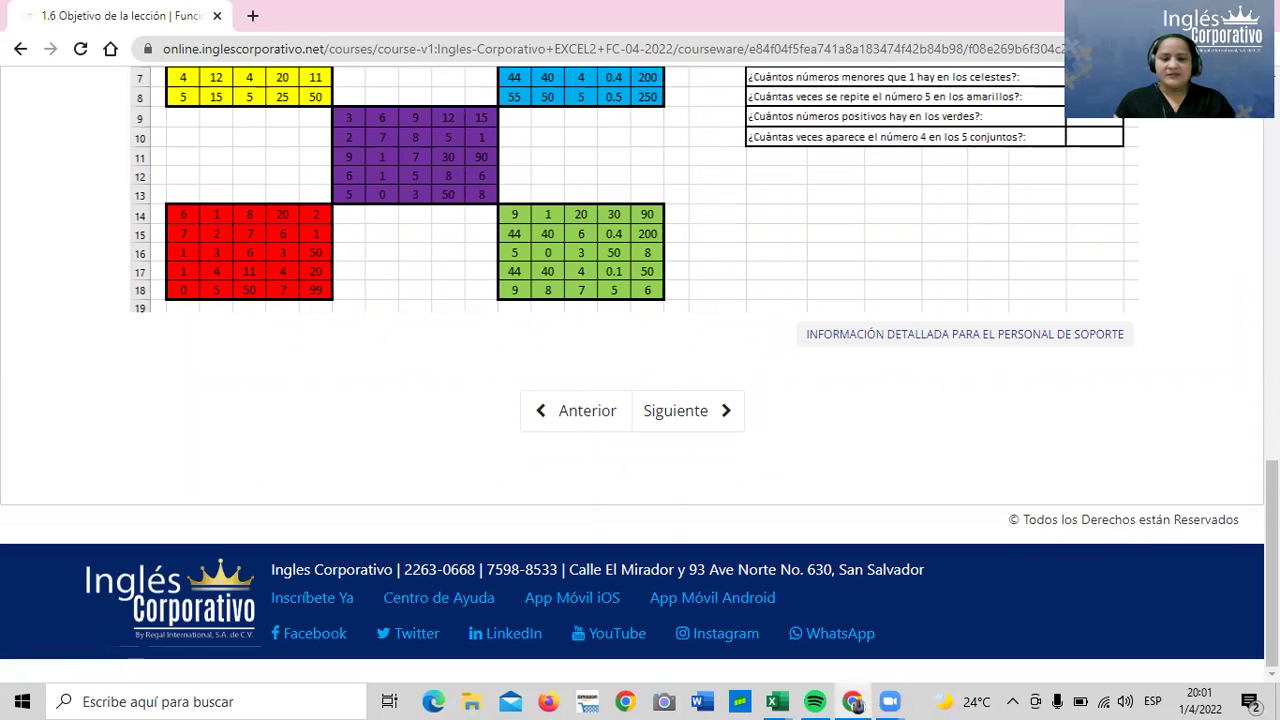
Step: Advance from lesson 1.6 to lesson 1.7 and browse its video and practice-file links
{"action": "scroll", "coordinate": [895, 510], "scroll_direction": "up", "scroll_amount": 2}
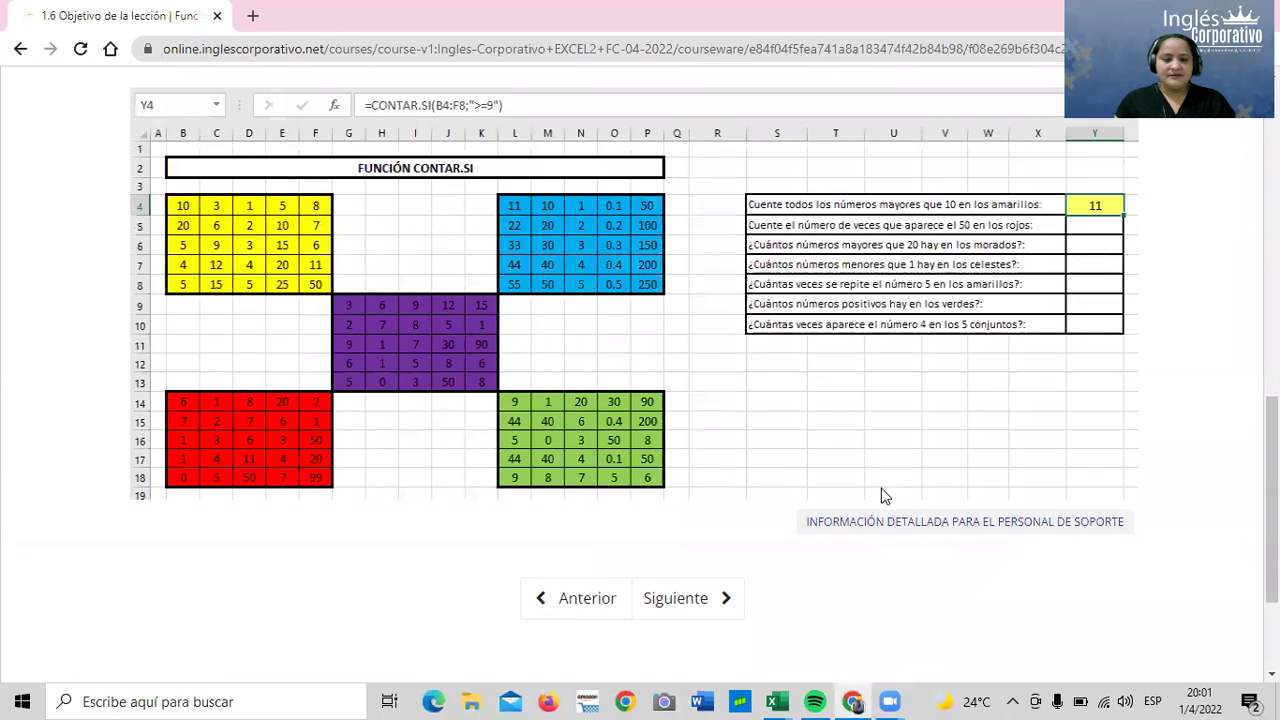
{"action": "scroll", "coordinate": [903, 495], "scroll_direction": "down", "scroll_amount": 2}
{"action": "left_click", "coordinate": [713, 415]}
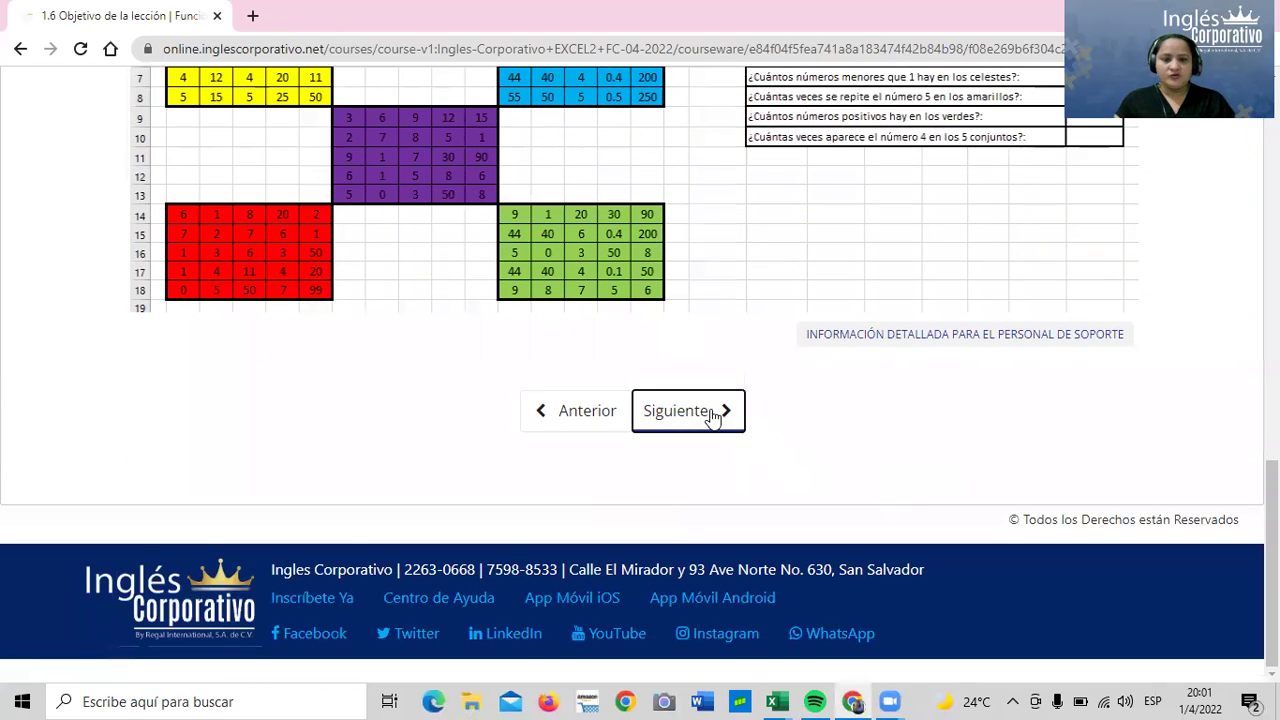
{"action": "scroll", "coordinate": [609, 523], "scroll_direction": "down", "scroll_amount": 5}
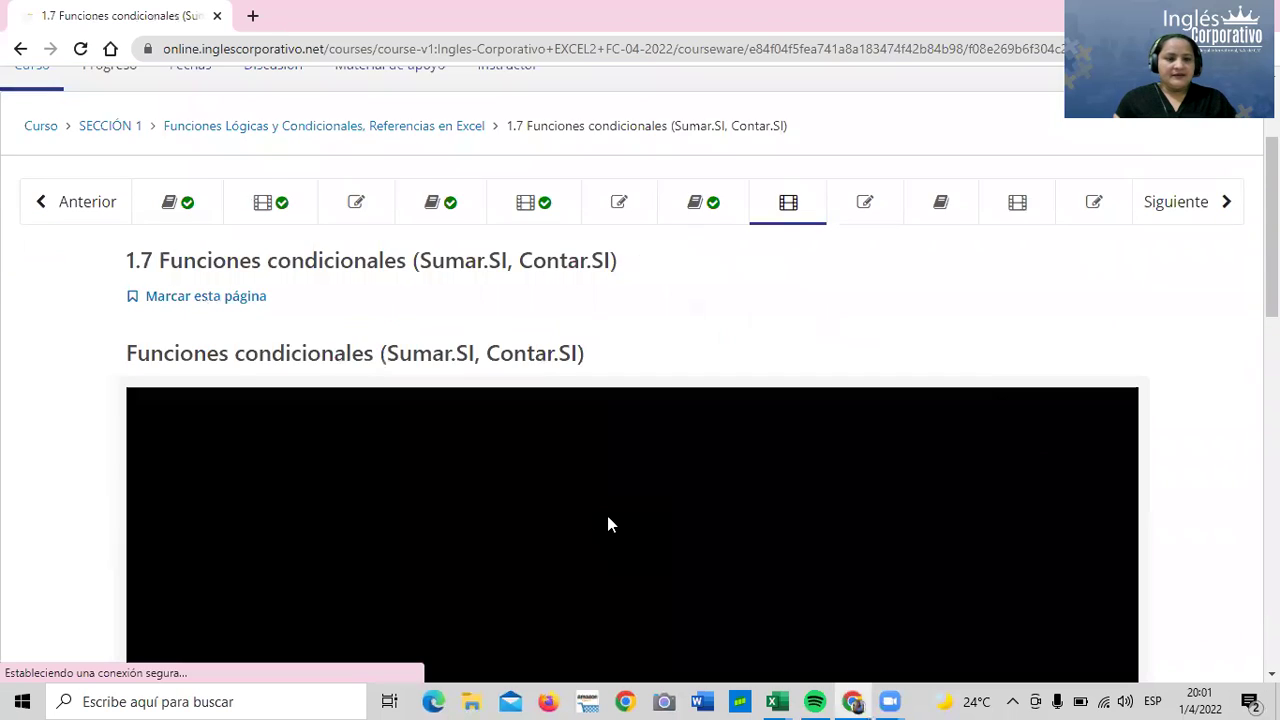
{"action": "scroll", "coordinate": [607, 524], "scroll_direction": "down", "scroll_amount": 2}
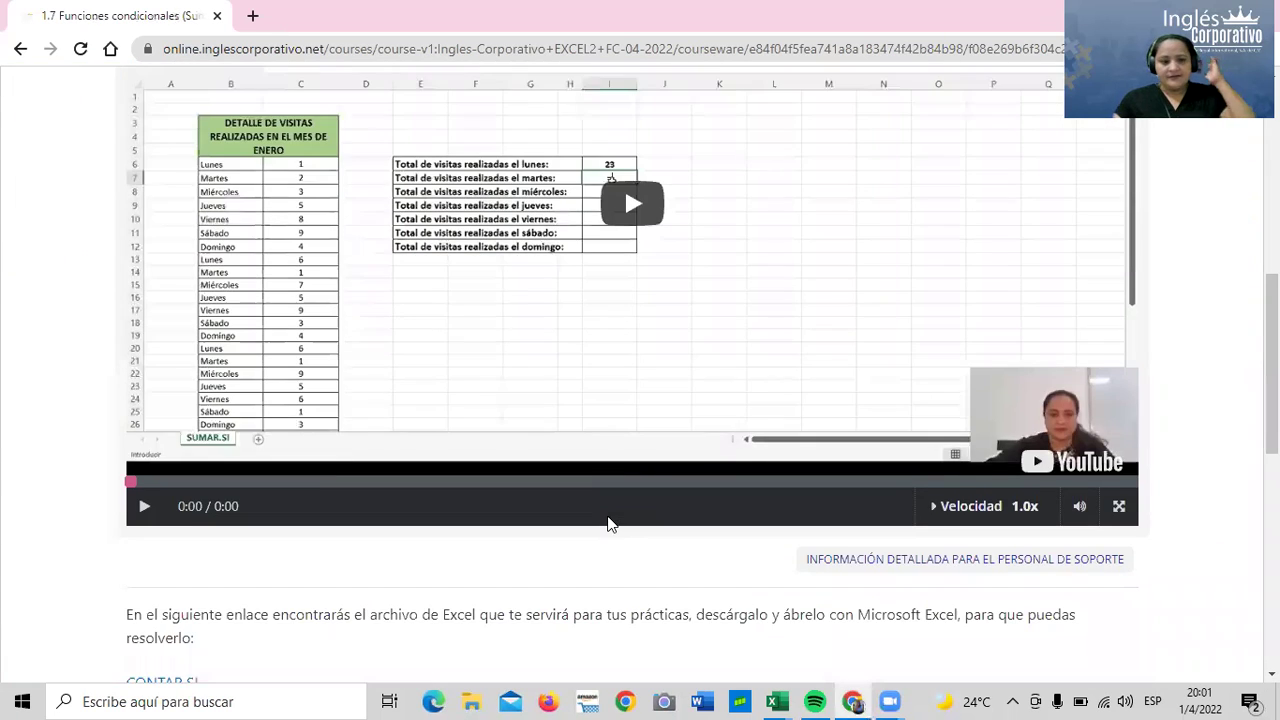
{"action": "scroll", "coordinate": [607, 524], "scroll_direction": "down", "scroll_amount": 2}
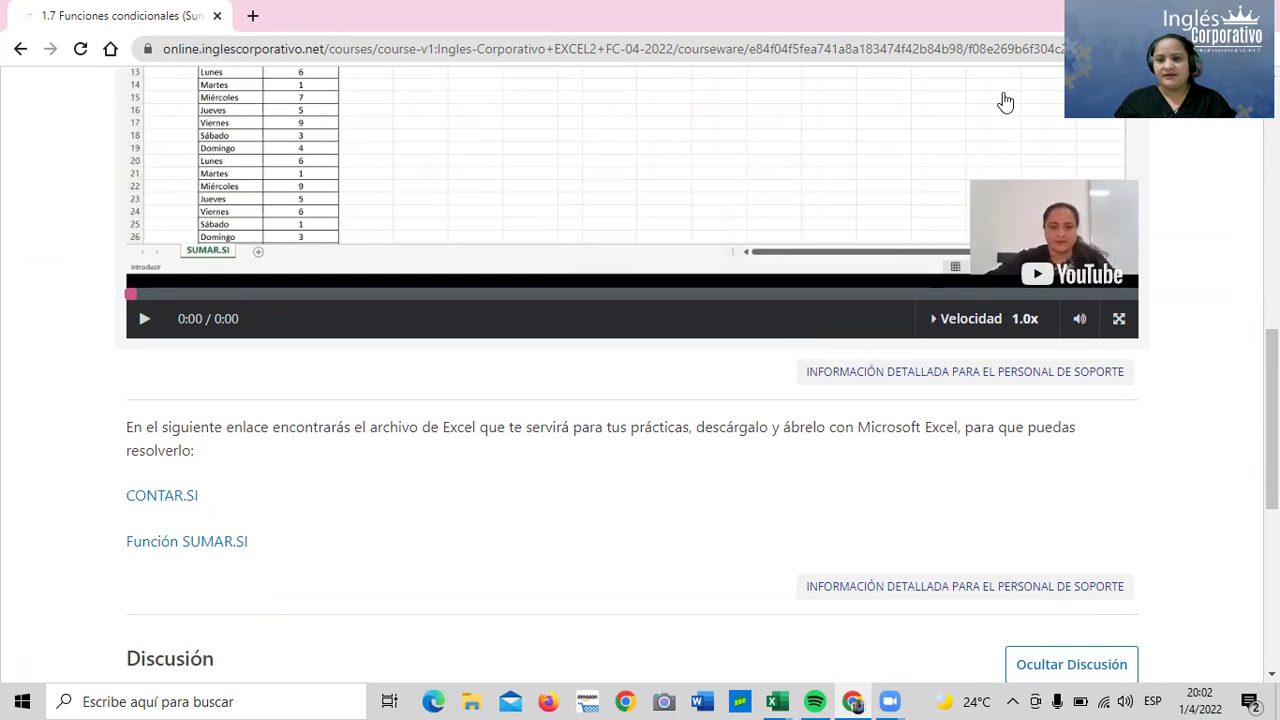
{"action": "scroll", "coordinate": [658, 370], "scroll_direction": "up", "scroll_amount": 2}
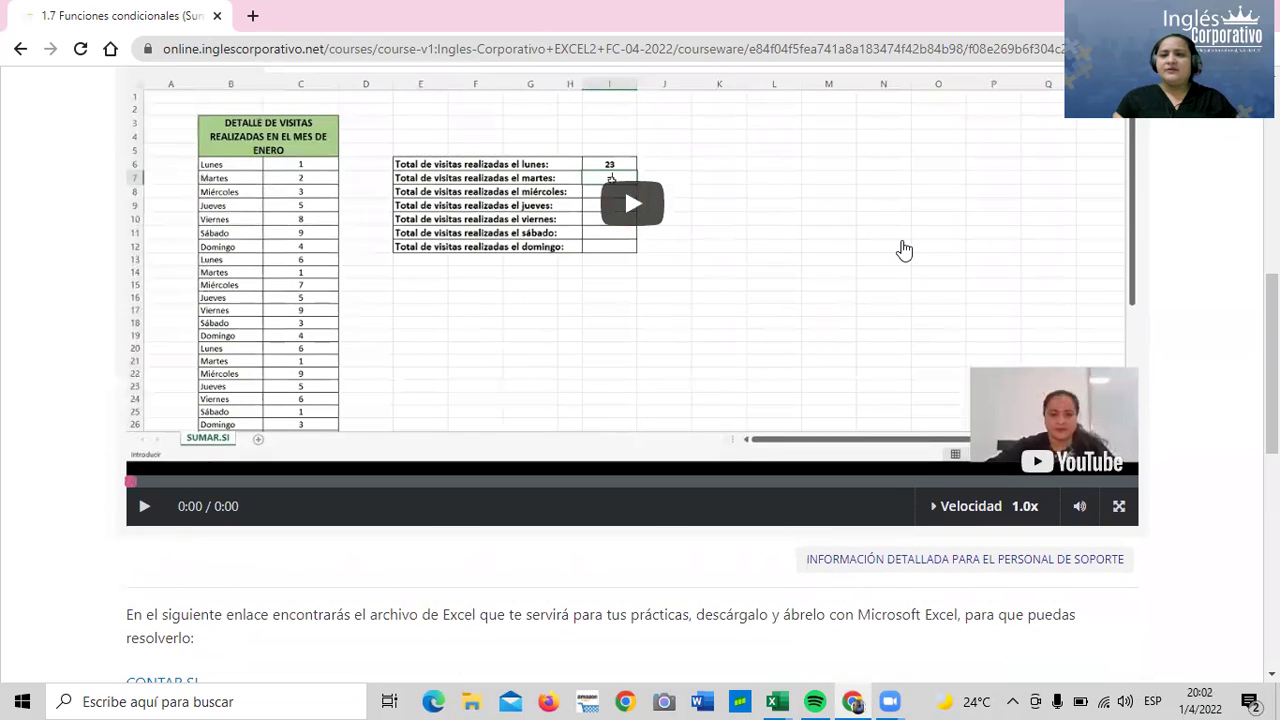
{"action": "scroll", "coordinate": [784, 490], "scroll_direction": "up", "scroll_amount": 1}
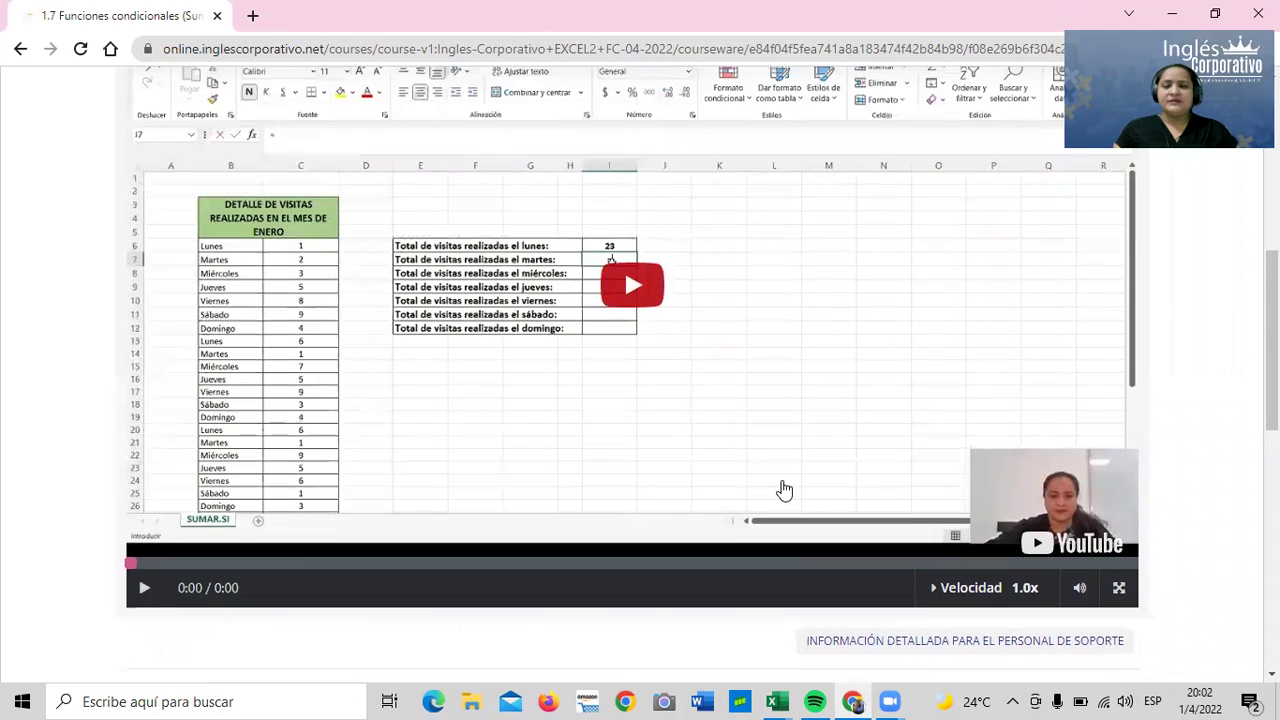
{"action": "scroll", "coordinate": [780, 487], "scroll_direction": "up", "scroll_amount": 3}
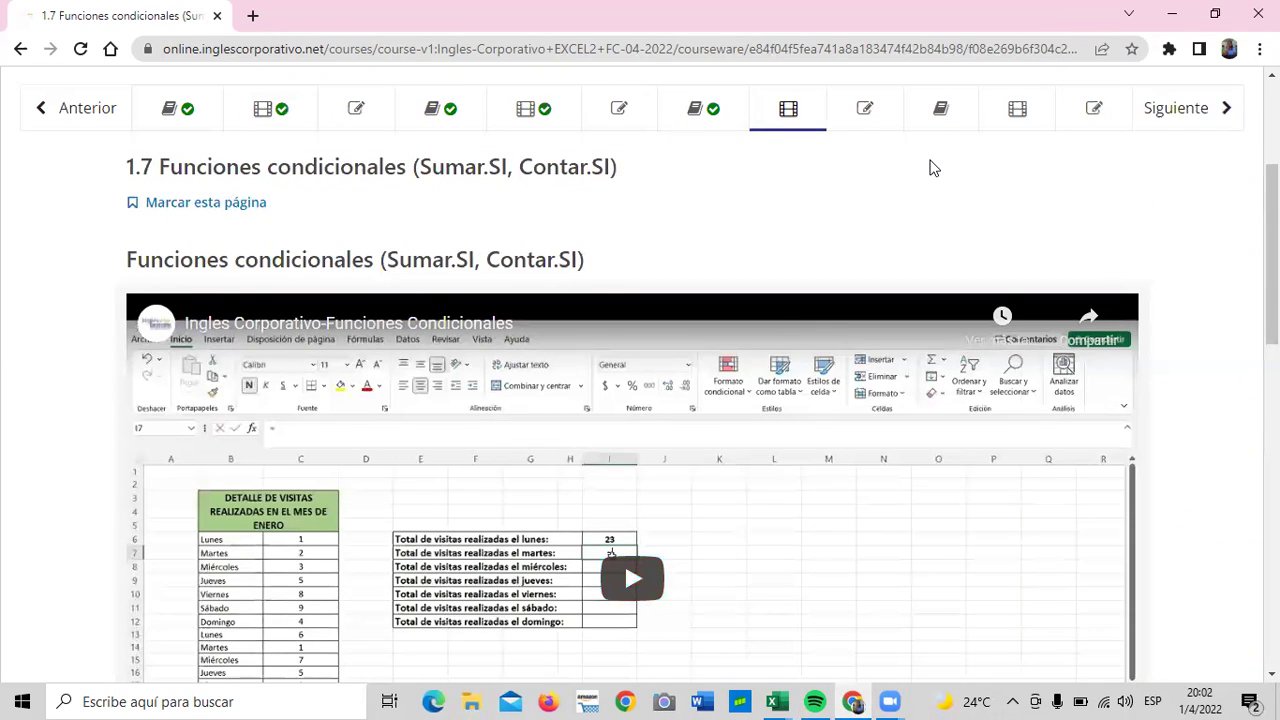
{"action": "scroll", "coordinate": [926, 222], "scroll_direction": "up", "scroll_amount": 3}
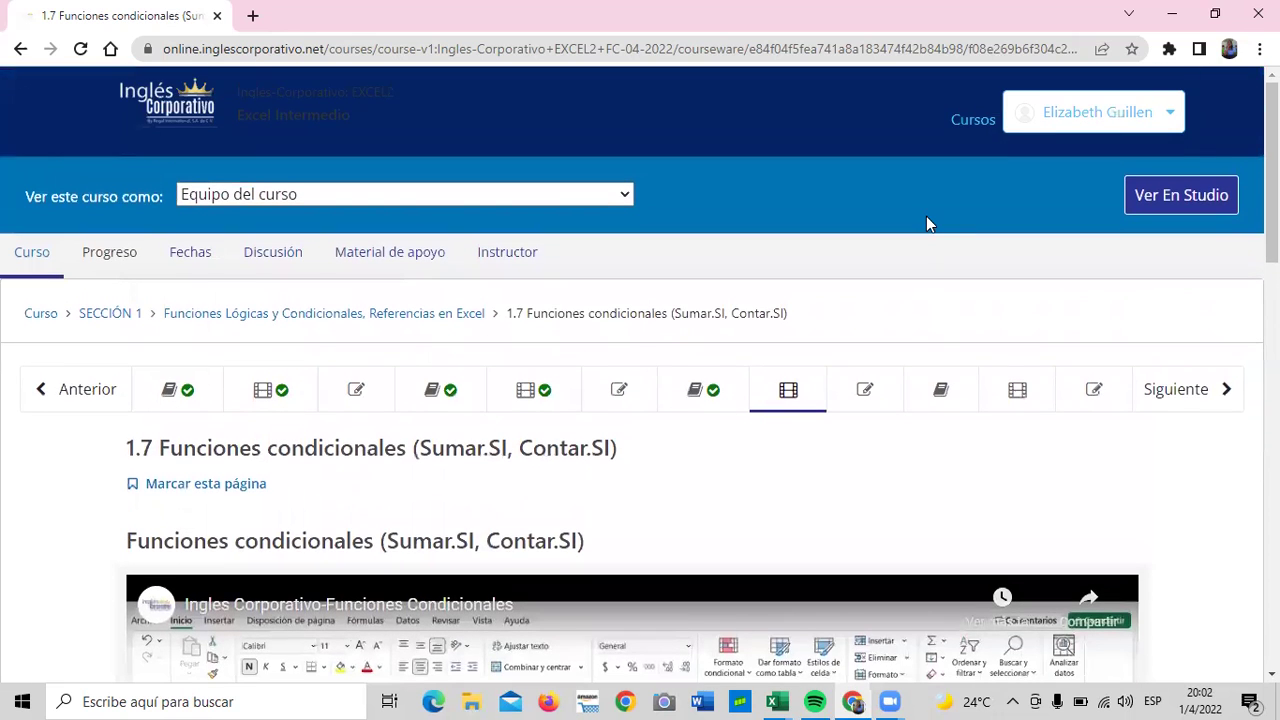
{"action": "scroll", "coordinate": [926, 224], "scroll_direction": "down", "scroll_amount": 2}
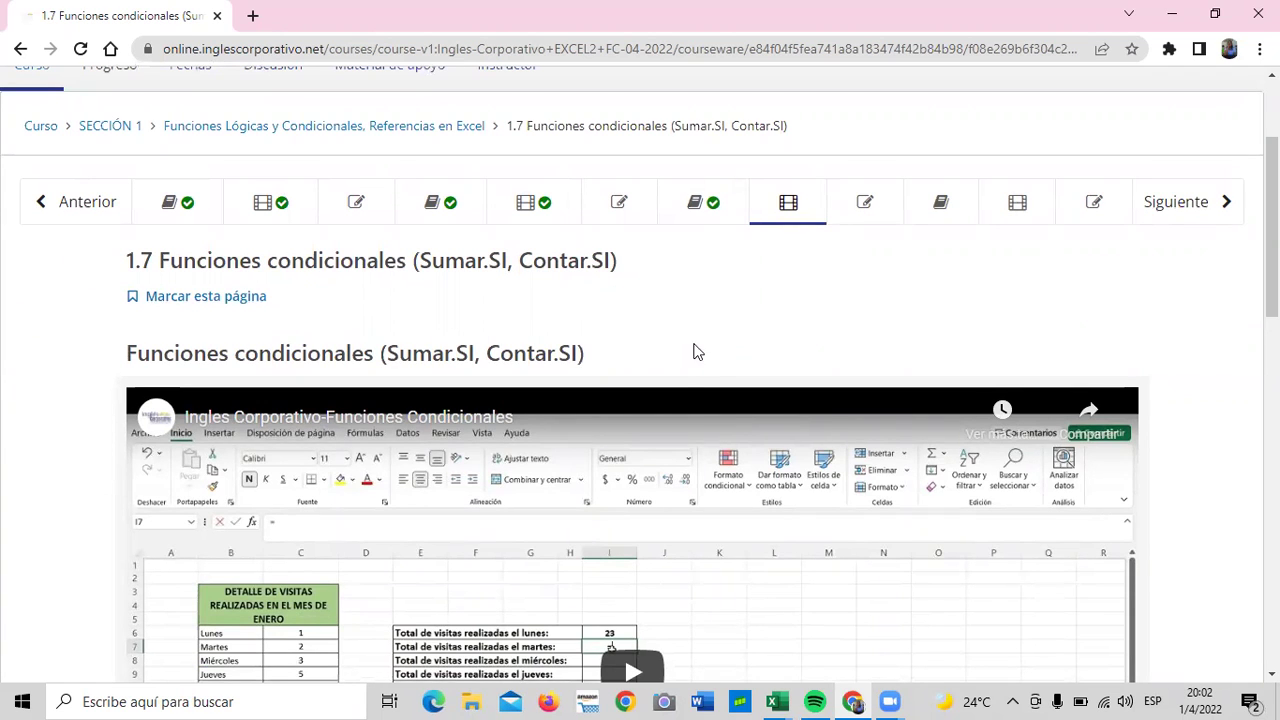
{"action": "scroll", "coordinate": [678, 336], "scroll_direction": "down", "scroll_amount": 1}
{"action": "scroll", "coordinate": [678, 336], "scroll_direction": "down", "scroll_amount": 1}
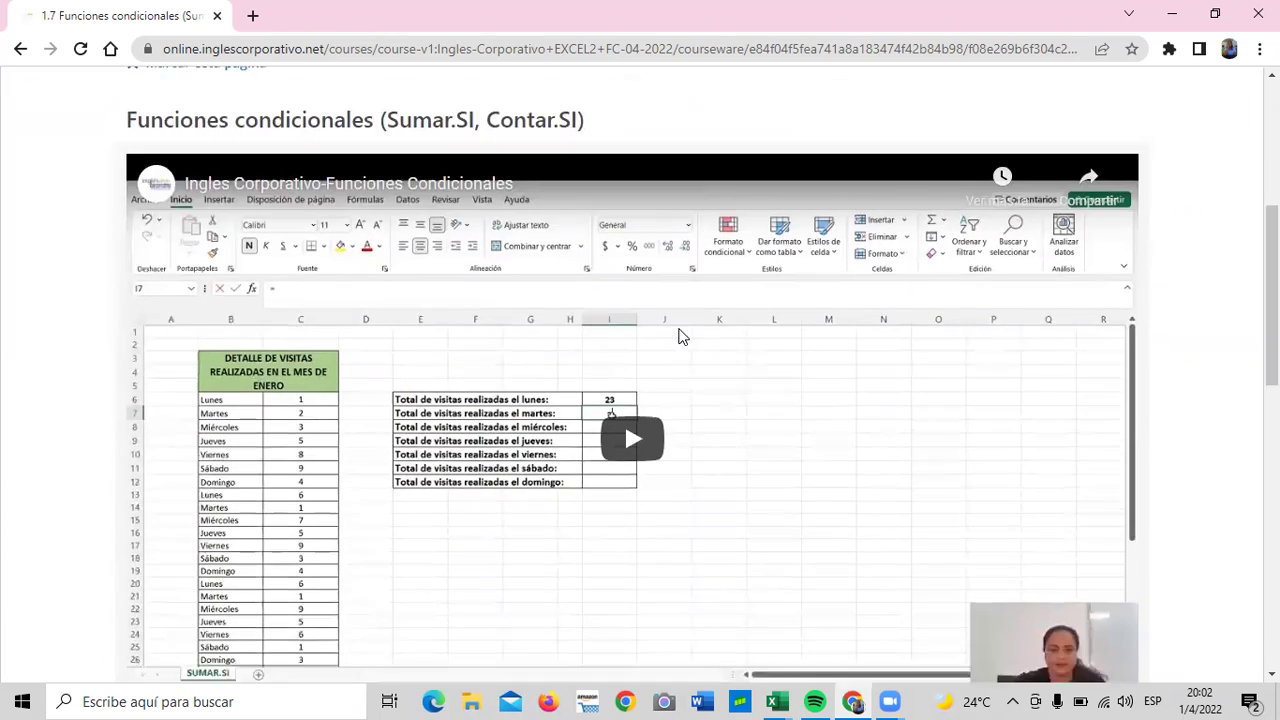
{"action": "scroll", "coordinate": [678, 336], "scroll_direction": "down", "scroll_amount": 1}
{"action": "scroll", "coordinate": [678, 336], "scroll_direction": "down", "scroll_amount": 1}
{"action": "scroll", "coordinate": [678, 336], "scroll_direction": "down", "scroll_amount": 2}
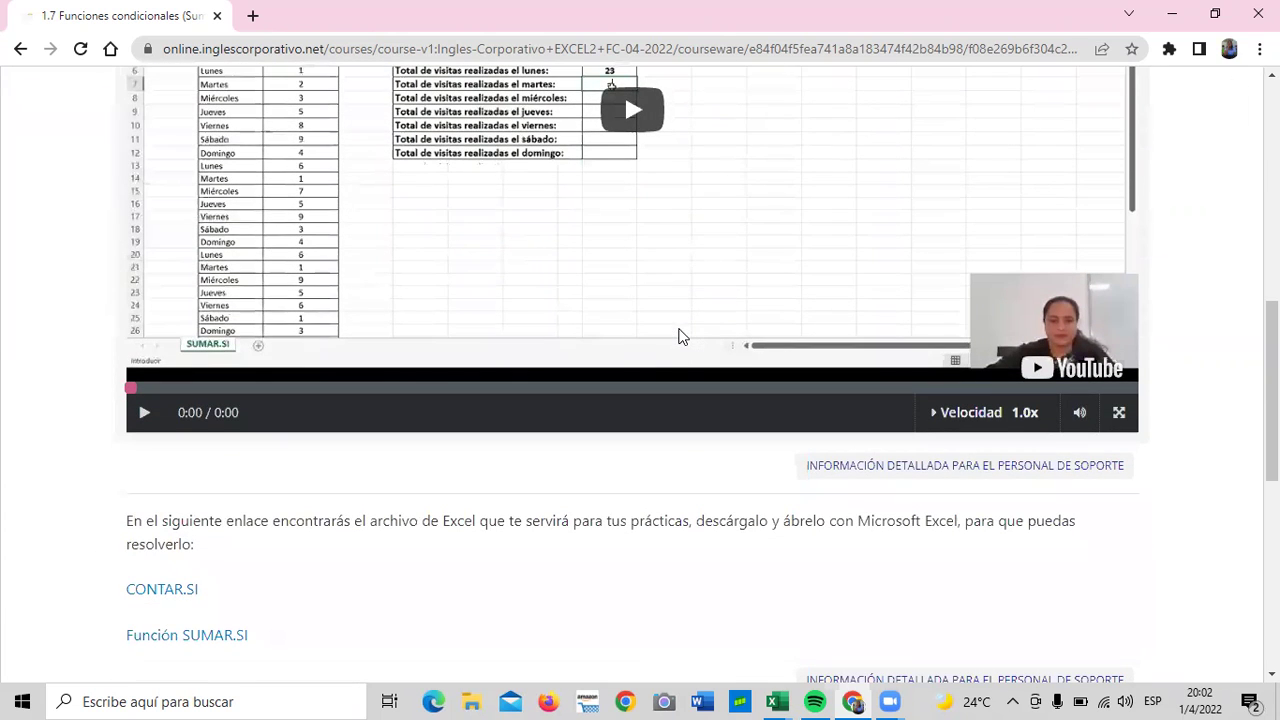
{"action": "scroll", "coordinate": [680, 344], "scroll_direction": "up", "scroll_amount": 5}
{"action": "scroll", "coordinate": [680, 344], "scroll_direction": "up", "scroll_amount": 2}
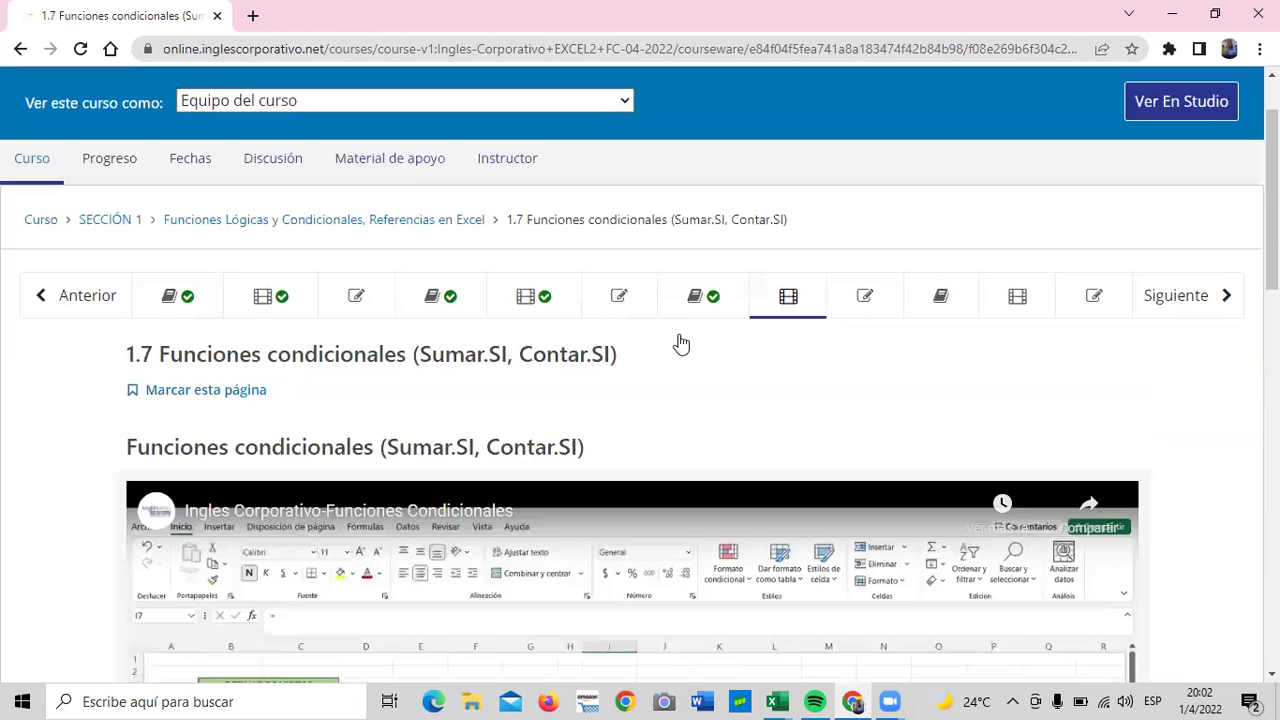
Step: Reopen lesson 1.6 Objetivo de la lección and read its SUMAR.SI and CONTAR.SI example formulas
{"action": "left_click", "coordinate": [710, 310]}
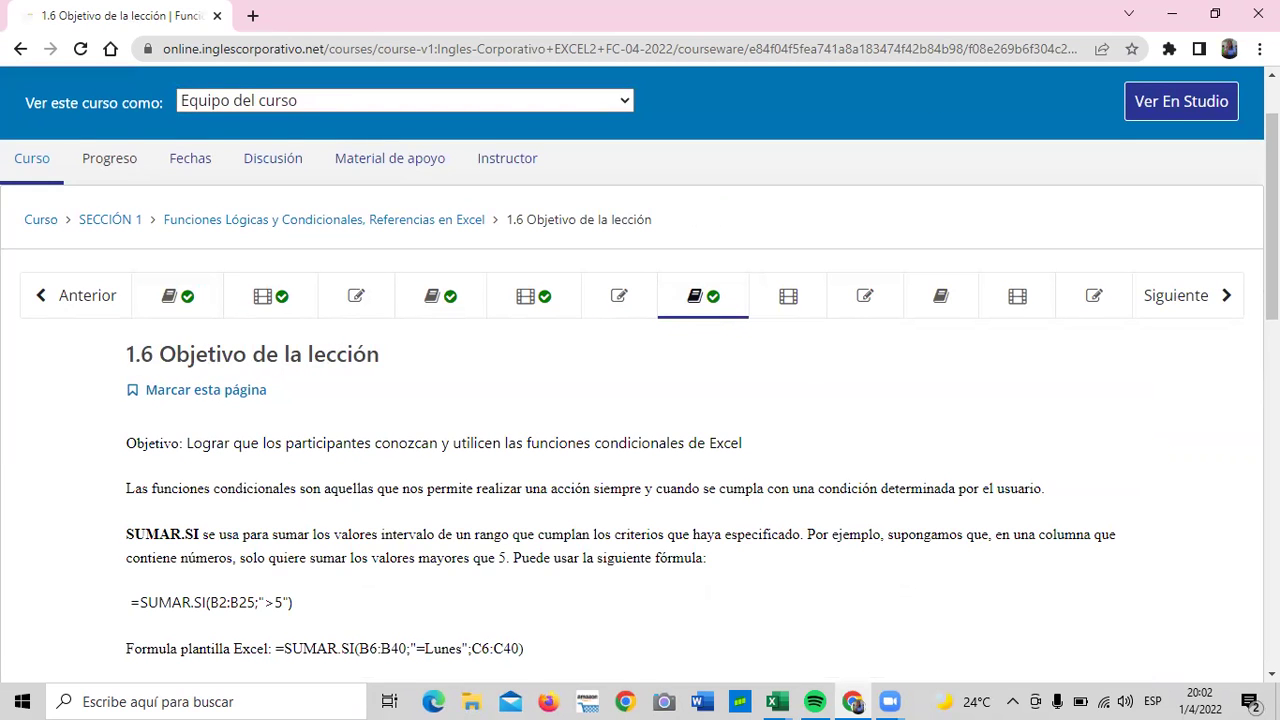
{"action": "scroll", "coordinate": [840, 100], "scroll_direction": "up", "scroll_amount": 1}
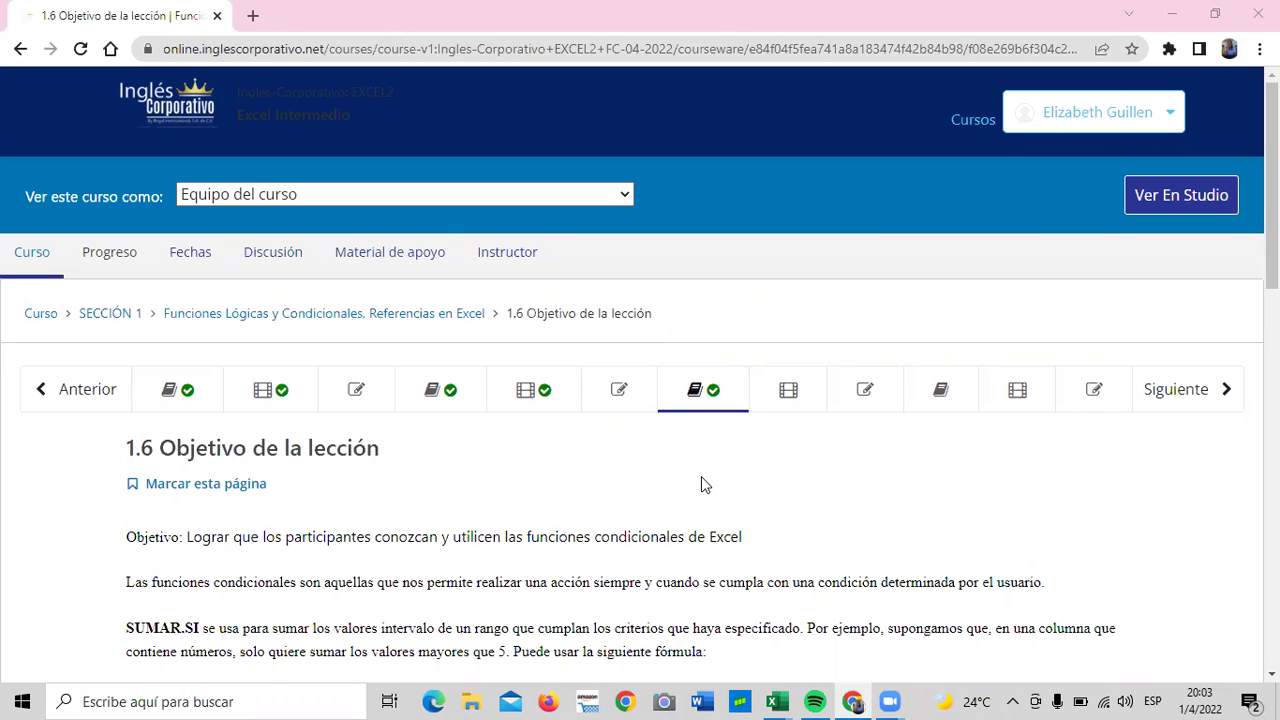
{"action": "scroll", "coordinate": [701, 485], "scroll_direction": "down", "scroll_amount": 1}
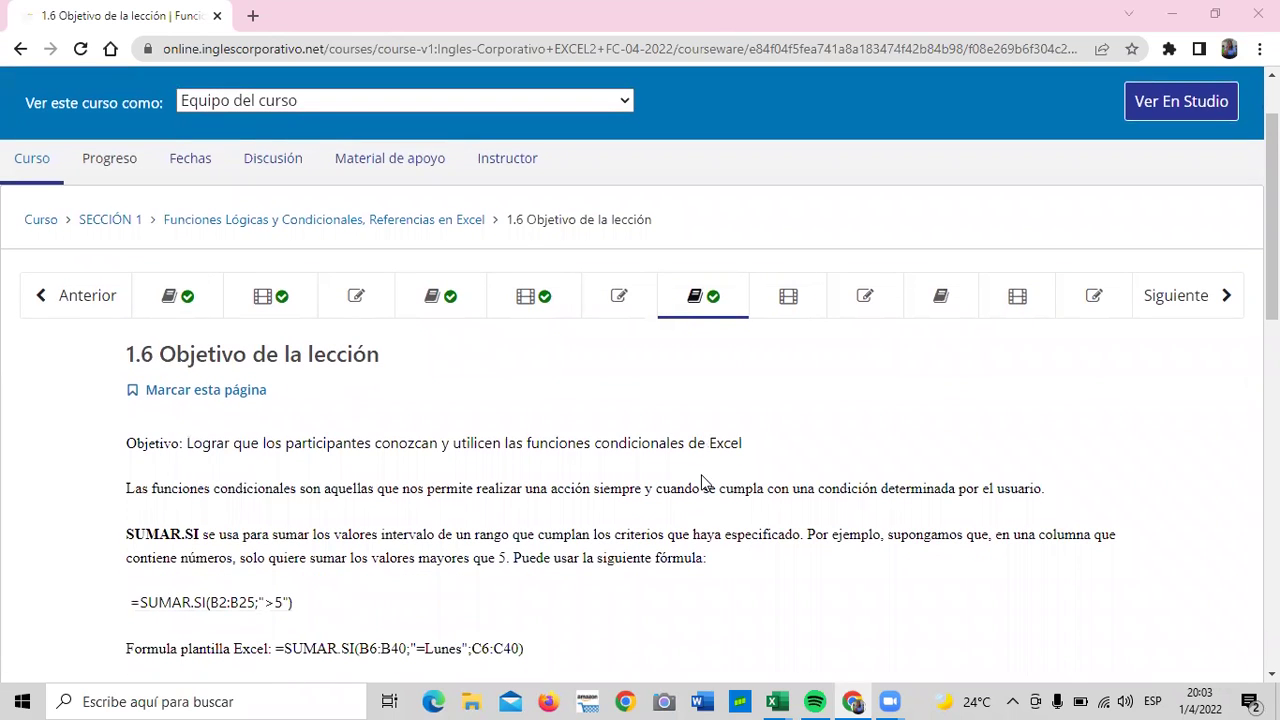
{"action": "scroll", "coordinate": [580, 620], "scroll_direction": "down", "scroll_amount": 1}
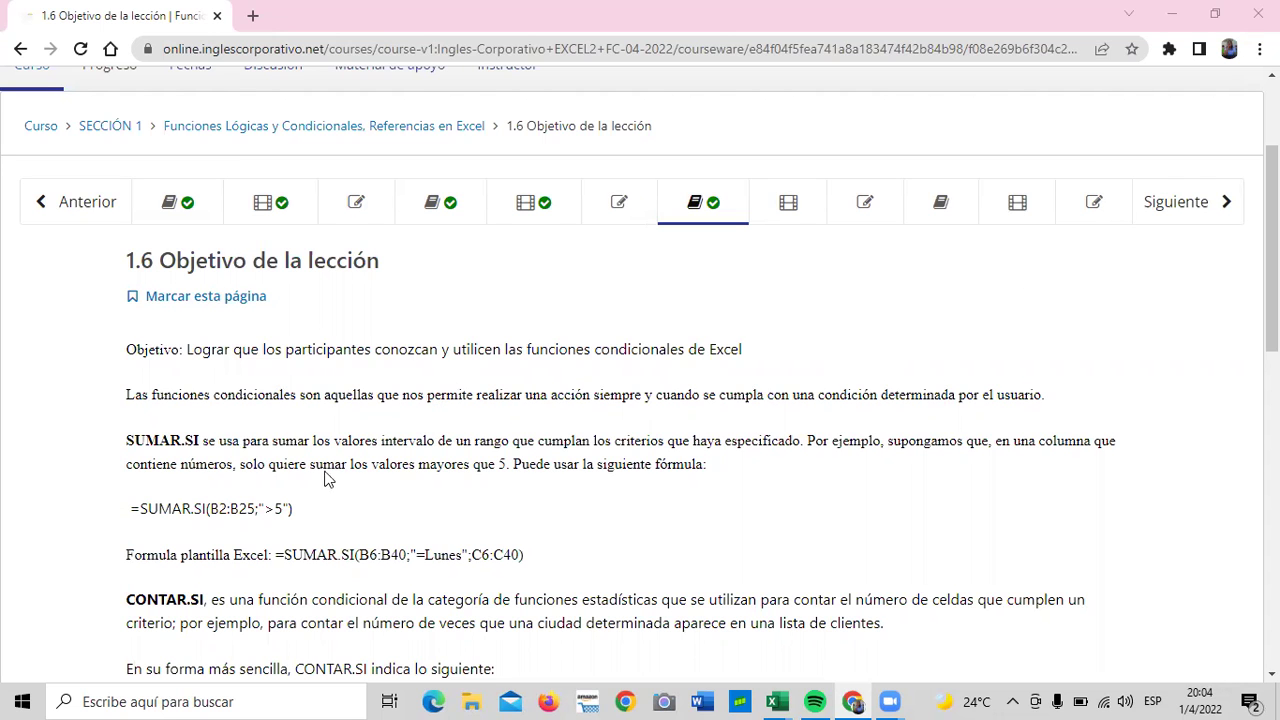
{"action": "scroll", "coordinate": [338, 458], "scroll_direction": "down", "scroll_amount": 1}
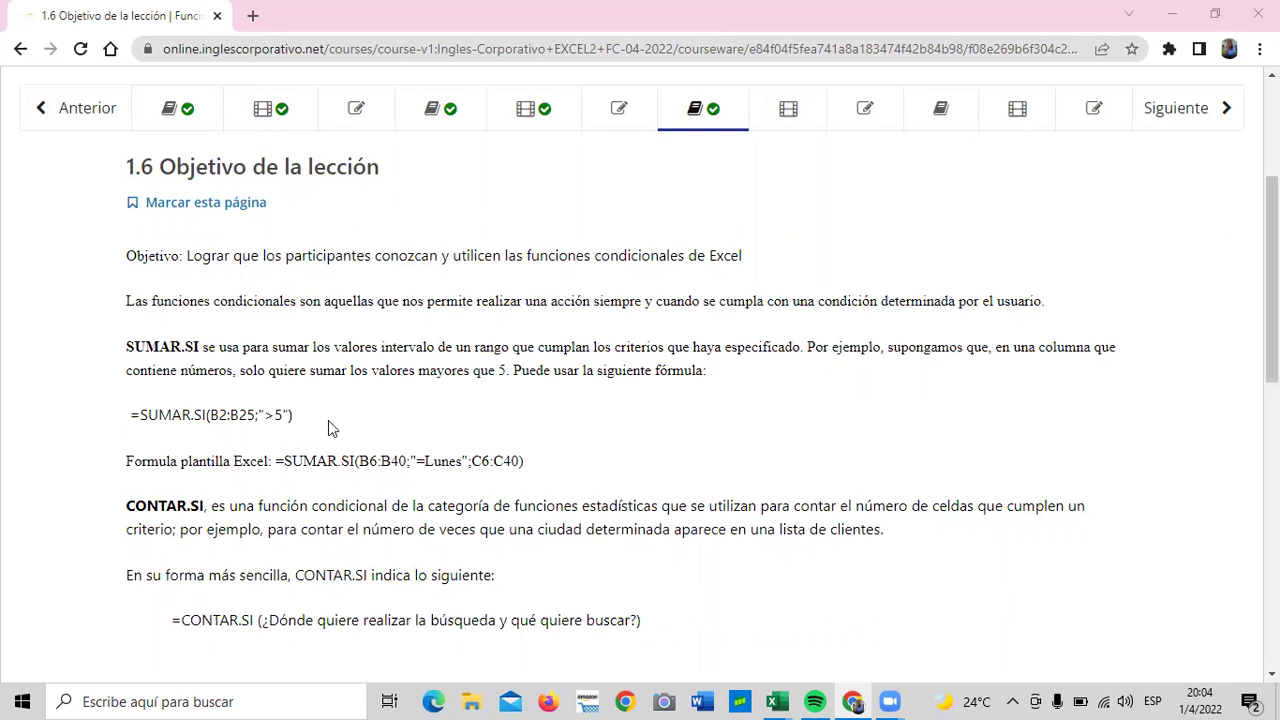
{"action": "scroll", "coordinate": [465, 463], "scroll_direction": "down", "scroll_amount": 2}
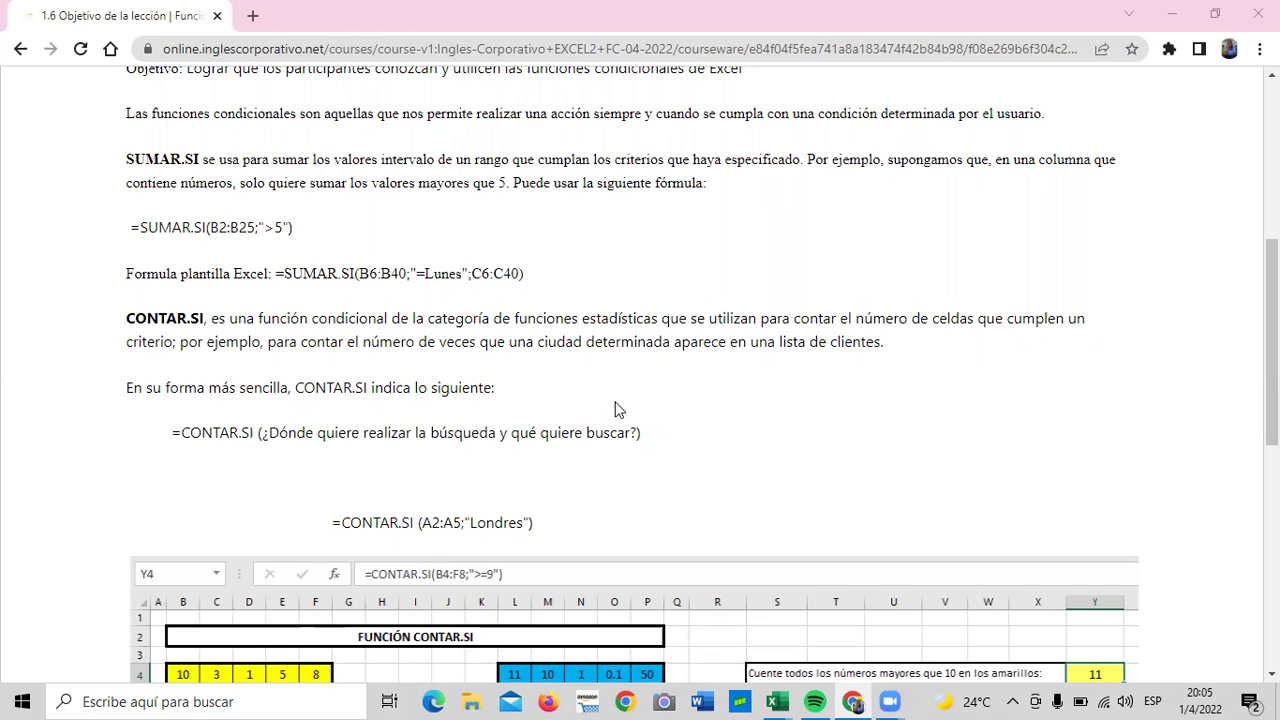
Step: Scroll to view the full CONTAR.SI exercise image with its coloured number blocks and questions
{"action": "scroll", "coordinate": [787, 508], "scroll_direction": "down", "scroll_amount": 2}
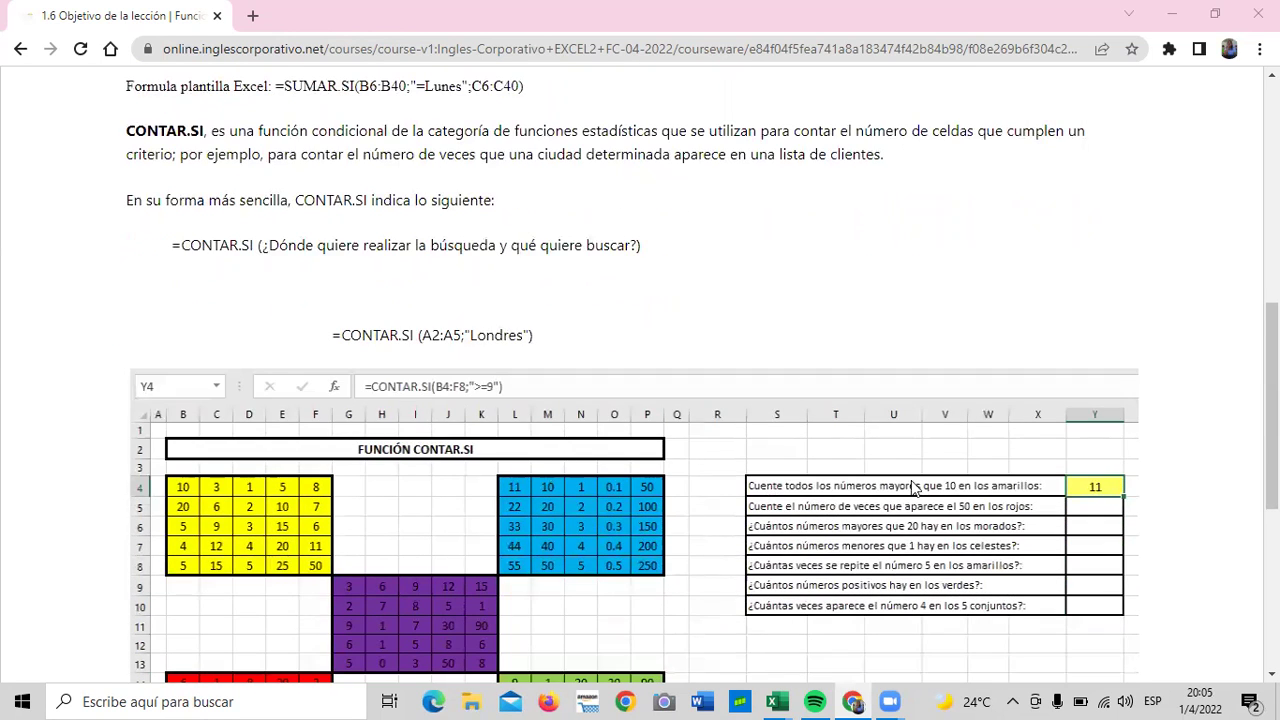
{"action": "scroll", "coordinate": [912, 487], "scroll_direction": "down", "scroll_amount": 2}
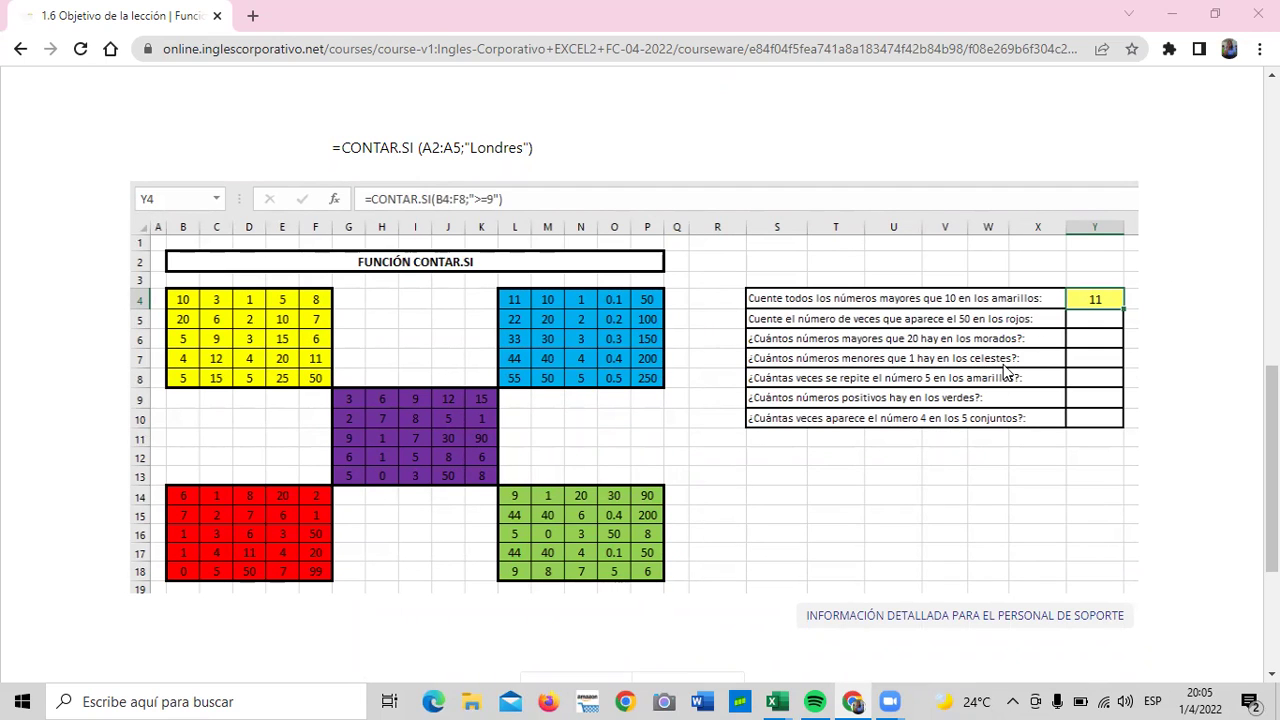
{"action": "scroll", "coordinate": [930, 360], "scroll_direction": "down", "scroll_amount": 3}
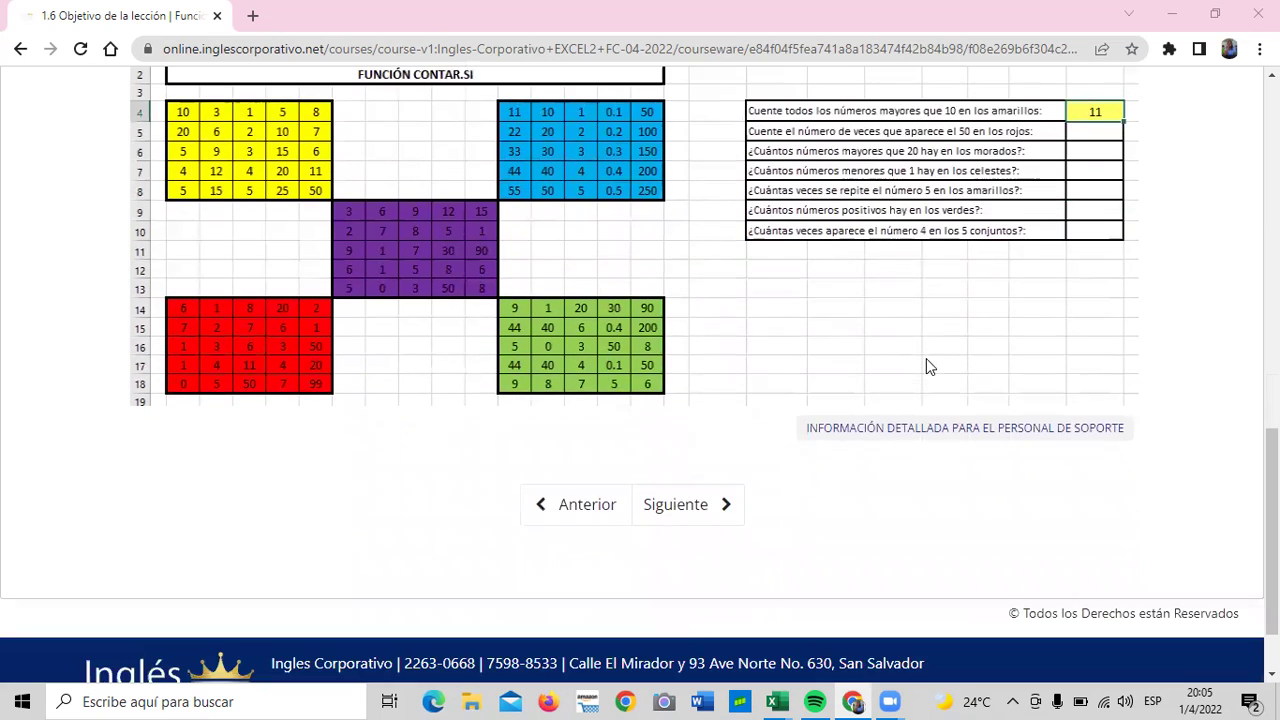
Step: Return to lesson 1.7 and scroll down to the CONTAR.SI and Función SUMAR.SI download links
{"action": "left_click", "coordinate": [685, 501]}
{"action": "scroll", "coordinate": [683, 480], "scroll_direction": "down", "scroll_amount": 5}
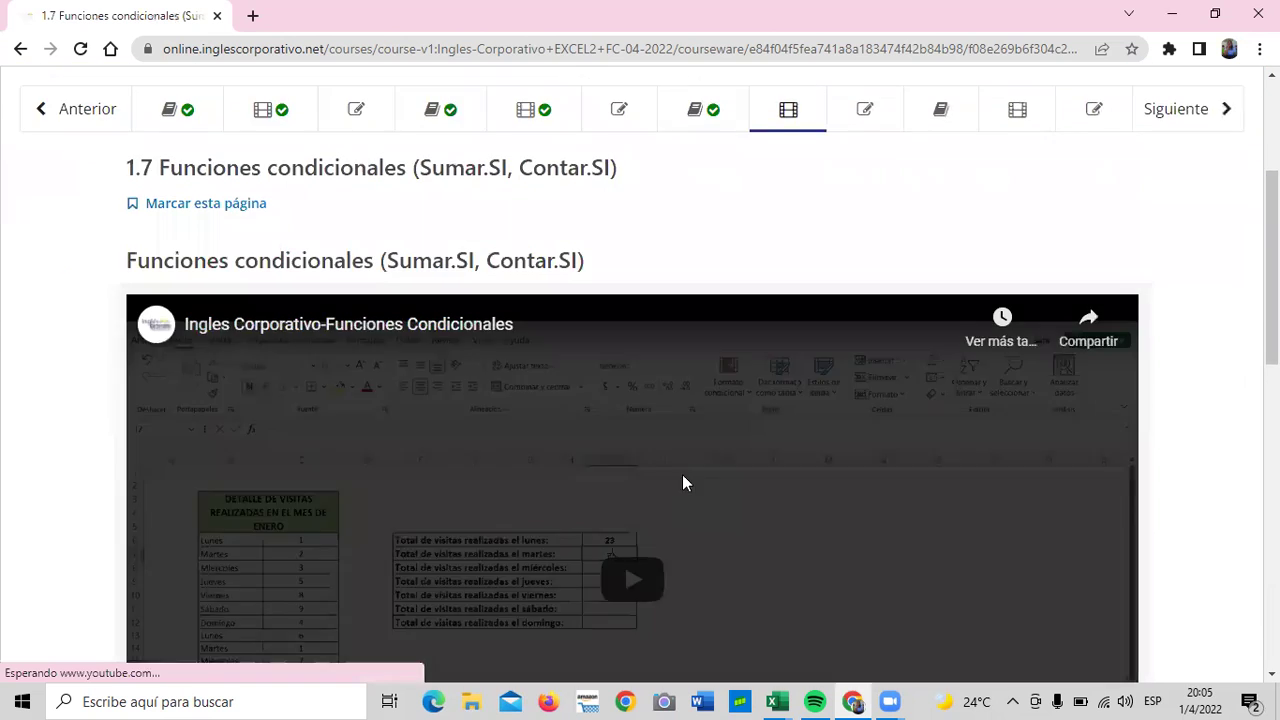
{"action": "scroll", "coordinate": [682, 475], "scroll_direction": "down", "scroll_amount": 2}
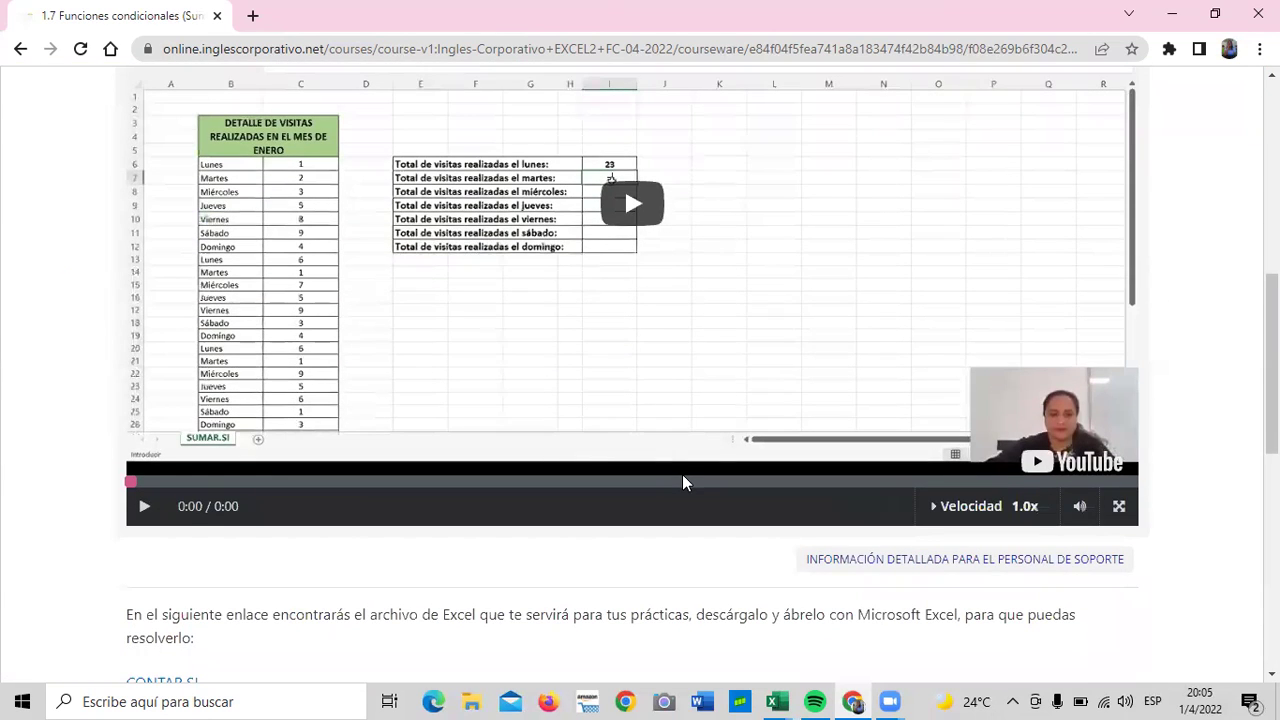
{"action": "scroll", "coordinate": [682, 483], "scroll_direction": "down", "scroll_amount": 2}
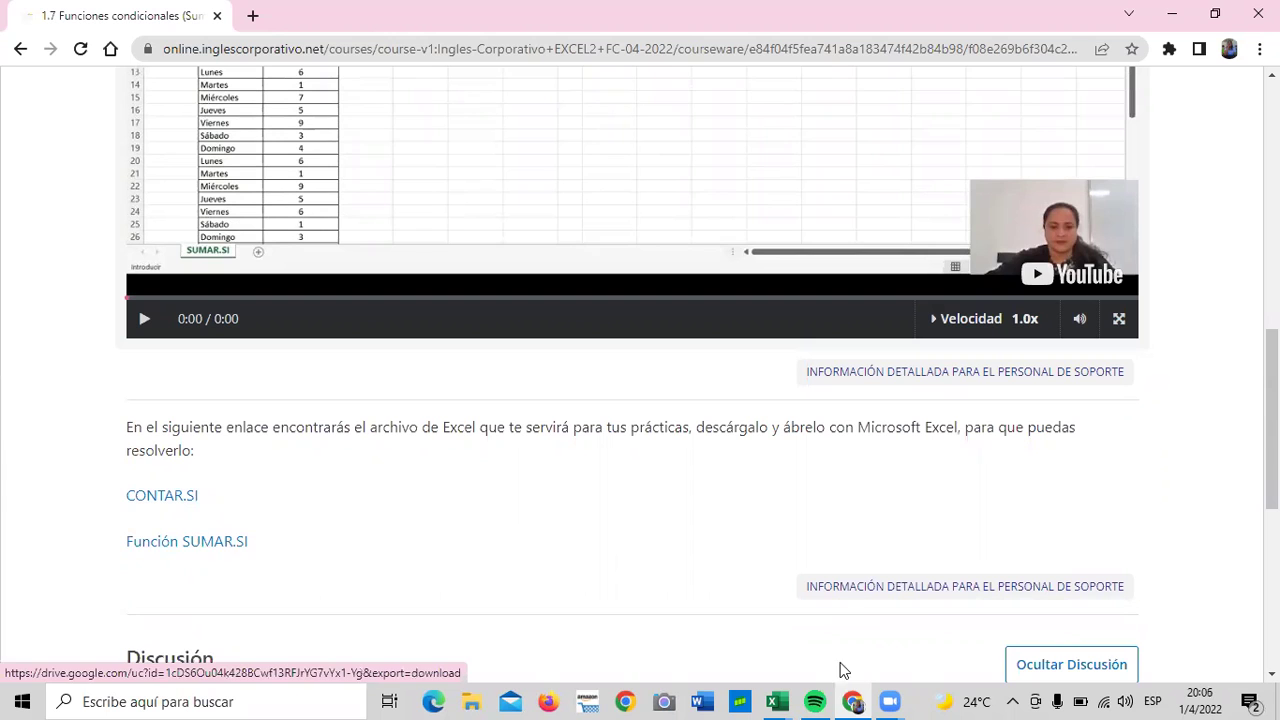
{"action": "mouse_move", "coordinate": [772, 698]}
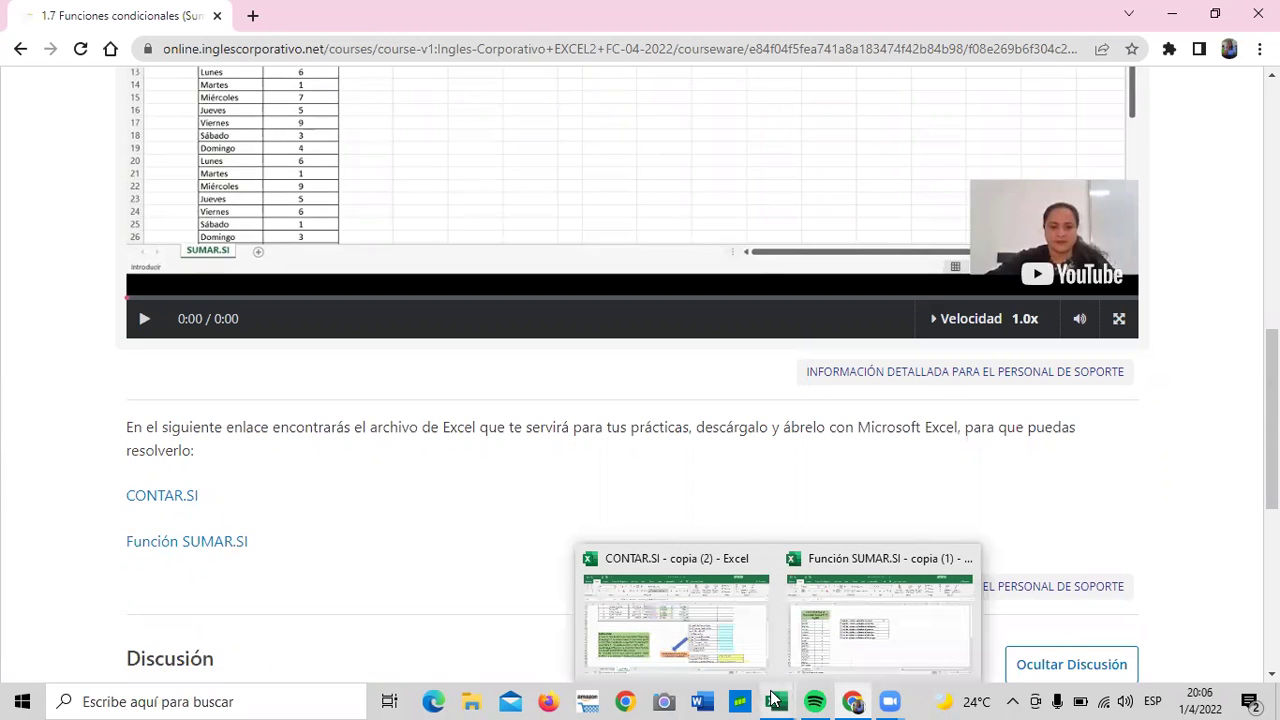
{"action": "left_click", "coordinate": [690, 615]}
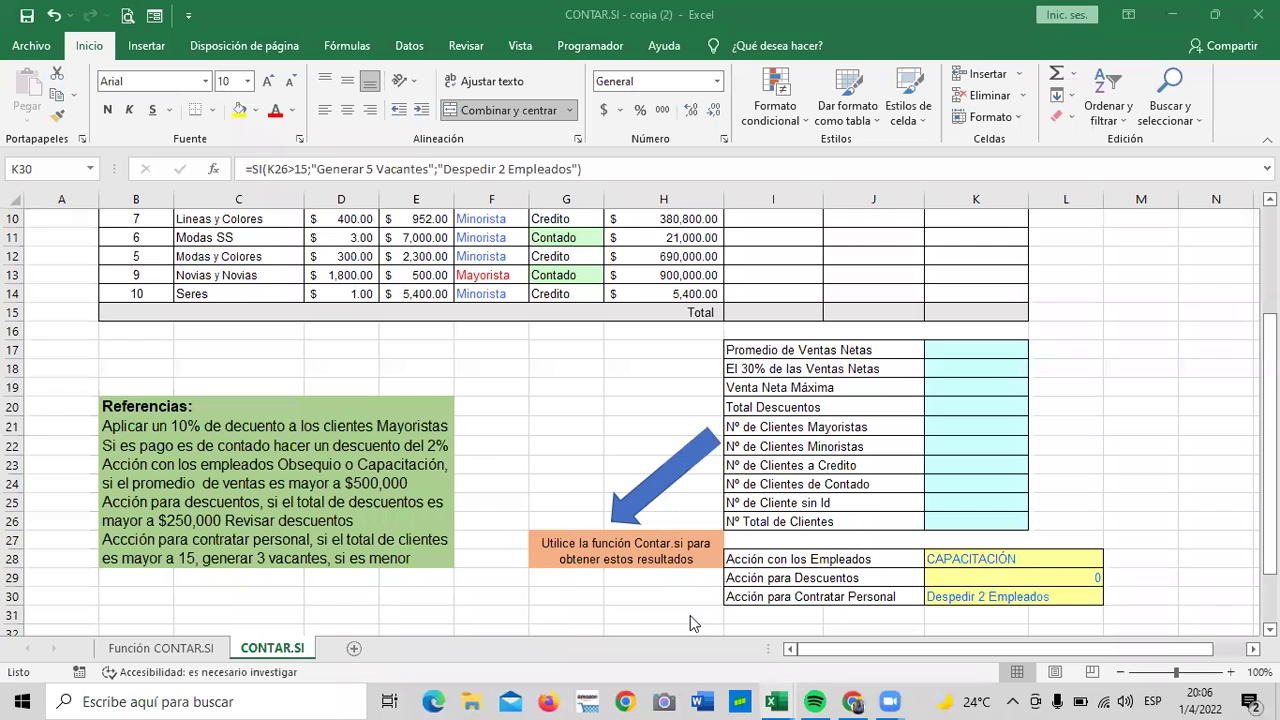
{"action": "scroll", "coordinate": [668, 310], "scroll_direction": "up", "scroll_amount": 3}
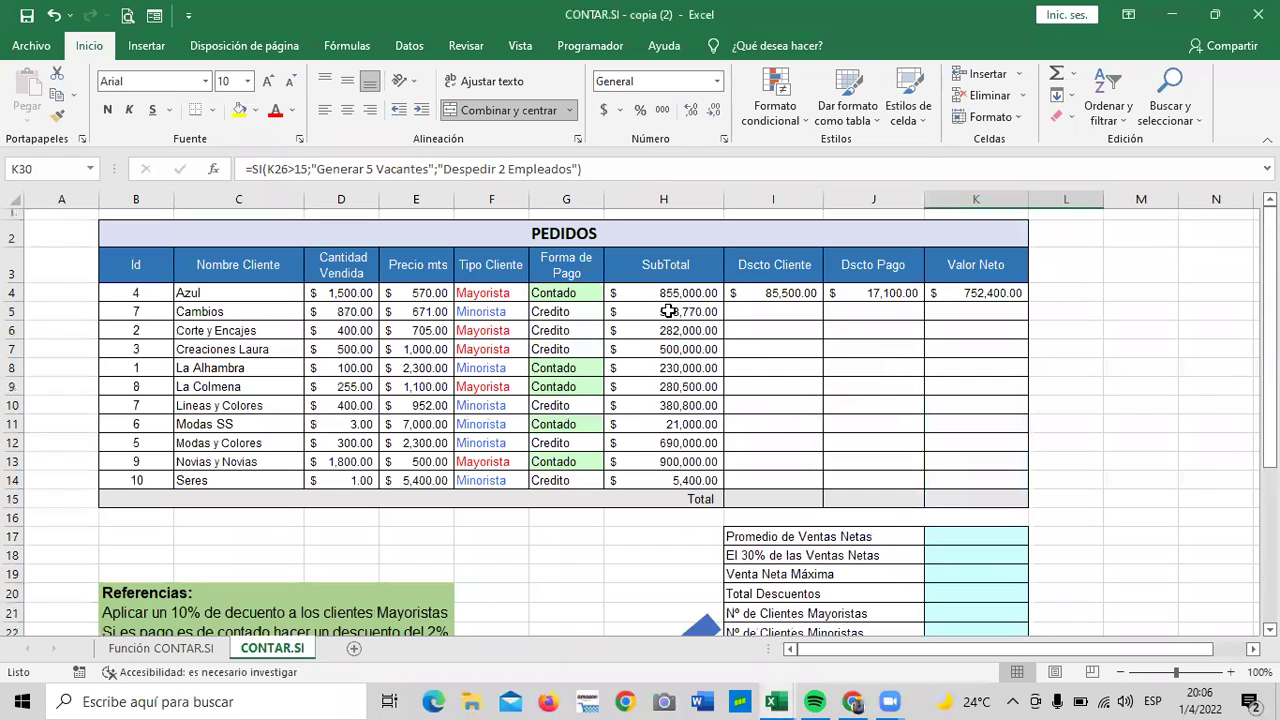
{"action": "scroll", "coordinate": [930, 434], "scroll_direction": "down", "scroll_amount": 2}
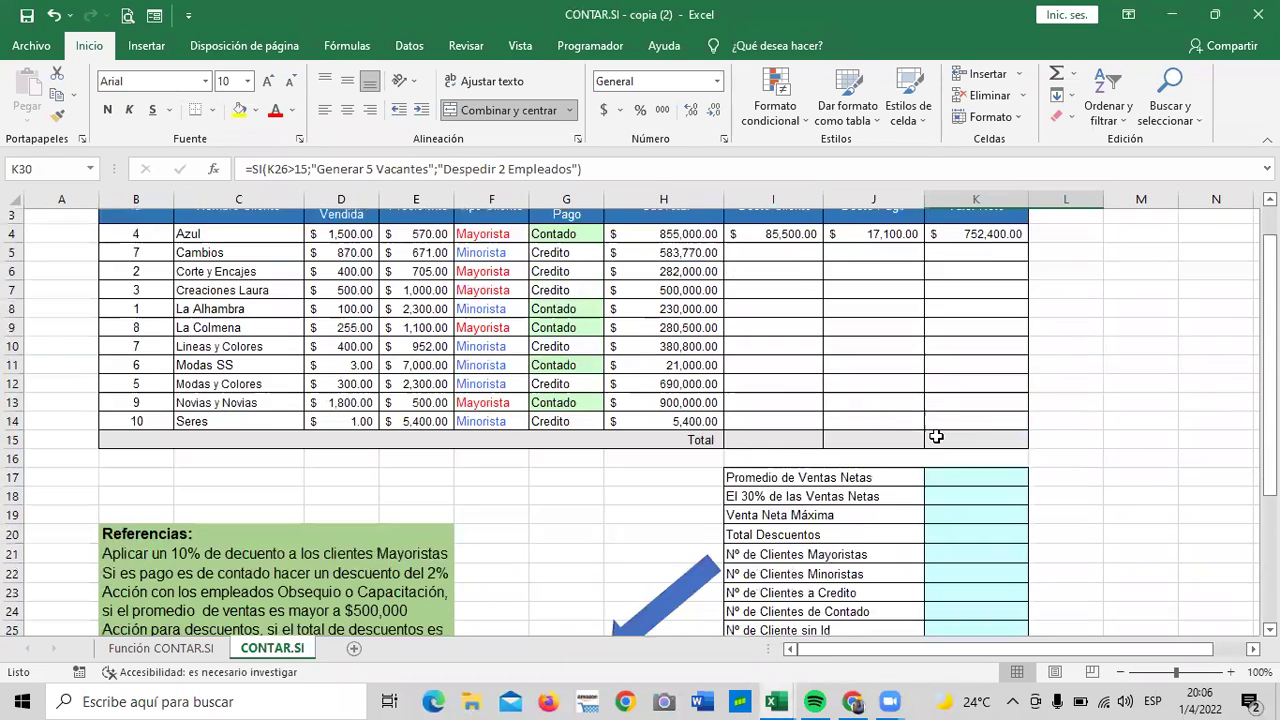
{"action": "scroll", "coordinate": [930, 430], "scroll_direction": "down", "scroll_amount": 2}
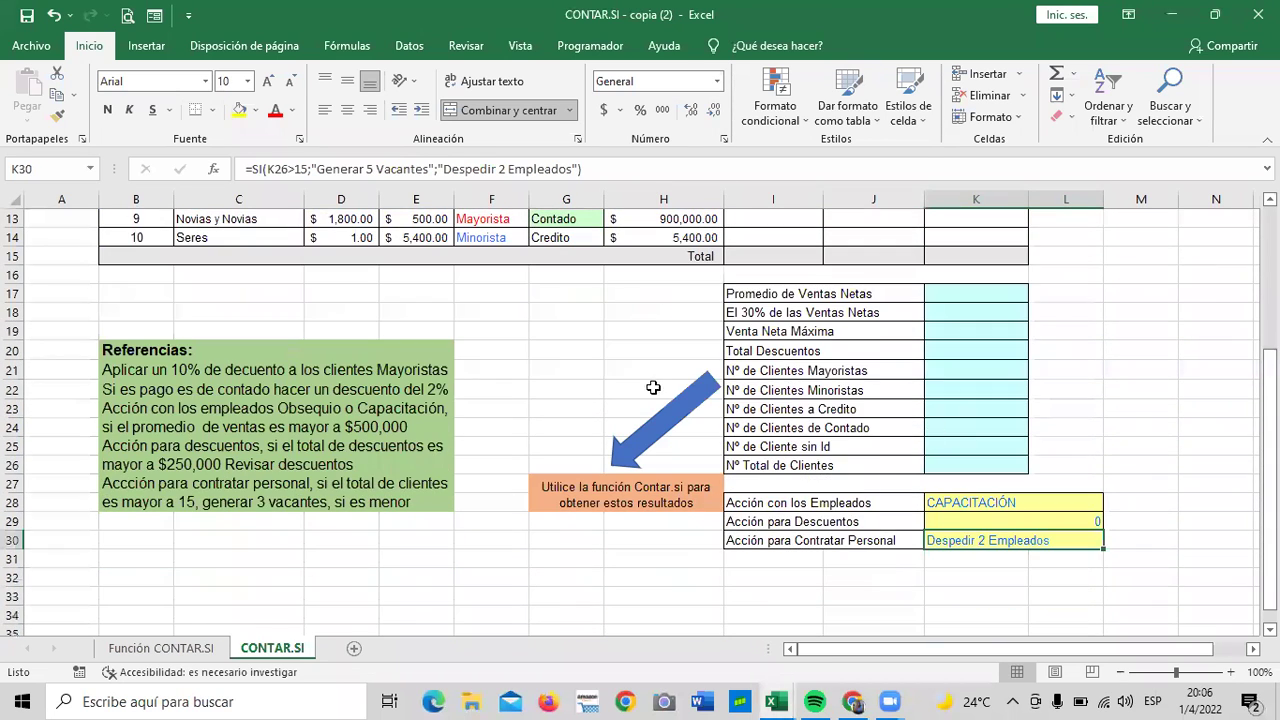
{"action": "left_click", "coordinate": [170, 650]}
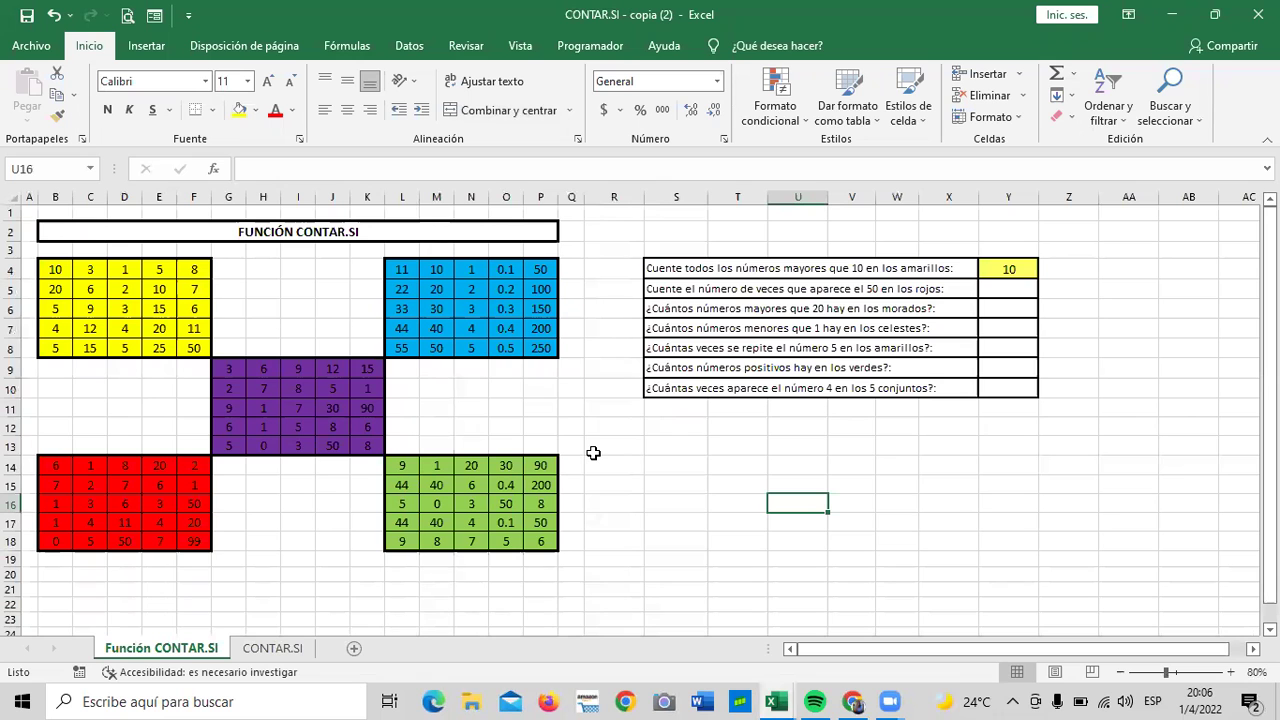
{"action": "left_click", "coordinate": [282, 651]}
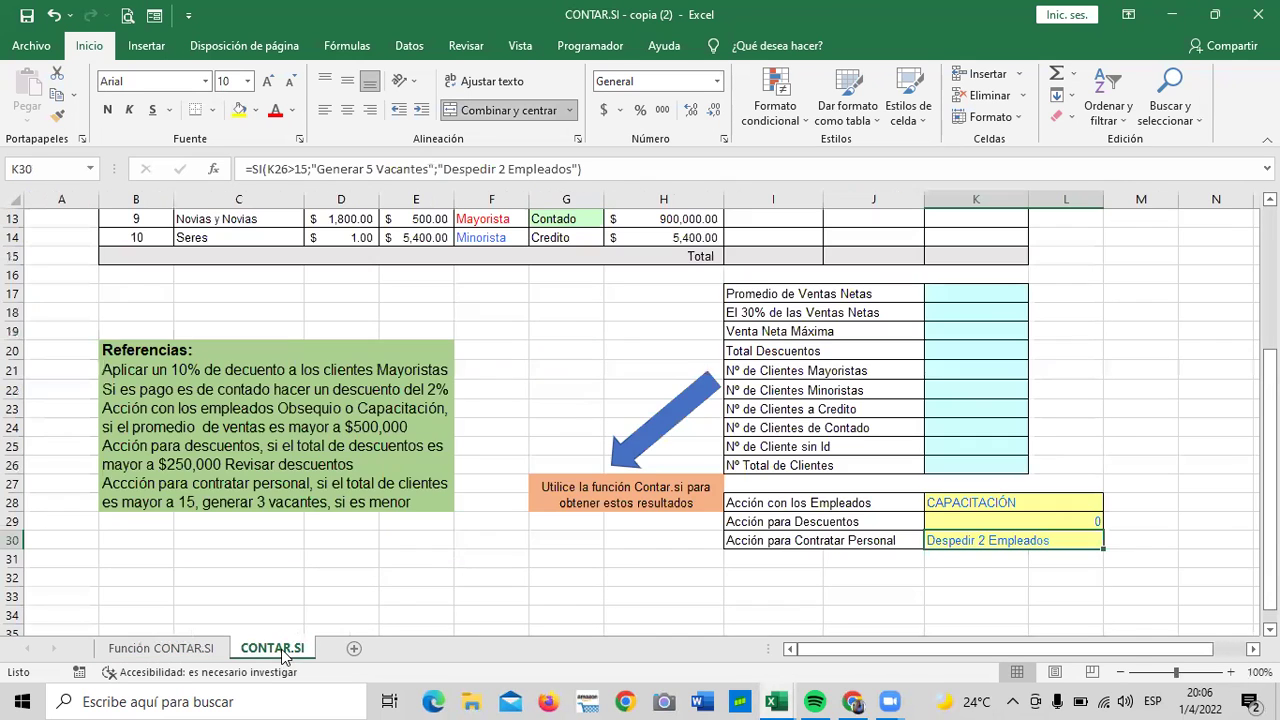
{"action": "scroll", "coordinate": [616, 524], "scroll_direction": "up", "scroll_amount": 4}
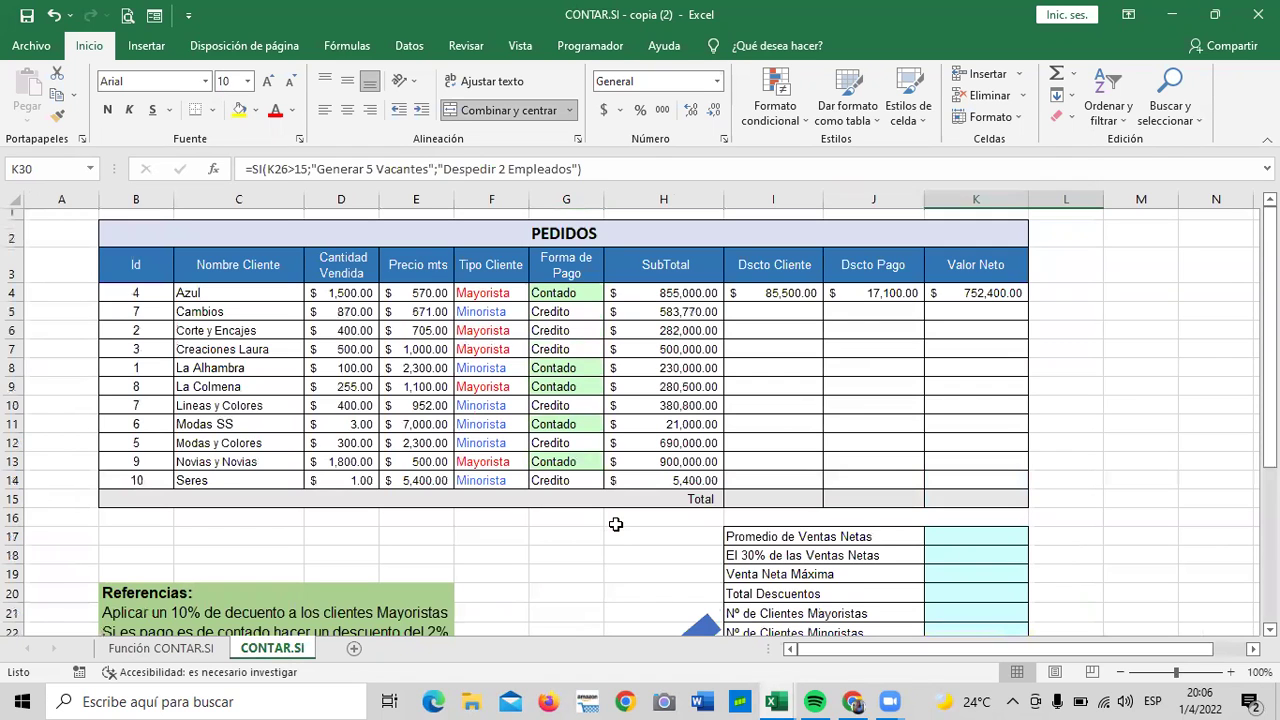
{"action": "scroll", "coordinate": [616, 524], "scroll_direction": "down", "scroll_amount": 2}
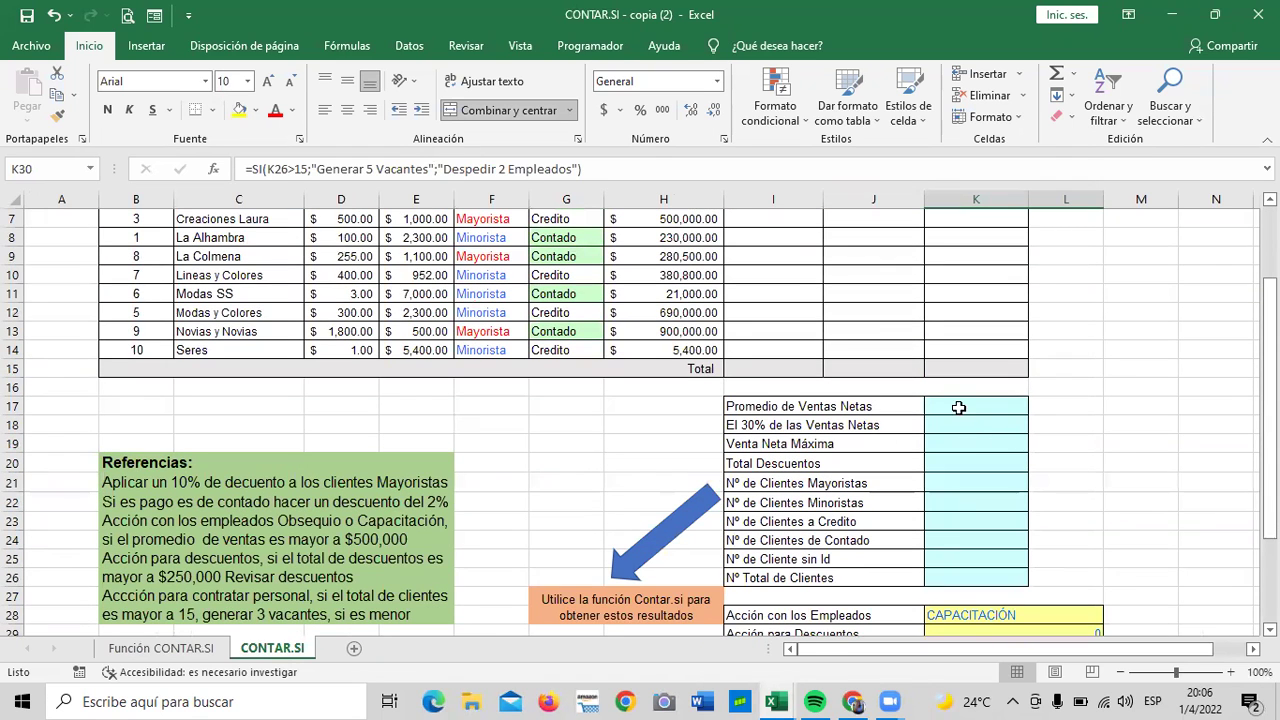
{"action": "scroll", "coordinate": [958, 410], "scroll_direction": "down", "scroll_amount": 2}
{"action": "left_click", "coordinate": [952, 506]}
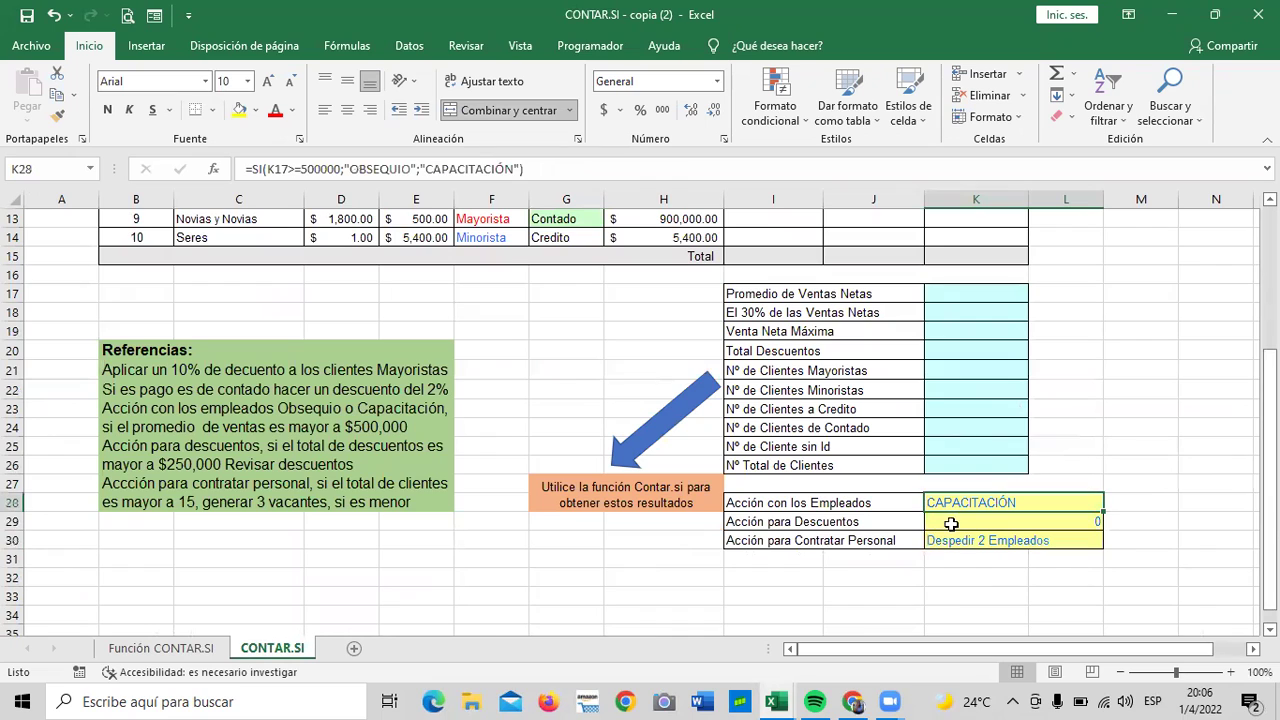
{"action": "left_click", "coordinate": [945, 541]}
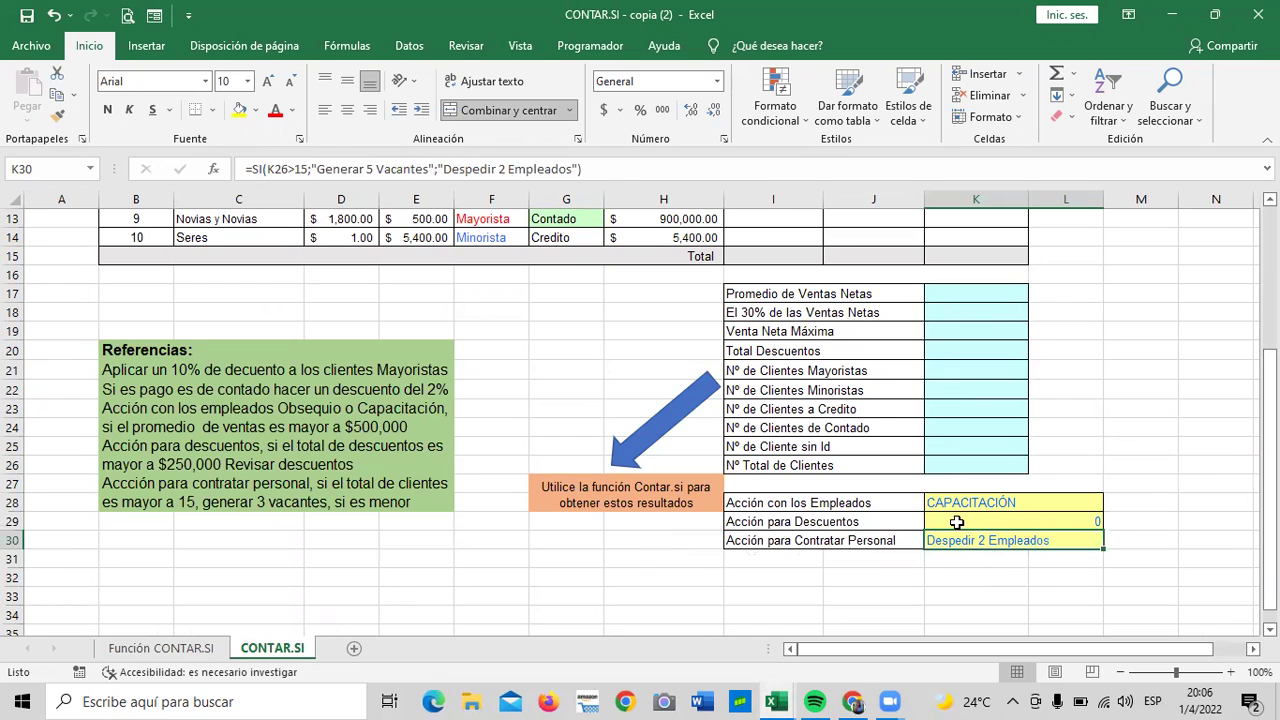
{"action": "scroll", "coordinate": [957, 522], "scroll_direction": "up", "scroll_amount": 1}
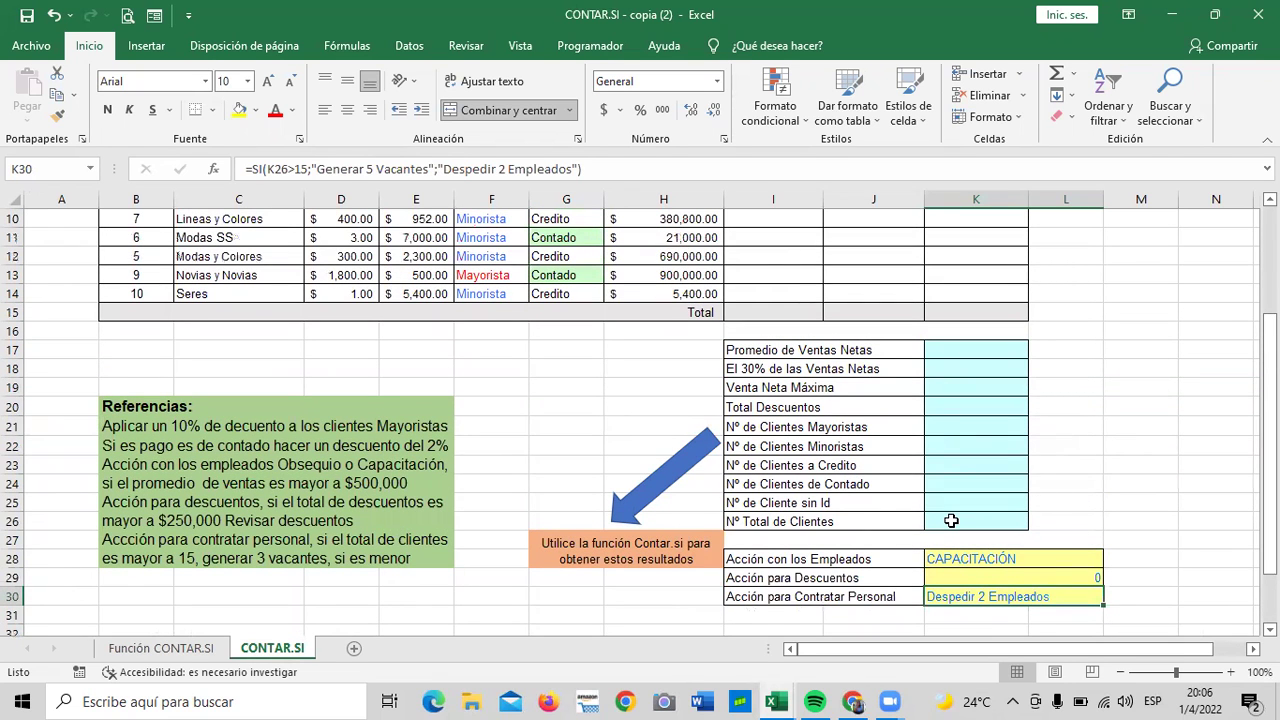
{"action": "scroll", "coordinate": [951, 521], "scroll_direction": "up", "scroll_amount": 2}
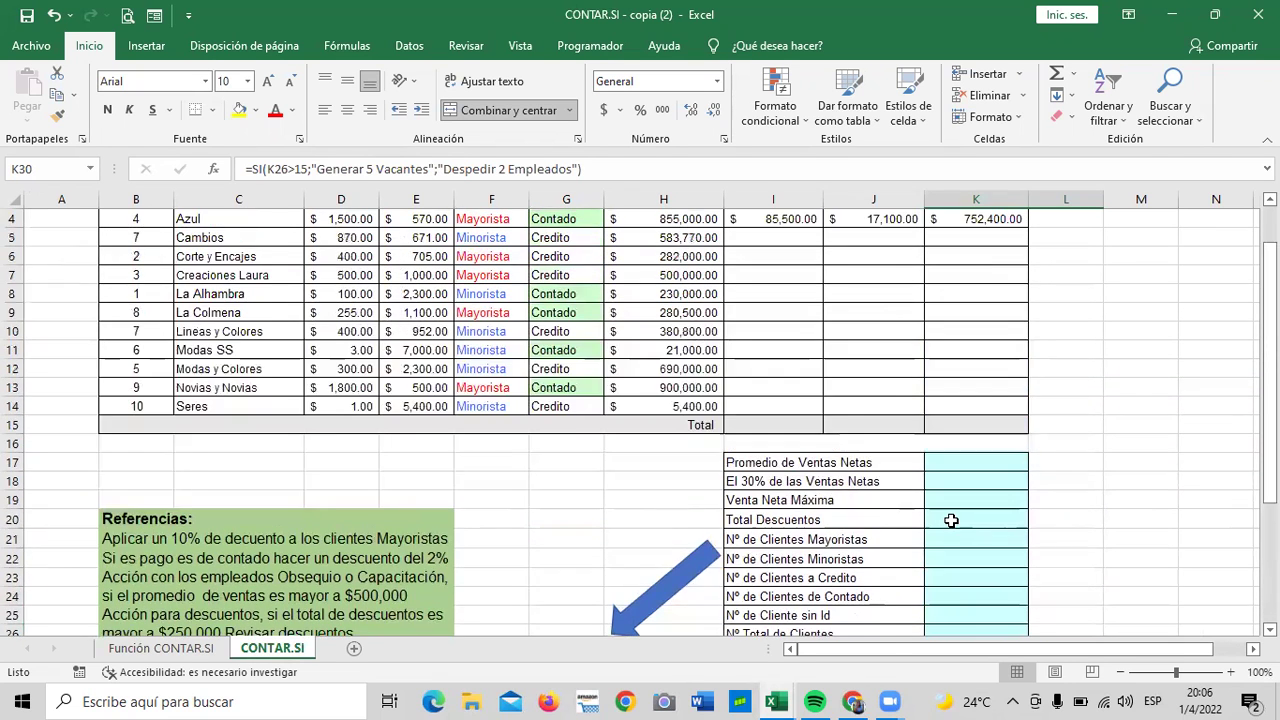
{"action": "scroll", "coordinate": [942, 452], "scroll_direction": "up", "scroll_amount": 1}
{"action": "left_click", "coordinate": [968, 293]}
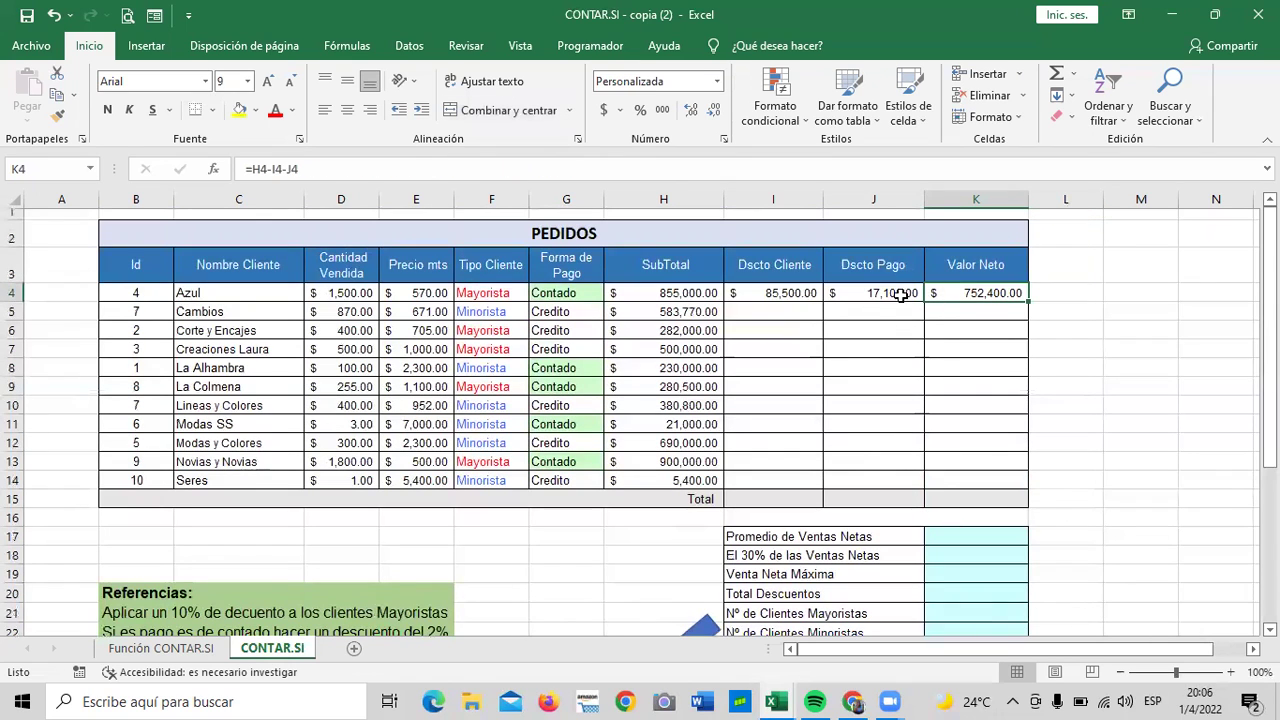
{"action": "left_click", "coordinate": [889, 293]}
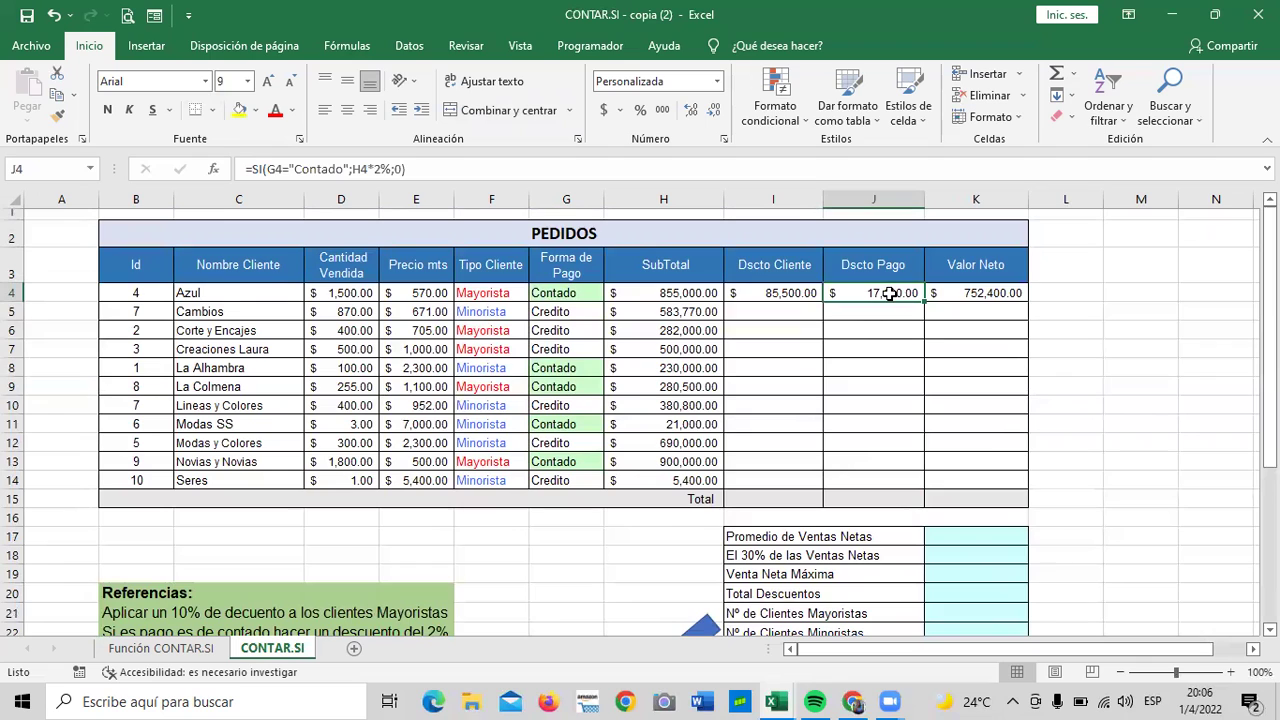
{"action": "left_click", "coordinate": [775, 293]}
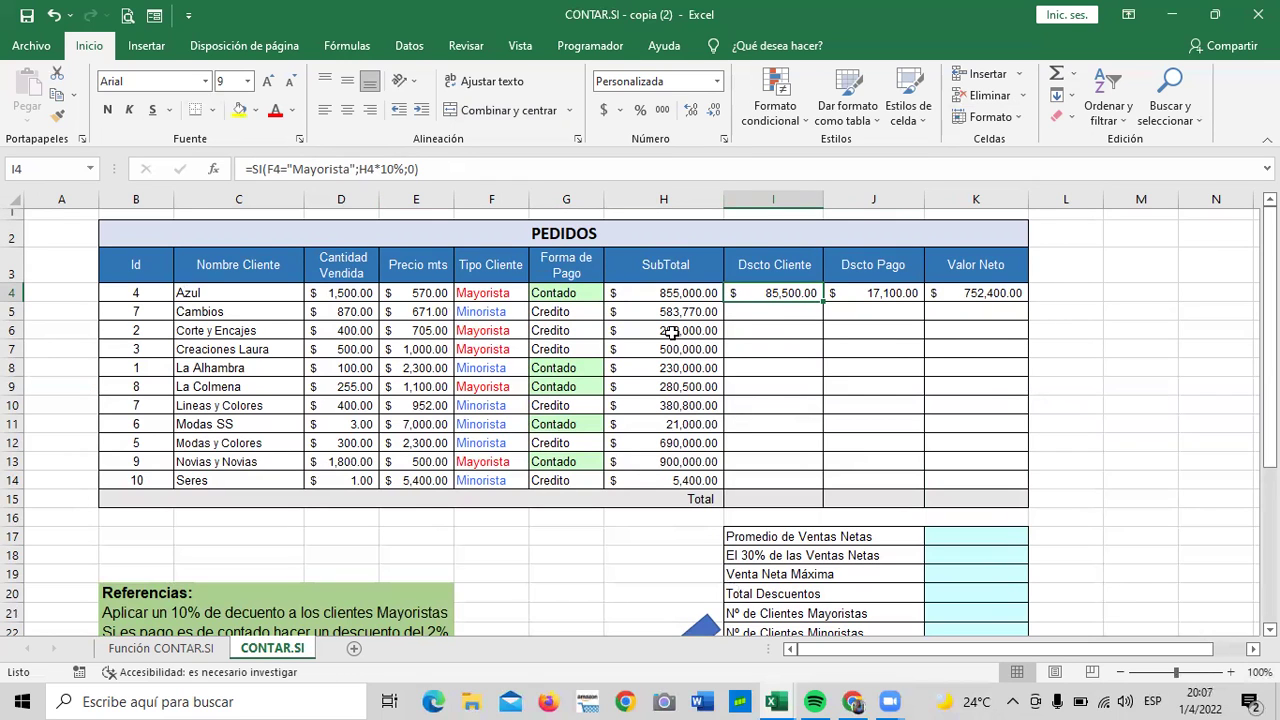
{"action": "scroll", "coordinate": [630, 335], "scroll_direction": "down", "scroll_amount": 1}
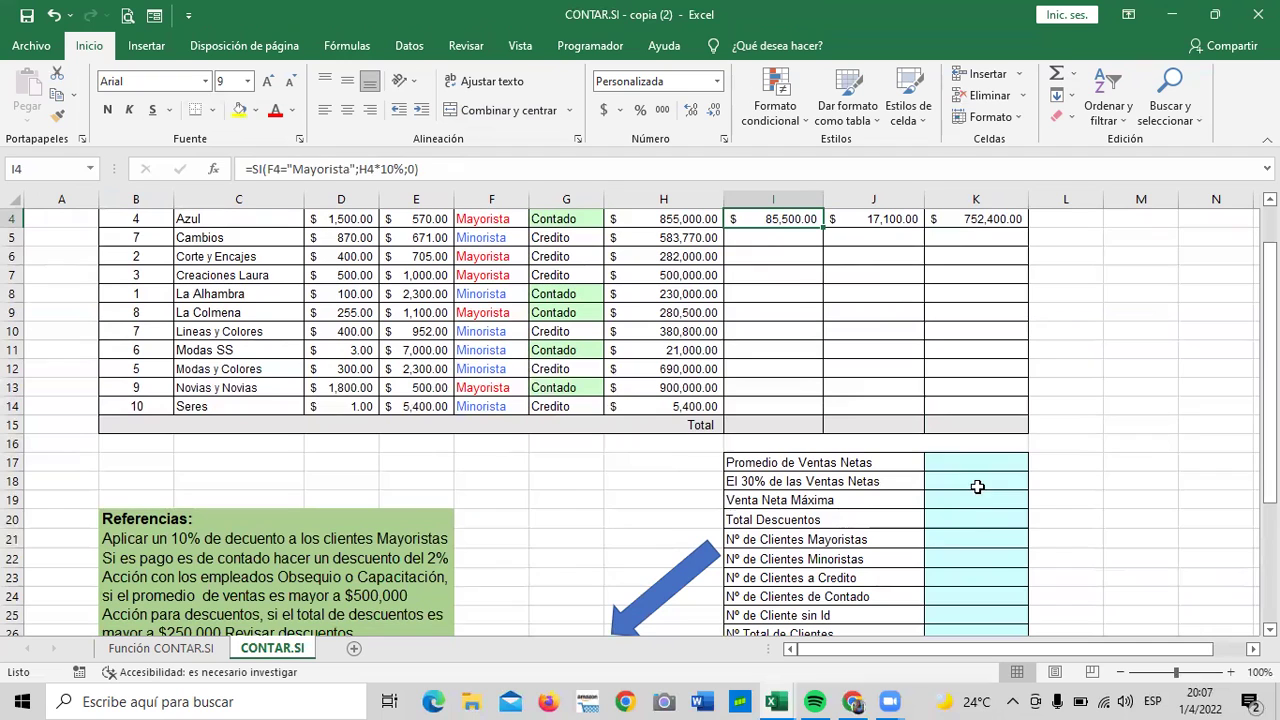
{"action": "left_click", "coordinate": [977, 486]}
{"action": "left_click", "coordinate": [976, 536]}
{"action": "scroll", "coordinate": [990, 600], "scroll_direction": "down", "scroll_amount": 3}
{"action": "left_click", "coordinate": [977, 462]}
{"action": "left_click", "coordinate": [972, 392]}
{"action": "left_click", "coordinate": [969, 296]}
{"action": "left_click", "coordinate": [975, 370]}
{"action": "left_click", "coordinate": [978, 446]}
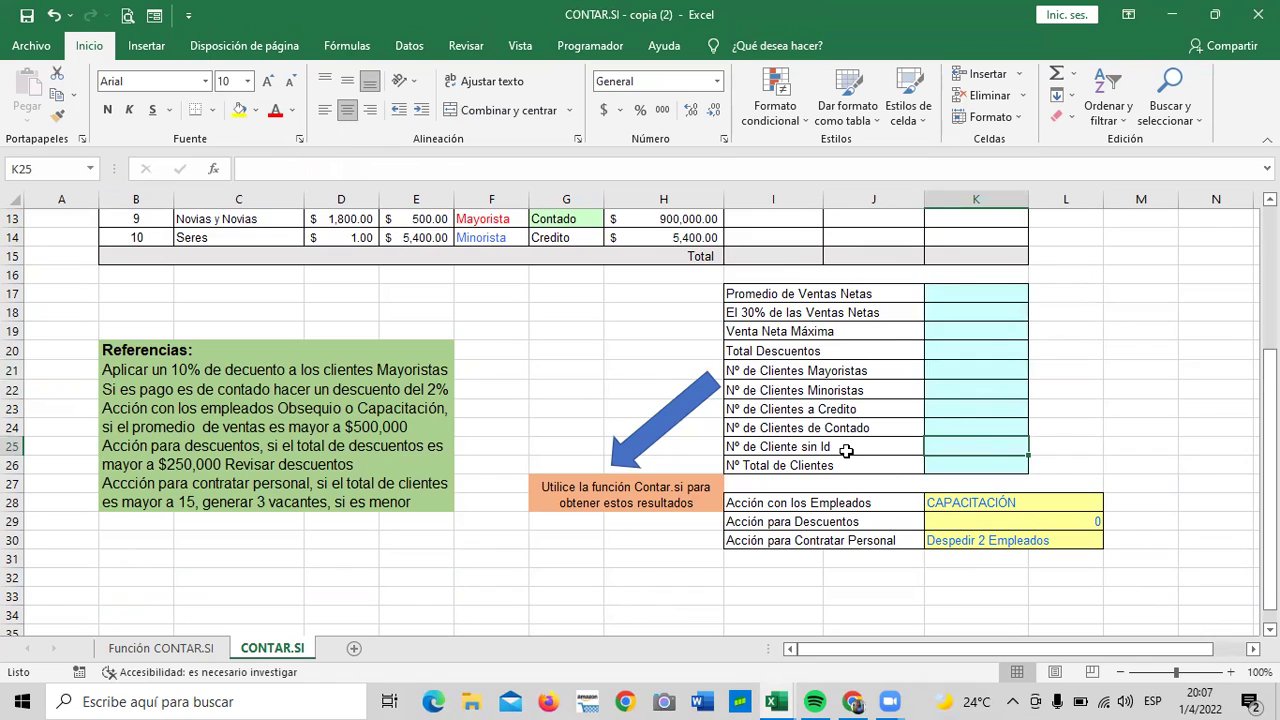
{"action": "left_click", "coordinate": [994, 464]}
{"action": "left_click", "coordinate": [966, 443]}
{"action": "left_click", "coordinate": [968, 415]}
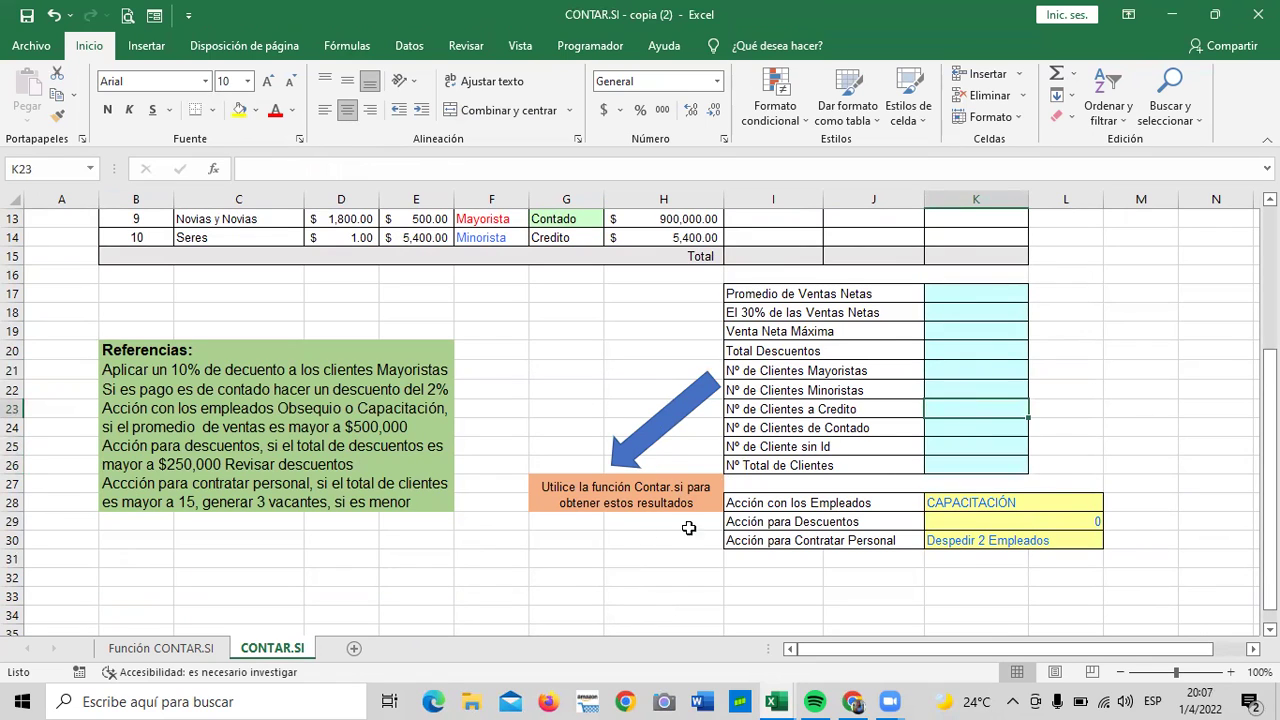
{"action": "scroll", "coordinate": [780, 561], "scroll_direction": "up", "scroll_amount": 3}
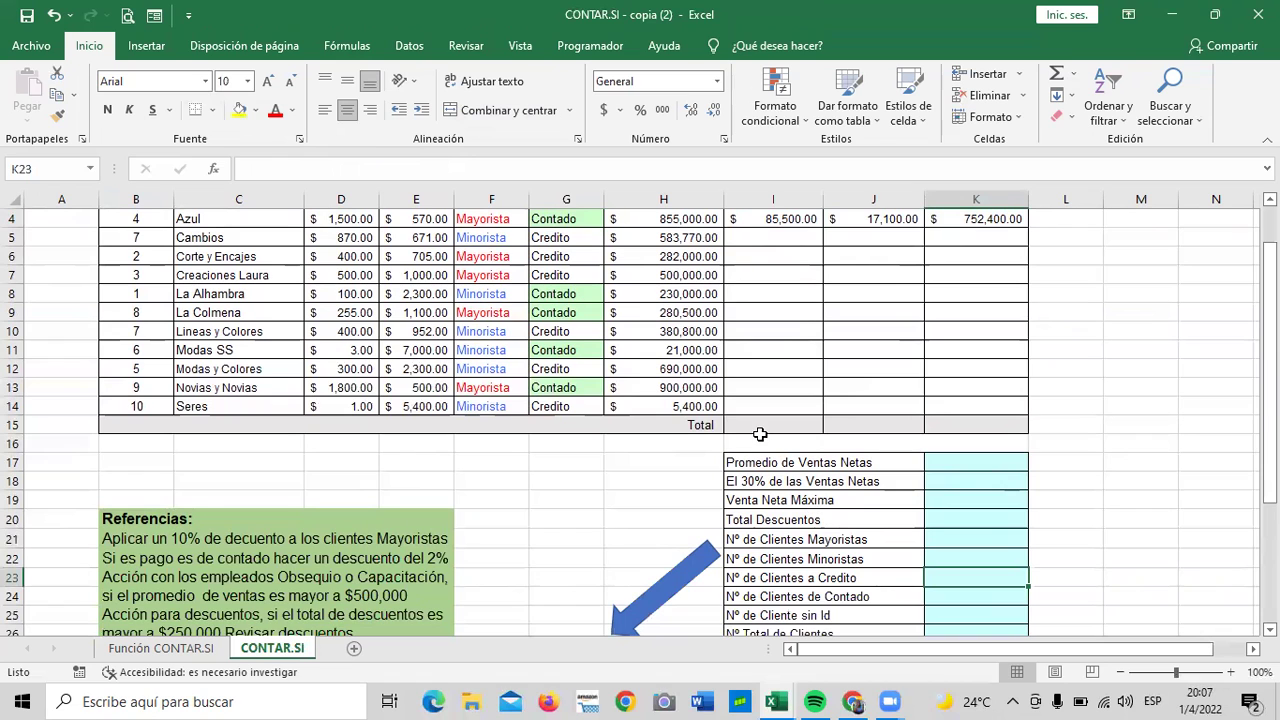
{"action": "scroll", "coordinate": [535, 233], "scroll_direction": "up", "scroll_amount": 1}
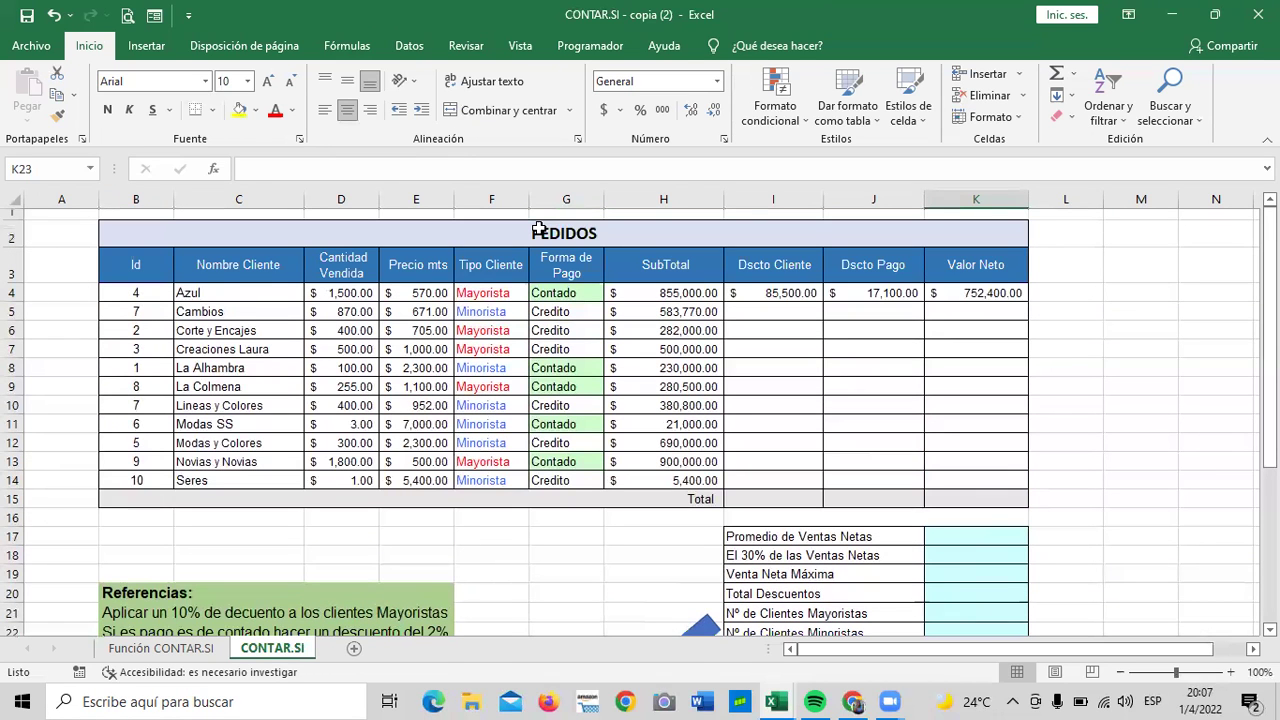
{"action": "scroll", "coordinate": [705, 375], "scroll_direction": "down", "scroll_amount": 4}
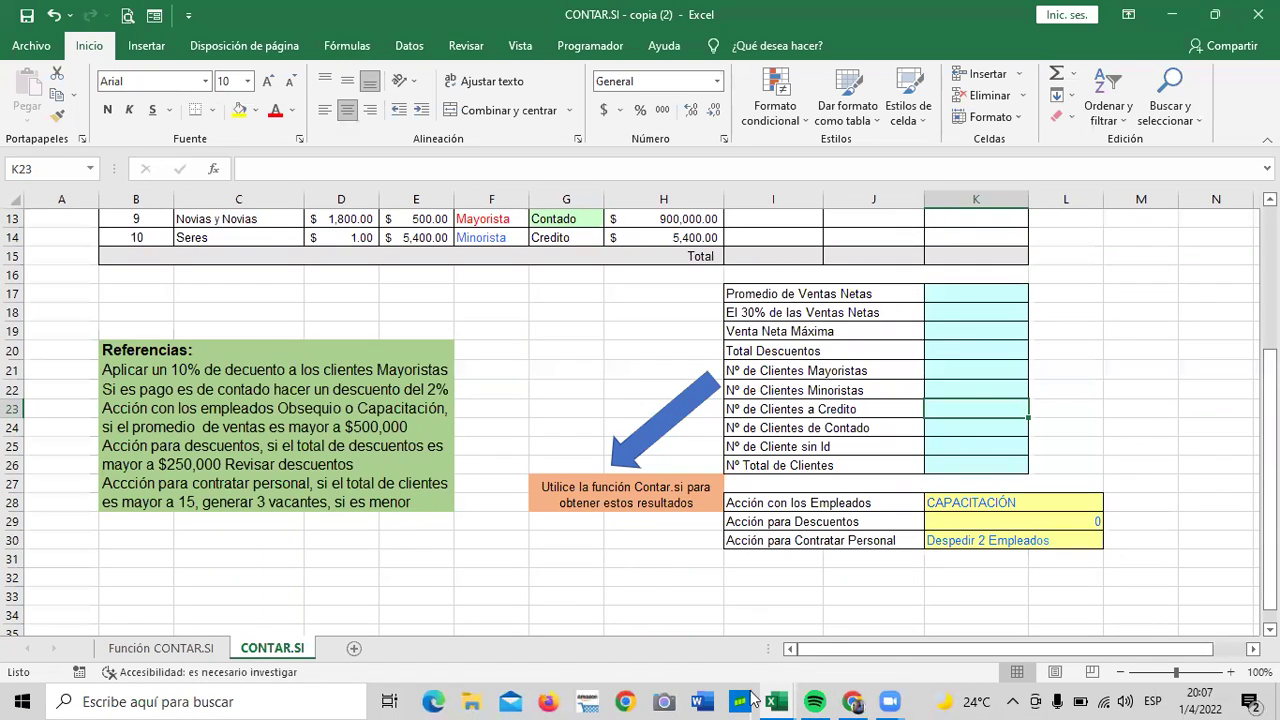
Step: Switch to the Función SUMAR.SI workbook and look over its January weekday visits list
{"action": "mouse_move", "coordinate": [776, 701]}
{"action": "left_click", "coordinate": [862, 650]}
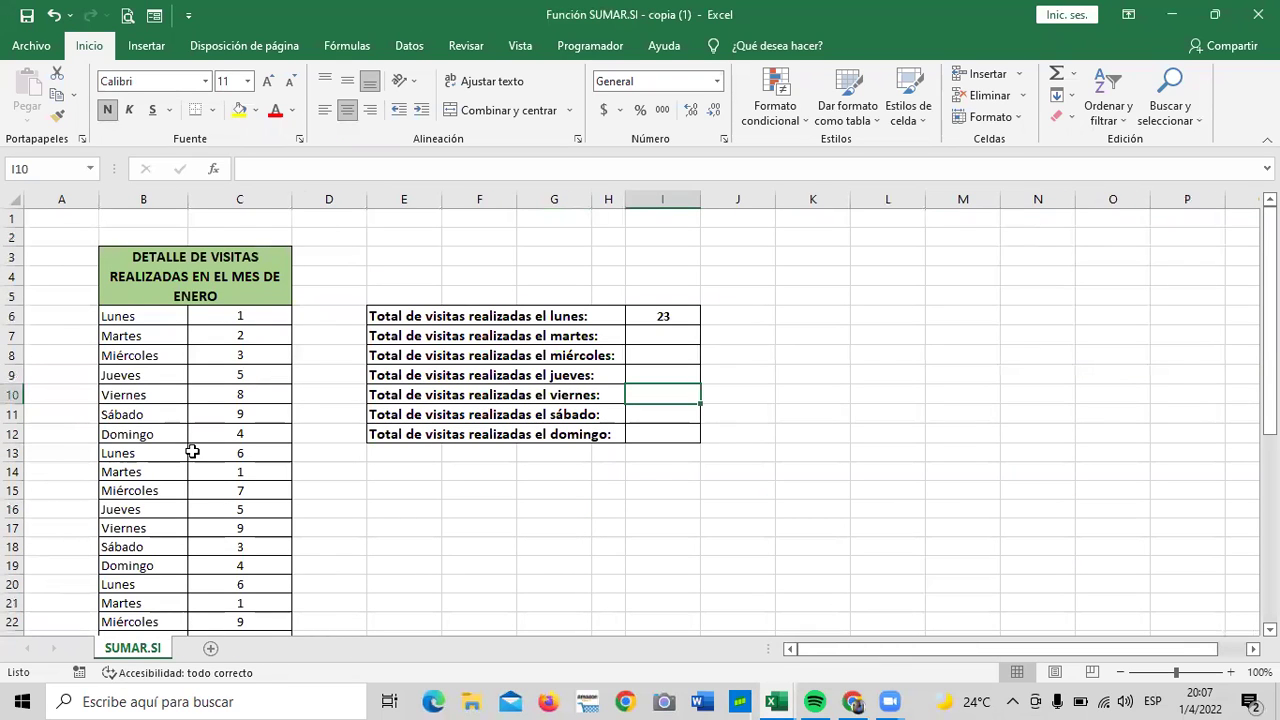
{"action": "scroll", "coordinate": [242, 509], "scroll_direction": "down", "scroll_amount": 1}
{"action": "scroll", "coordinate": [243, 506], "scroll_direction": "down", "scroll_amount": 3}
{"action": "scroll", "coordinate": [240, 510], "scroll_direction": "down", "scroll_amount": 3}
{"action": "scroll", "coordinate": [234, 523], "scroll_direction": "up", "scroll_amount": 3}
{"action": "scroll", "coordinate": [230, 526], "scroll_direction": "up", "scroll_amount": 4}
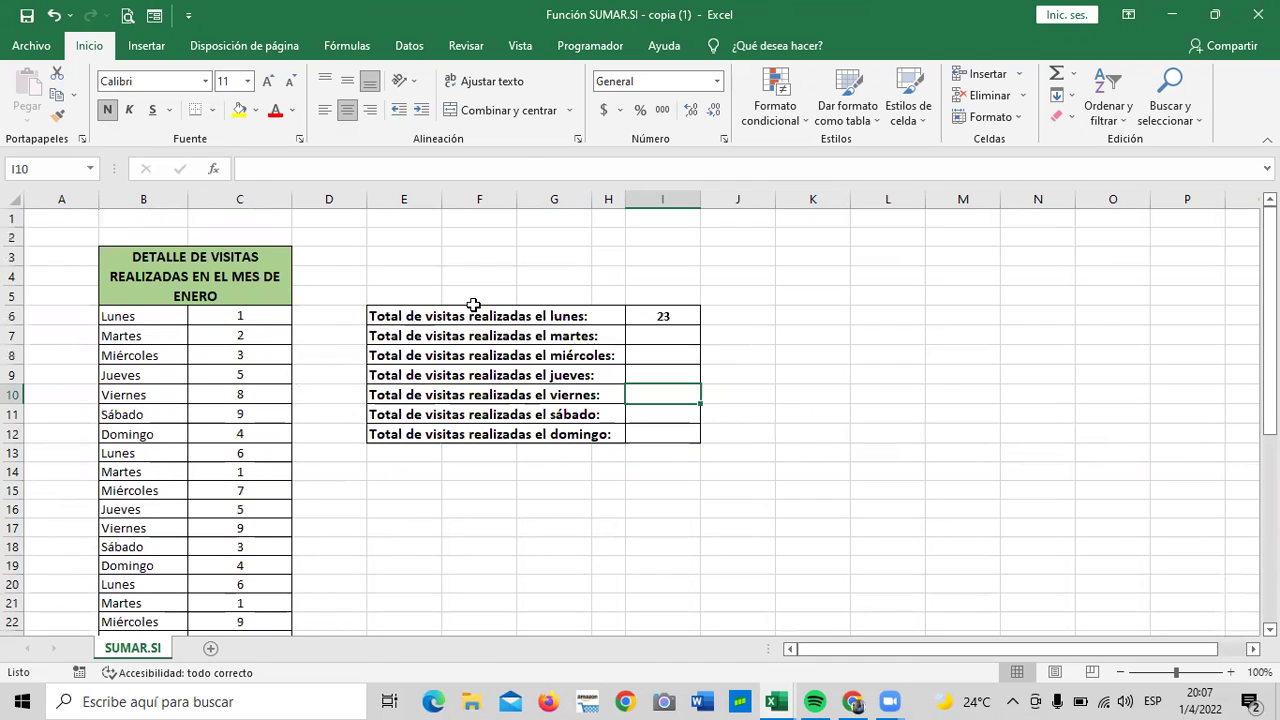
{"action": "scroll", "coordinate": [460, 310], "scroll_direction": "down", "scroll_amount": 2}
{"action": "scroll", "coordinate": [443, 317], "scroll_direction": "down", "scroll_amount": 3}
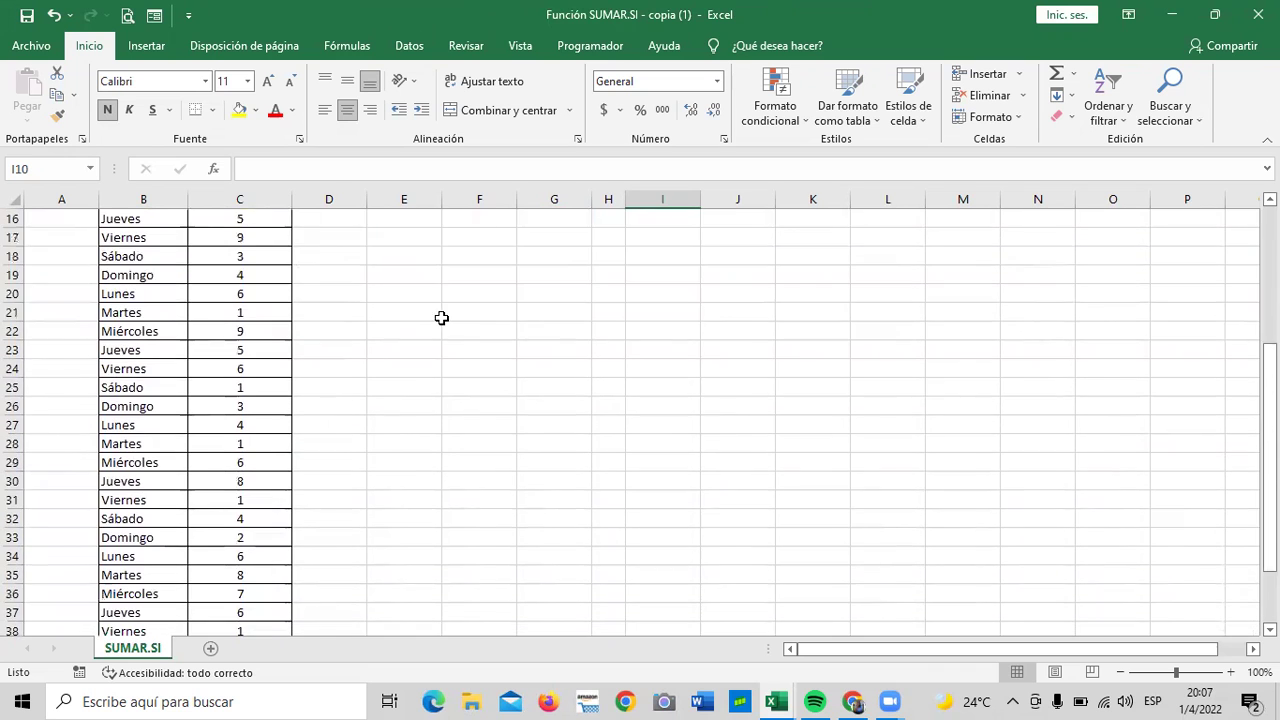
{"action": "scroll", "coordinate": [623, 440], "scroll_direction": "up", "scroll_amount": 4}
{"action": "scroll", "coordinate": [660, 462], "scroll_direction": "up", "scroll_amount": 1}
{"action": "scroll", "coordinate": [660, 462], "scroll_direction": "up", "scroll_amount": 1}
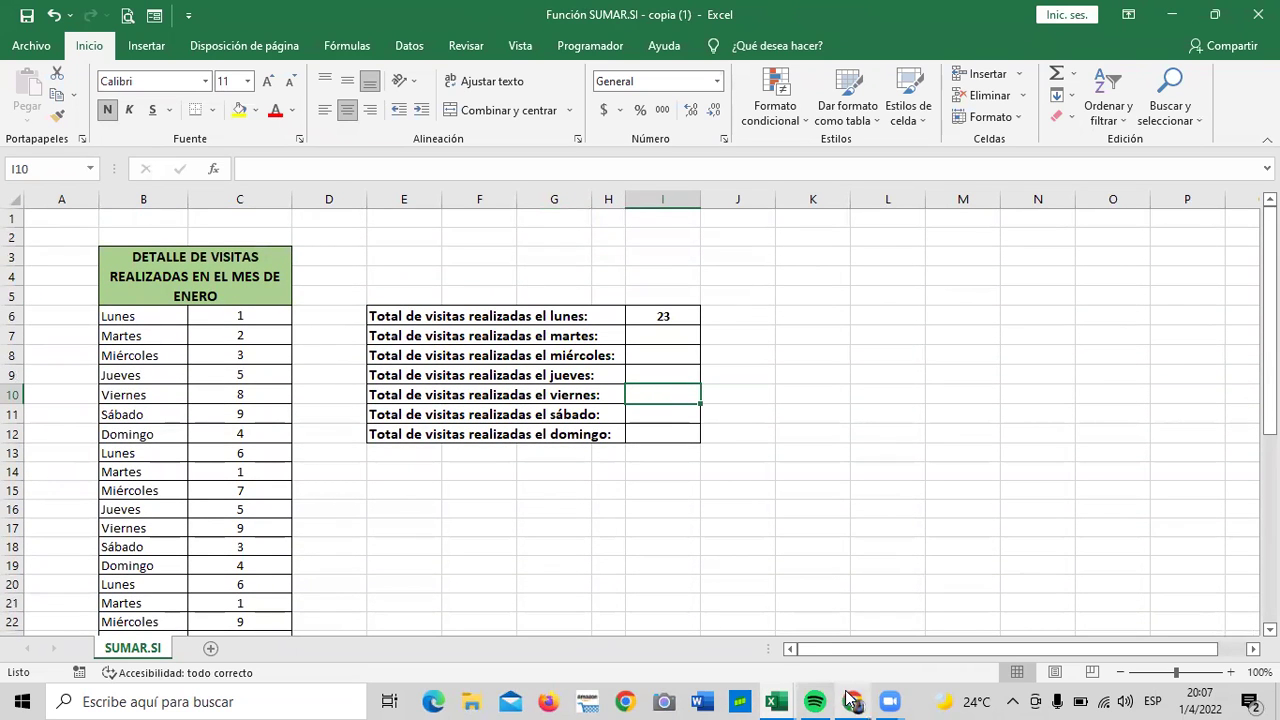
Step: Switch back to the lesson 1.7 page and play the Funciones Condicionales YouTube video
{"action": "mouse_move", "coordinate": [850, 700]}
{"action": "left_click", "coordinate": [851, 619]}
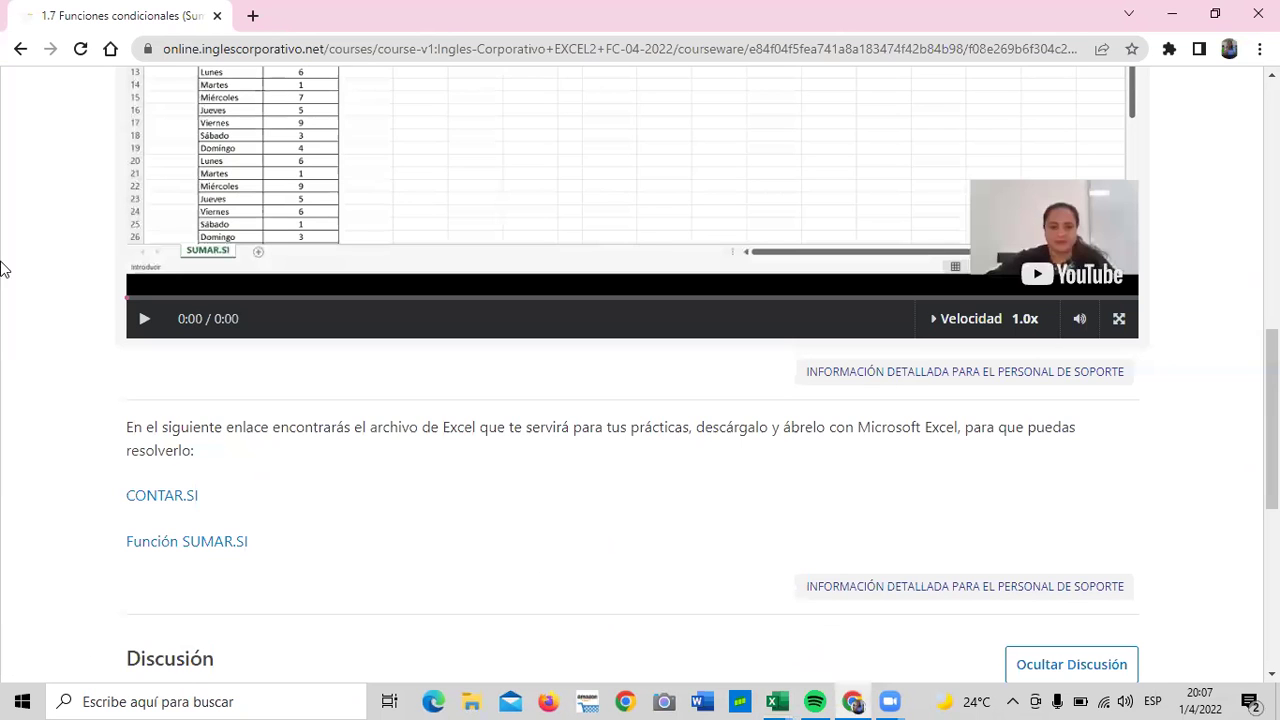
{"action": "scroll", "coordinate": [618, 320], "scroll_direction": "up", "scroll_amount": 4}
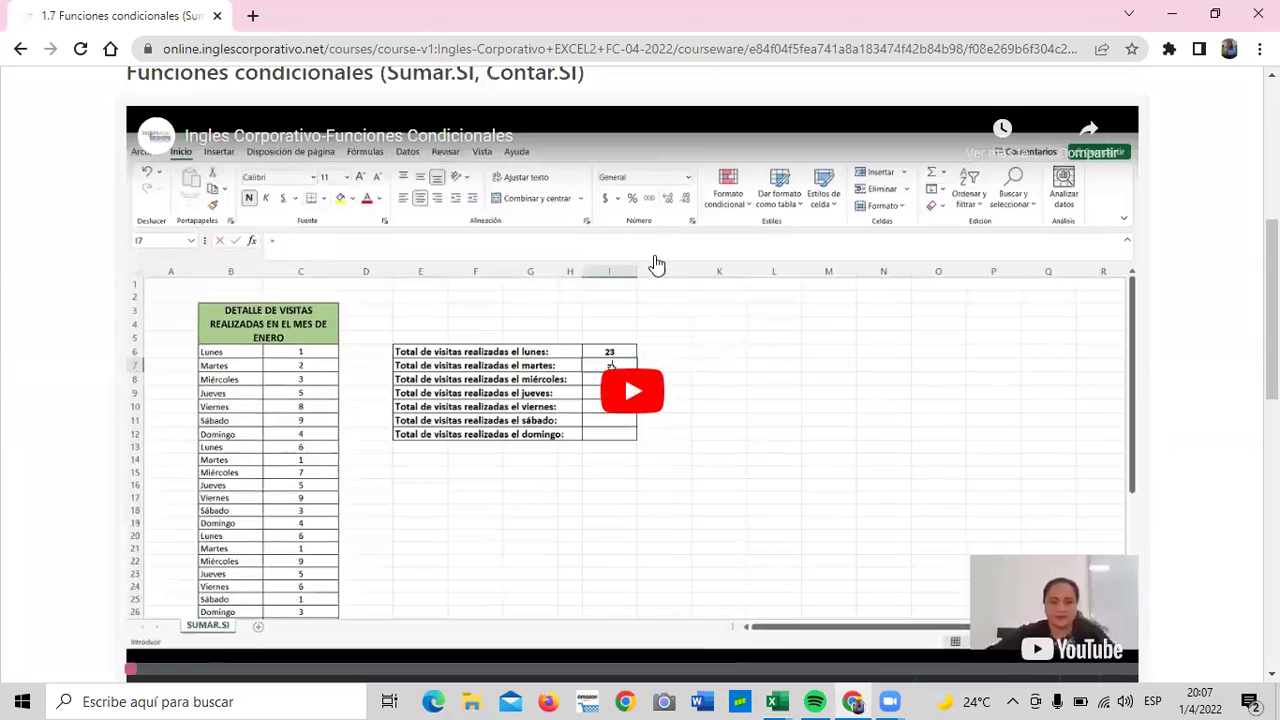
{"action": "scroll", "coordinate": [654, 260], "scroll_direction": "up", "scroll_amount": 3}
{"action": "scroll", "coordinate": [652, 257], "scroll_direction": "down", "scroll_amount": 2}
{"action": "scroll", "coordinate": [652, 251], "scroll_direction": "down", "scroll_amount": 2}
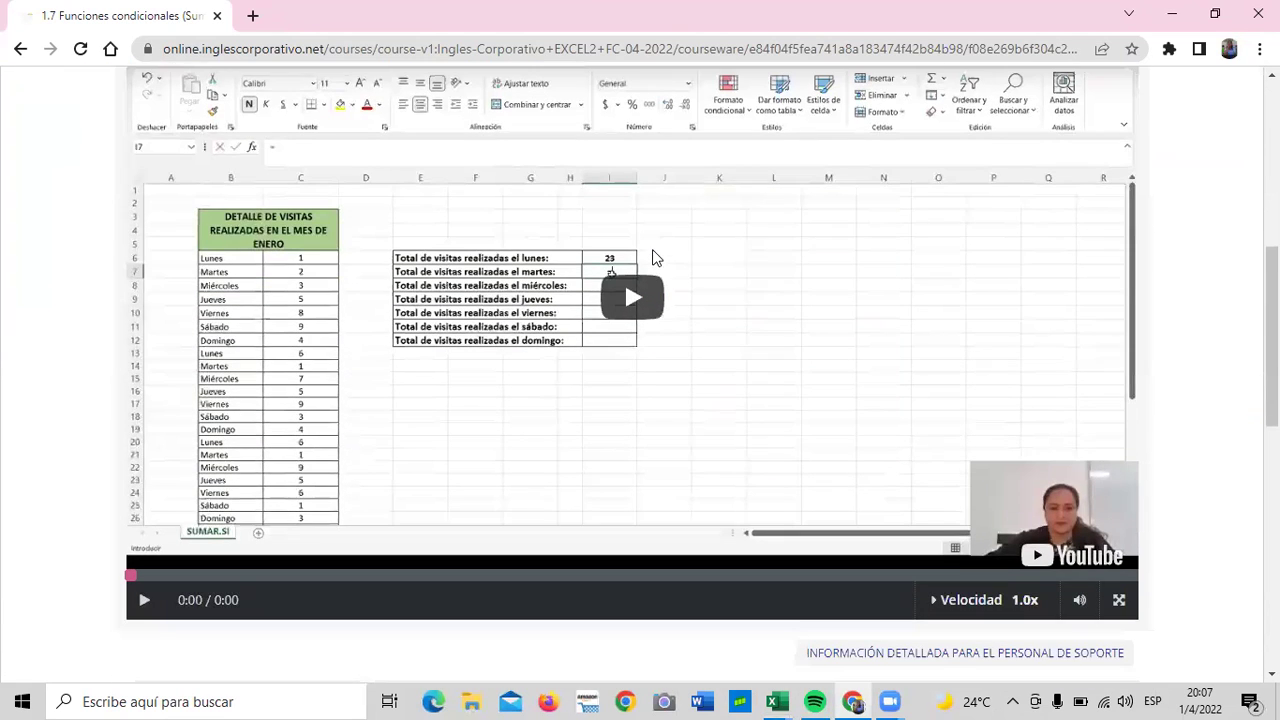
{"action": "scroll", "coordinate": [654, 277], "scroll_direction": "up", "scroll_amount": 1}
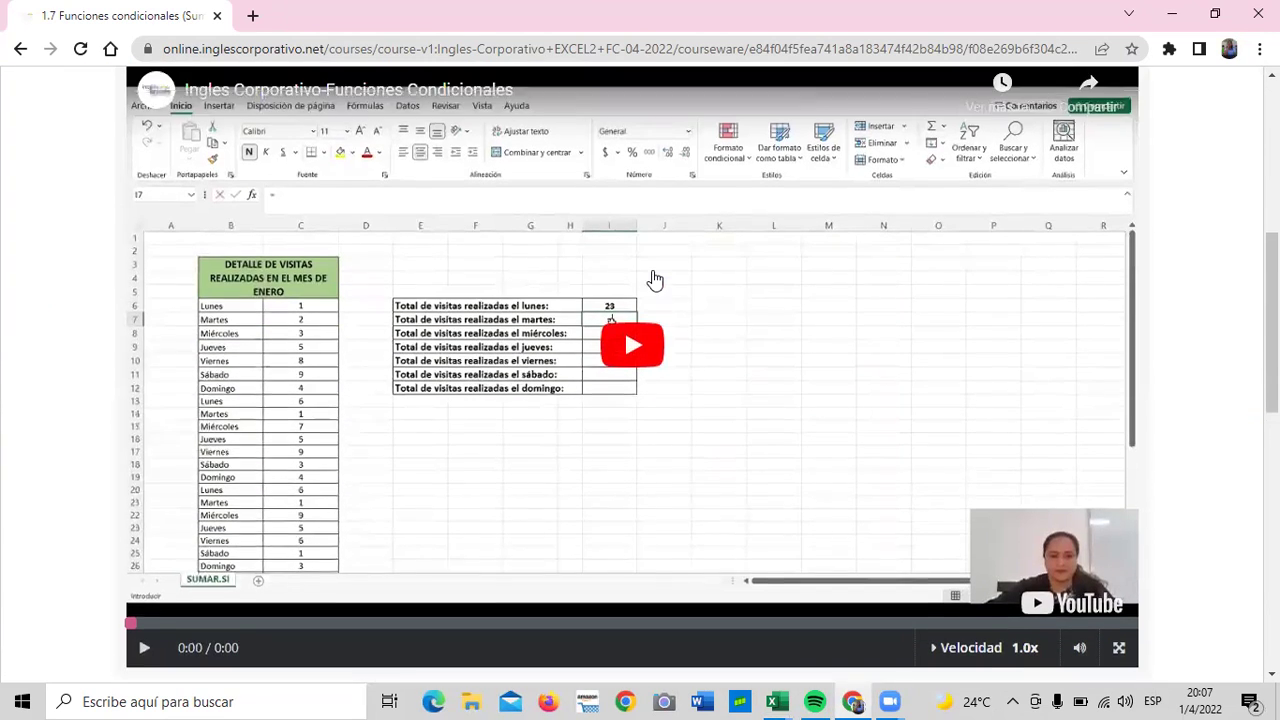
{"action": "scroll", "coordinate": [654, 305], "scroll_direction": "down", "scroll_amount": 3}
{"action": "scroll", "coordinate": [656, 307], "scroll_direction": "up", "scroll_amount": 1}
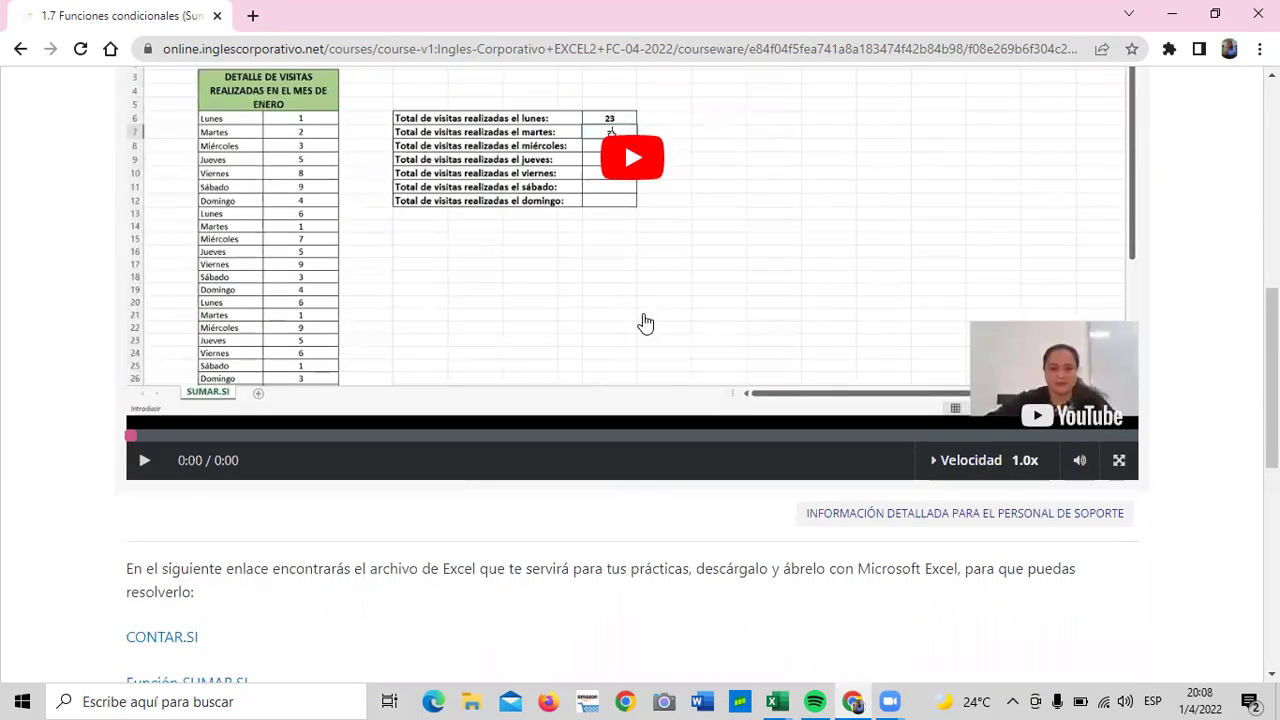
{"action": "scroll", "coordinate": [646, 323], "scroll_direction": "up", "scroll_amount": 2}
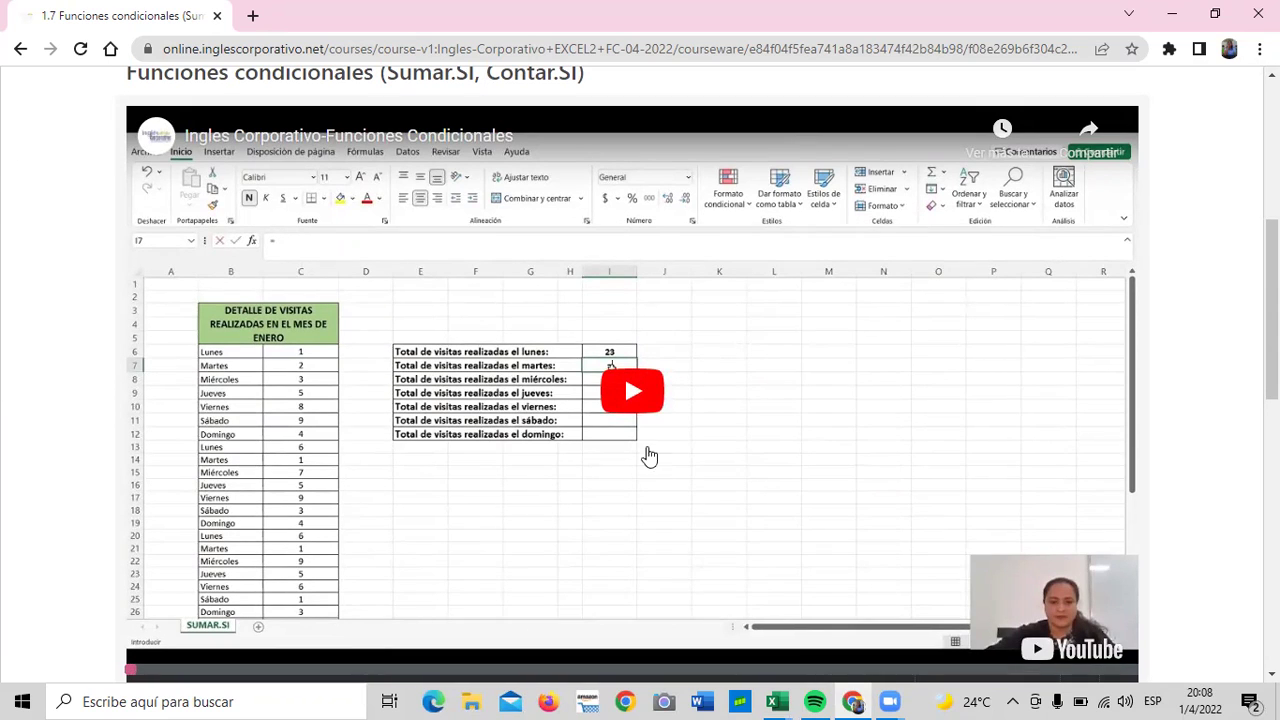
{"action": "left_click", "coordinate": [630, 387]}
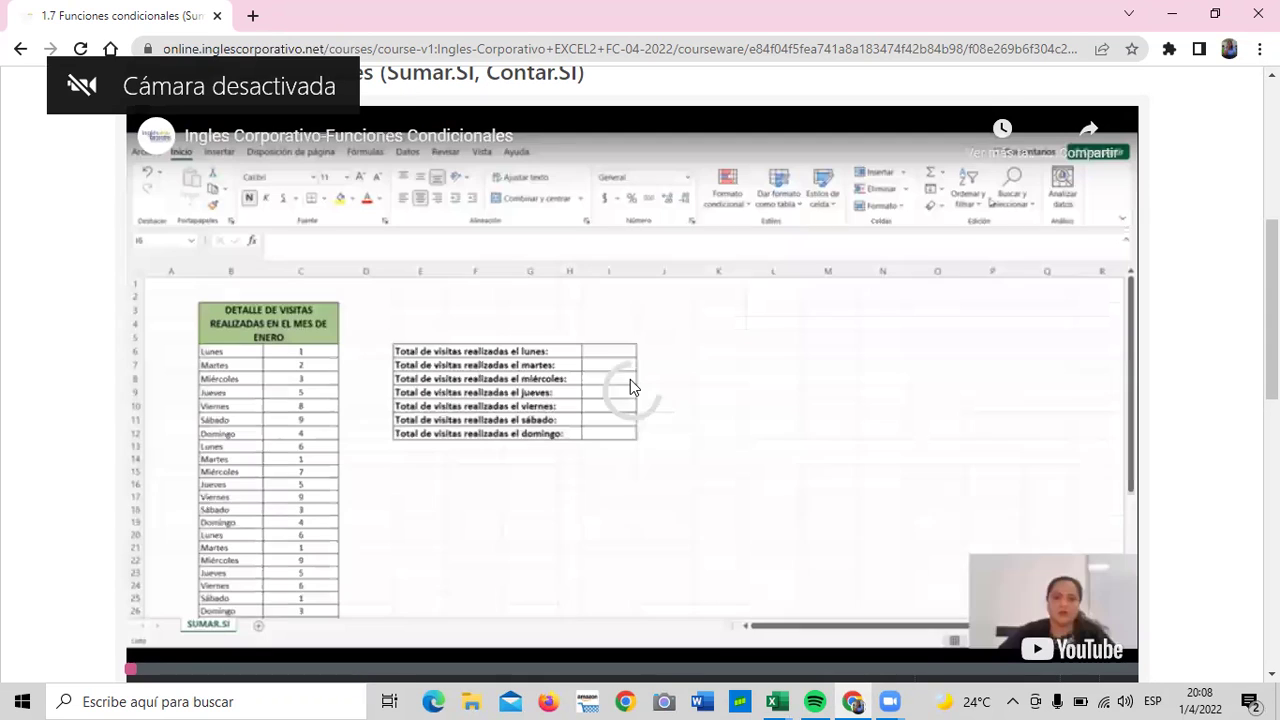
Step: Adjust the playback volume and let the Funciones Condicionales video run to its end screen
{"action": "key", "text": "XF86AudioLowerVolume"}
{"action": "key", "text": "XF86AudioLowerVolume"}
{"action": "key", "text": "XF86AudioLowerVolume"}
{"action": "key", "text": "XF86AudioLowerVolume"}
{"action": "key", "text": "XF86AudioLowerVolume"}
{"action": "key", "text": "XF86AudioLowerVolume"}
{"action": "key", "text": "XF86AudioRaiseVolume"}
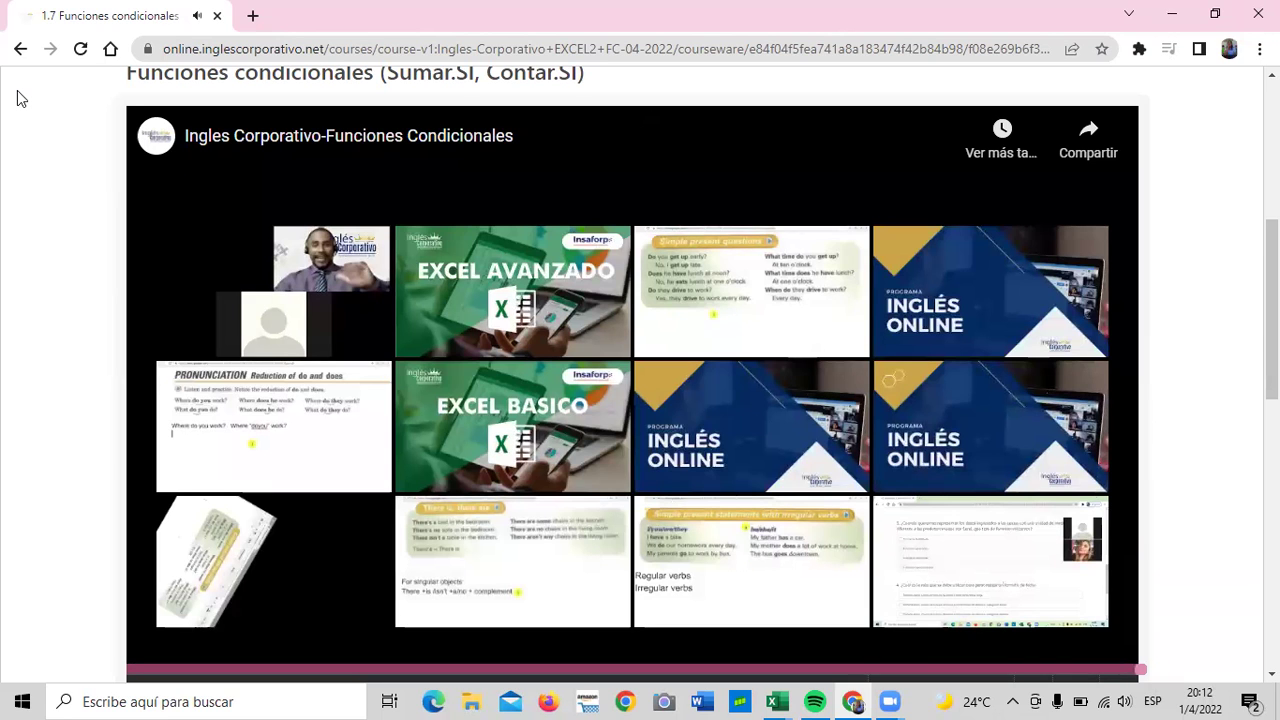
Step: Switch to the 'Función SUMAR.SI - copia (1)' workbook in Excel
{"action": "scroll", "coordinate": [803, 320], "scroll_direction": "down", "scroll_amount": 1}
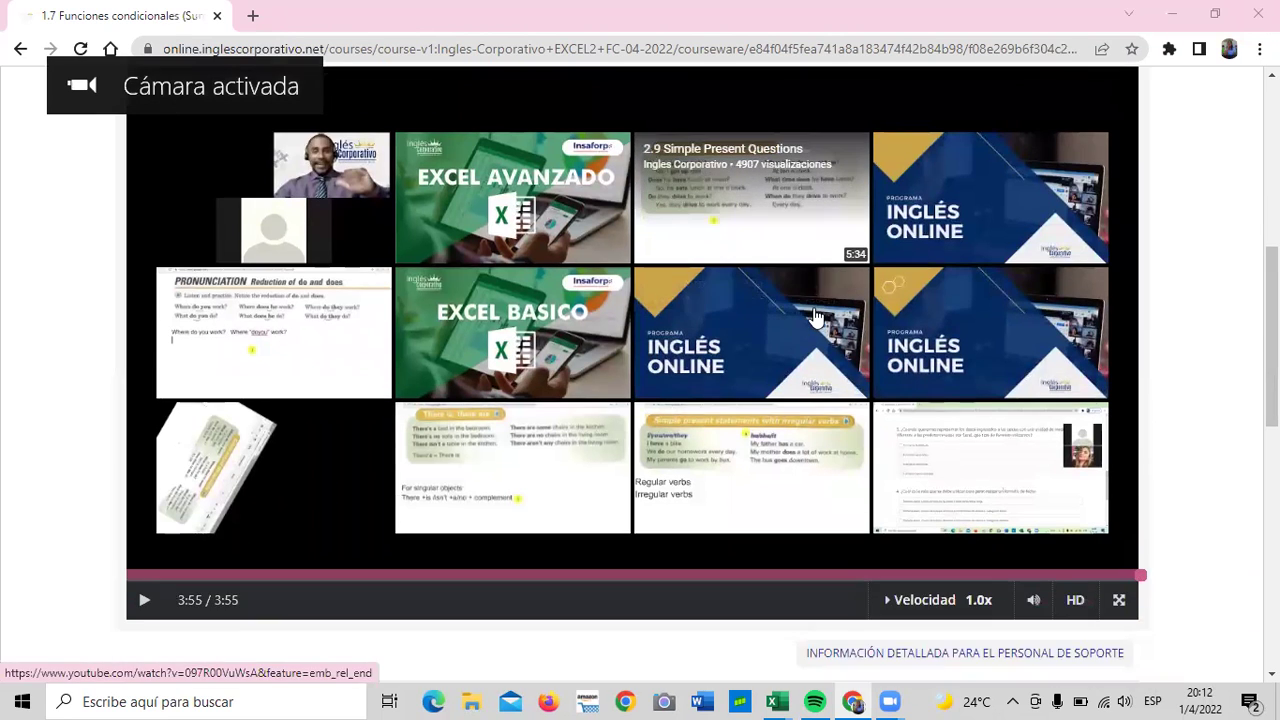
{"action": "scroll", "coordinate": [803, 320], "scroll_direction": "down", "scroll_amount": 2}
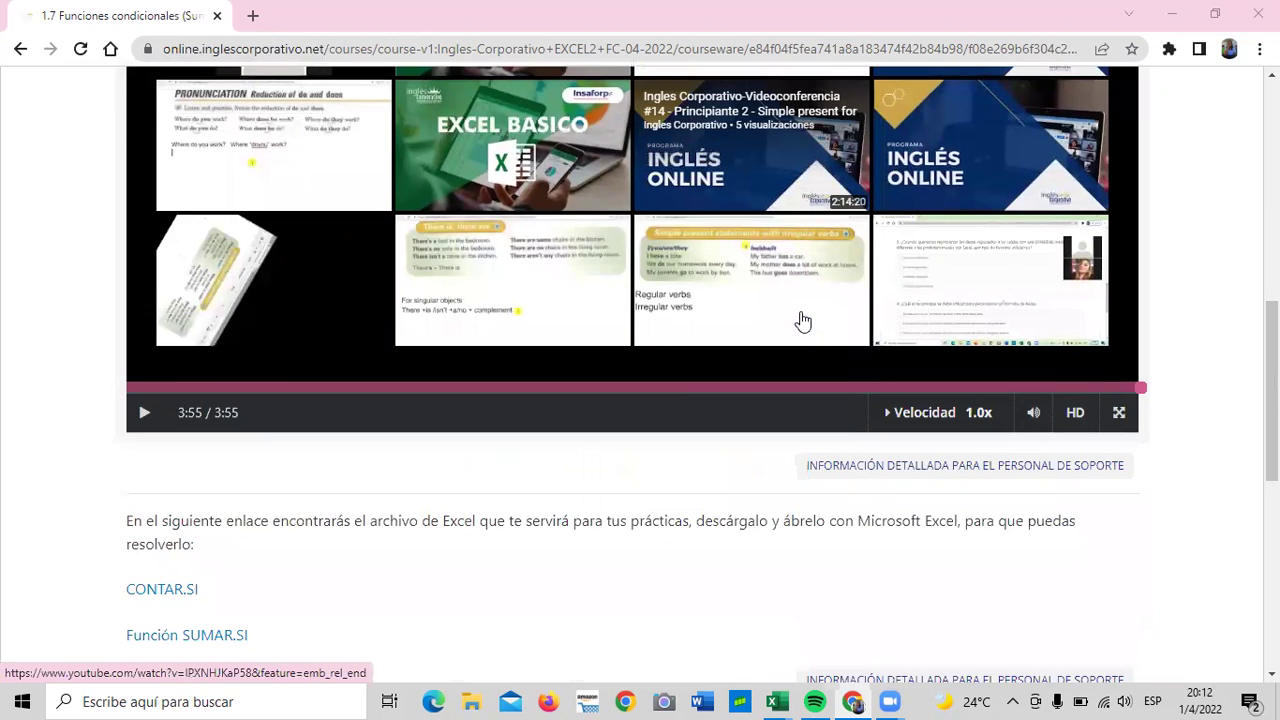
{"action": "scroll", "coordinate": [200, 460], "scroll_direction": "down", "scroll_amount": 2}
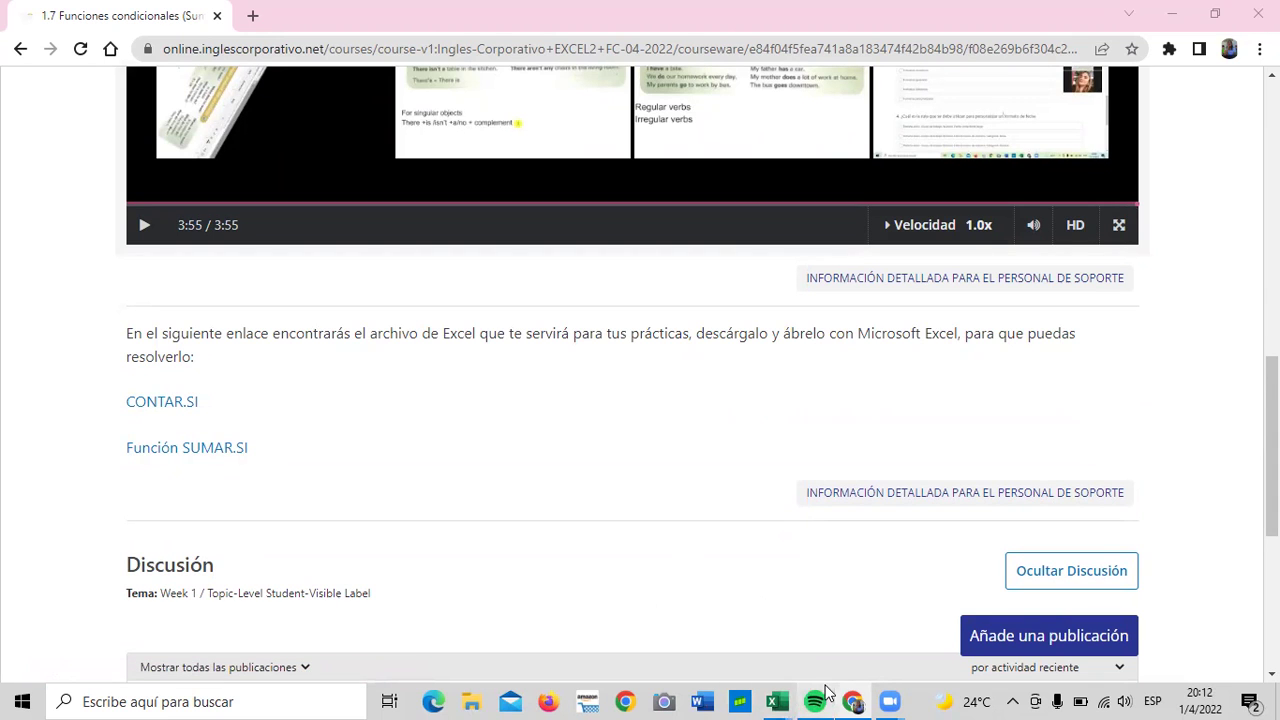
{"action": "mouse_move", "coordinate": [776, 700]}
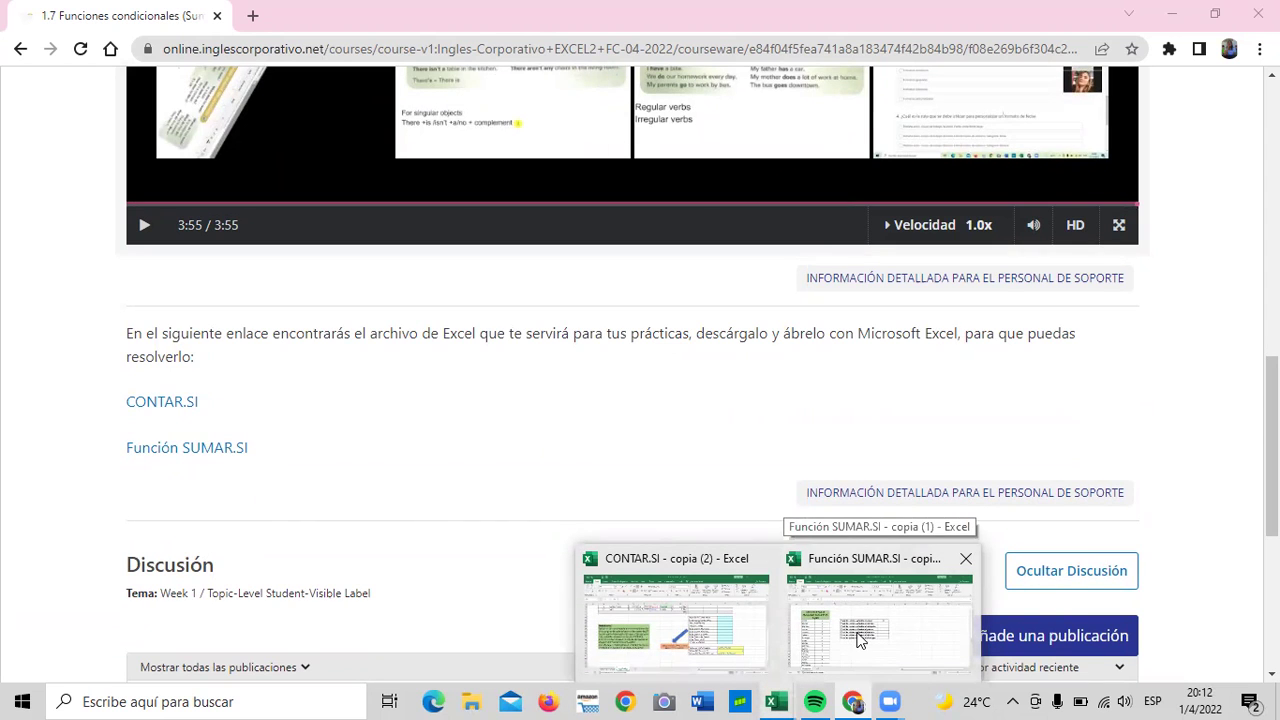
{"action": "left_click", "coordinate": [900, 643]}
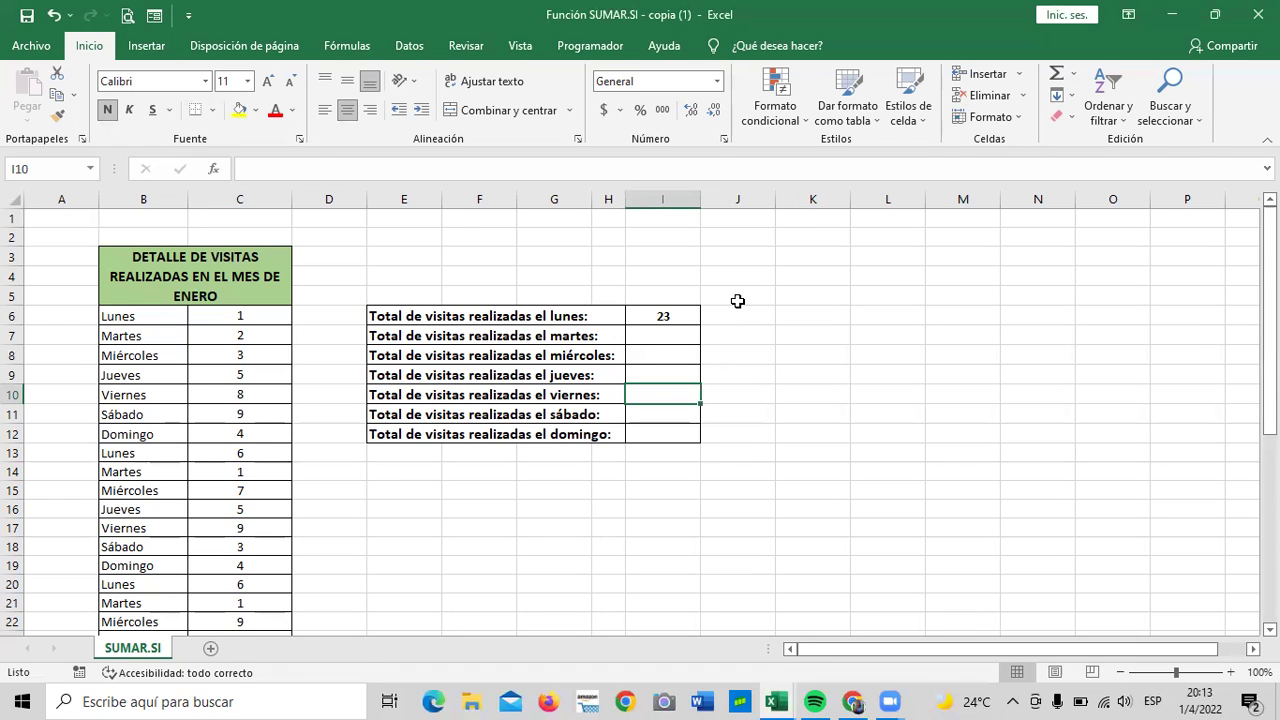
{"action": "scroll", "coordinate": [986, 389], "scroll_direction": "down", "scroll_amount": 3}
{"action": "scroll", "coordinate": [905, 485], "scroll_direction": "down", "scroll_amount": 4}
{"action": "scroll", "coordinate": [834, 506], "scroll_direction": "up", "scroll_amount": 5}
{"action": "scroll", "coordinate": [835, 508], "scroll_direction": "up", "scroll_amount": 2}
{"action": "left_click", "coordinate": [930, 487]}
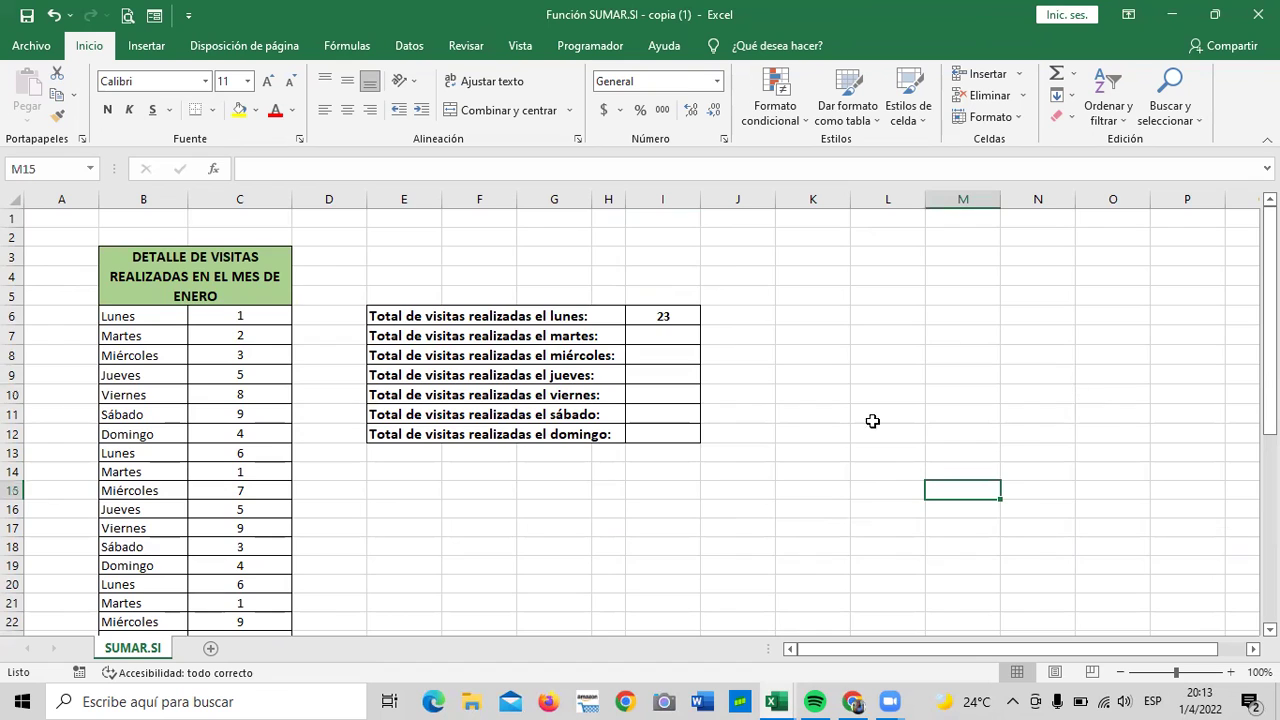
{"action": "scroll", "coordinate": [890, 449], "scroll_direction": "down", "scroll_amount": 3}
{"action": "scroll", "coordinate": [890, 449], "scroll_direction": "up", "scroll_amount": 3}
{"action": "left_click", "coordinate": [803, 437]}
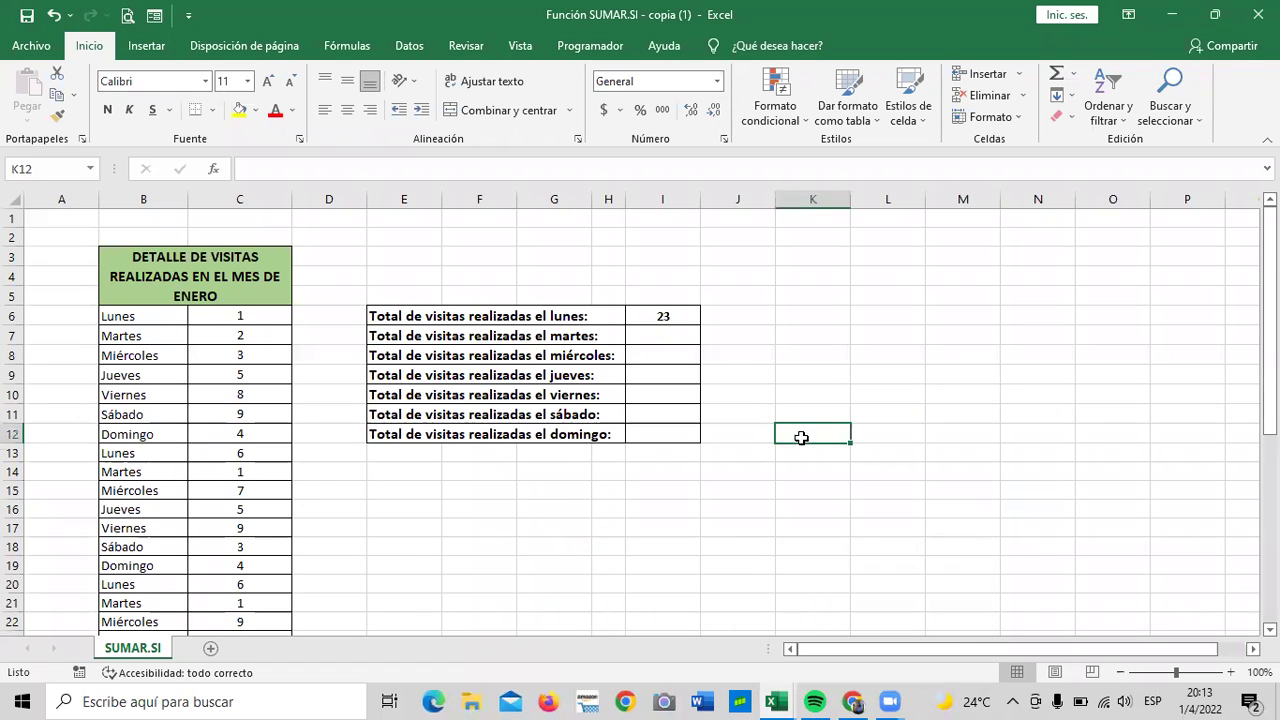
{"action": "left_click", "coordinate": [681, 315]}
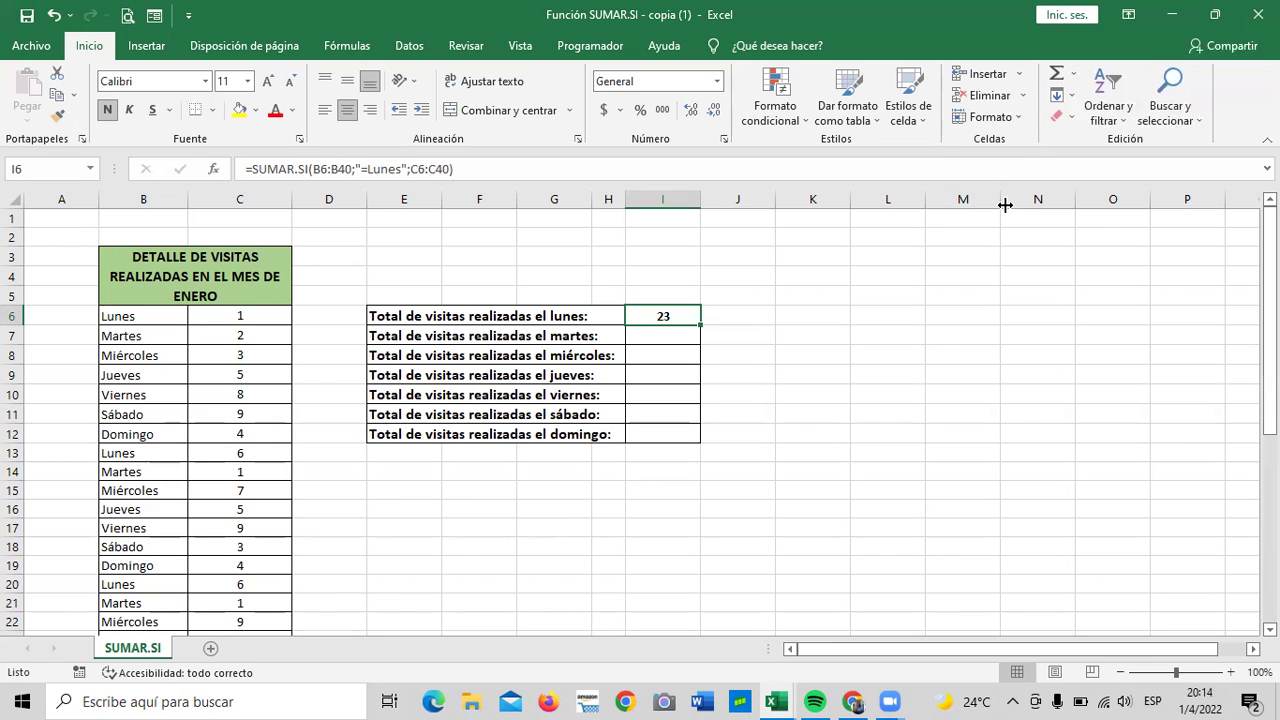
Step: Recheck Monday's =SUMAR.SI(B6:B40;"=Lunes";C6:C40) in I6, keeping it unchanged at 23, and select I7
{"action": "left_click", "coordinate": [887, 394]}
{"action": "left_click", "coordinate": [671, 318]}
{"action": "left_click", "coordinate": [485, 165]}
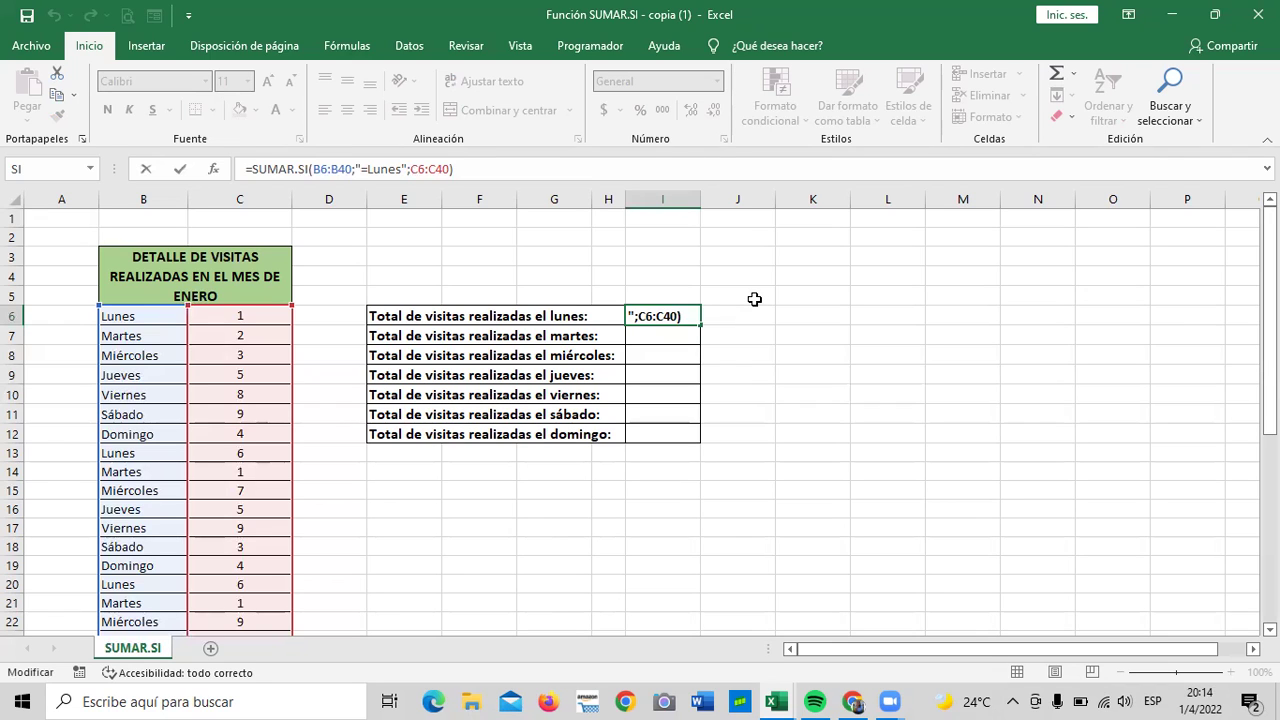
{"action": "left_click", "coordinate": [768, 391]}
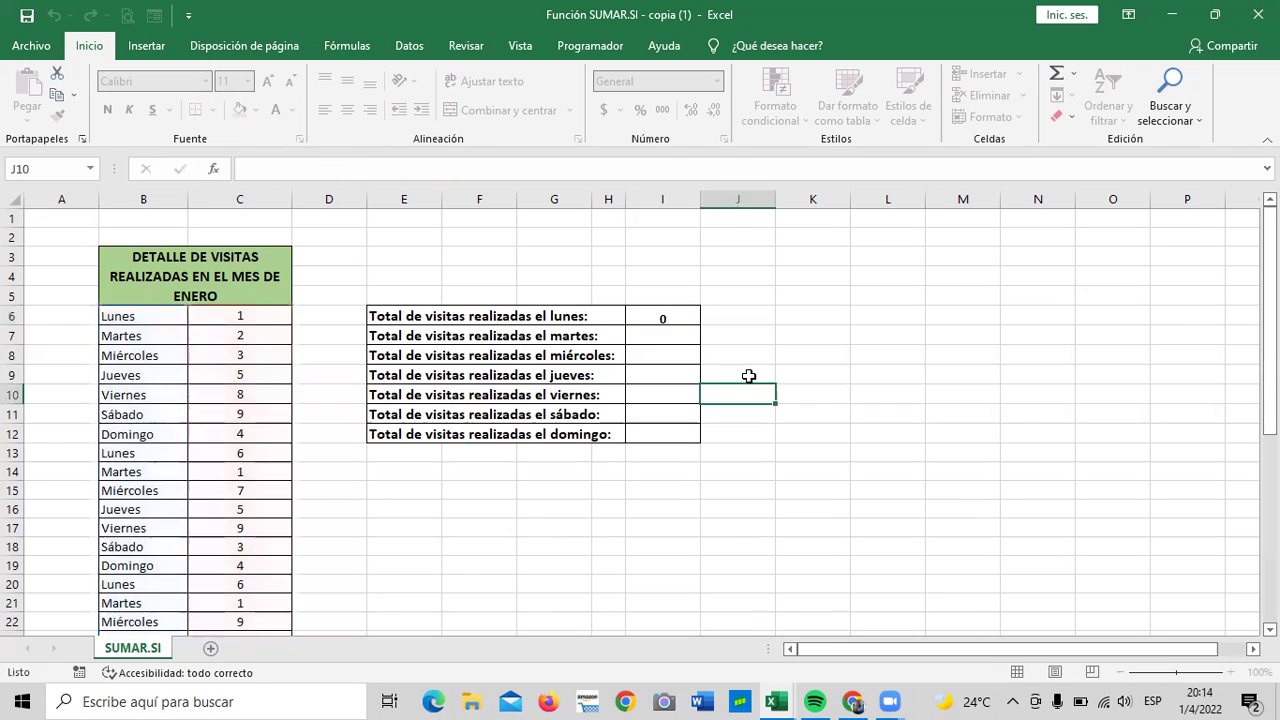
{"action": "left_click", "coordinate": [661, 318]}
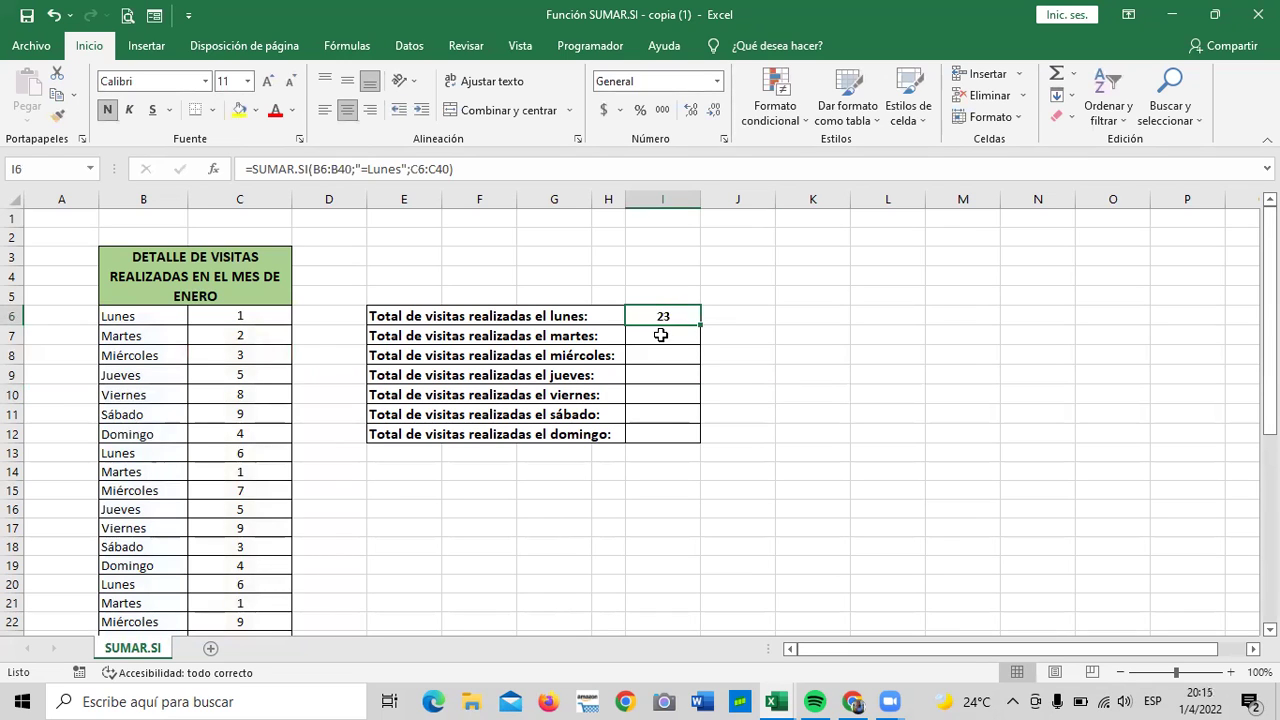
{"action": "left_click", "coordinate": [659, 336]}
Step: Begin I7's SUMAR.SI formula with range B6:B40 and criterion "=martes"
{"action": "type", "text": "="}
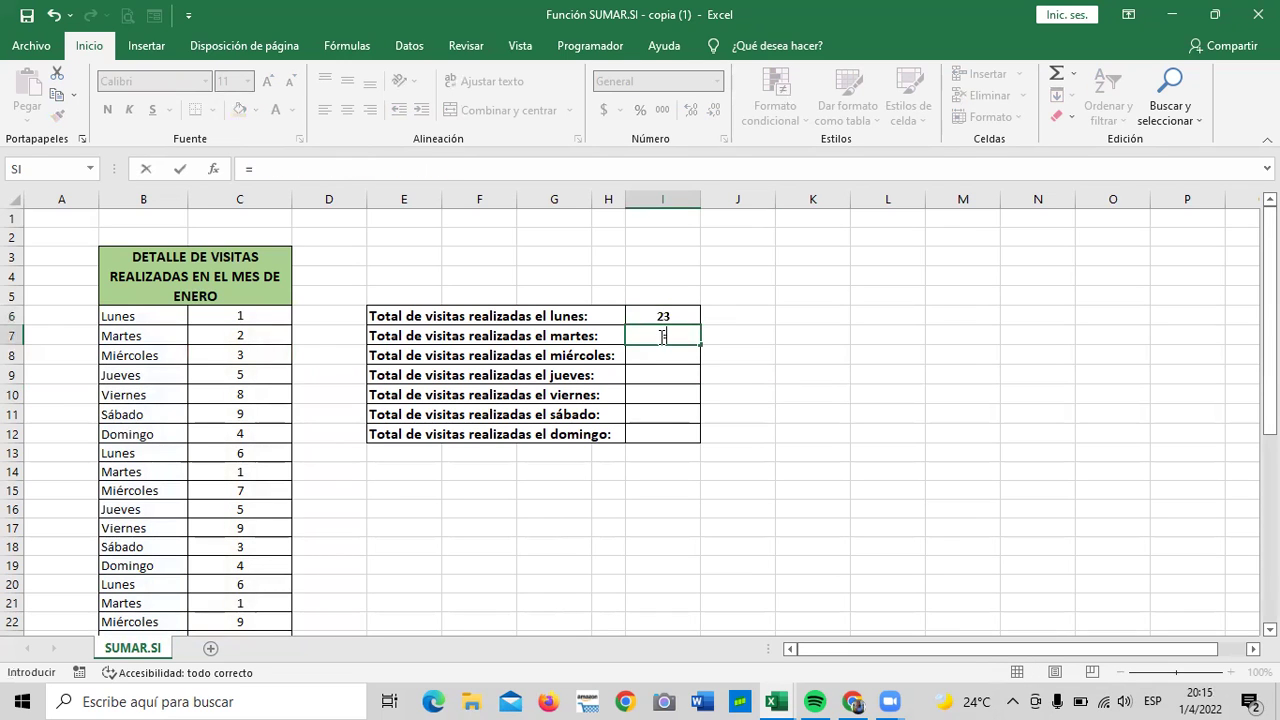
{"action": "type", "text": "sumar.si"}
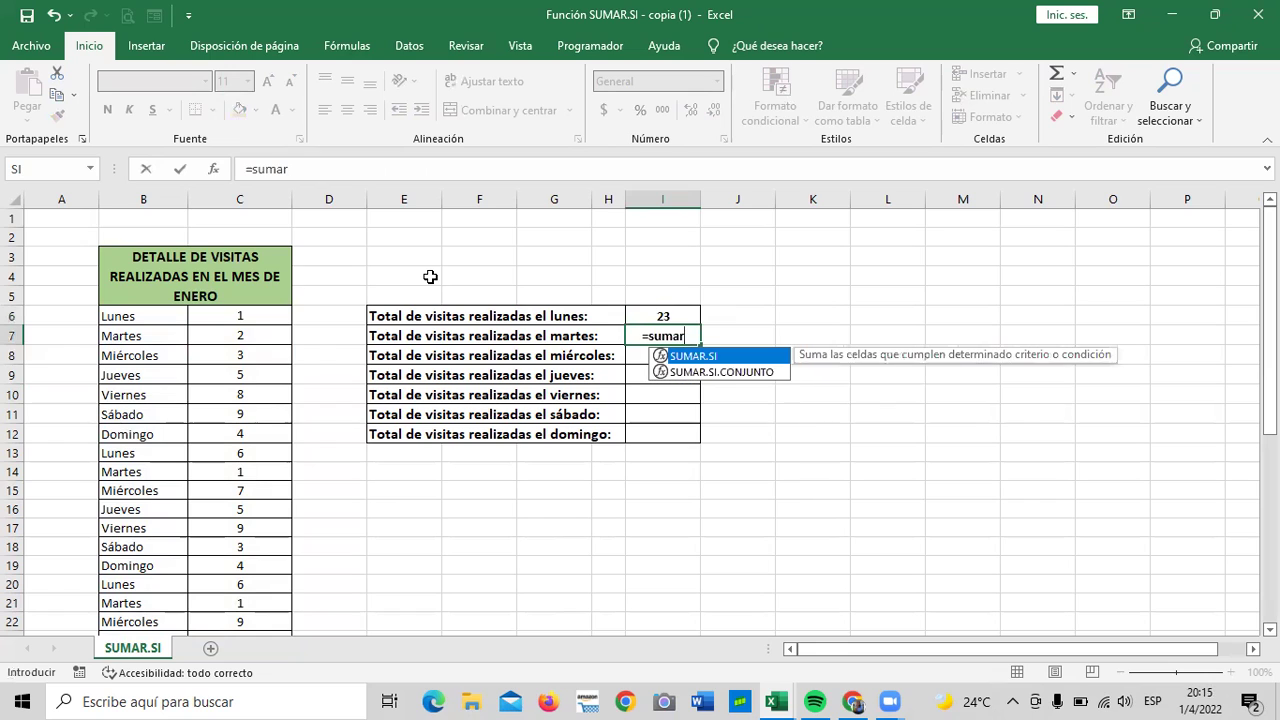
{"action": "double_click", "coordinate": [765, 356]}
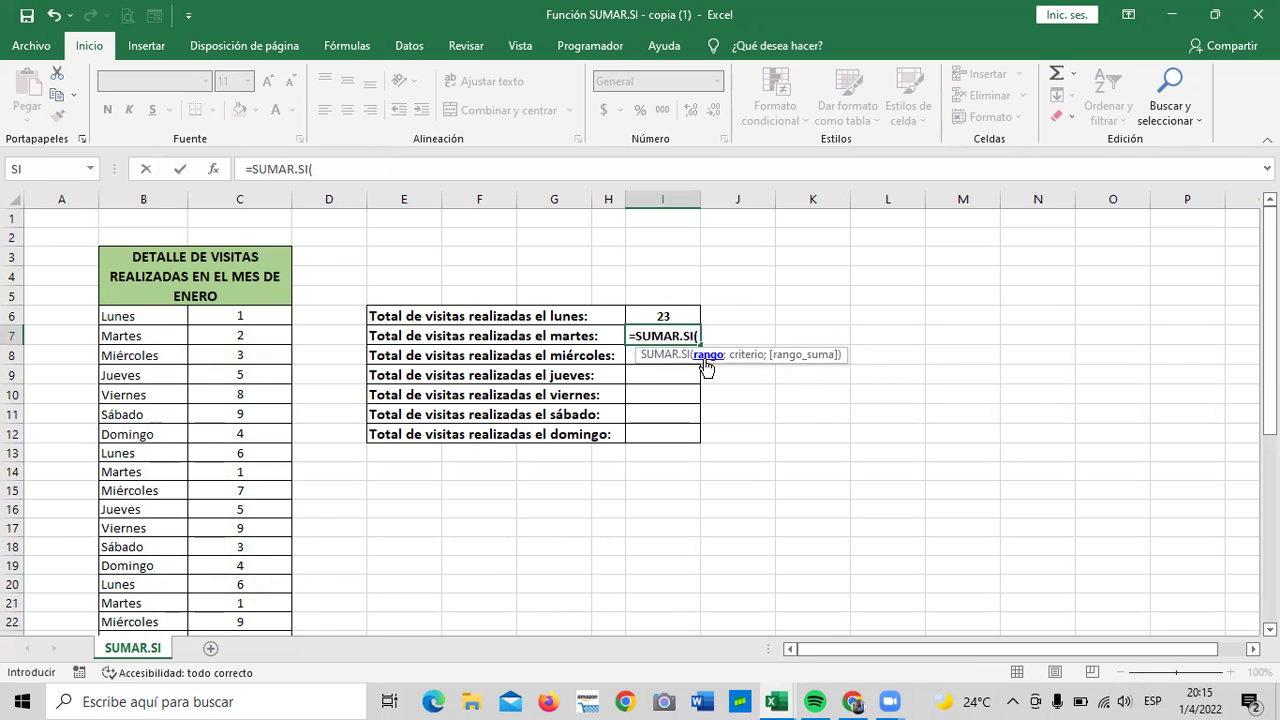
{"action": "mouse_move", "coordinate": [150, 310]}
{"action": "left_mouse_down"}
{"action": "mouse_move", "coordinate": [158, 660]}
{"action": "mouse_move", "coordinate": [166, 592]}
{"action": "left_mouse_up"}
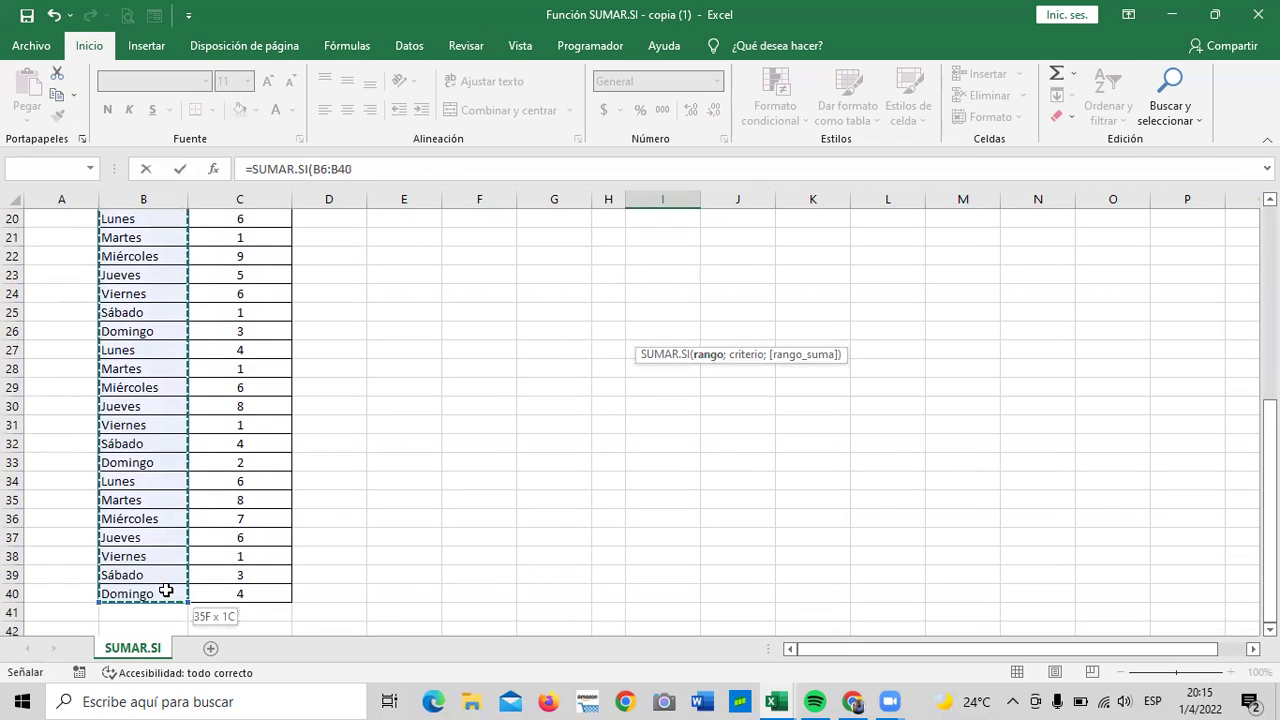
{"action": "scroll", "coordinate": [271, 554], "scroll_direction": "up", "scroll_amount": 3}
{"action": "scroll", "coordinate": [271, 554], "scroll_direction": "up", "scroll_amount": 2}
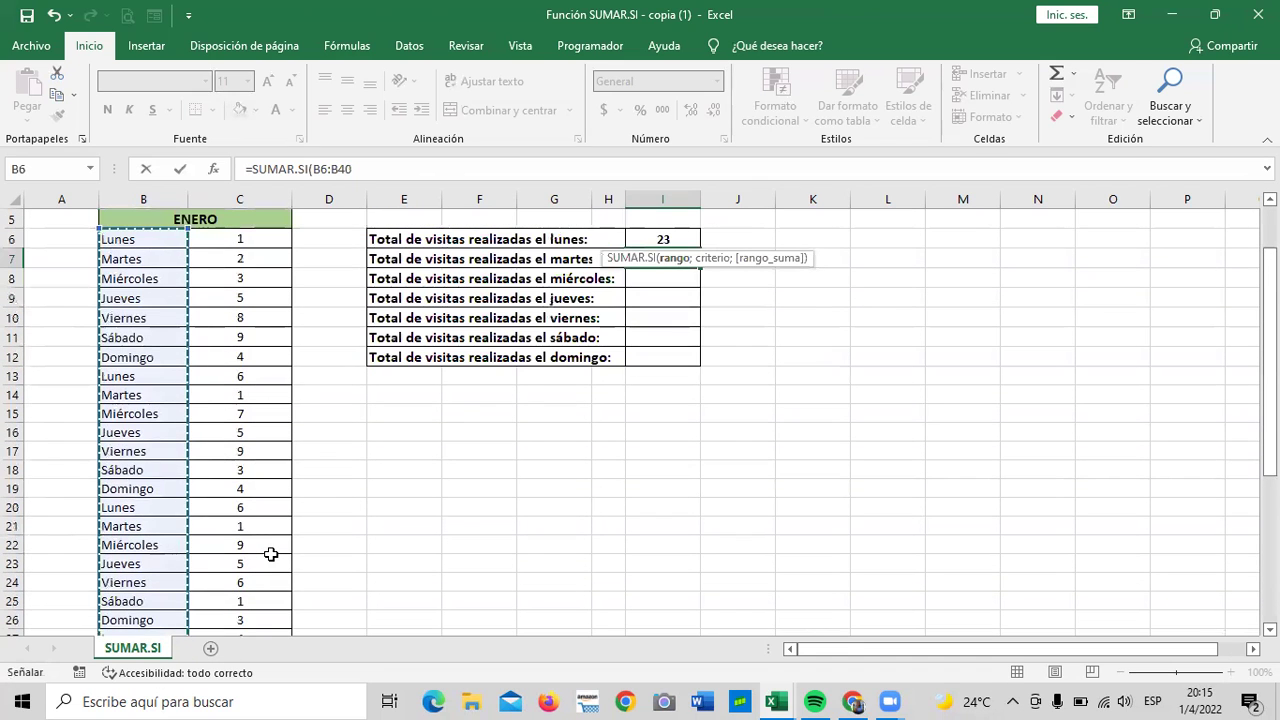
{"action": "left_click", "coordinate": [406, 172]}
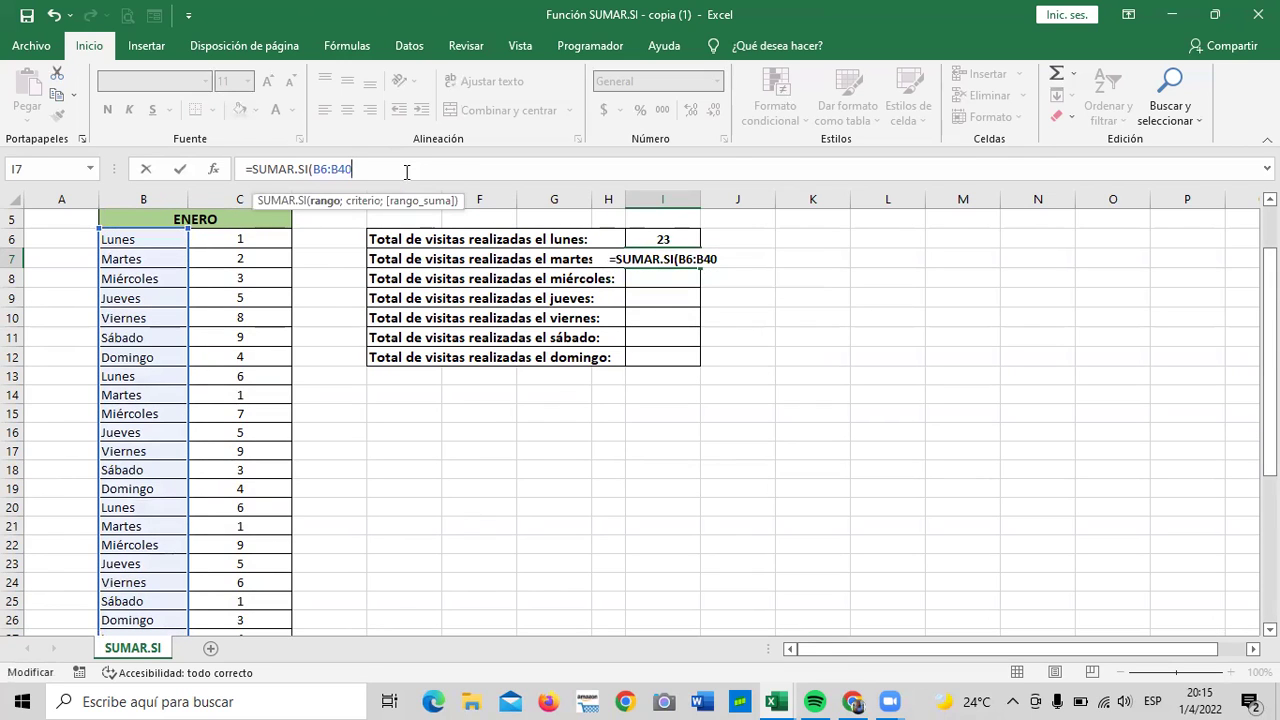
{"action": "type", "text": ";"}
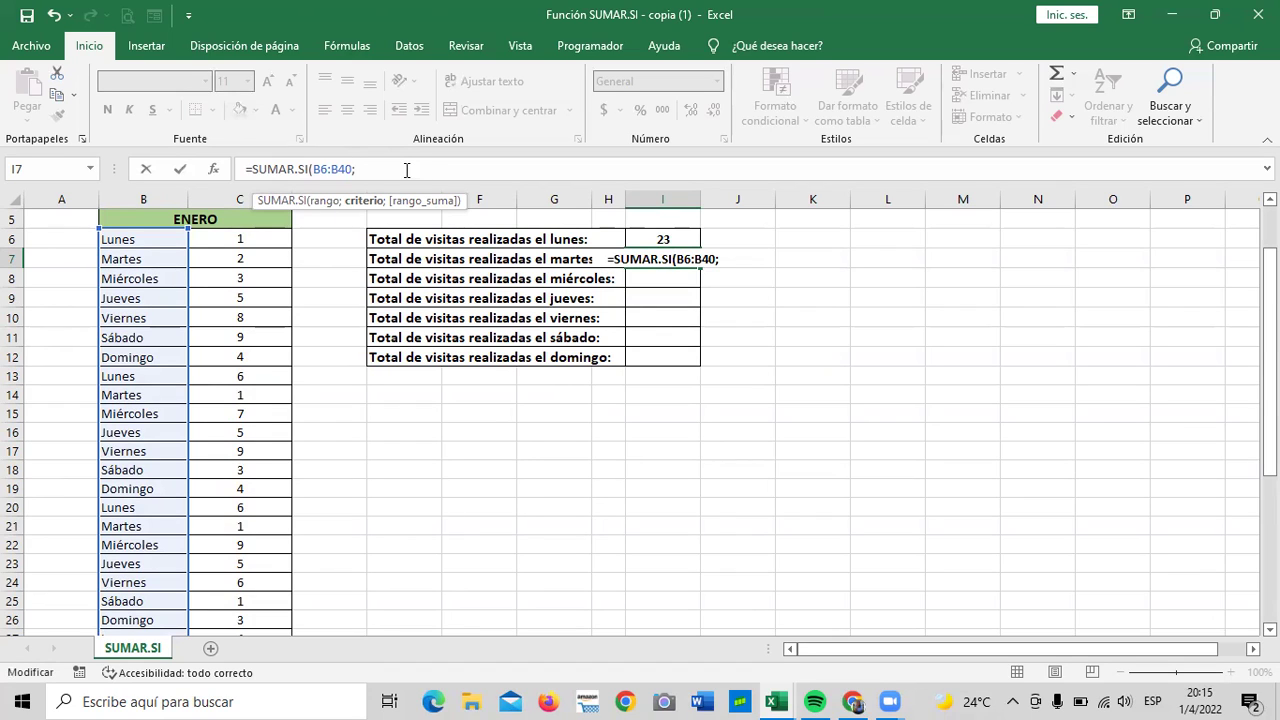
{"action": "type", "text": "\""}
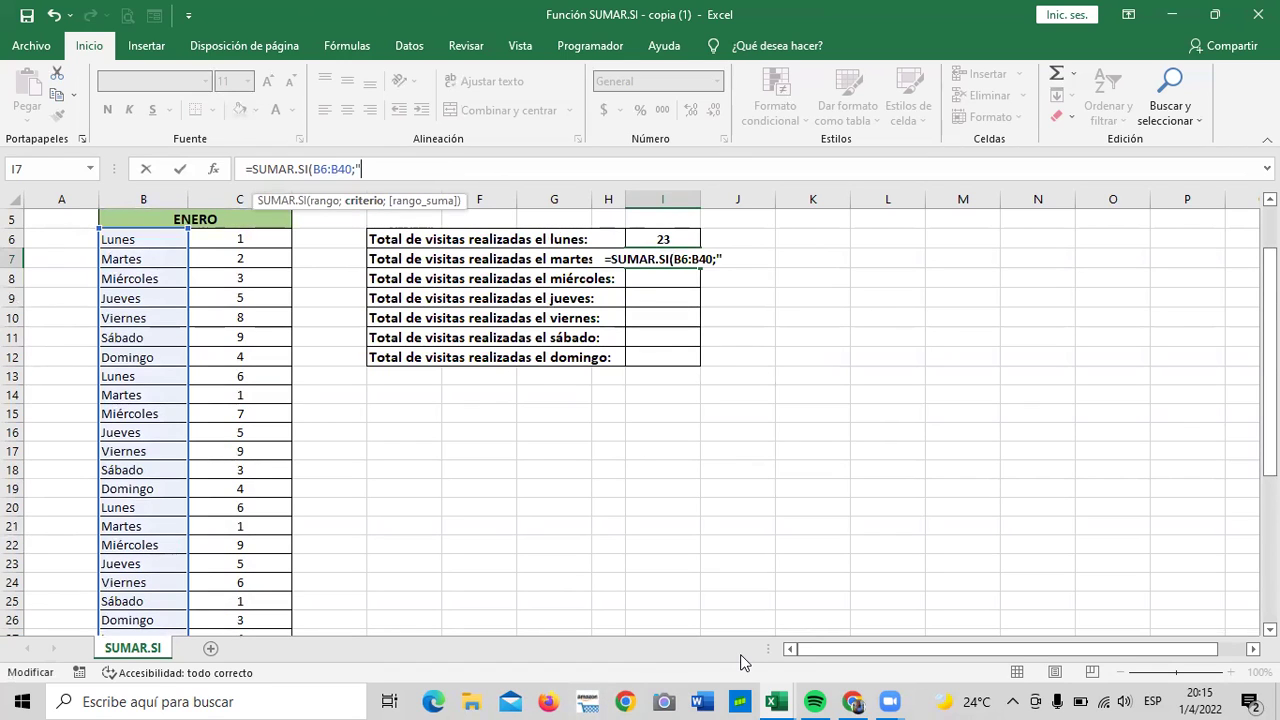
{"action": "type", "text": "="}
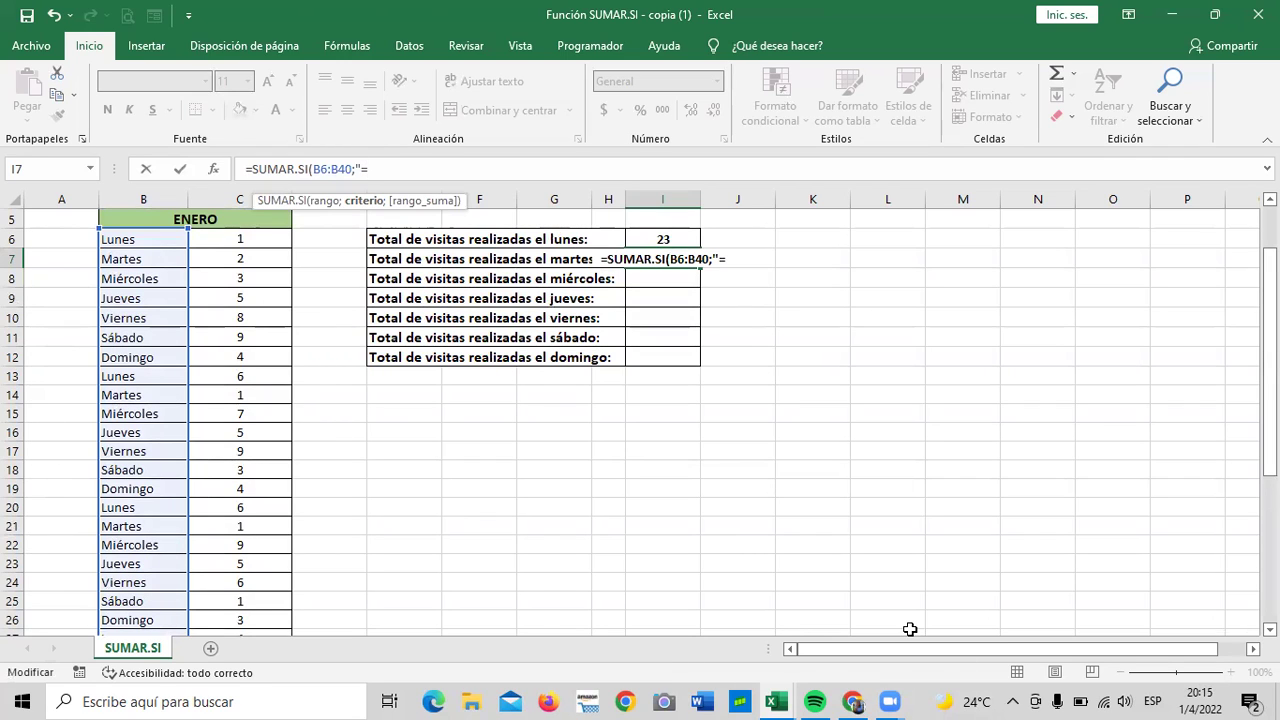
{"action": "type", "text": "martes"}
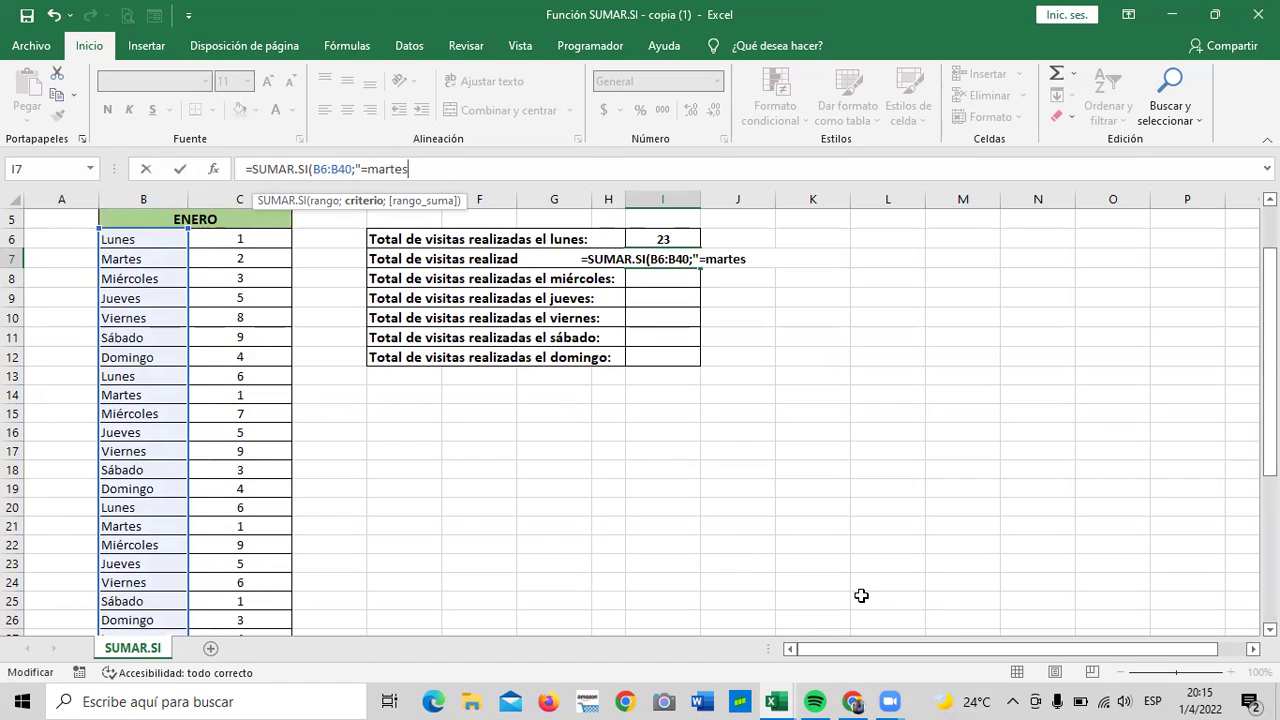
{"action": "type", "text": "\""}
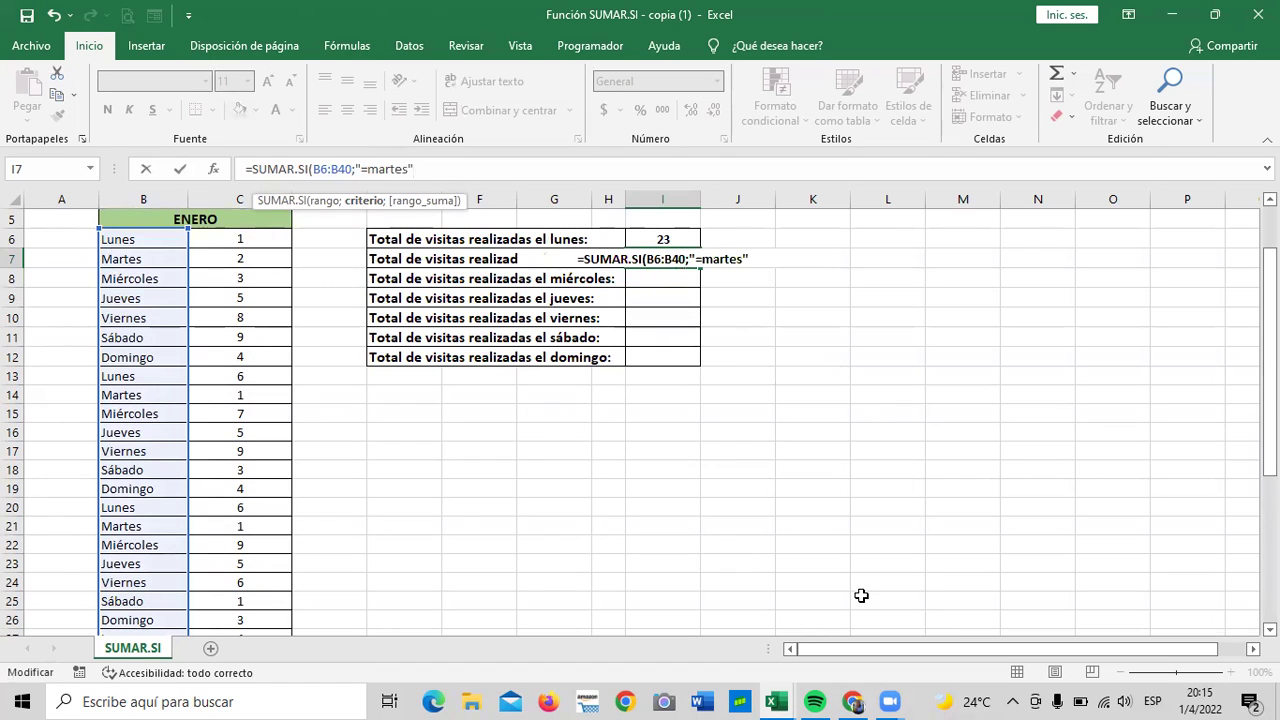
{"action": "type", "text": ";"}
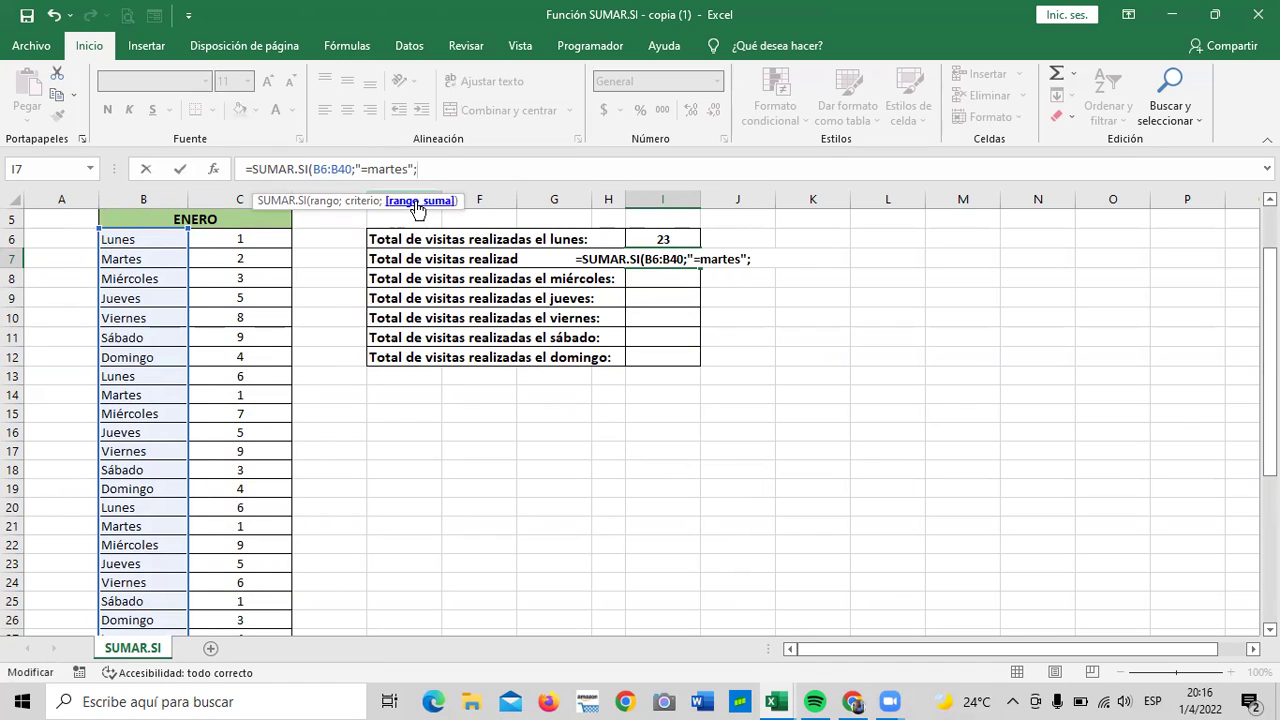
Step: Add C6:C40 as the sum range and enter the formula, giving Tuesday's total of 13
{"action": "scroll", "coordinate": [171, 391], "scroll_direction": "up", "scroll_amount": 2}
{"action": "mouse_move", "coordinate": [240, 313]}
{"action": "left_mouse_down"}
{"action": "mouse_move", "coordinate": [244, 656]}
{"action": "mouse_move", "coordinate": [246, 618]}
{"action": "left_mouse_up"}
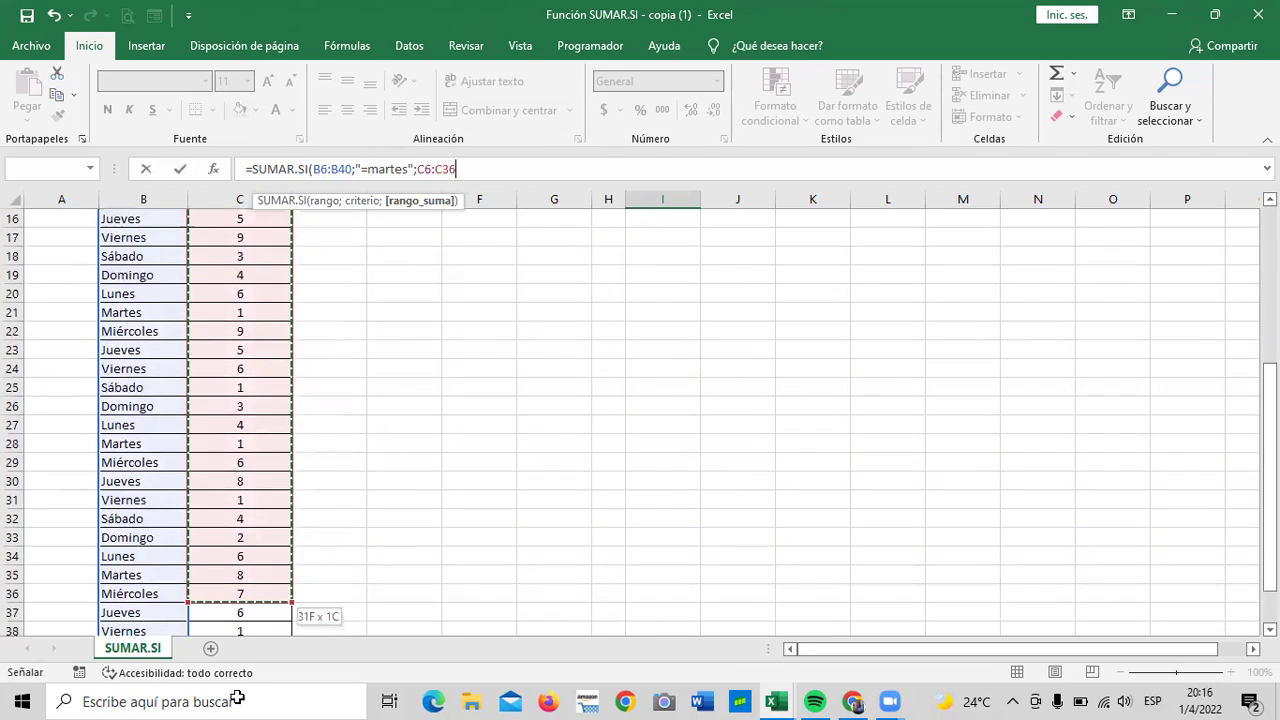
{"action": "left_click_drag", "start_coordinate": [246, 618], "coordinate": [246, 596]}
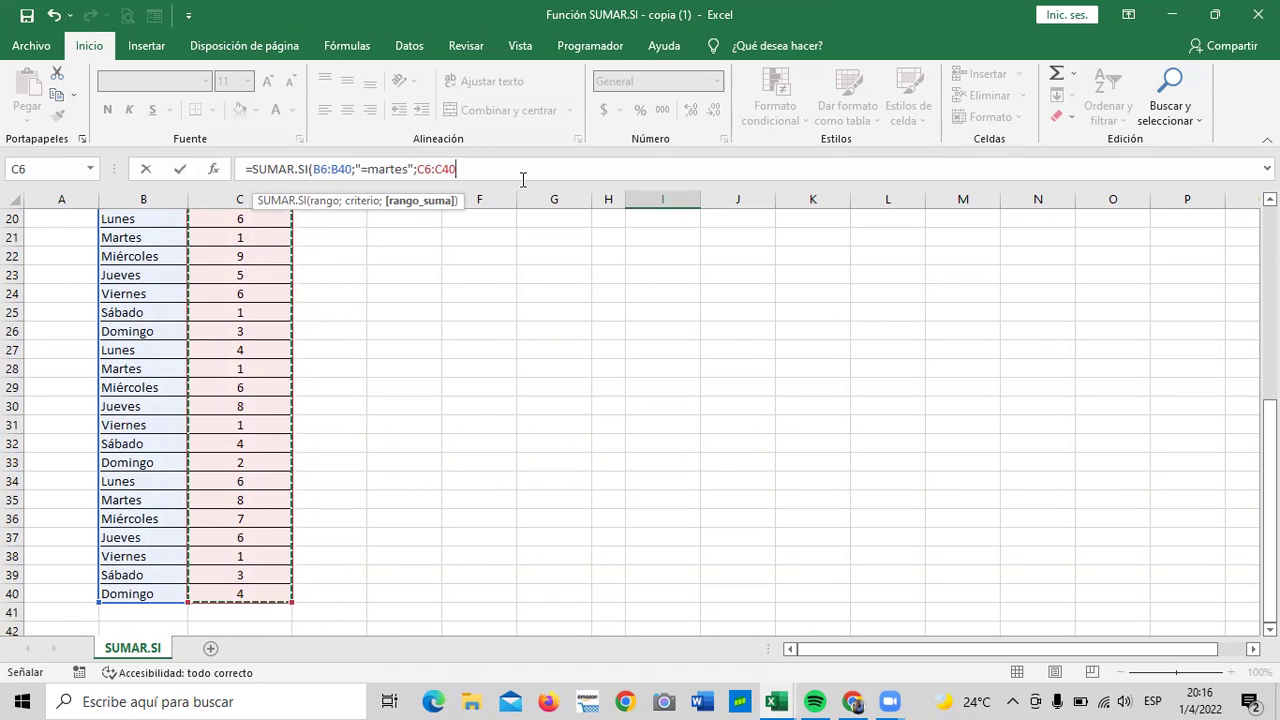
{"action": "left_click", "coordinate": [522, 179]}
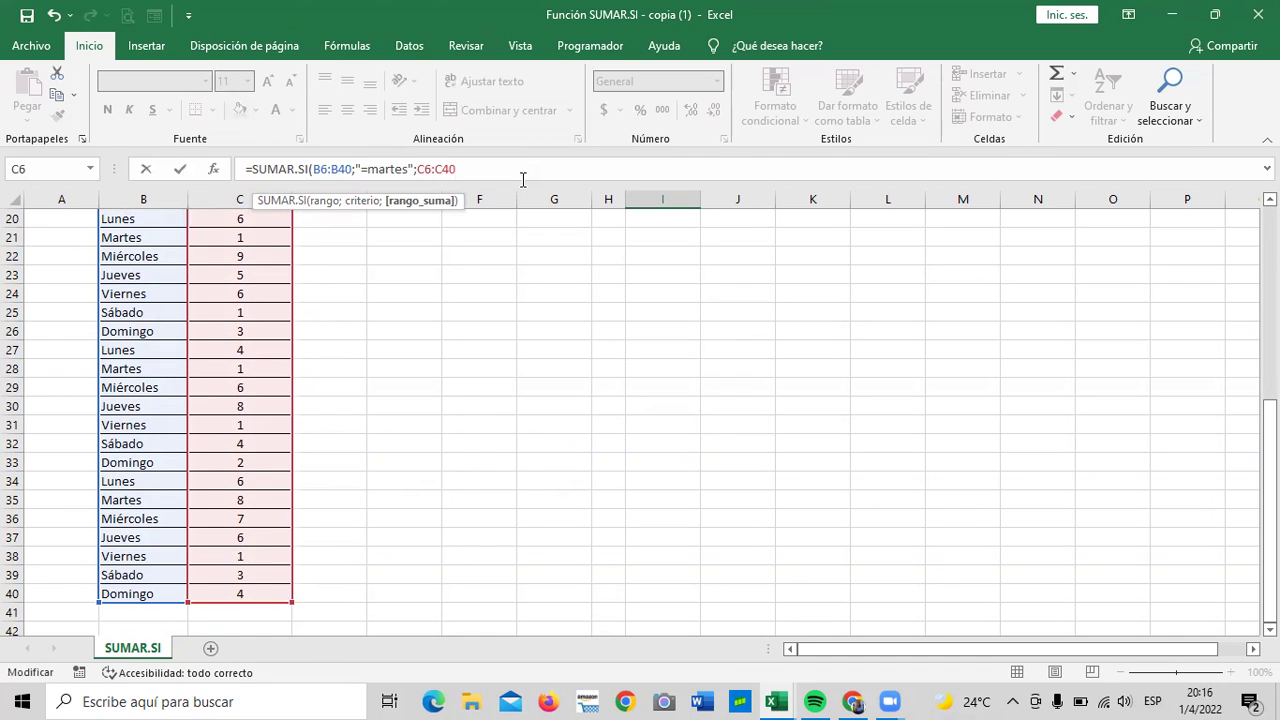
{"action": "type", "text": ")"}
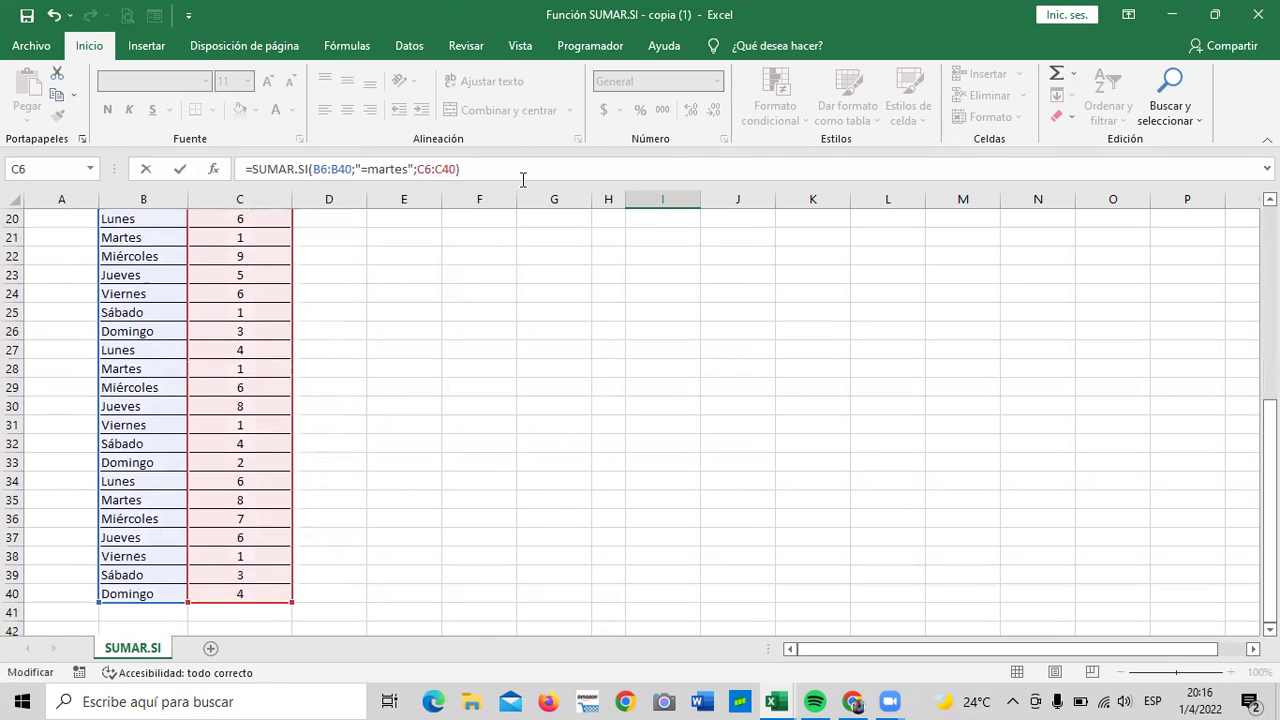
{"action": "key", "text": "Return"}
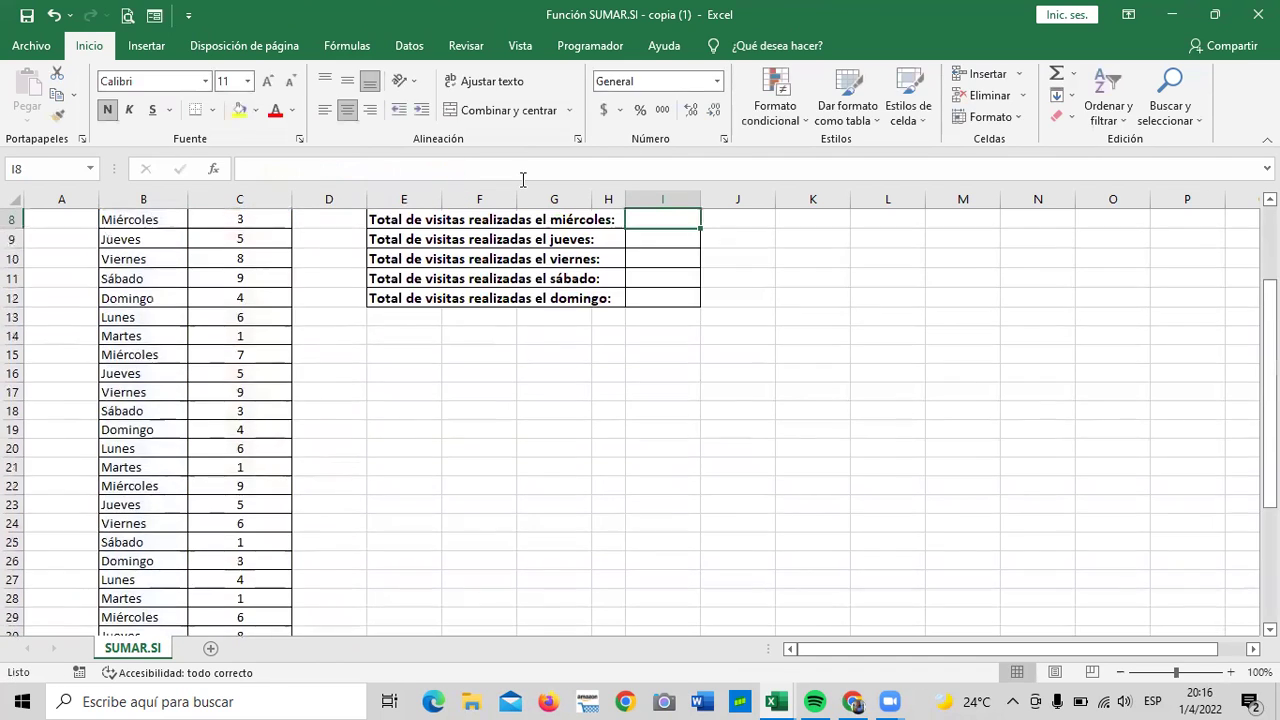
{"action": "scroll", "coordinate": [618, 320], "scroll_direction": "up", "scroll_amount": 3}
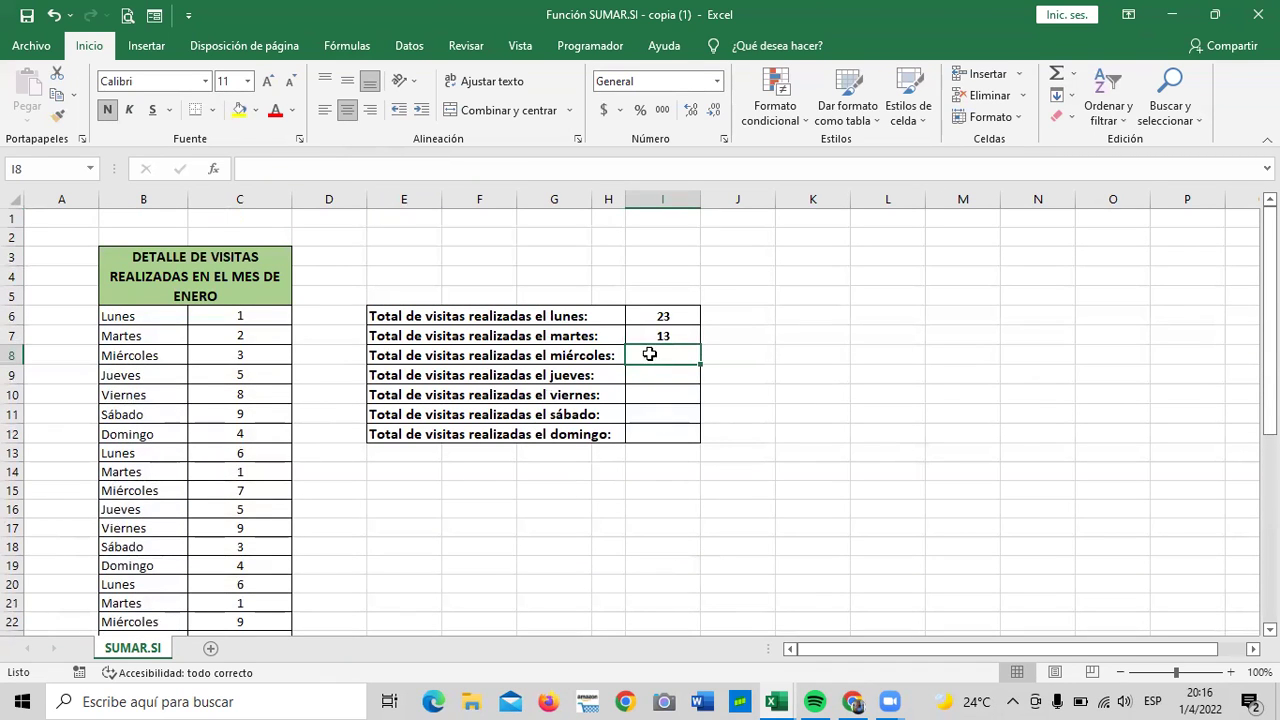
{"action": "left_click", "coordinate": [648, 335]}
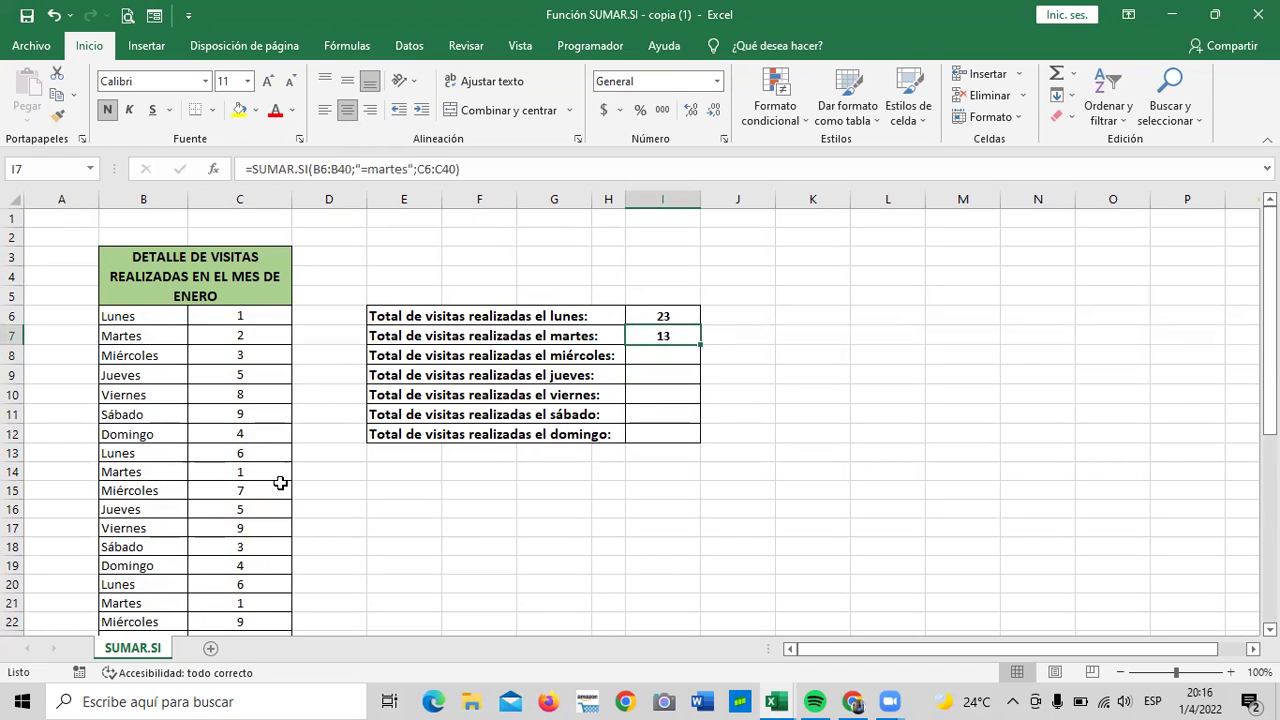
{"action": "scroll", "coordinate": [210, 490], "scroll_direction": "down", "scroll_amount": 4}
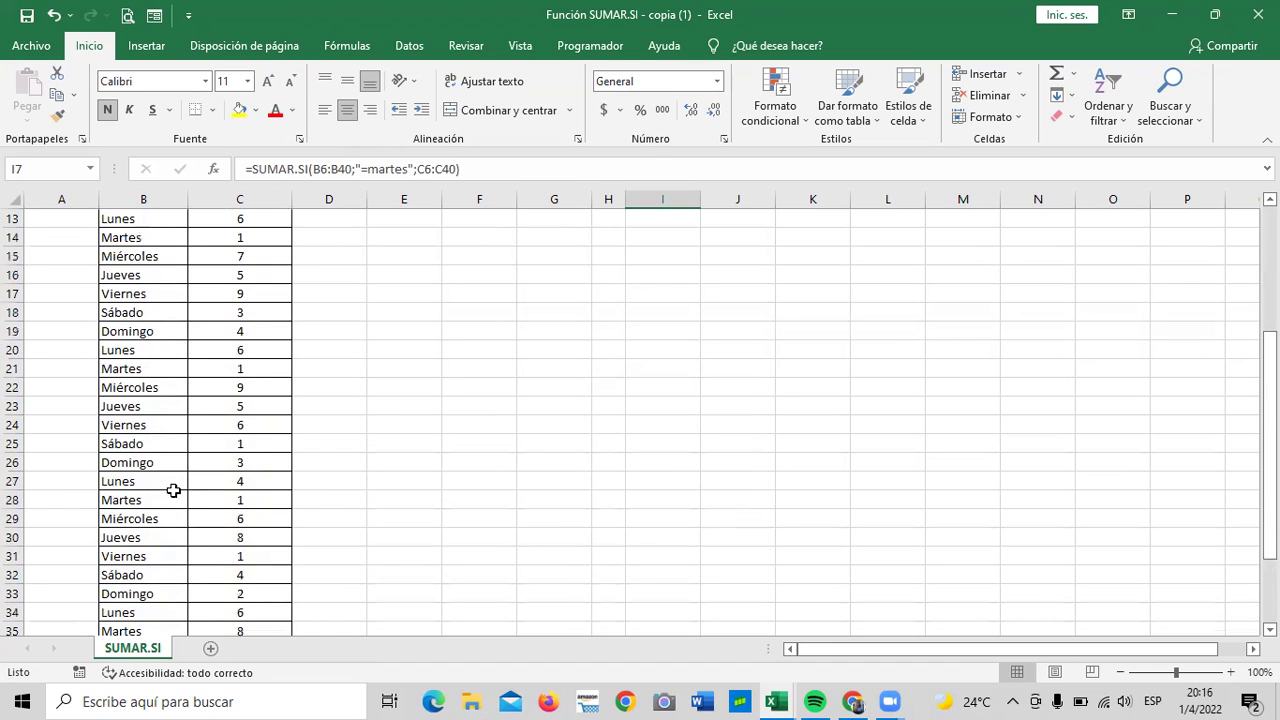
{"action": "scroll", "coordinate": [174, 491], "scroll_direction": "down", "scroll_amount": 4}
{"action": "scroll", "coordinate": [145, 470], "scroll_direction": "up", "scroll_amount": 2}
{"action": "scroll", "coordinate": [180, 475], "scroll_direction": "up", "scroll_amount": 5}
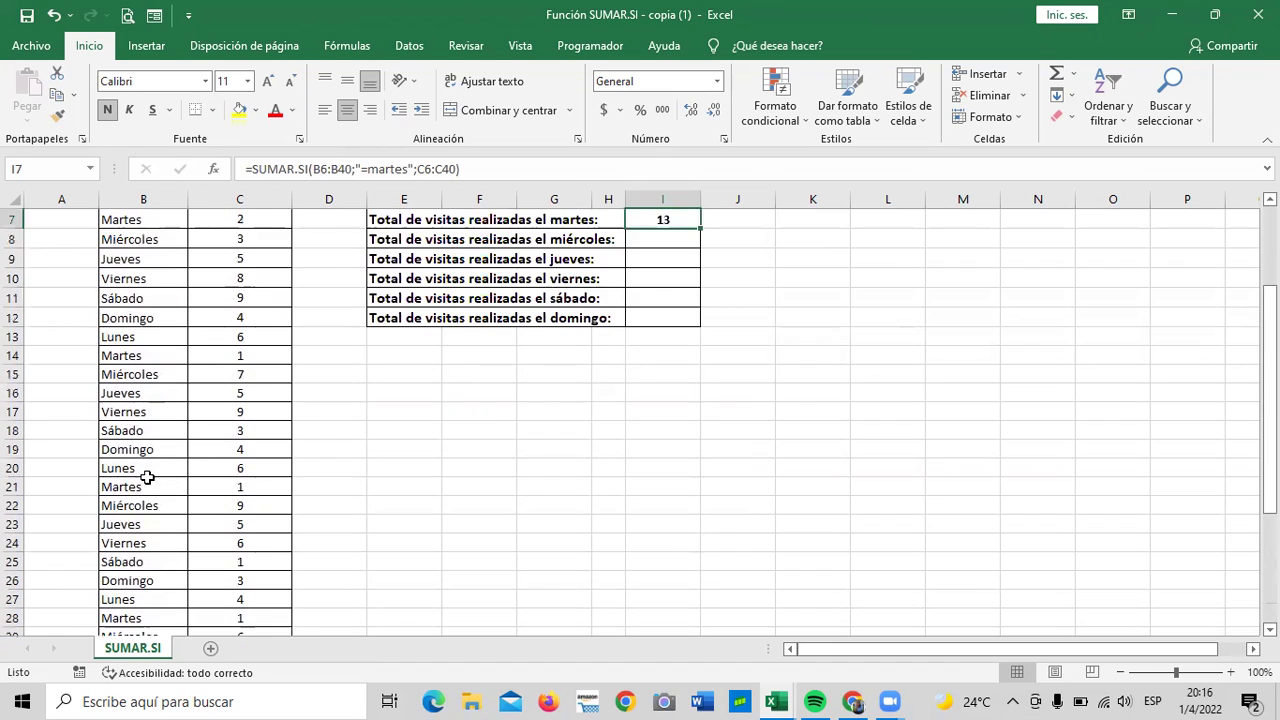
{"action": "scroll", "coordinate": [155, 460], "scroll_direction": "up", "scroll_amount": 2}
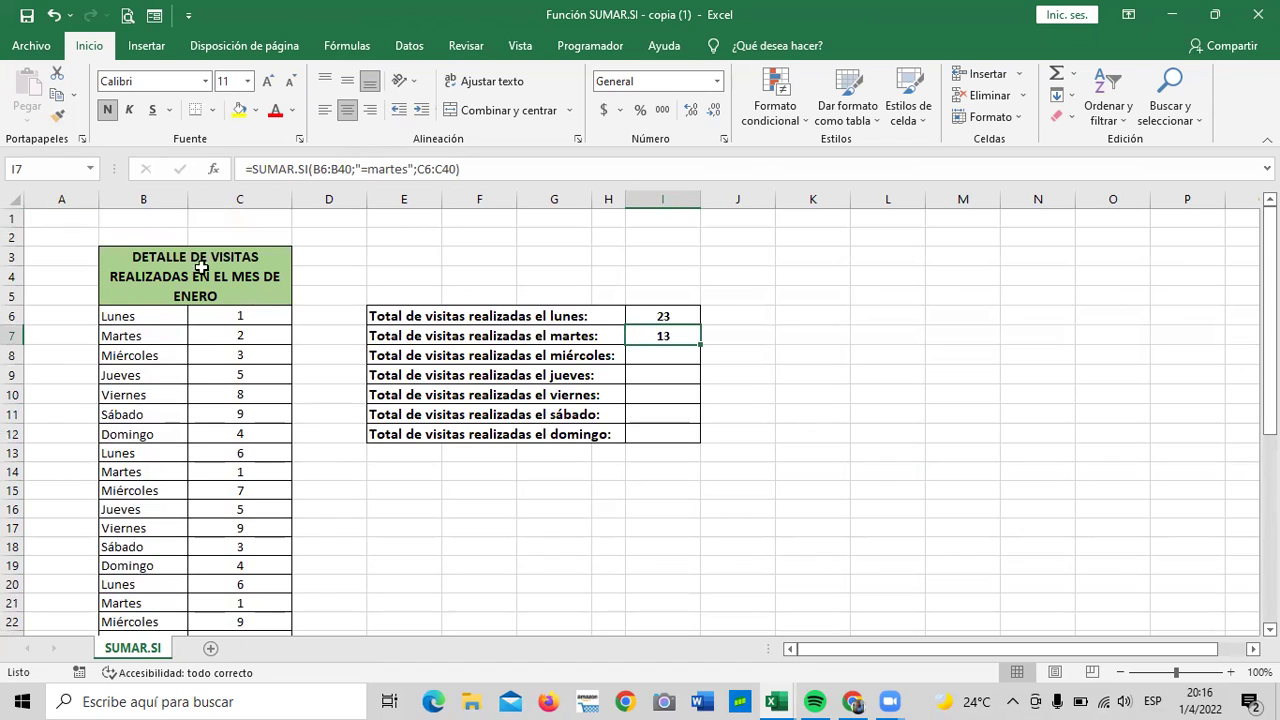
{"action": "scroll", "coordinate": [170, 480], "scroll_direction": "down", "scroll_amount": 3}
{"action": "scroll", "coordinate": [185, 495], "scroll_direction": "up", "scroll_amount": 2}
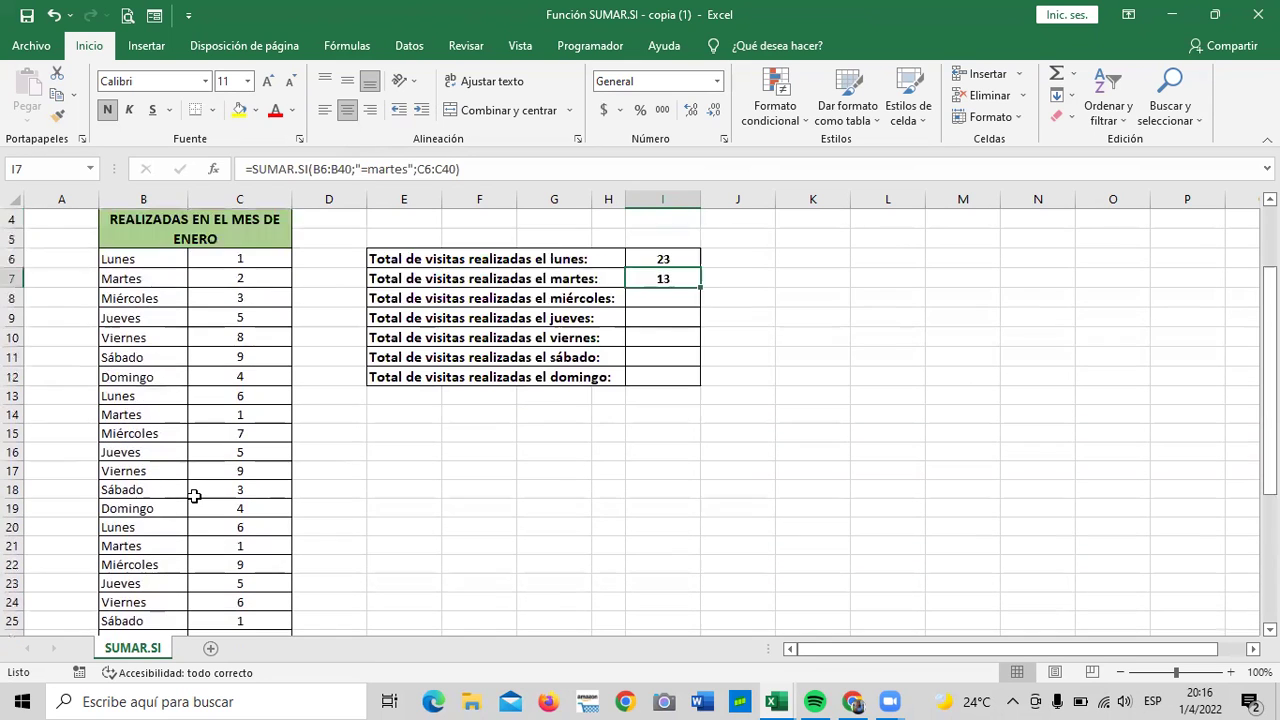
{"action": "scroll", "coordinate": [190, 502], "scroll_direction": "up", "scroll_amount": 1}
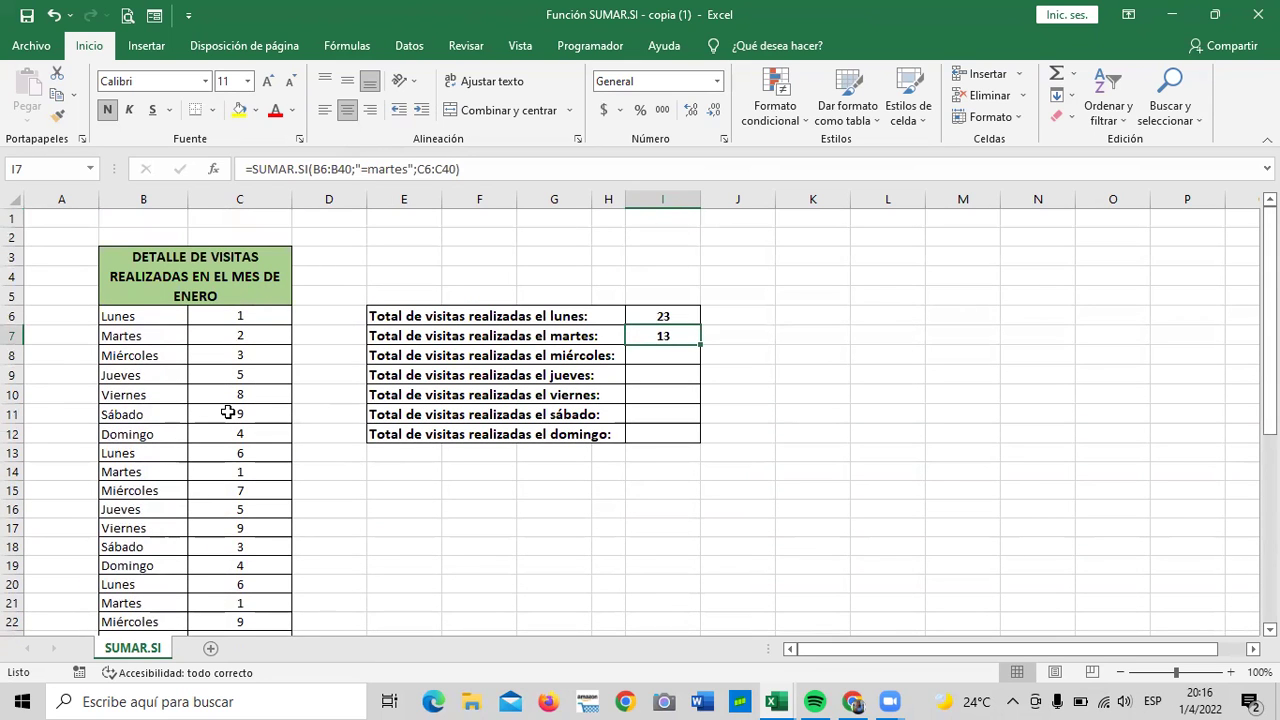
{"action": "scroll", "coordinate": [254, 406], "scroll_direction": "down", "scroll_amount": 3}
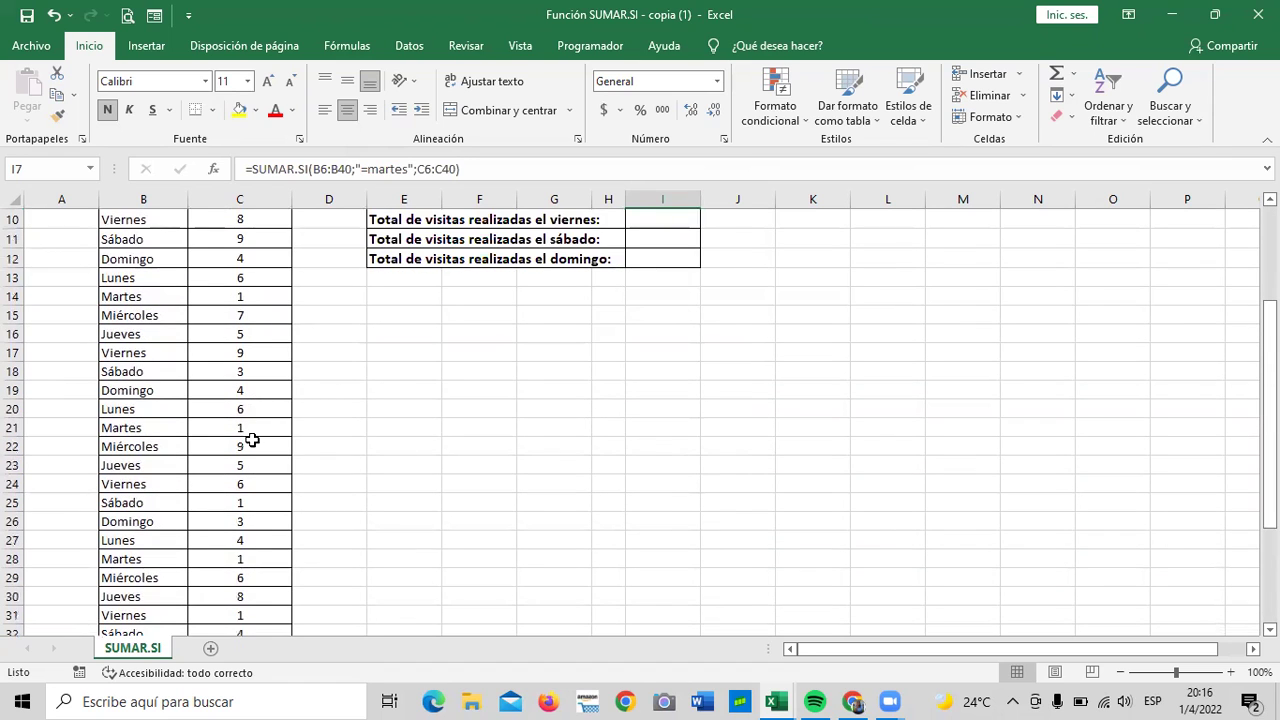
{"action": "scroll", "coordinate": [246, 500], "scroll_direction": "up", "scroll_amount": 3}
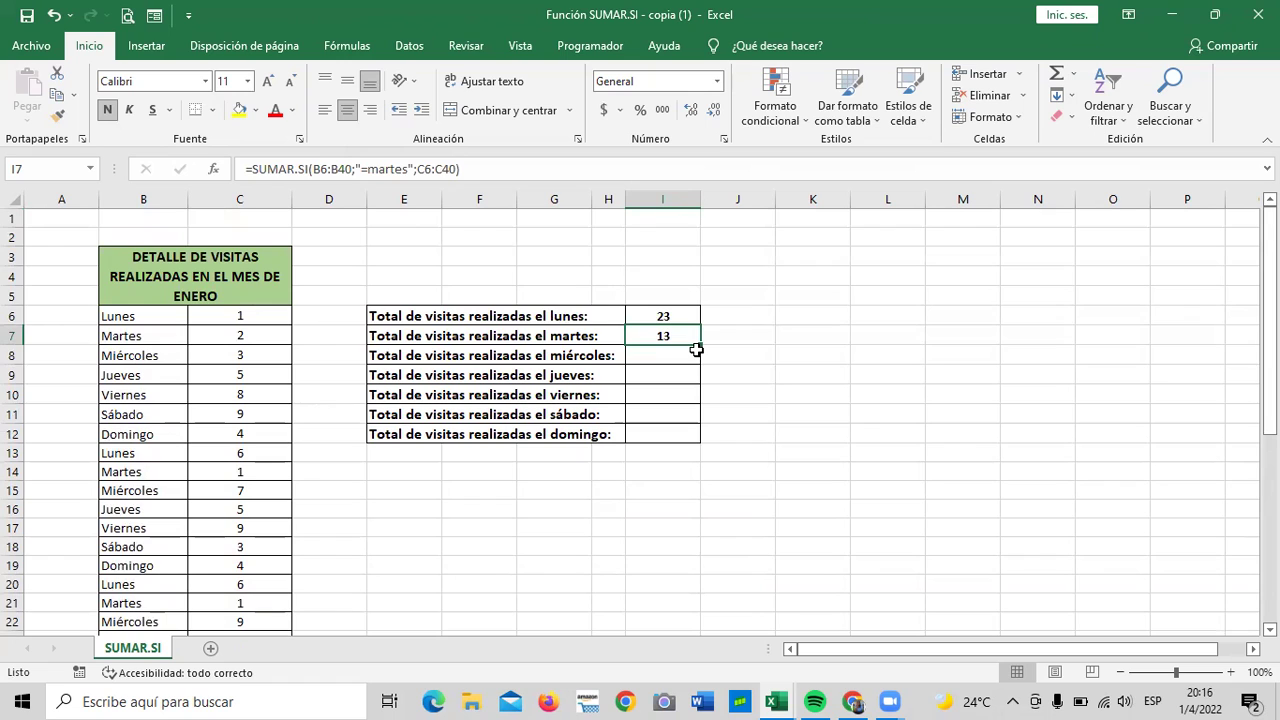
{"action": "left_click", "coordinate": [681, 317]}
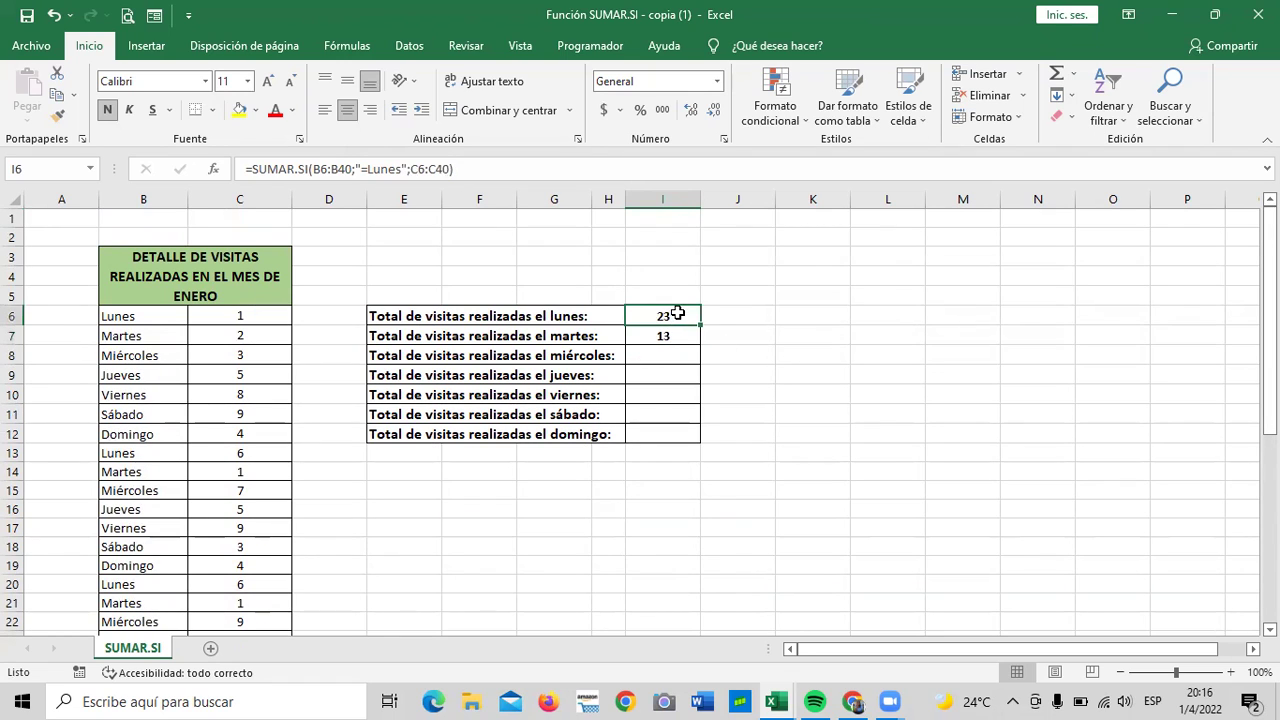
{"action": "left_click", "coordinate": [740, 354]}
{"action": "left_click", "coordinate": [671, 315]}
{"action": "left_click", "coordinate": [790, 410]}
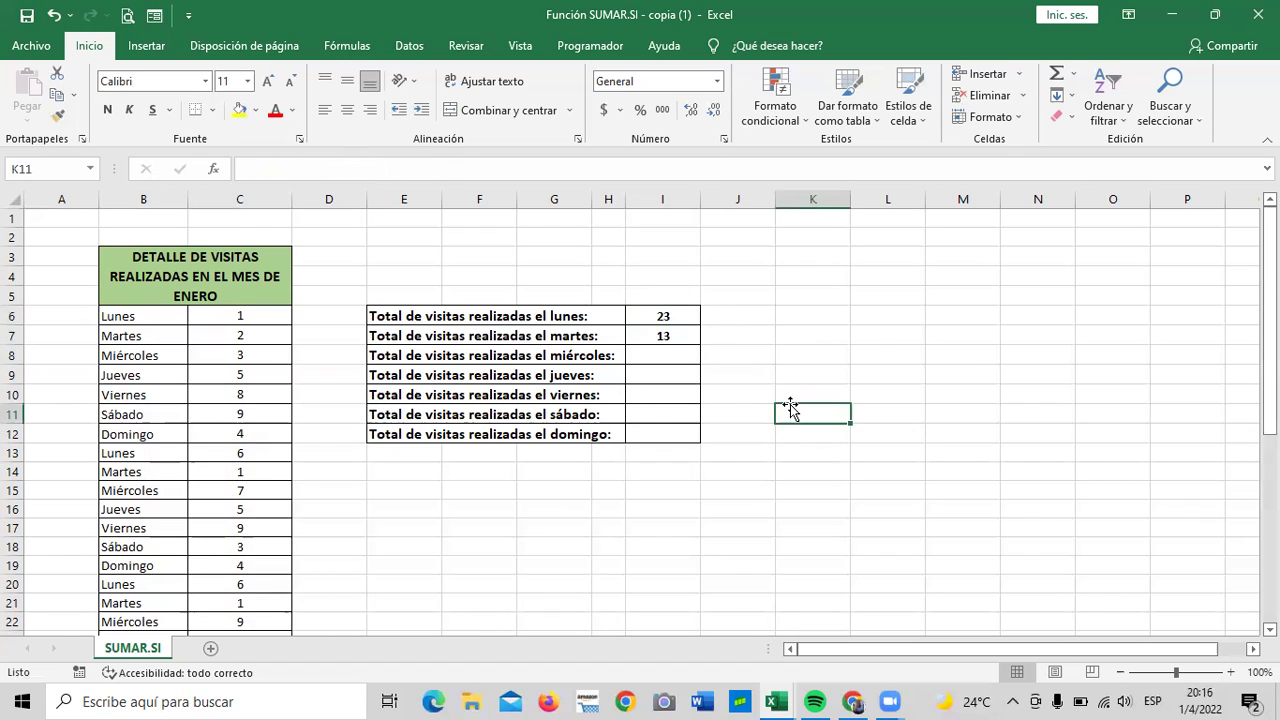
{"action": "left_click", "coordinate": [671, 314]}
{"action": "left_click", "coordinate": [675, 350]}
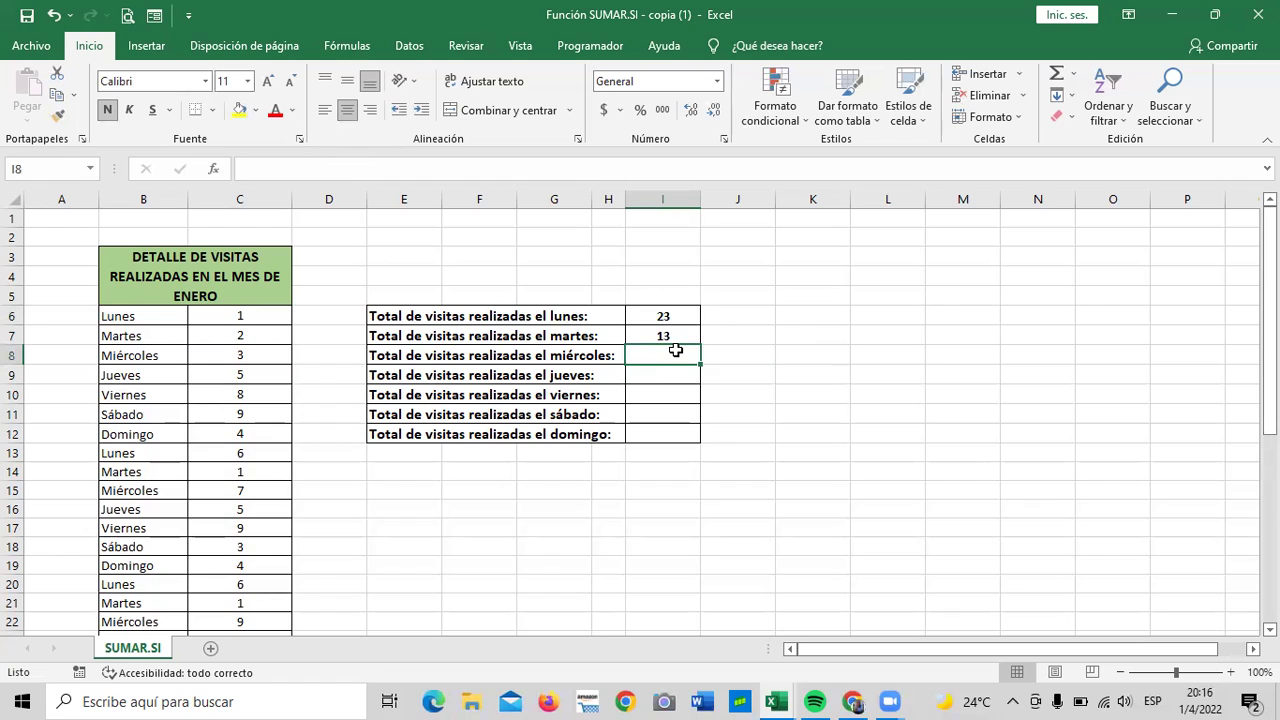
Step: Start a SUMAR.SI formula in I8 with the day names B6:B40 as criteria range
{"action": "type", "text": "="}
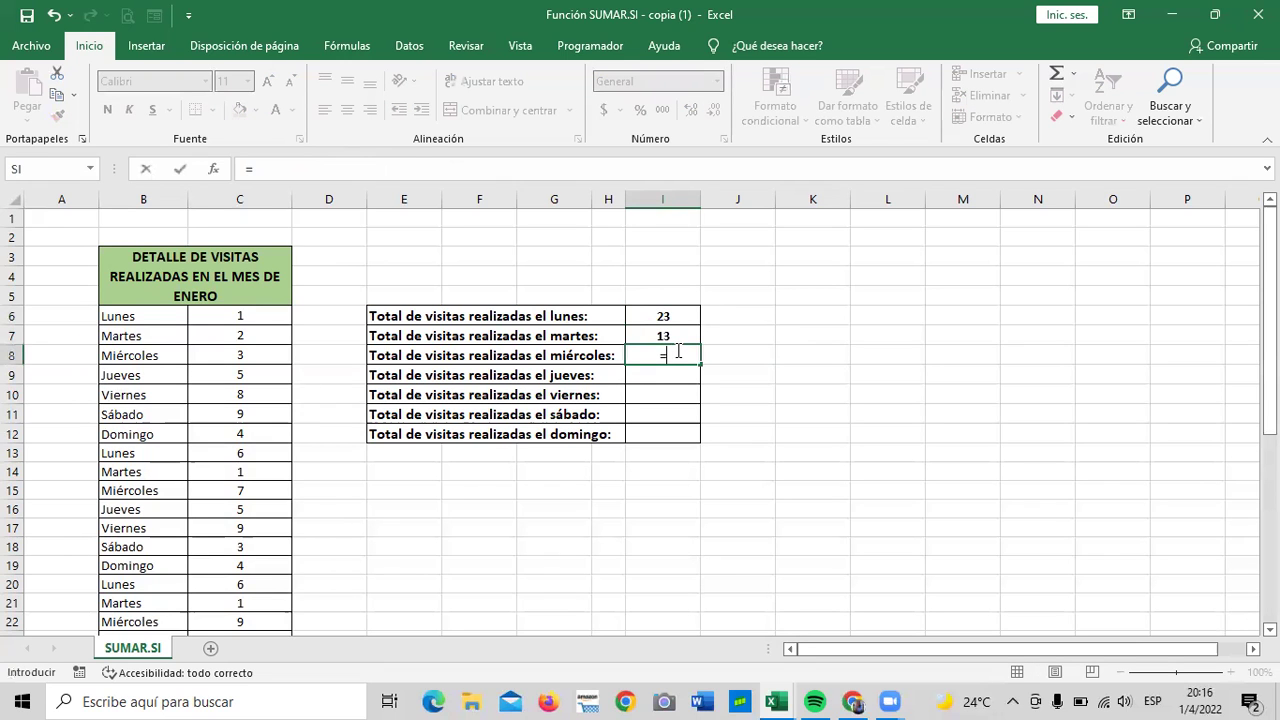
{"action": "type", "text": "suma"}
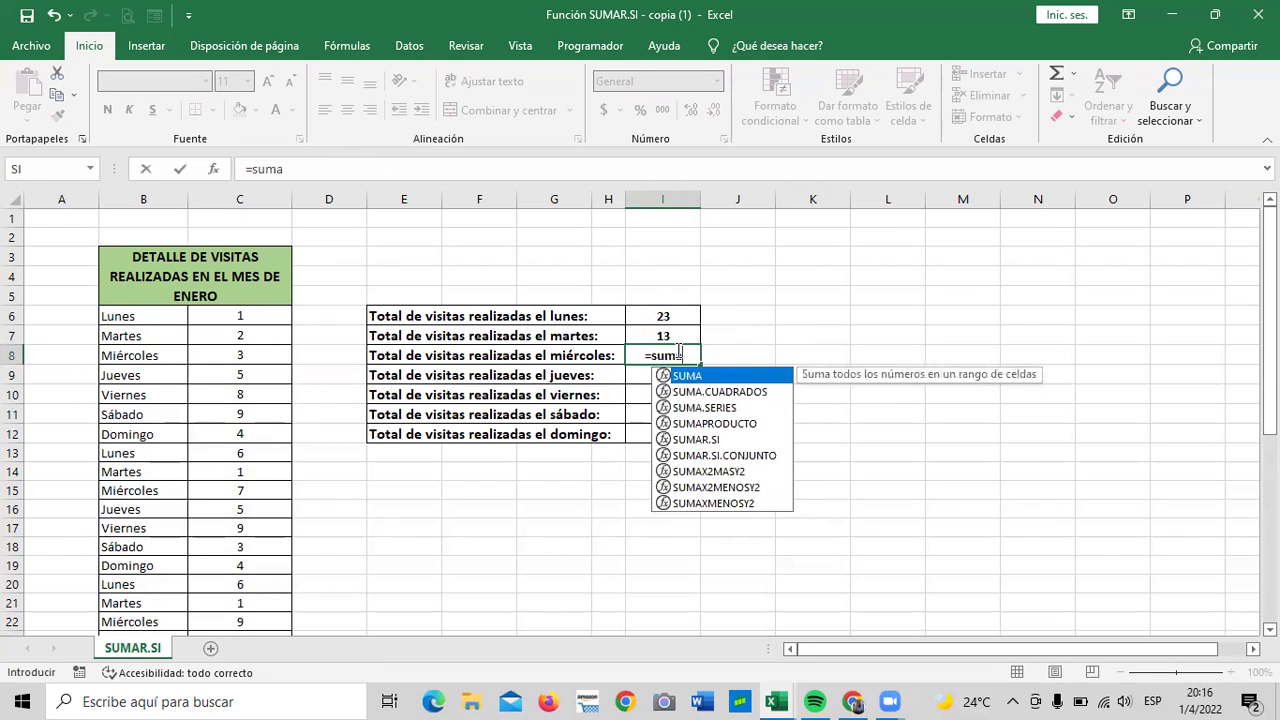
{"action": "type", "text": "r"}
{"action": "double_click", "coordinate": [718, 376]}
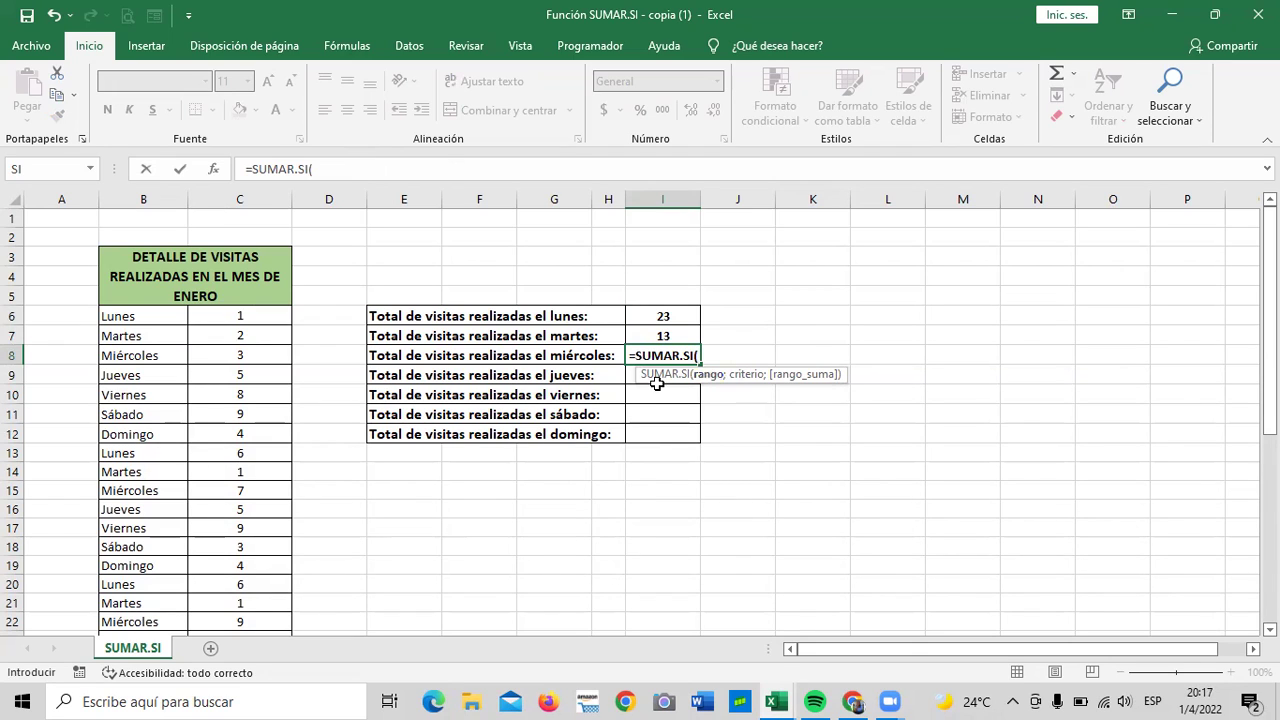
{"action": "mouse_move", "coordinate": [150, 312]}
{"action": "left_mouse_down"}
{"action": "mouse_move", "coordinate": [146, 699]}
{"action": "mouse_move", "coordinate": [155, 533]}
{"action": "left_mouse_up"}
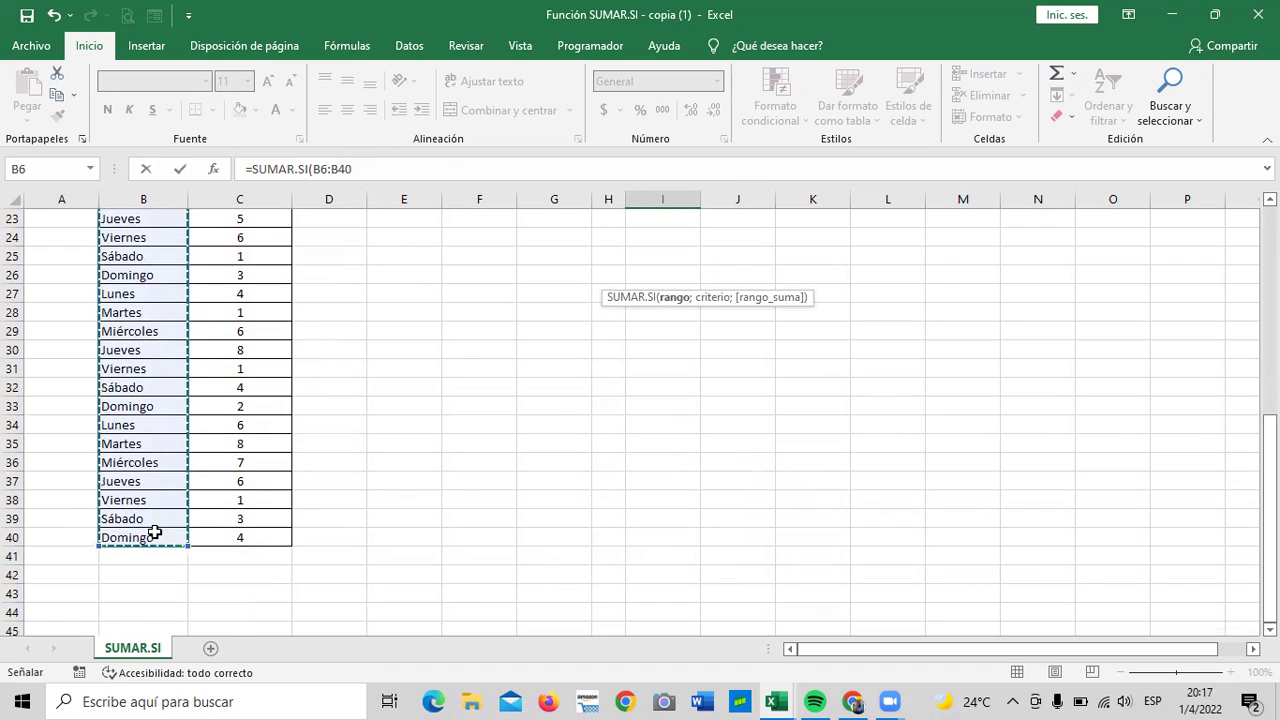
{"action": "left_click", "coordinate": [478, 170]}
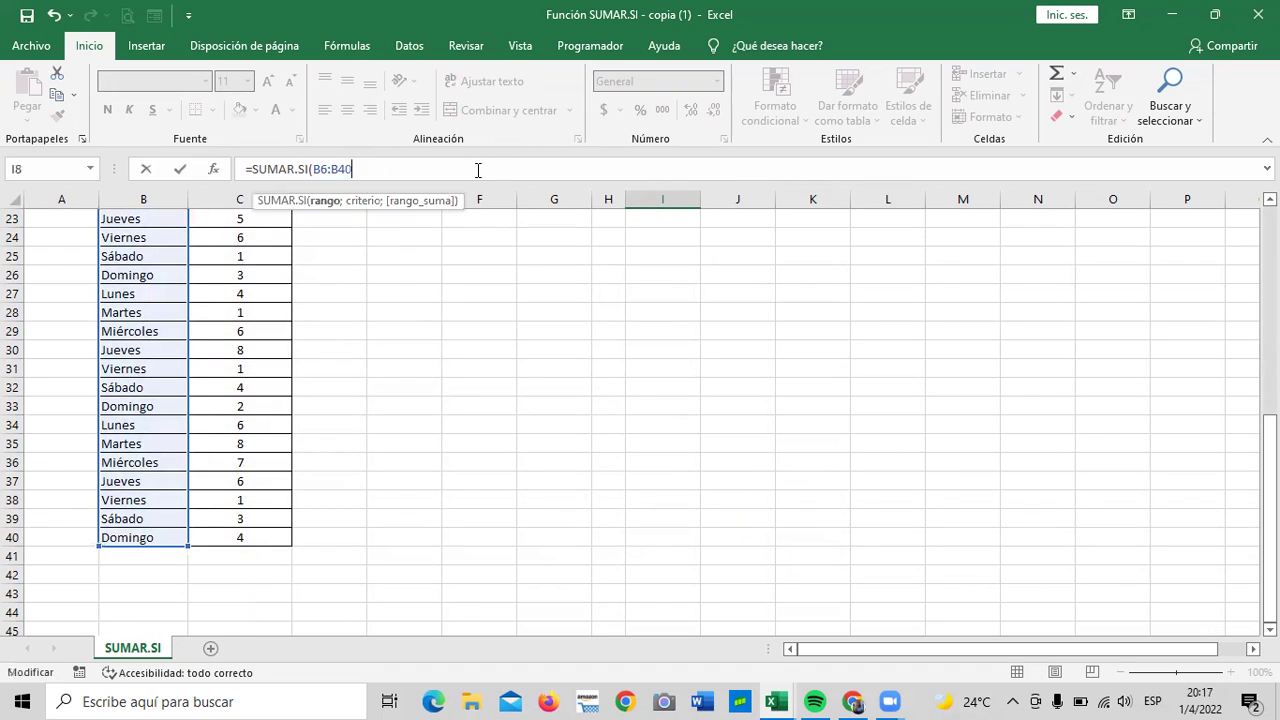
{"action": "type", "text": ";"}
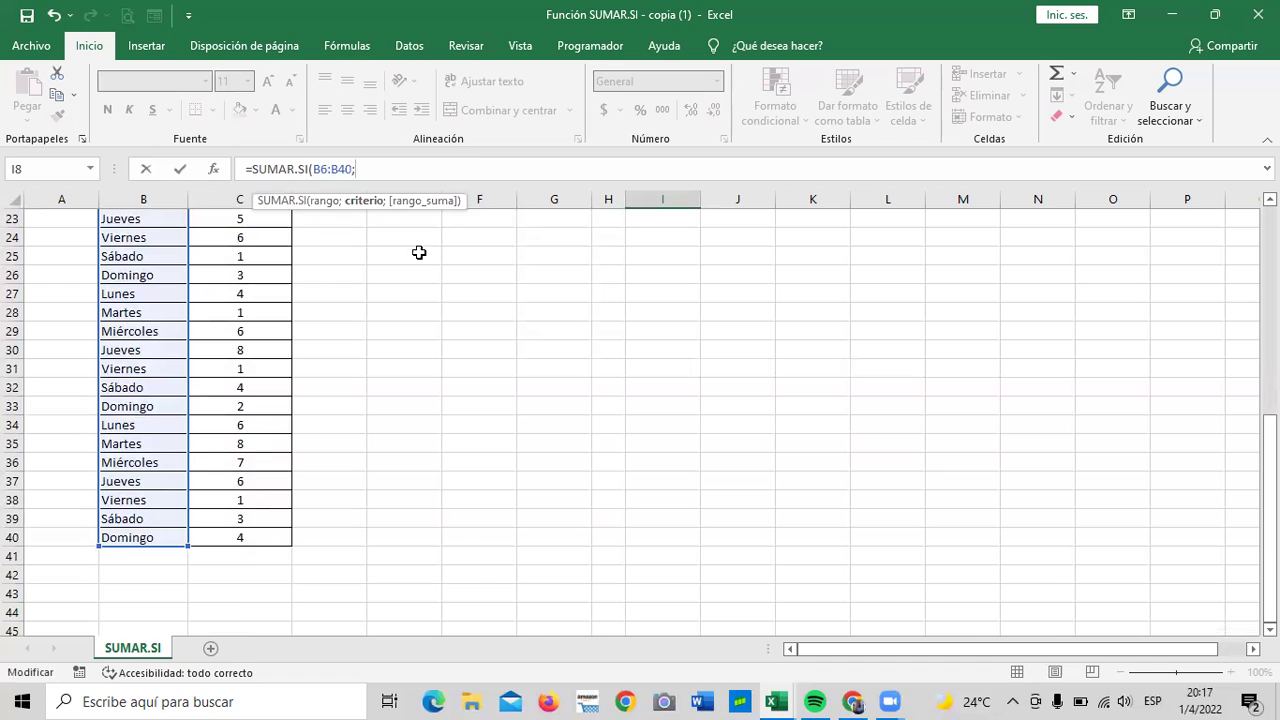
Step: Add the "=miercoles" criterion and the C6:C40 sum range, then commit the formula
{"action": "scroll", "coordinate": [414, 260], "scroll_direction": "up", "scroll_amount": 3}
{"action": "scroll", "coordinate": [412, 273], "scroll_direction": "up", "scroll_amount": 3}
{"action": "scroll", "coordinate": [409, 273], "scroll_direction": "up", "scroll_amount": 2}
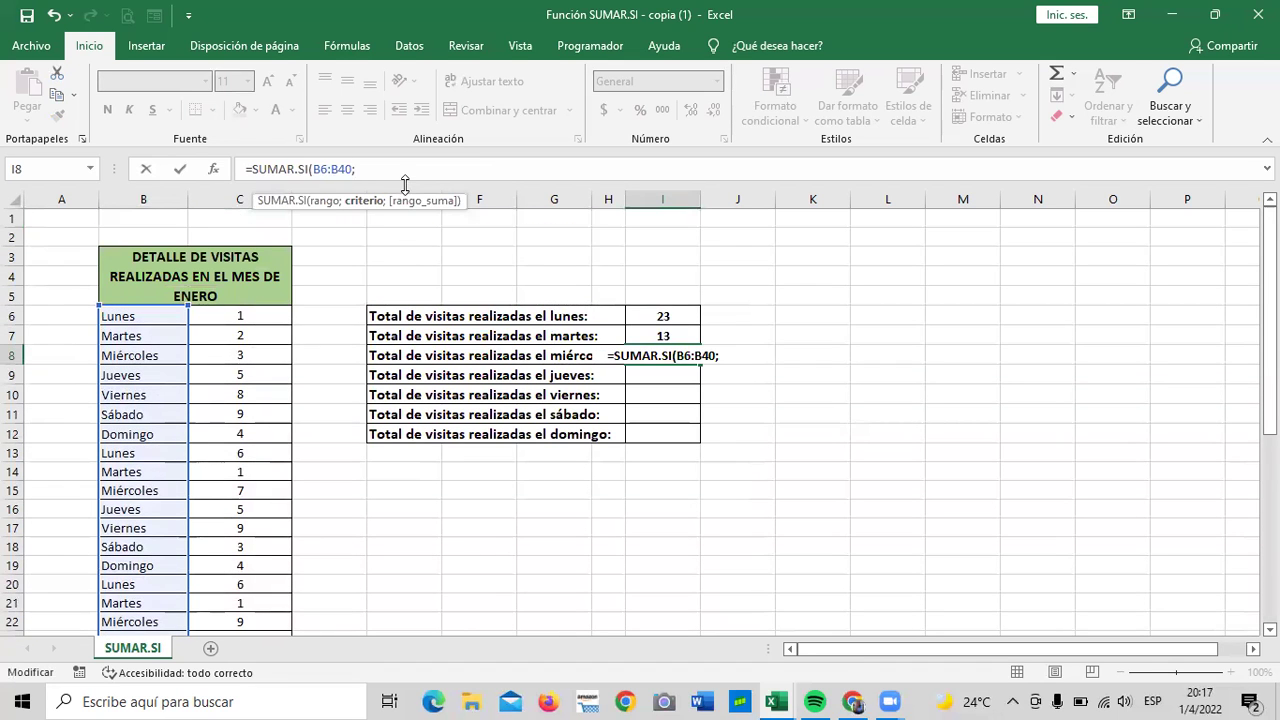
{"action": "type", "text": "\""}
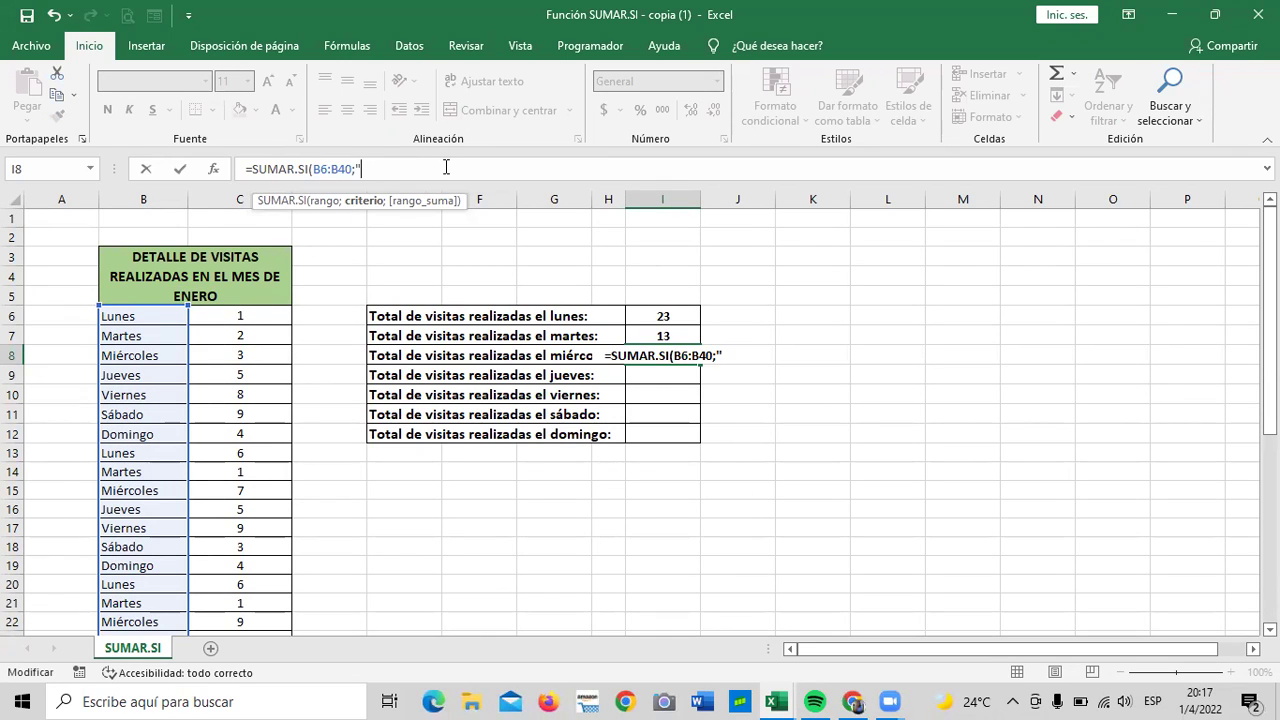
{"action": "type", "text": "=miercoles"}
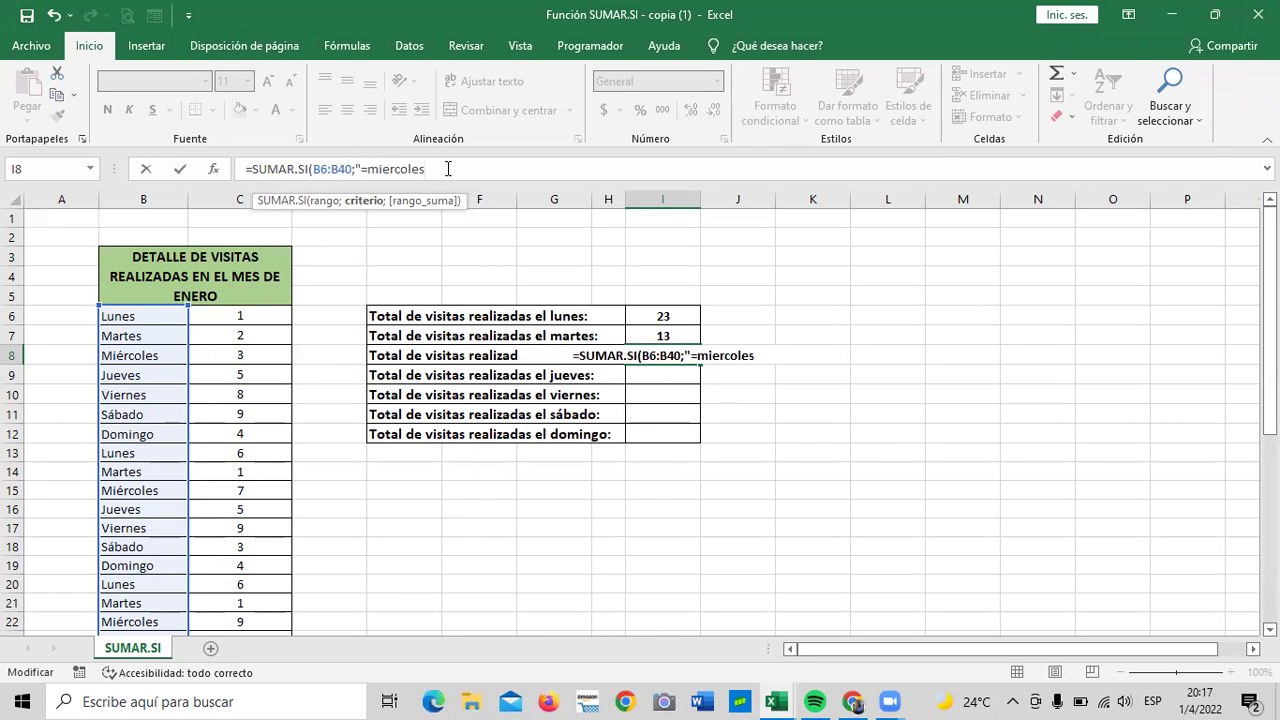
{"action": "type", "text": "\";"}
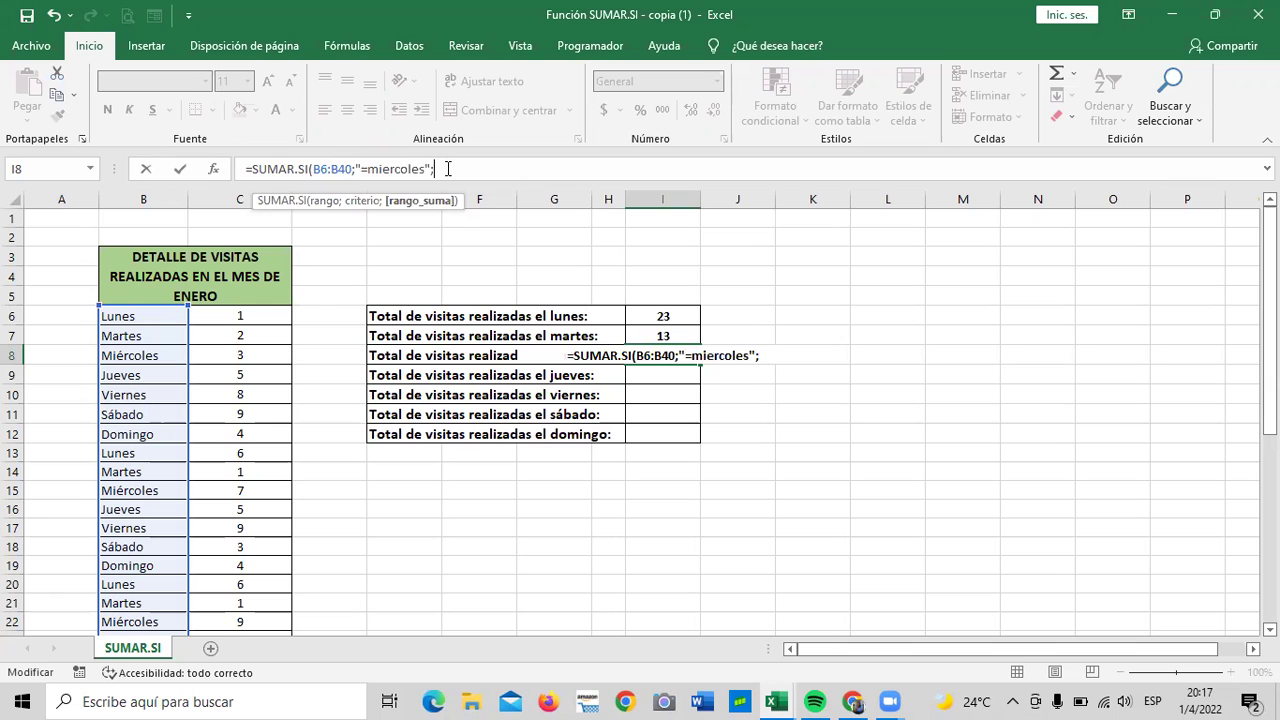
{"action": "mouse_move", "coordinate": [264, 310]}
{"action": "left_mouse_down"}
{"action": "mouse_move", "coordinate": [259, 697]}
{"action": "mouse_move", "coordinate": [220, 580]}
{"action": "mouse_move", "coordinate": [219, 592]}
{"action": "left_mouse_up"}
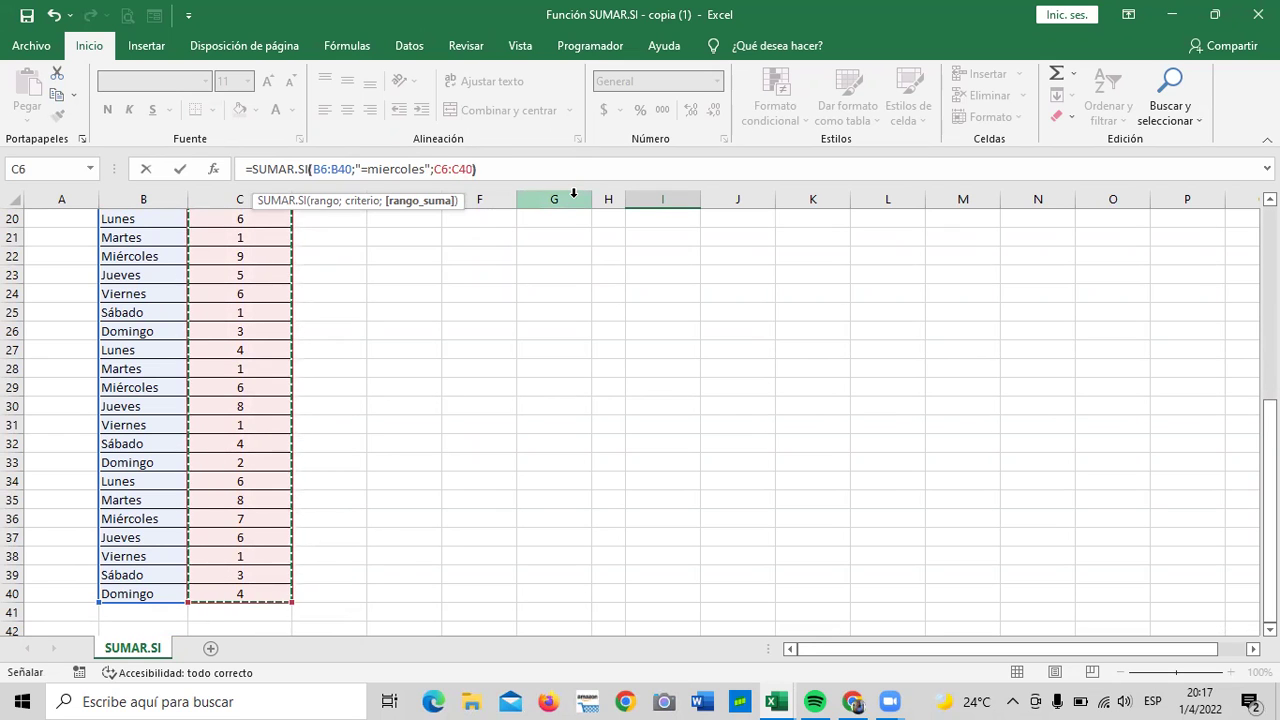
{"action": "type", "text": ")"}
{"action": "key", "text": "Return"}
{"action": "scroll", "coordinate": [630, 285], "scroll_direction": "up", "scroll_amount": 3}
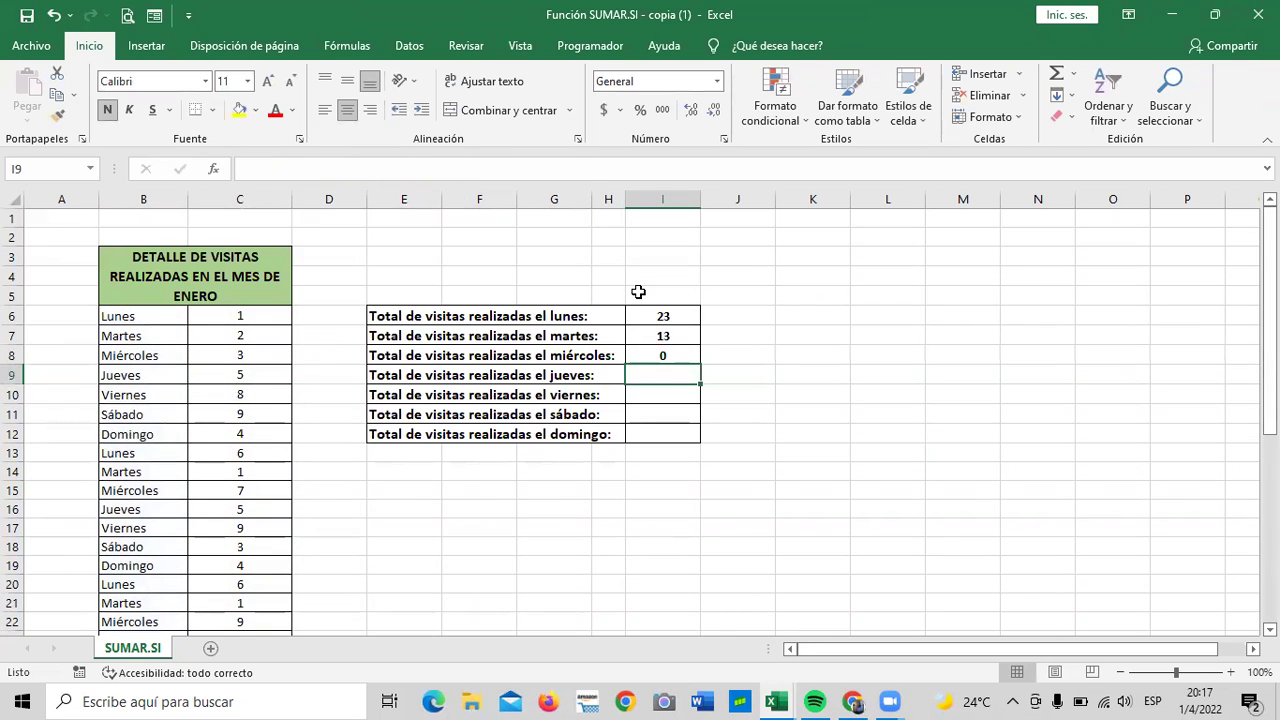
Step: Change I8's criterion to the wildcard "=mi?rcoles" so Wednesday totals 32
{"action": "left_click", "coordinate": [677, 352]}
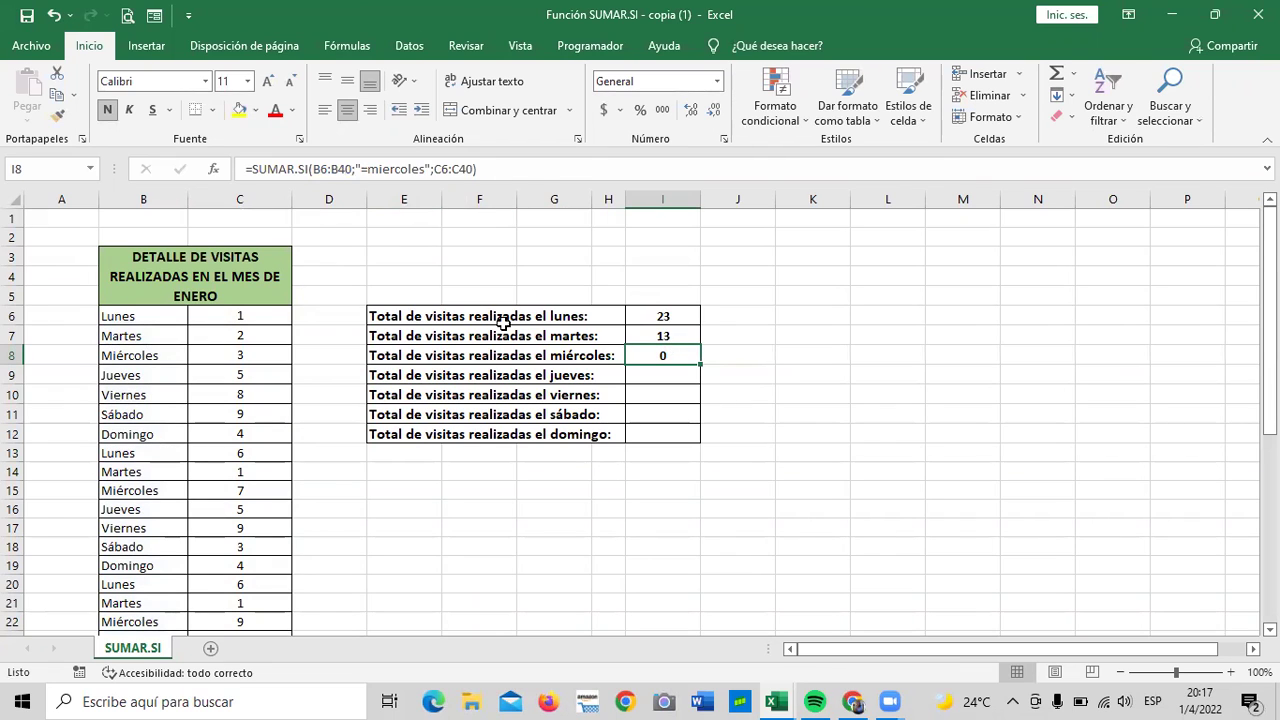
{"action": "left_click", "coordinate": [496, 167]}
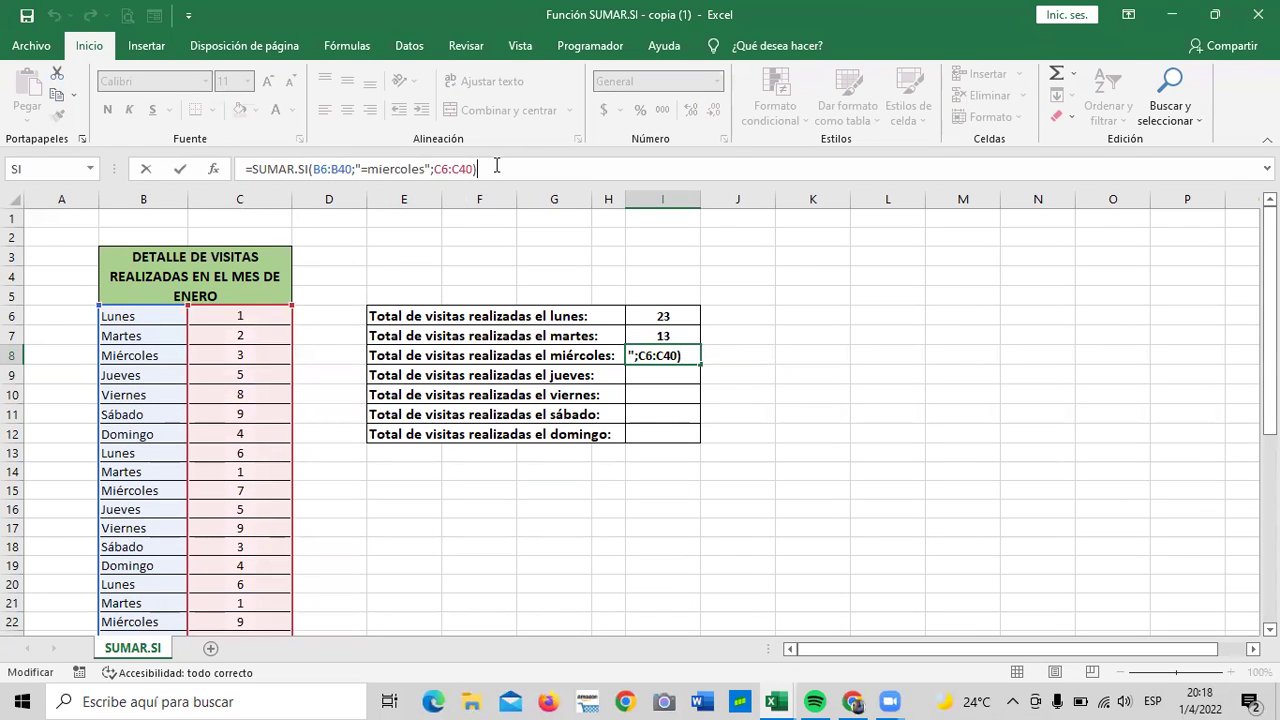
{"action": "scroll", "coordinate": [131, 358], "scroll_direction": "down", "scroll_amount": 3}
{"action": "scroll", "coordinate": [113, 441], "scroll_direction": "up", "scroll_amount": 3}
{"action": "left_click", "coordinate": [391, 168]}
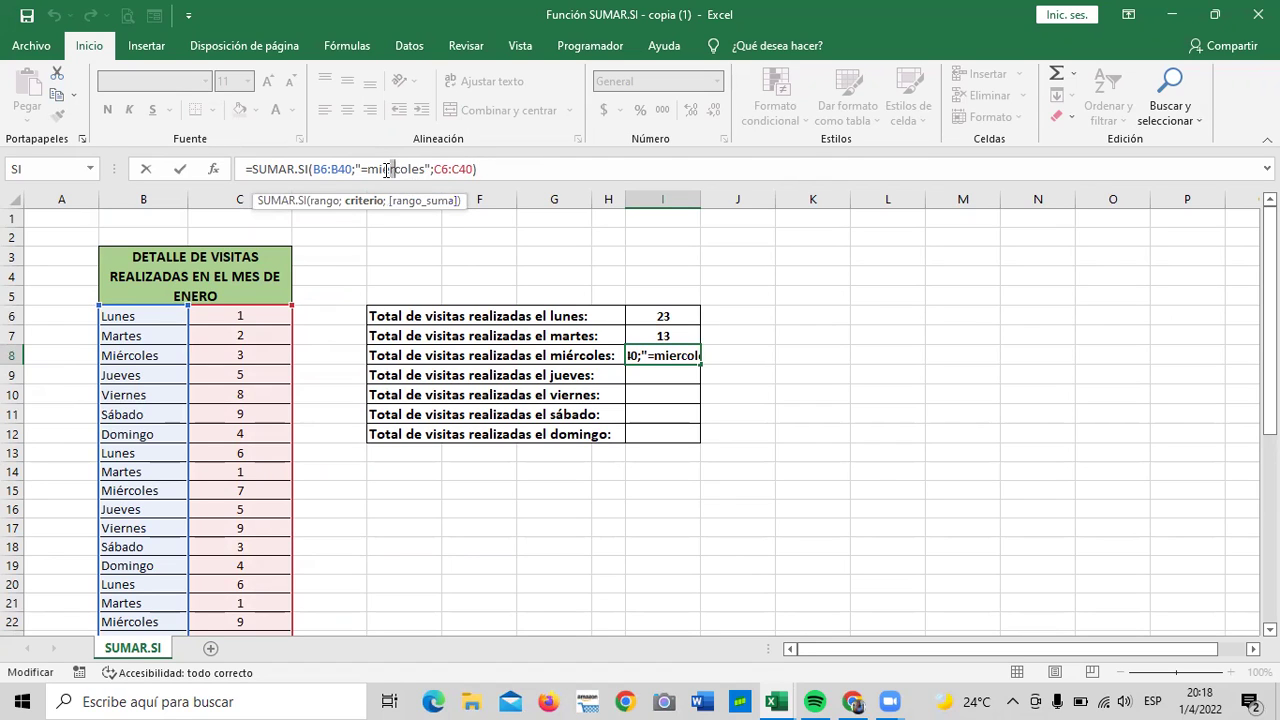
{"action": "key", "text": "BackSpace"}
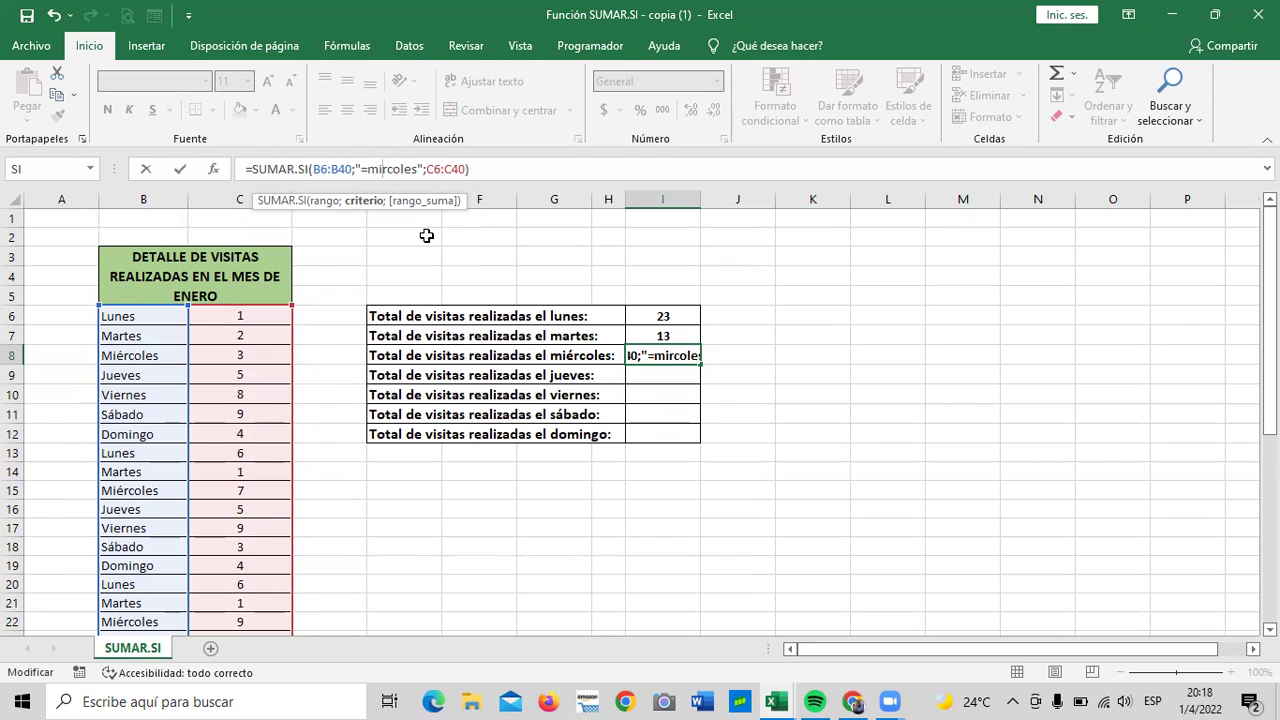
{"action": "type", "text": "?"}
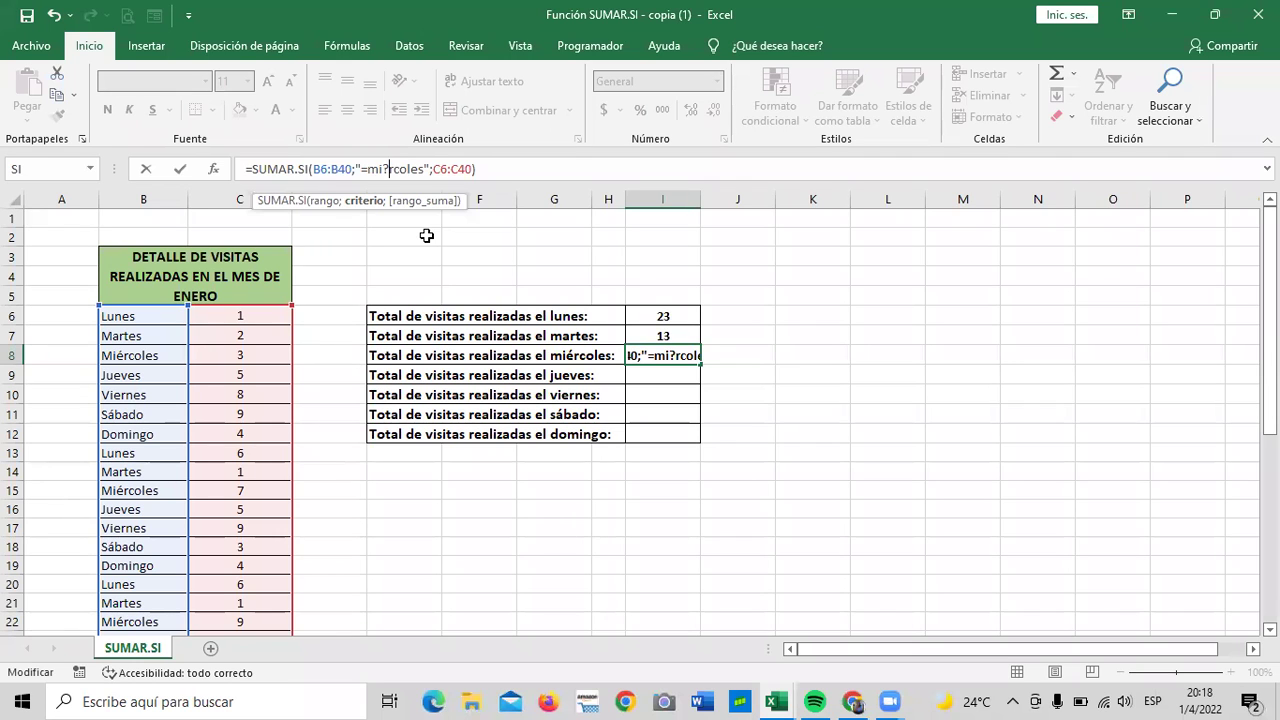
{"action": "key", "text": "Return"}
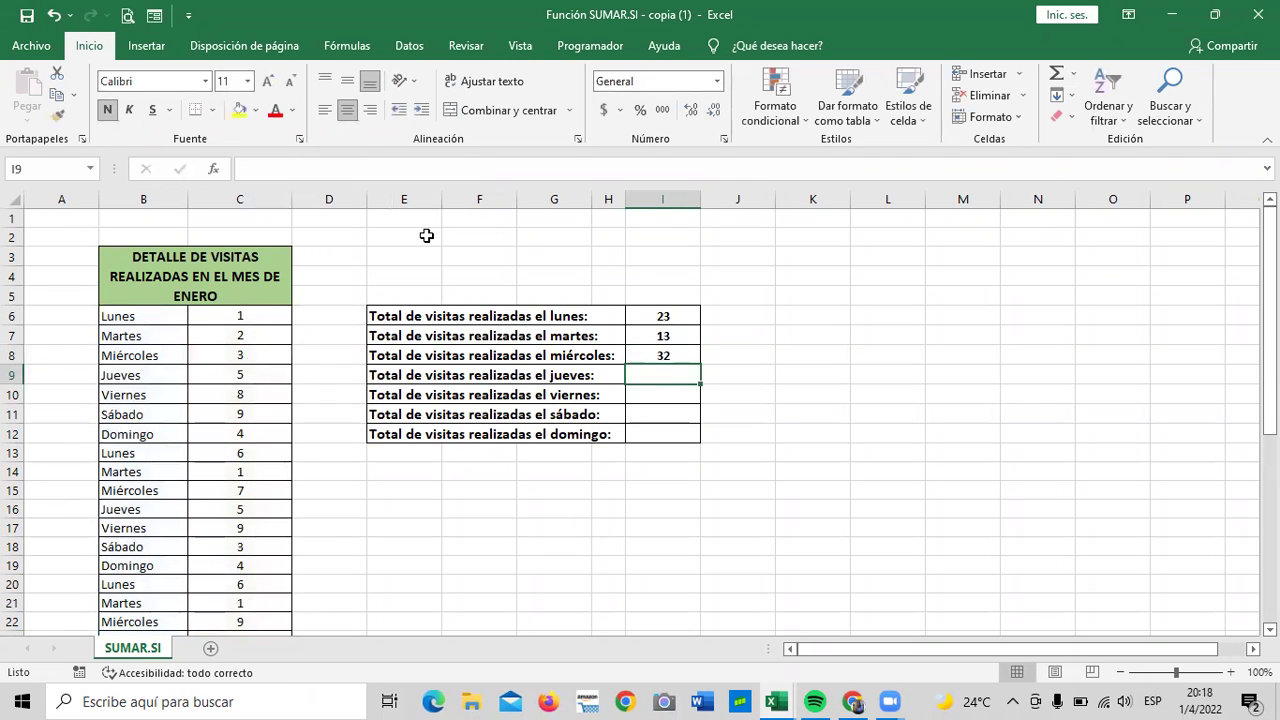
{"action": "left_click", "coordinate": [881, 390]}
{"action": "left_click", "coordinate": [666, 356]}
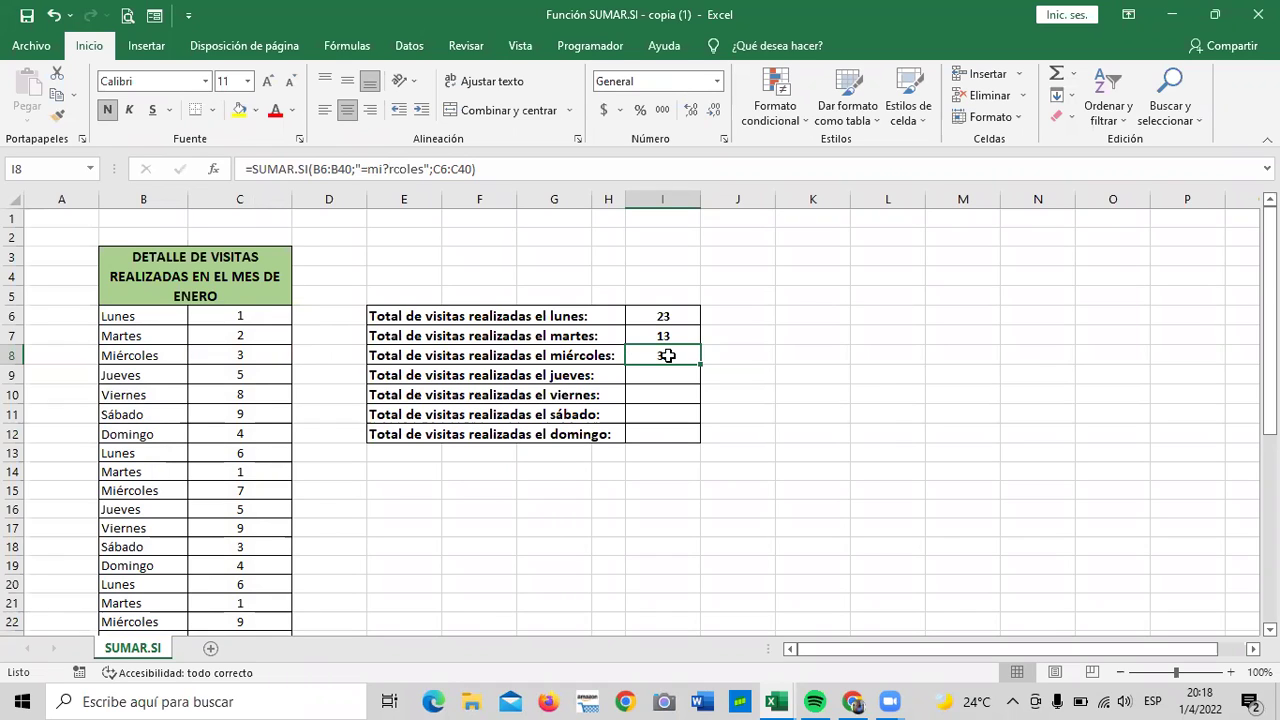
{"action": "left_click", "coordinate": [646, 410]}
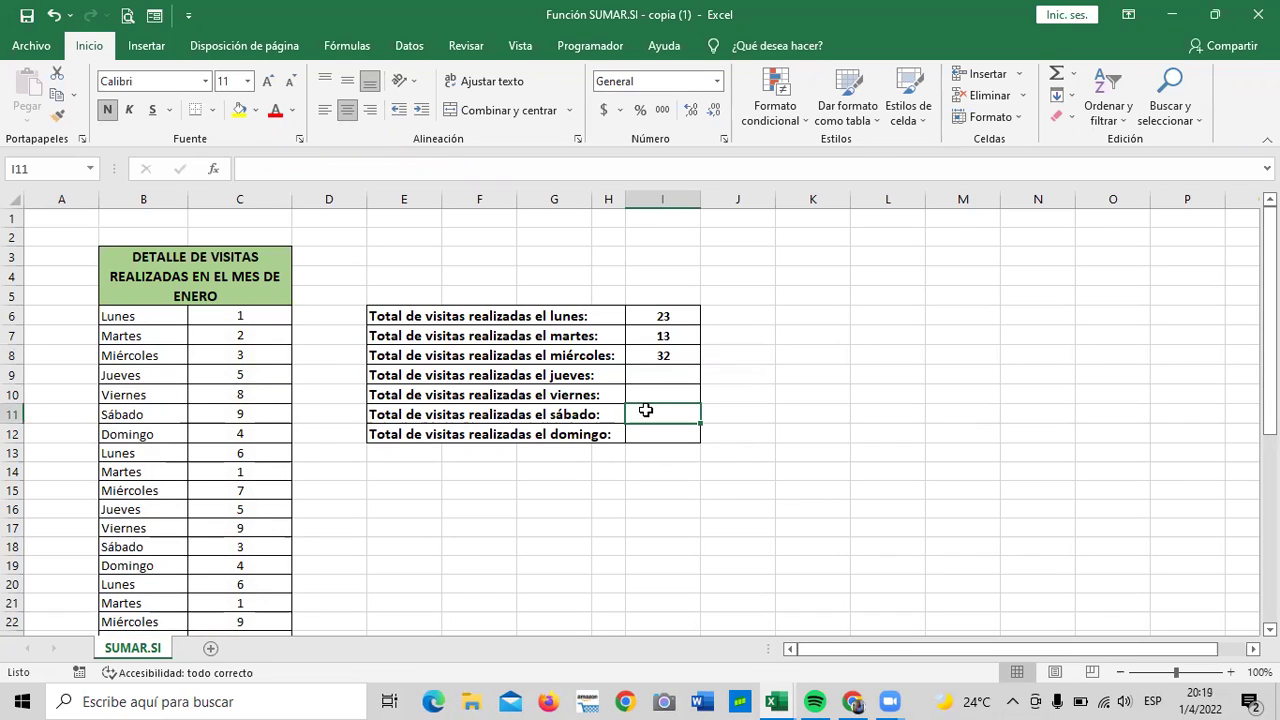
{"action": "left_click", "coordinate": [660, 354]}
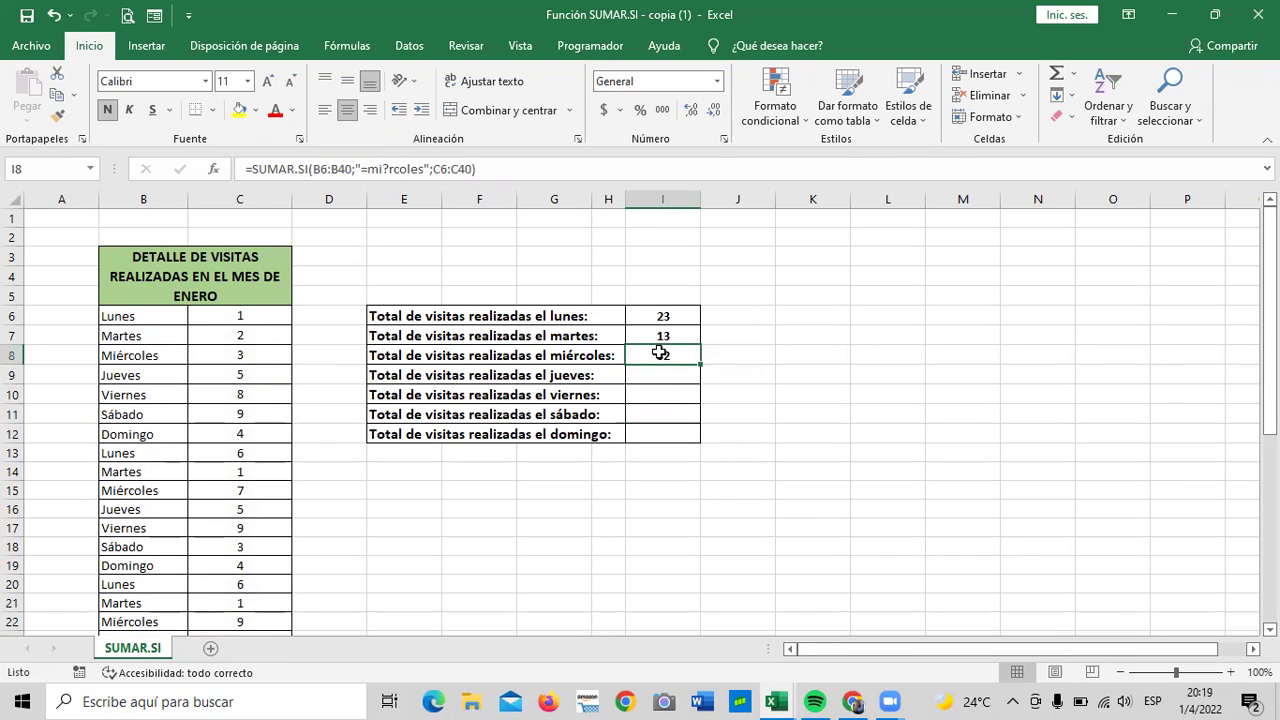
{"action": "left_click", "coordinate": [537, 176]}
{"action": "left_click", "coordinate": [789, 418]}
{"action": "left_click", "coordinate": [681, 375]}
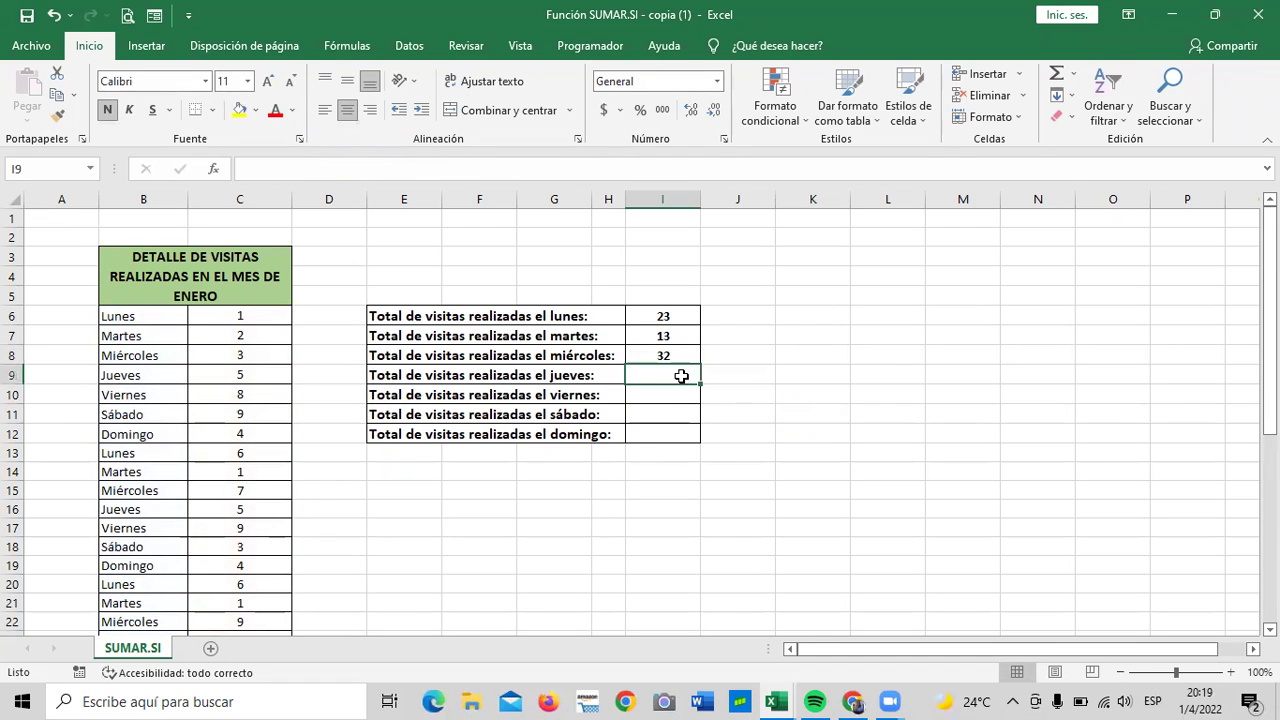
{"action": "left_click", "coordinate": [668, 354]}
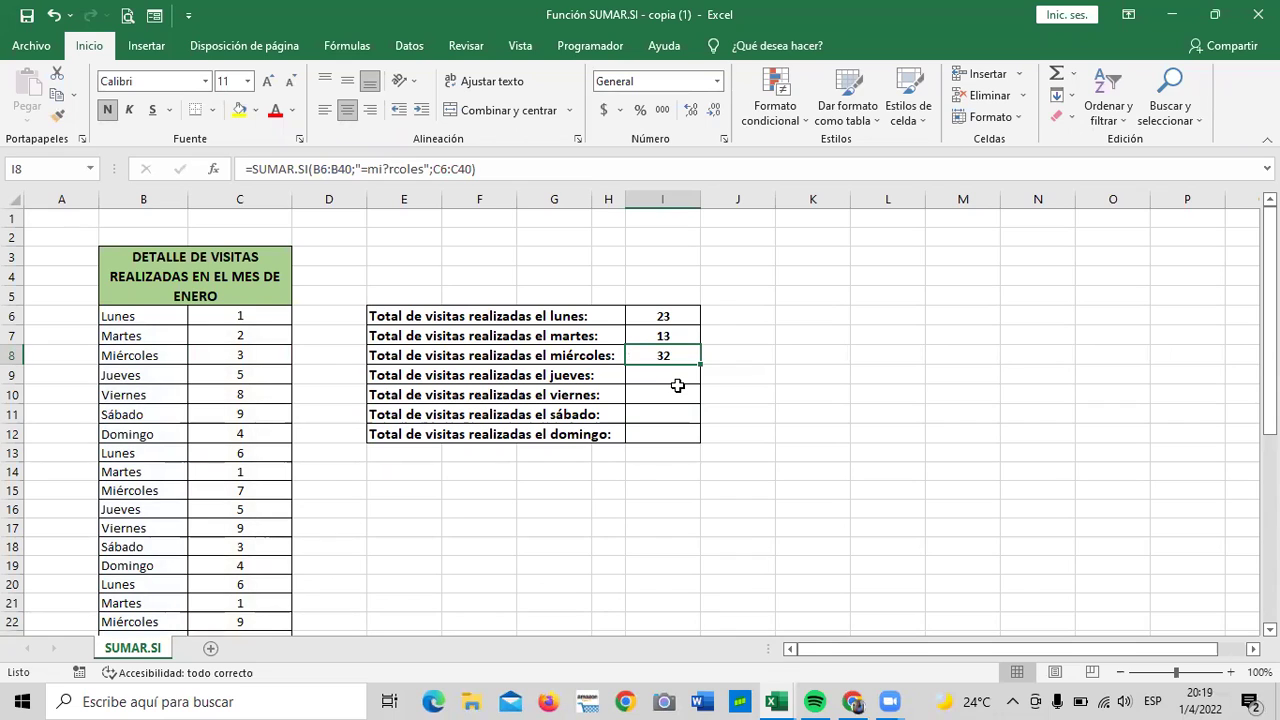
Step: Start a SUMAR.SI formula in I9 using B6:B40 as the criteria range
{"action": "left_click", "coordinate": [828, 412]}
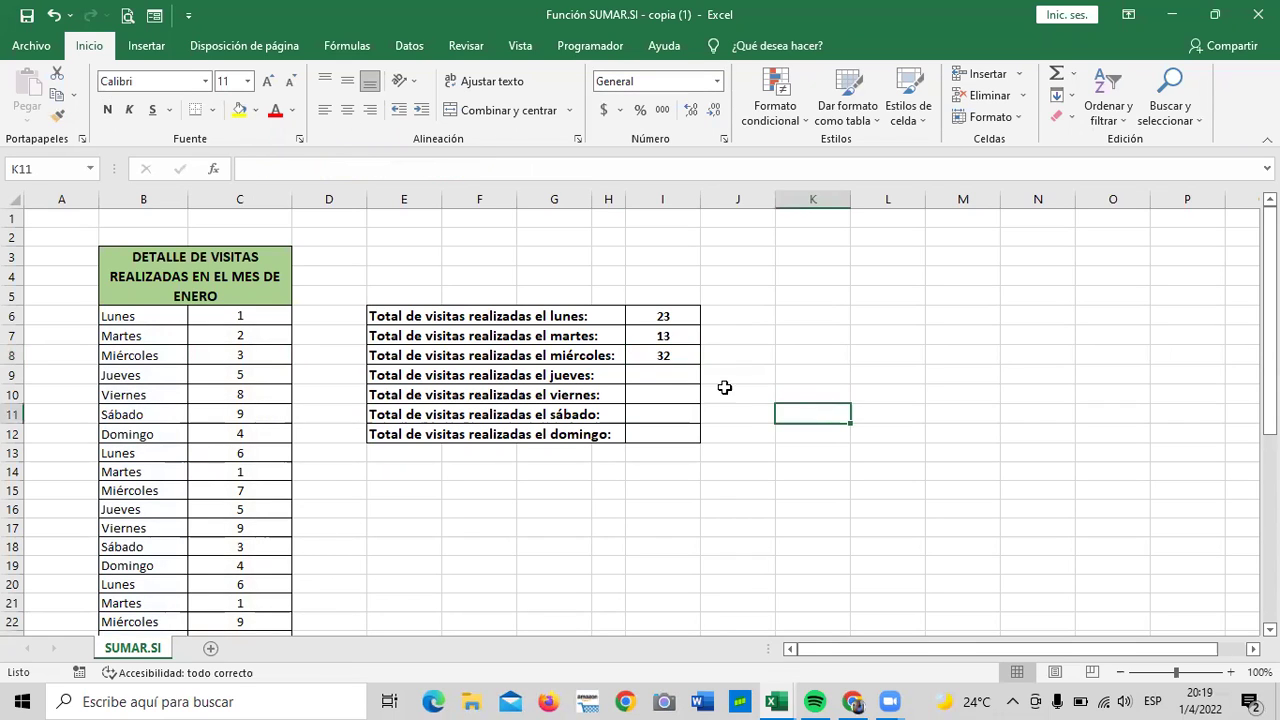
{"action": "left_click", "coordinate": [672, 376]}
{"action": "type", "text": "="}
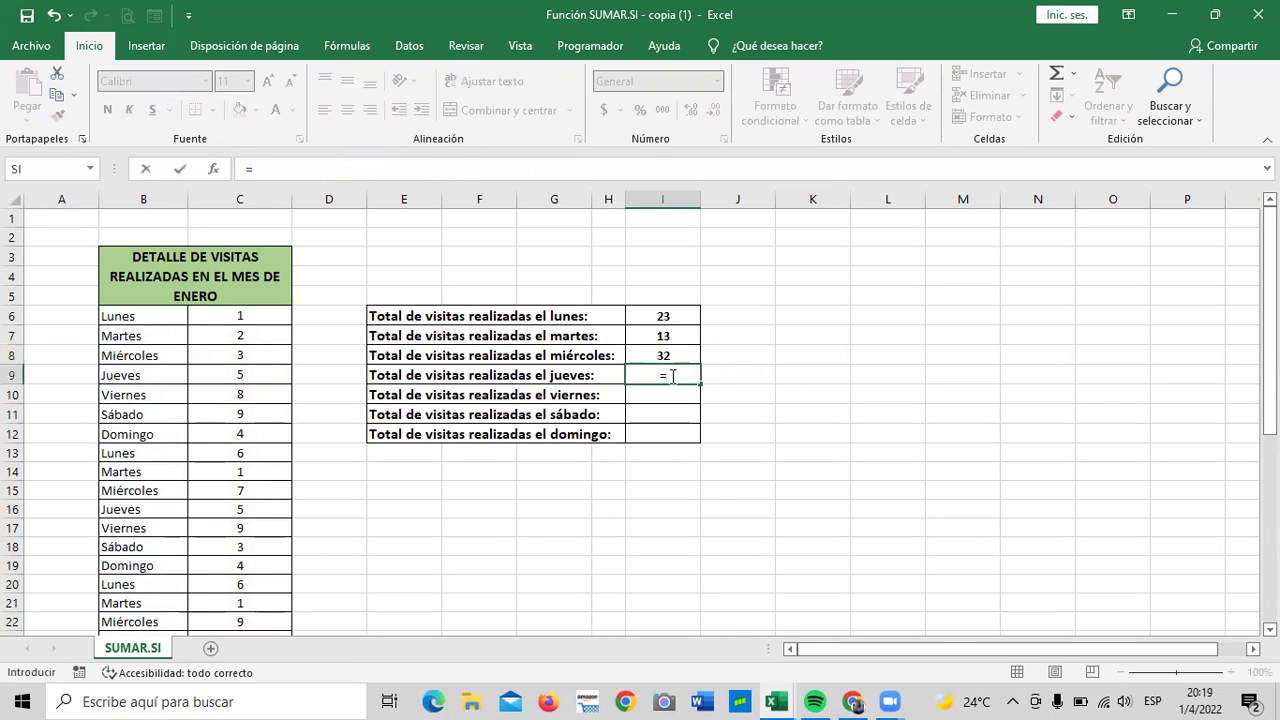
{"action": "type", "text": "sumar"}
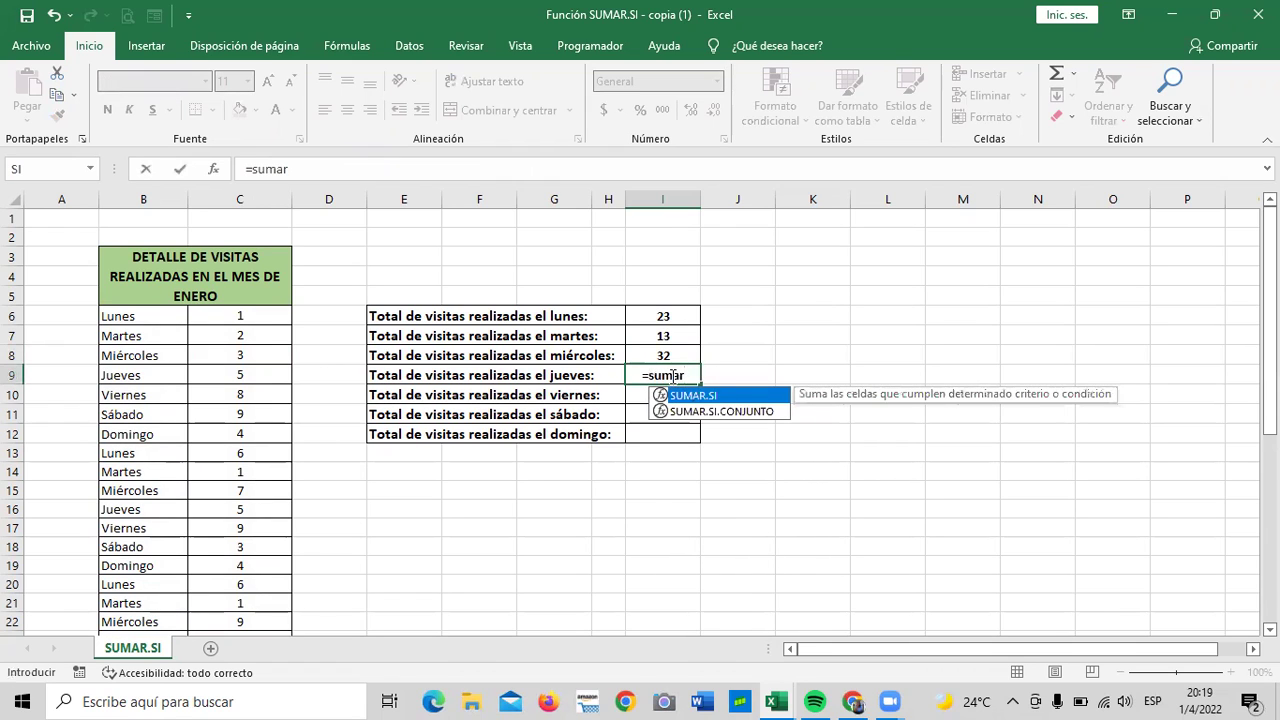
{"action": "double_click", "coordinate": [725, 396]}
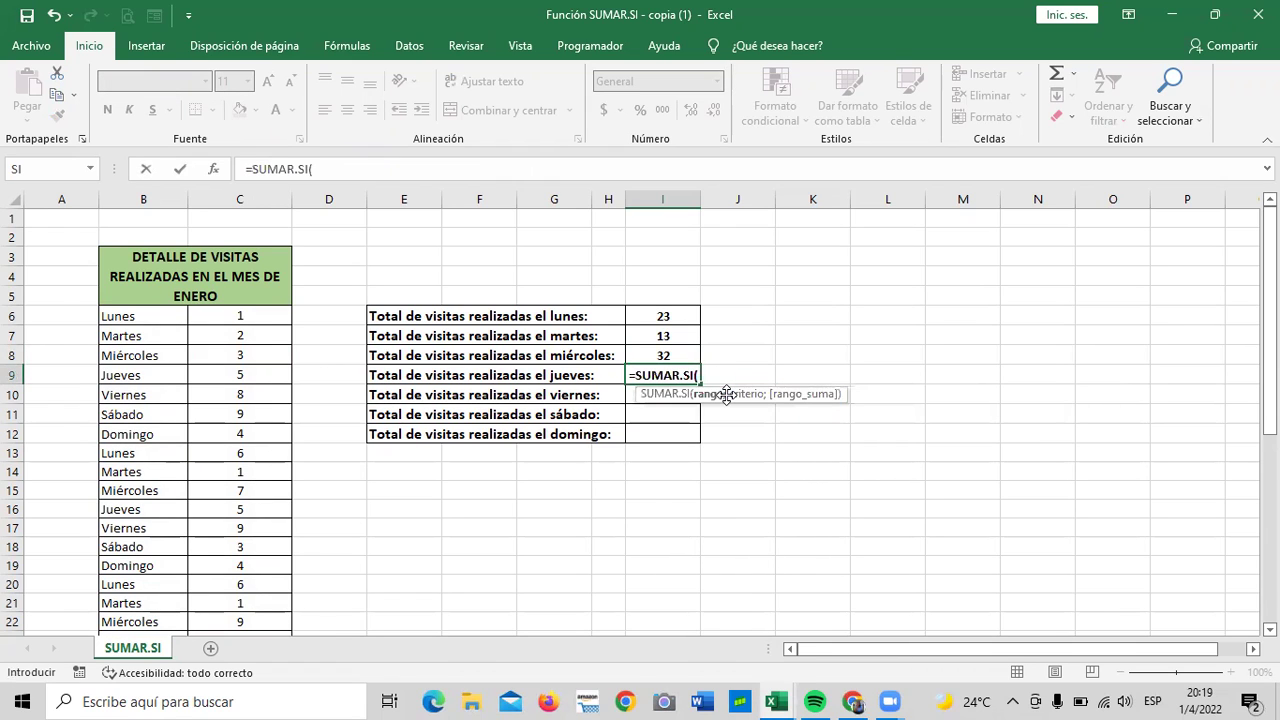
{"action": "mouse_move", "coordinate": [115, 314]}
{"action": "left_mouse_down"}
{"action": "mouse_move", "coordinate": [164, 587]}
{"action": "mouse_move", "coordinate": [150, 601]}
{"action": "mouse_move", "coordinate": [149, 557]}
{"action": "left_mouse_up"}
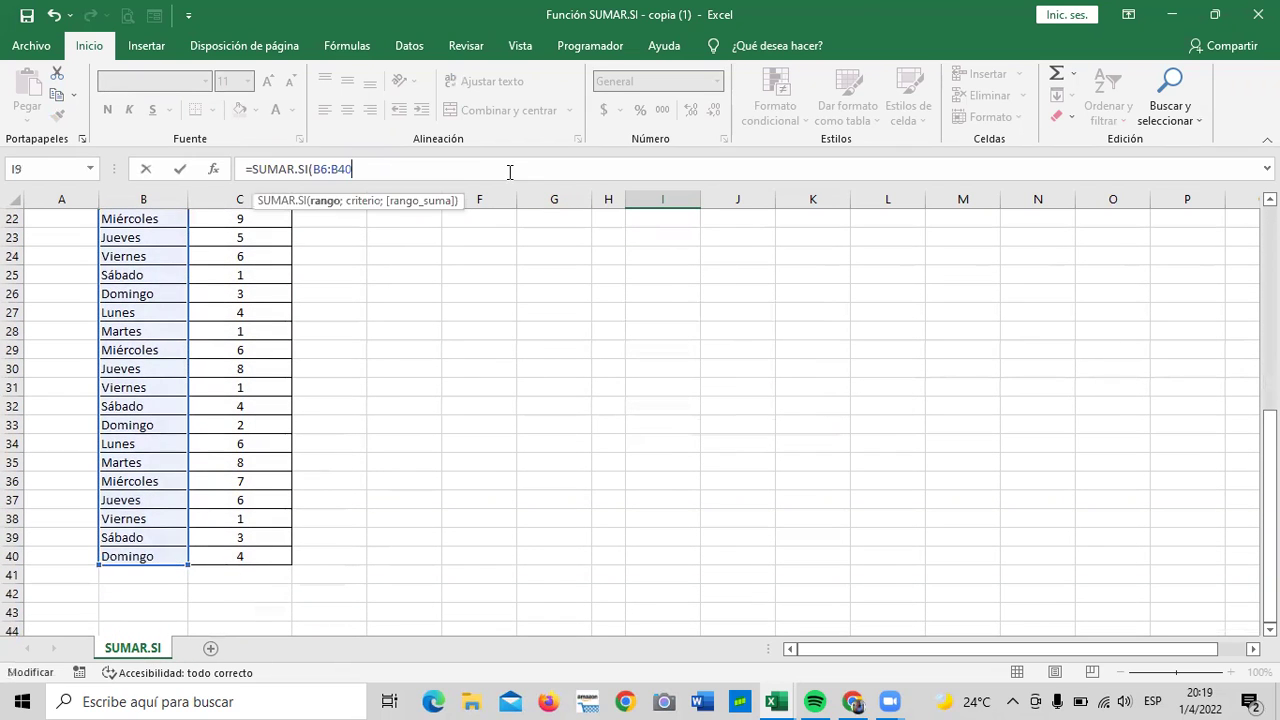
Step: Add the "=jueves" criterion and C6:C40 sum range, committing a Thursday total of 29
{"action": "type", "text": ";"}
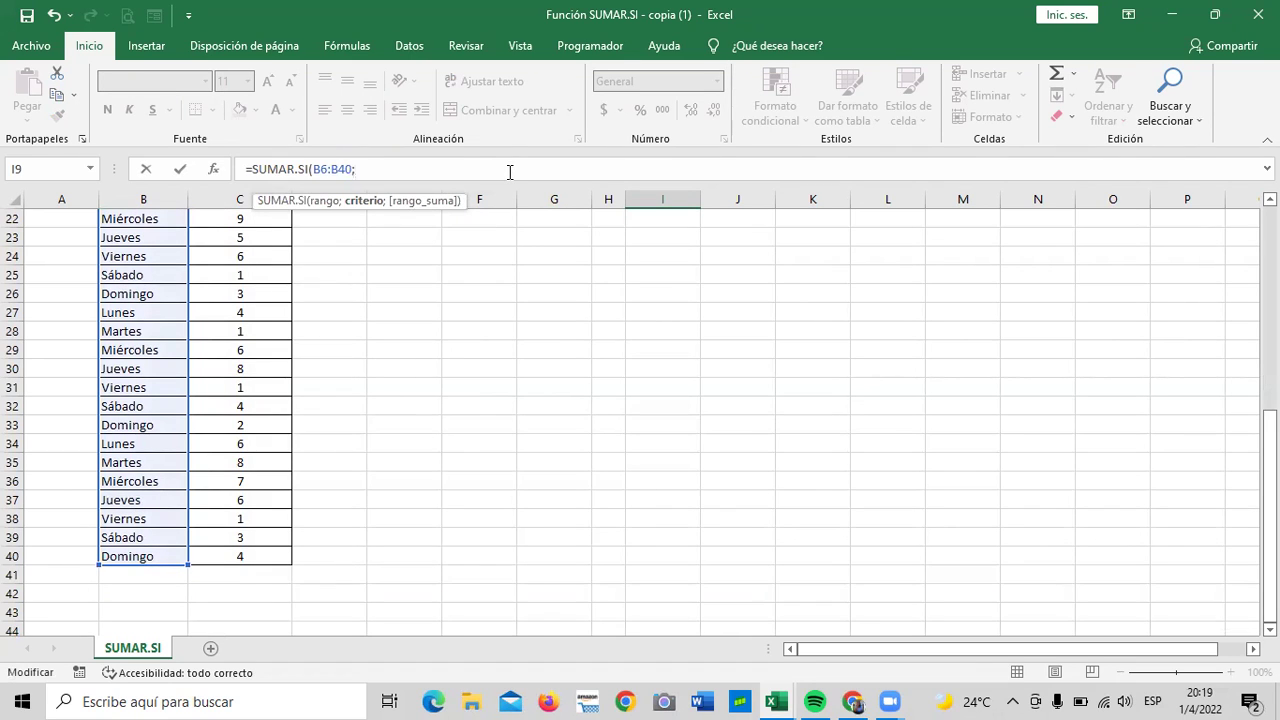
{"action": "type", "text": "\""}
{"action": "scroll", "coordinate": [387, 370], "scroll_direction": "up", "scroll_amount": 4}
{"action": "type", "text": "="}
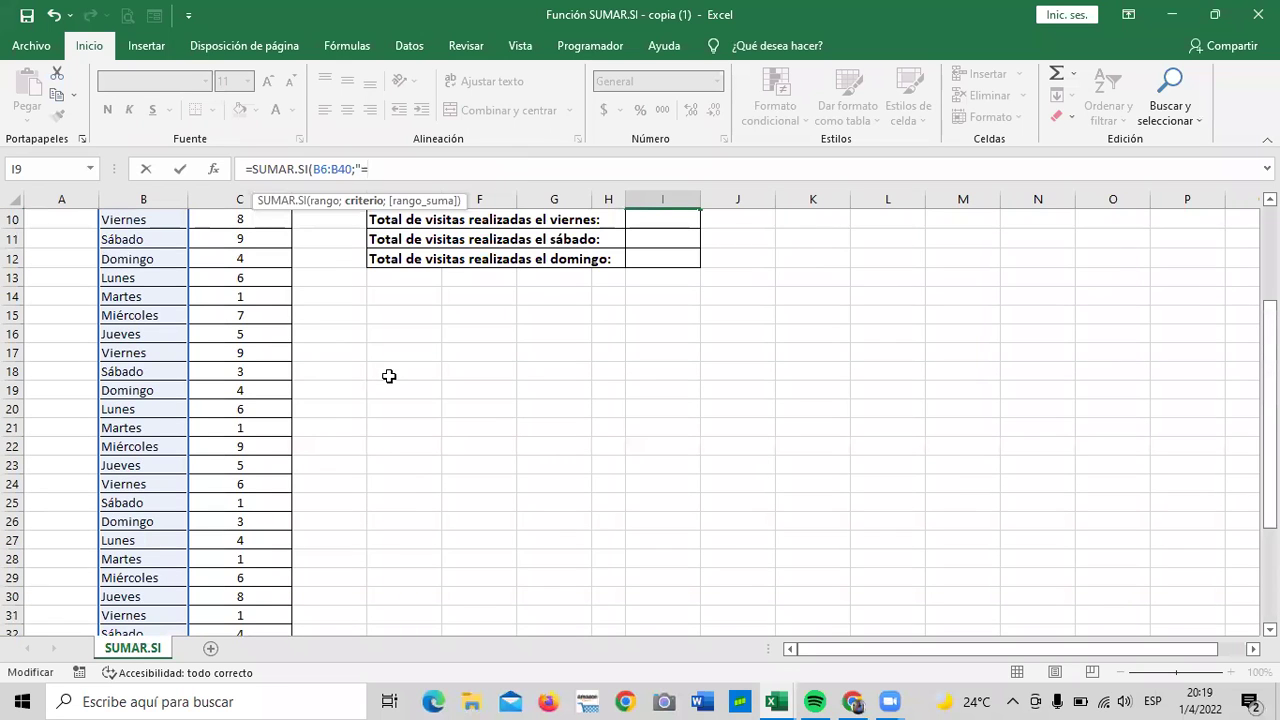
{"action": "scroll", "coordinate": [389, 375], "scroll_direction": "up", "scroll_amount": 3}
{"action": "type", "text": "jue"}
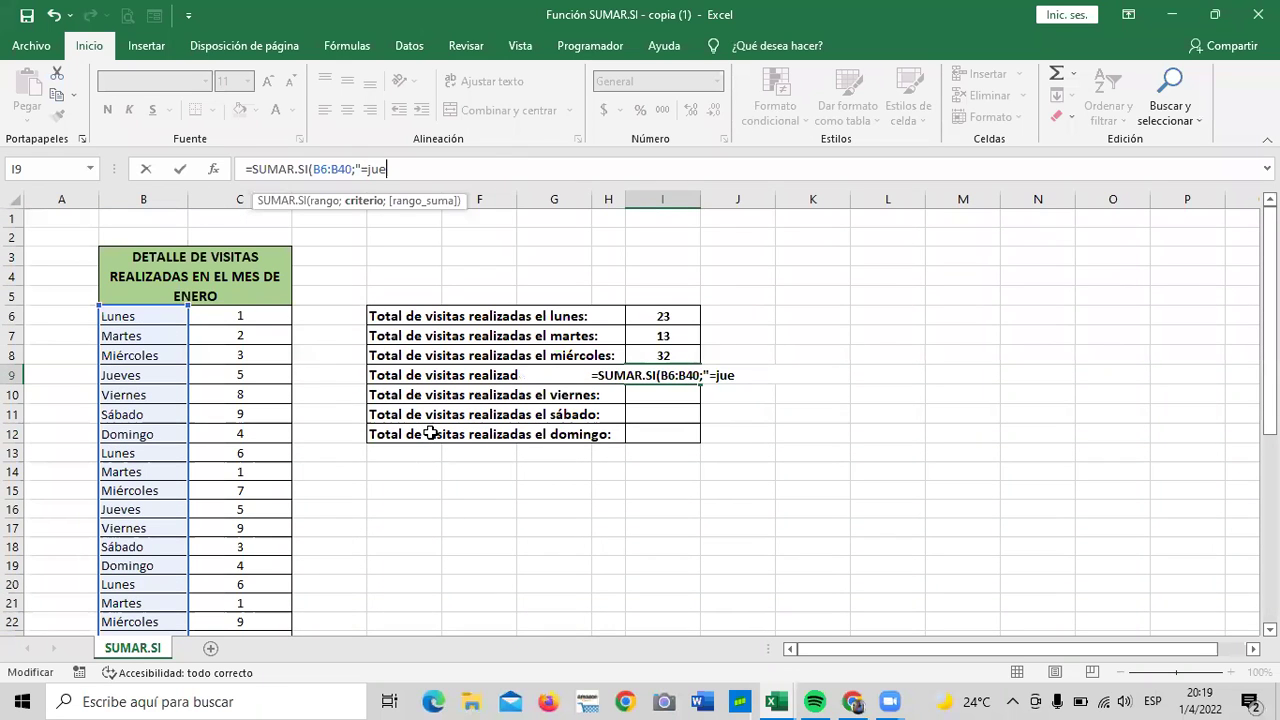
{"action": "type", "text": "ves"}
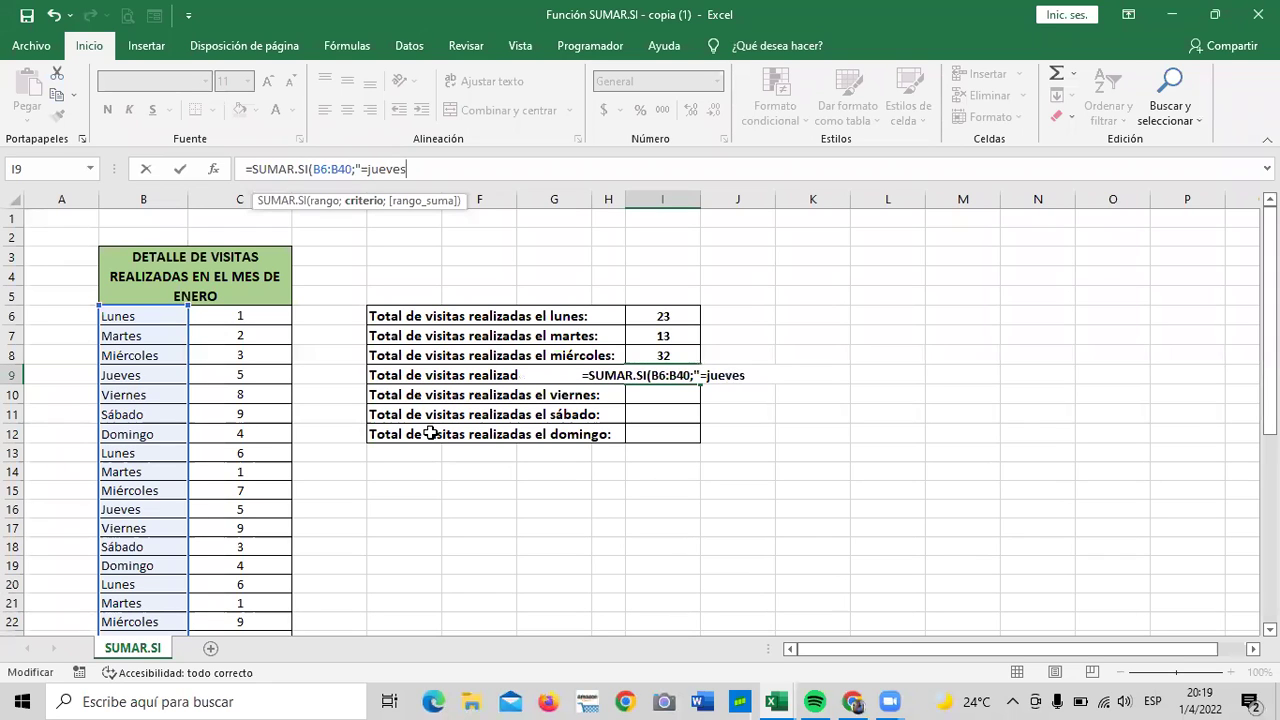
{"action": "type", "text": "\";"}
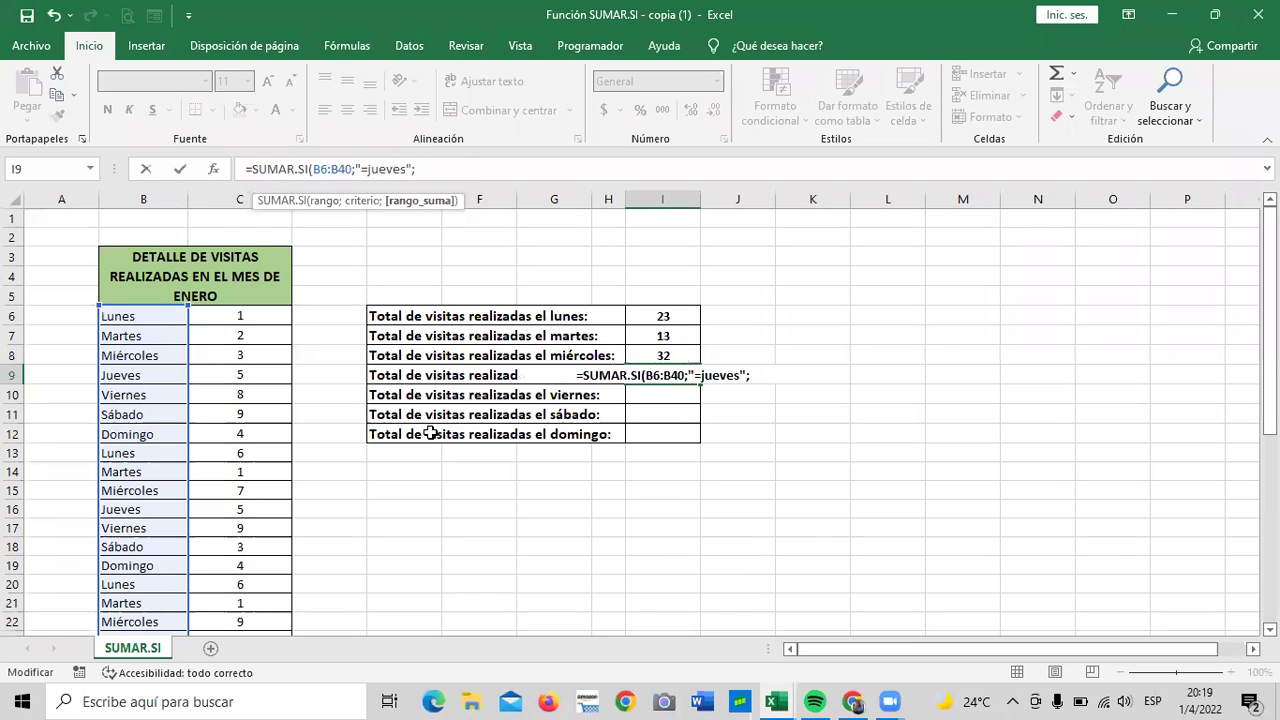
{"action": "left_click", "coordinate": [262, 317]}
{"action": "left_click_drag", "start_coordinate": [256, 340], "coordinate": [250, 645]}
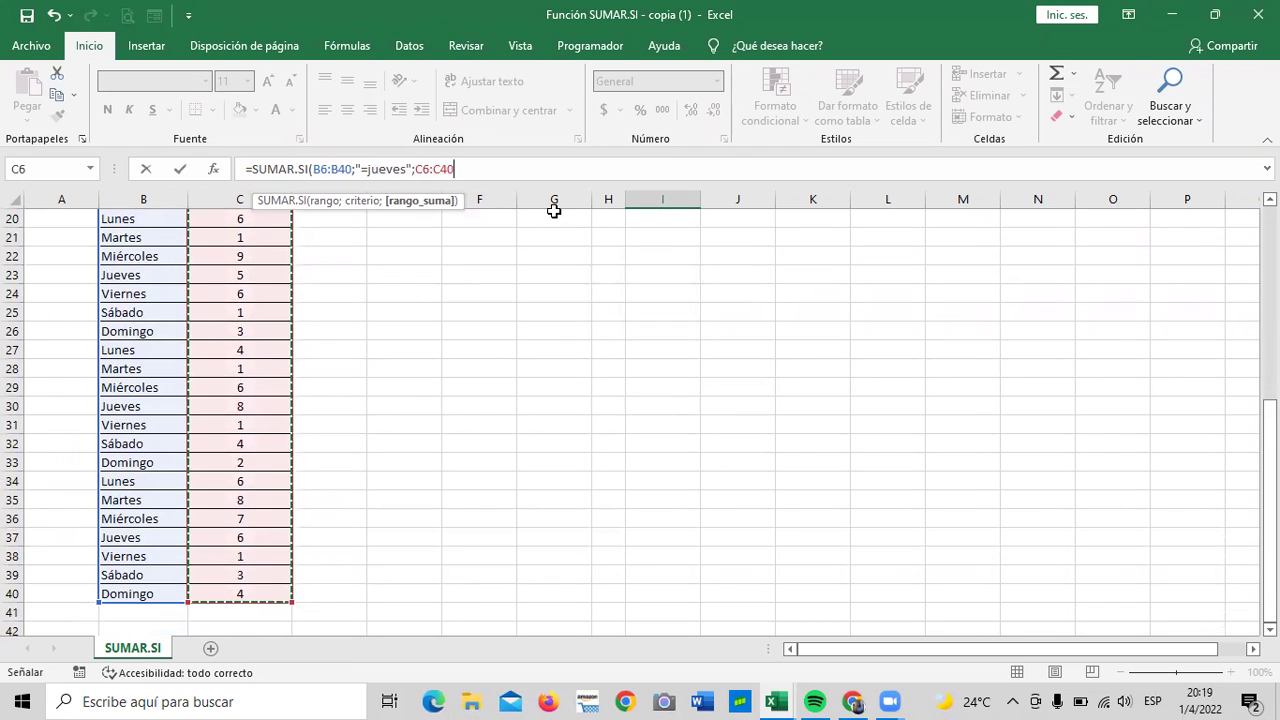
{"action": "type", "text": ")"}
{"action": "key", "text": "Return"}
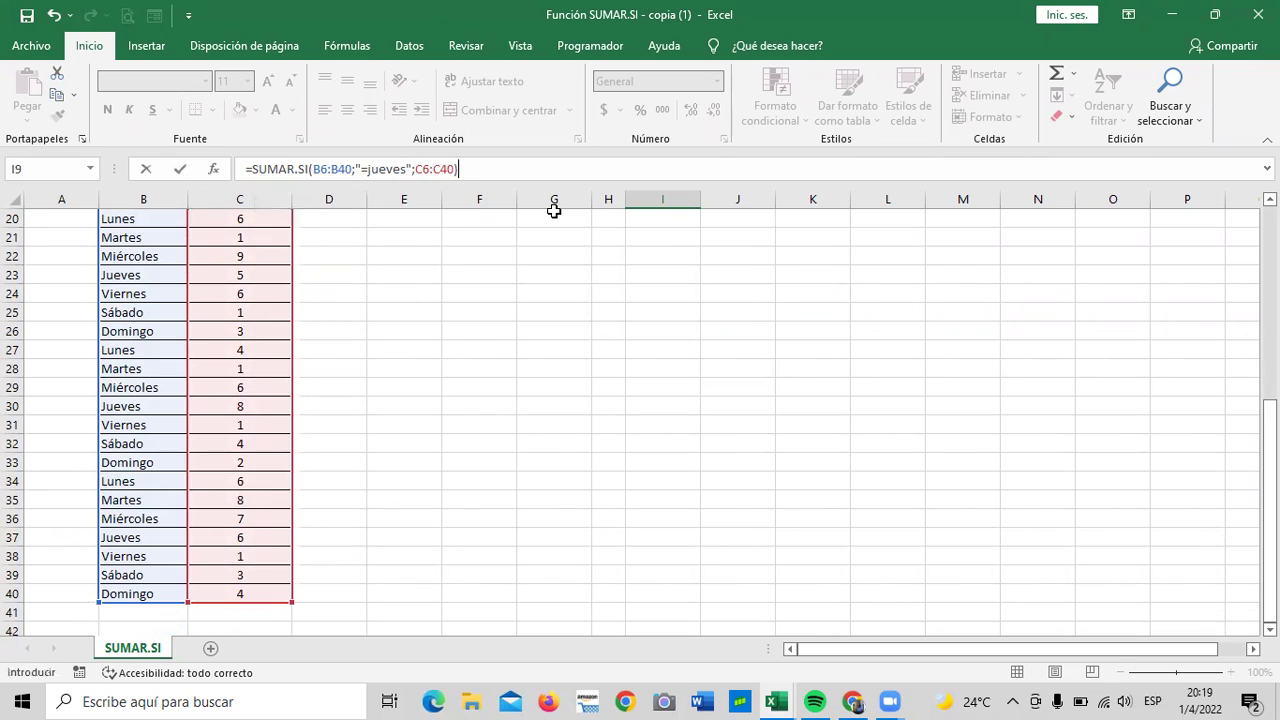
{"action": "scroll", "coordinate": [612, 374], "scroll_direction": "up", "scroll_amount": 3}
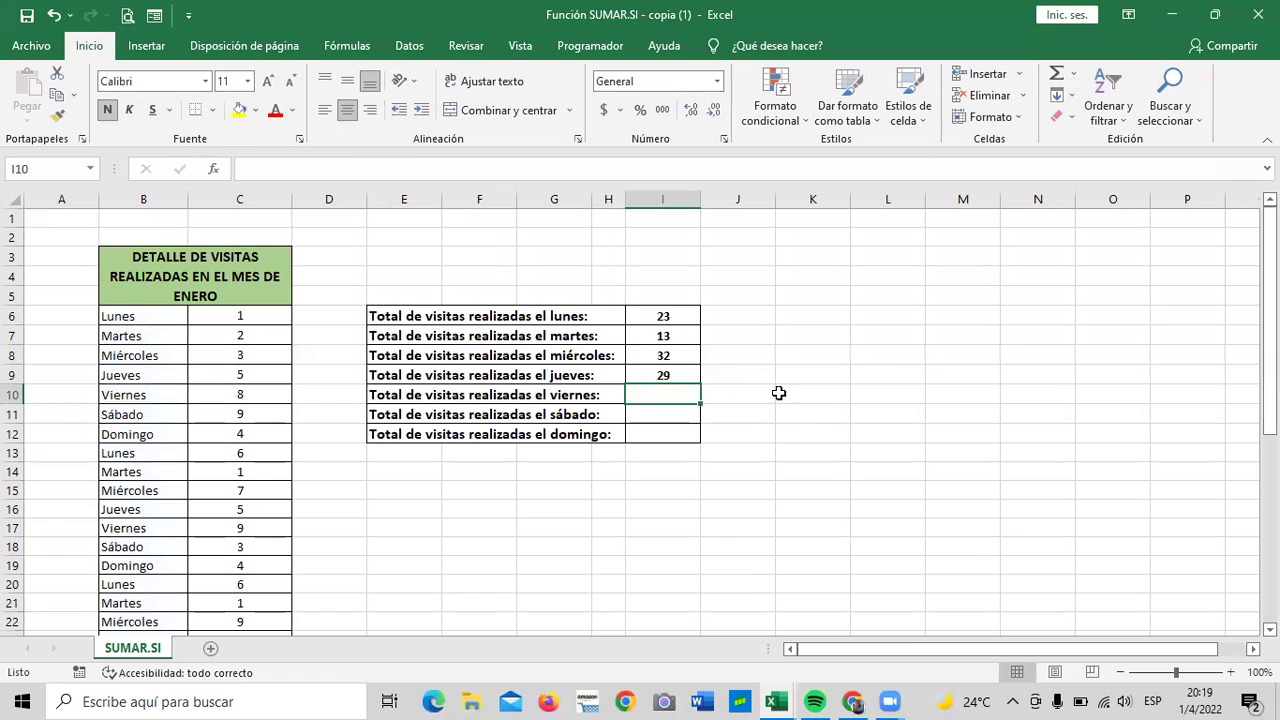
Step: Fill I9's Thursday formula down to I12 and check the copies in I9, I10 and I12
{"action": "left_click", "coordinate": [668, 374]}
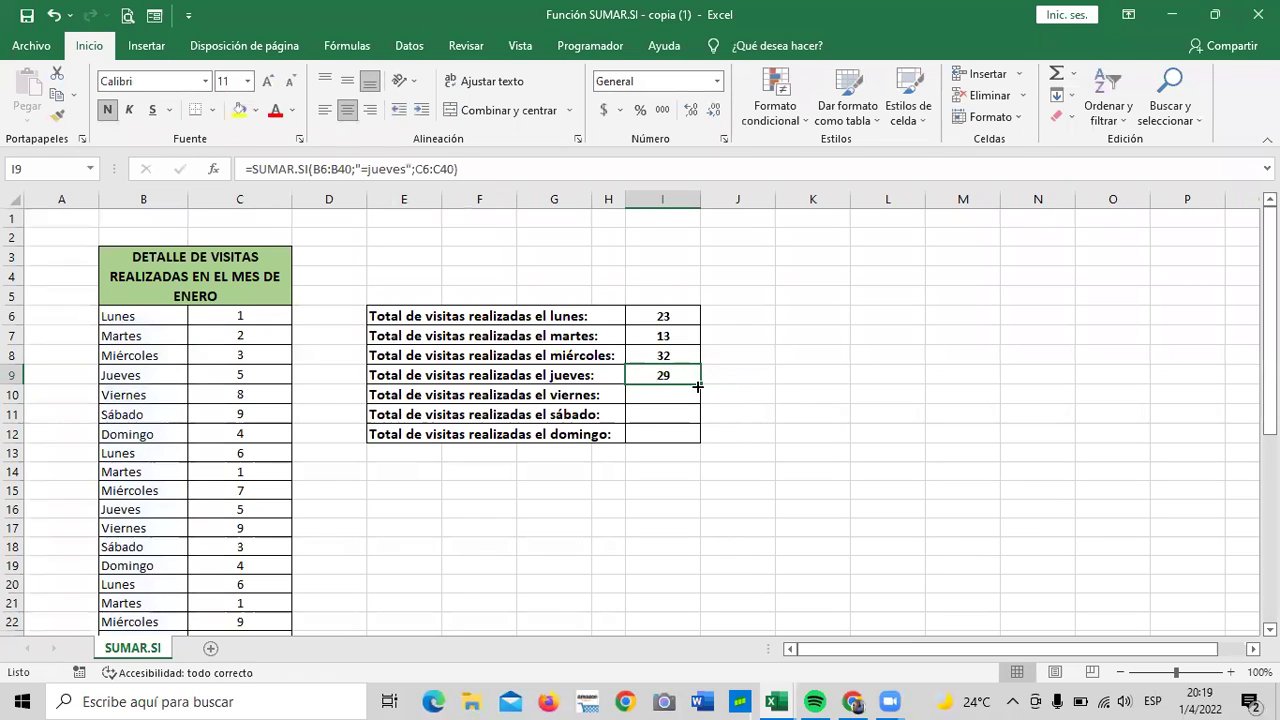
{"action": "left_click_drag", "start_coordinate": [701, 384], "coordinate": [697, 439]}
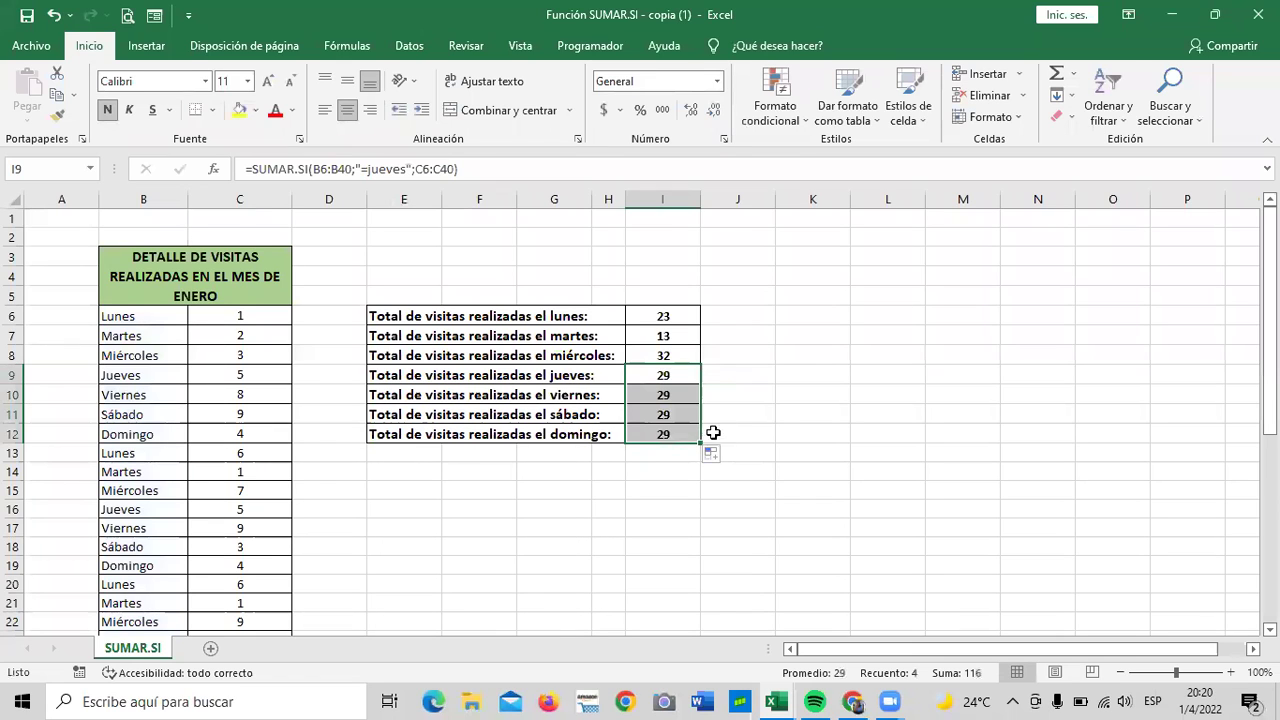
{"action": "left_click", "coordinate": [740, 430]}
{"action": "left_click", "coordinate": [668, 372]}
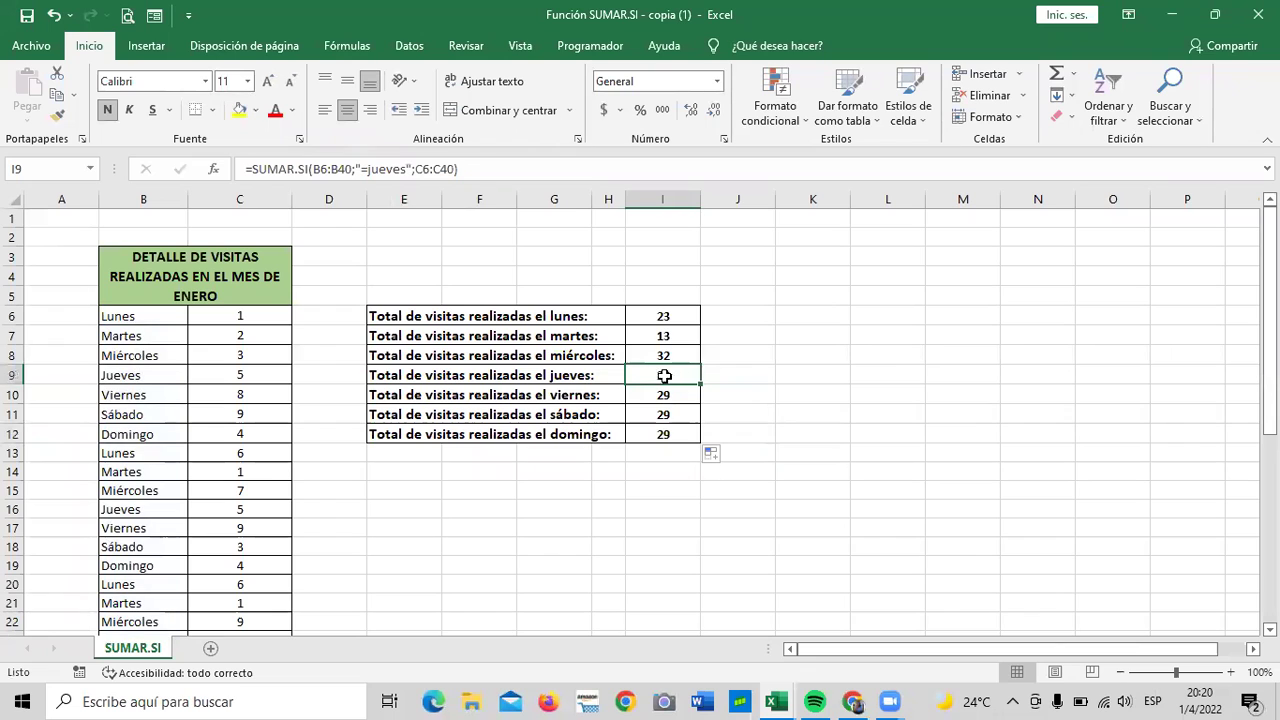
{"action": "left_click", "coordinate": [660, 394]}
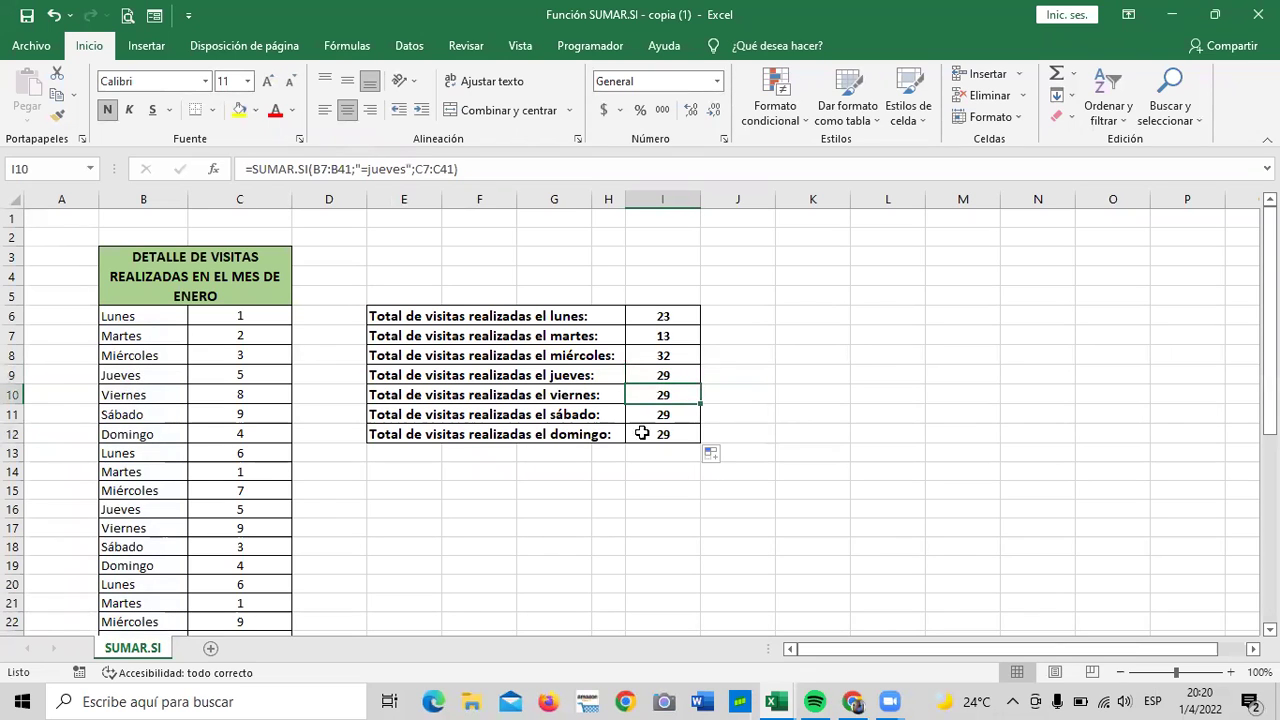
{"action": "left_click", "coordinate": [660, 436]}
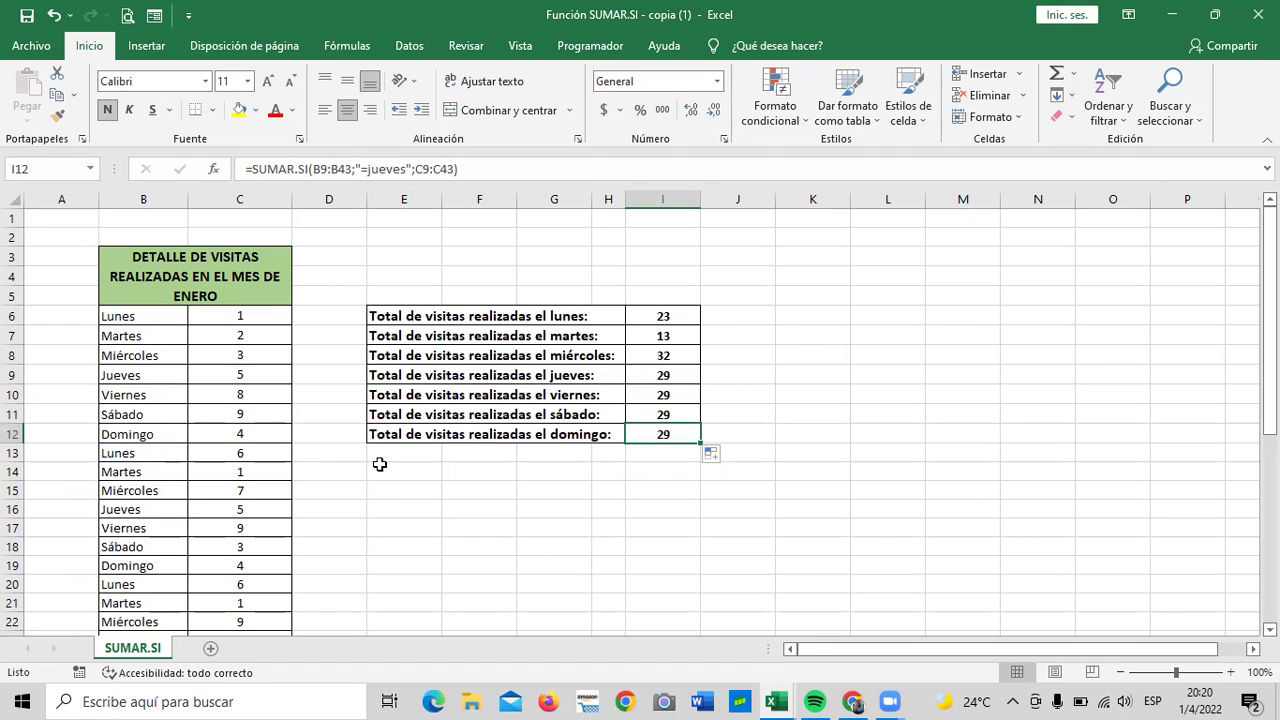
Step: Replace jueves with domingo in I12's criterion so Sunday totals 17
{"action": "left_click", "coordinate": [404, 169]}
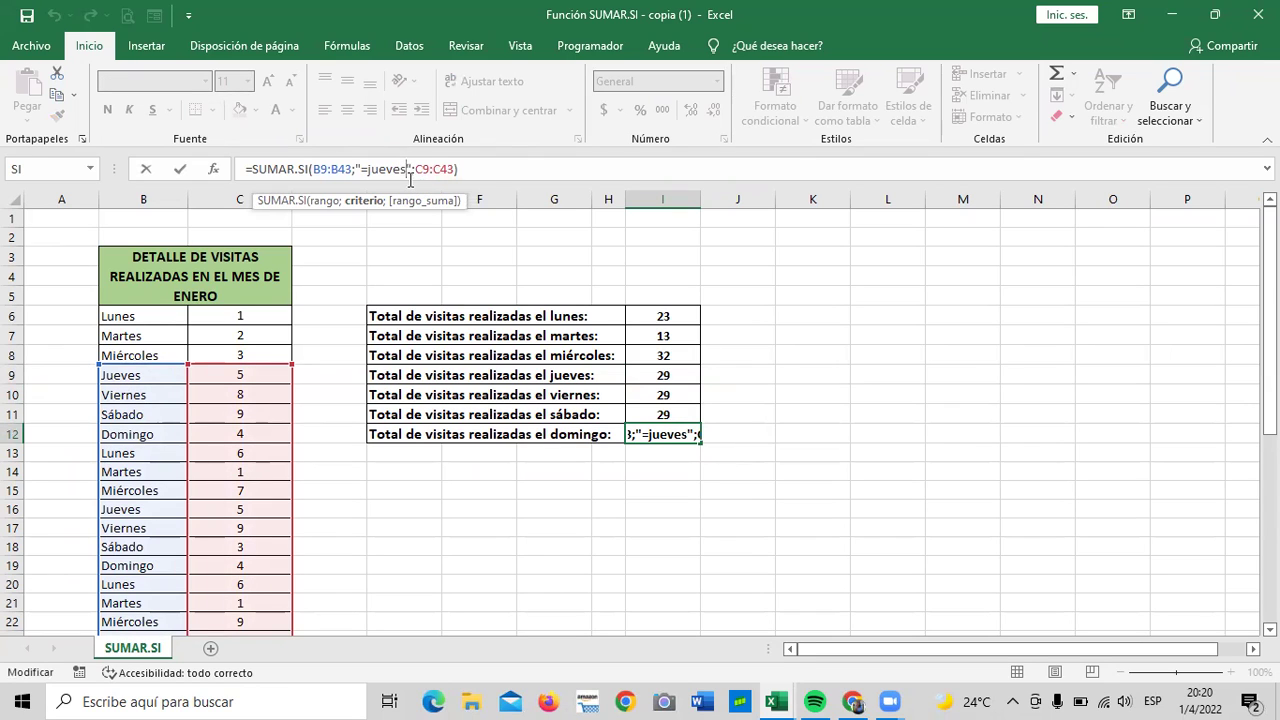
{"action": "key", "text": "BackSpace"}
{"action": "key", "text": "BackSpace"}
{"action": "key", "text": "BackSpace"}
{"action": "key", "text": "BackSpace"}
{"action": "key", "text": "BackSpace"}
{"action": "key", "text": "BackSpace"}
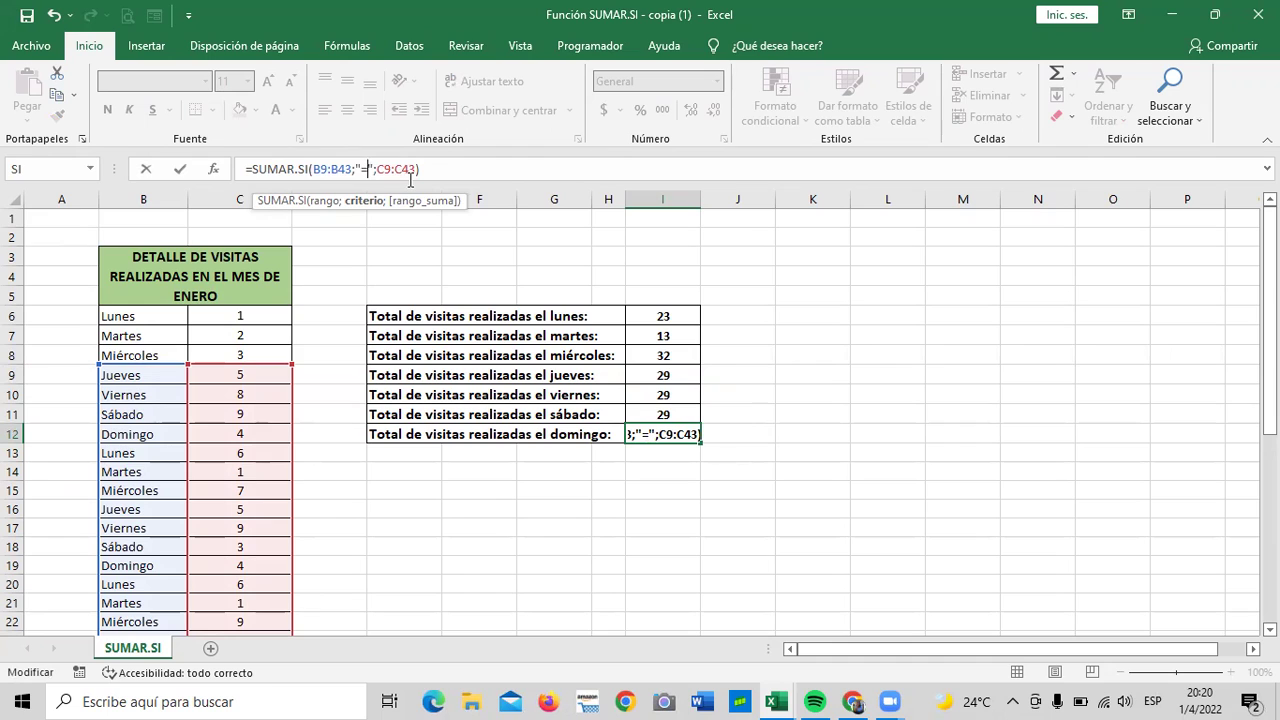
{"action": "type", "text": "domingo"}
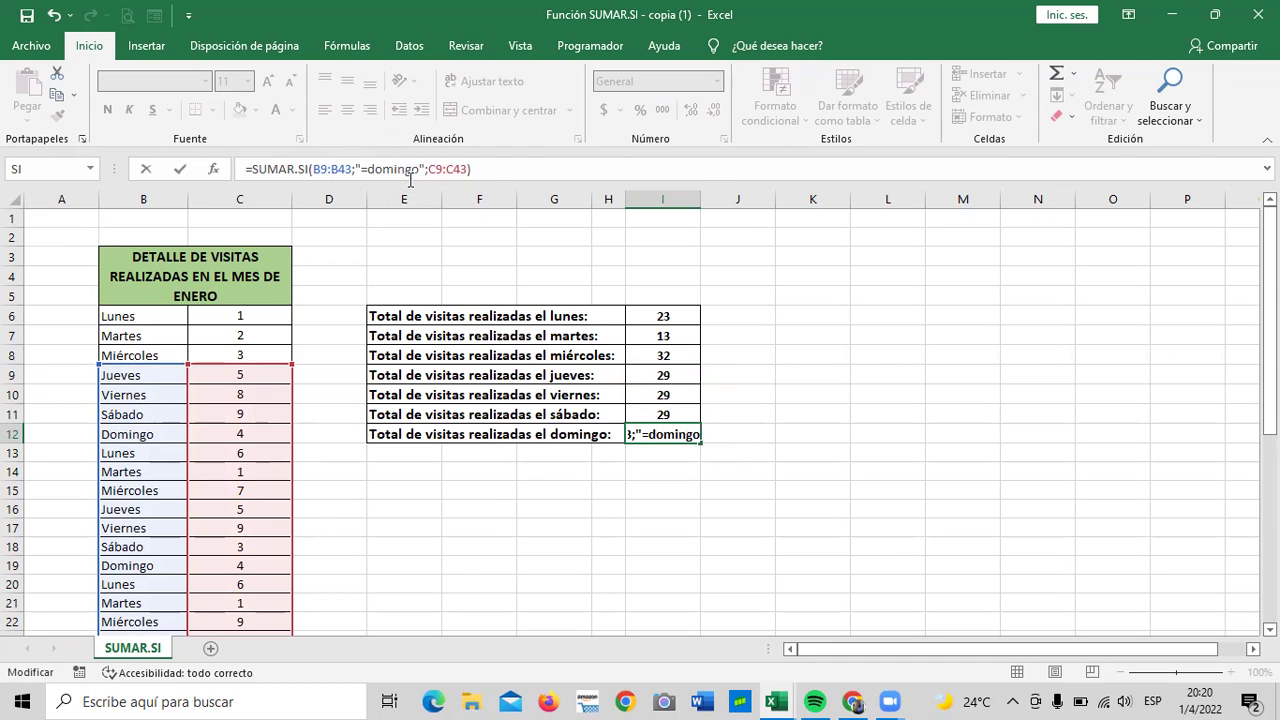
{"action": "key", "text": "Return"}
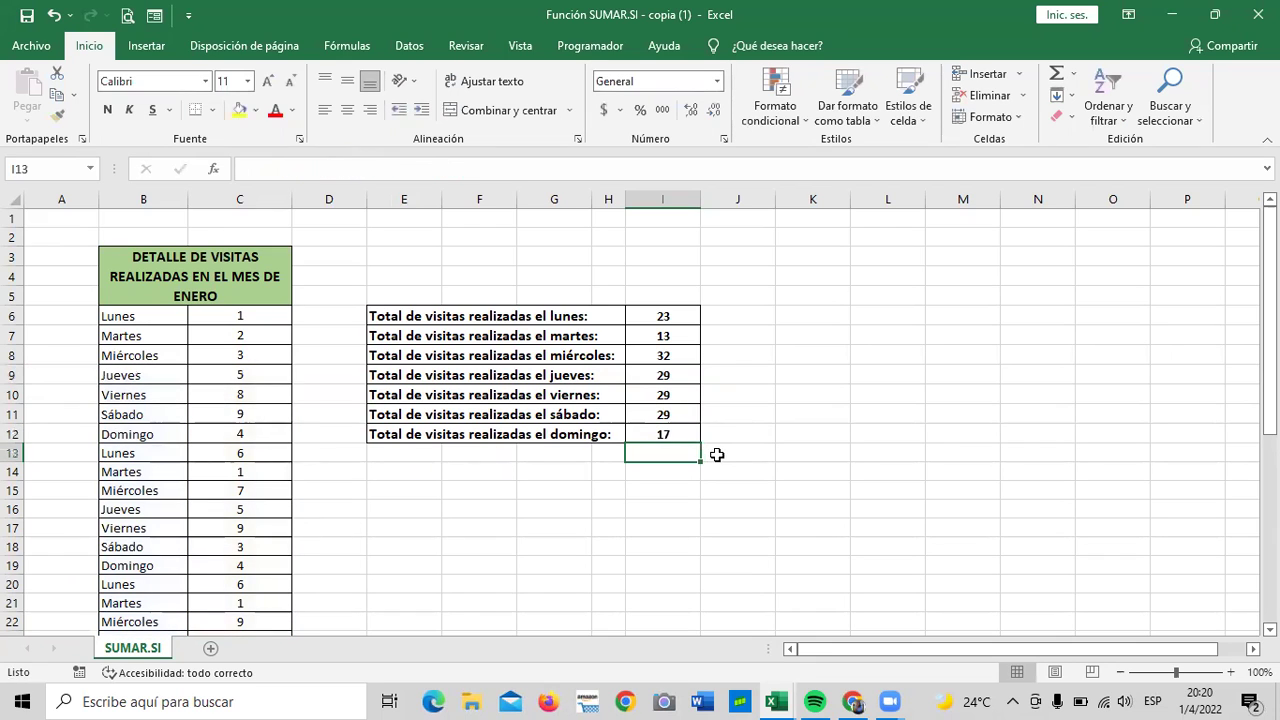
{"action": "left_click", "coordinate": [669, 430]}
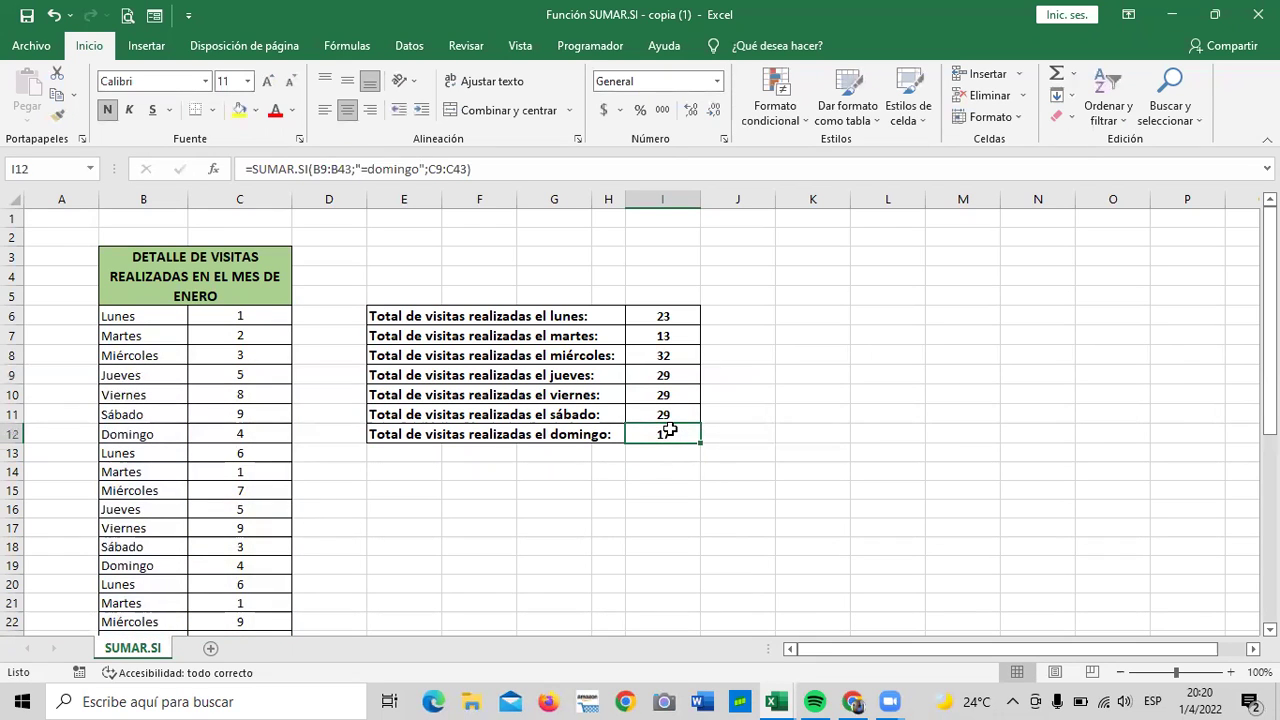
Step: Change I10's criterion from jueves to viernes so Friday totals 25
{"action": "left_click", "coordinate": [665, 378]}
{"action": "left_click", "coordinate": [664, 396]}
{"action": "left_click", "coordinate": [405, 169]}
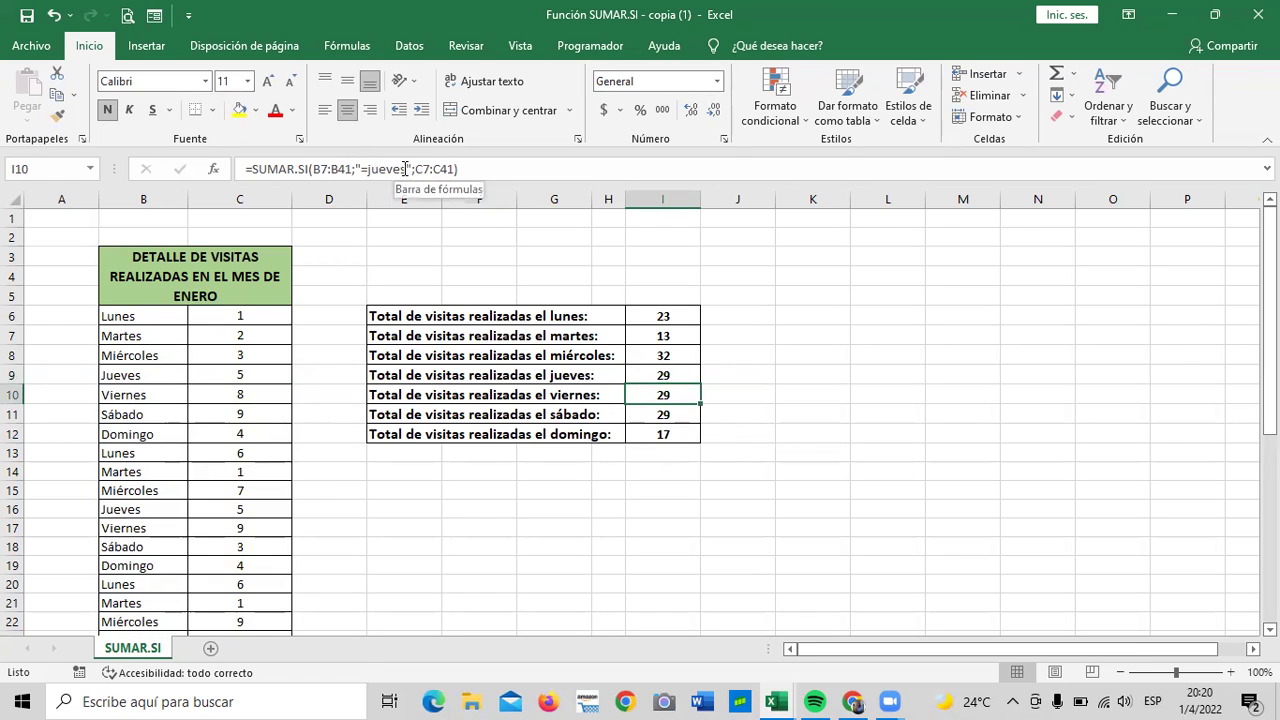
{"action": "key", "text": "BackSpace"}
{"action": "key", "text": "BackSpace"}
{"action": "key", "text": "BackSpace"}
{"action": "key", "text": "BackSpace"}
{"action": "key", "text": "BackSpace"}
{"action": "key", "text": "BackSpace"}
{"action": "type", "text": "viernes"}
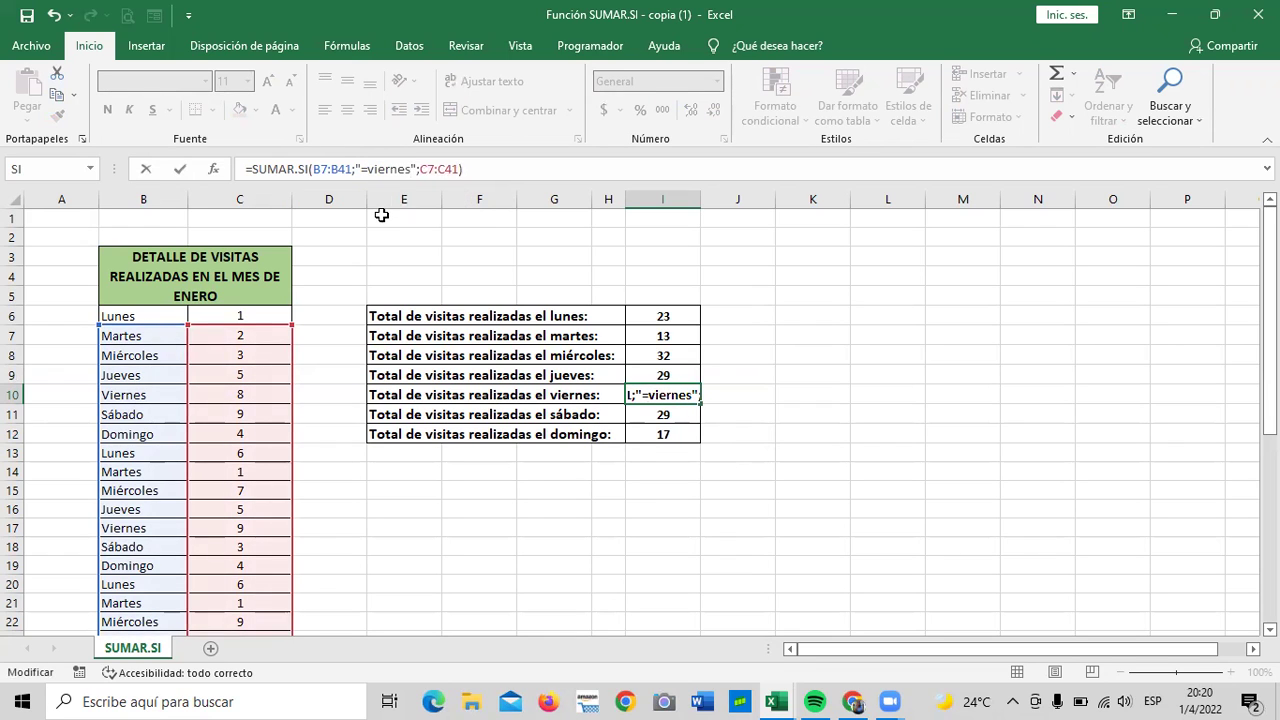
{"action": "key", "text": "Return"}
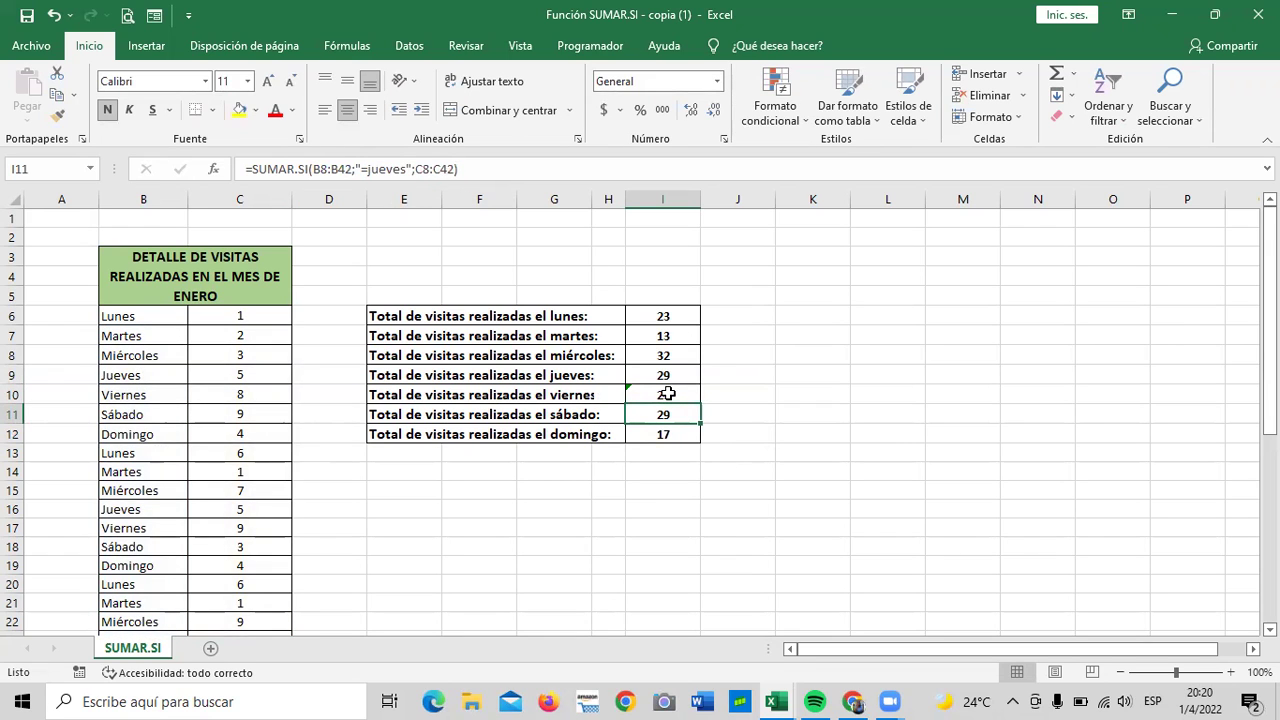
Step: Check the Thursday, Friday and Saturday formulas in I9, I10 and I11
{"action": "left_click", "coordinate": [667, 394]}
{"action": "left_click", "coordinate": [680, 376]}
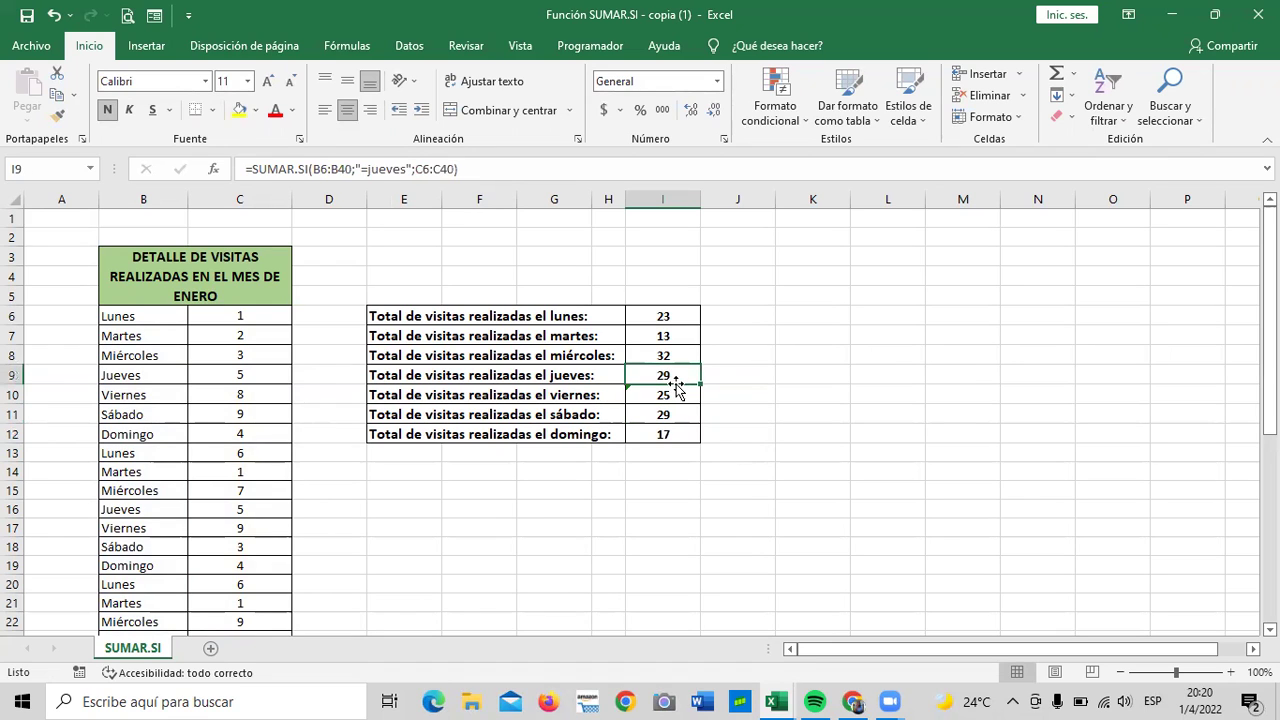
{"action": "left_click", "coordinate": [674, 394]}
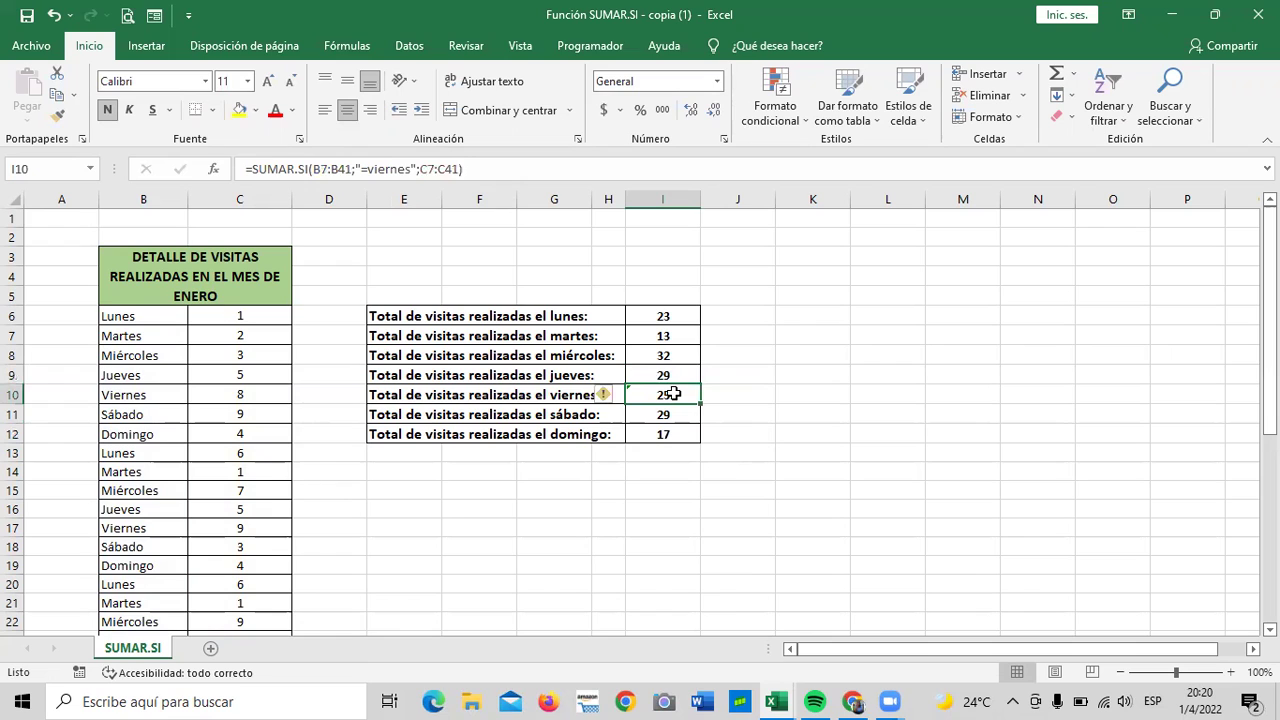
{"action": "left_click", "coordinate": [666, 415]}
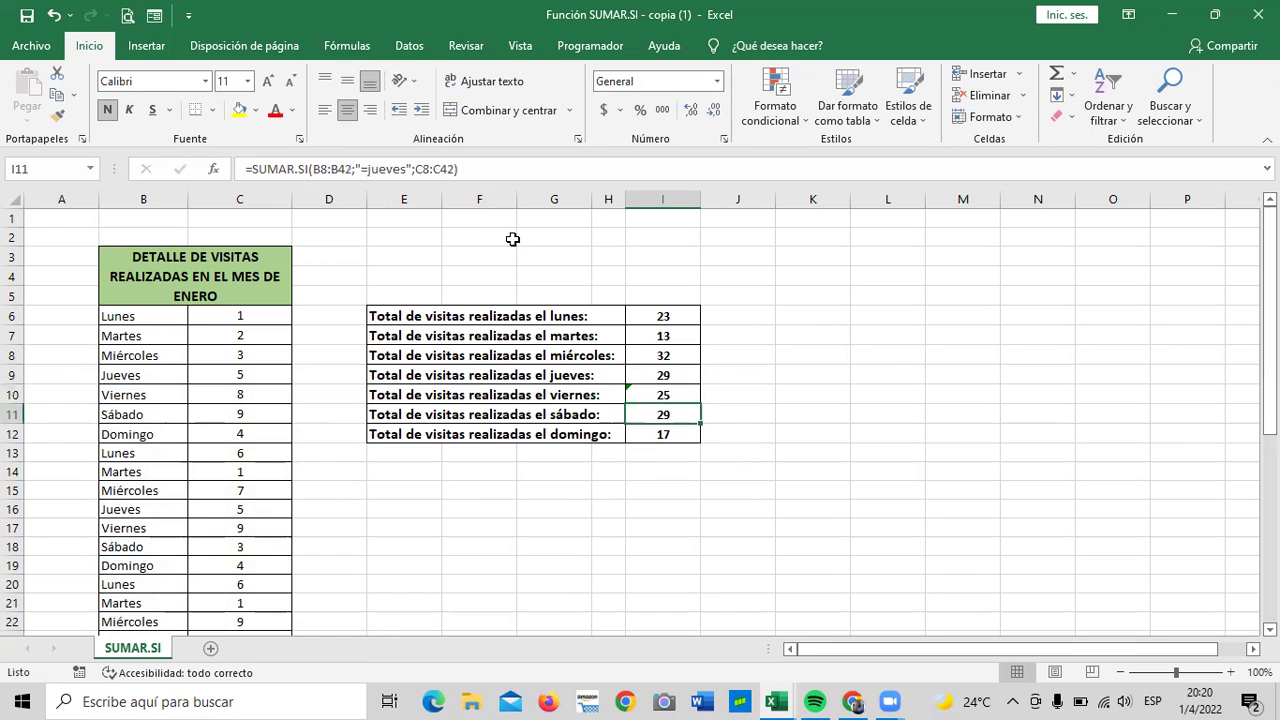
Step: Replace jueves with "s?bado" in I11's criterion so Saturday totals 20
{"action": "left_click", "coordinate": [408, 170]}
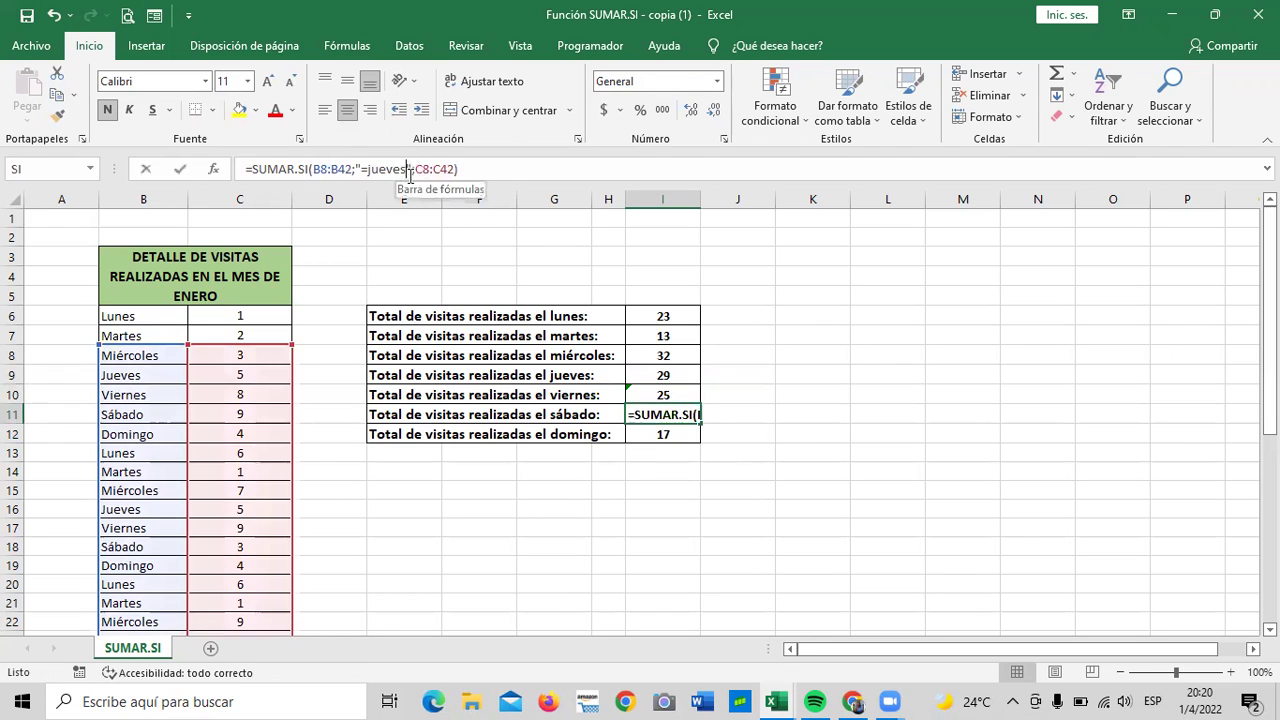
{"action": "key", "text": "BackSpace"}
{"action": "key", "text": "BackSpace"}
{"action": "key", "text": "BackSpace"}
{"action": "key", "text": "BackSpace"}
{"action": "key", "text": "BackSpace"}
{"action": "key", "text": "BackSpace"}
{"action": "type", "text": "s"}
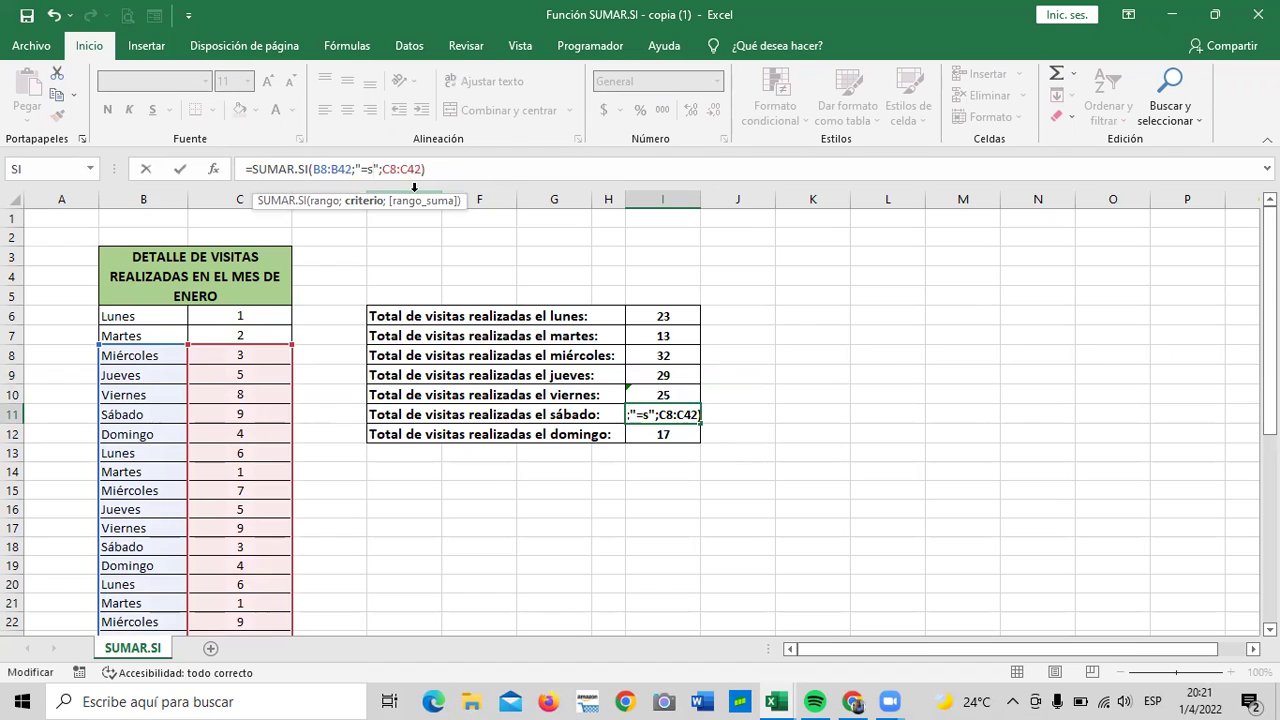
{"action": "type", "text": "?bado"}
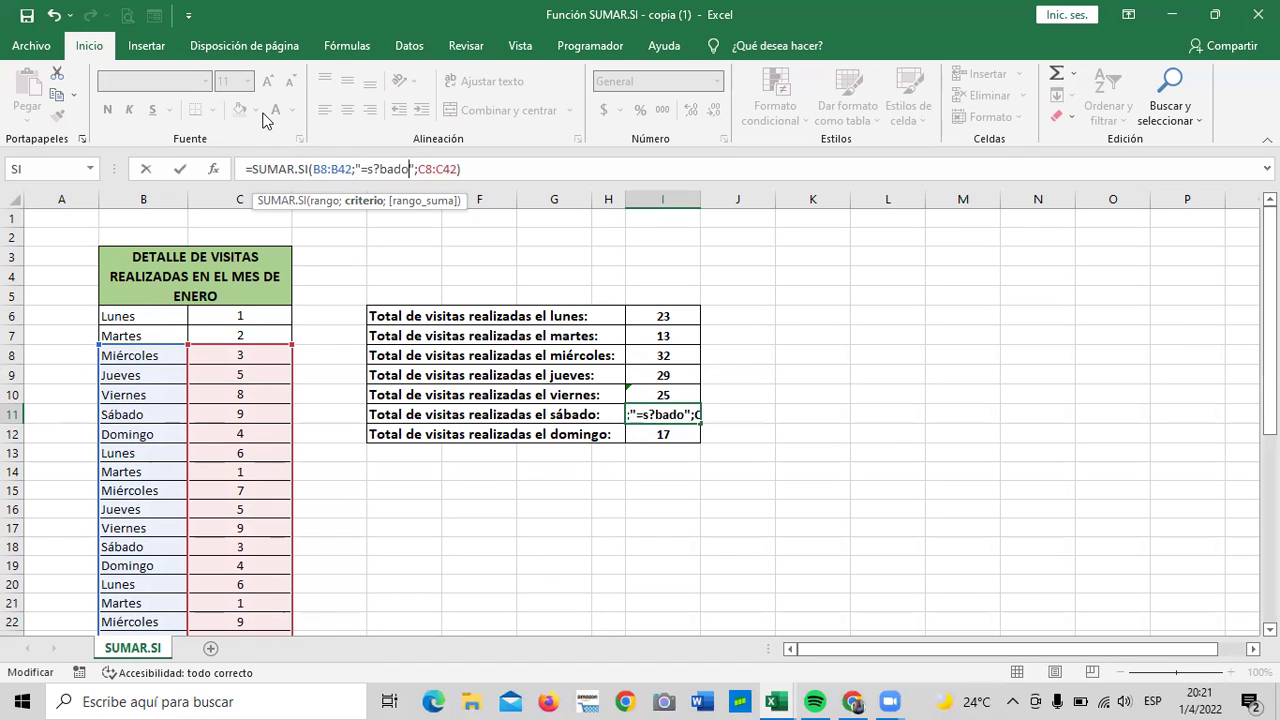
{"action": "key", "text": "Return"}
{"action": "left_click", "coordinate": [760, 468]}
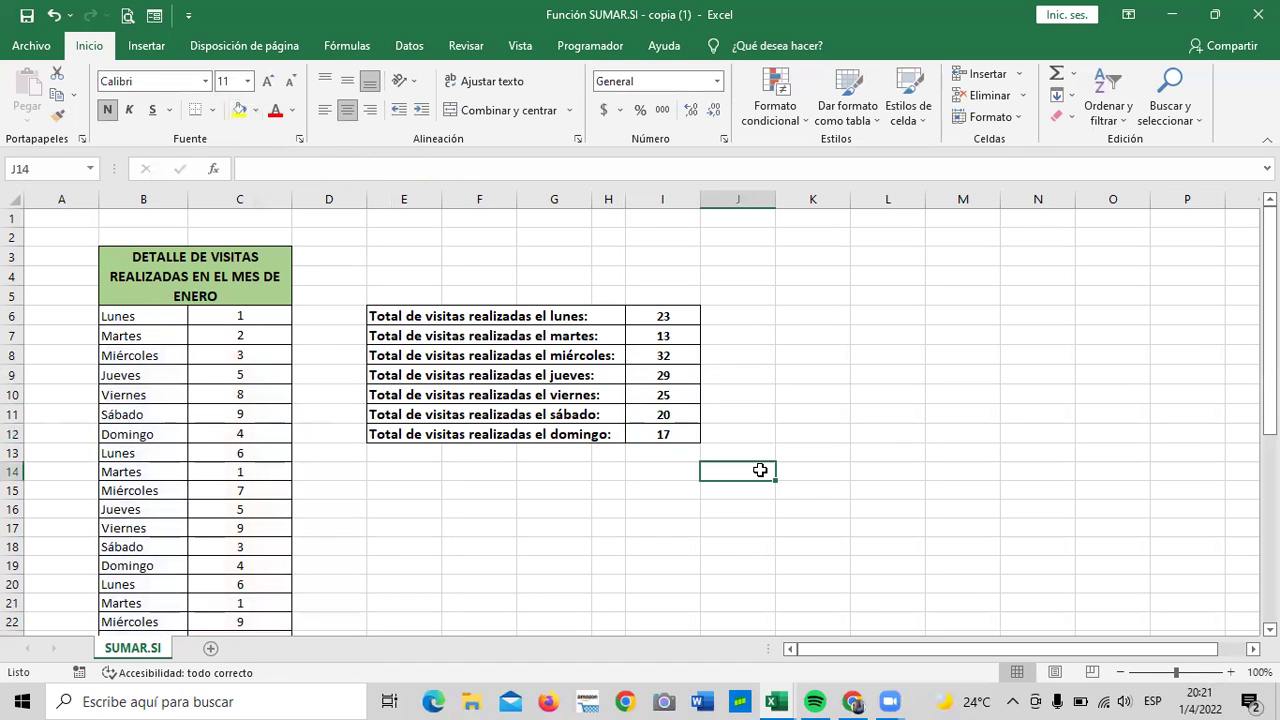
Step: Review the lunes through domingo total formulas in I6:I12
{"action": "left_click", "coordinate": [664, 320]}
{"action": "left_click", "coordinate": [662, 336]}
{"action": "left_click", "coordinate": [651, 350]}
{"action": "left_click", "coordinate": [652, 376]}
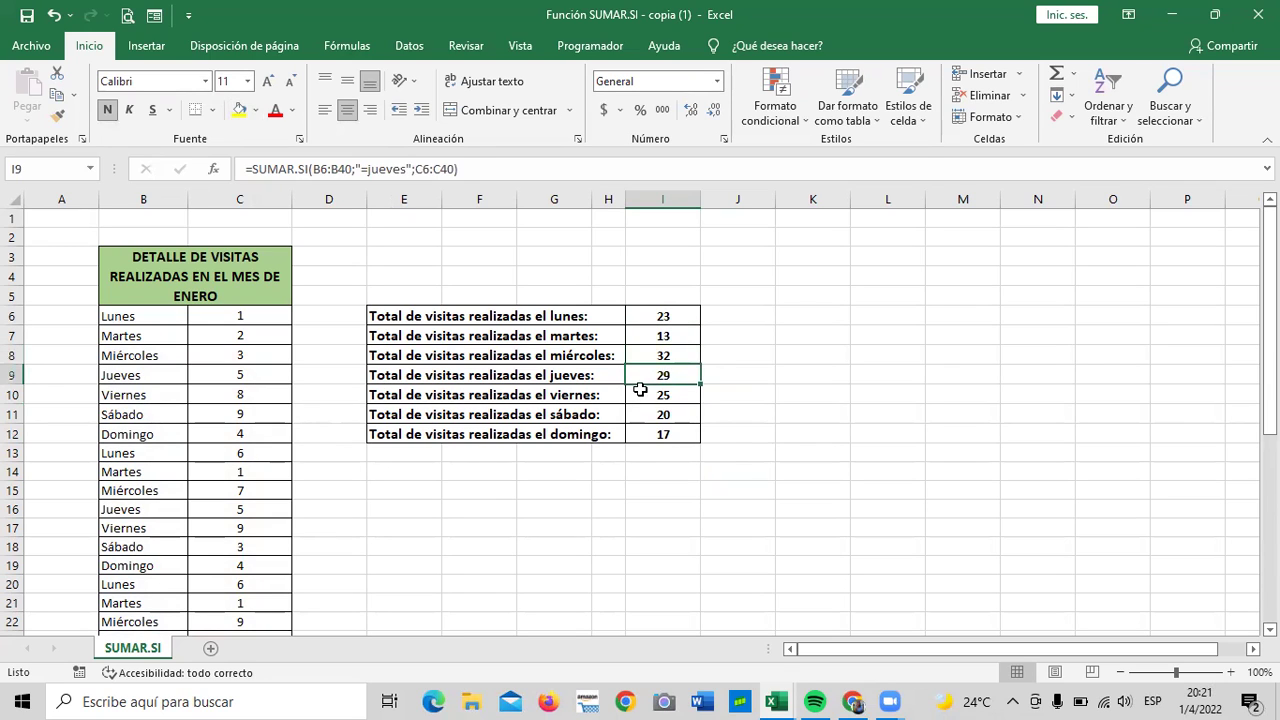
{"action": "left_click", "coordinate": [643, 398]}
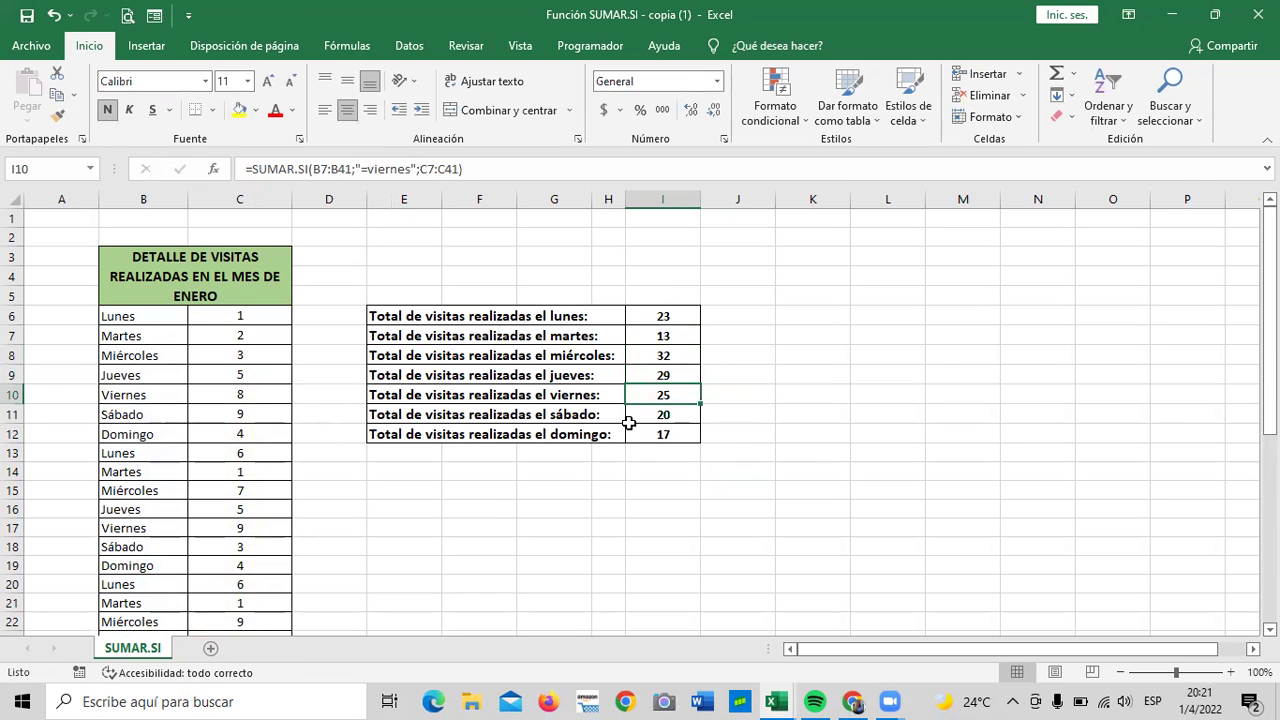
{"action": "left_click", "coordinate": [646, 434]}
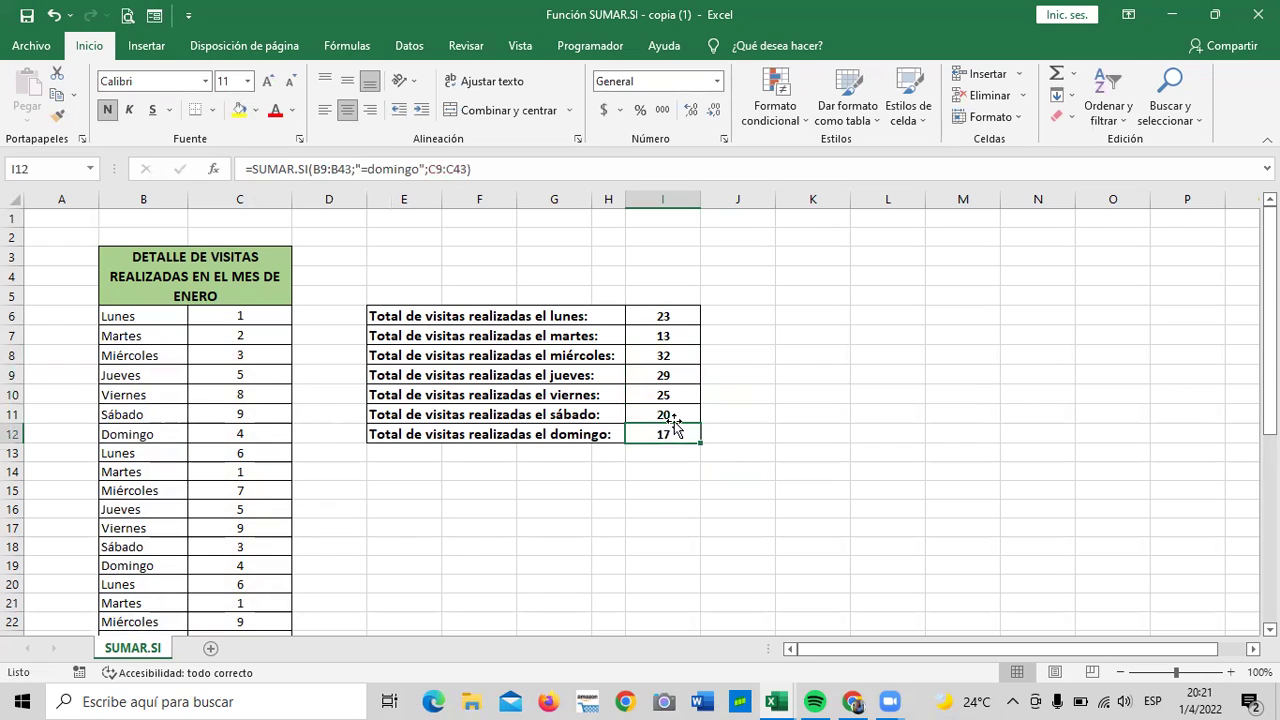
{"action": "left_click", "coordinate": [649, 413]}
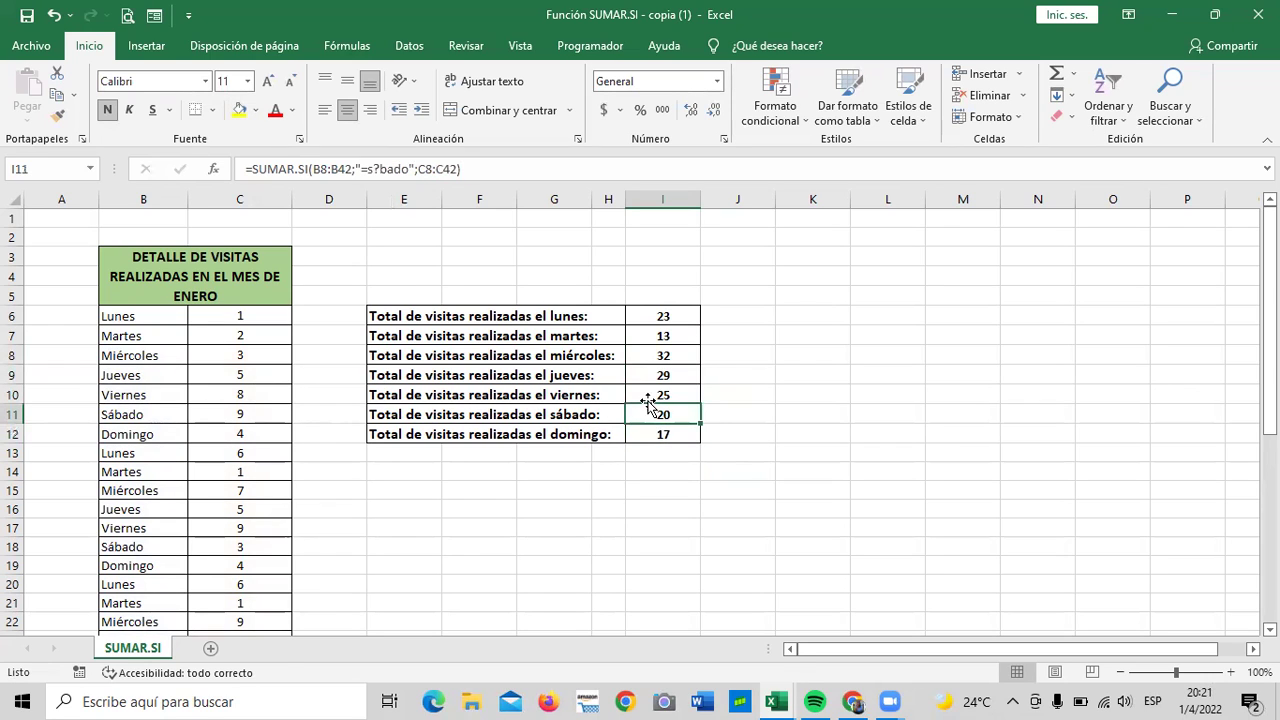
{"action": "left_click", "coordinate": [650, 432]}
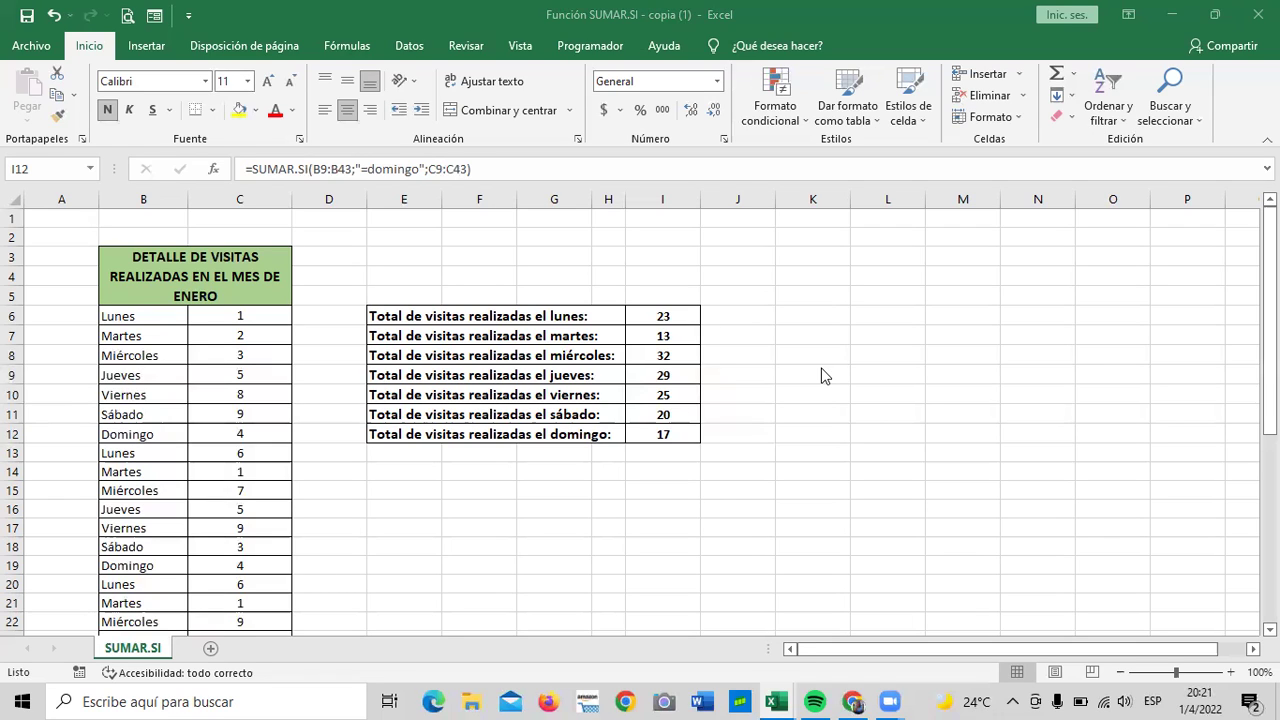
{"action": "left_click", "coordinate": [651, 316]}
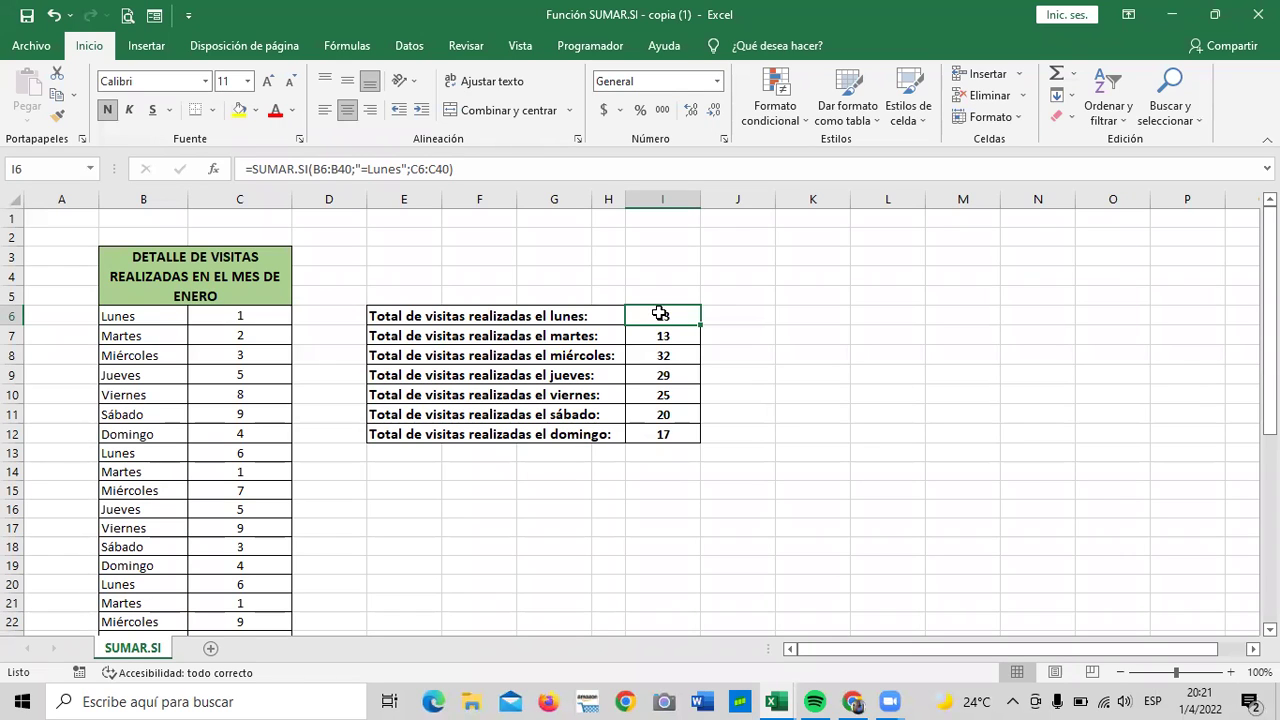
Step: Replace the wildcard in I8's criterion with 'e' so it reads "=miercoles"
{"action": "left_click", "coordinate": [668, 354]}
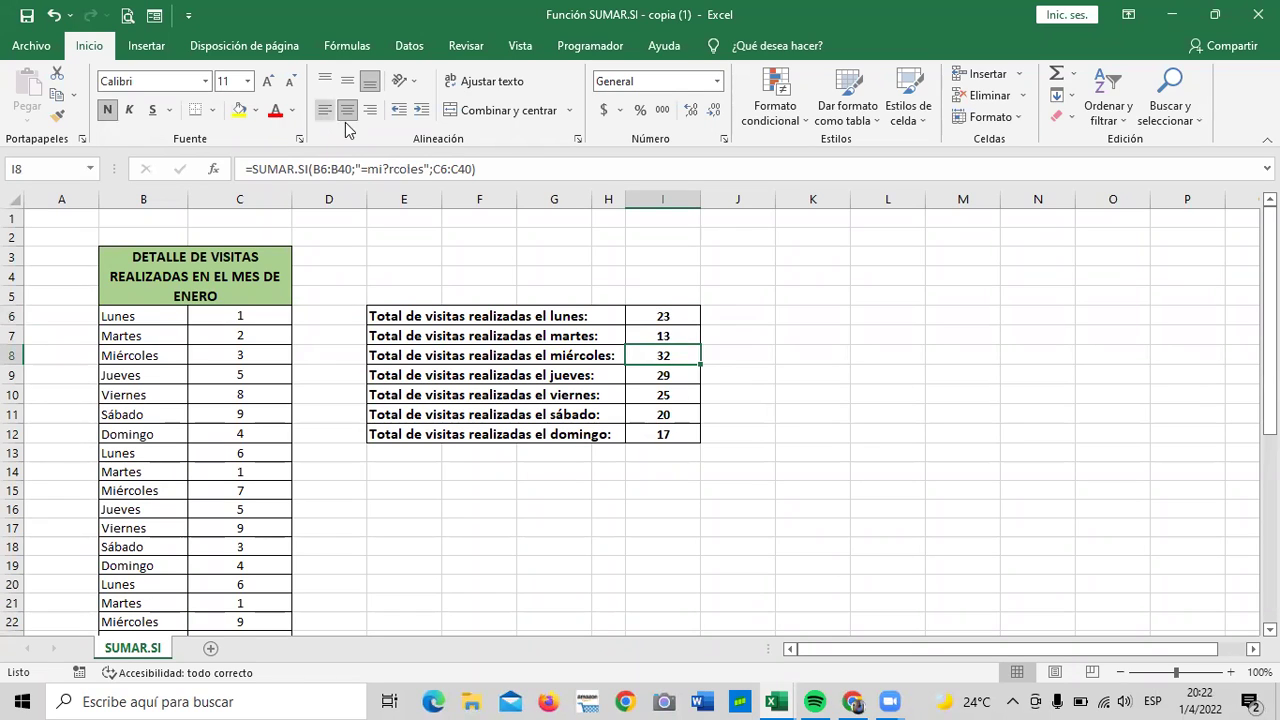
{"action": "left_click", "coordinate": [390, 169]}
{"action": "key", "text": "BackSpace"}
{"action": "type", "text": "e"}
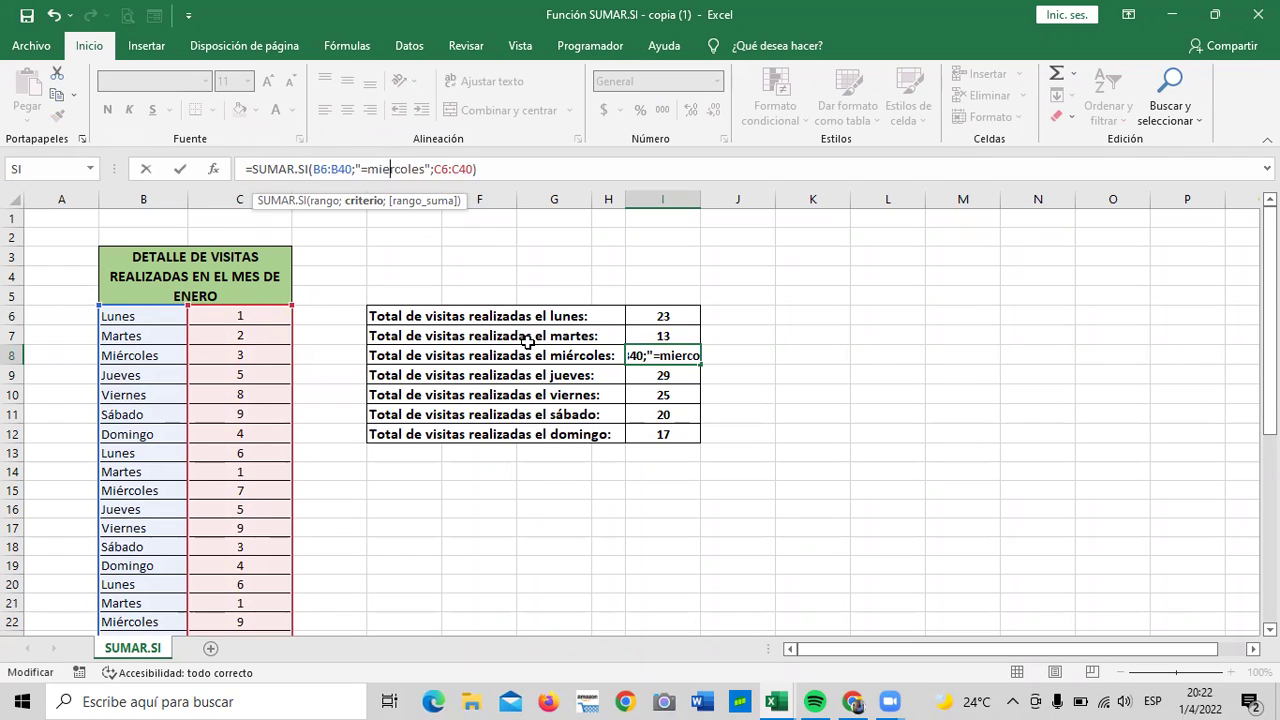
Step: Commit I8's "=miercoles" criterion, which returns 0 for Wednesday
{"action": "left_click", "coordinate": [605, 172]}
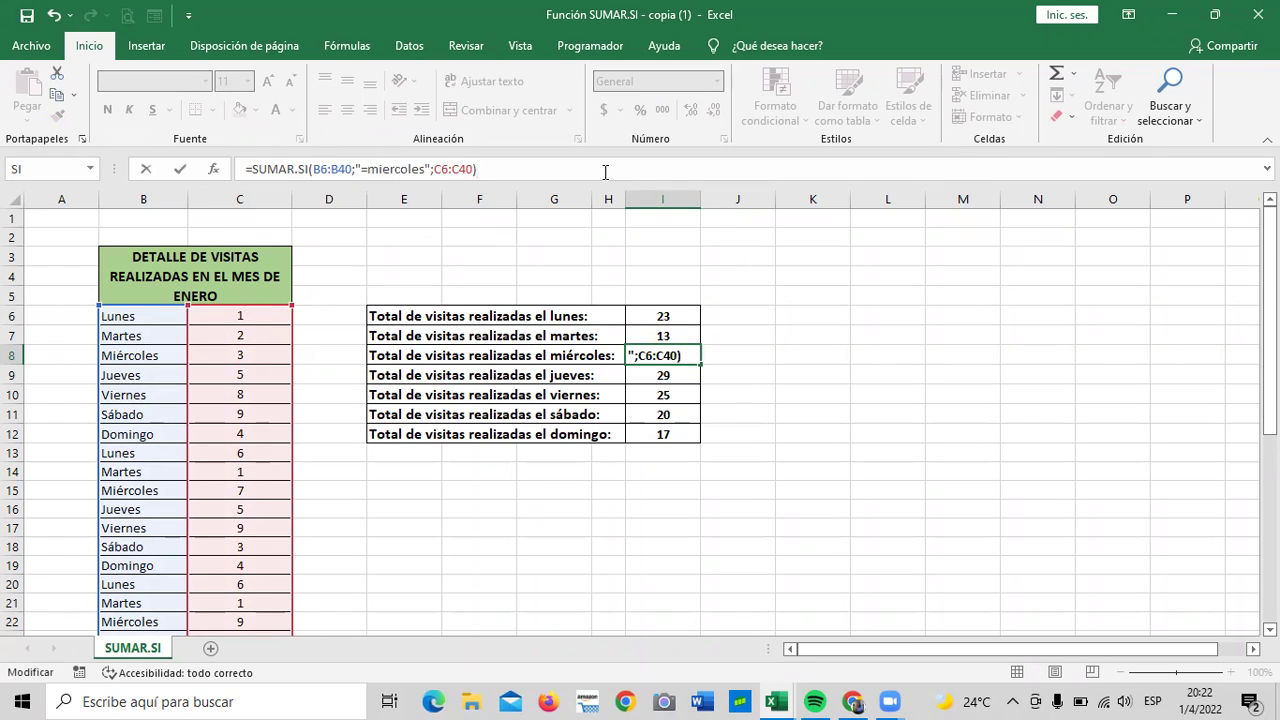
{"action": "key", "text": "Return"}
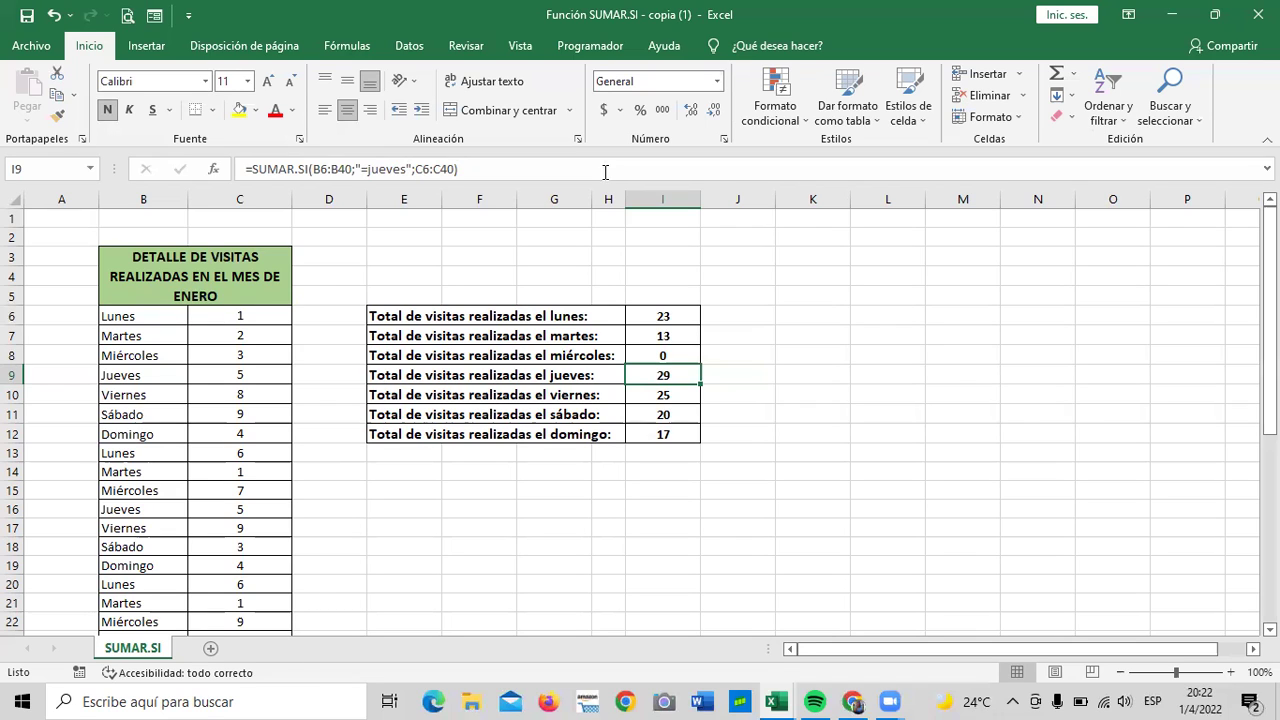
{"action": "left_click", "coordinate": [787, 468]}
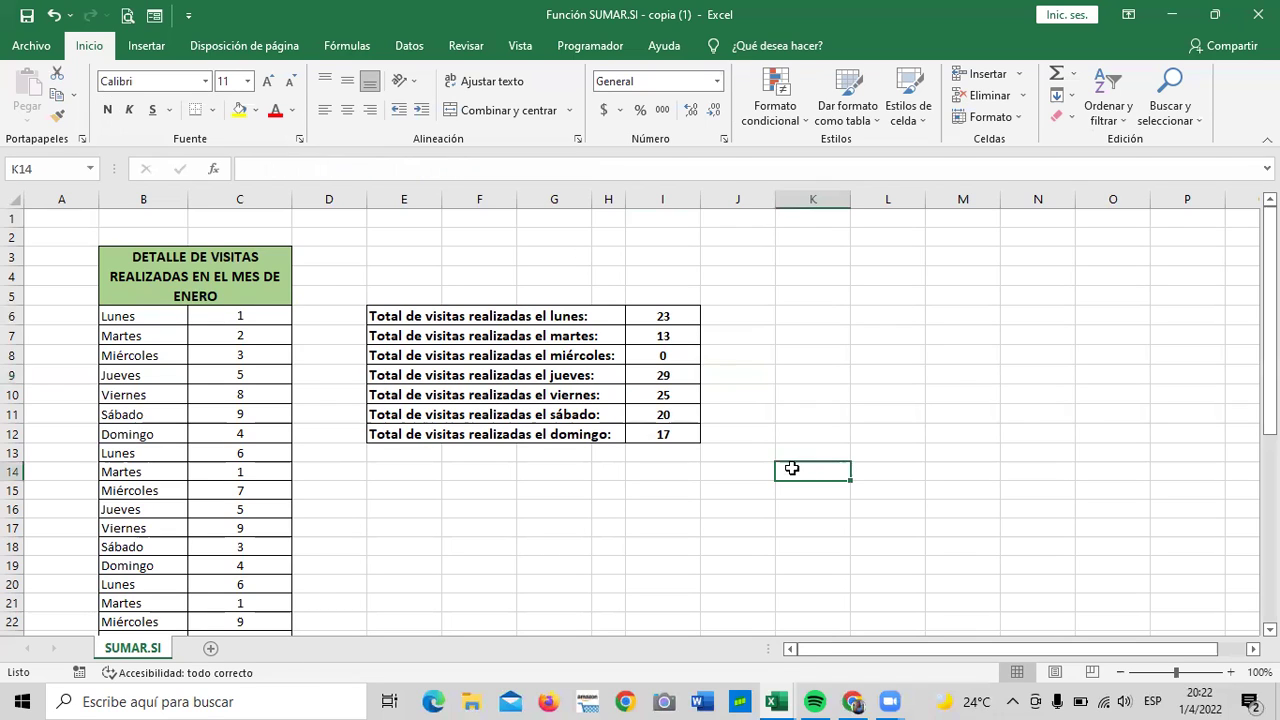
Step: Restore I8's criterion to "=mi?rcoles" so Wednesday totals 32 again
{"action": "left_click", "coordinate": [651, 355]}
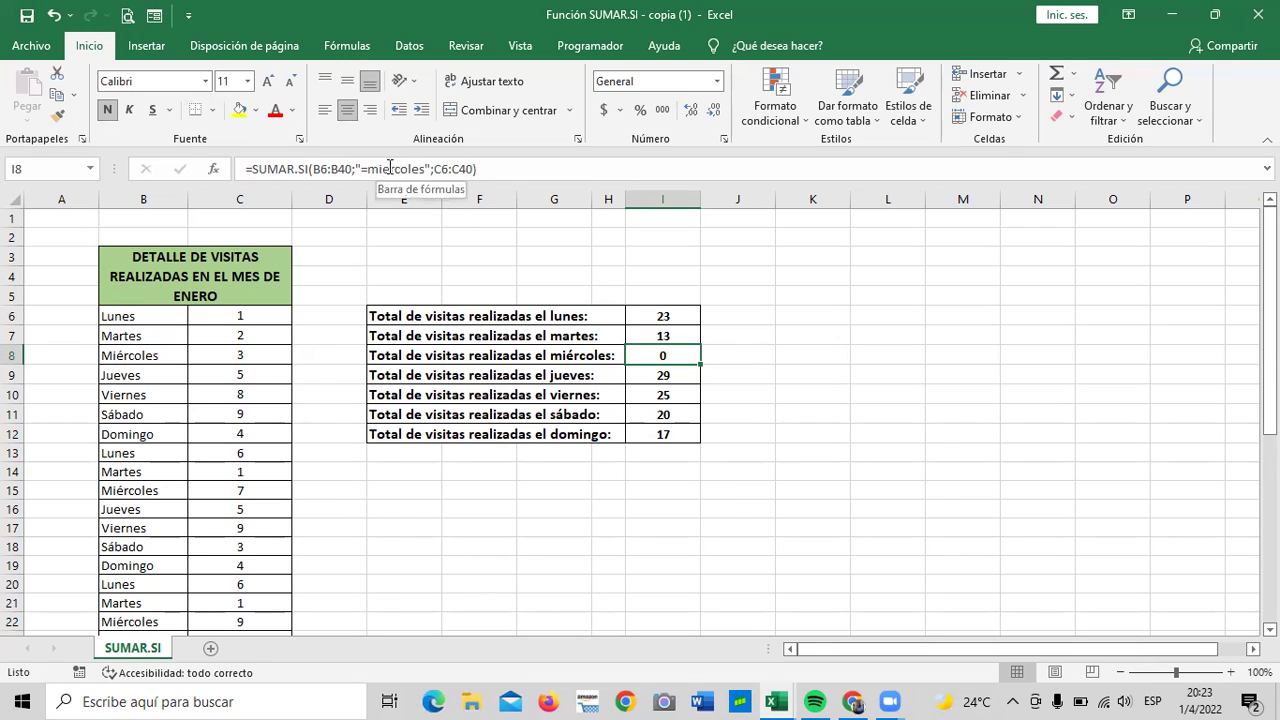
{"action": "left_click", "coordinate": [392, 169]}
{"action": "key", "text": "BackSpace"}
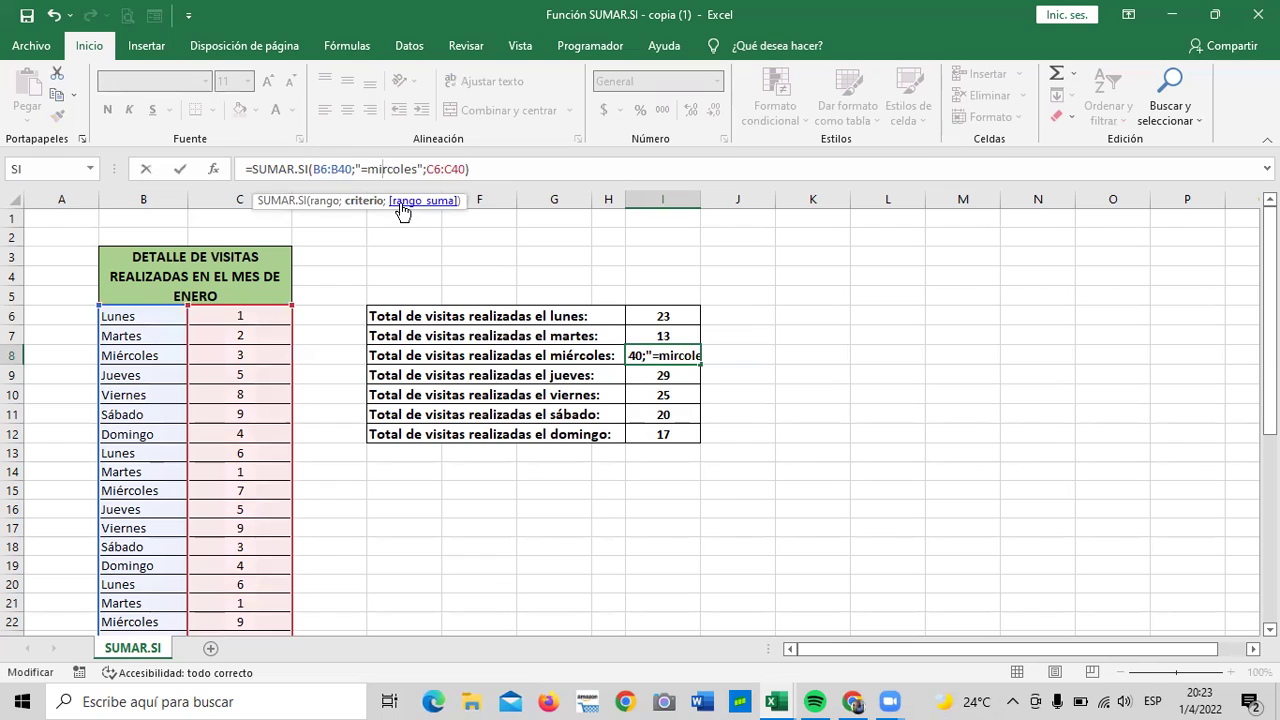
{"action": "type", "text": "?"}
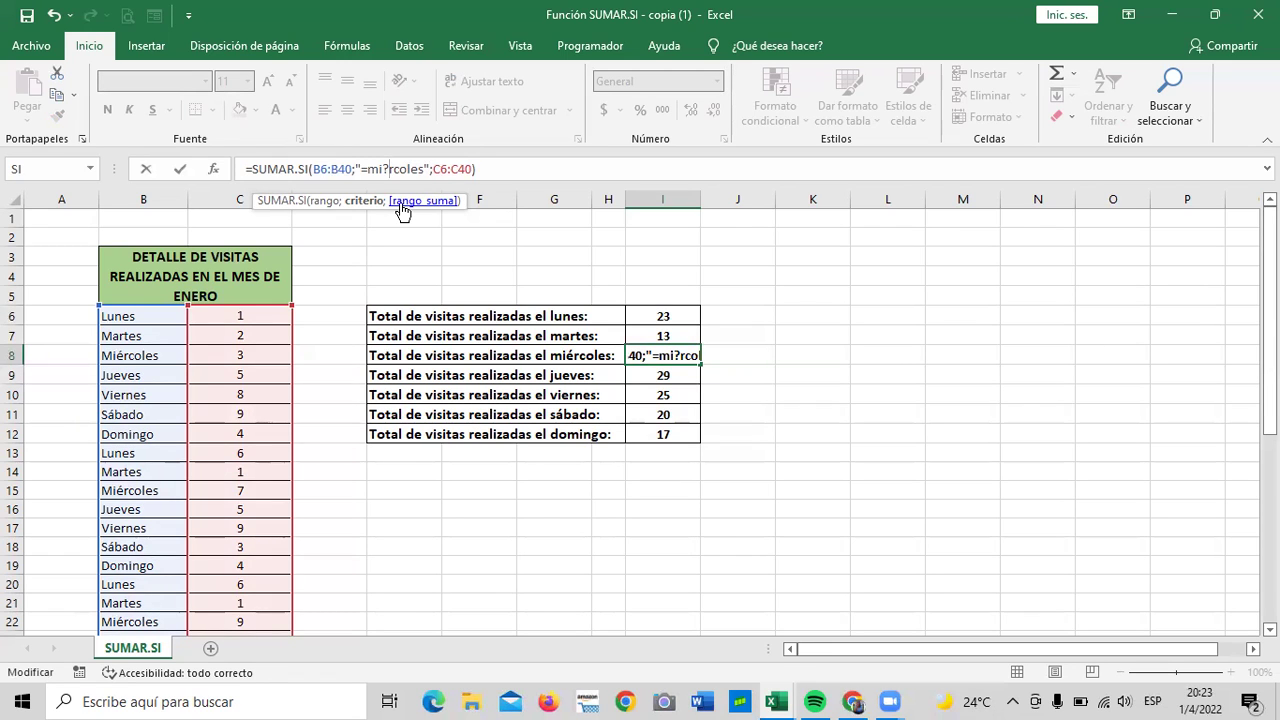
{"action": "key", "text": "Return"}
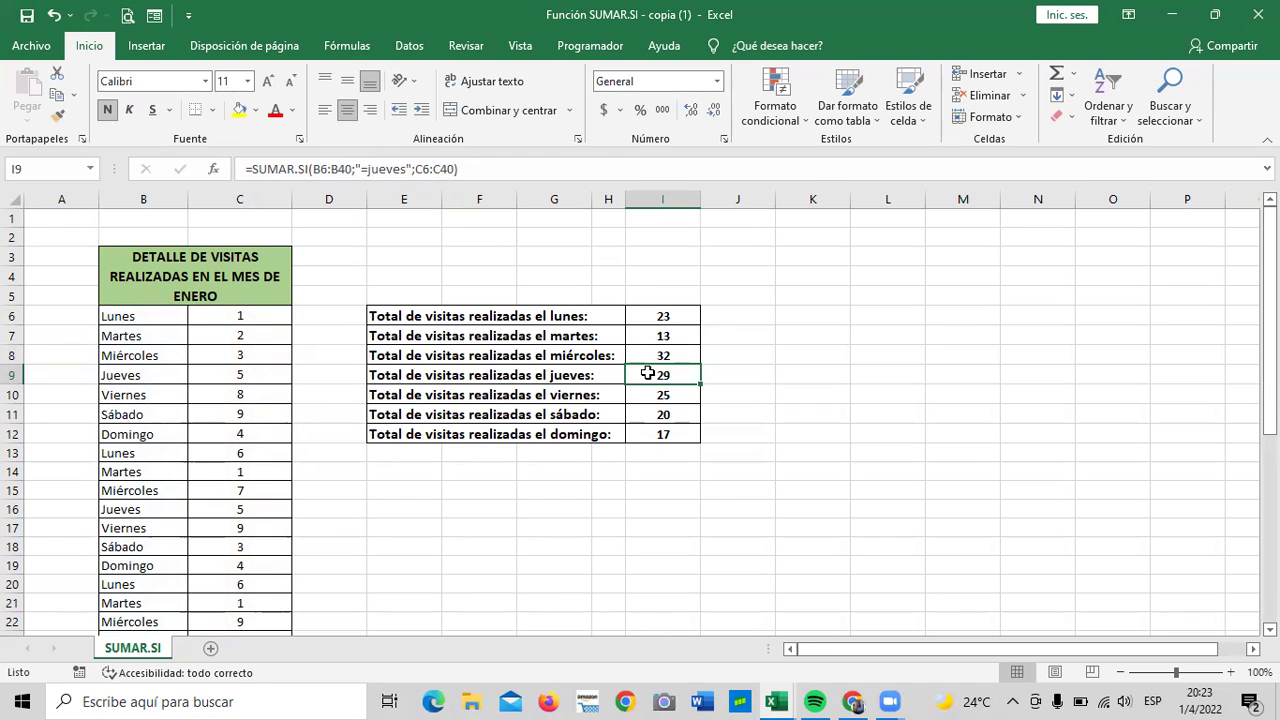
{"action": "left_click", "coordinate": [646, 415]}
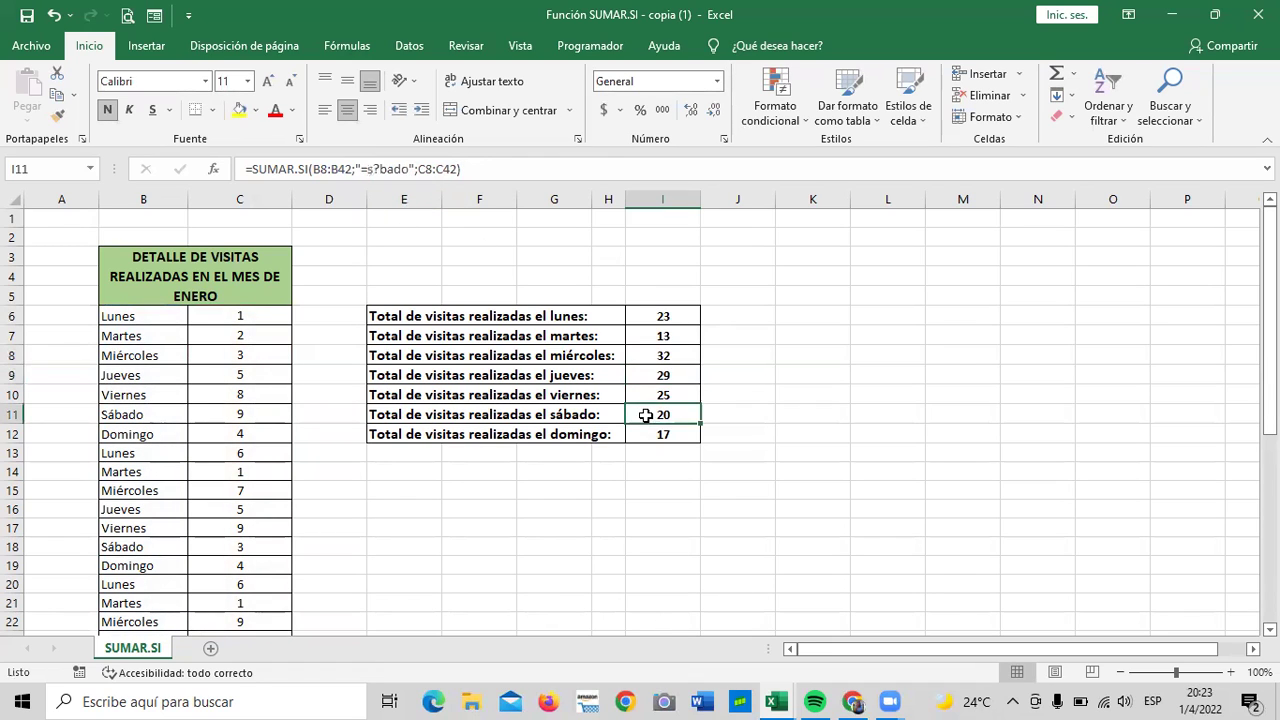
{"action": "left_click", "coordinate": [764, 442]}
{"action": "left_click", "coordinate": [666, 432]}
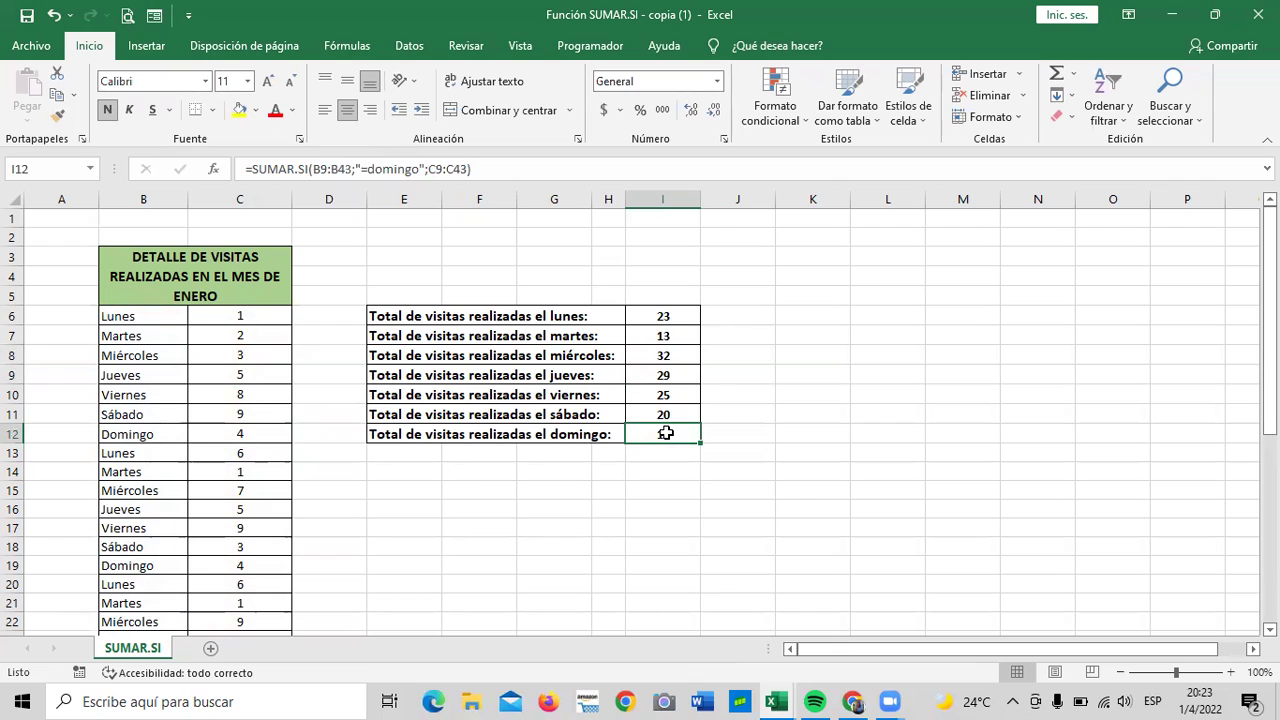
{"action": "left_click", "coordinate": [692, 394]}
{"action": "left_click", "coordinate": [668, 416]}
{"action": "left_click", "coordinate": [662, 431]}
{"action": "left_click", "coordinate": [751, 434]}
{"action": "left_click", "coordinate": [542, 568]}
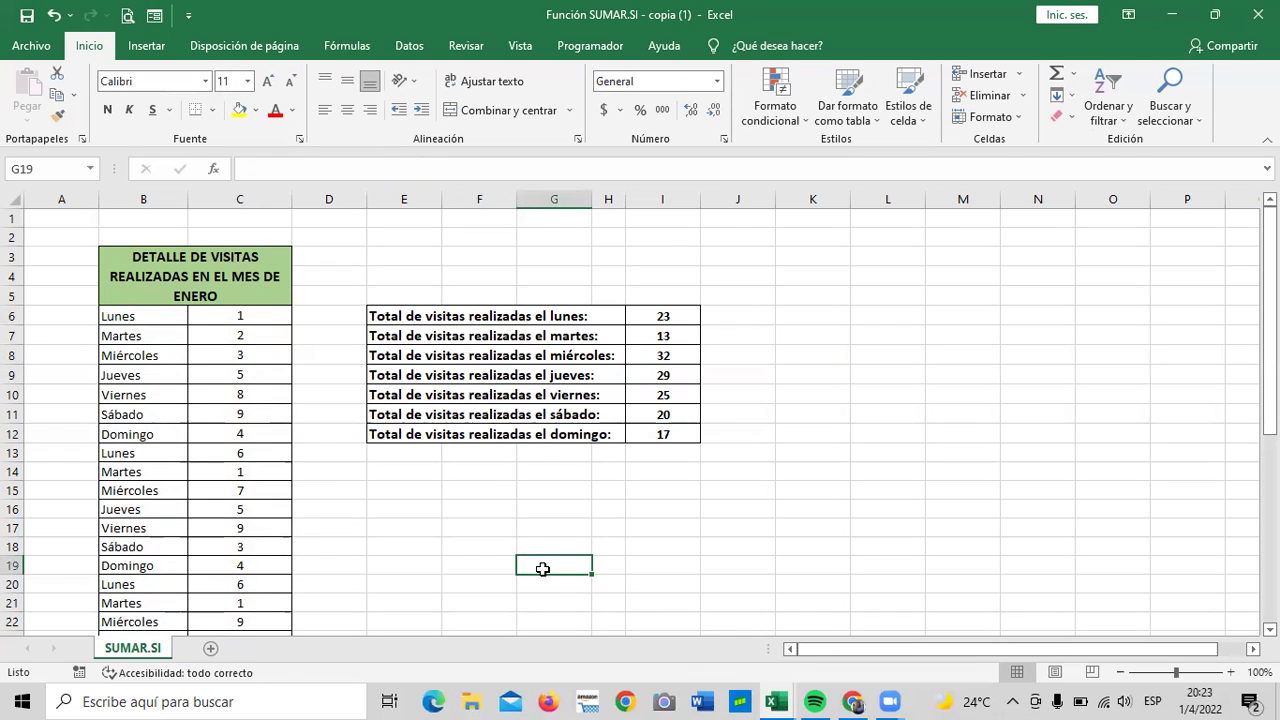
{"action": "left_click", "coordinate": [541, 470]}
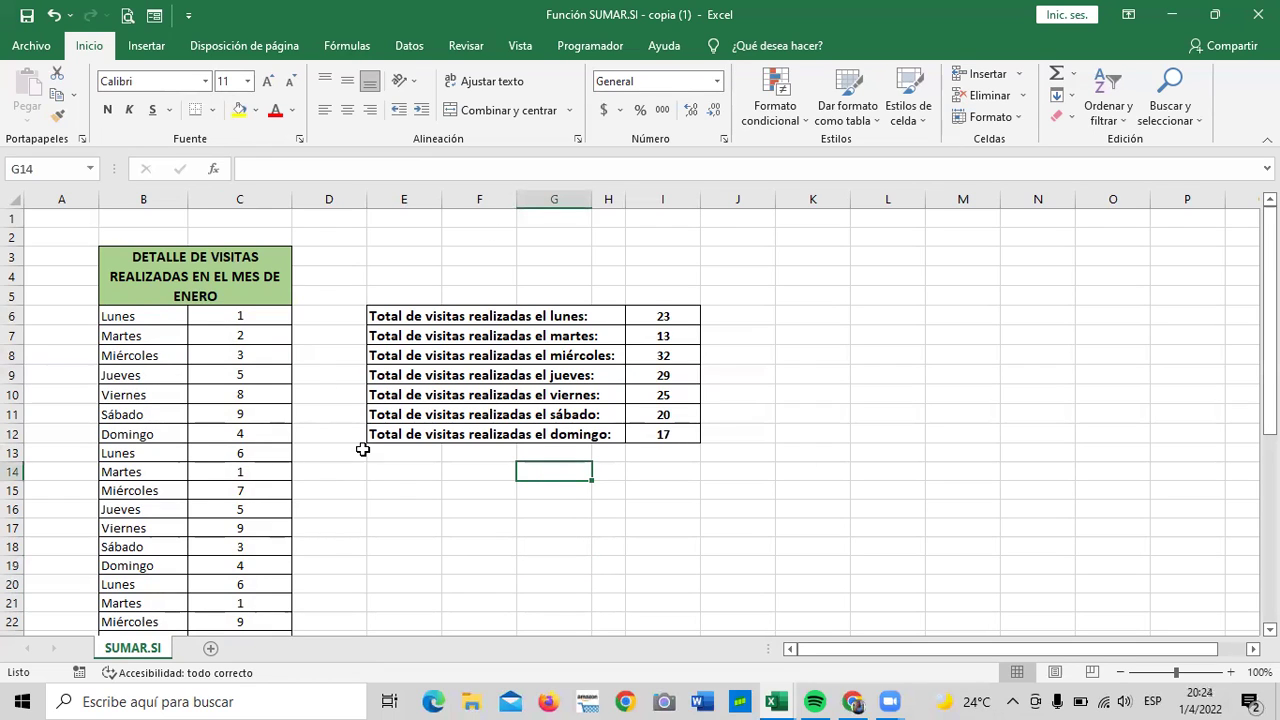
{"action": "left_click", "coordinate": [212, 620]}
{"action": "left_click", "coordinate": [380, 586]}
{"action": "left_click", "coordinate": [651, 318]}
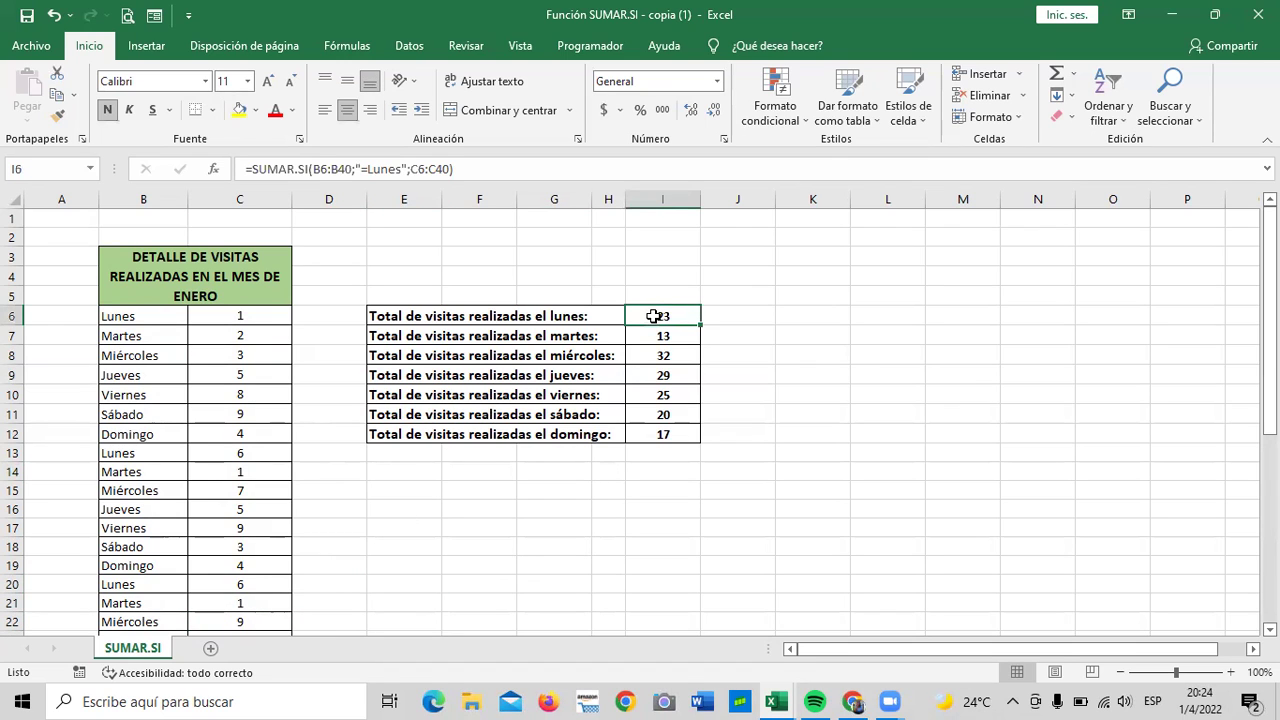
{"action": "left_click", "coordinate": [500, 164]}
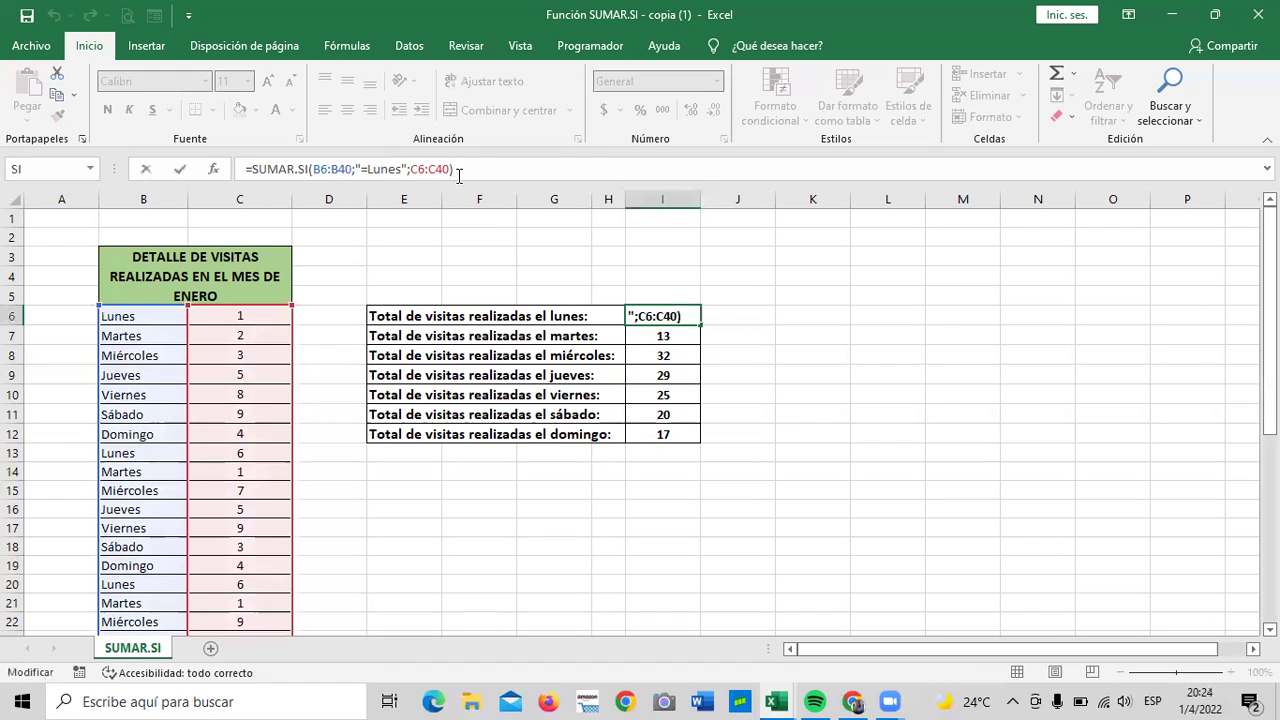
{"action": "key", "text": "Return"}
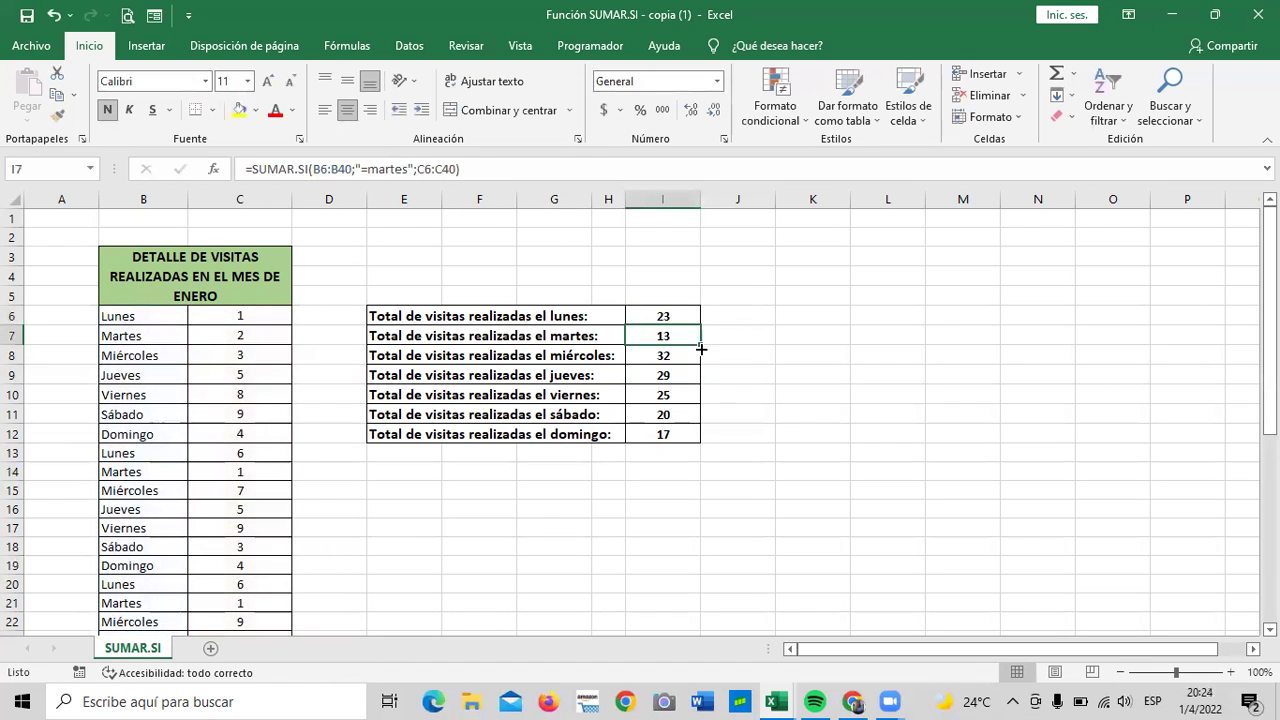
{"action": "left_click", "coordinate": [750, 388]}
{"action": "left_click", "coordinate": [677, 492]}
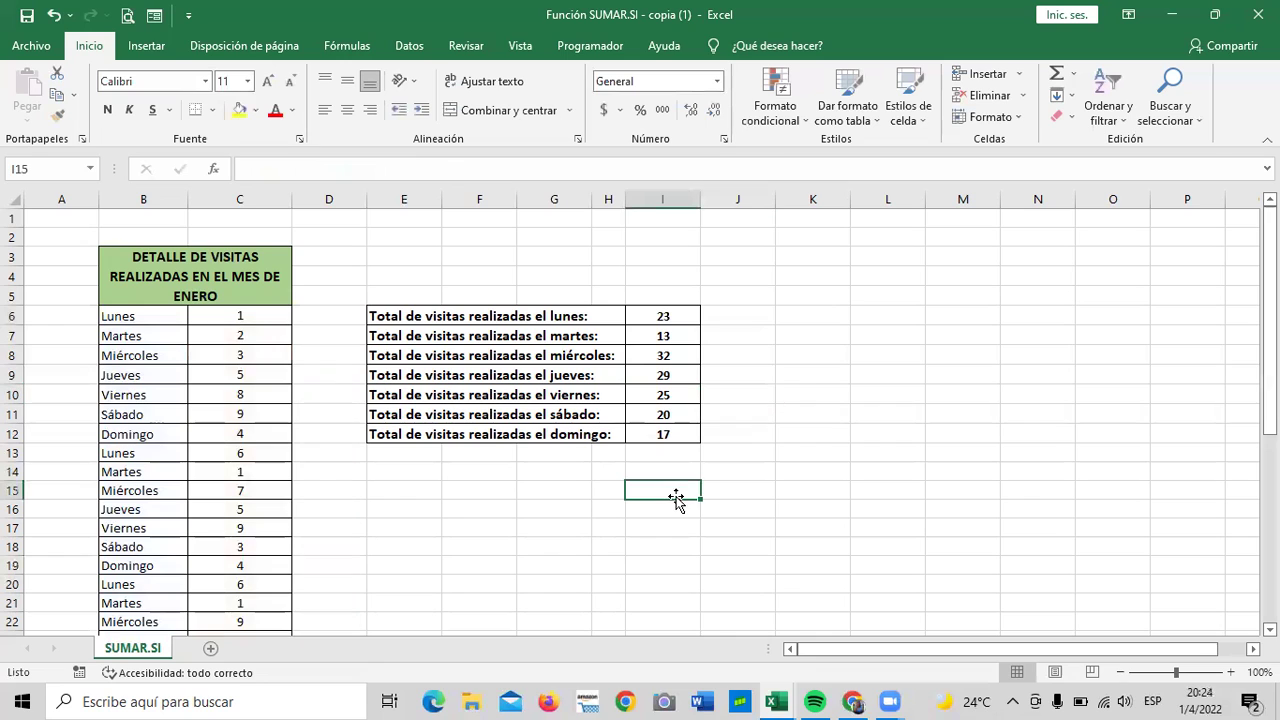
{"action": "left_click", "coordinate": [663, 315]}
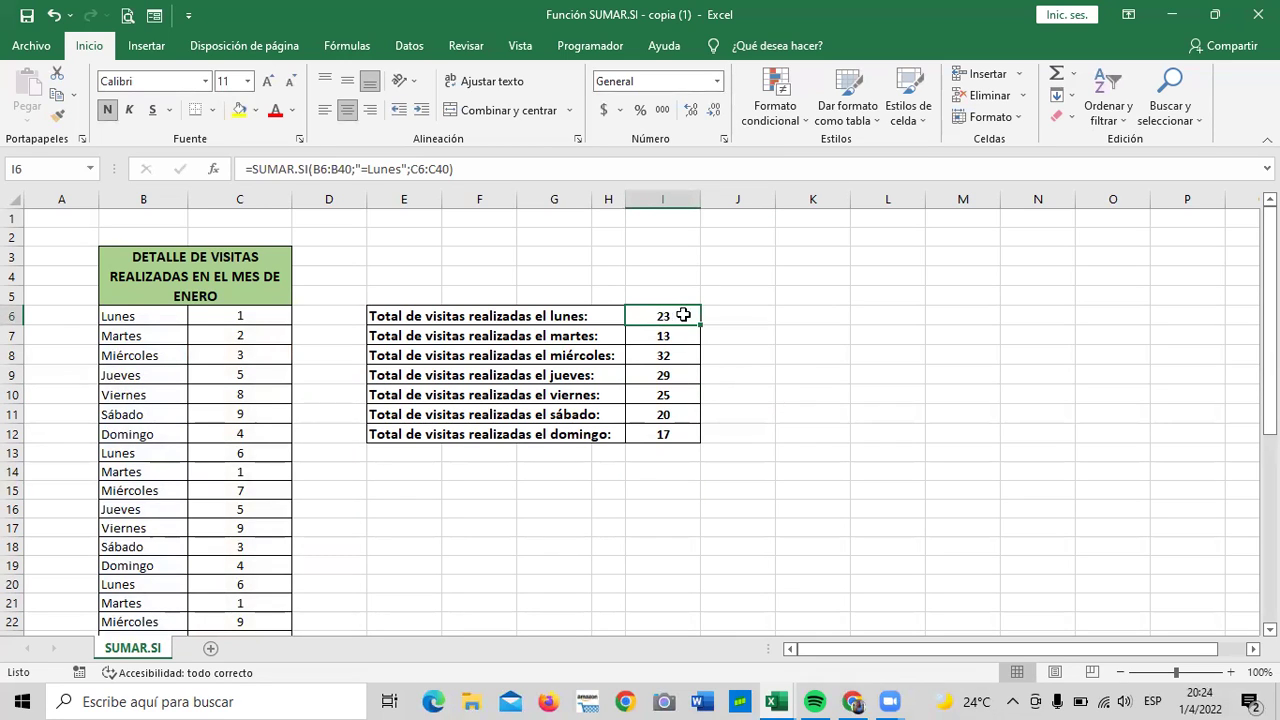
{"action": "left_click", "coordinate": [833, 435]}
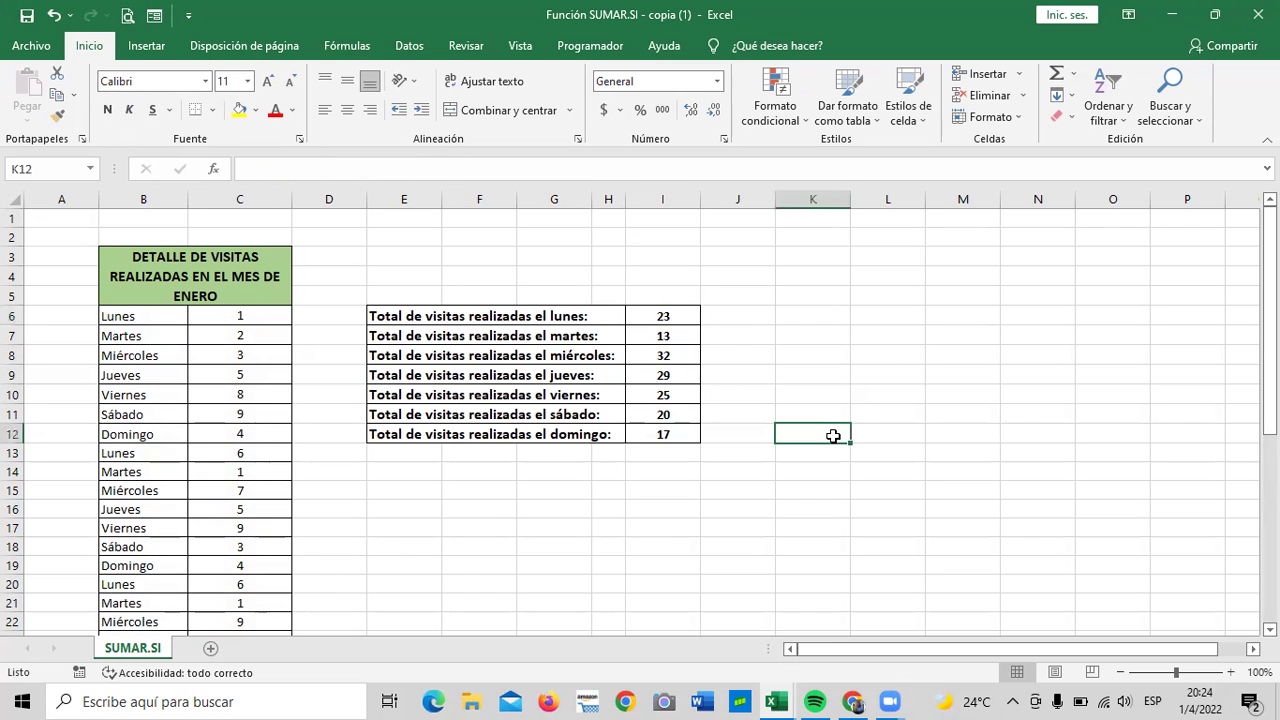
{"action": "left_click", "coordinate": [655, 313]}
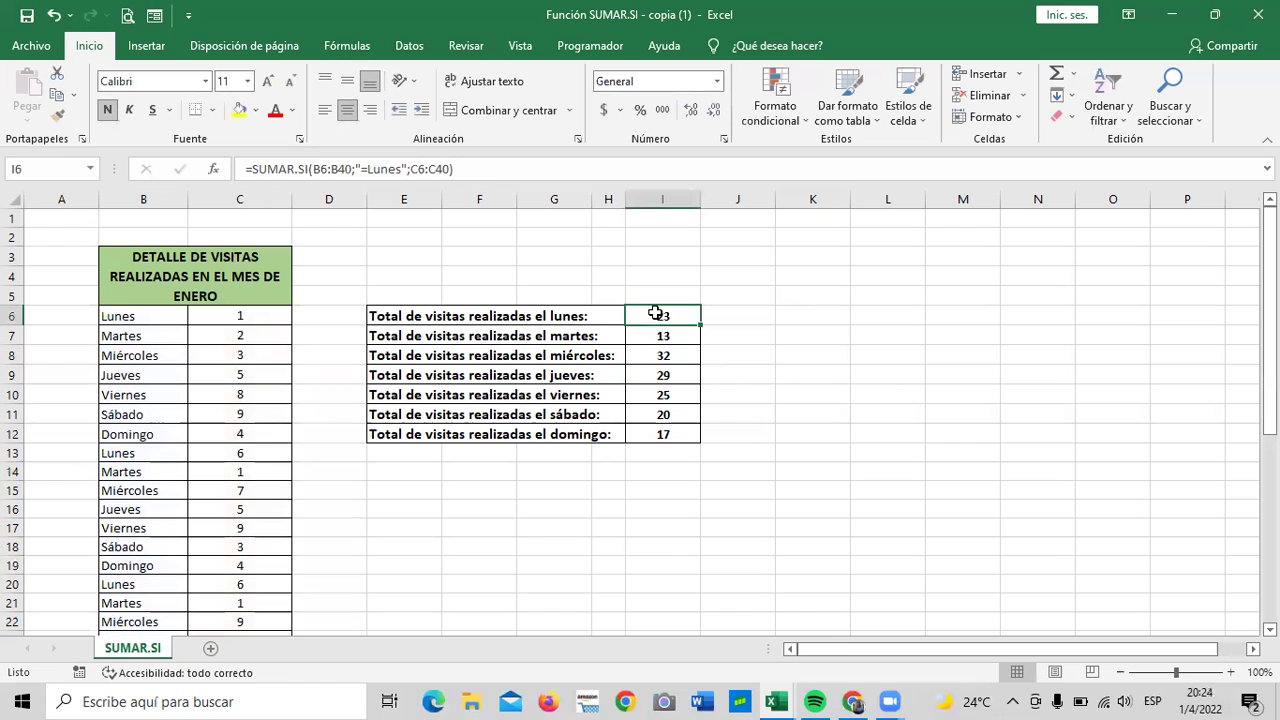
{"action": "left_click", "coordinate": [814, 503]}
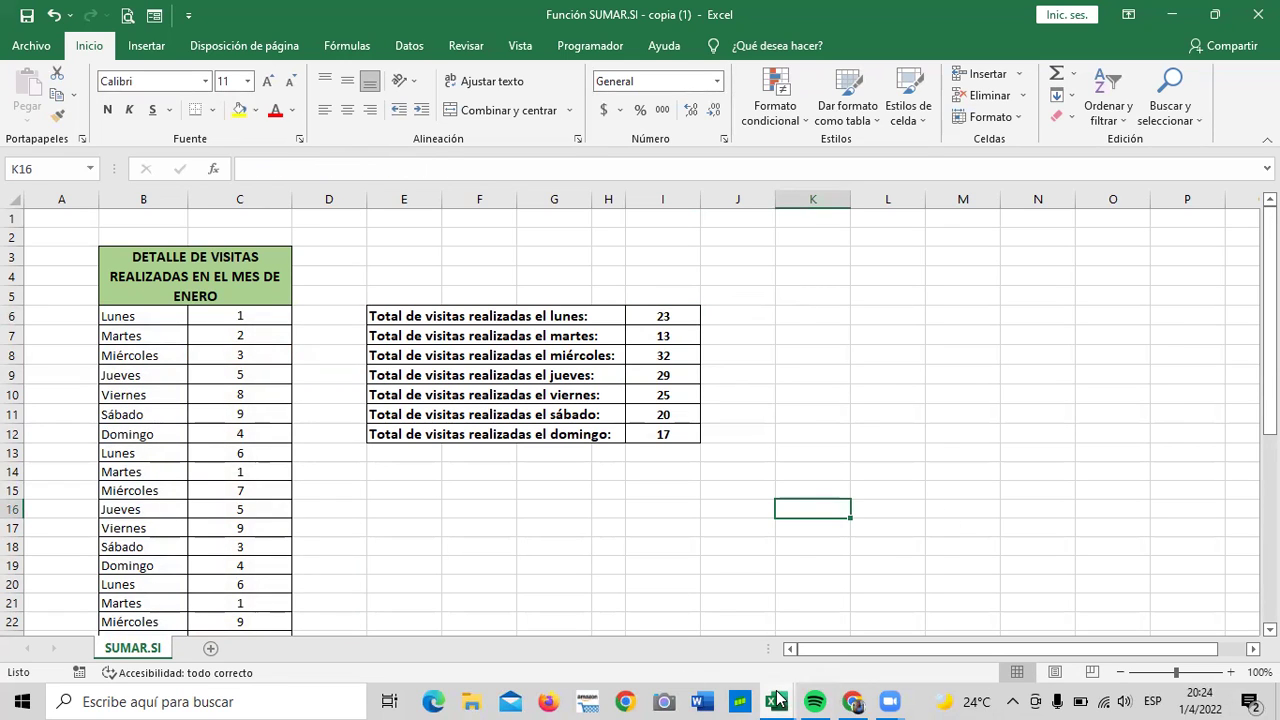
Step: Bring the CONTAR.SI - copia (2) workbook forward and display its Función CONTAR.SI sheet
{"action": "mouse_move", "coordinate": [775, 700]}
{"action": "left_click", "coordinate": [660, 622]}
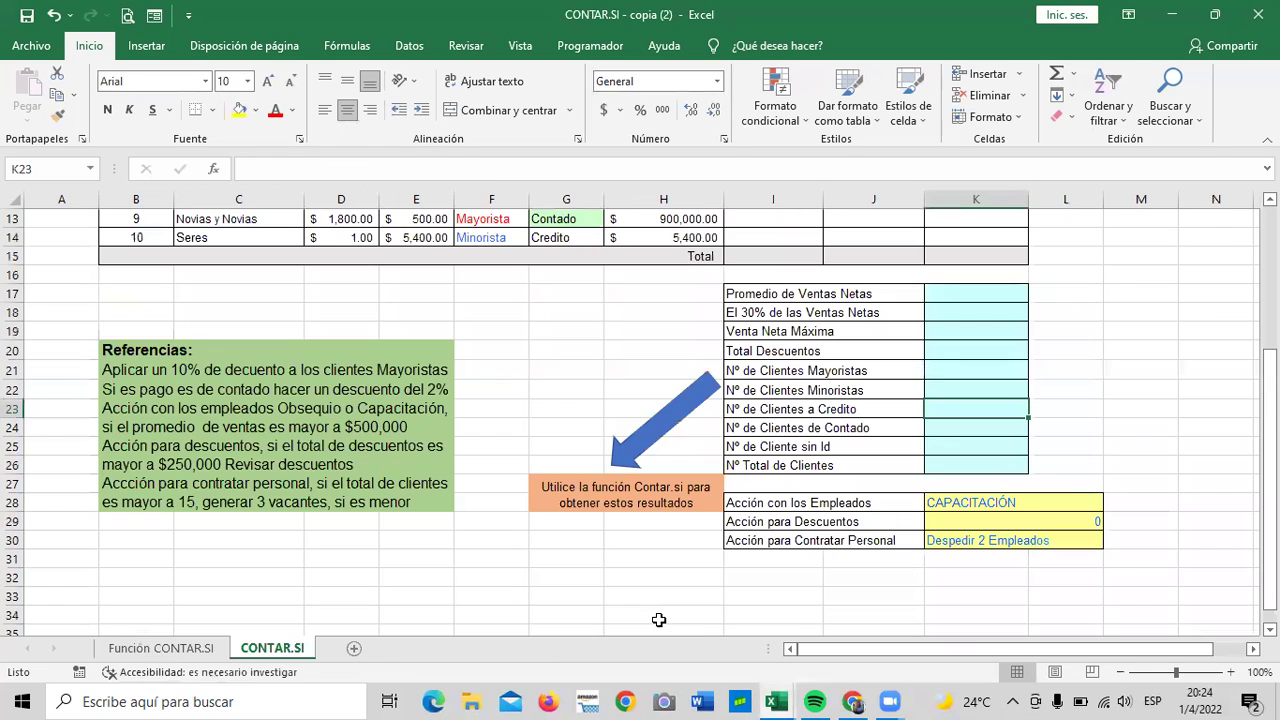
{"action": "scroll", "coordinate": [1007, 490], "scroll_direction": "up", "scroll_amount": 4}
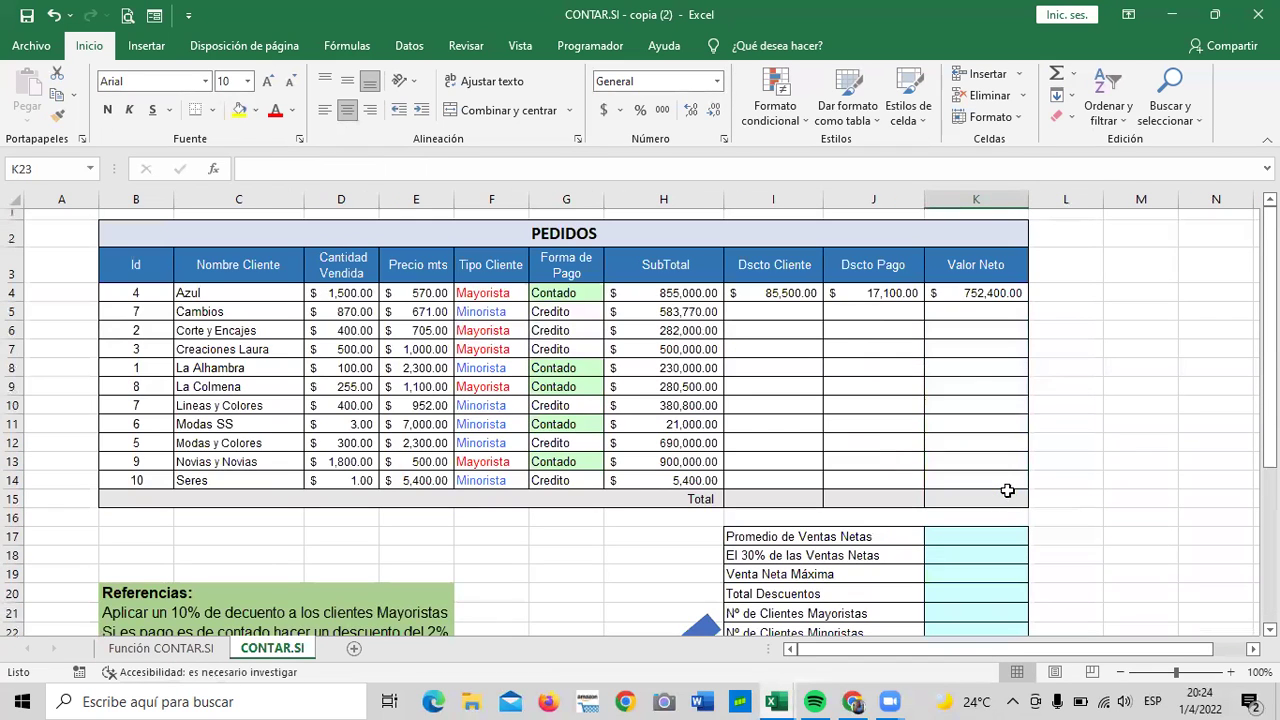
{"action": "scroll", "coordinate": [929, 457], "scroll_direction": "down", "scroll_amount": 2}
{"action": "scroll", "coordinate": [960, 430], "scroll_direction": "down", "scroll_amount": 1}
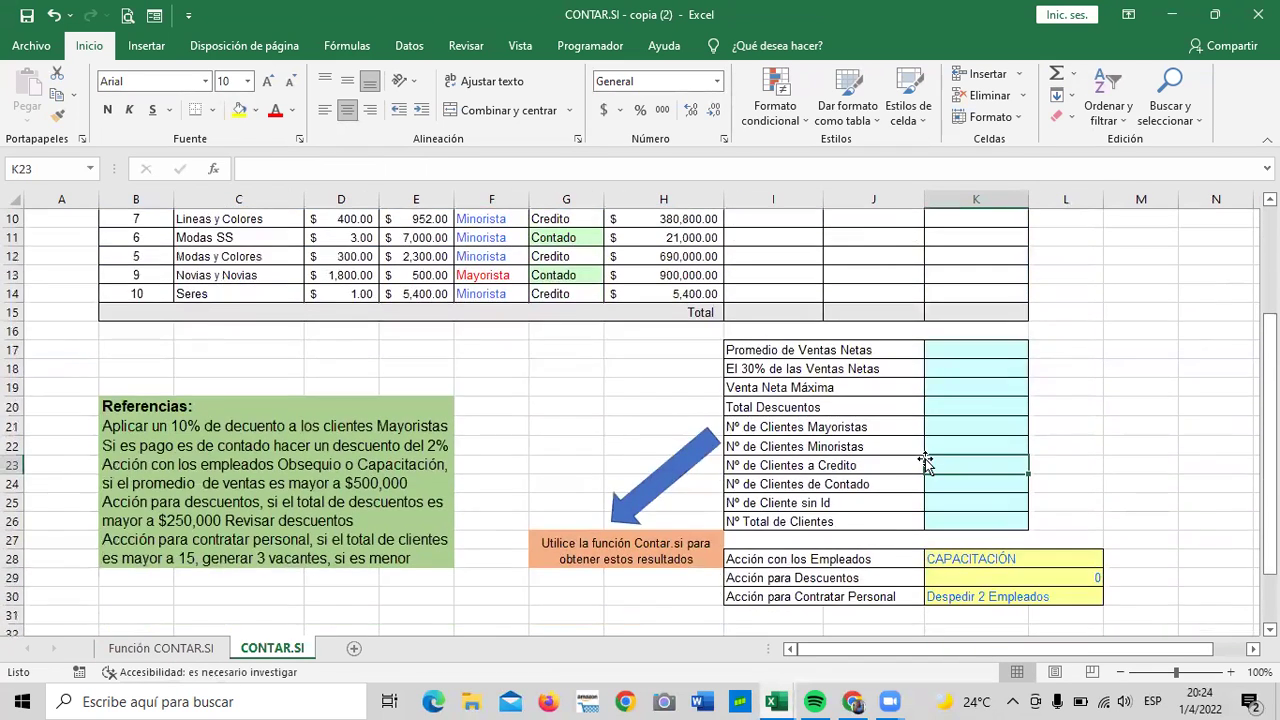
{"action": "scroll", "coordinate": [1071, 367], "scroll_direction": "up", "scroll_amount": 2}
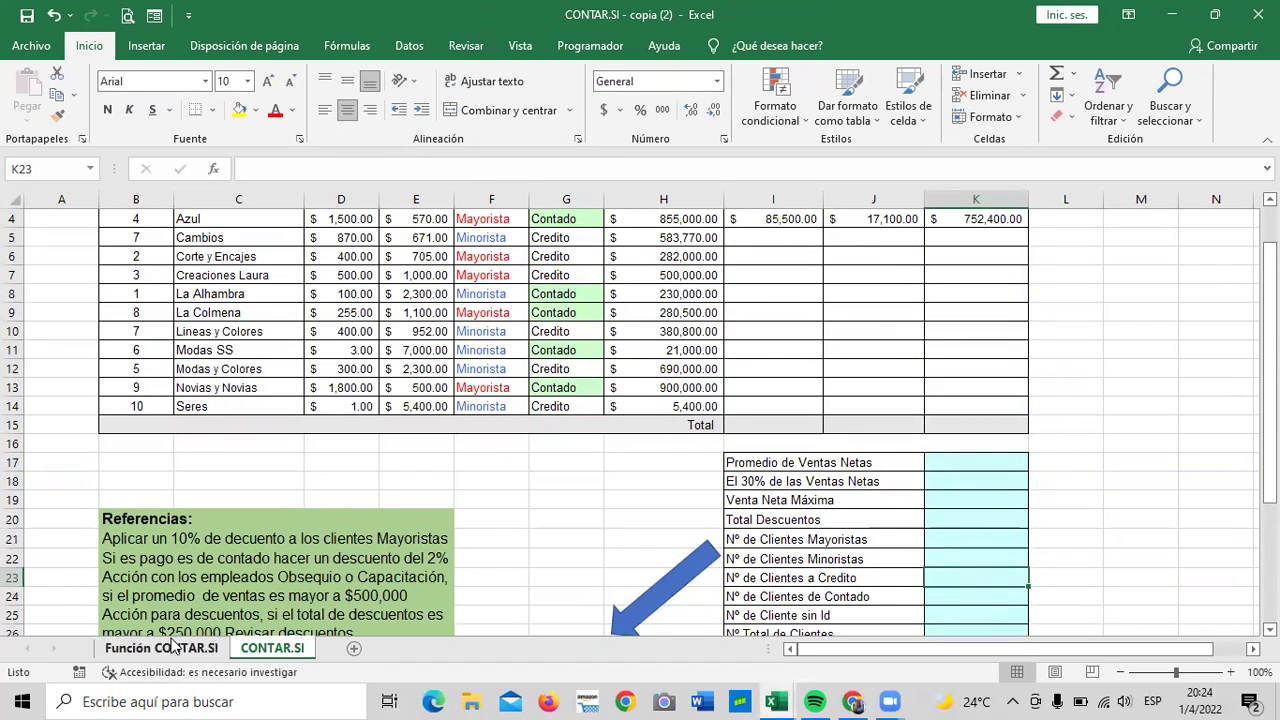
{"action": "left_click", "coordinate": [176, 648]}
{"action": "left_click", "coordinate": [265, 650]}
{"action": "left_click", "coordinate": [200, 649]}
{"action": "left_click", "coordinate": [253, 650]}
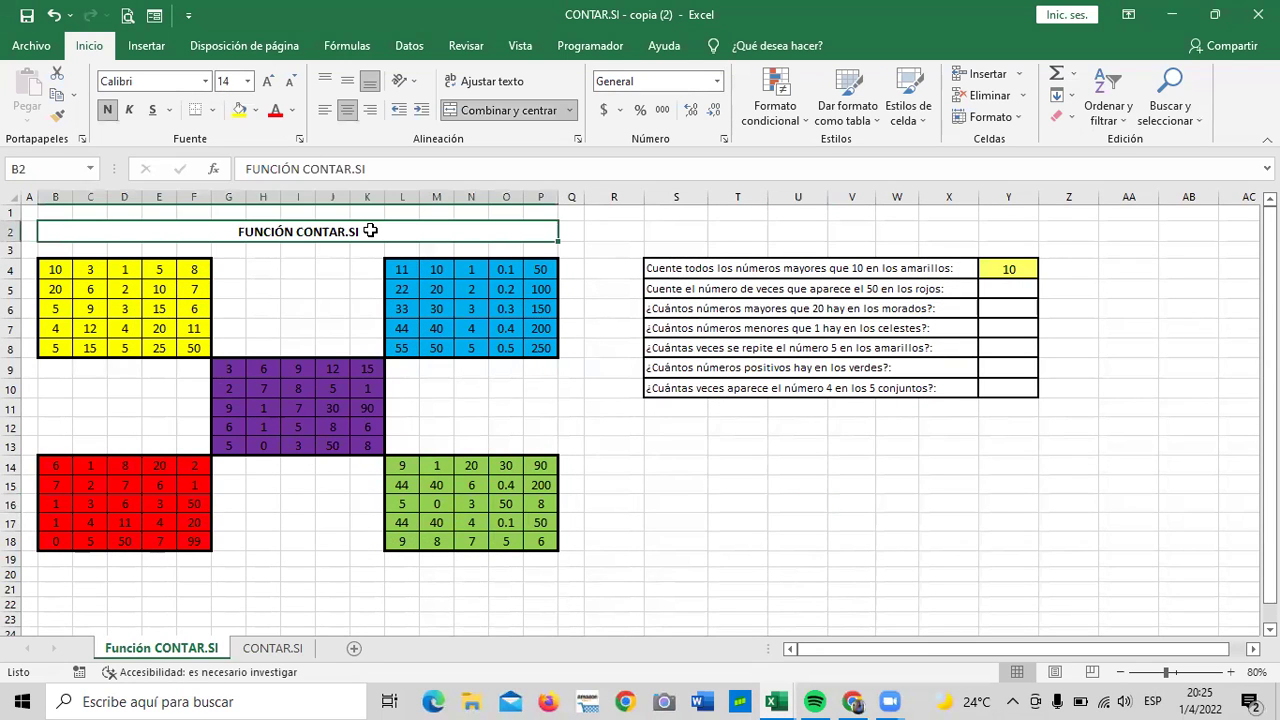
Step: Change Y4's criterion from ">=10" to ">10" so the yellow-block count shows 8
{"action": "left_click", "coordinate": [703, 516]}
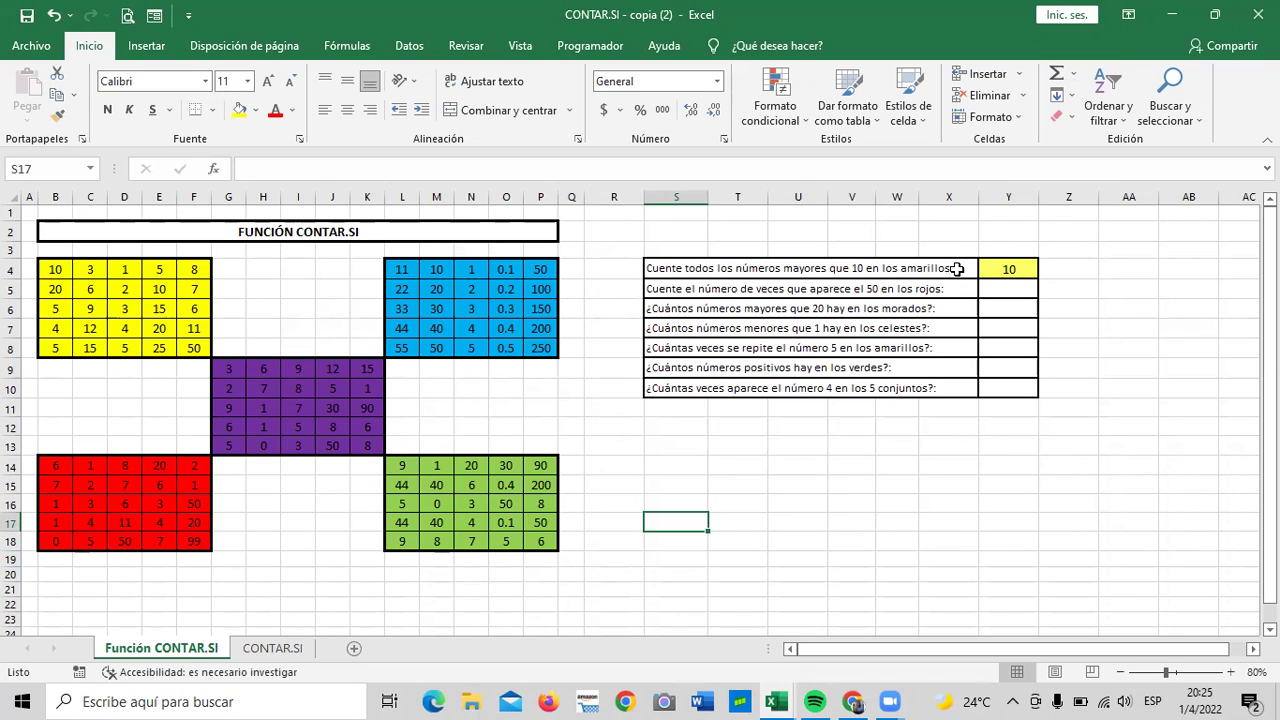
{"action": "left_click", "coordinate": [987, 268]}
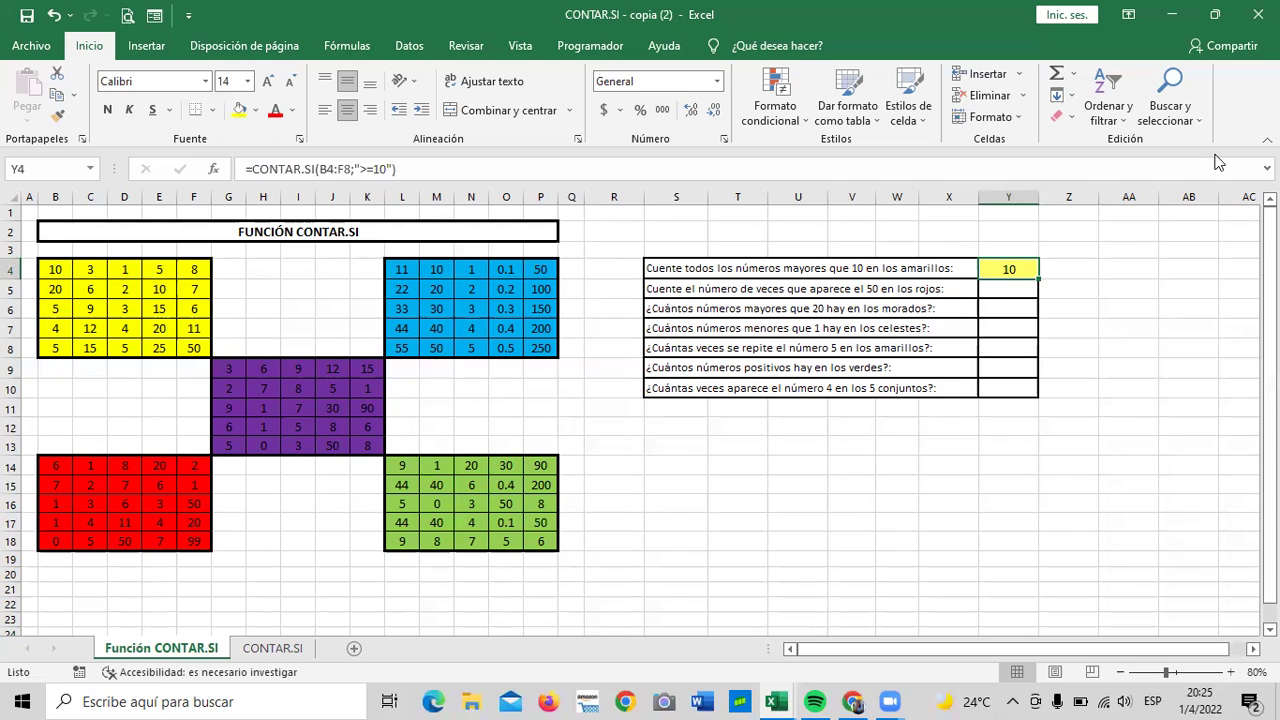
{"action": "left_click", "coordinate": [375, 169]}
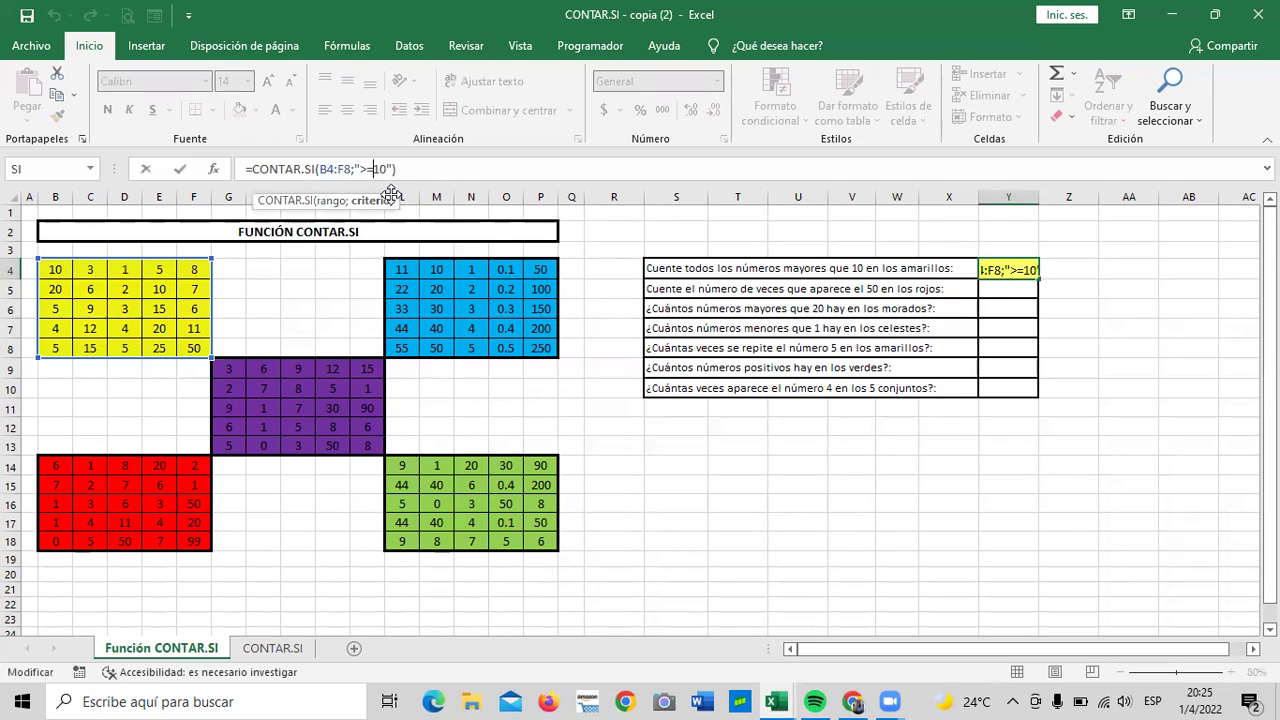
{"action": "key", "text": "BackSpace"}
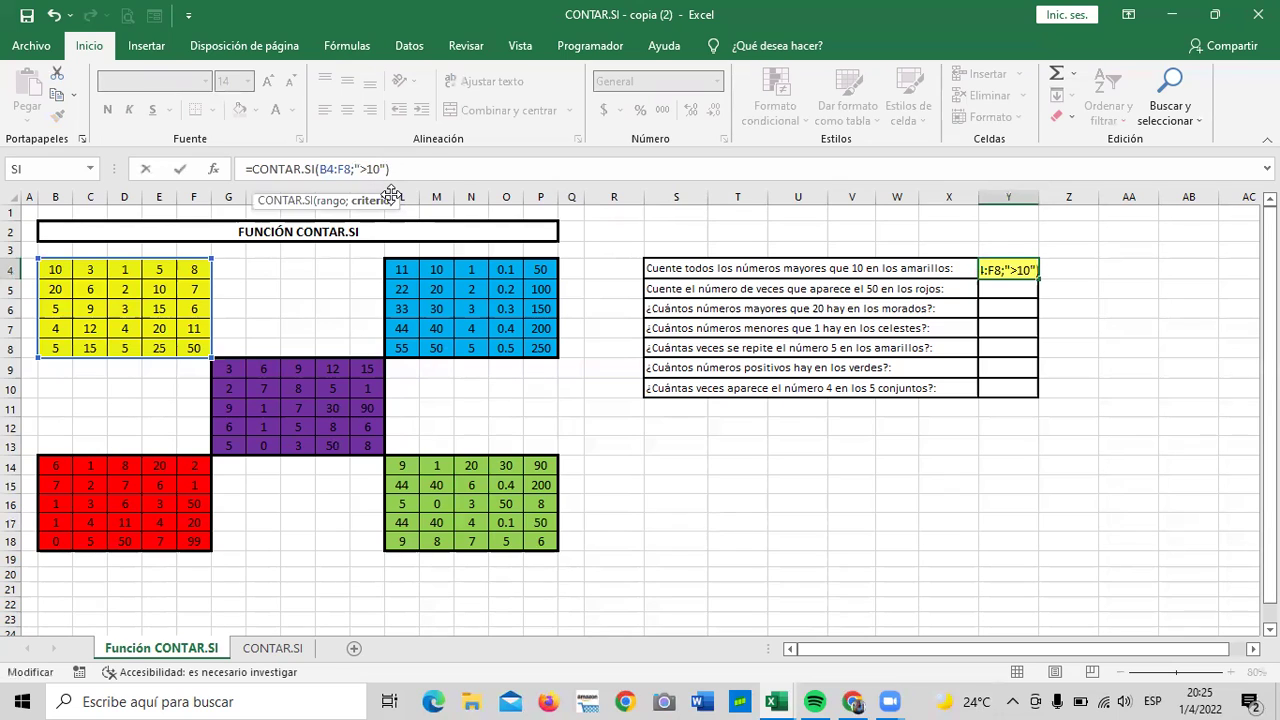
{"action": "key", "text": "Return"}
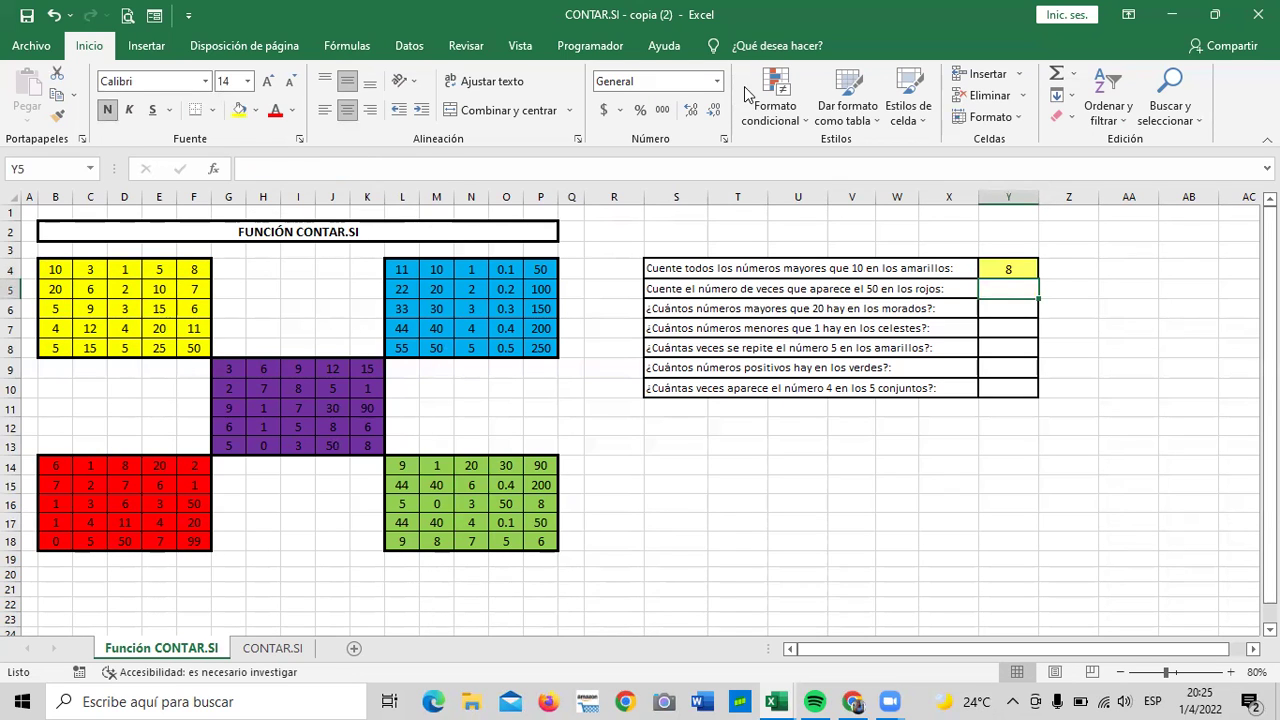
{"action": "left_click", "coordinate": [1002, 266]}
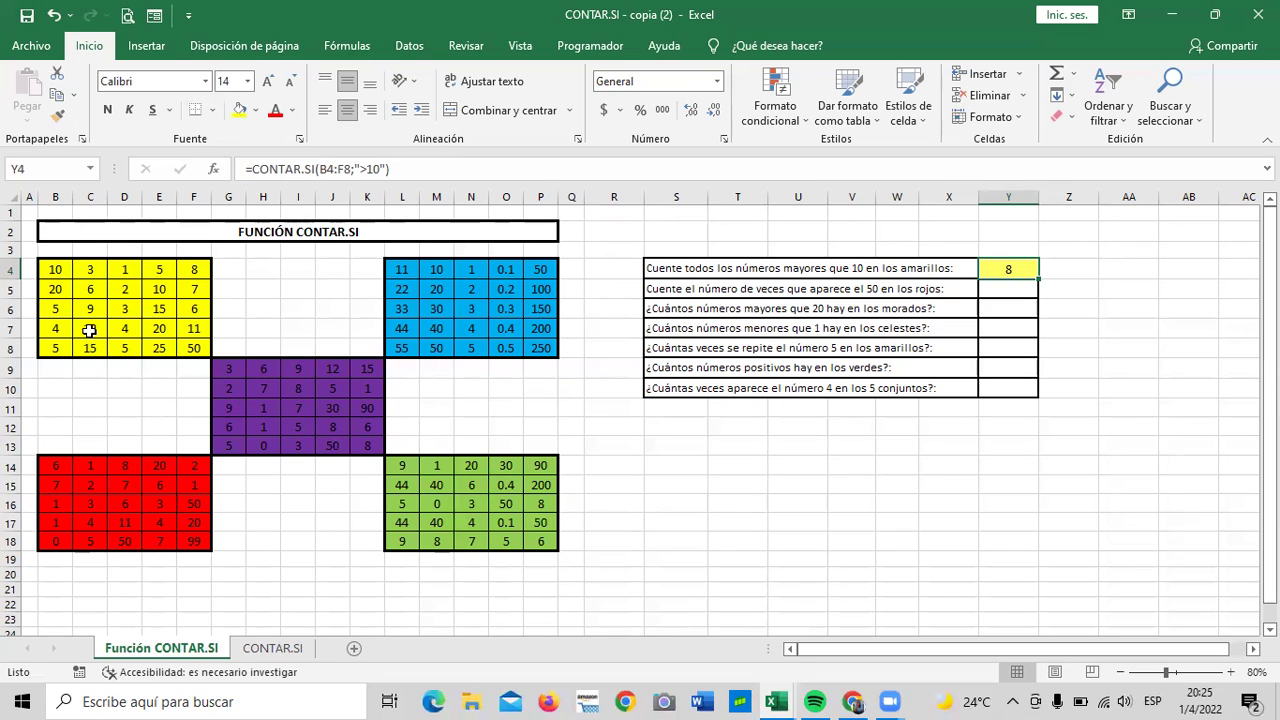
Step: Review the yellow-block question text and Y4's count formula, leaving both unchanged
{"action": "left_click", "coordinate": [89, 329]}
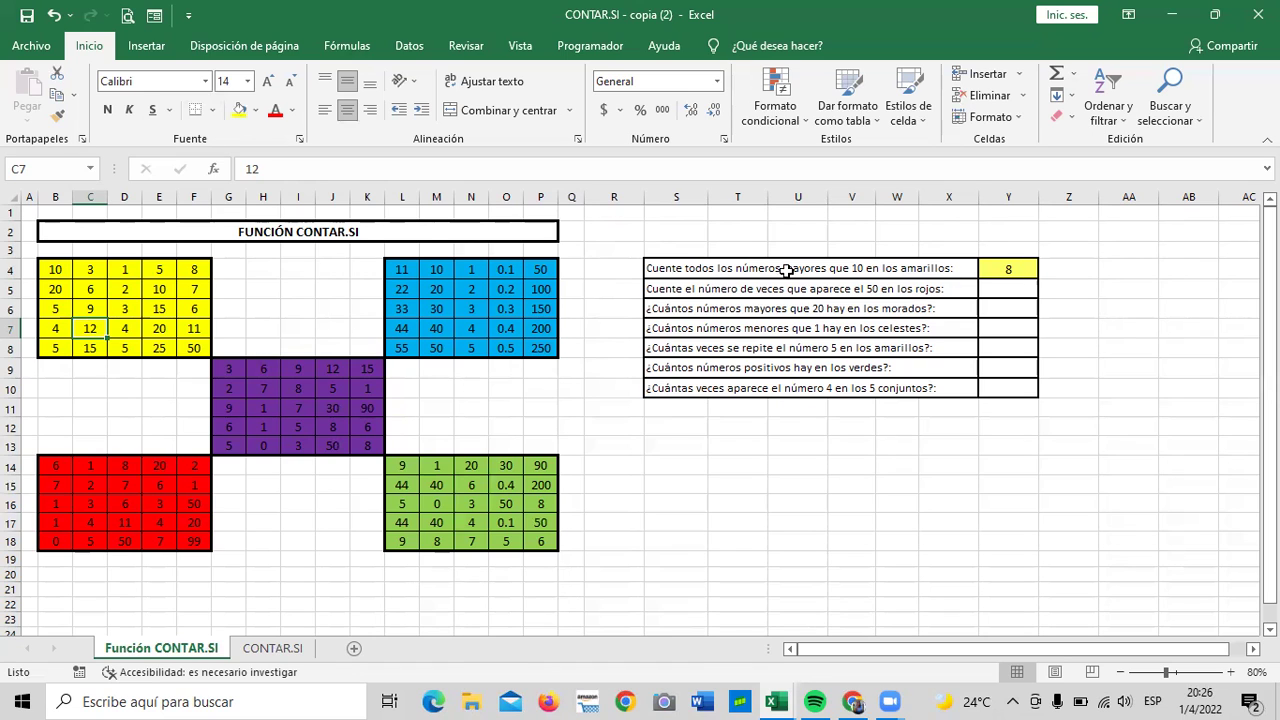
{"action": "left_click", "coordinate": [818, 268]}
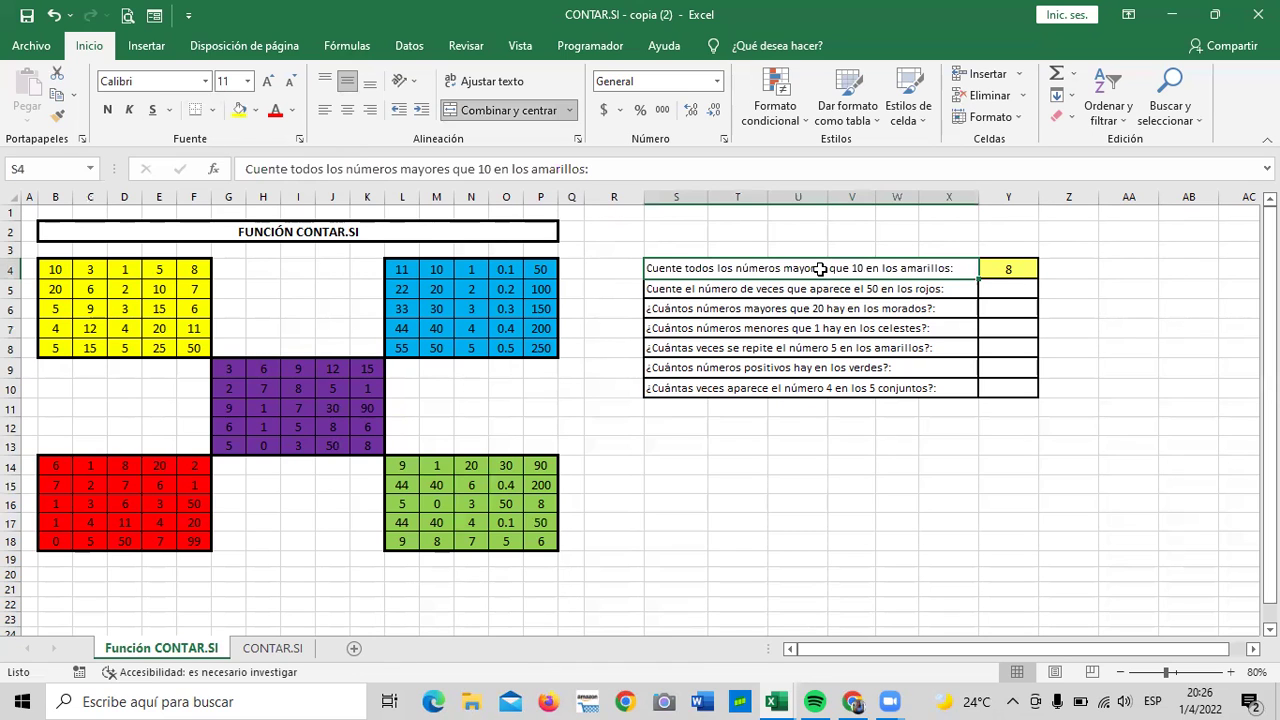
{"action": "left_click", "coordinate": [663, 170]}
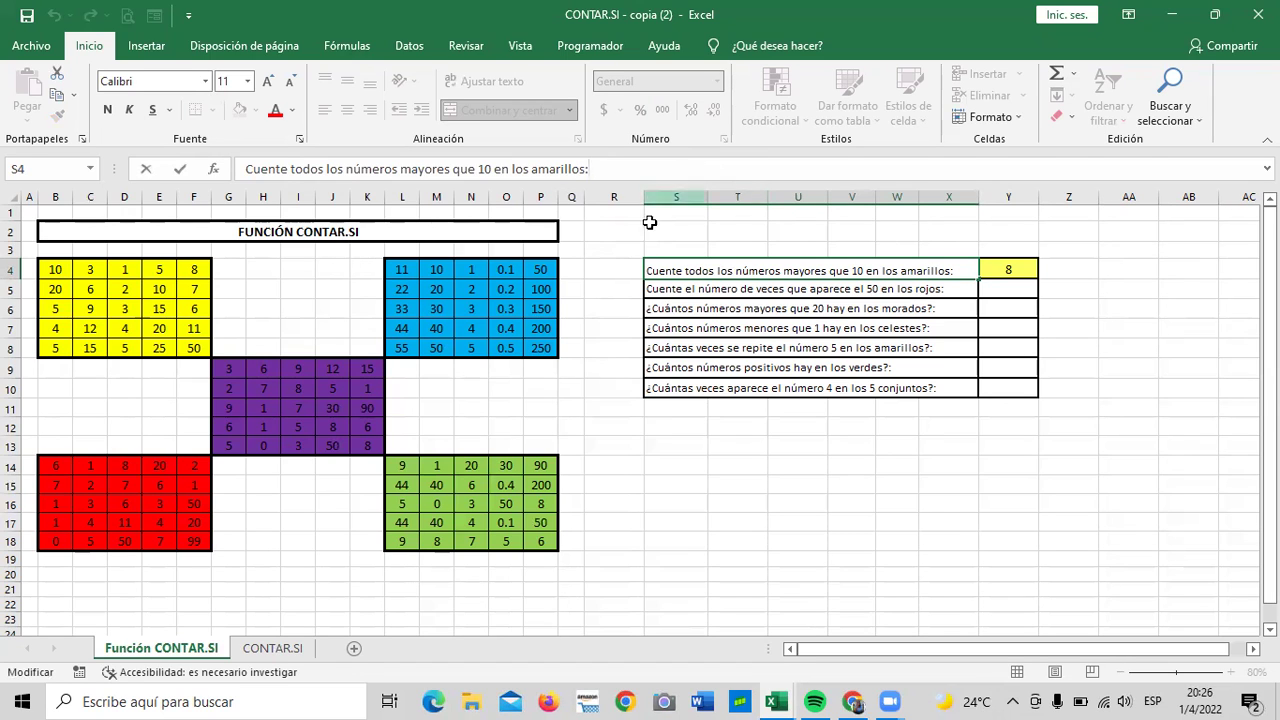
{"action": "left_click", "coordinate": [1060, 538]}
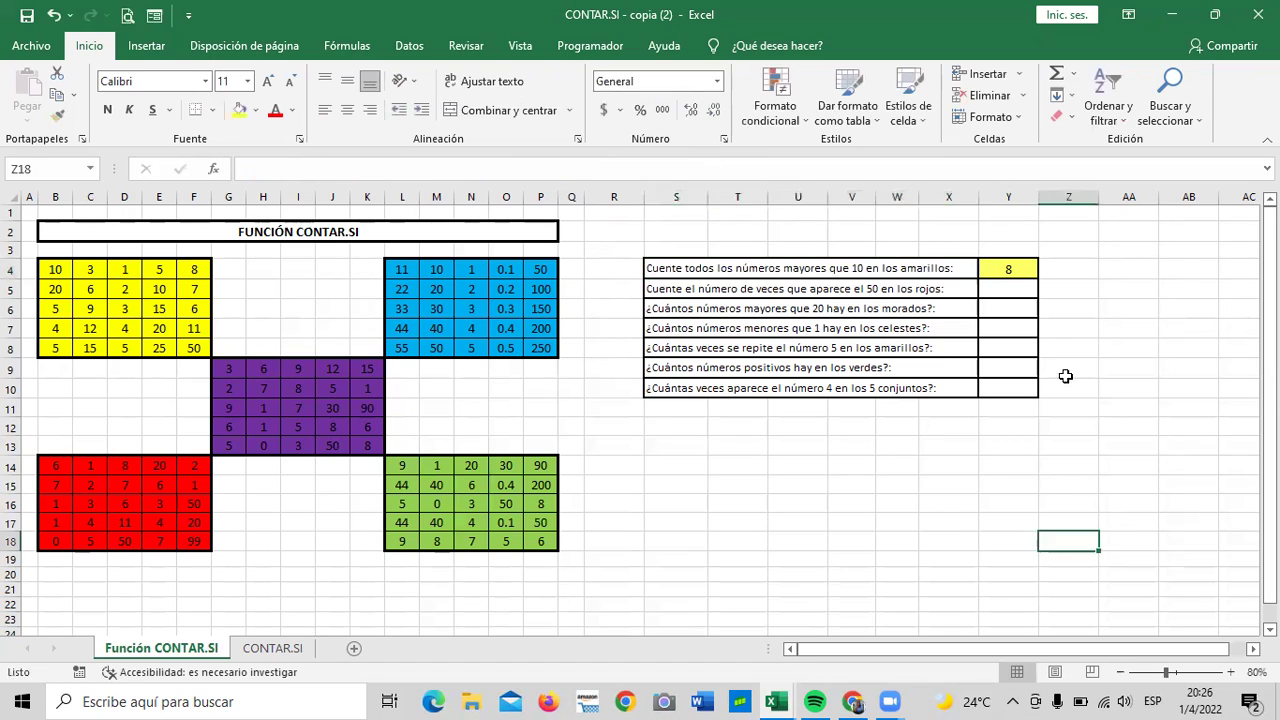
{"action": "left_click", "coordinate": [1011, 271]}
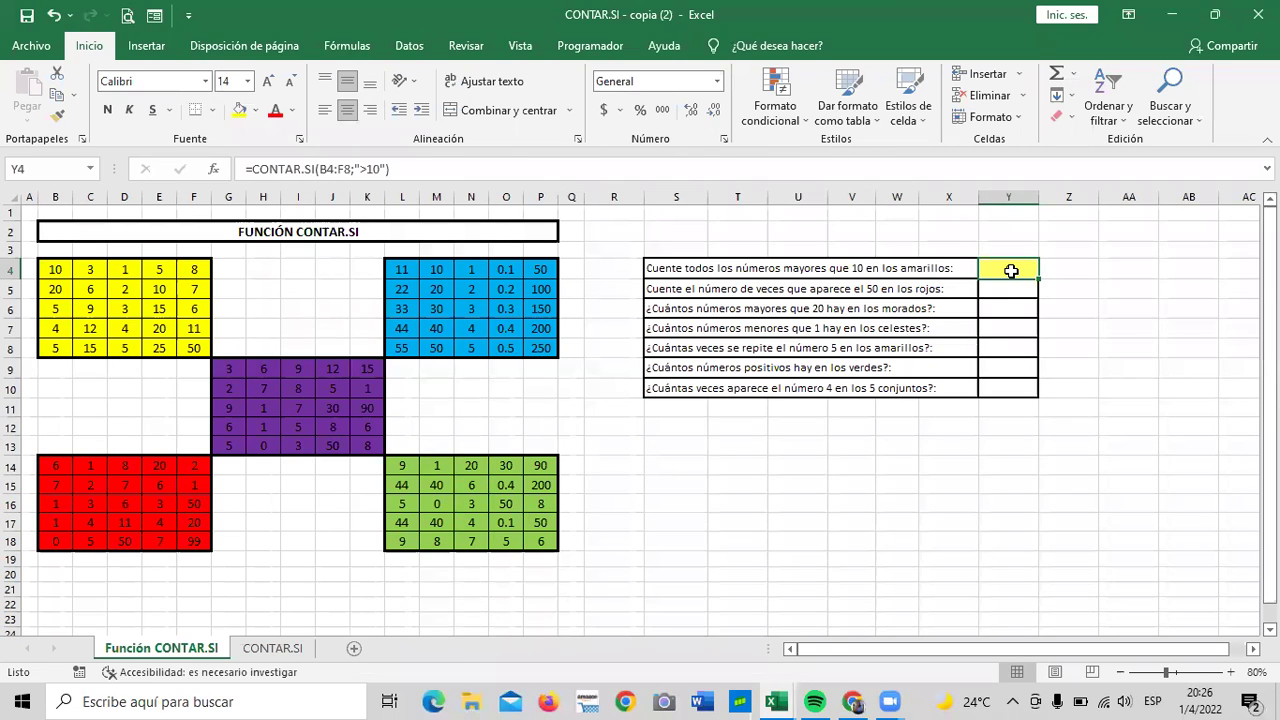
{"action": "type", "text": "=CONTAR.SI(B4:F8;\">10\")"}
{"action": "left_click", "coordinate": [614, 167]}
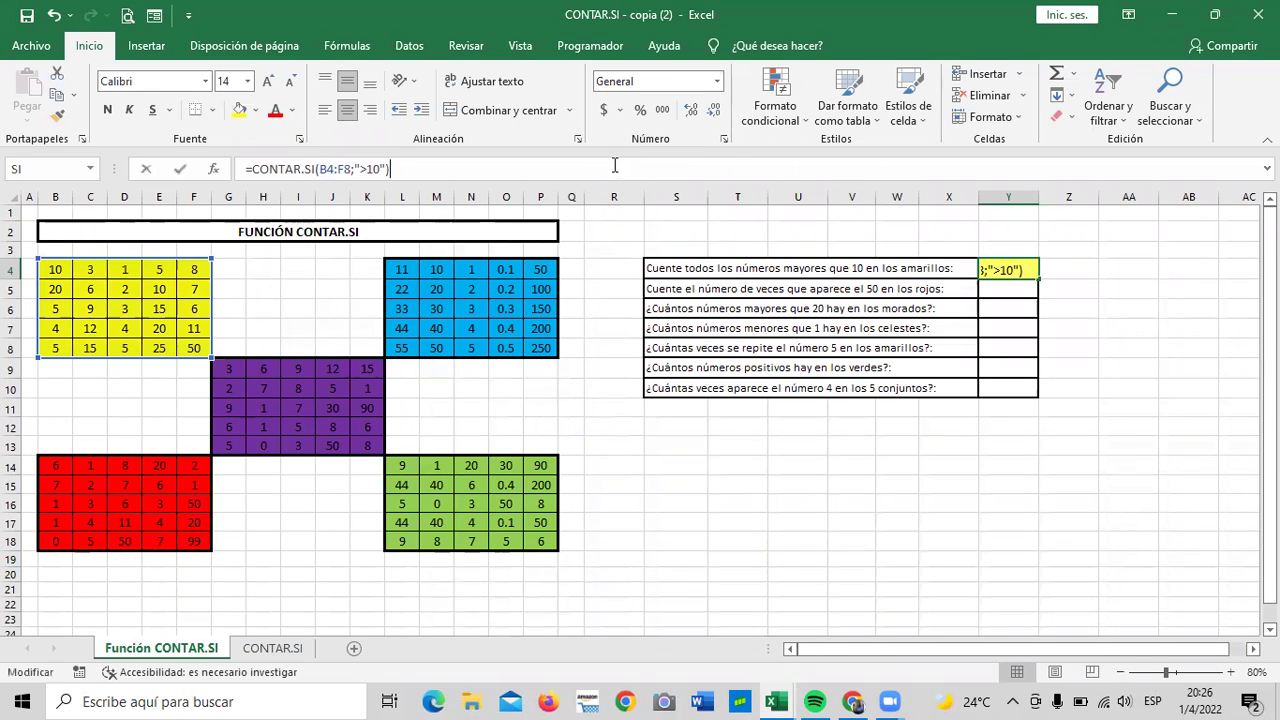
{"action": "left_click", "coordinate": [1135, 482]}
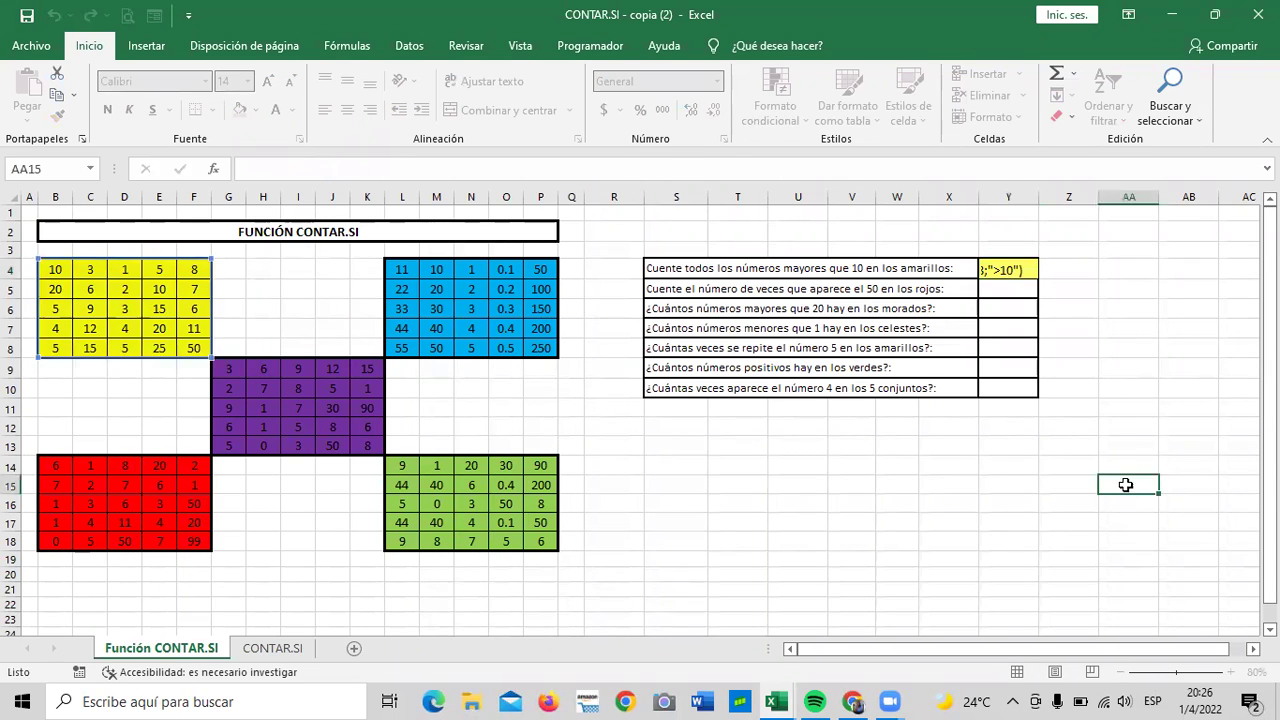
Step: Start a CONTAR.SI formula in Y5 via the =contar autocomplete
{"action": "left_click", "coordinate": [1020, 297]}
{"action": "type", "text": "="}
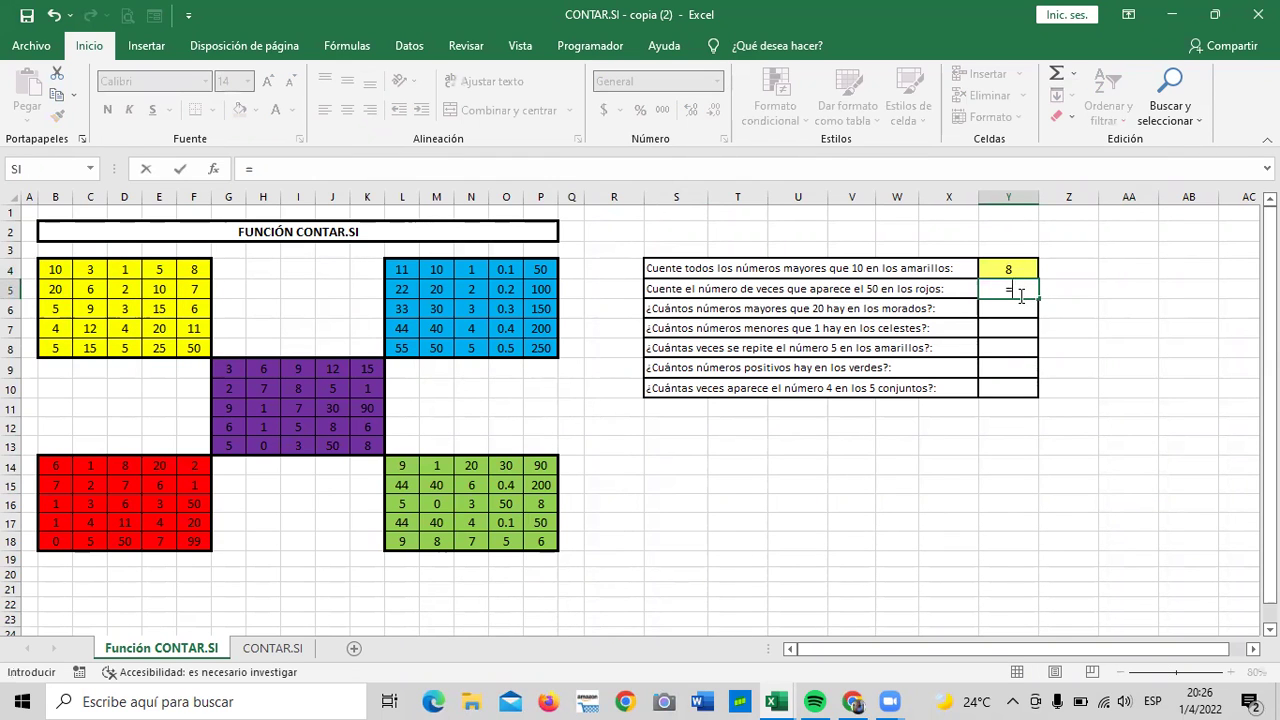
{"action": "type", "text": "contar"}
{"action": "double_click", "coordinate": [1073, 341]}
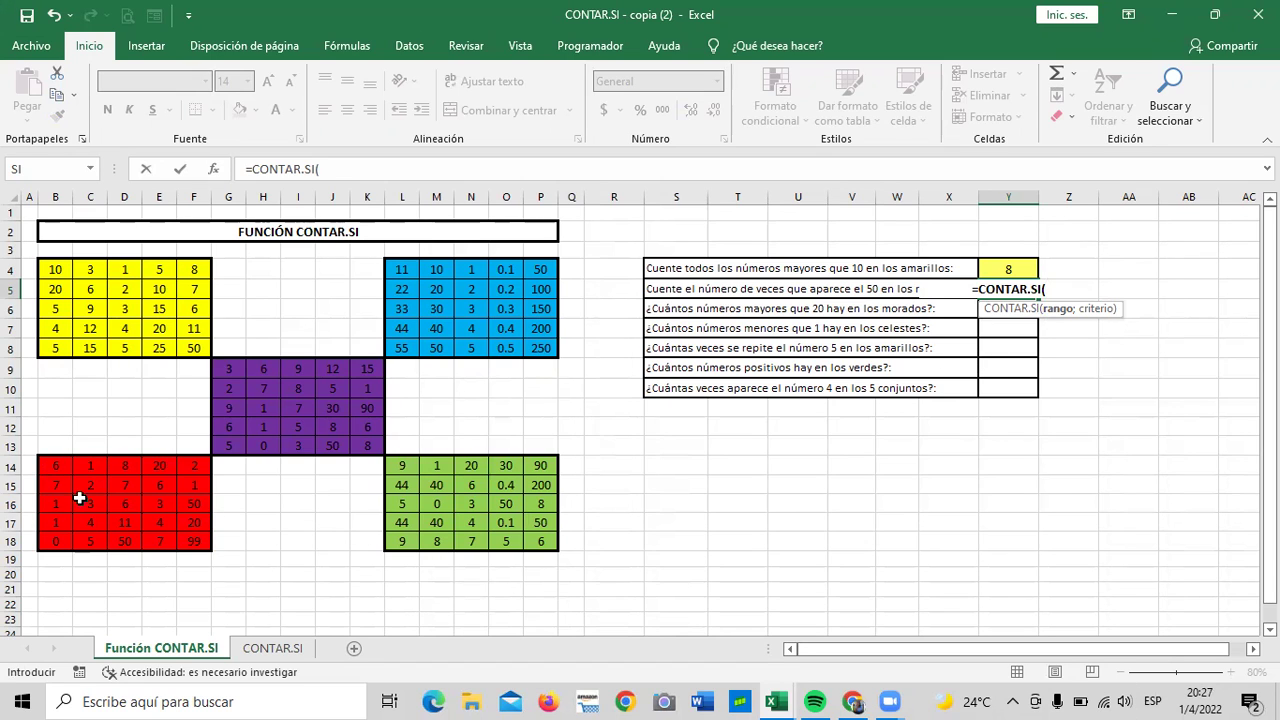
Step: Enter =CONTAR.SI(B14:F18;"=50") in Y5 to count the 50s in the red block, giving 2
{"action": "mouse_move", "coordinate": [55, 462]}
{"action": "left_mouse_down"}
{"action": "mouse_move", "coordinate": [171, 507]}
{"action": "mouse_move", "coordinate": [207, 485]}
{"action": "left_mouse_up"}
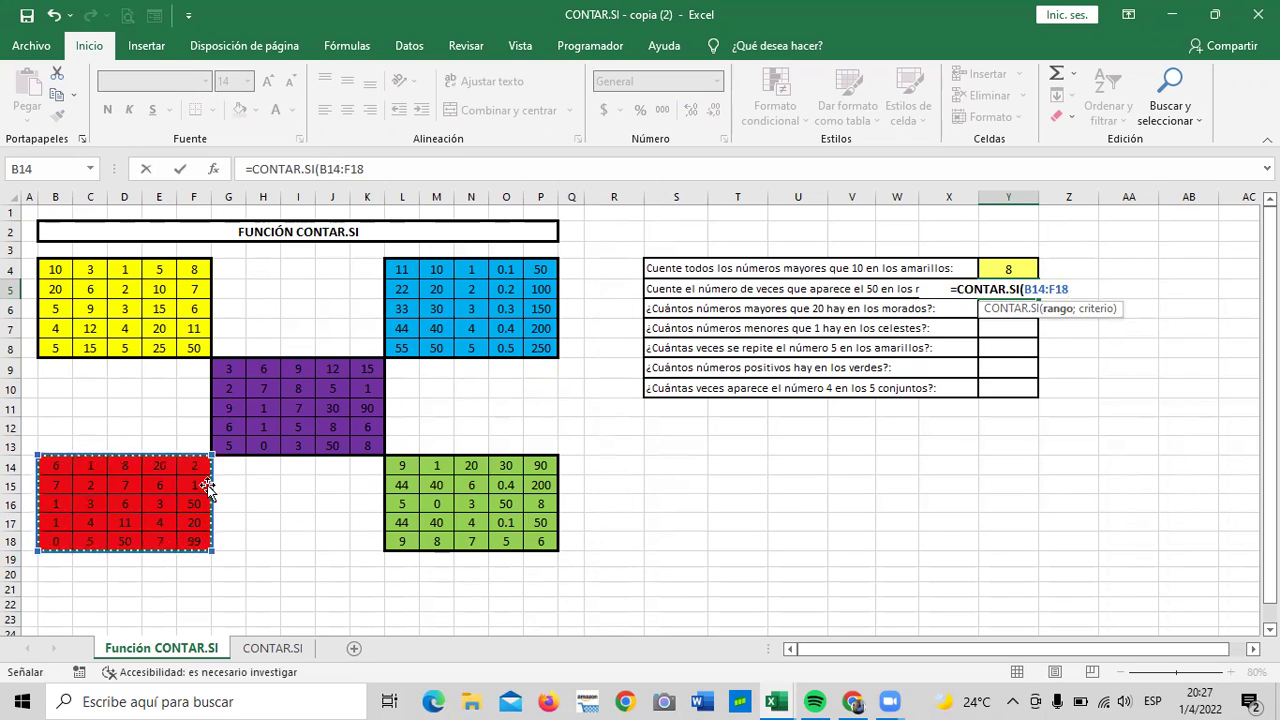
{"action": "left_click", "coordinate": [446, 169]}
{"action": "type", "text": ";"}
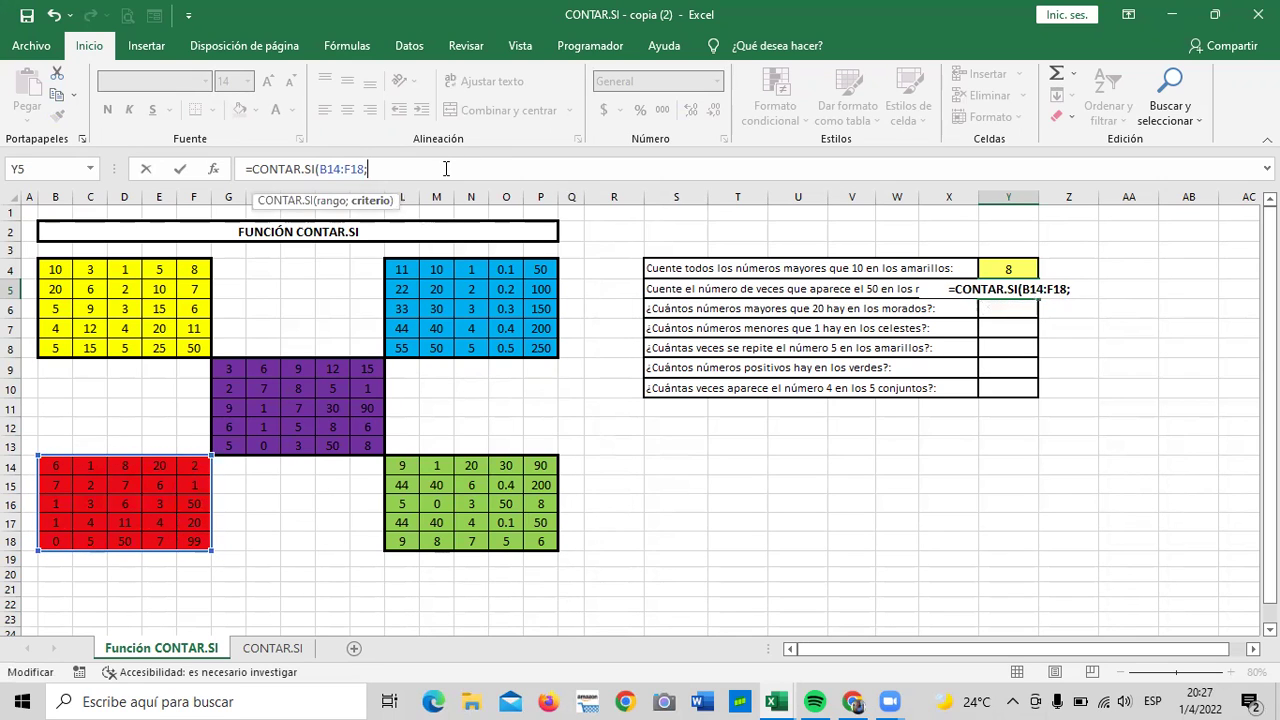
{"action": "type", "text": "\""}
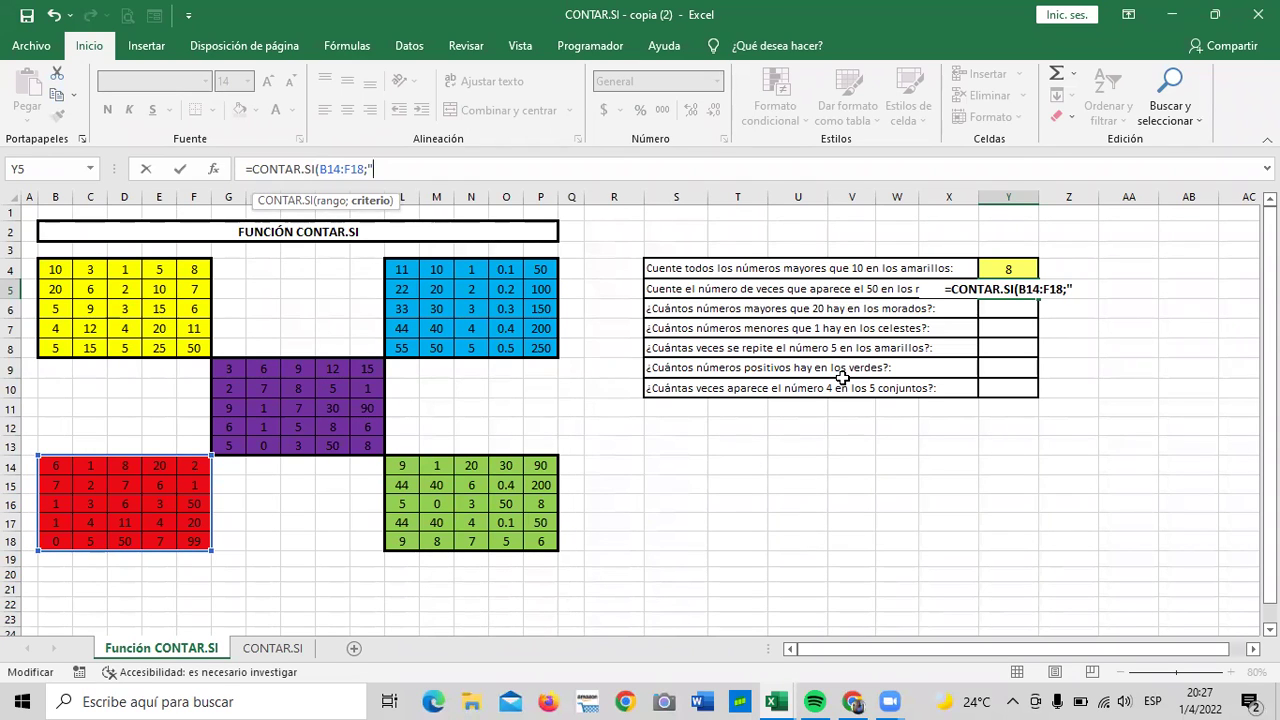
{"action": "type", "text": "="}
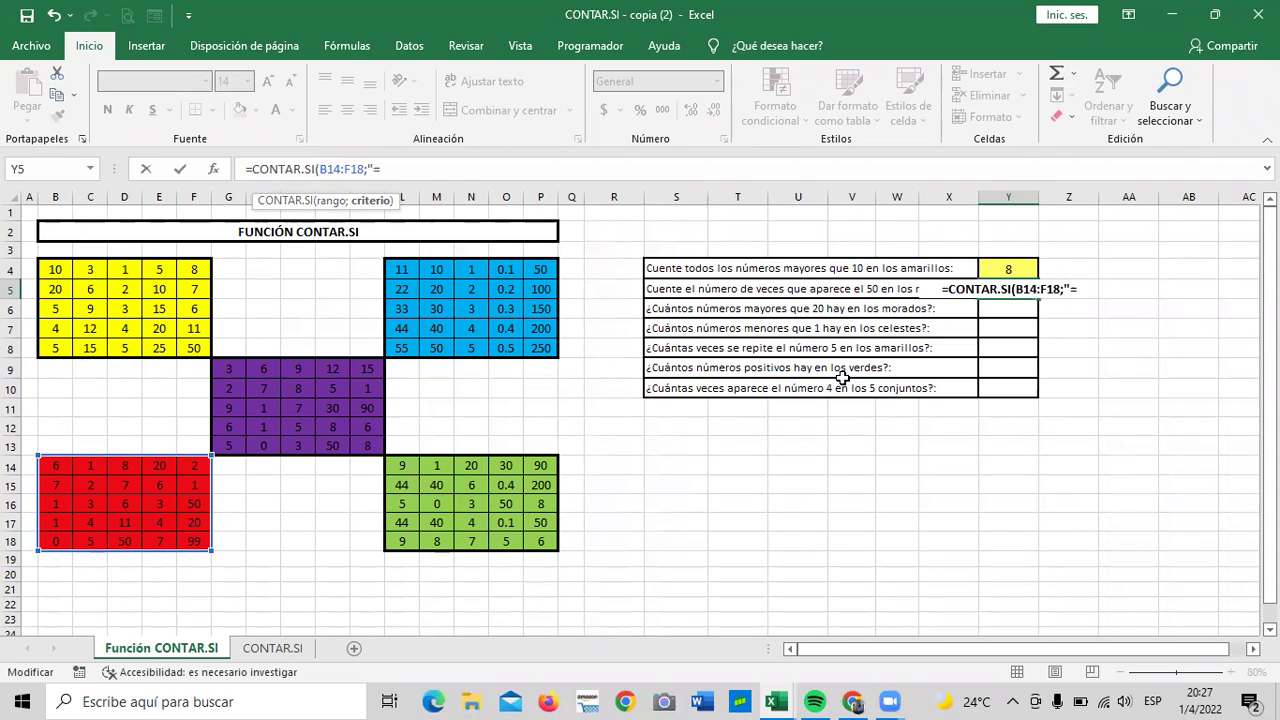
{"action": "type", "text": "50"}
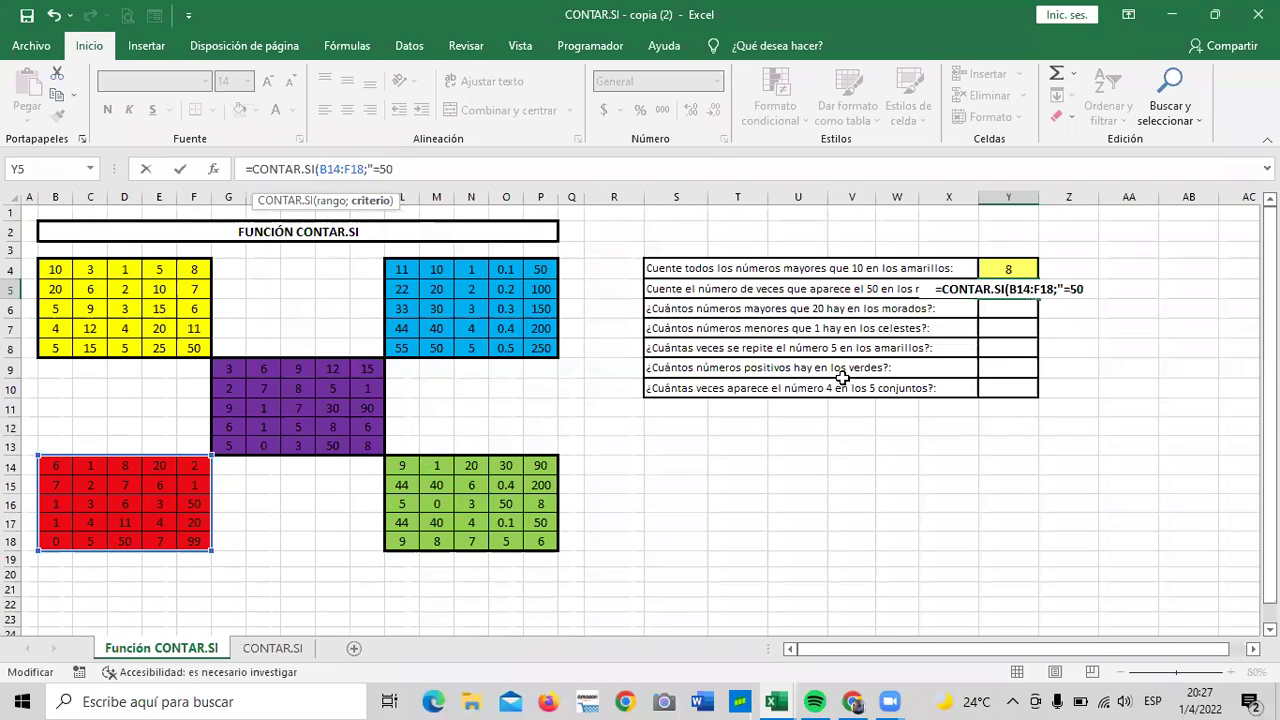
{"action": "type", "text": "\""}
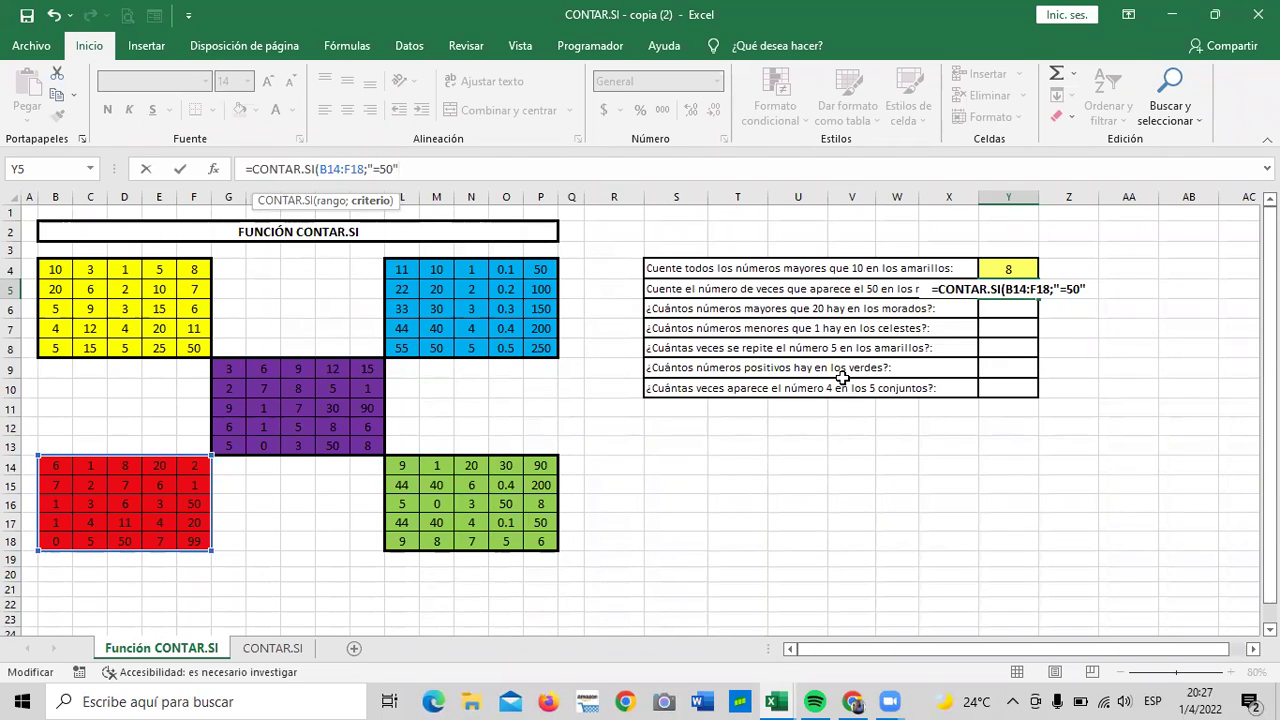
{"action": "type", "text": ")"}
{"action": "key", "text": "Return"}
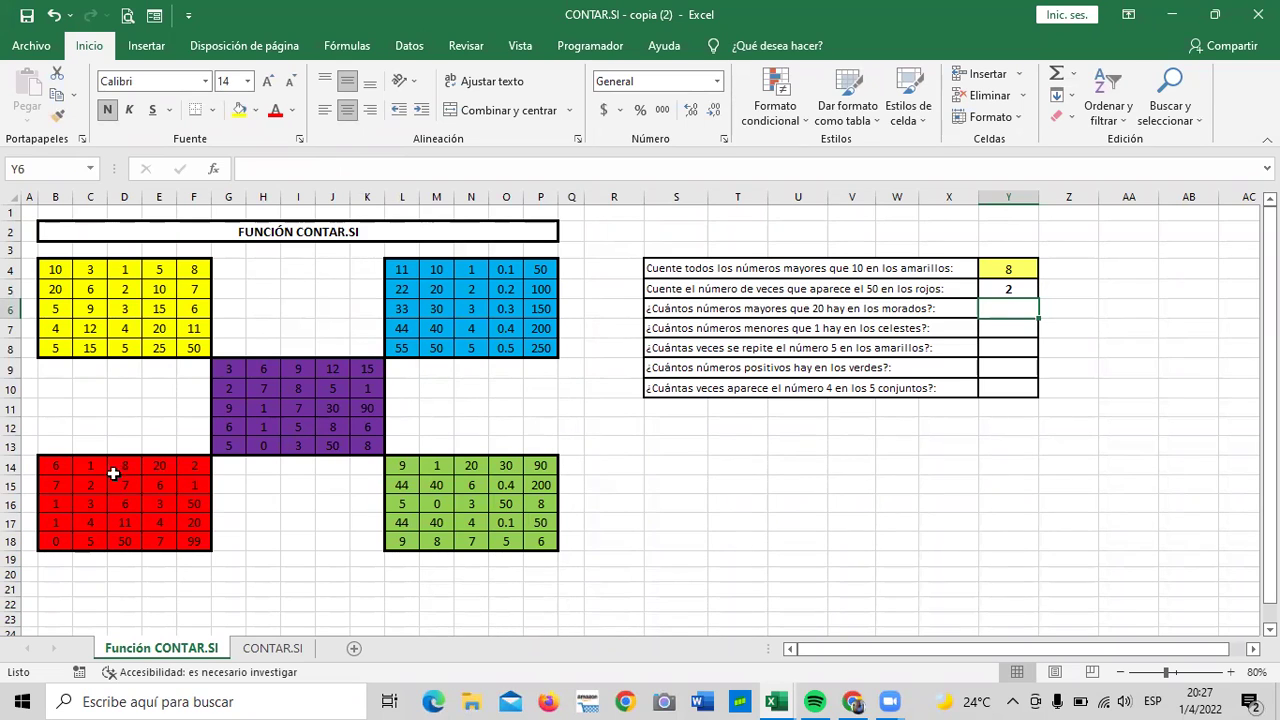
{"action": "left_click", "coordinate": [190, 504]}
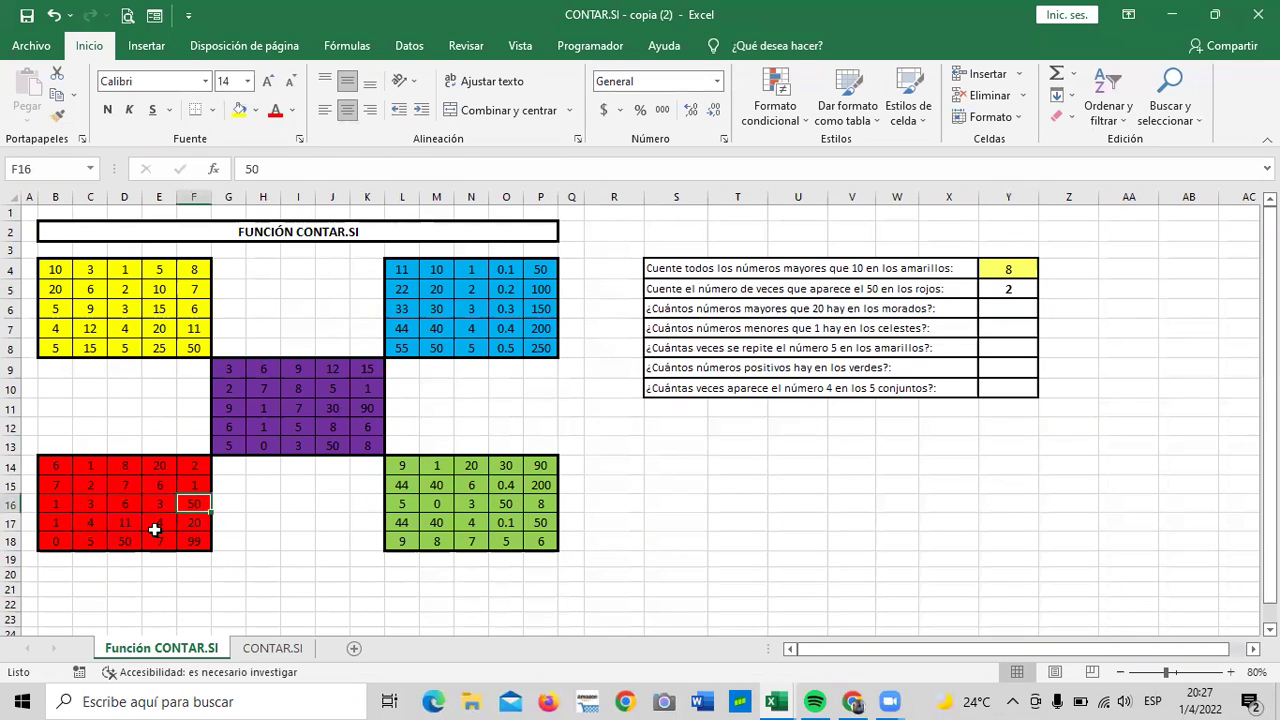
{"action": "left_click", "coordinate": [122, 540]}
{"action": "left_click", "coordinate": [188, 504]}
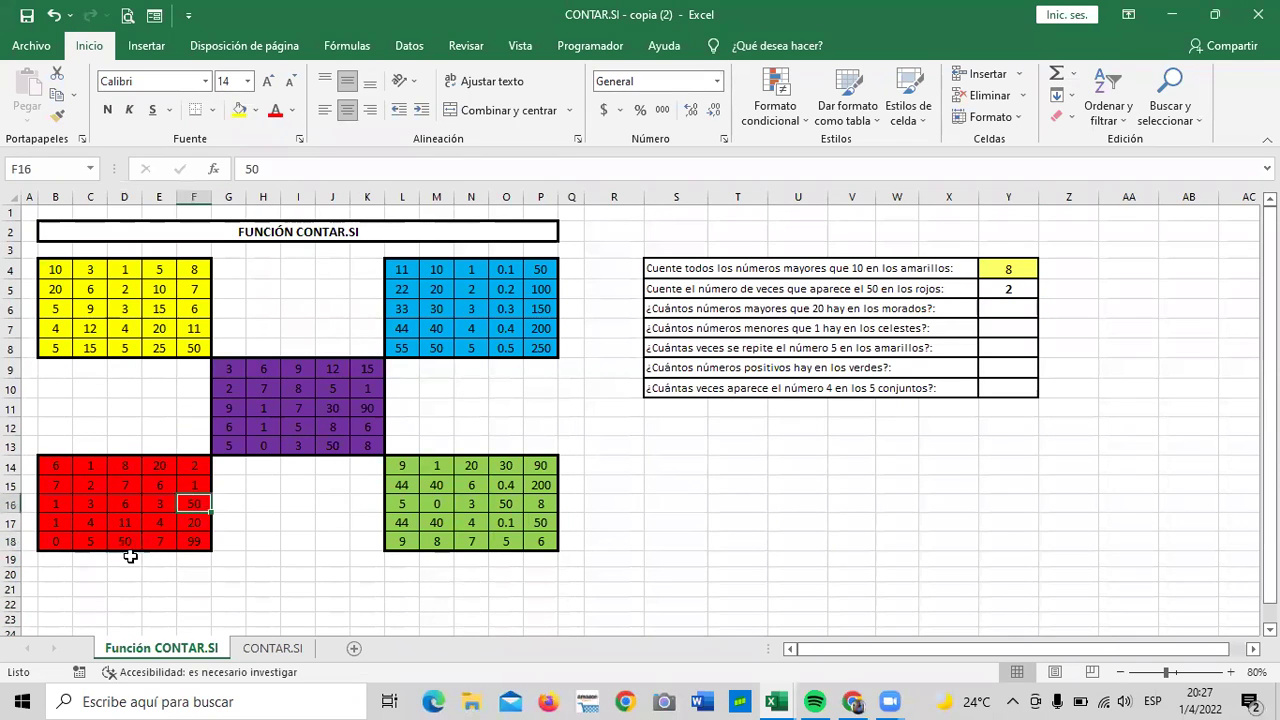
{"action": "left_click", "coordinate": [121, 541]}
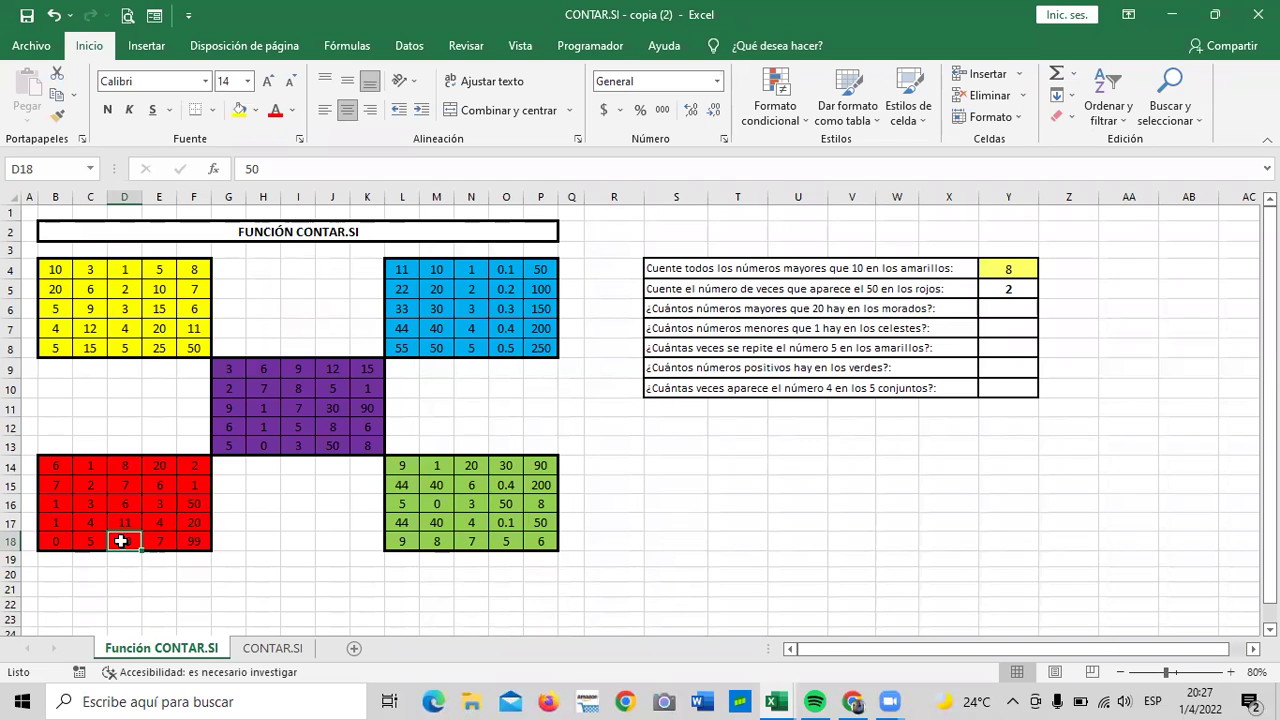
{"action": "left_click", "coordinate": [995, 287]}
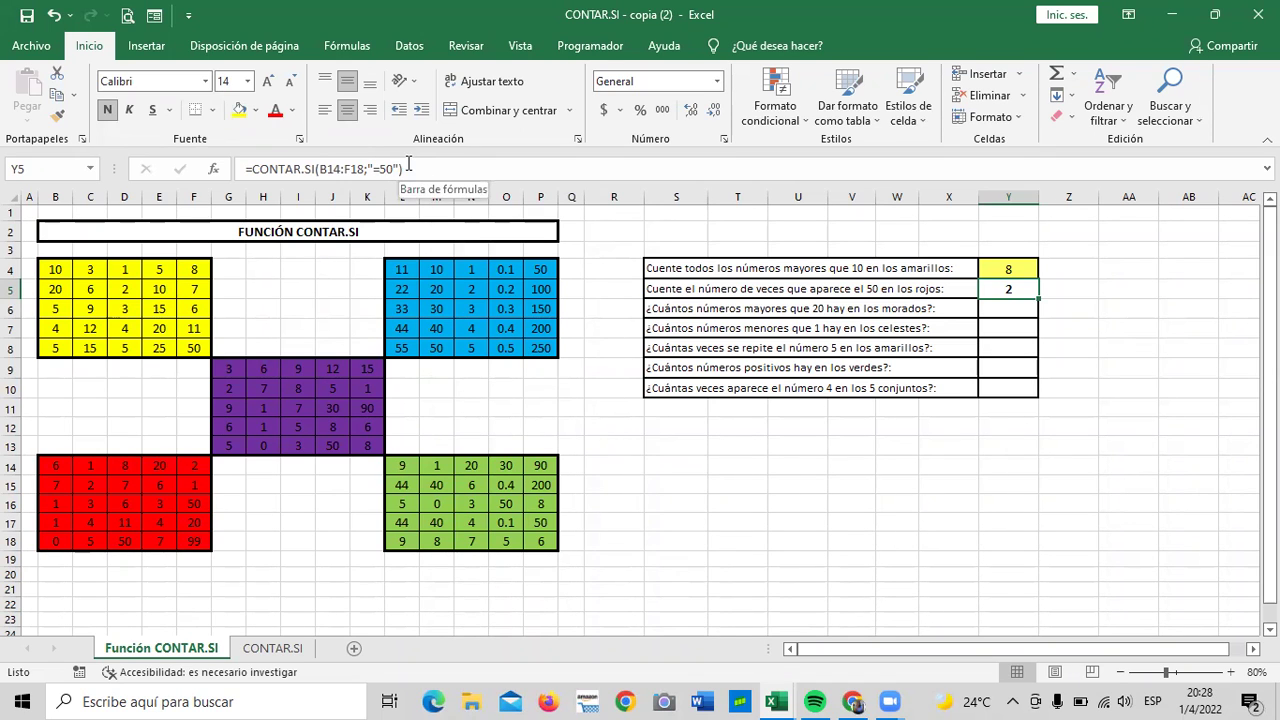
{"action": "left_click", "coordinate": [433, 168]}
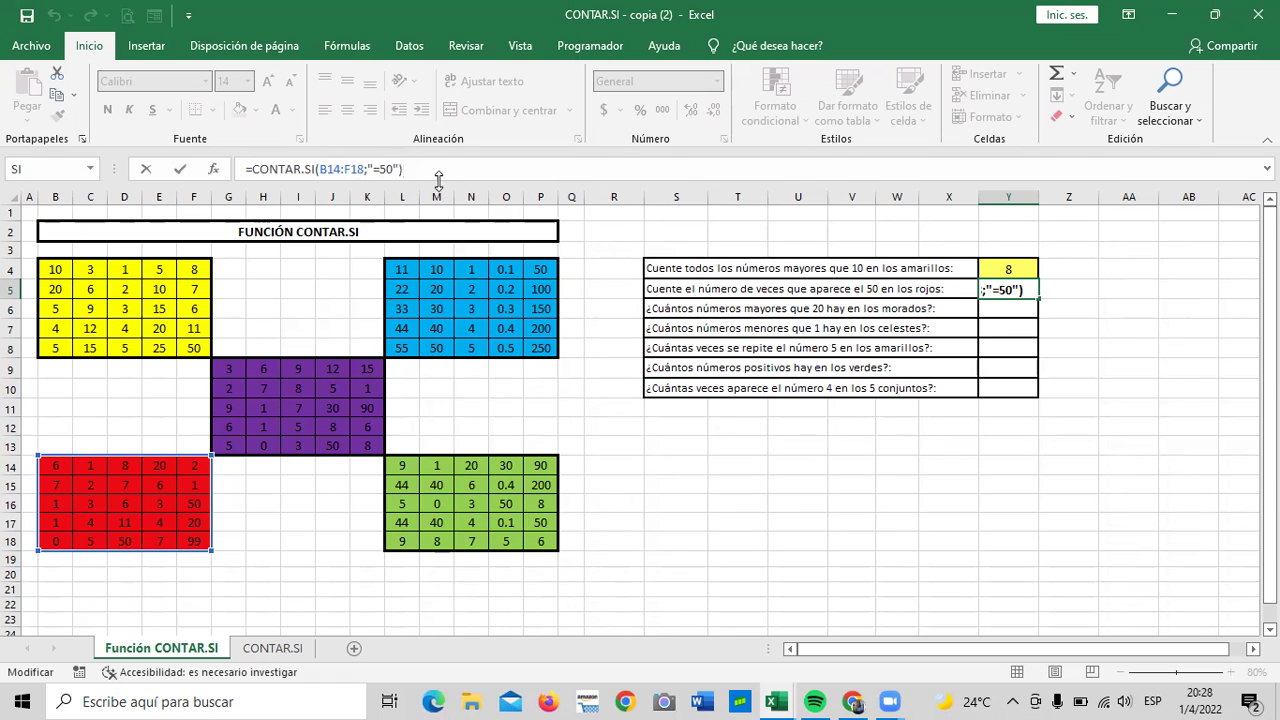
{"action": "left_click", "coordinate": [453, 168]}
{"action": "key", "text": "Return"}
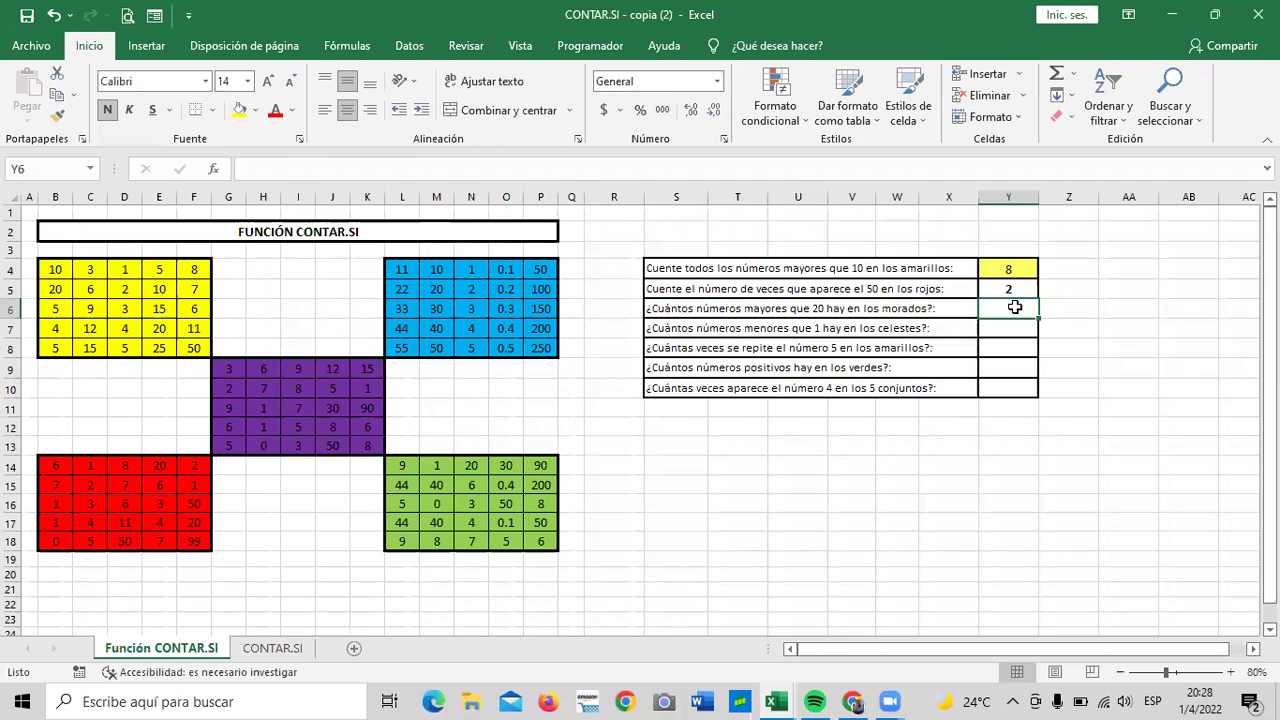
Step: Enter =CONTAR.SI(G9:K13;">20") in Y6 to count purple-block numbers above 20
{"action": "type", "text": "=con"}
{"action": "key", "text": "BackSpace"}
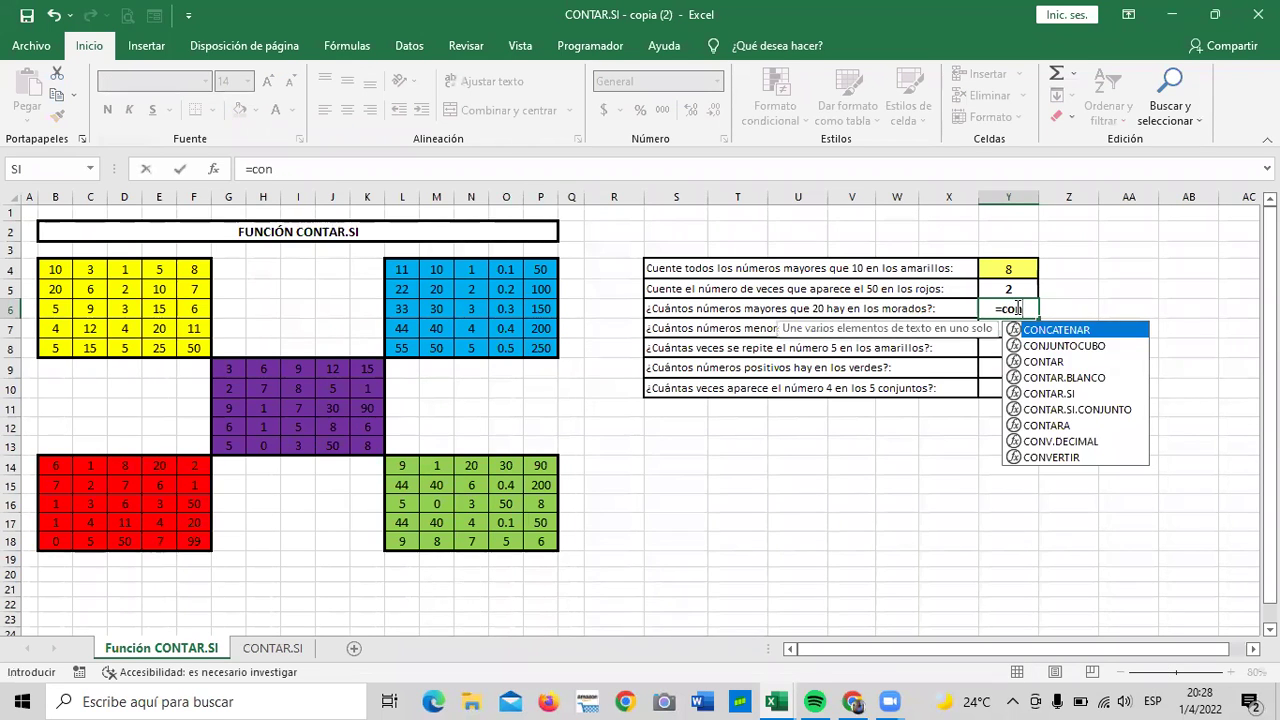
{"action": "double_click", "coordinate": [1052, 390]}
{"action": "mouse_move", "coordinate": [229, 368]}
{"action": "left_mouse_down"}
{"action": "mouse_move", "coordinate": [365, 433]}
{"action": "mouse_move", "coordinate": [367, 446]}
{"action": "left_mouse_up"}
{"action": "left_click", "coordinate": [405, 175]}
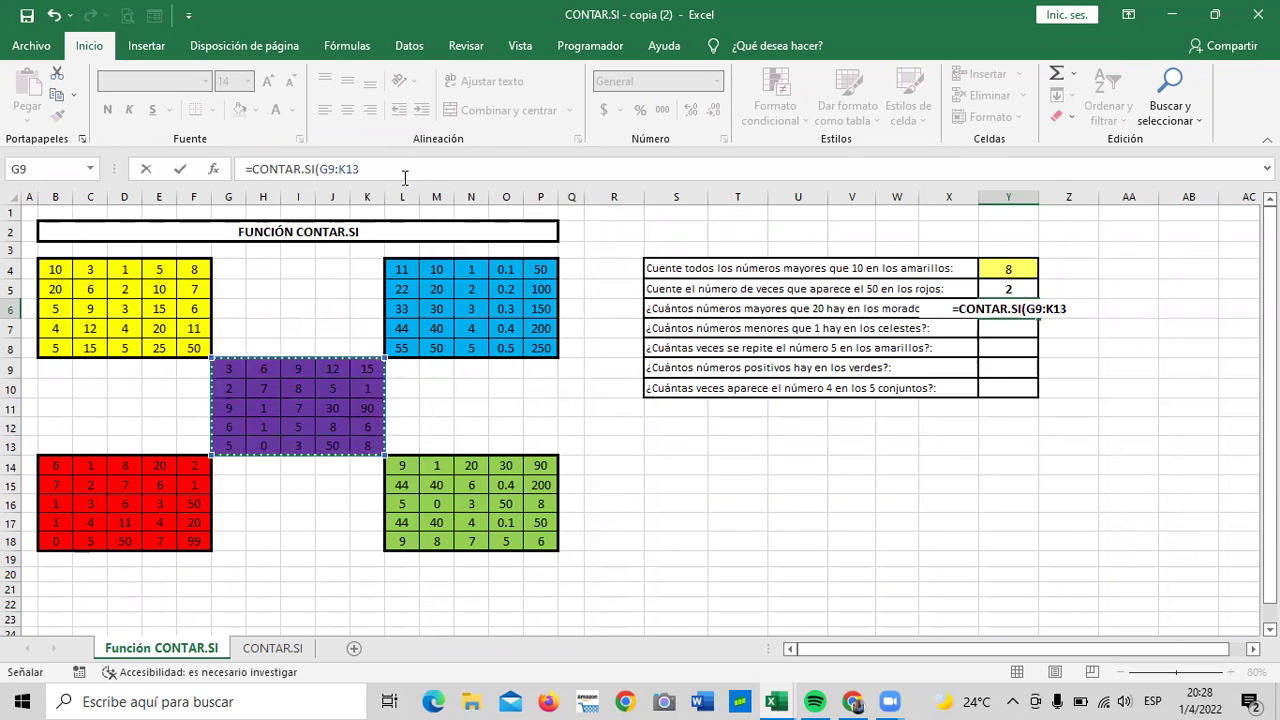
{"action": "type", "text": ";"}
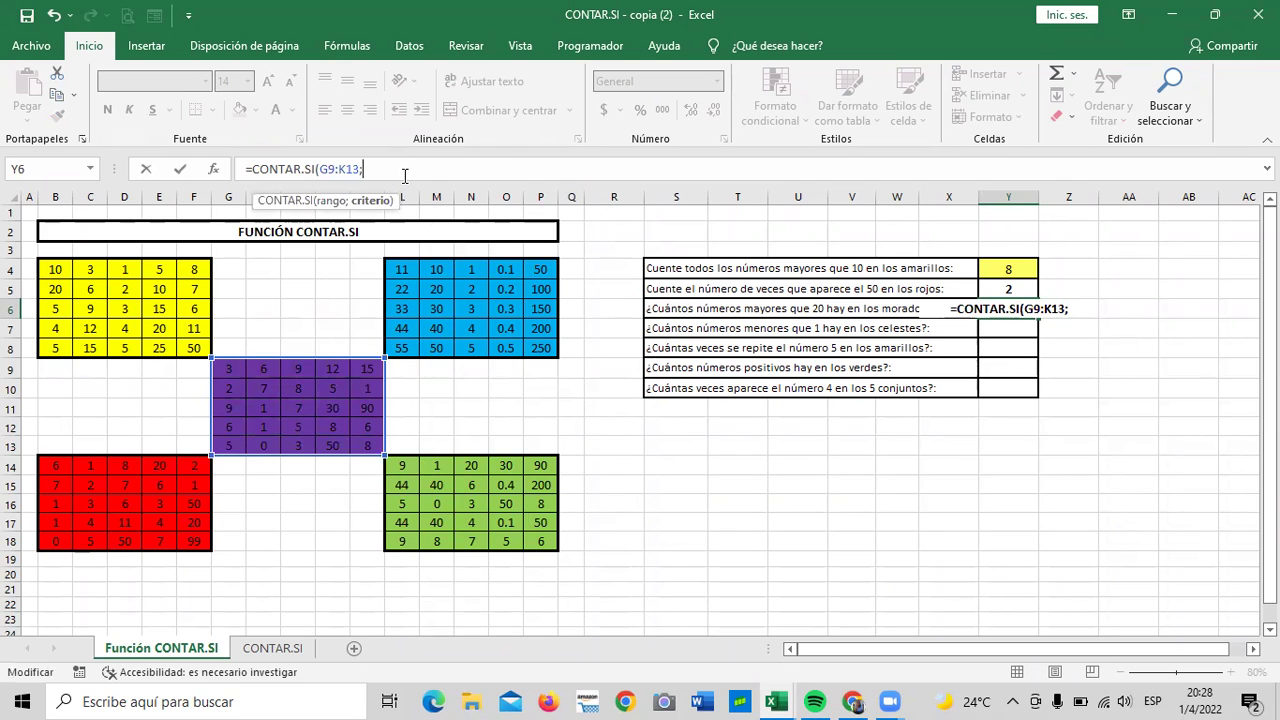
{"action": "type", "text": "\""}
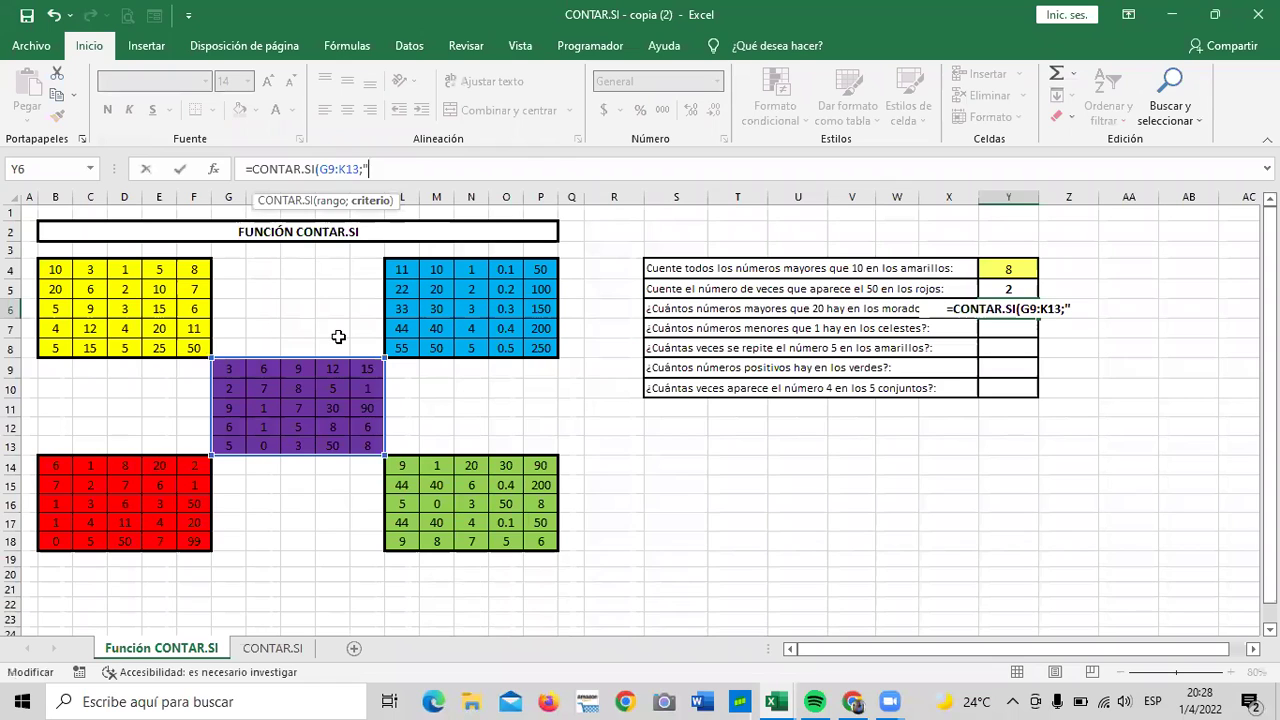
{"action": "type", "text": ">"}
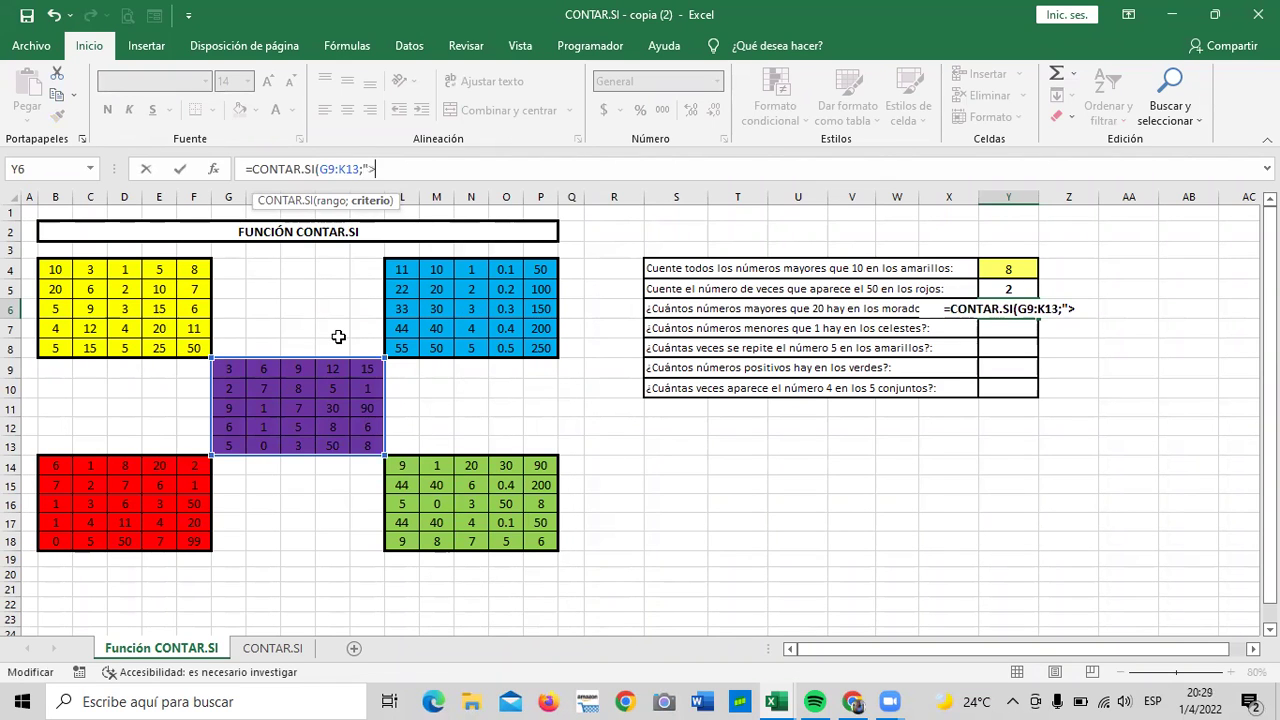
{"action": "type", "text": "20\""}
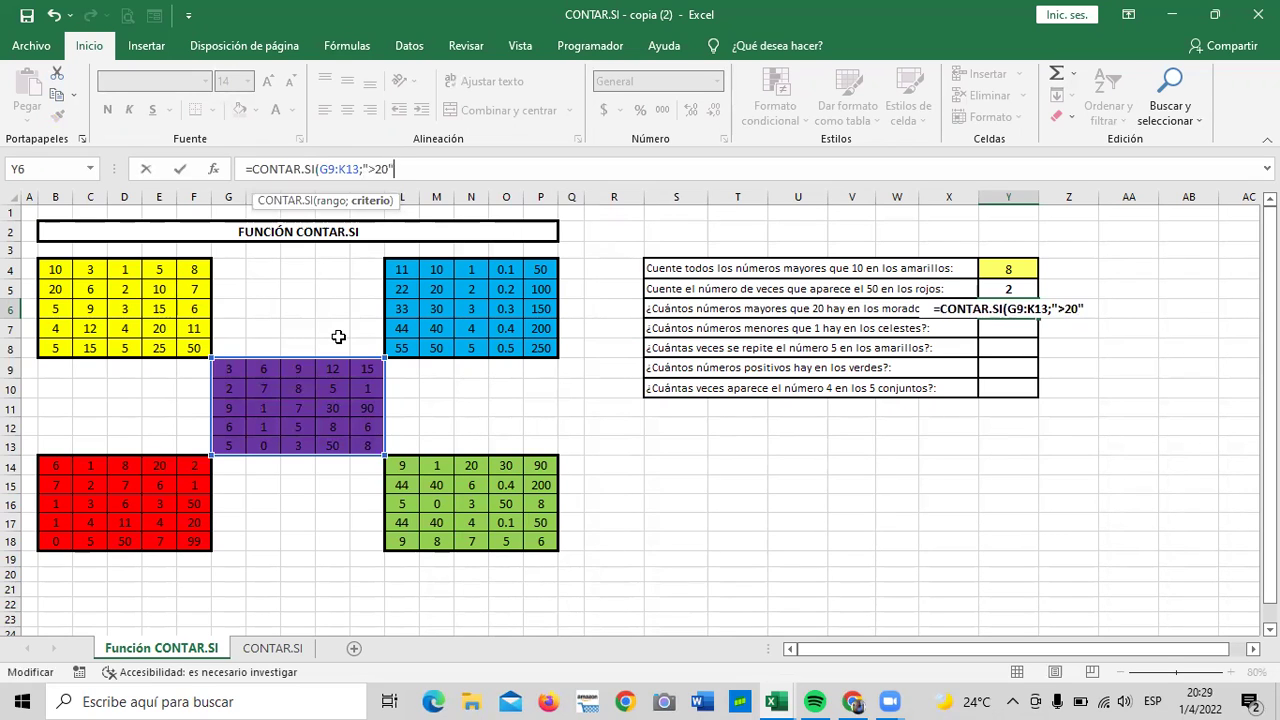
{"action": "type", "text": ")"}
{"action": "key", "text": "Return"}
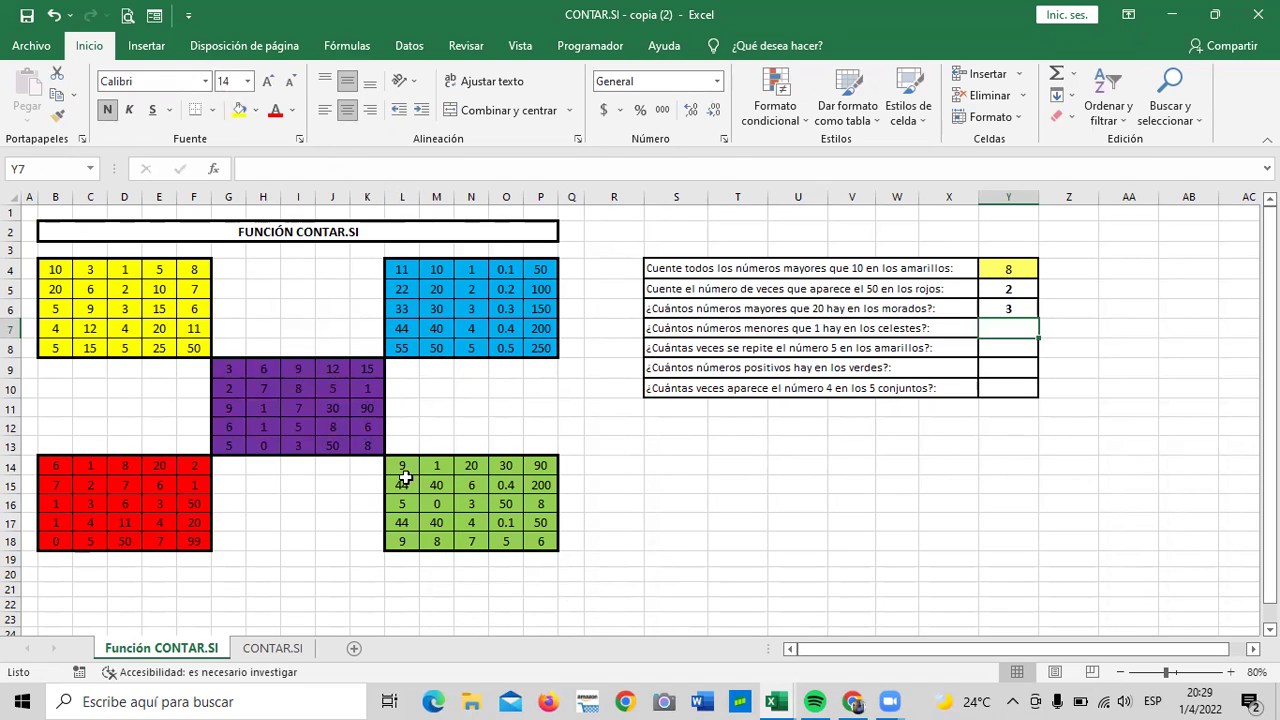
Step: Verify the result of 3 against the purple values above 20, such as 90 and 50
{"action": "left_click", "coordinate": [340, 407]}
{"action": "left_click", "coordinate": [365, 408]}
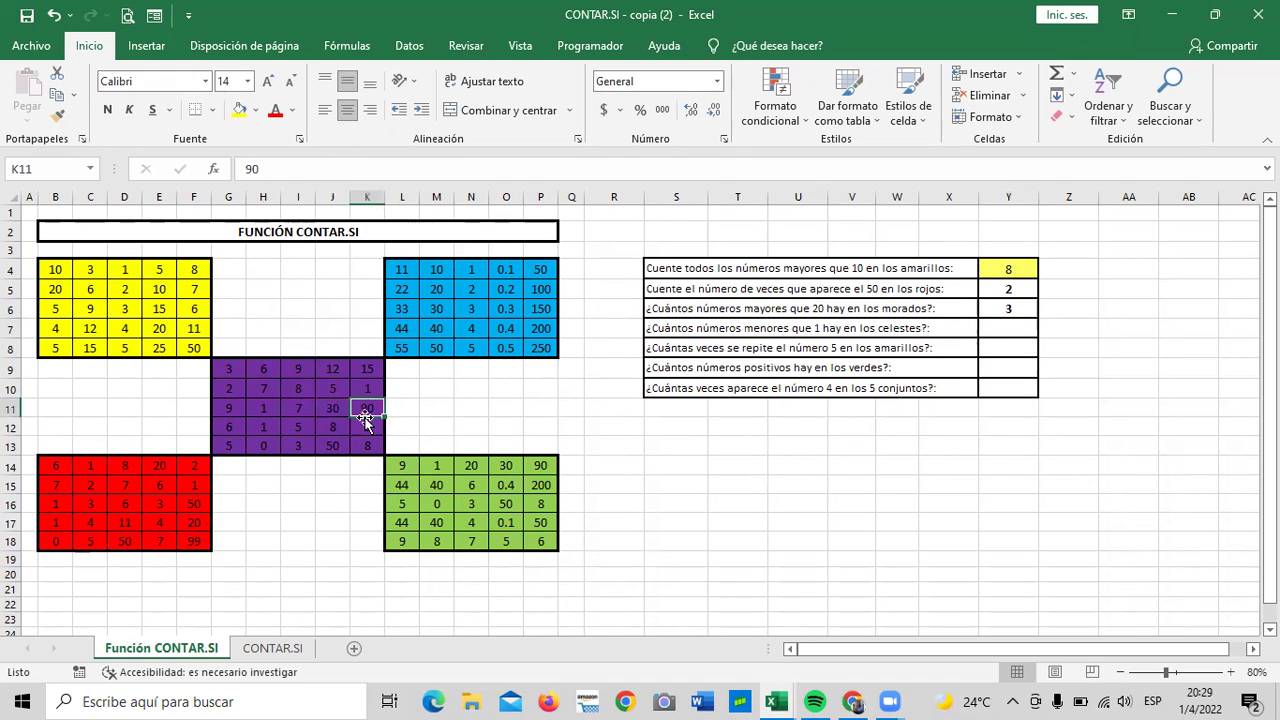
{"action": "left_click", "coordinate": [323, 447]}
{"action": "left_click", "coordinate": [332, 407]}
{"action": "left_click", "coordinate": [367, 407]}
{"action": "left_click", "coordinate": [333, 446]}
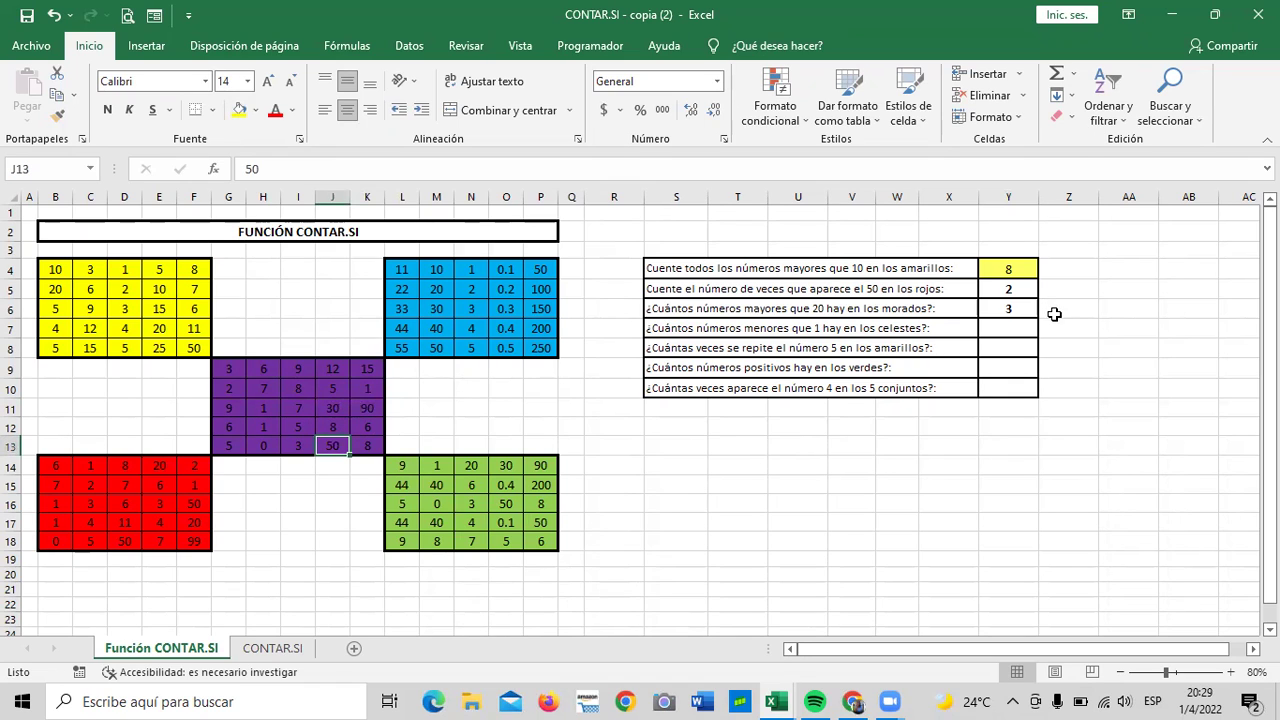
{"action": "left_click", "coordinate": [1008, 328]}
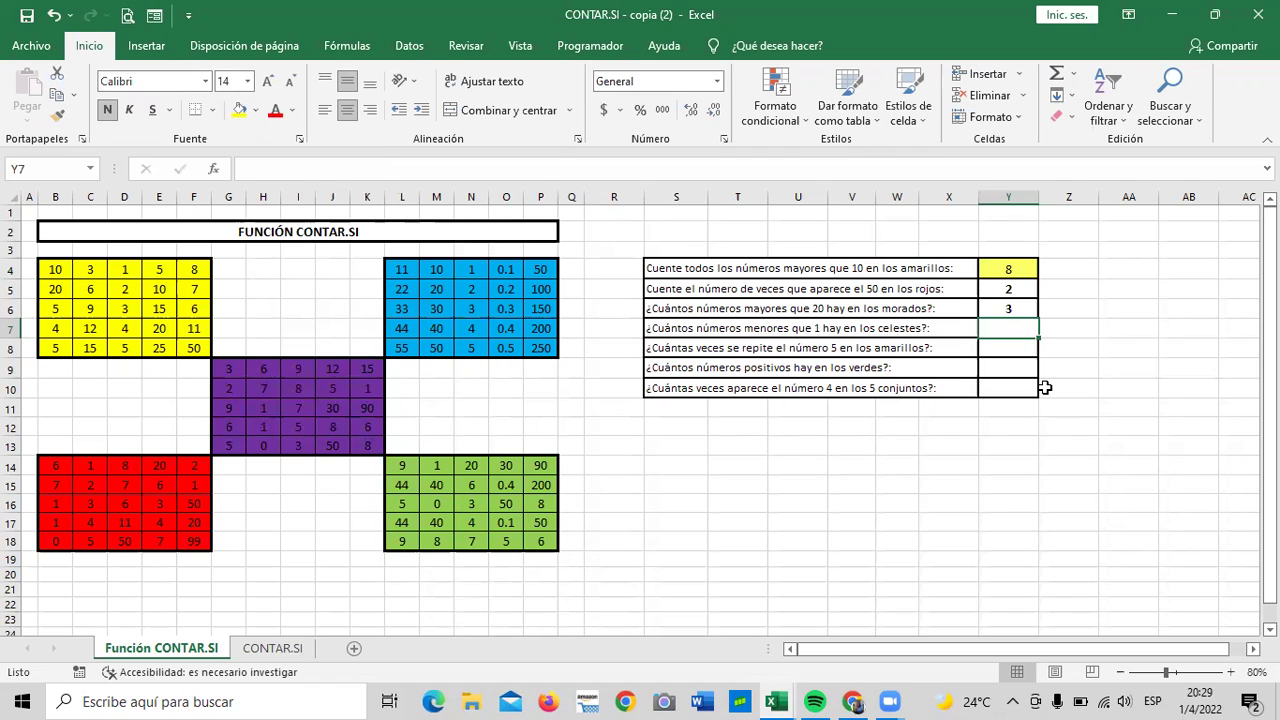
Step: Enter a CONTAR.SI formula over the light-blue block with criterion "<1" in Y7, giving 5
{"action": "type", "text": "=cont<ar"}
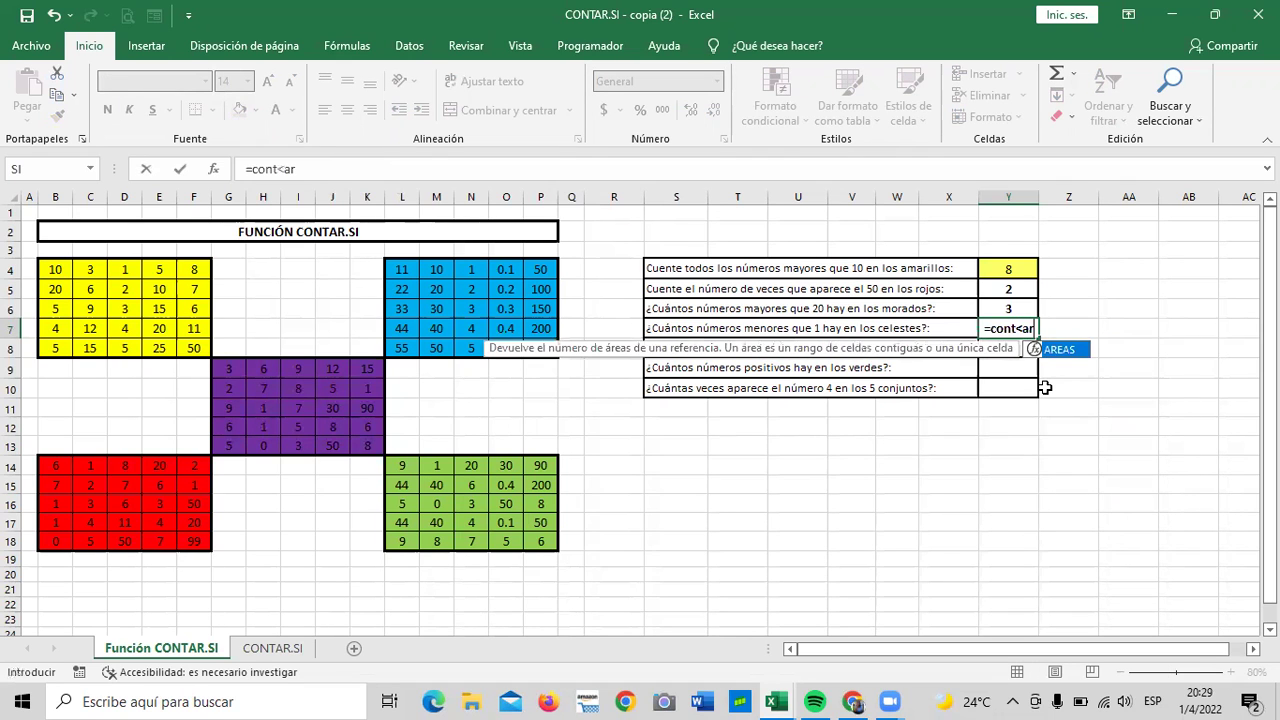
{"action": "key", "text": "BackSpace"}
{"action": "key", "text": "BackSpace"}
{"action": "key", "text": "BackSpace"}
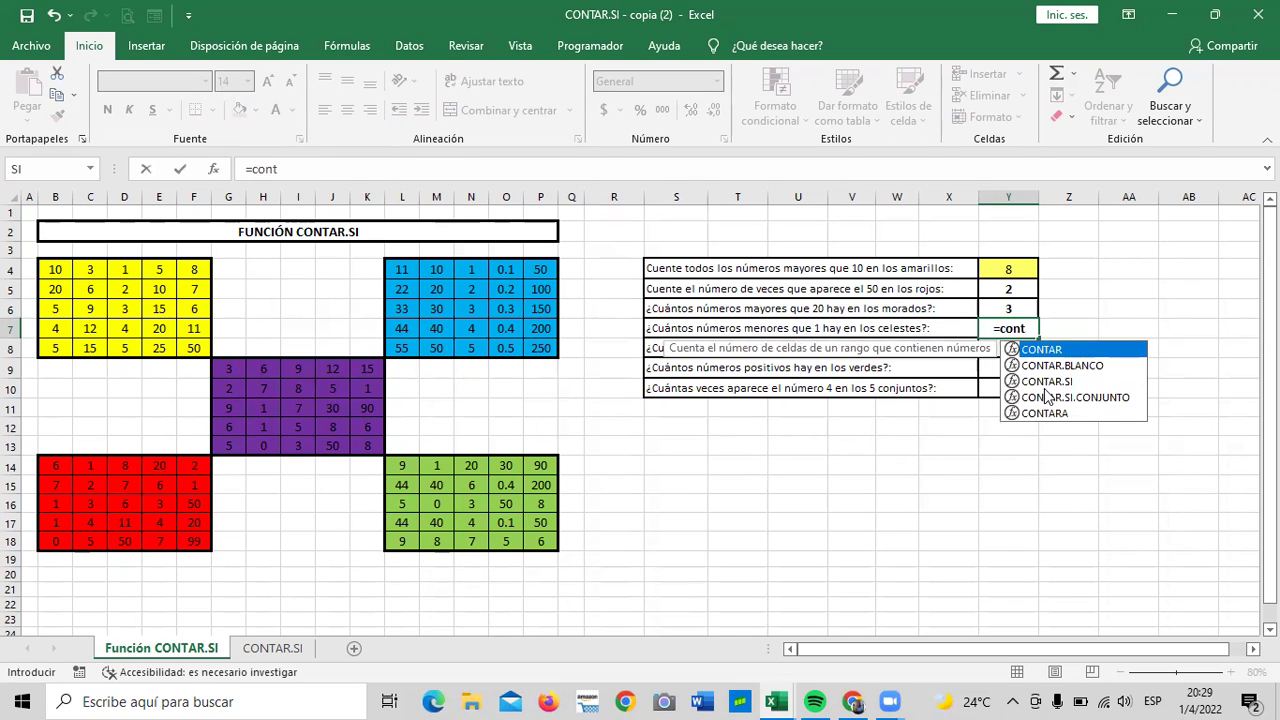
{"action": "double_click", "coordinate": [1045, 381]}
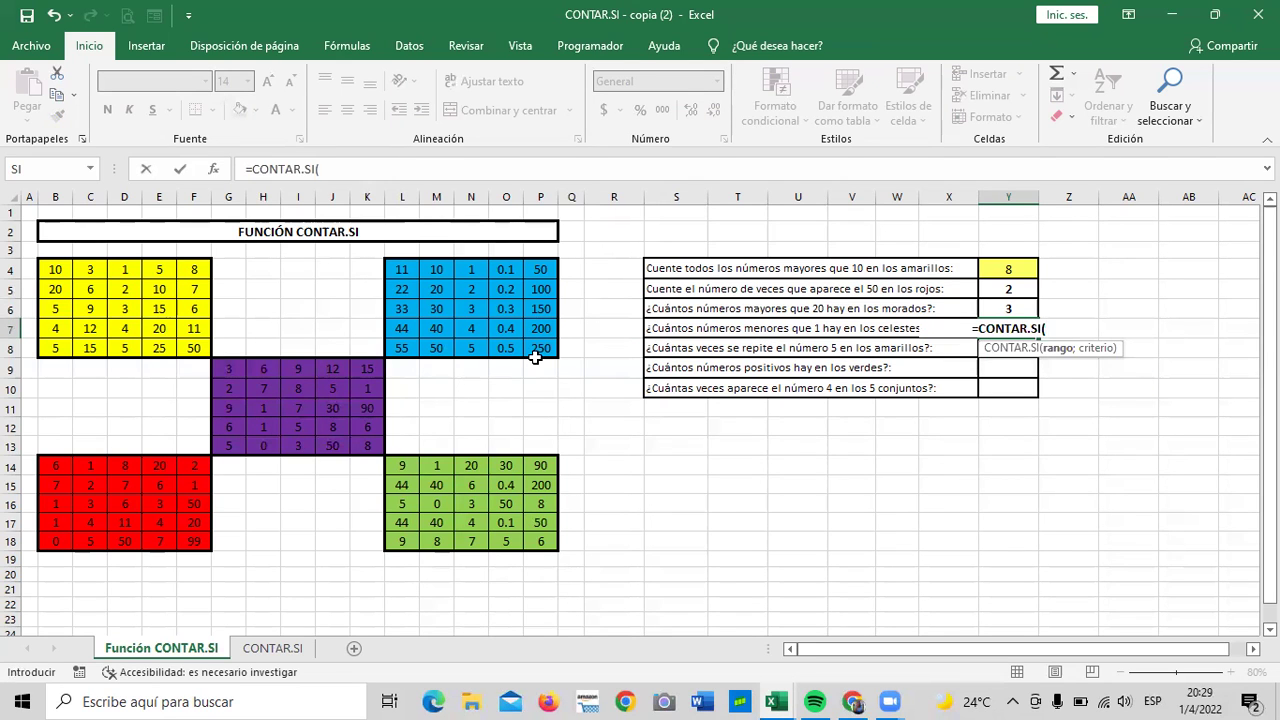
{"action": "left_click_drag", "start_coordinate": [400, 269], "coordinate": [540, 347]}
{"action": "left_click", "coordinate": [465, 167]}
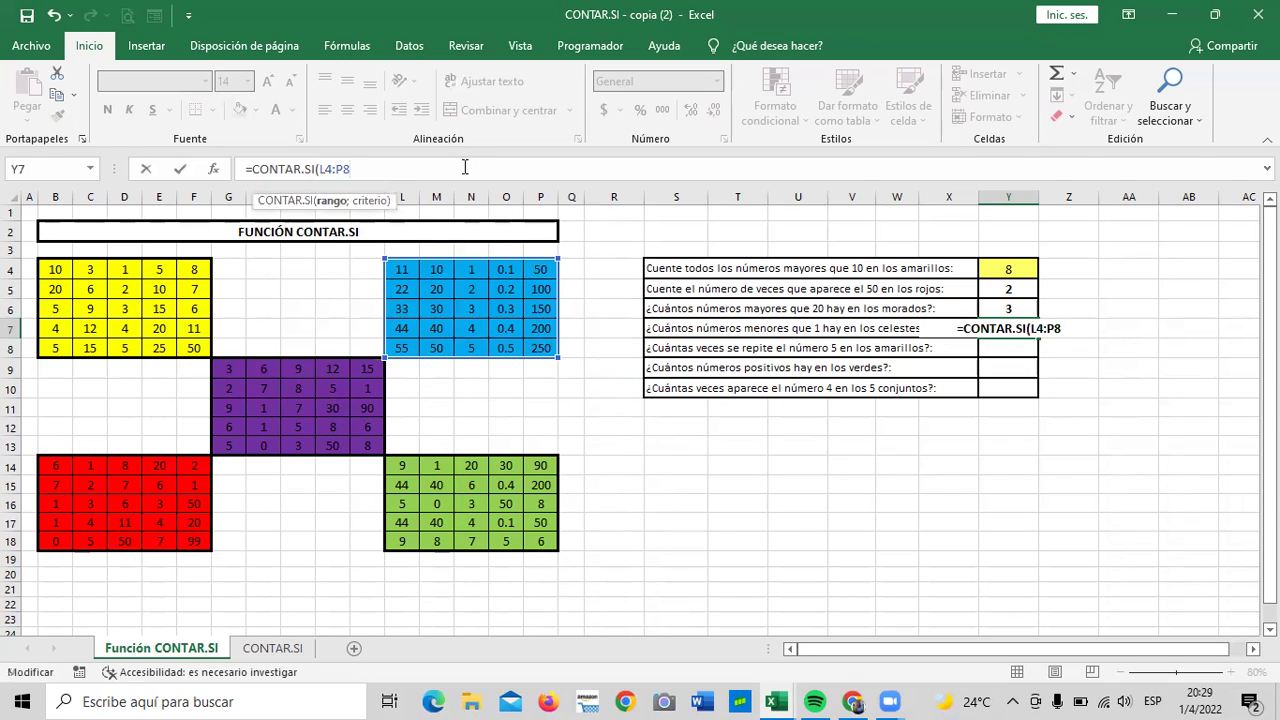
{"action": "type", "text": ";\""}
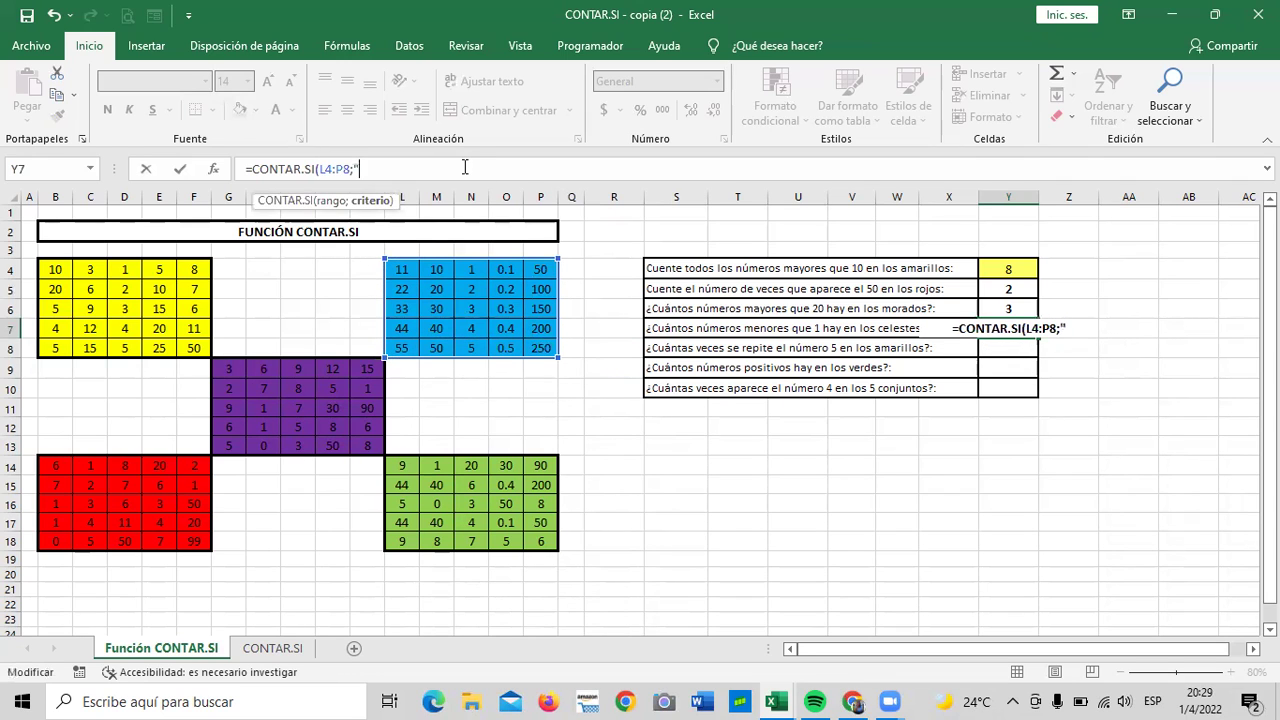
{"action": "type", "text": "<"}
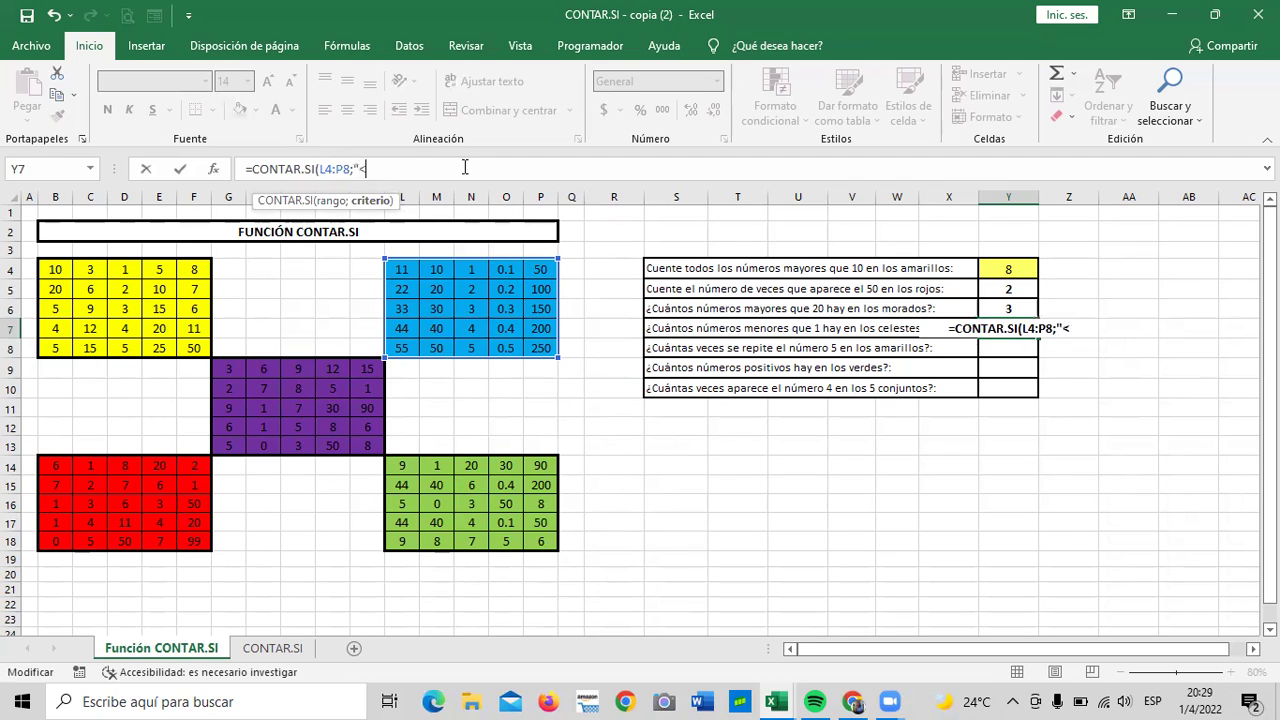
{"action": "type", "text": "1"}
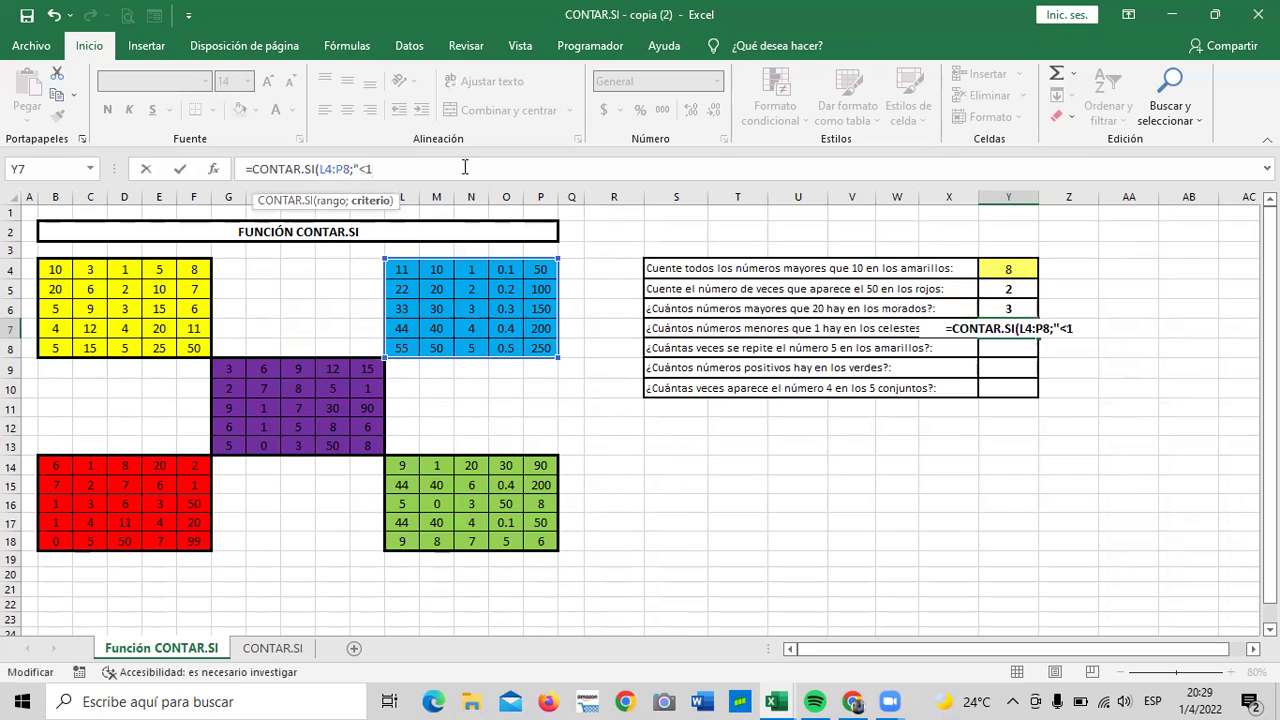
{"action": "type", "text": "\")"}
{"action": "key", "text": "Return"}
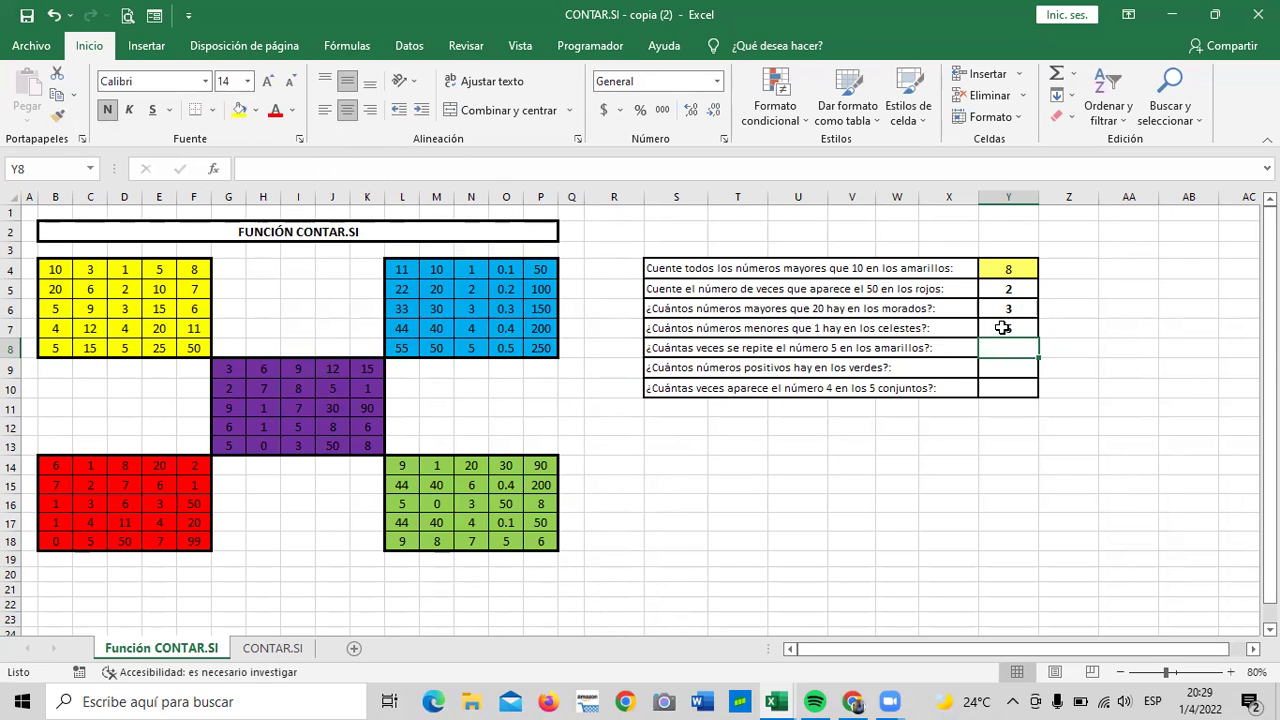
Step: Check the light-blue decimals 0.2 to 0.5, then begin a formula in Y8
{"action": "left_click", "coordinate": [506, 270]}
{"action": "left_click", "coordinate": [504, 289]}
{"action": "left_click", "coordinate": [501, 314]}
{"action": "left_click", "coordinate": [506, 329]}
{"action": "left_click", "coordinate": [507, 348]}
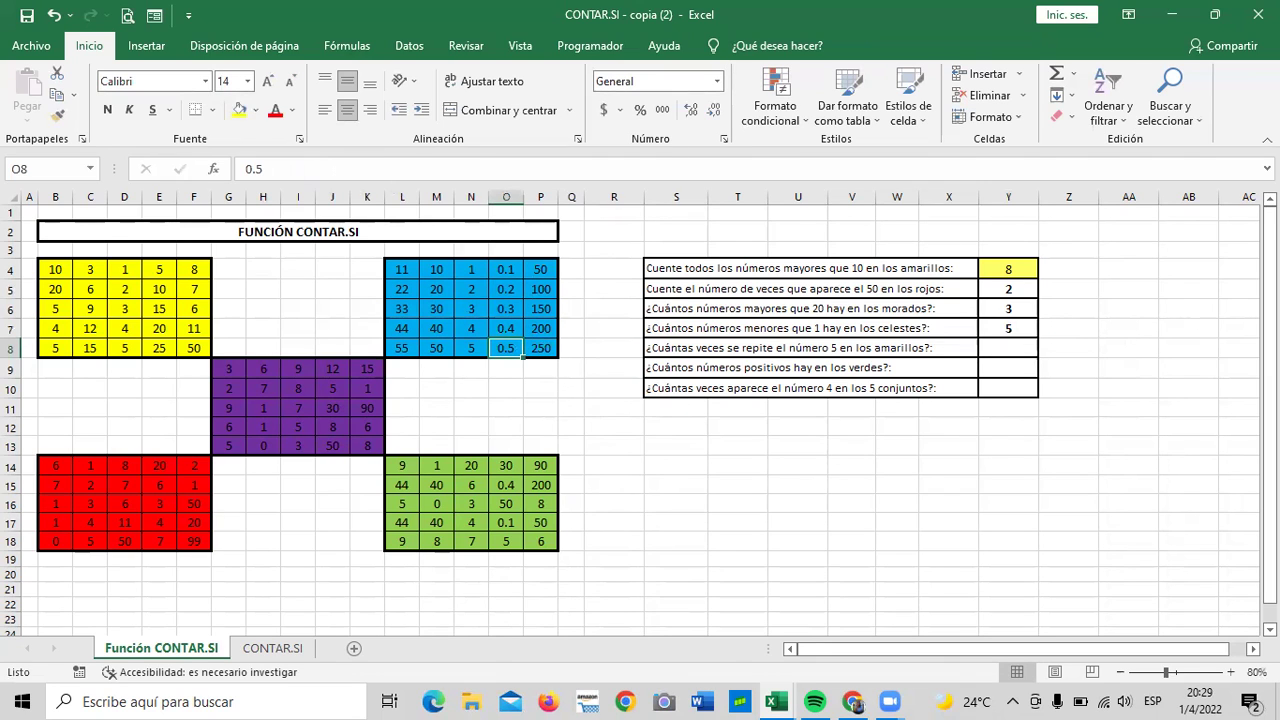
{"action": "left_click", "coordinate": [1015, 350]}
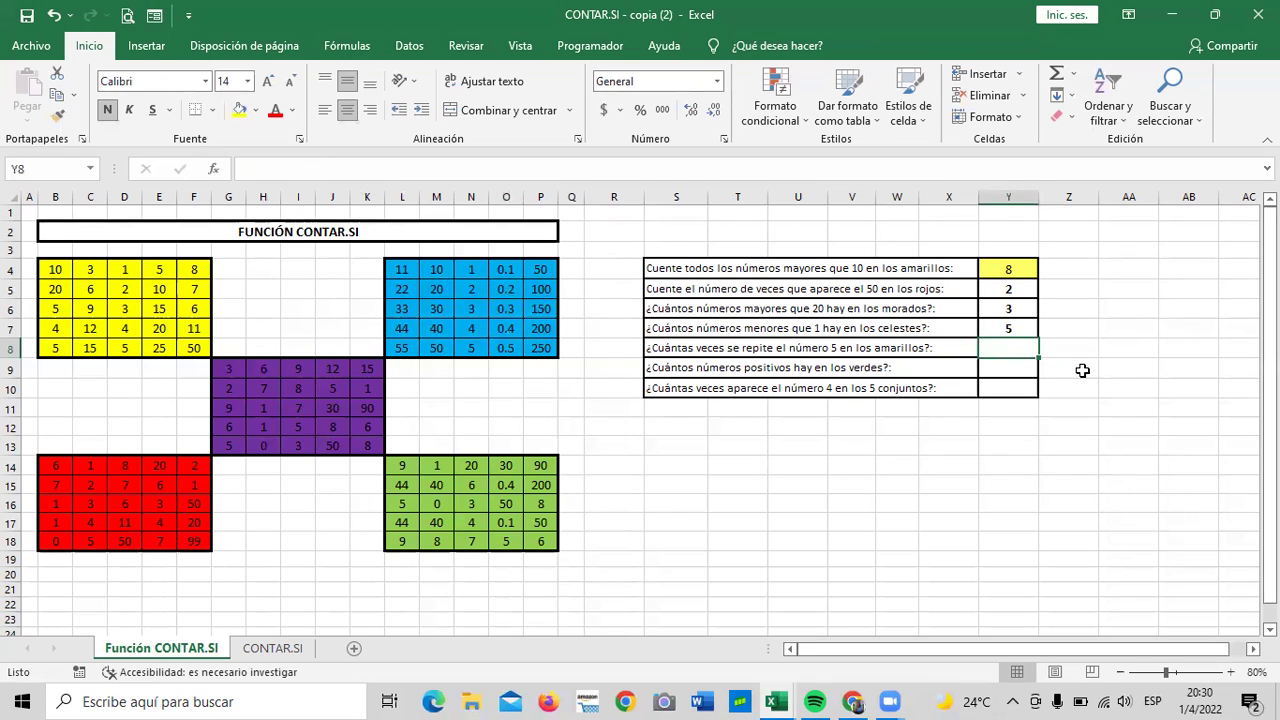
{"action": "type", "text": "="}
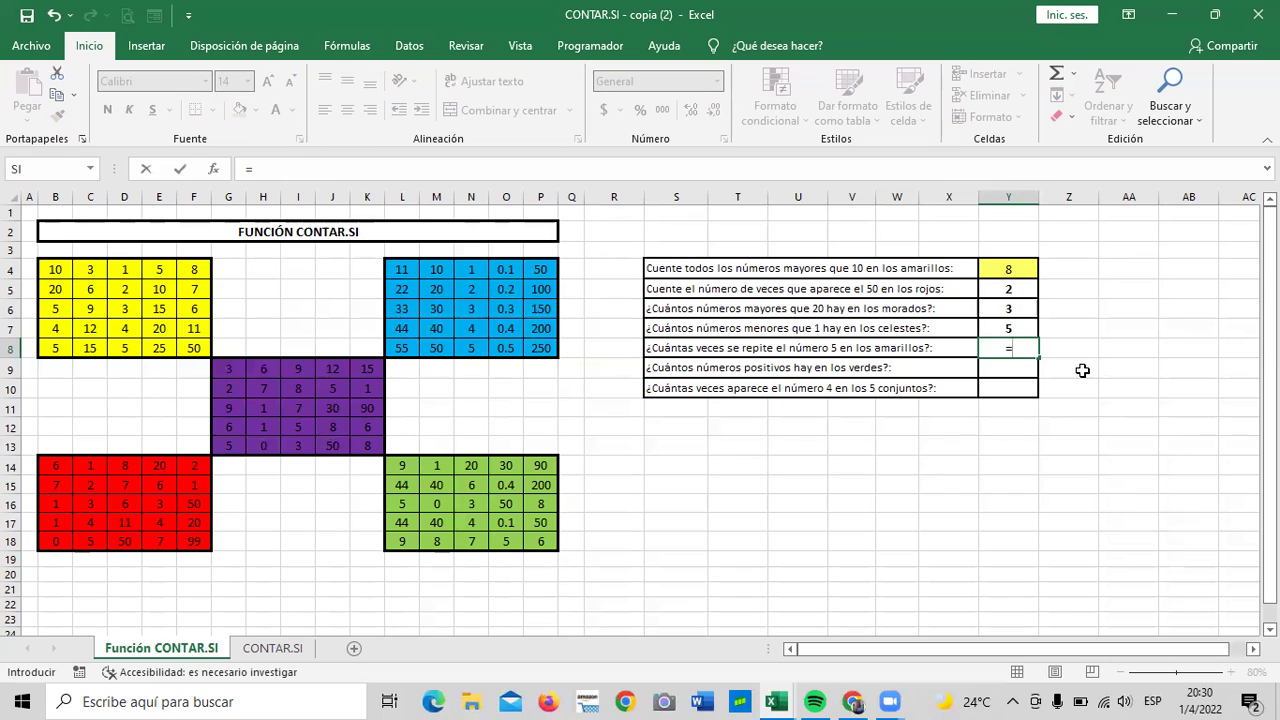
Step: Complete =CONTAR.SI(B4:F8;"=5") in Y8 to count the 5s in the yellow block
{"action": "type", "text": "contar"}
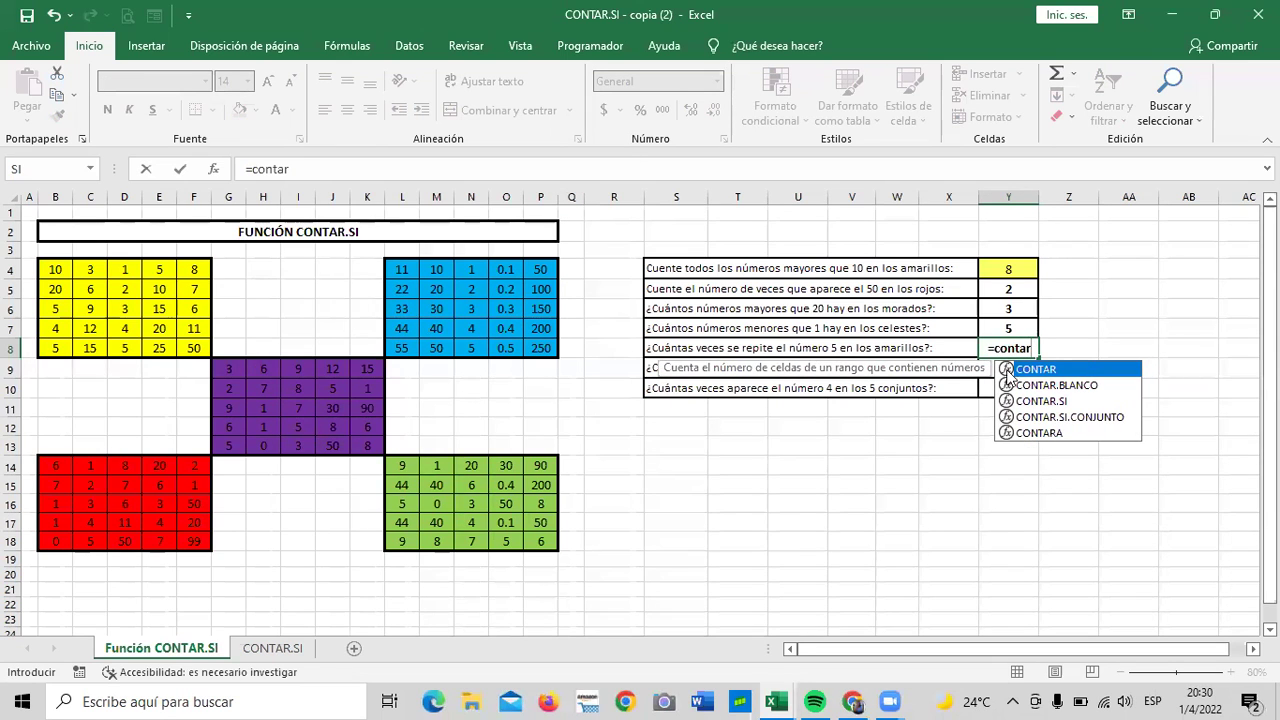
{"action": "left_click", "coordinate": [1040, 401]}
{"action": "double_click", "coordinate": [1040, 401]}
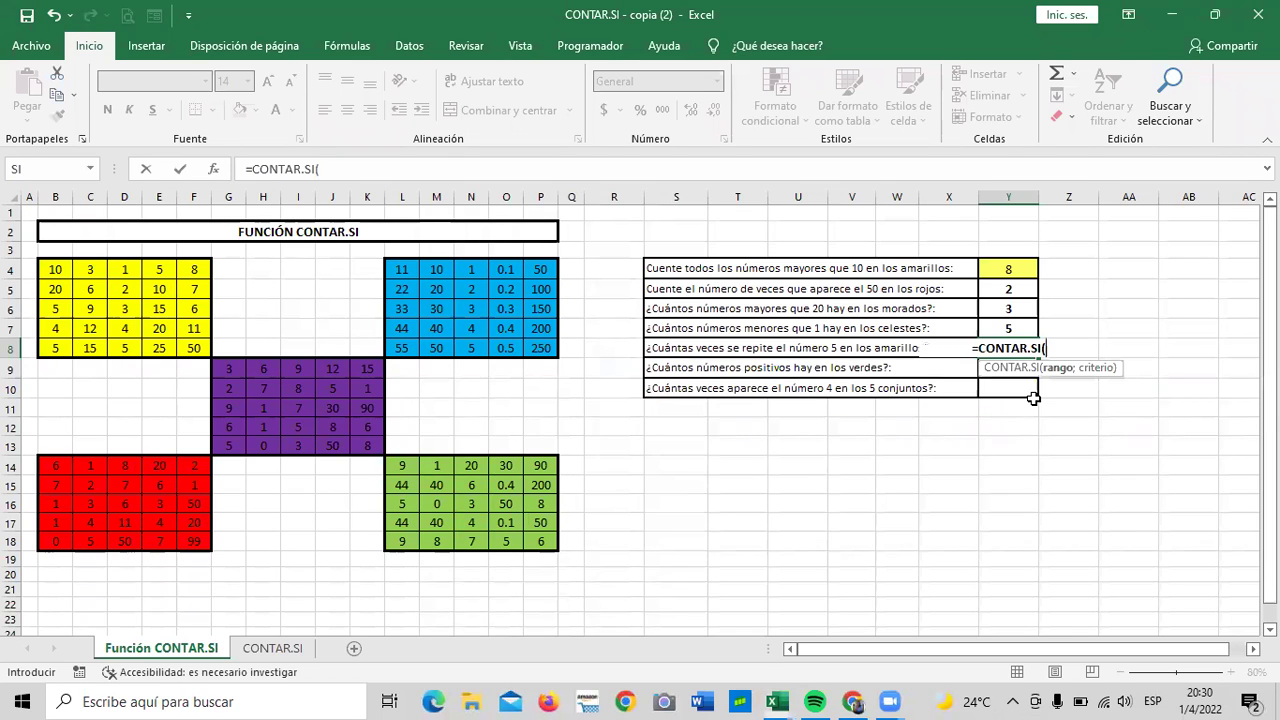
{"action": "left_click_drag", "start_coordinate": [57, 267], "coordinate": [193, 347]}
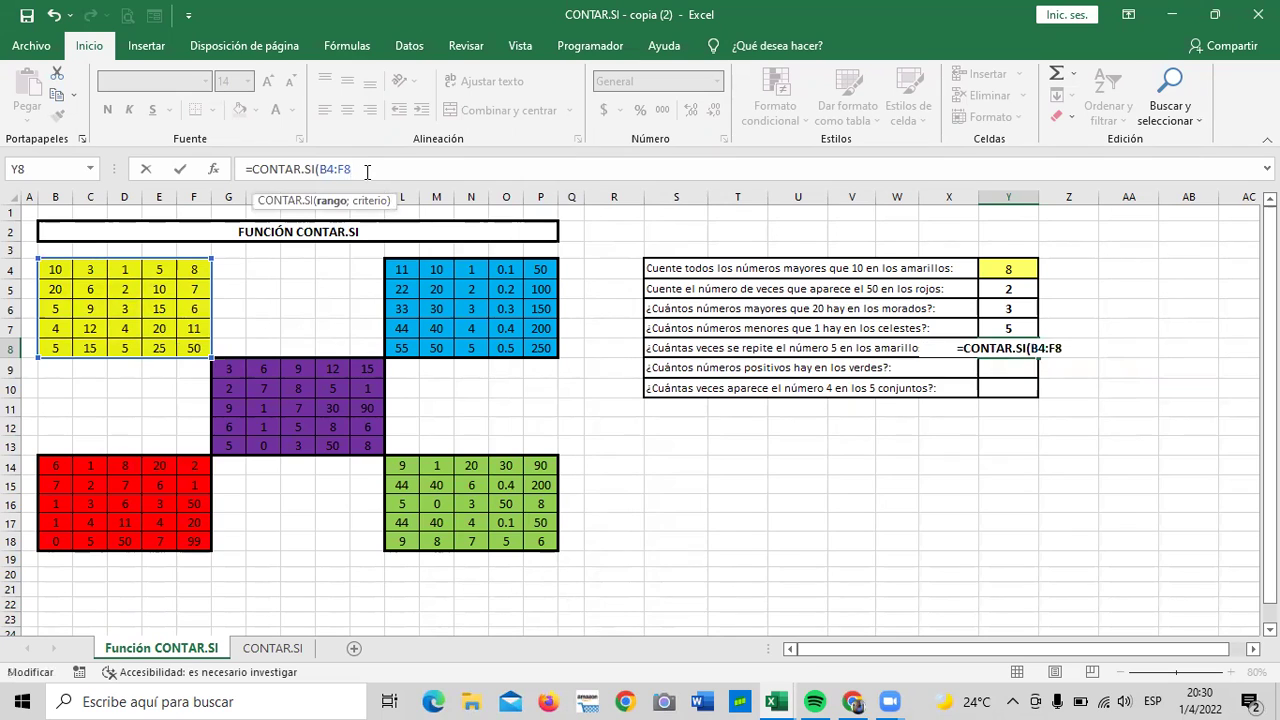
{"action": "type", "text": "\""}
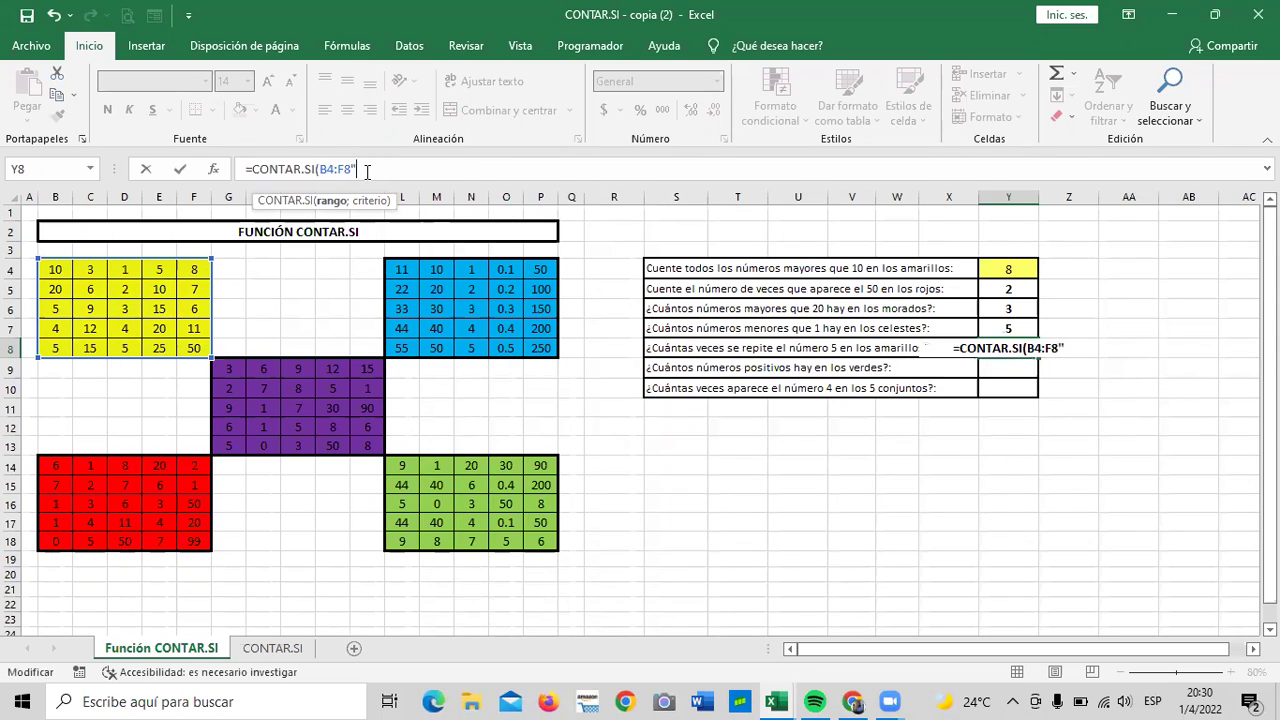
{"action": "key", "text": "BackSpace"}
{"action": "type", "text": ";\""}
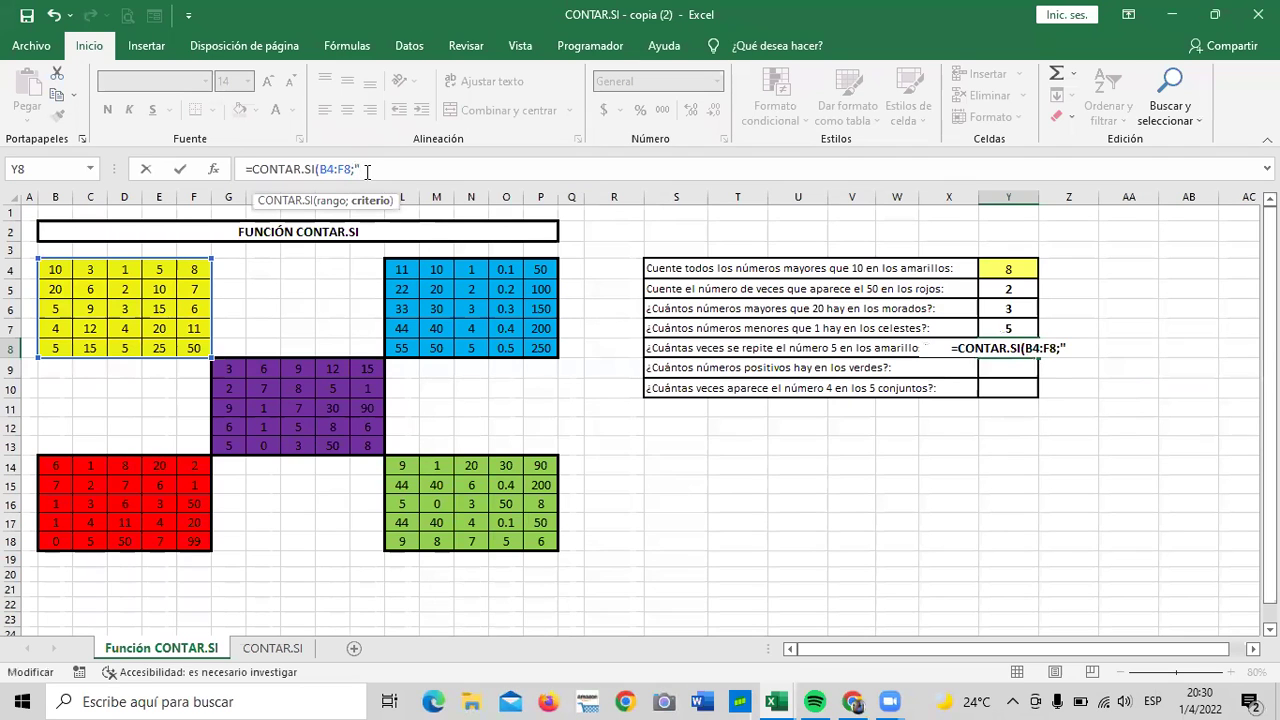
{"action": "type", "text": "="}
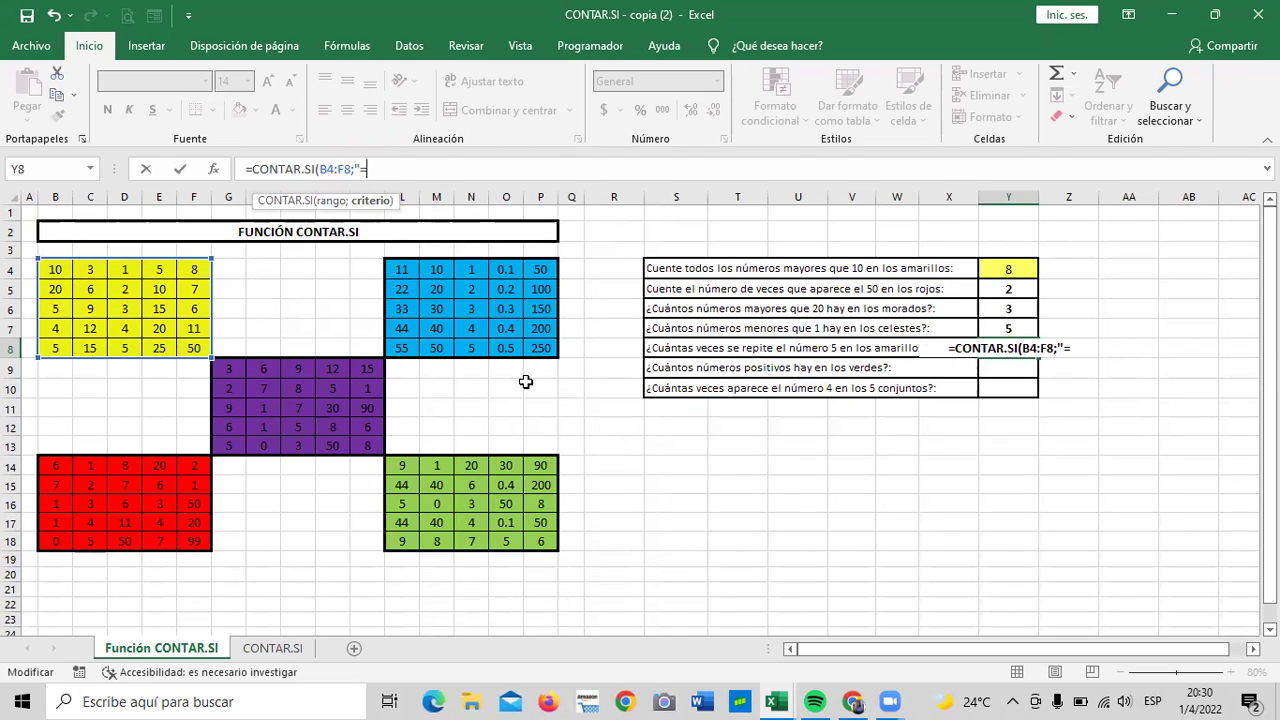
{"action": "type", "text": "5\""}
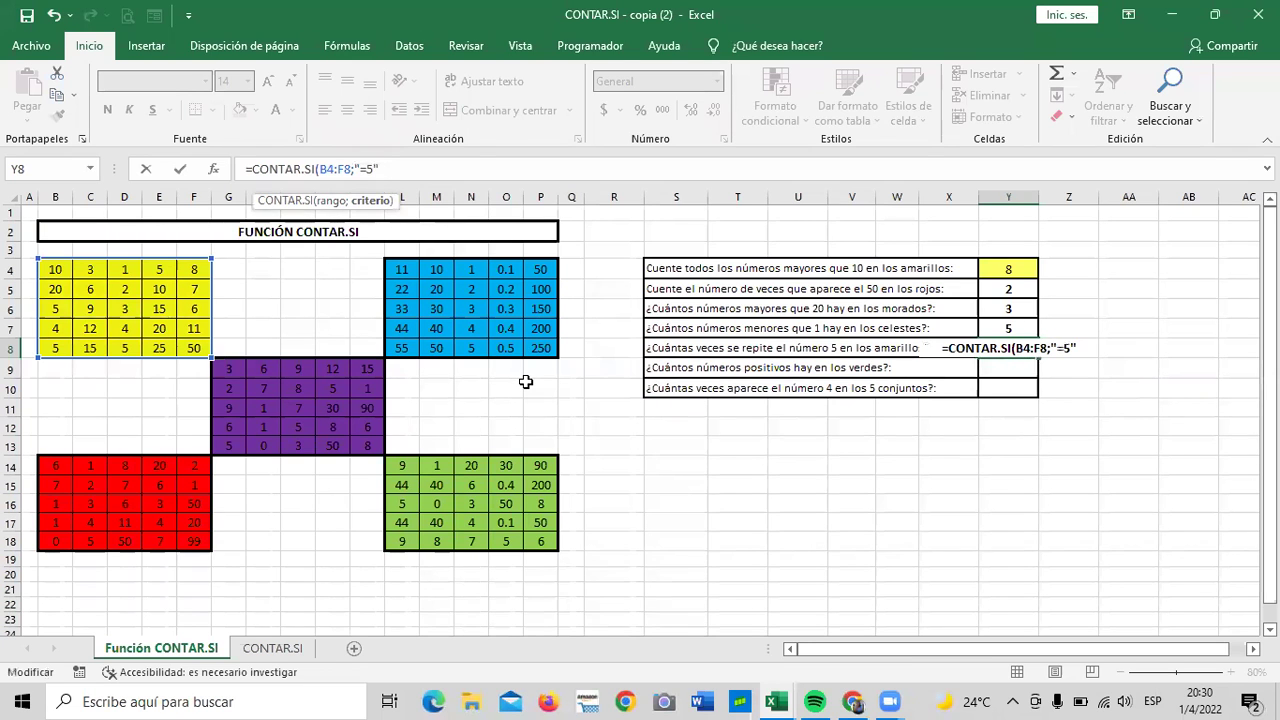
{"action": "key", "text": "Return"}
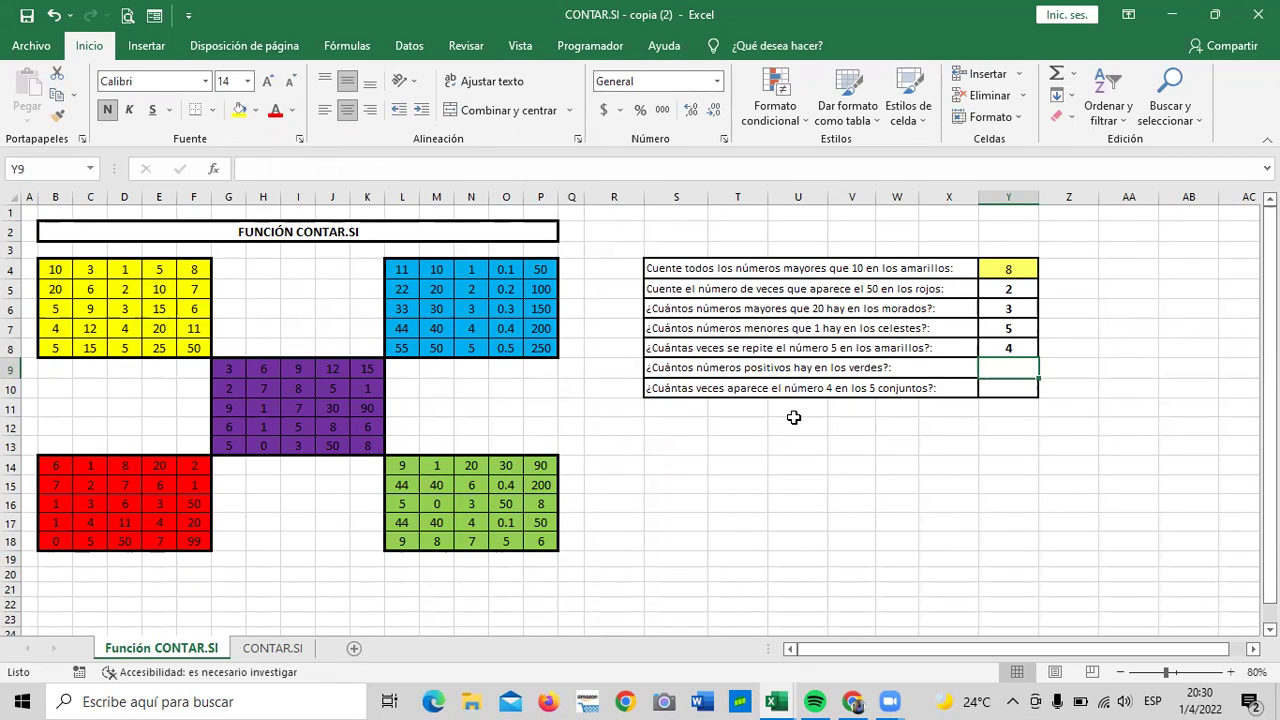
Step: Verify the count of 4 against the 5s in E4, D8, B8 and B6
{"action": "left_click", "coordinate": [159, 269]}
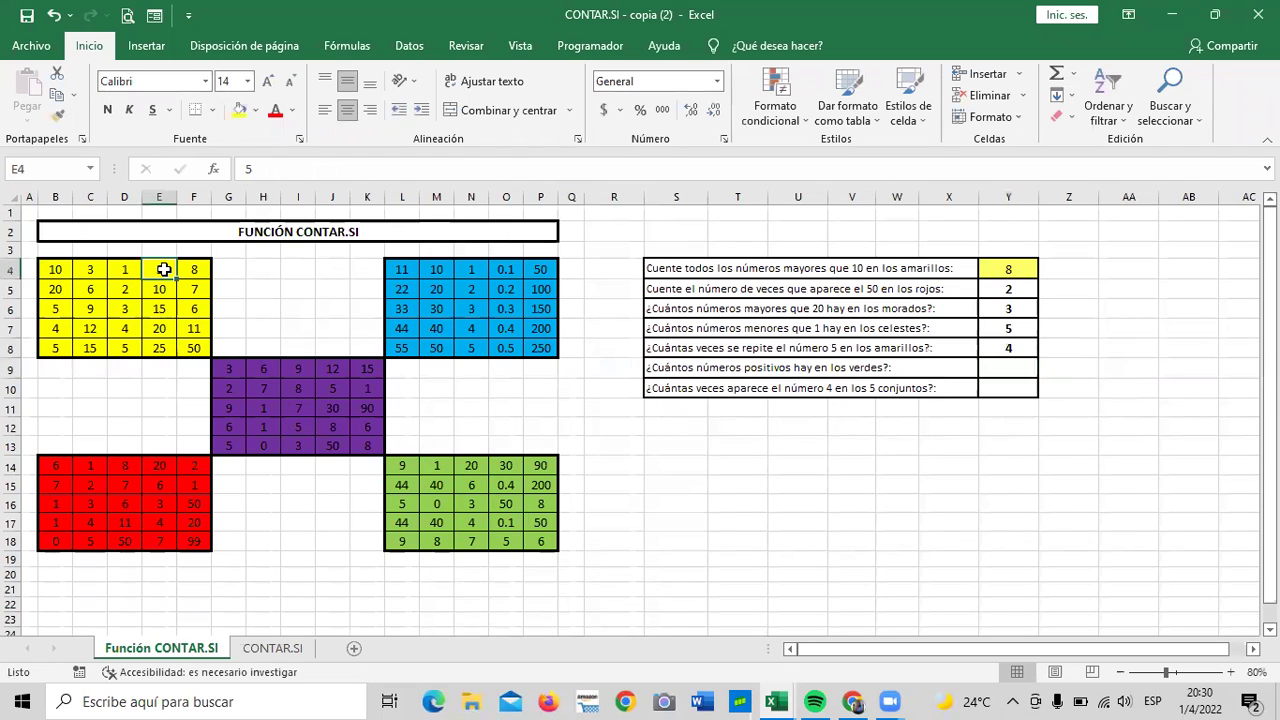
{"action": "left_click", "coordinate": [119, 345]}
{"action": "left_click", "coordinate": [57, 347]}
{"action": "left_click", "coordinate": [56, 309]}
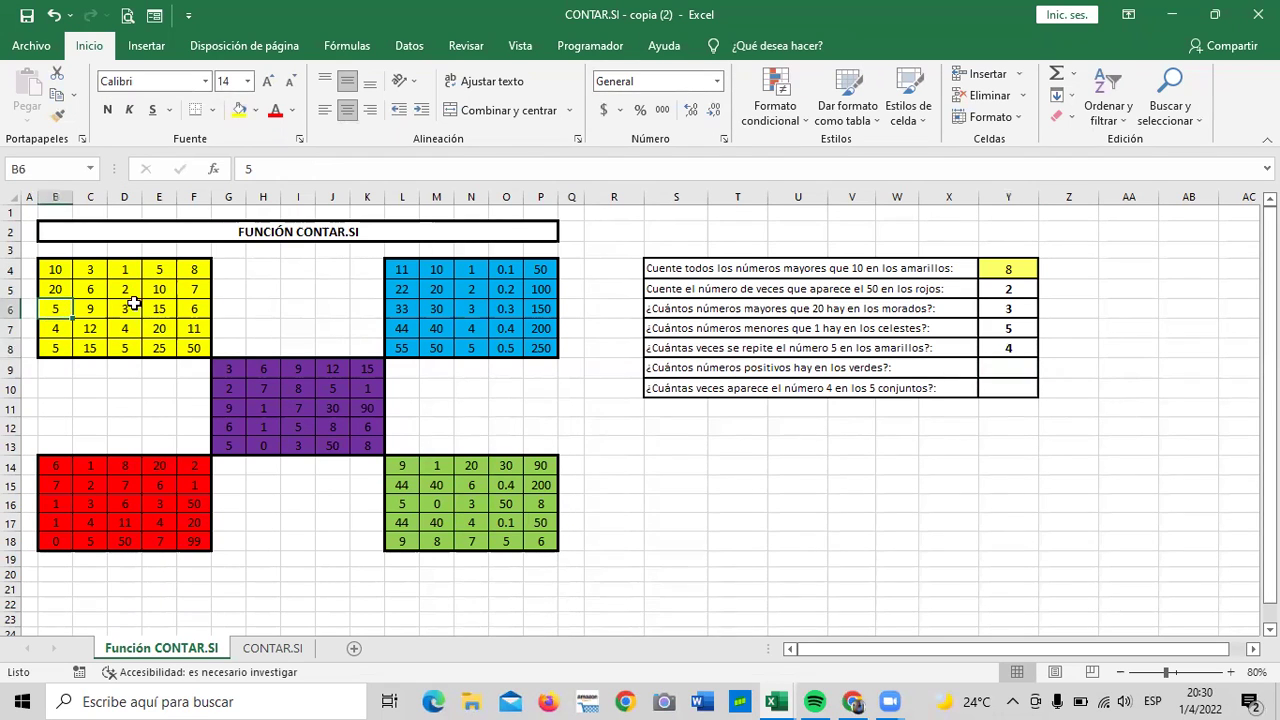
{"action": "left_click", "coordinate": [1136, 440]}
{"action": "left_click", "coordinate": [1001, 369]}
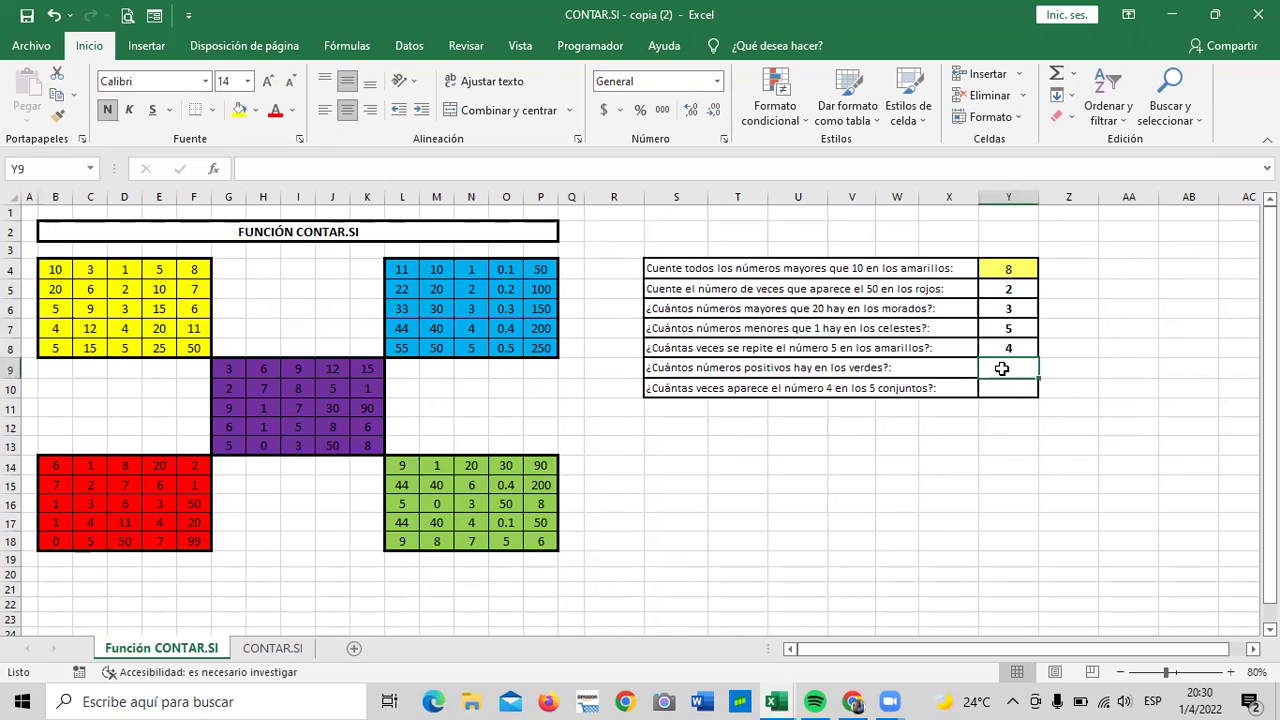
Step: Enter =CONTAR.SI(L14:P18;">=0") in Y9, counting 25 non-negative numbers in the green block
{"action": "type", "text": "="}
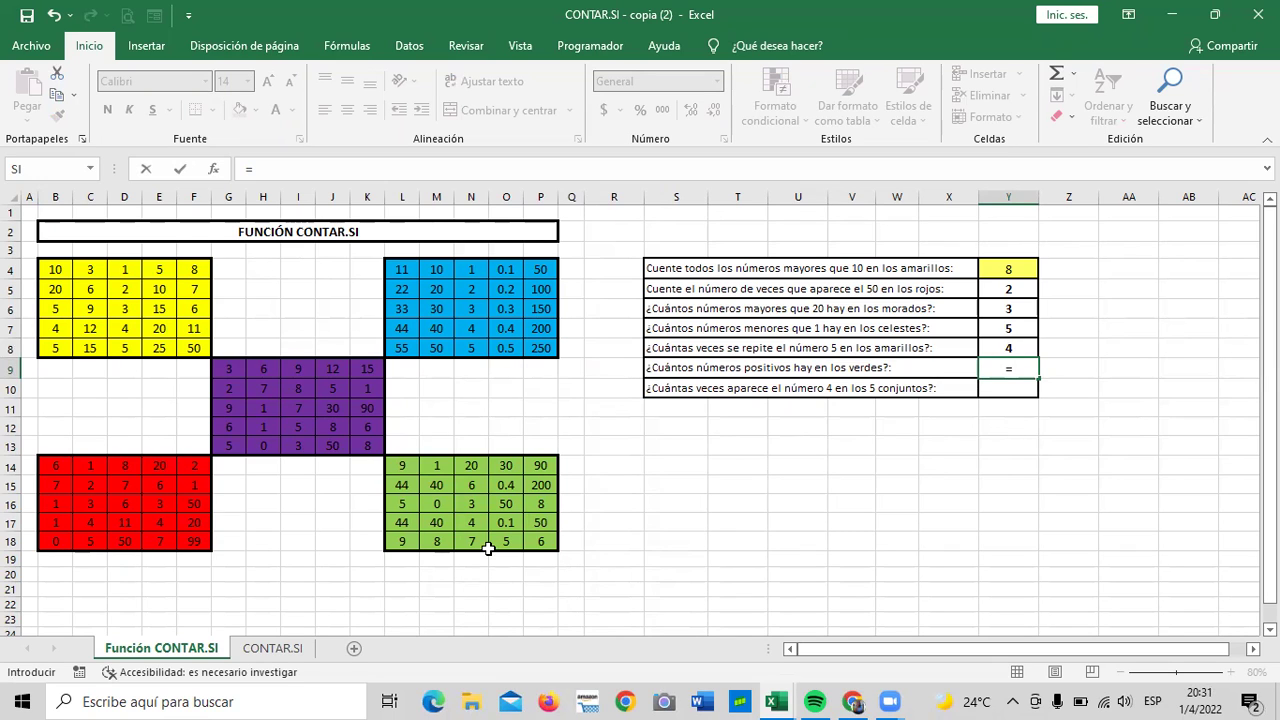
{"action": "type", "text": "contar"}
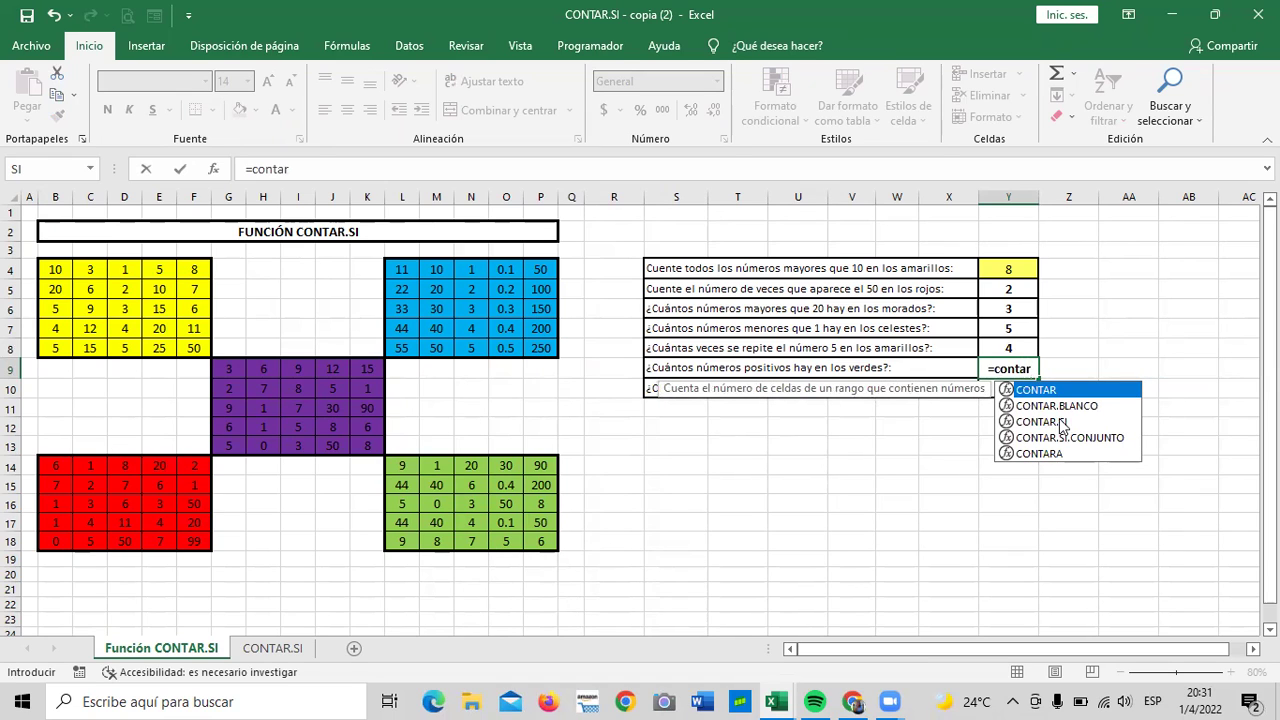
{"action": "double_click", "coordinate": [1062, 422]}
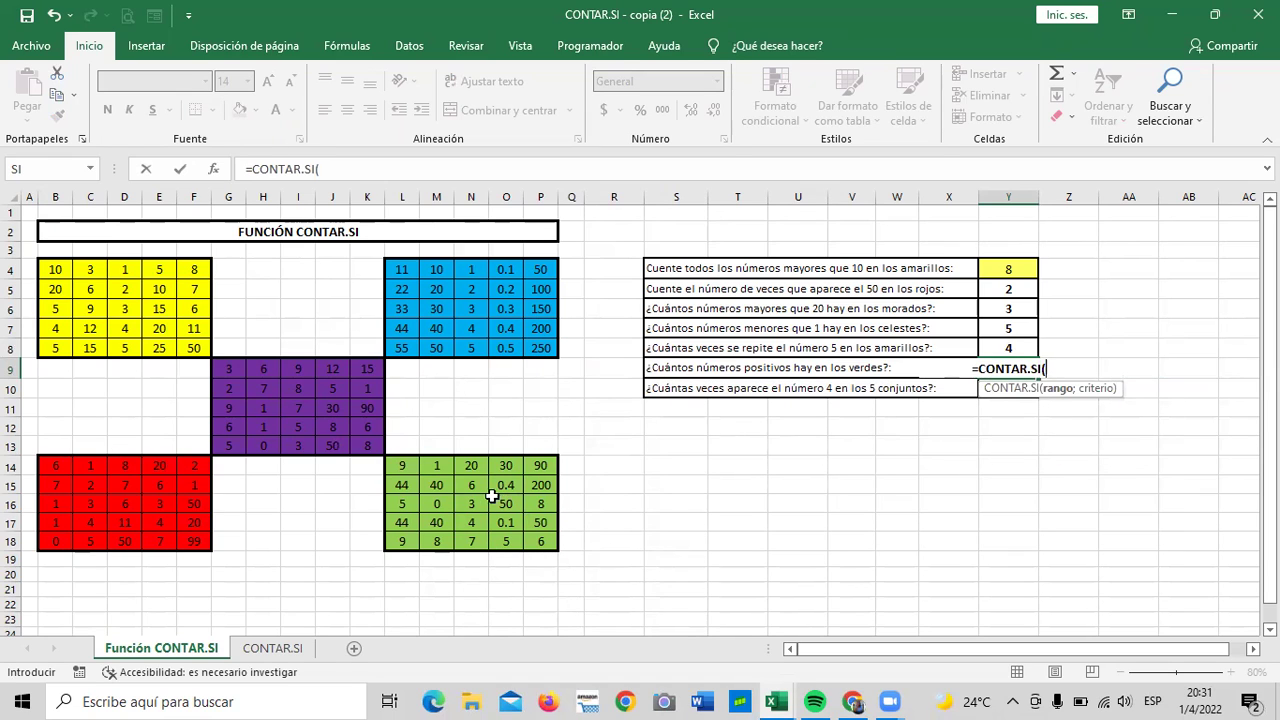
{"action": "left_click_drag", "start_coordinate": [396, 464], "coordinate": [553, 544]}
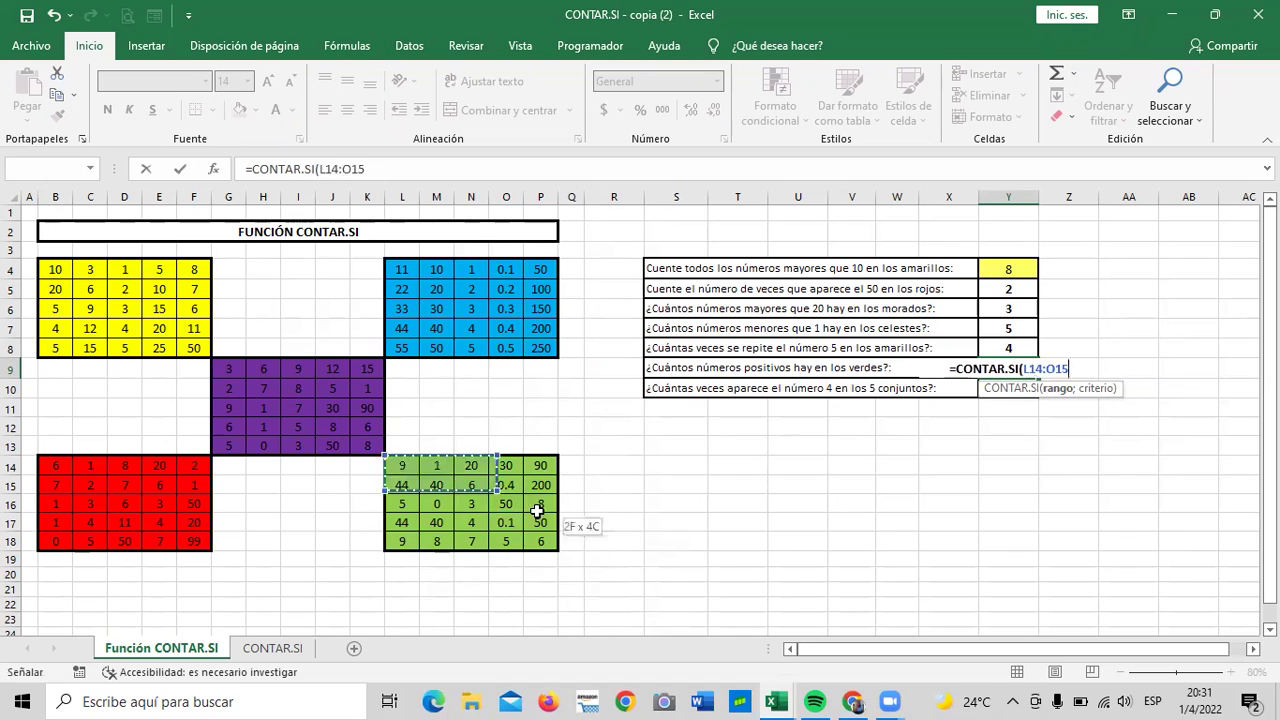
{"action": "left_click", "coordinate": [464, 170]}
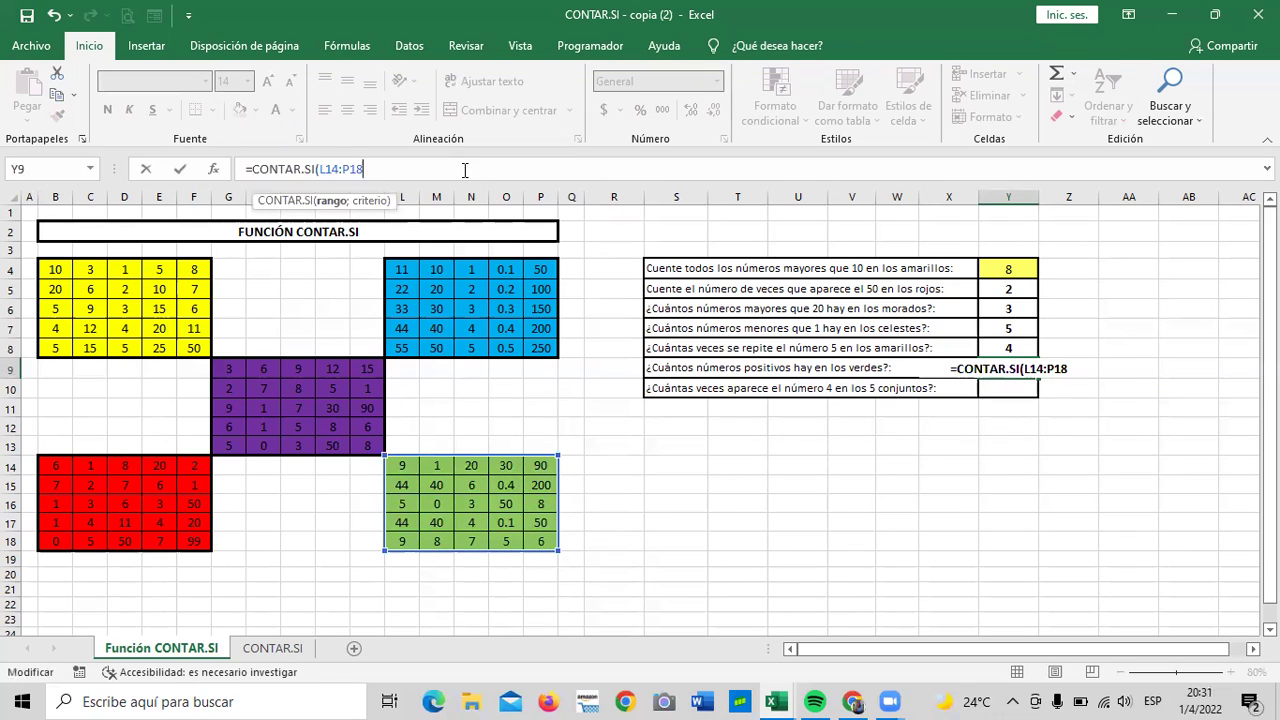
{"action": "type", "text": ";\""}
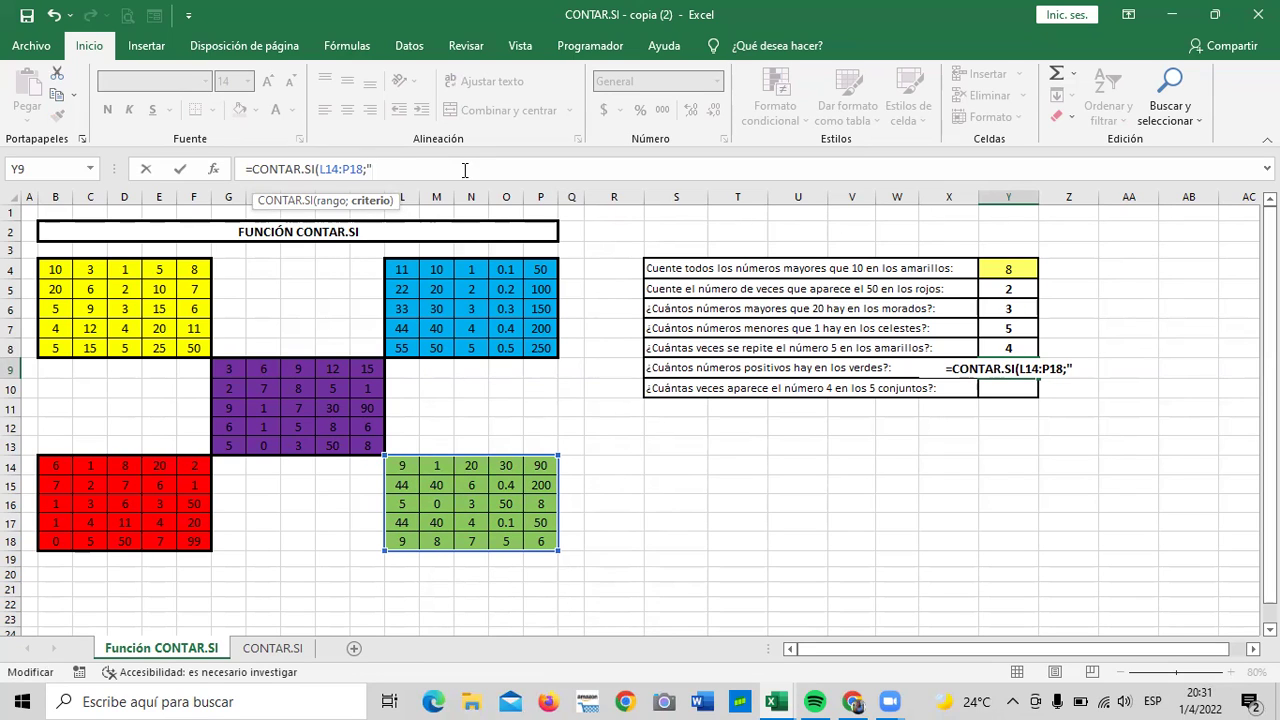
{"action": "type", "text": ">"}
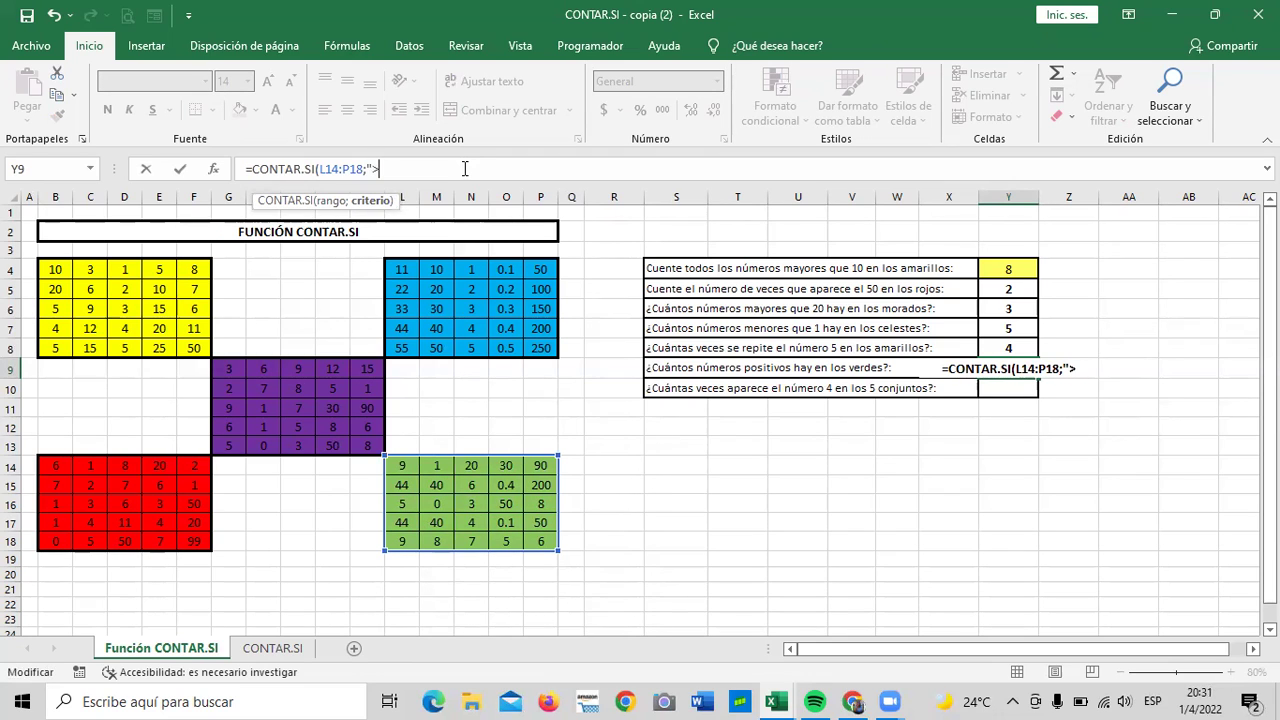
{"action": "type", "text": "="}
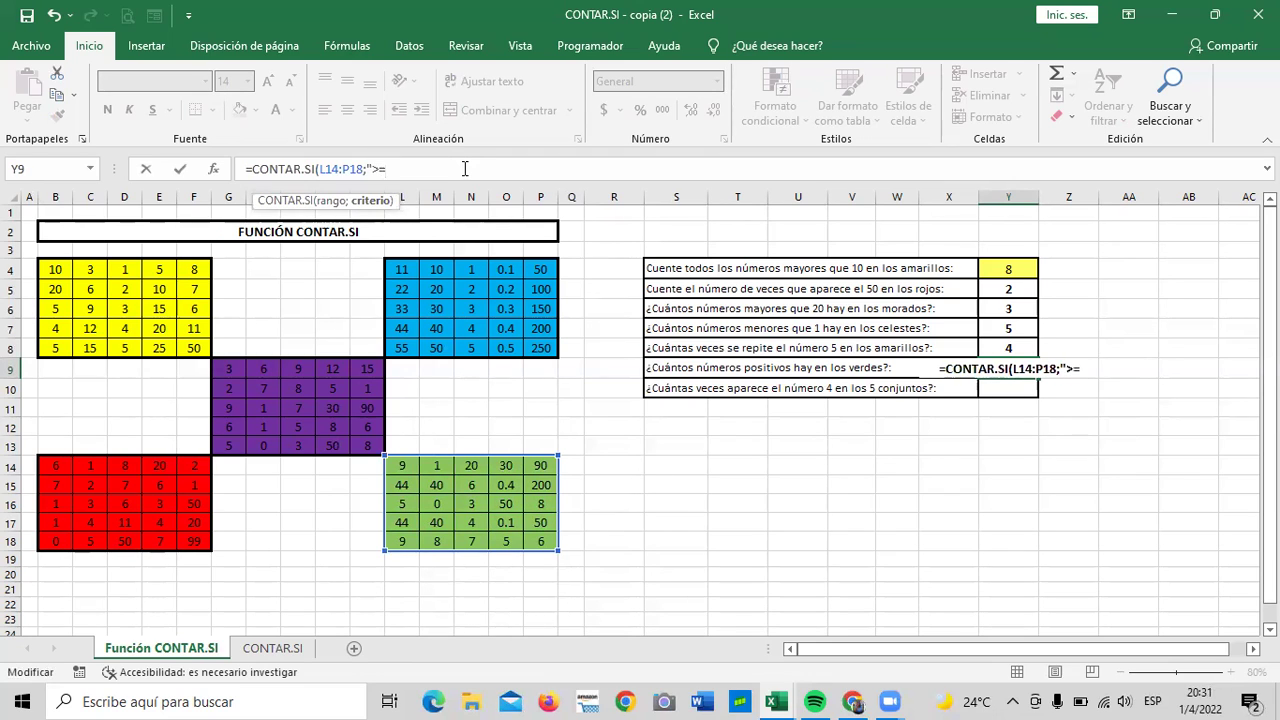
{"action": "type", "text": "0"}
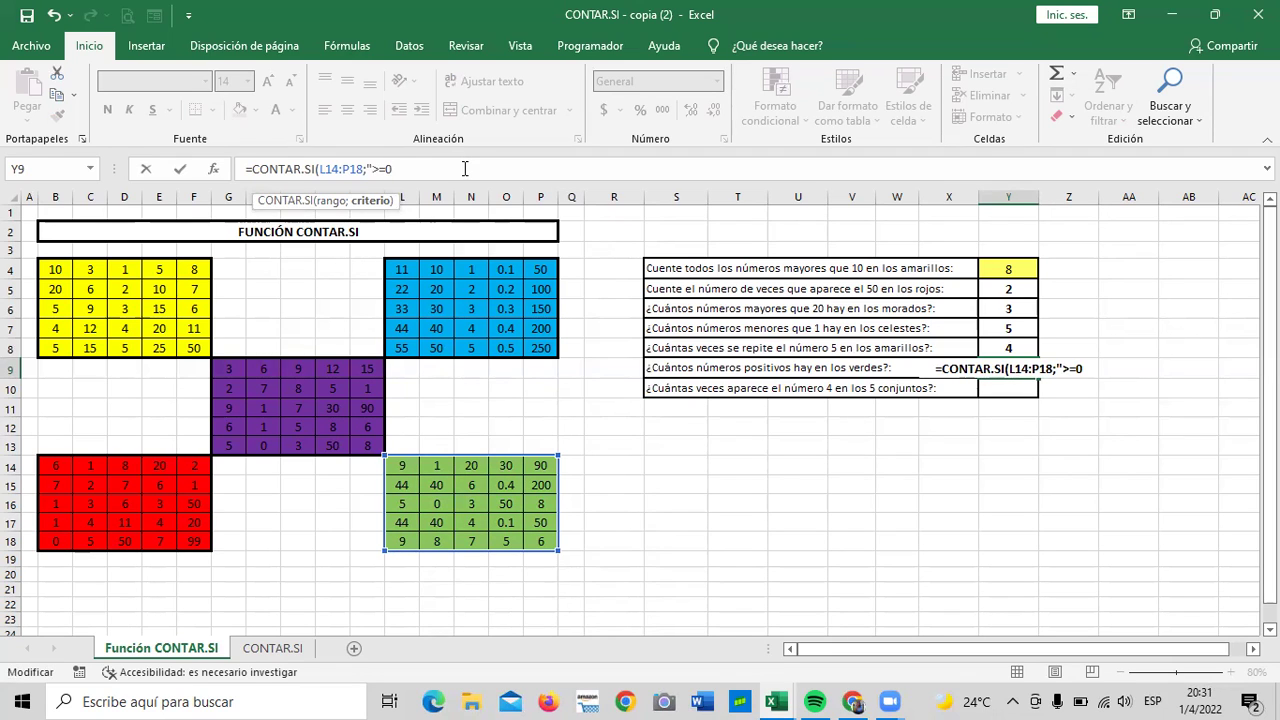
{"action": "type", "text": "\")"}
{"action": "key", "text": "Return"}
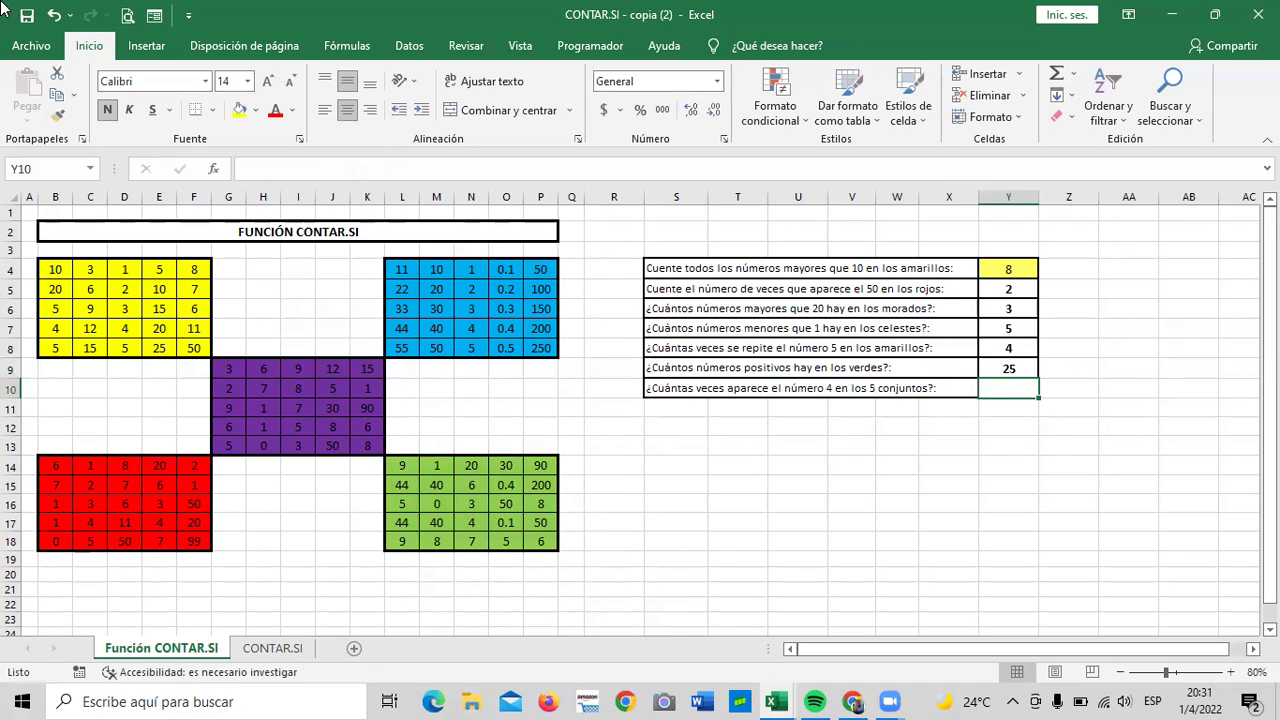
{"action": "left_click", "coordinate": [1015, 370]}
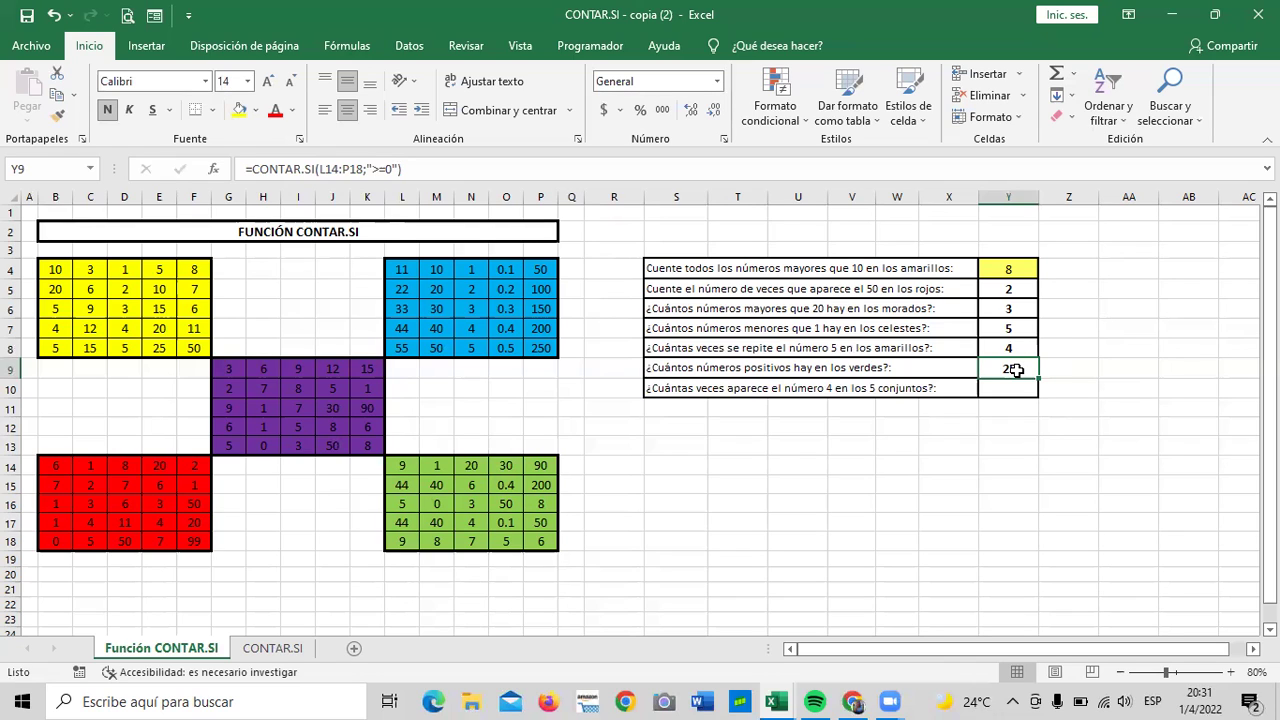
{"action": "left_click", "coordinate": [398, 463]}
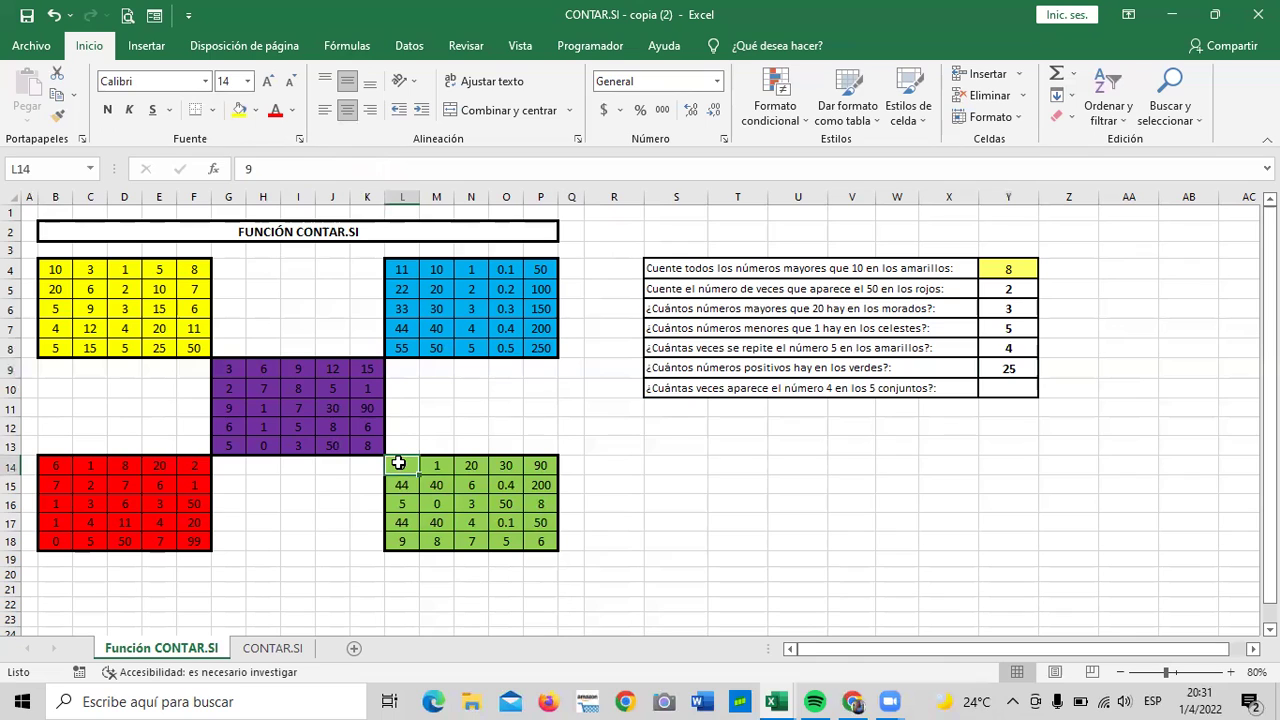
{"action": "left_click", "coordinate": [398, 481]}
{"action": "left_click", "coordinate": [399, 501]}
{"action": "left_click", "coordinate": [400, 521]}
{"action": "left_click", "coordinate": [400, 541]}
{"action": "left_click", "coordinate": [445, 541]}
{"action": "left_click", "coordinate": [470, 541]}
{"action": "left_click", "coordinate": [505, 541]}
{"action": "left_click", "coordinate": [541, 541]}
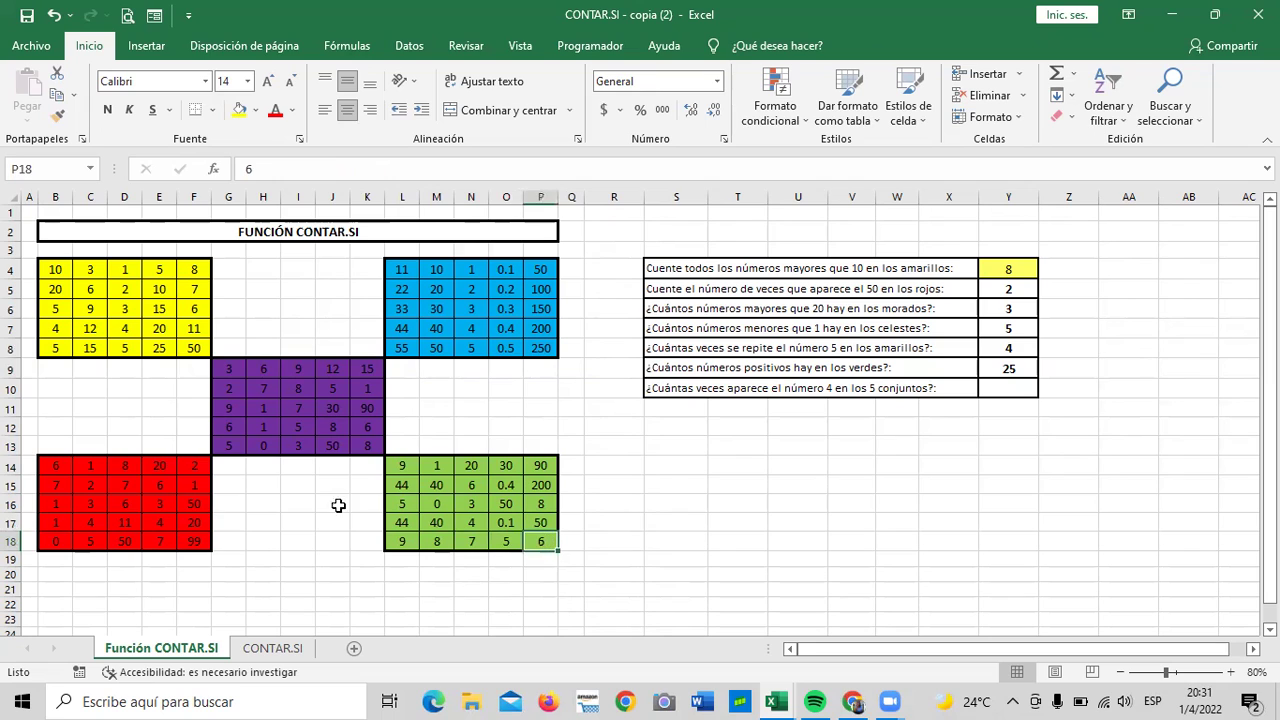
{"action": "left_click", "coordinate": [928, 520]}
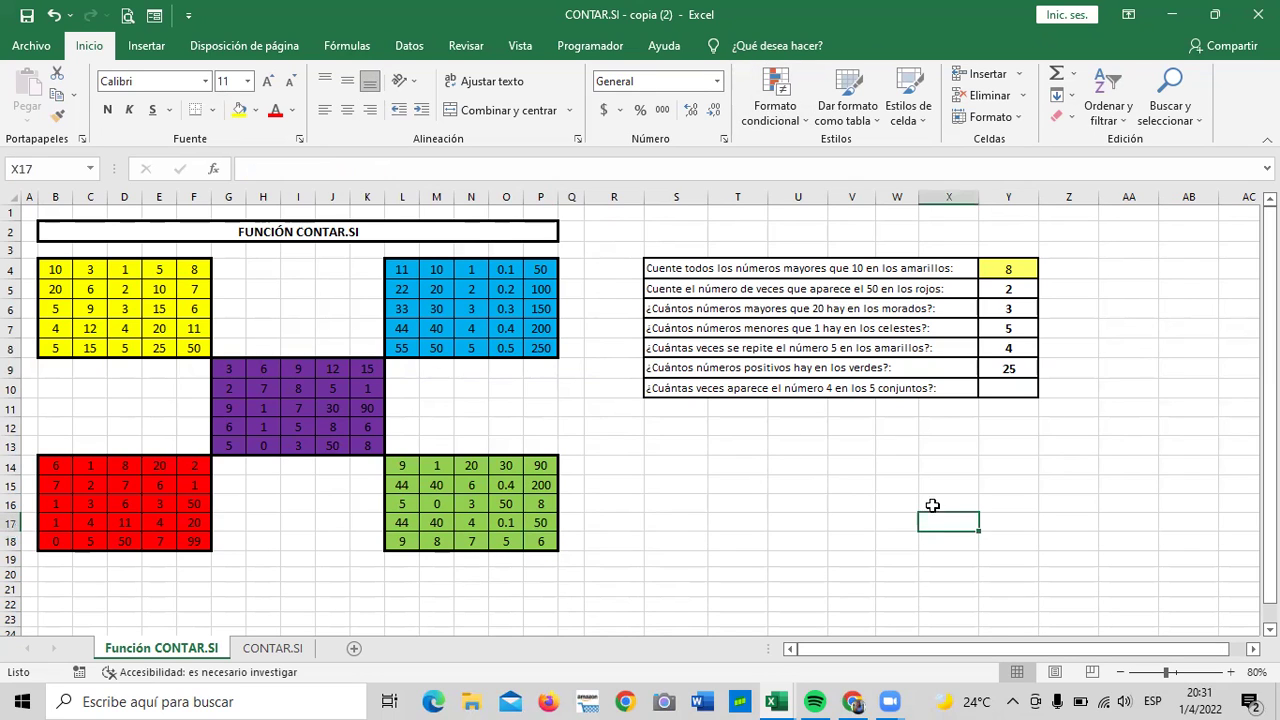
{"action": "left_click", "coordinate": [1006, 370]}
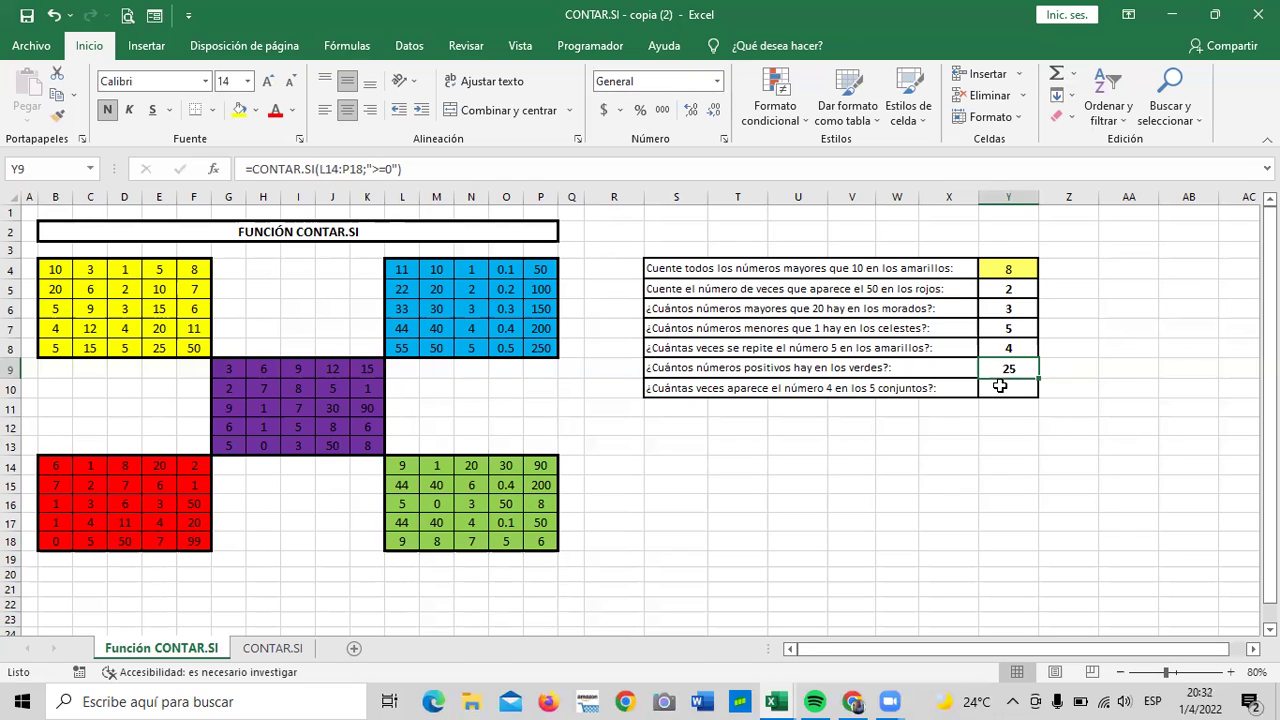
{"action": "left_click", "coordinate": [1003, 388]}
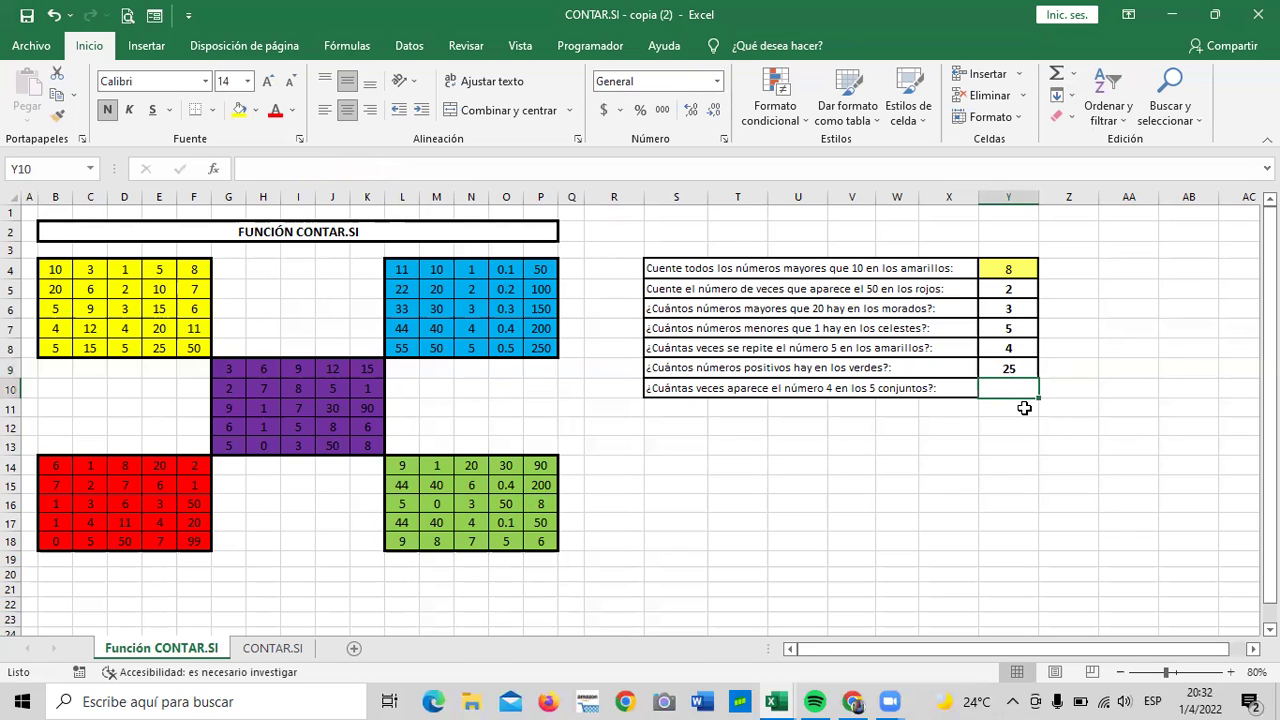
Step: Enter =CONTAR.SI(B4:P18;"=4") in Y10 to count the 4s across all five blocks
{"action": "type", "text": "=contar"}
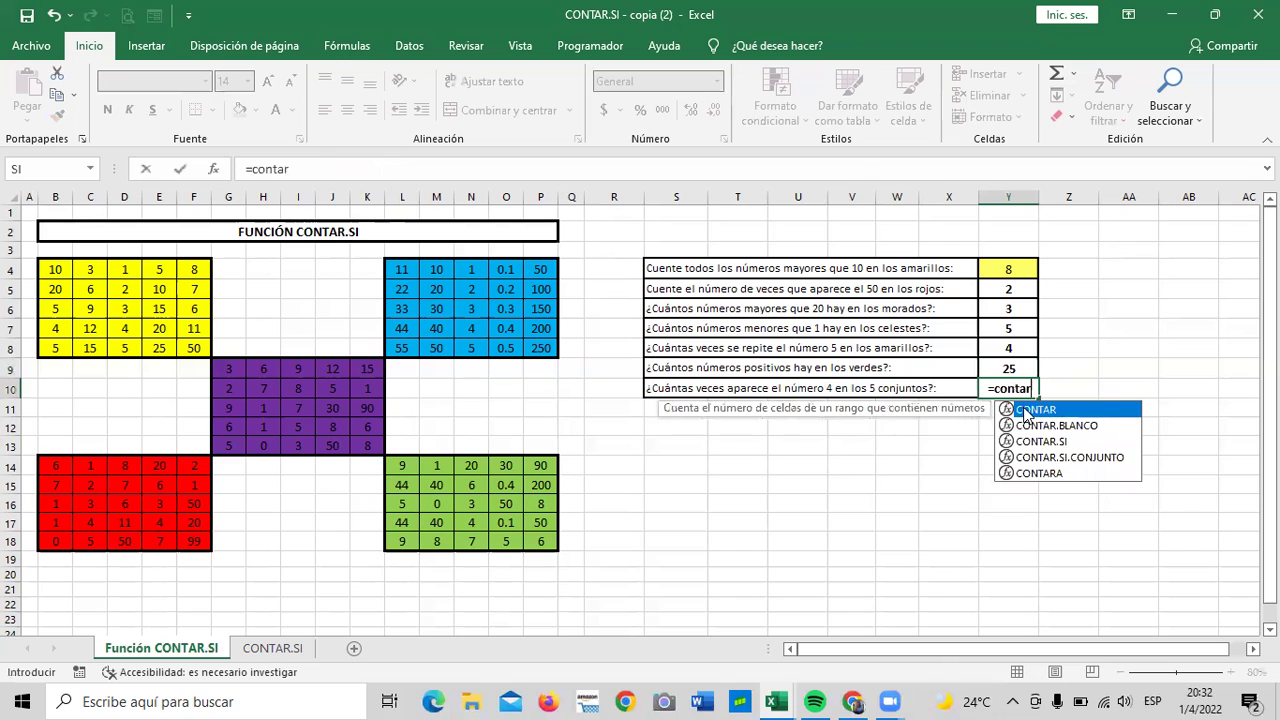
{"action": "double_click", "coordinate": [1054, 440]}
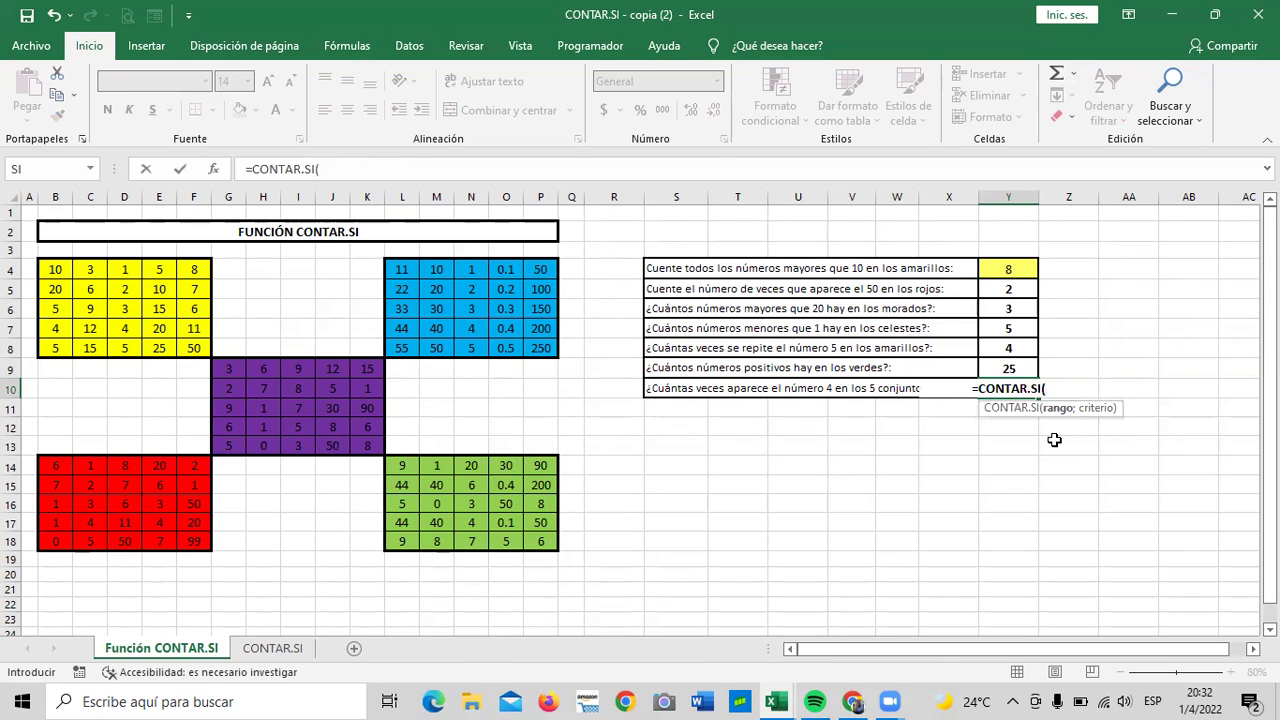
{"action": "left_click_drag", "start_coordinate": [52, 266], "coordinate": [128, 279]}
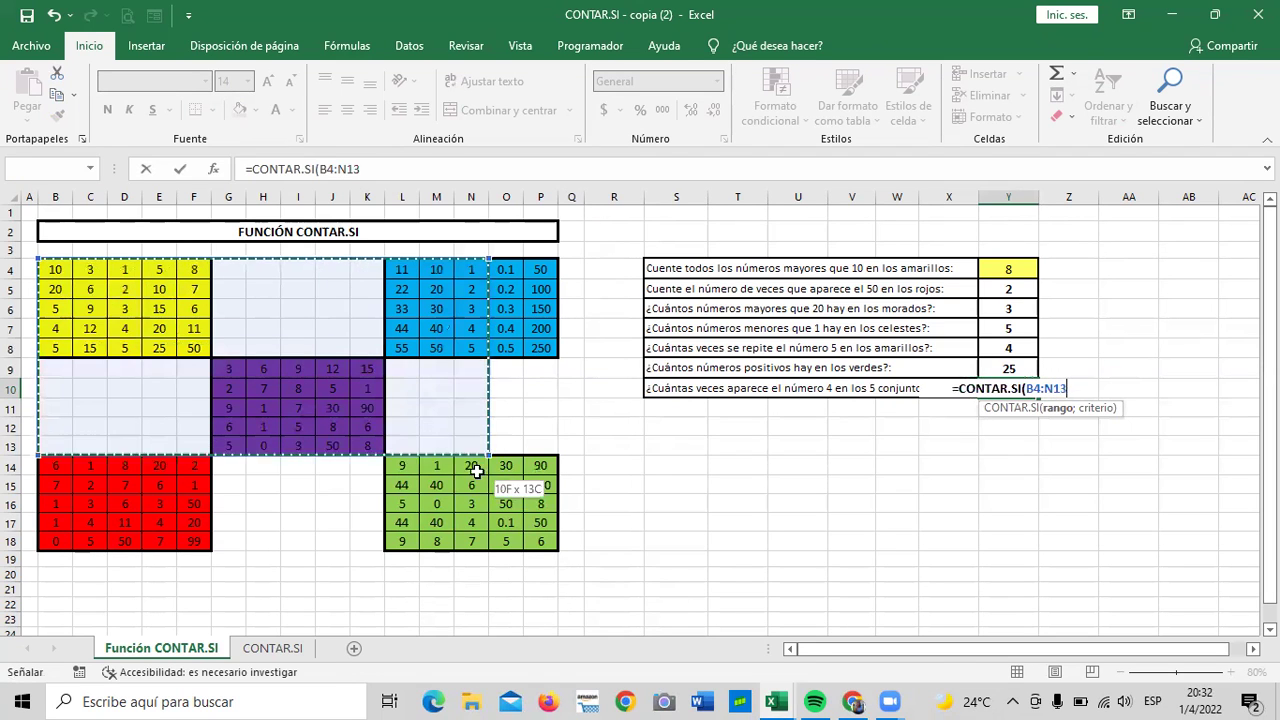
{"action": "left_click_drag", "start_coordinate": [128, 279], "coordinate": [536, 540]}
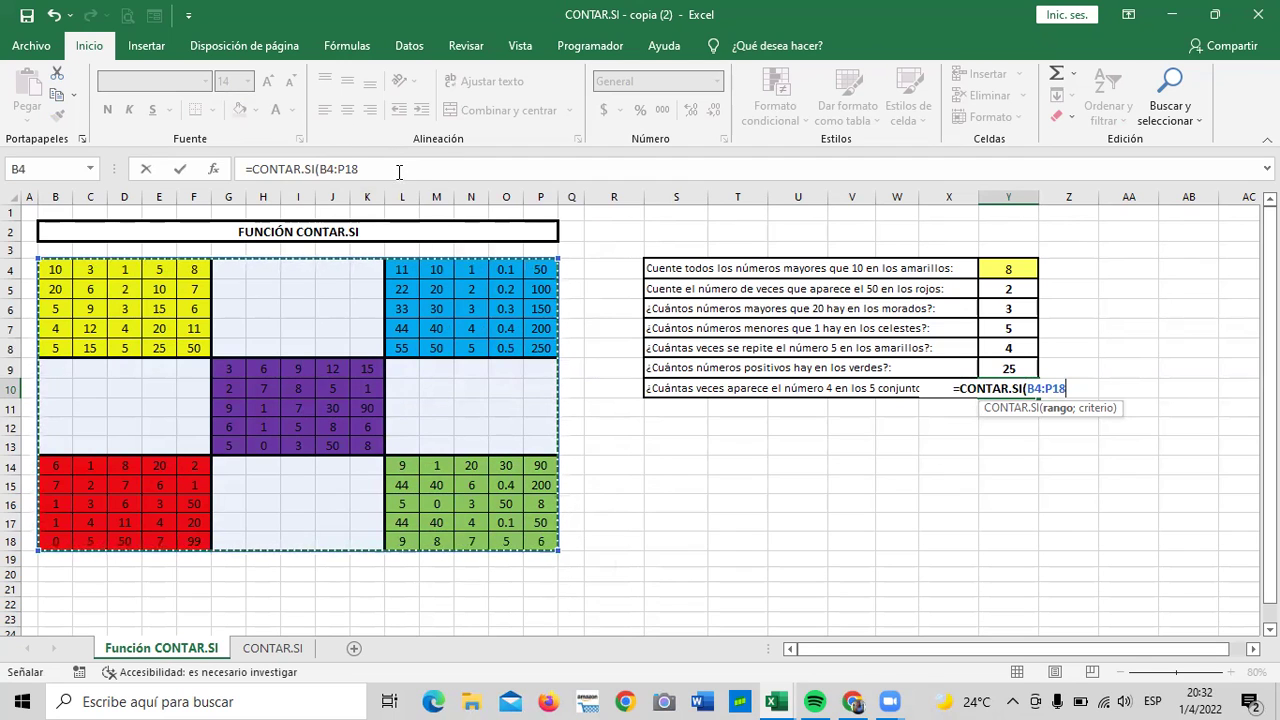
{"action": "left_click", "coordinate": [397, 170]}
{"action": "type", "text": ";"}
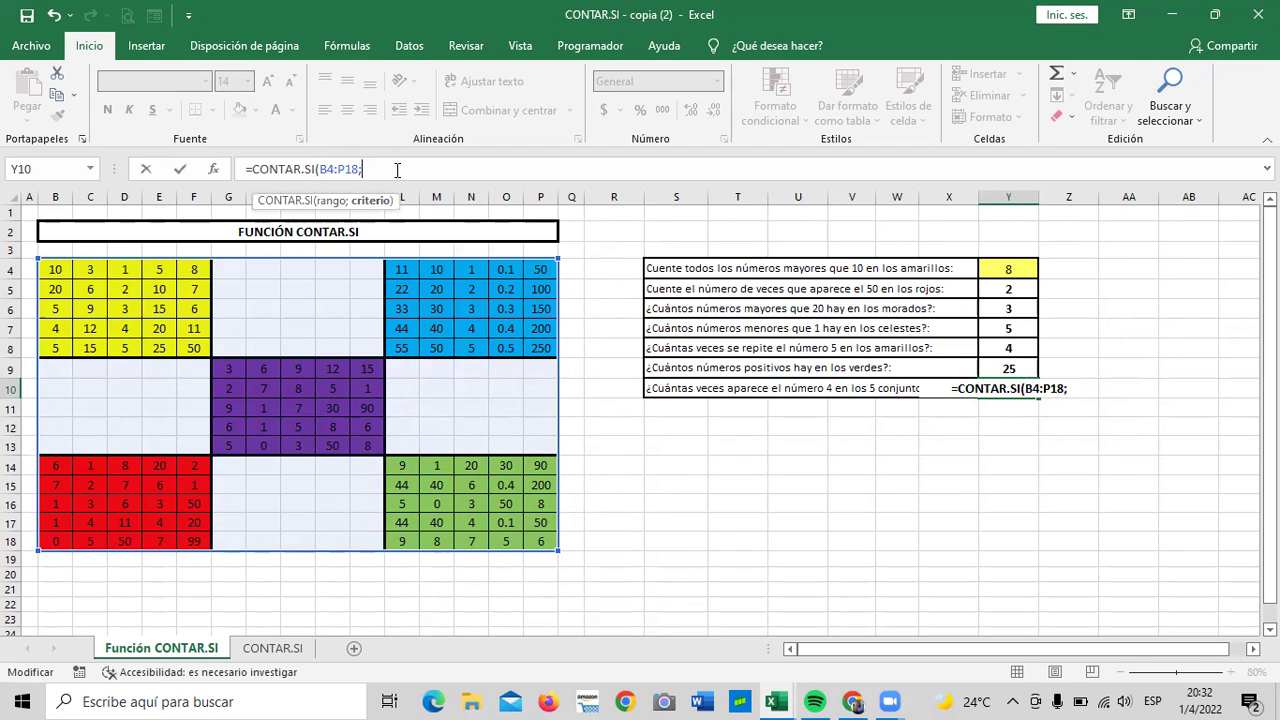
{"action": "type", "text": "\""}
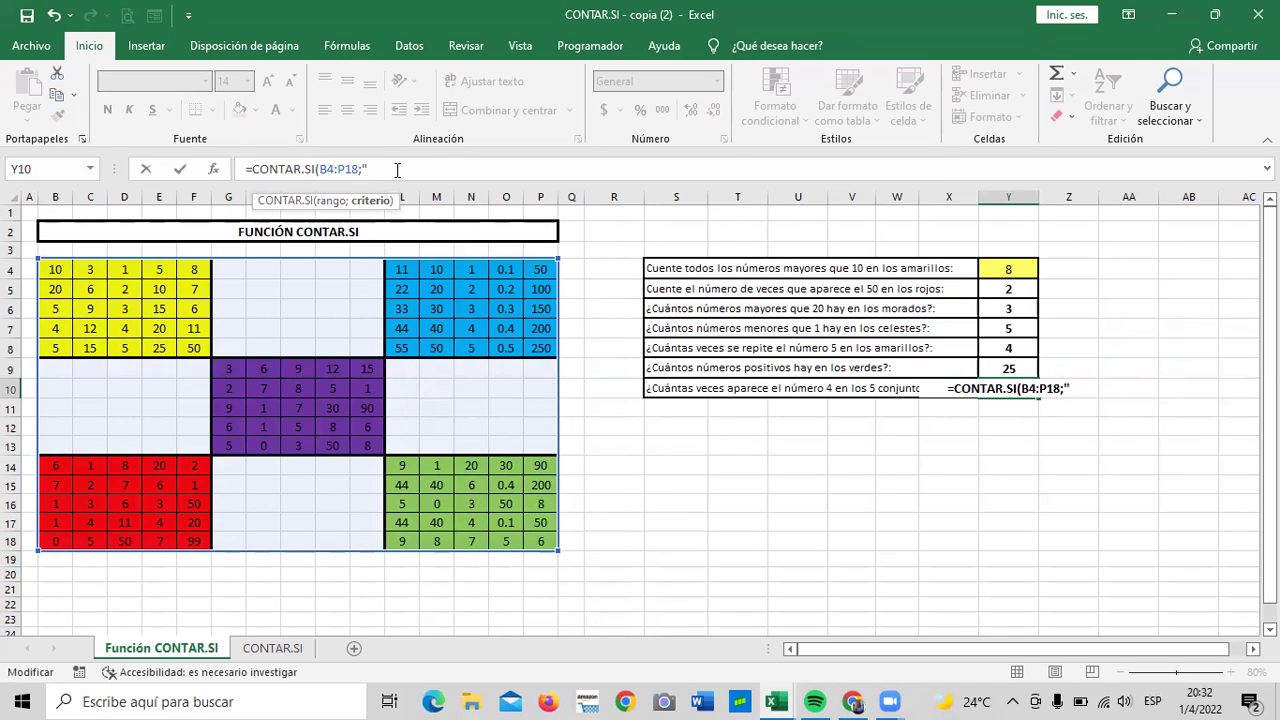
{"action": "type", "text": "="}
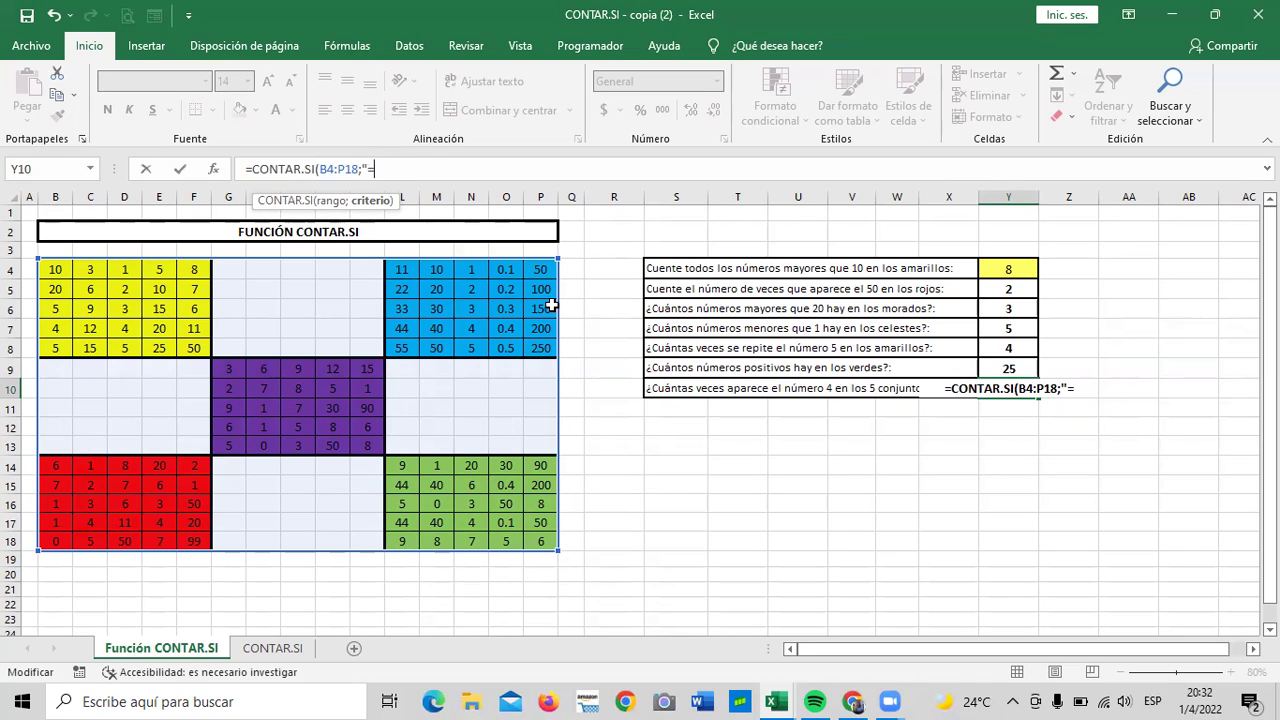
{"action": "type", "text": "4"}
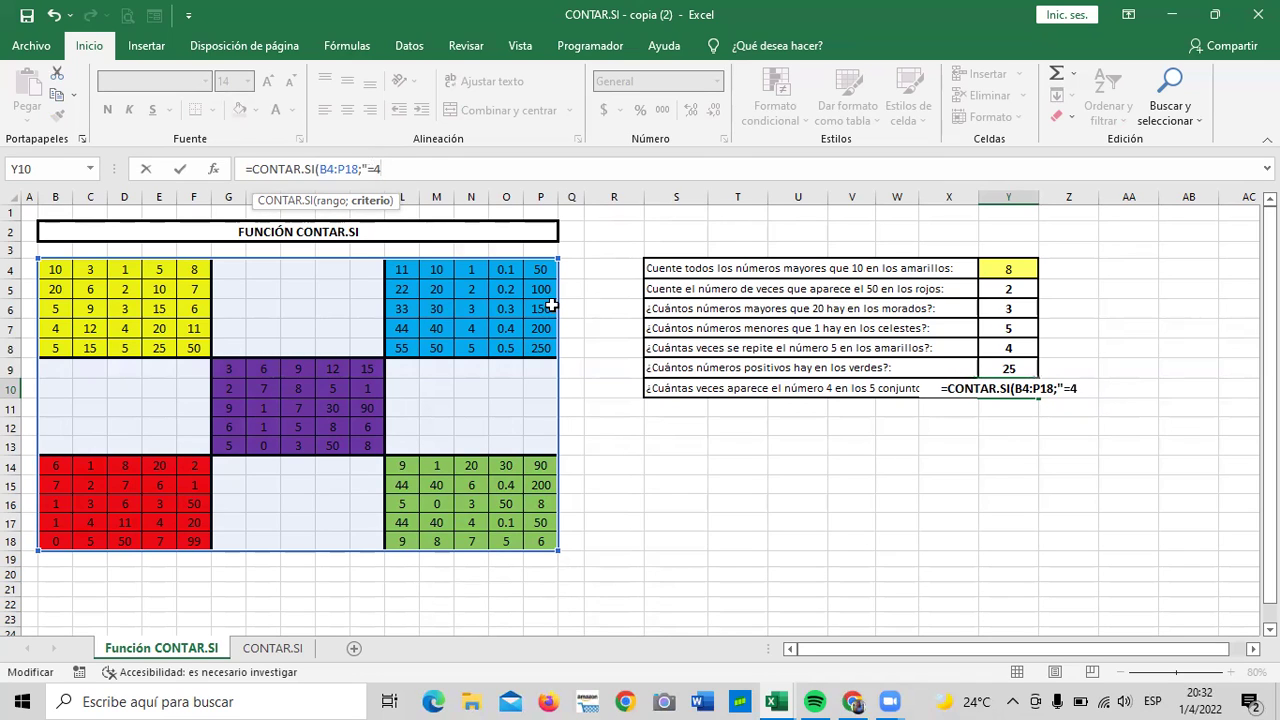
{"action": "type", "text": "\")"}
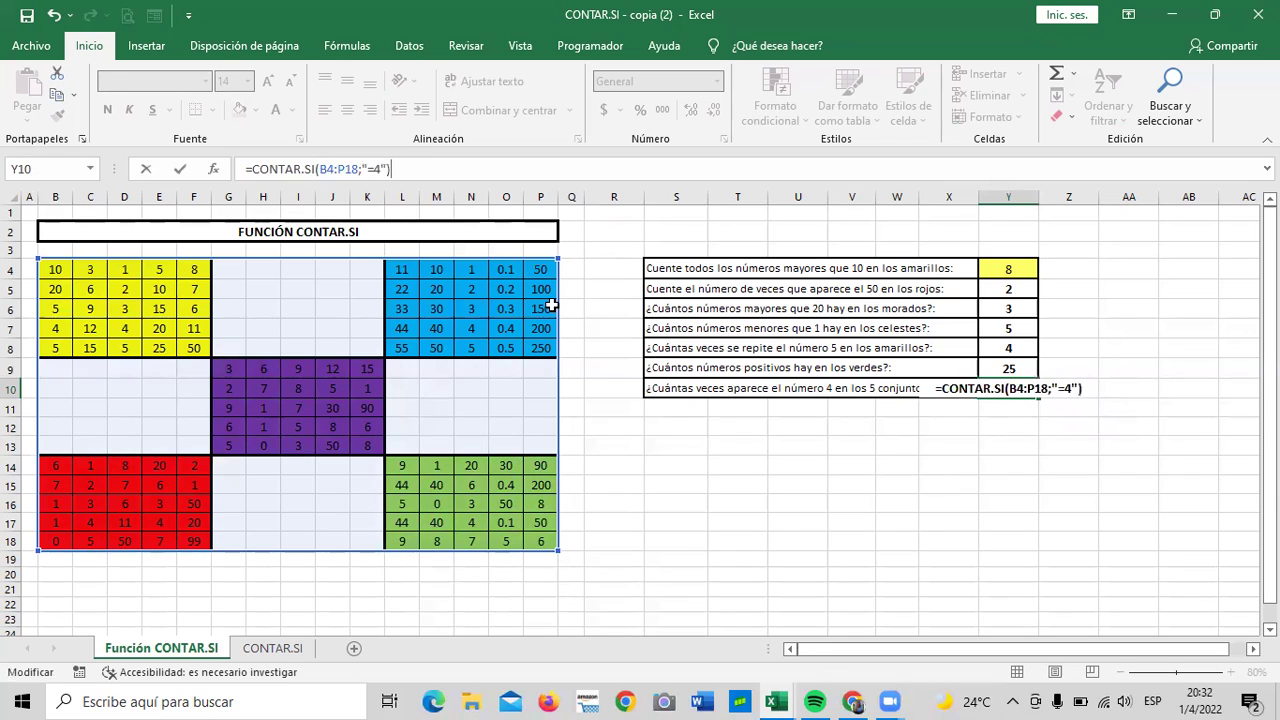
{"action": "key", "text": "Return"}
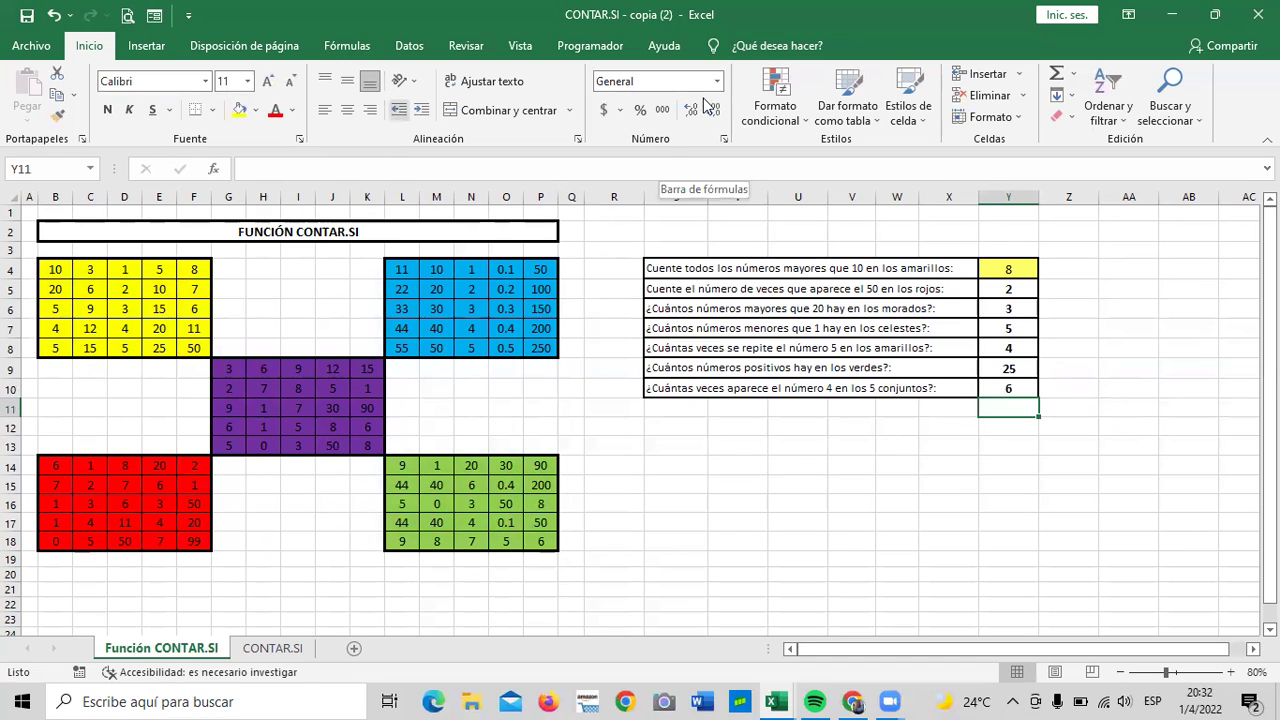
{"action": "left_click", "coordinate": [995, 391]}
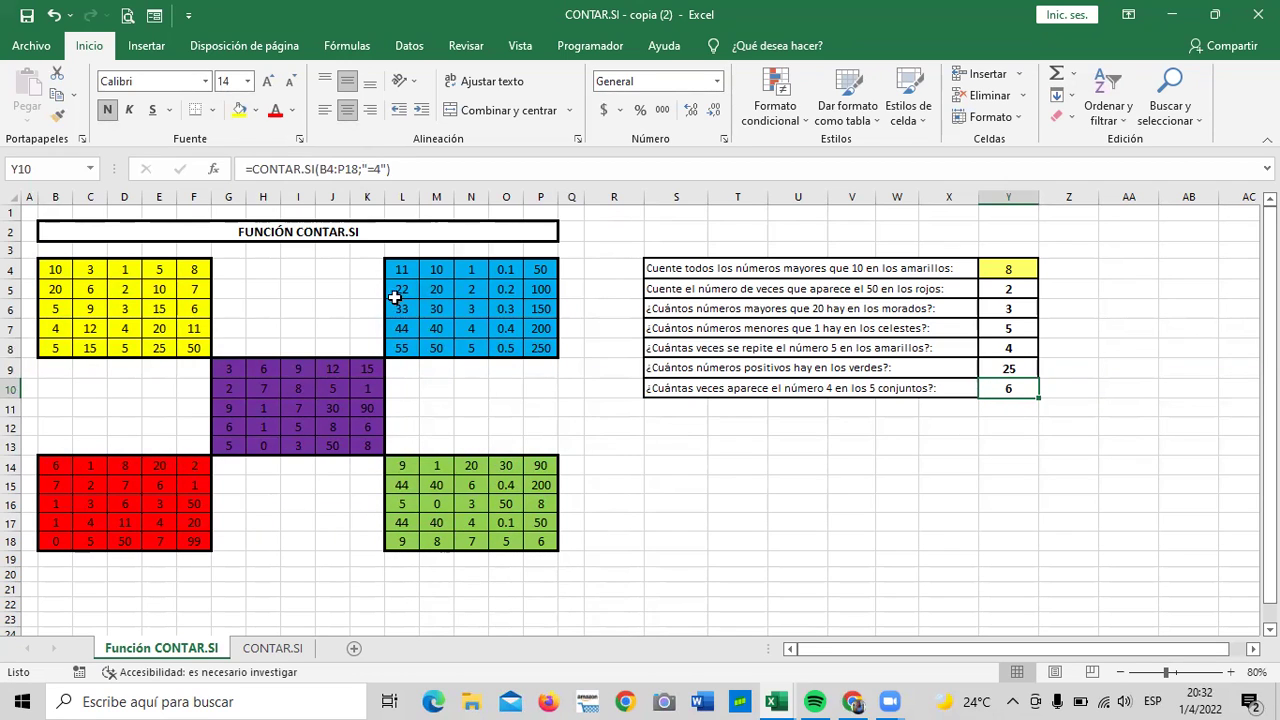
{"action": "left_click", "coordinate": [469, 329]}
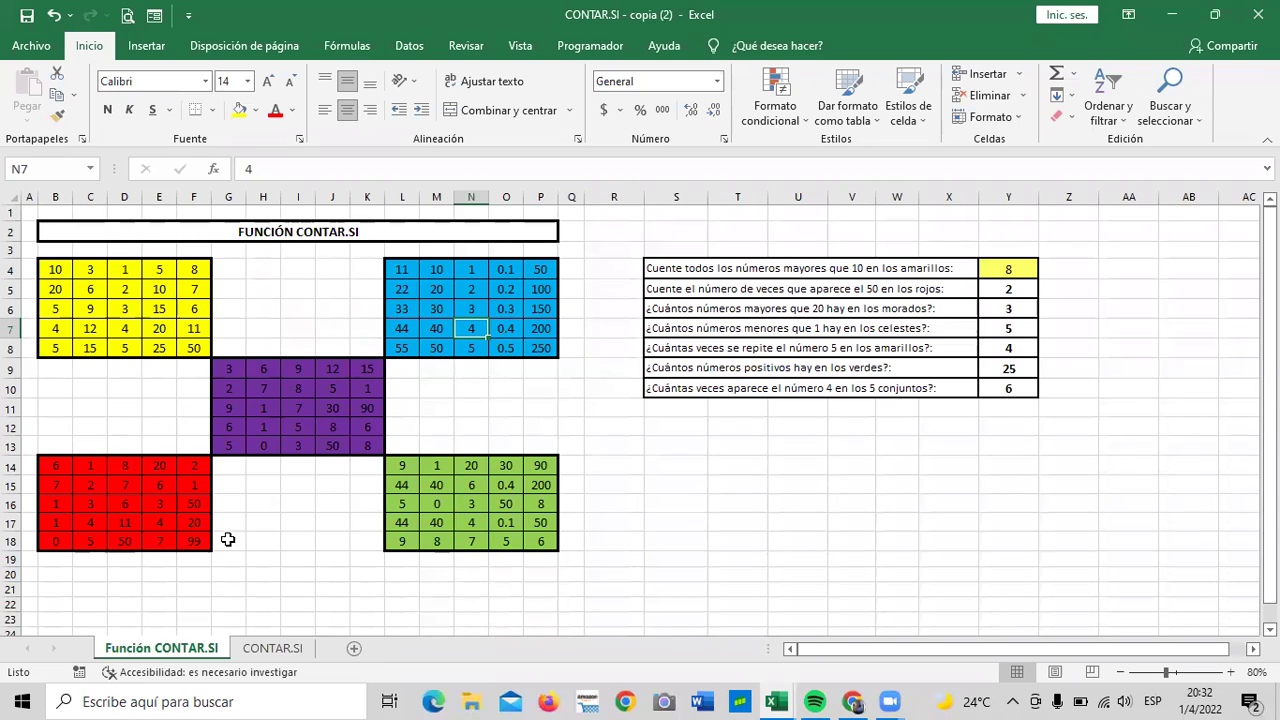
{"action": "left_click", "coordinate": [98, 524]}
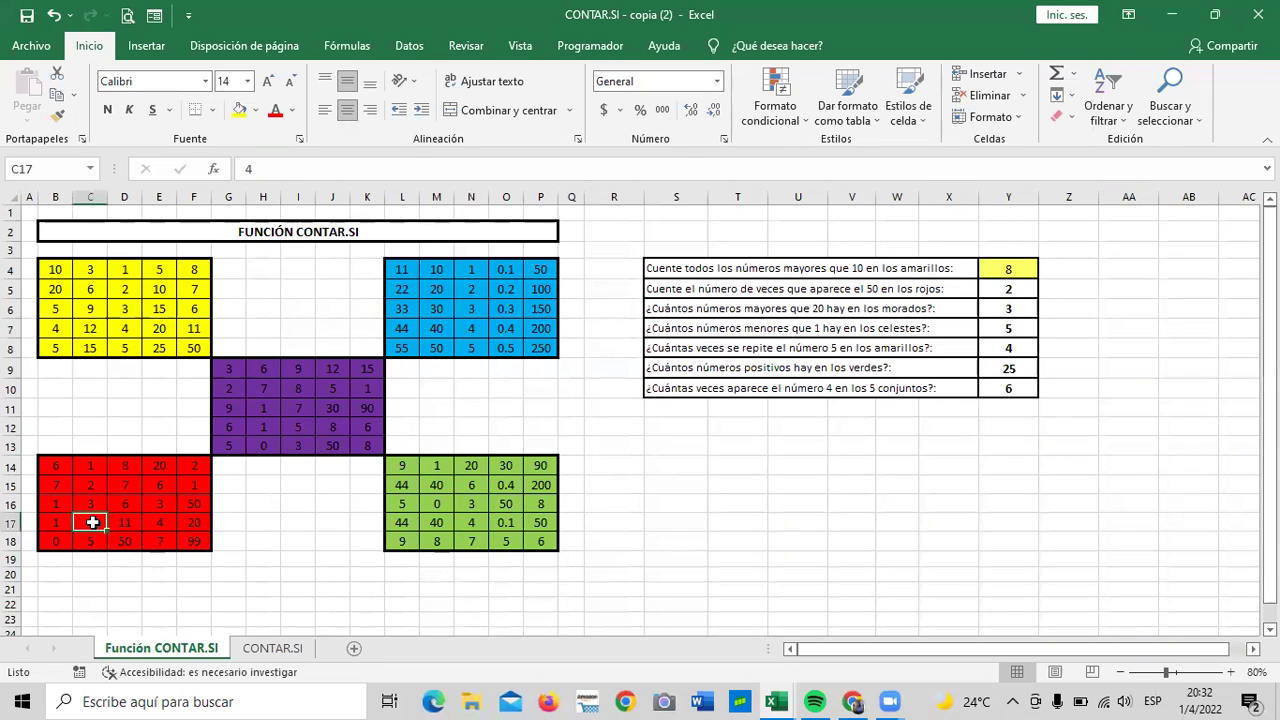
{"action": "left_click", "coordinate": [164, 522]}
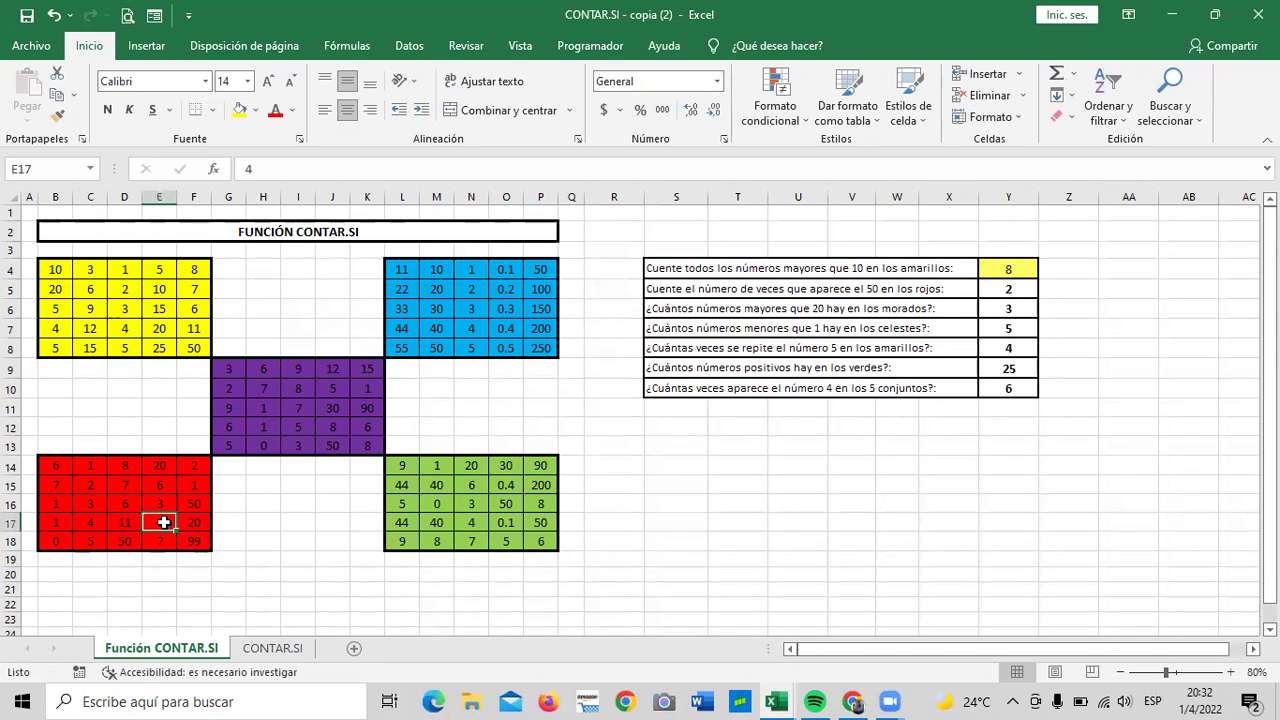
{"action": "left_click", "coordinate": [475, 521]}
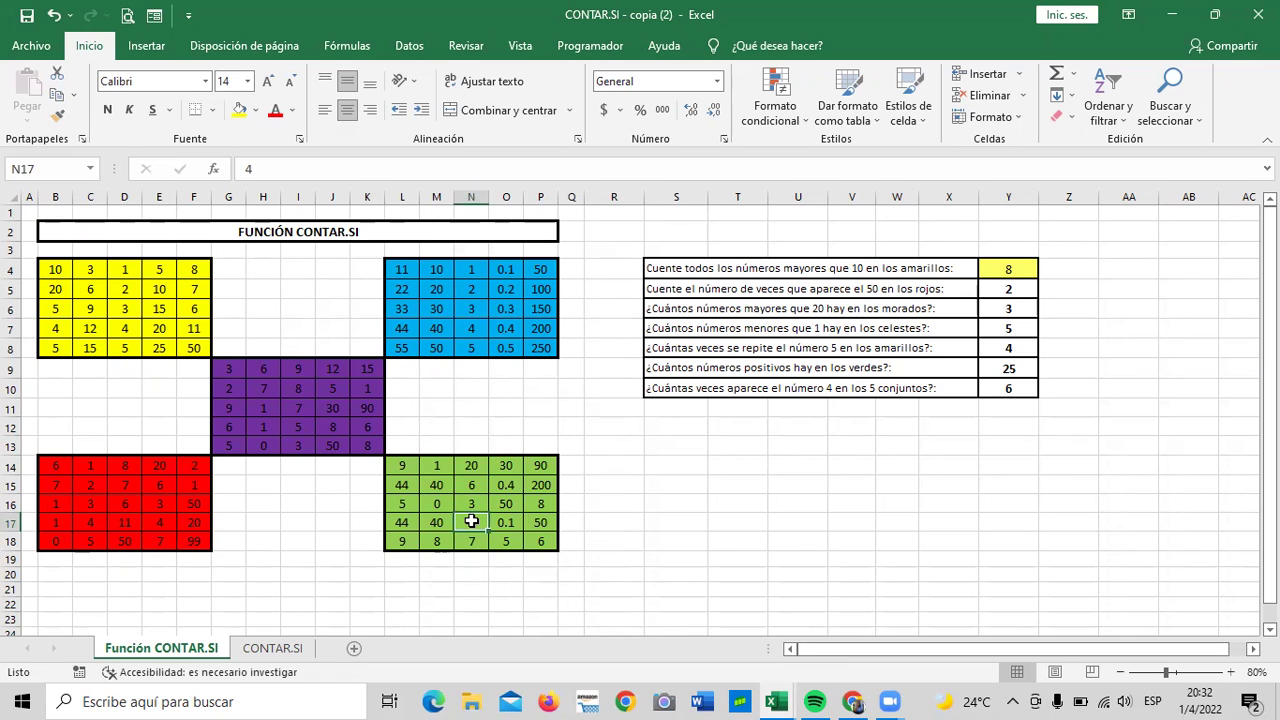
{"action": "left_click", "coordinate": [58, 329]}
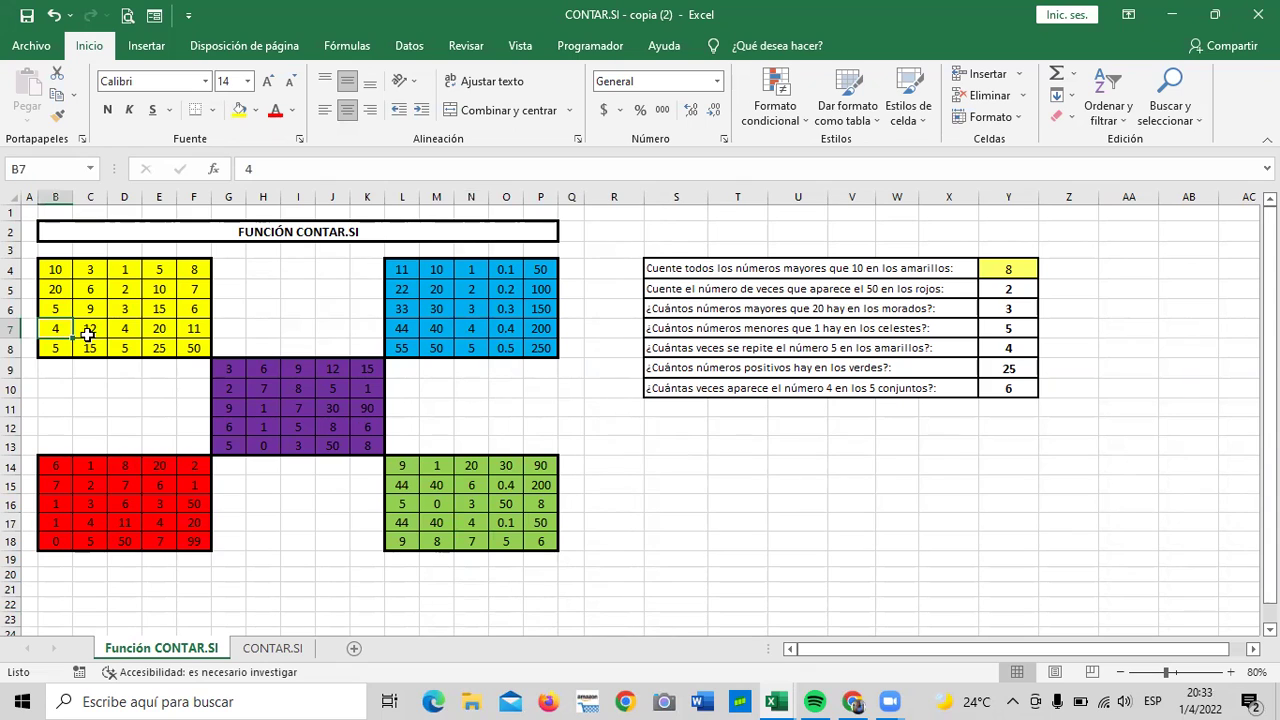
{"action": "left_click", "coordinate": [121, 328]}
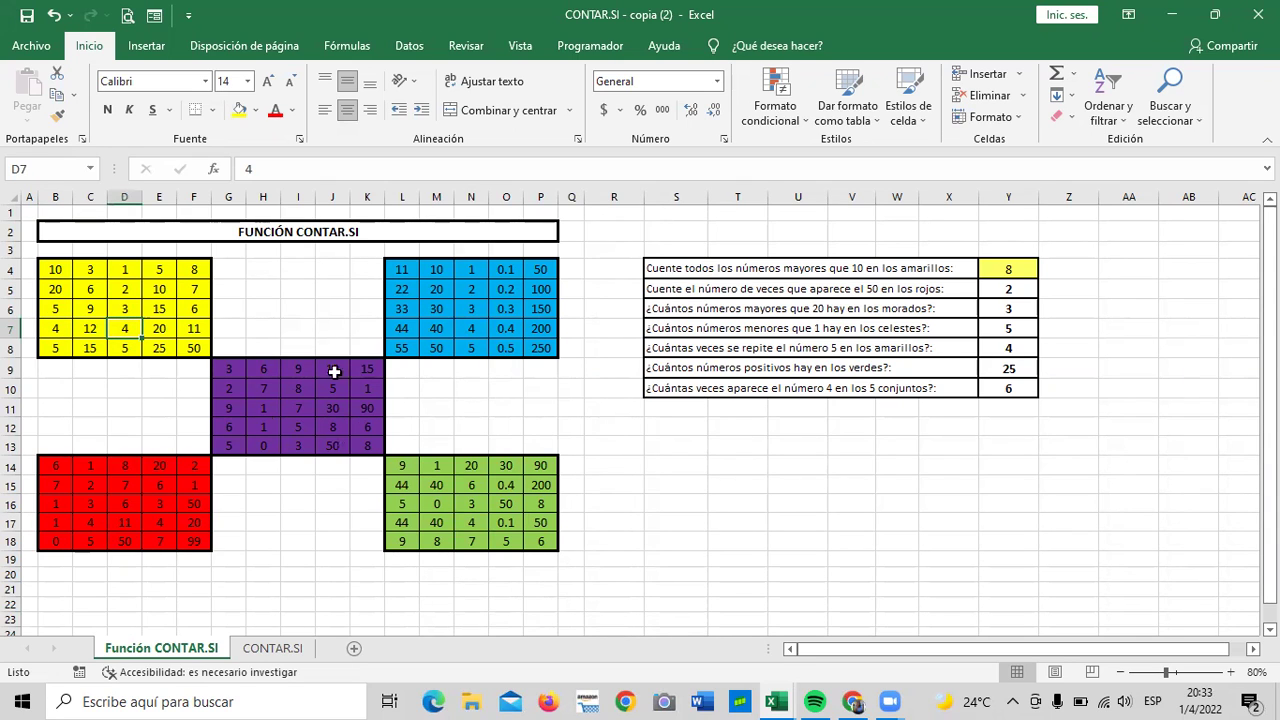
{"action": "left_click", "coordinate": [1008, 388]}
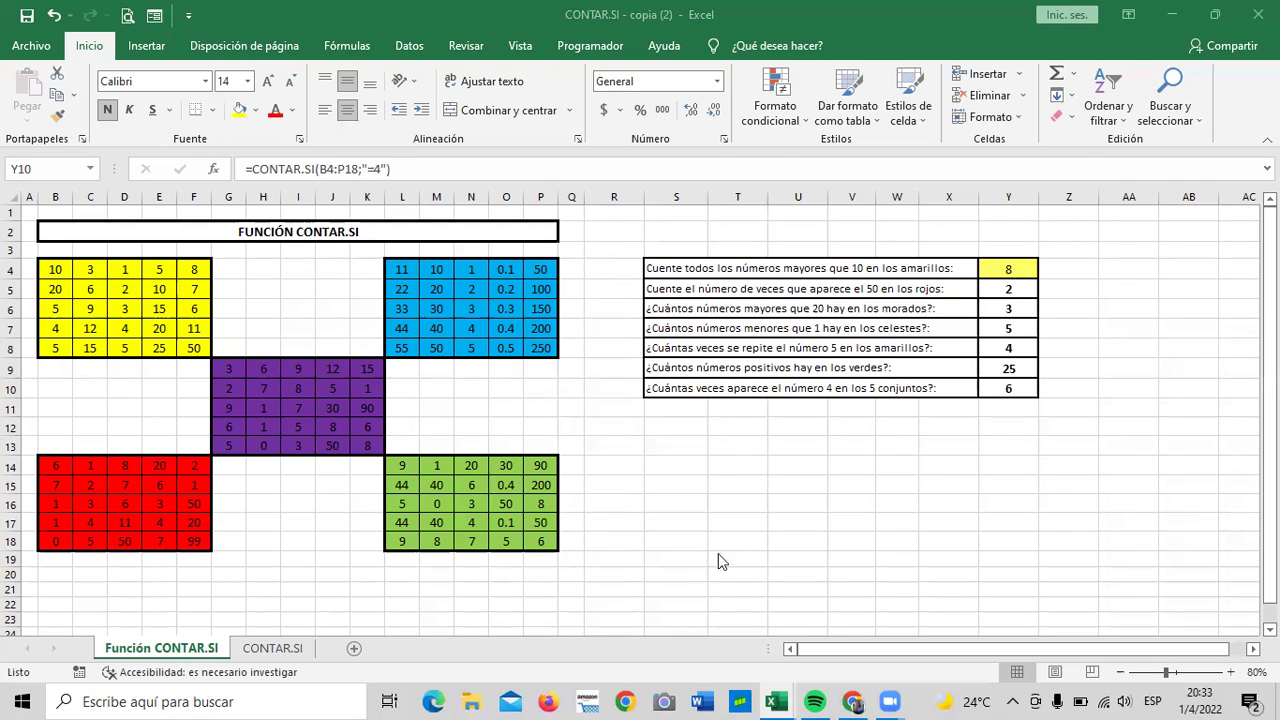
Step: Switch to the CONTAR.SI sheet and look over the PEDIDOS table
{"action": "left_click", "coordinate": [292, 648]}
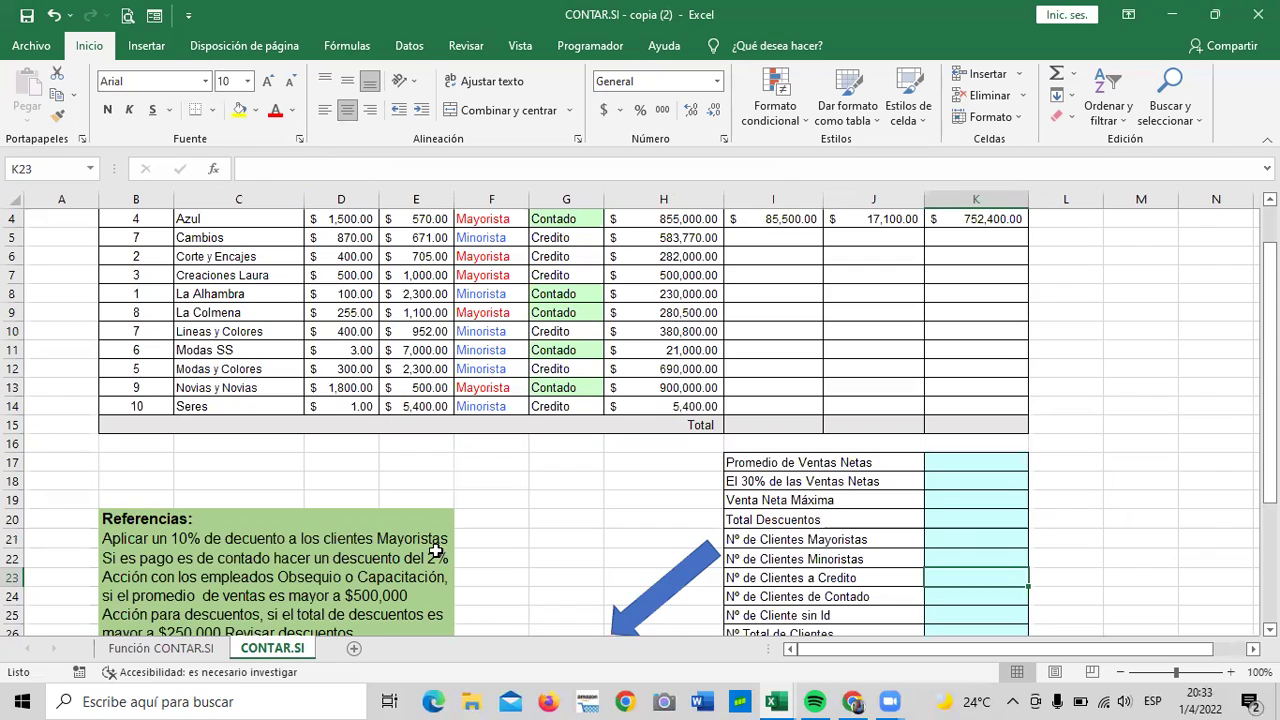
{"action": "scroll", "coordinate": [479, 497], "scroll_direction": "up", "scroll_amount": 1}
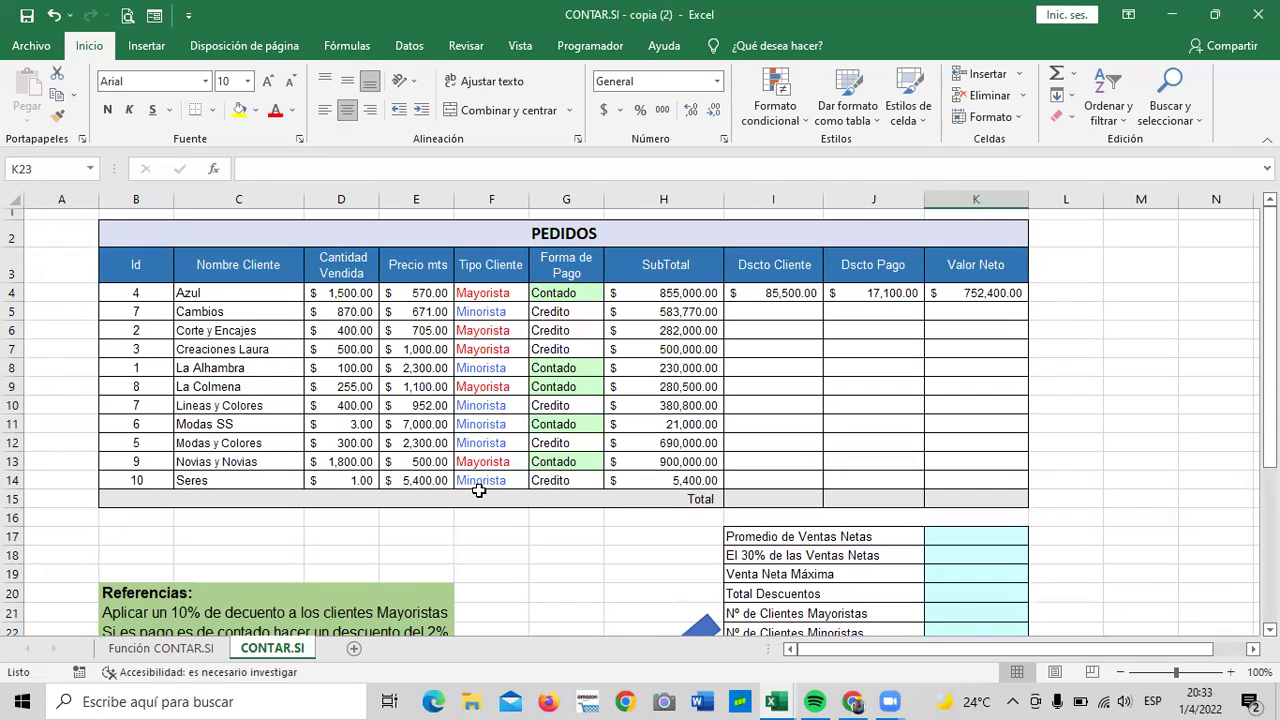
{"action": "scroll", "coordinate": [479, 497], "scroll_direction": "down", "scroll_amount": 4}
{"action": "scroll", "coordinate": [477, 488], "scroll_direction": "down", "scroll_amount": 5}
{"action": "scroll", "coordinate": [477, 488], "scroll_direction": "up", "scroll_amount": 5}
{"action": "scroll", "coordinate": [477, 488], "scroll_direction": "up", "scroll_amount": 4}
Step: Review the first order's Id, client Azul, quantity, price, Mayorista type and payment forms
{"action": "left_click", "coordinate": [134, 290]}
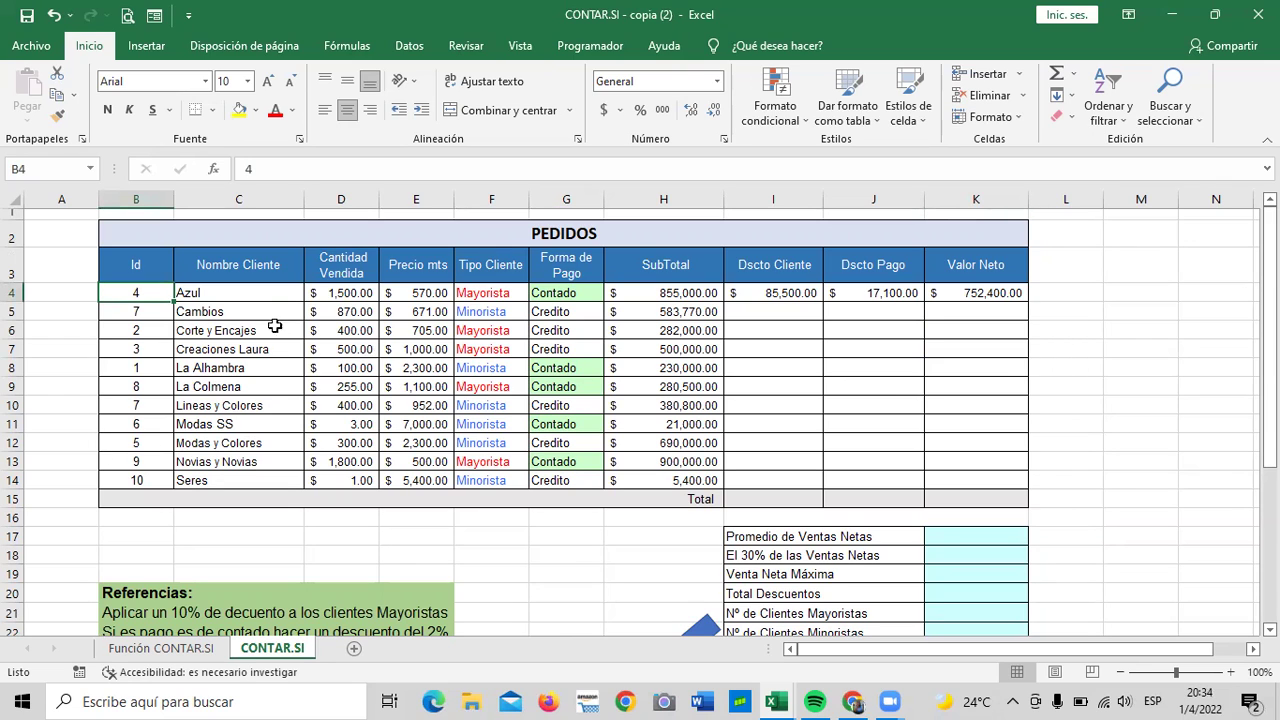
{"action": "left_click", "coordinate": [258, 290]}
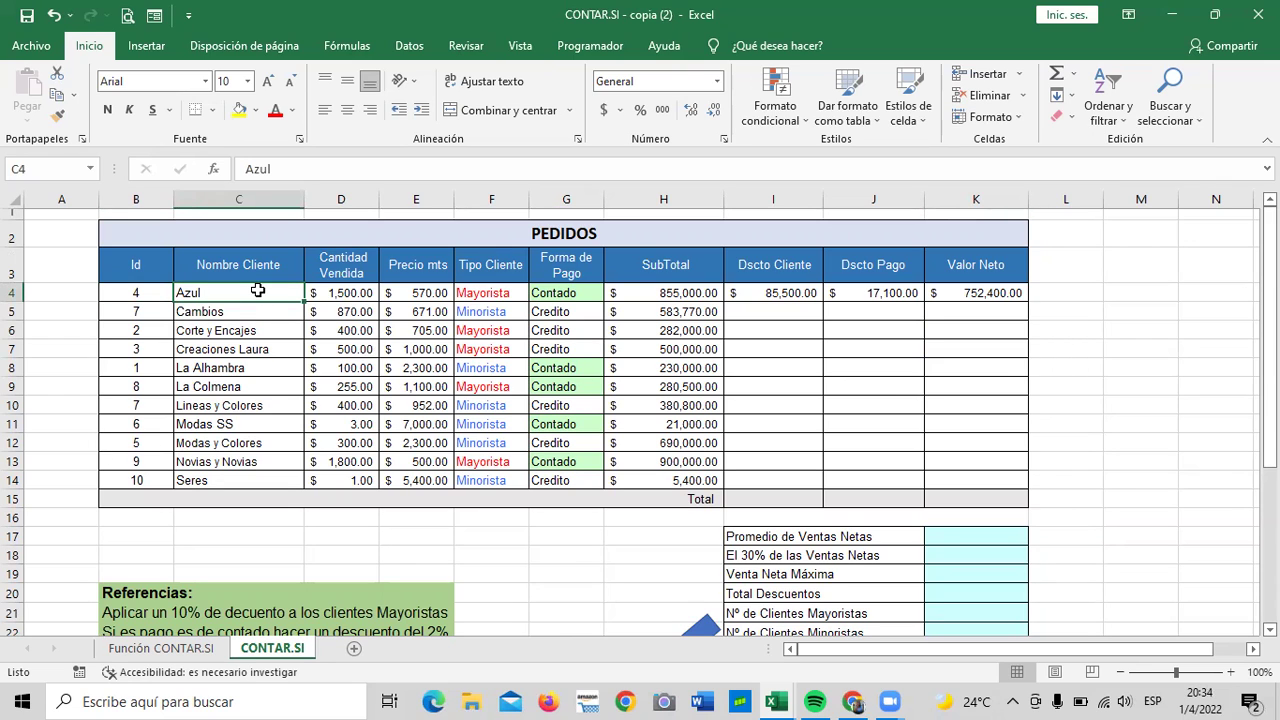
{"action": "left_click", "coordinate": [342, 266]}
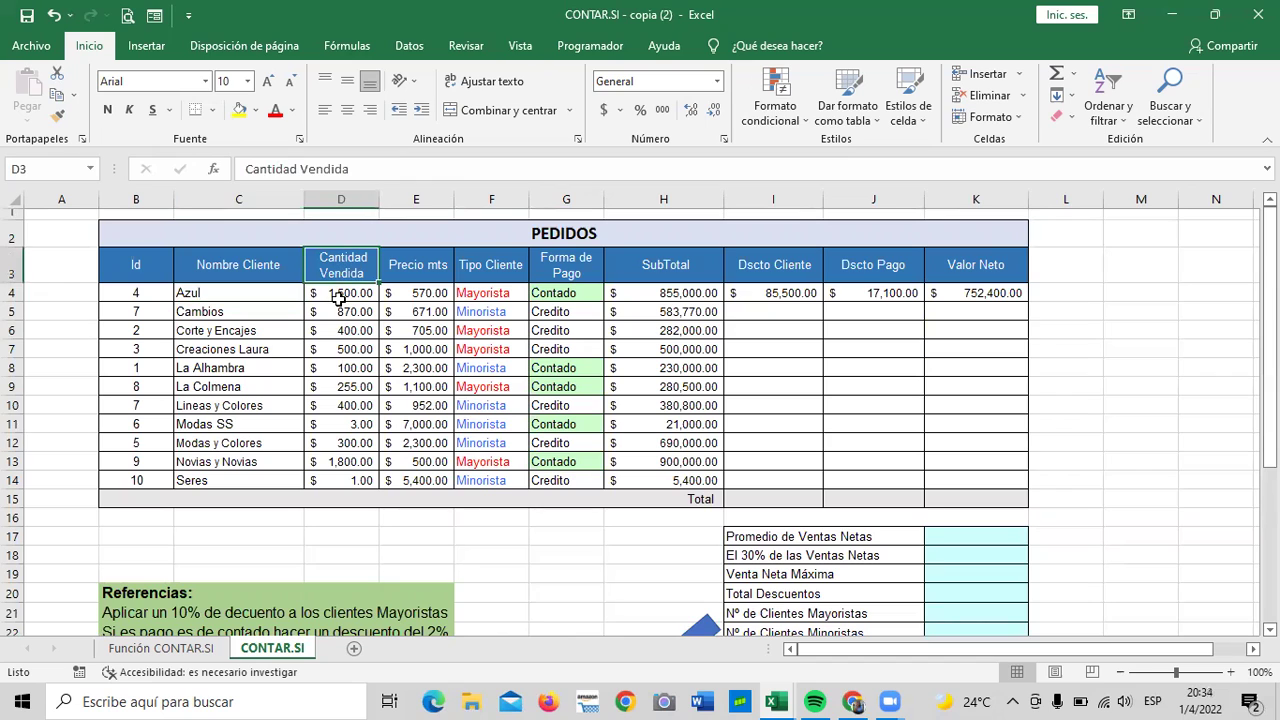
{"action": "left_click", "coordinate": [338, 297]}
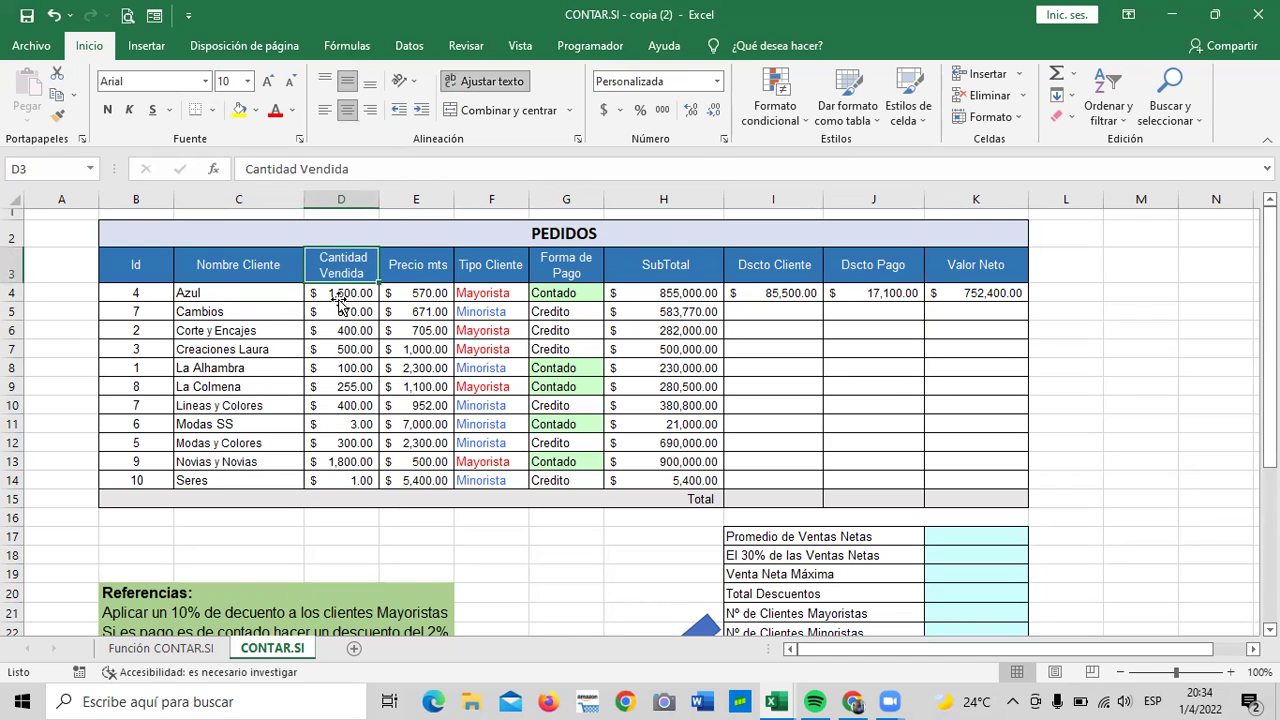
{"action": "left_click", "coordinate": [413, 297]}
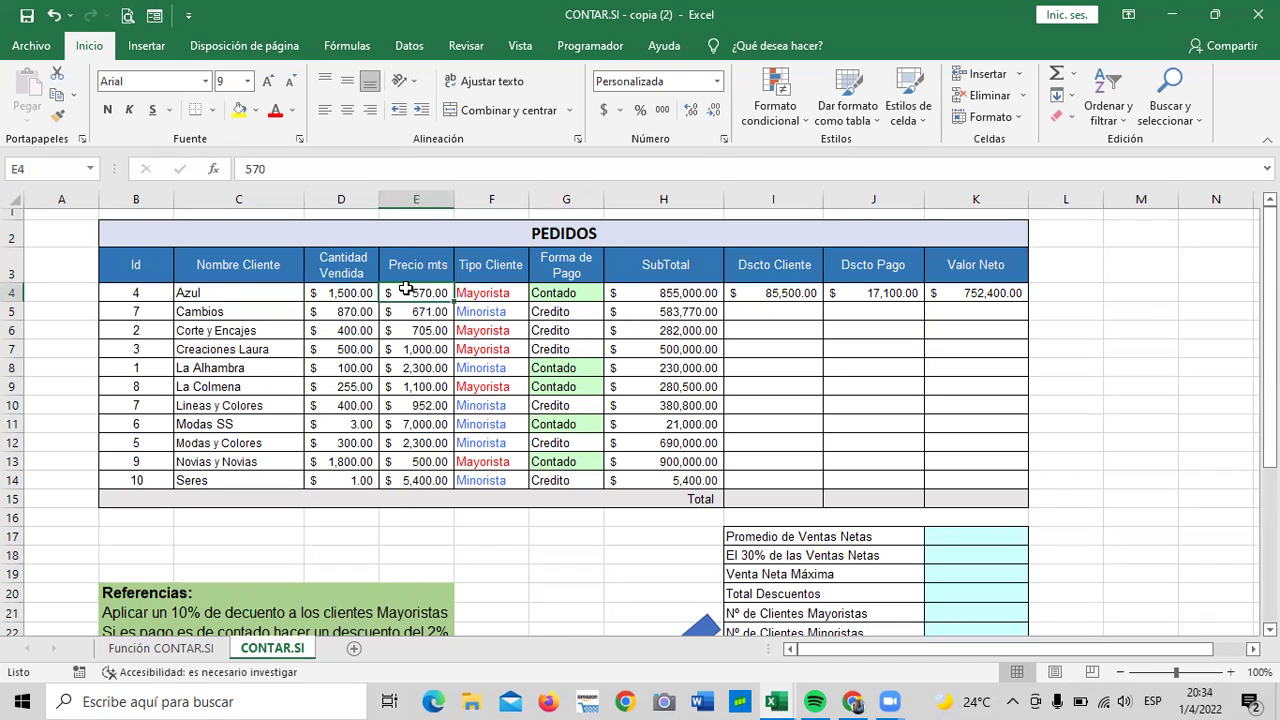
{"action": "left_click", "coordinate": [490, 292]}
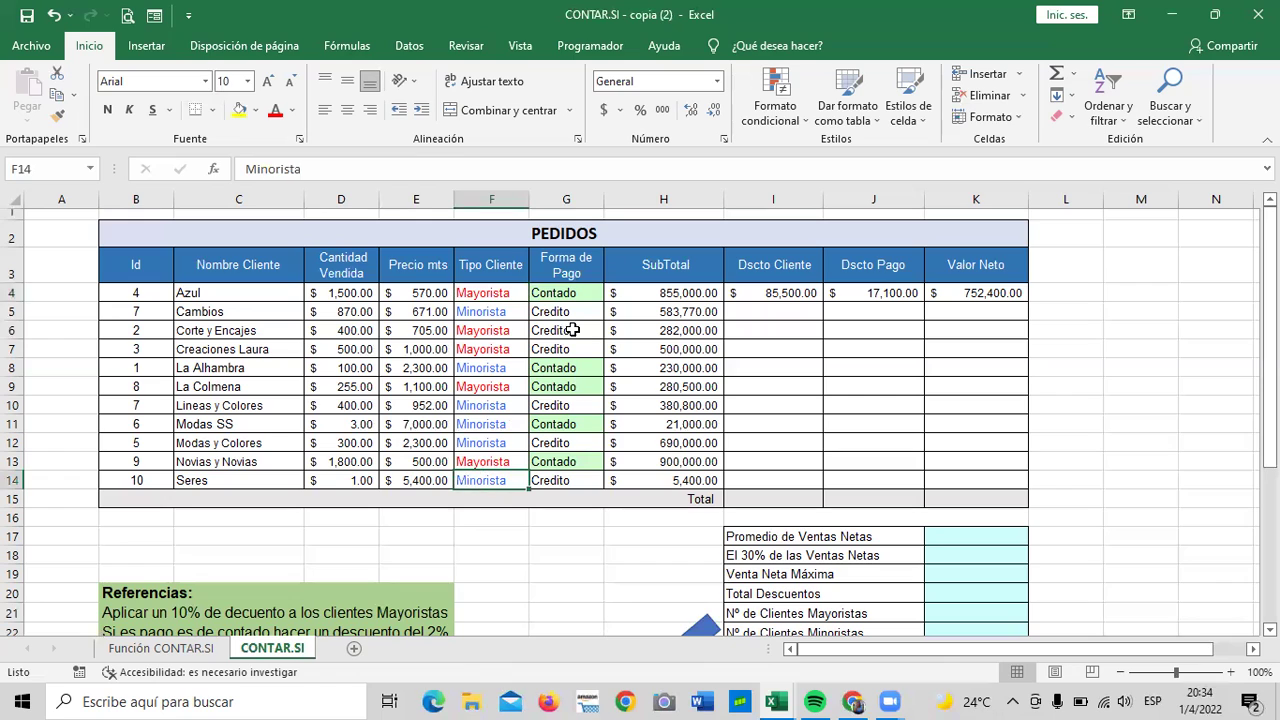
{"action": "left_click", "coordinate": [565, 292]}
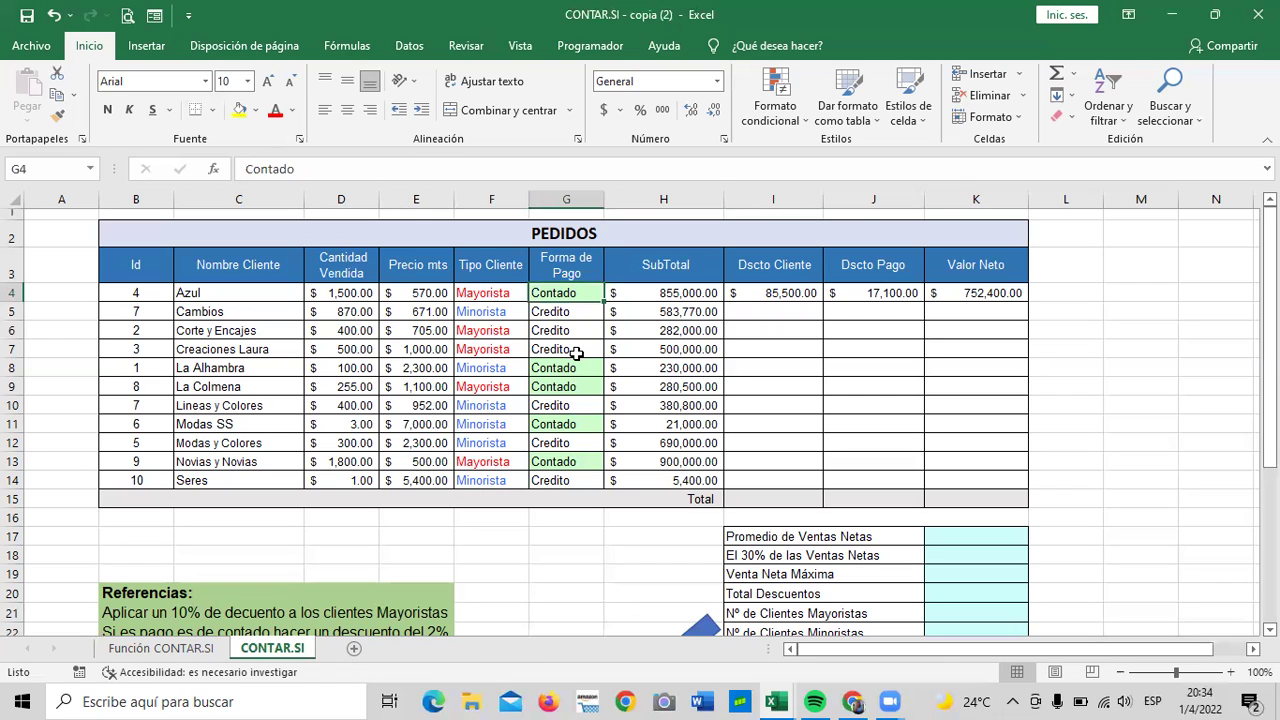
{"action": "left_click", "coordinate": [561, 311]}
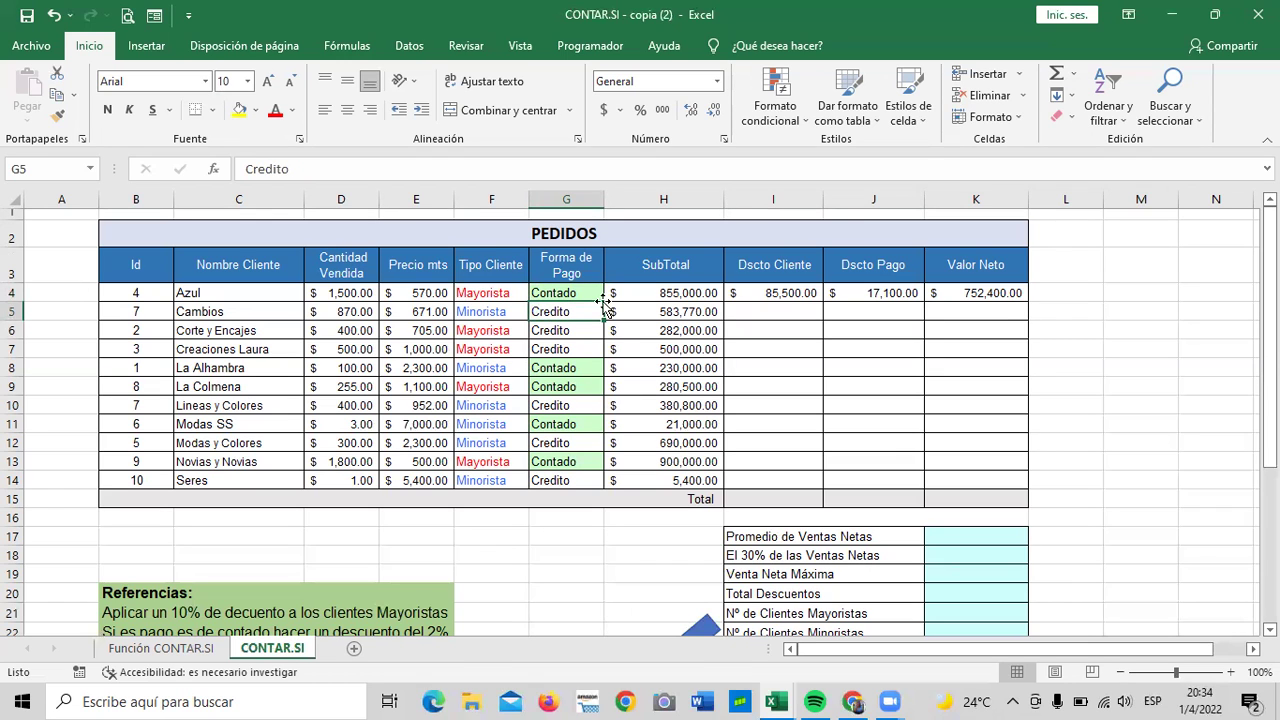
{"action": "scroll", "coordinate": [510, 360], "scroll_direction": "down", "scroll_amount": 1}
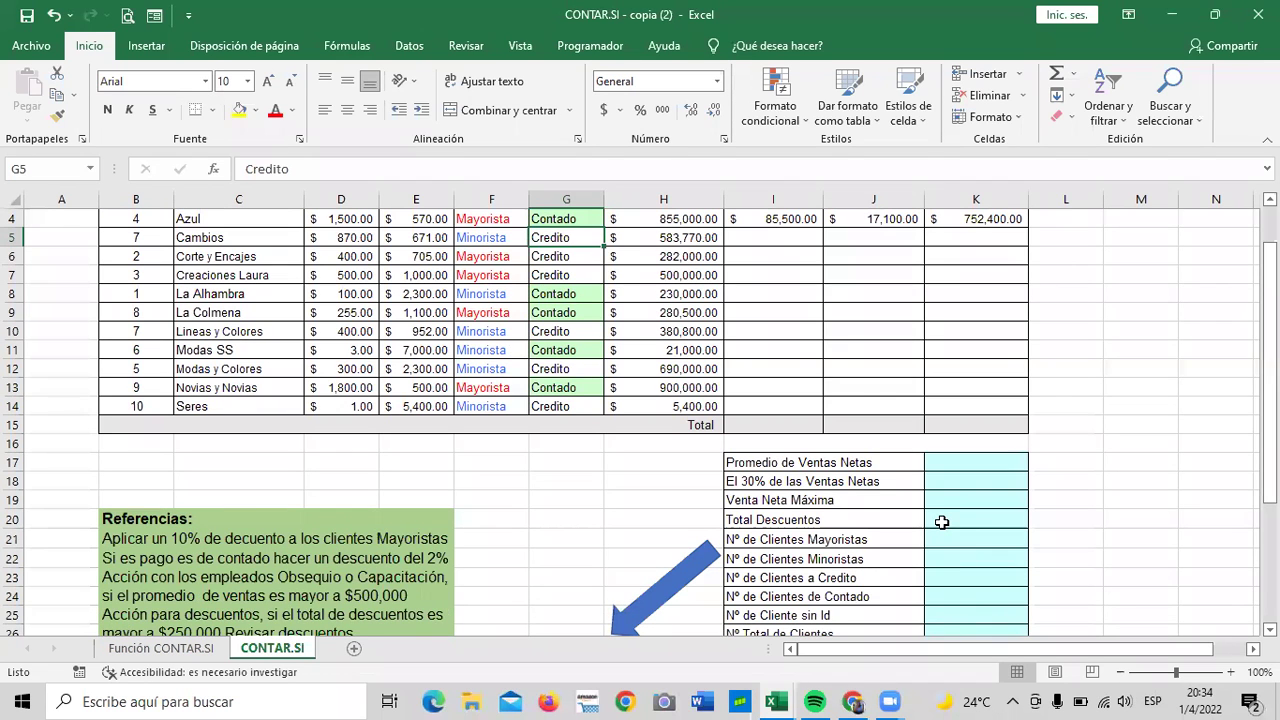
{"action": "scroll", "coordinate": [950, 574], "scroll_direction": "up", "scroll_amount": 1}
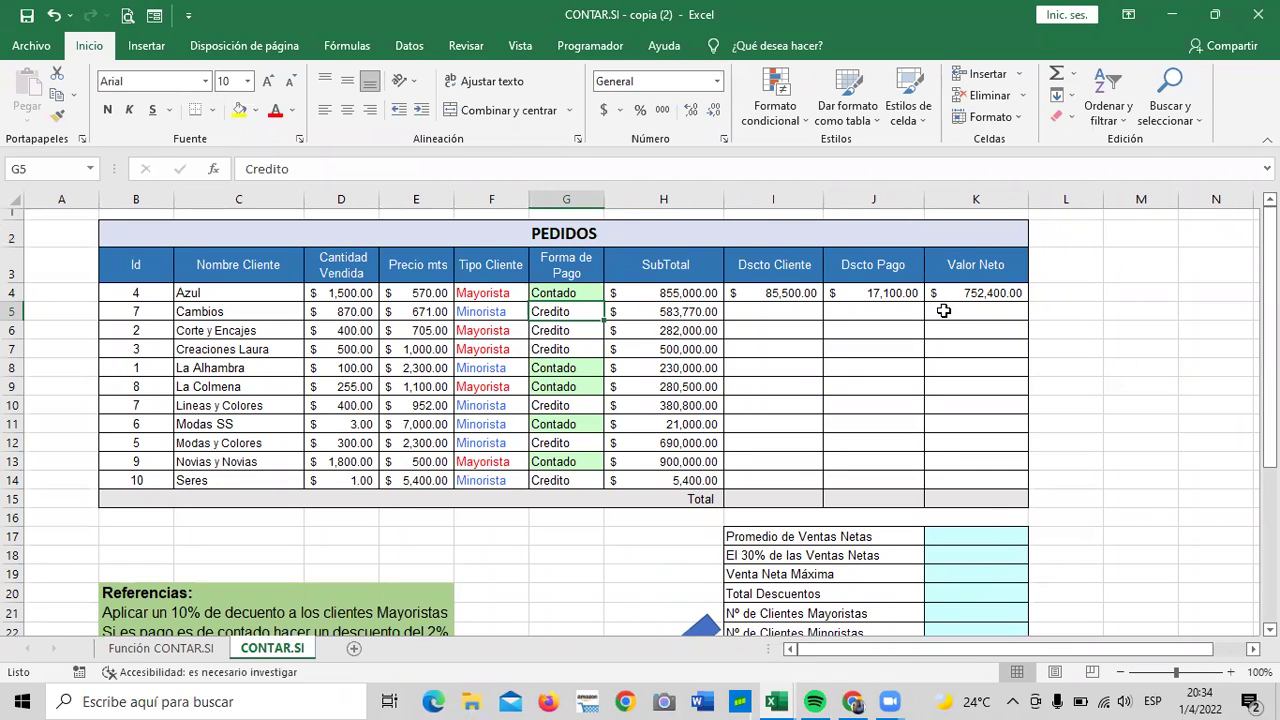
Step: Confirm the SubTotal formulas in H4 through H14 multiply quantity by price
{"action": "left_click", "coordinate": [653, 289]}
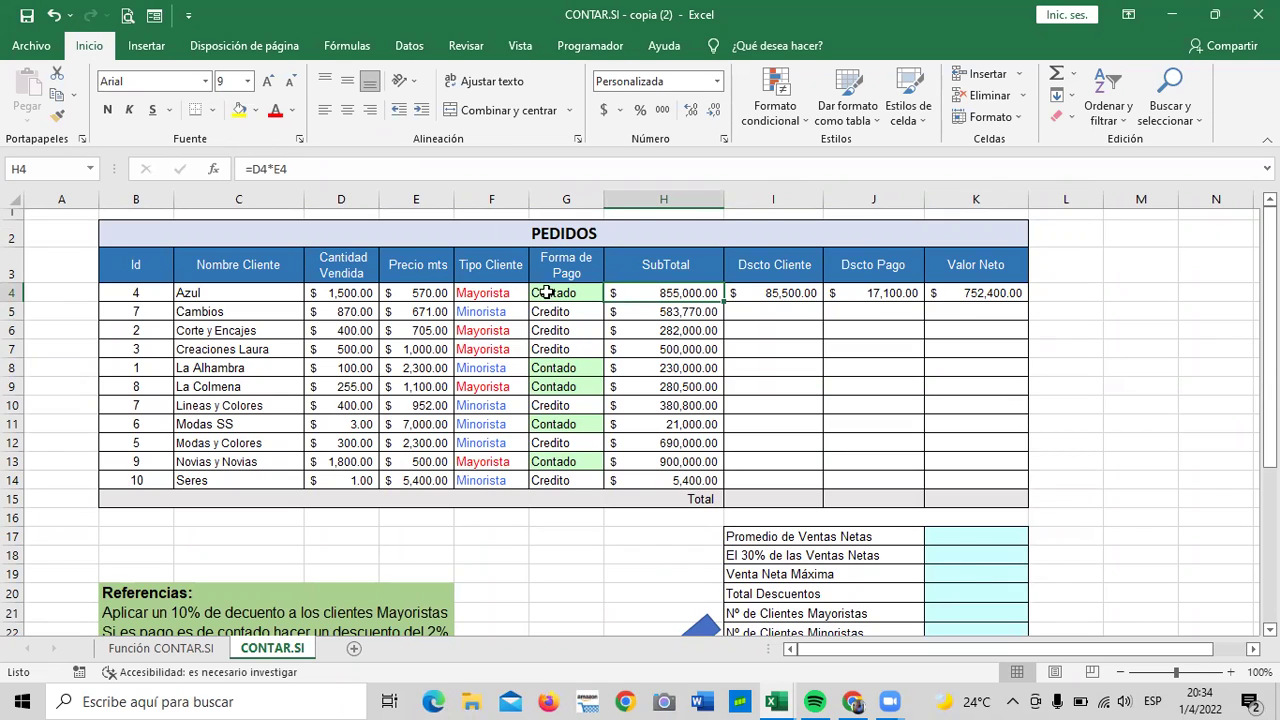
{"action": "left_click", "coordinate": [327, 300]}
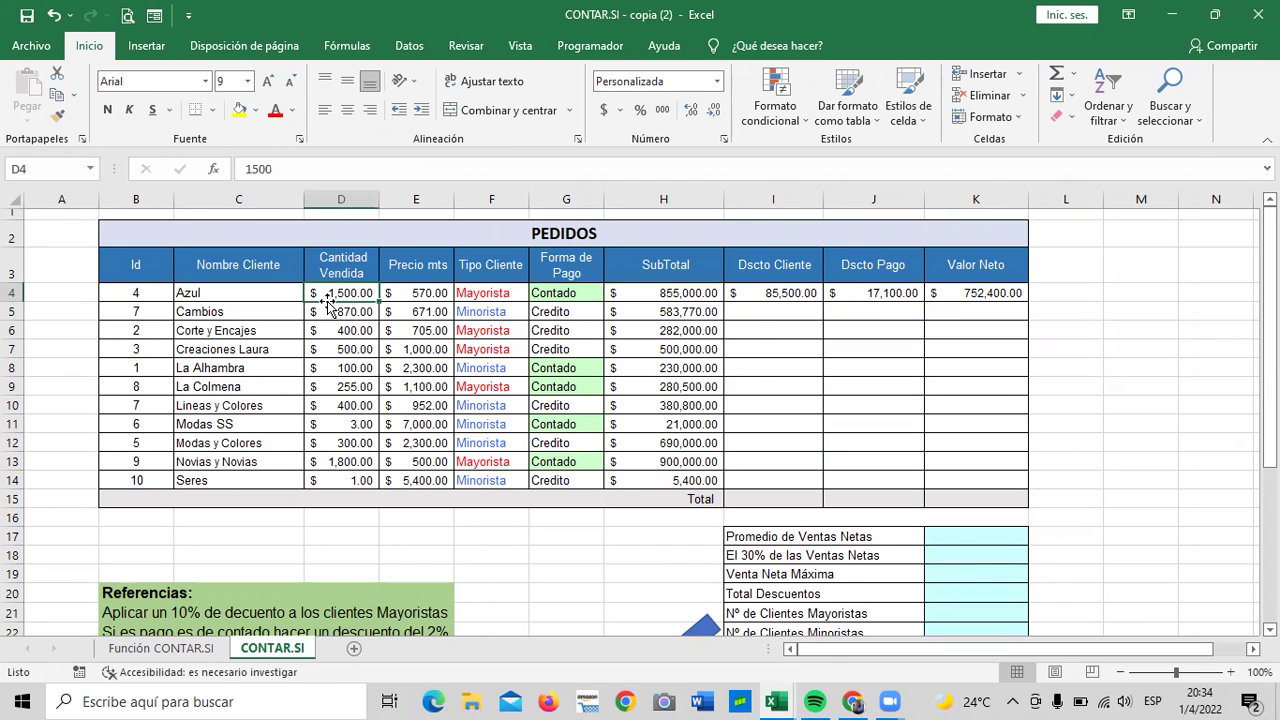
{"action": "left_click", "coordinate": [405, 293]}
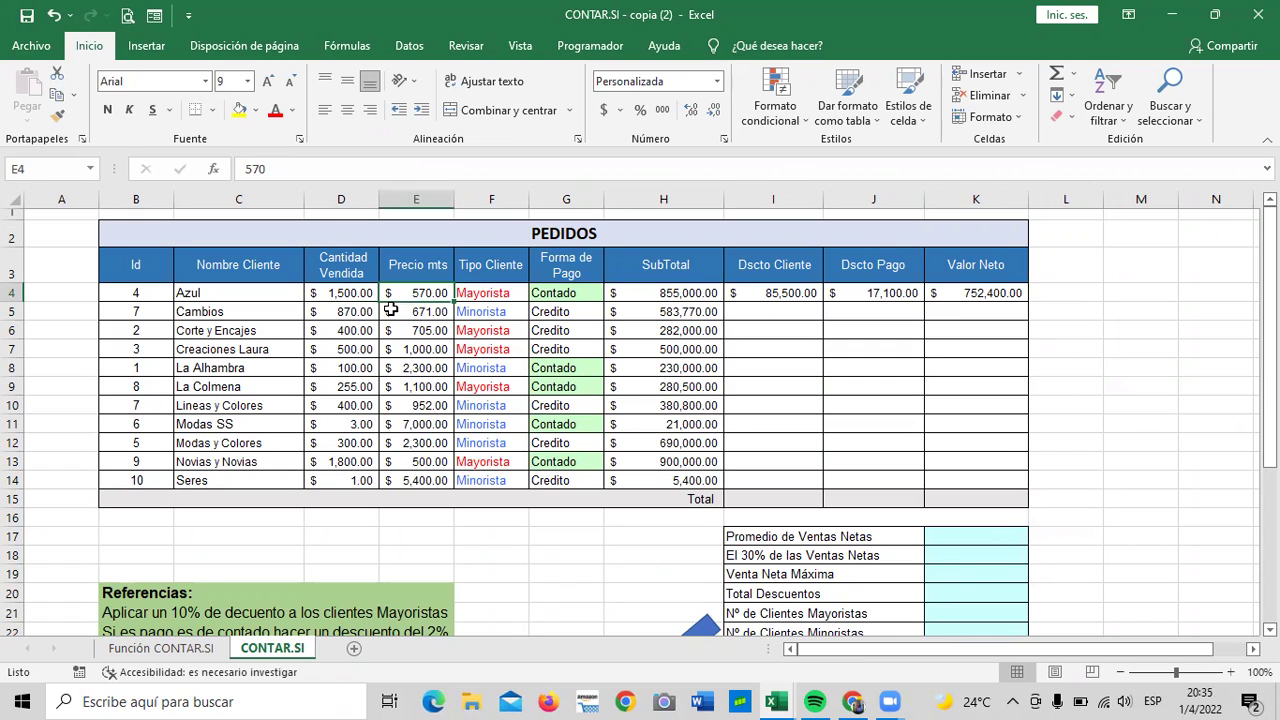
{"action": "left_click", "coordinate": [332, 294]}
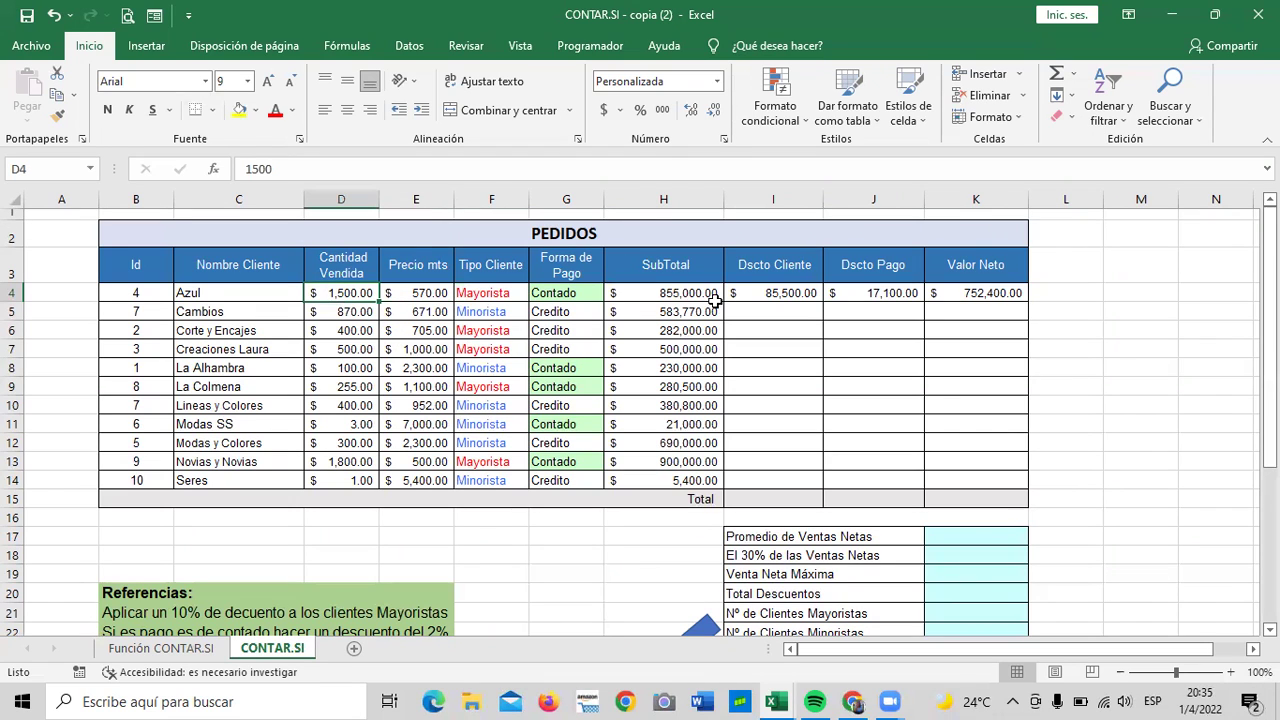
{"action": "left_click", "coordinate": [685, 295]}
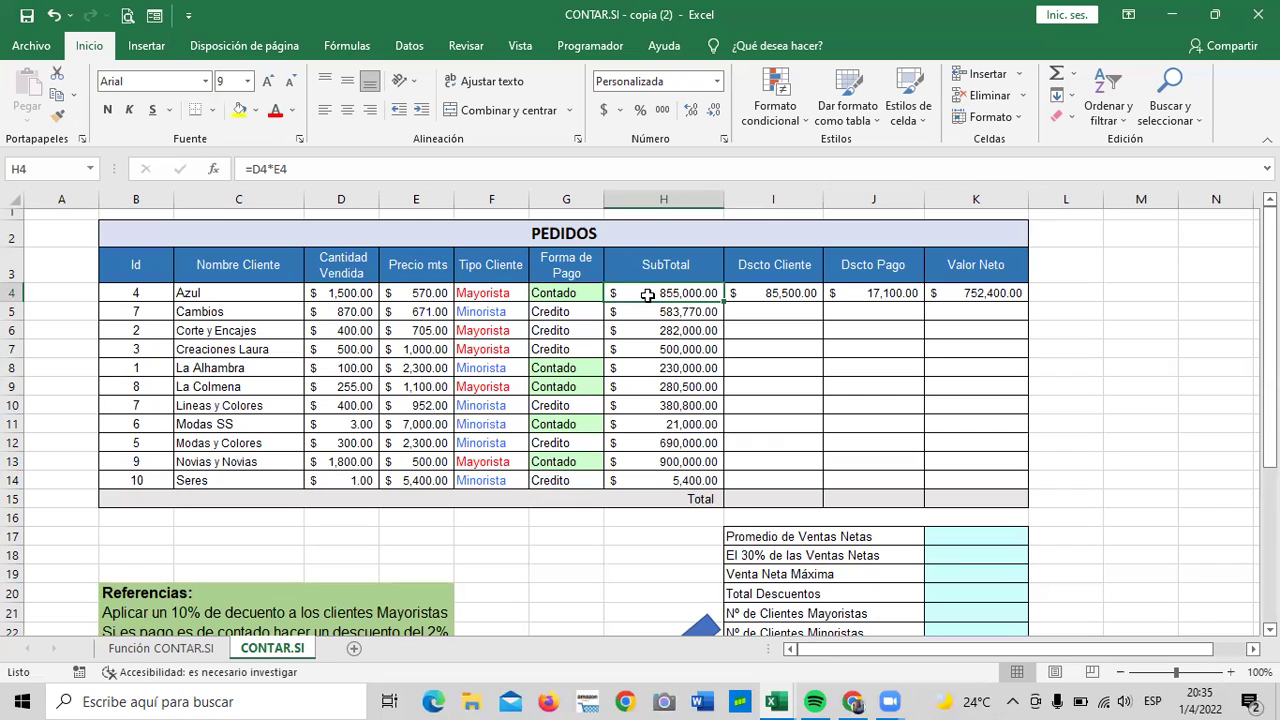
{"action": "left_click", "coordinate": [633, 481]}
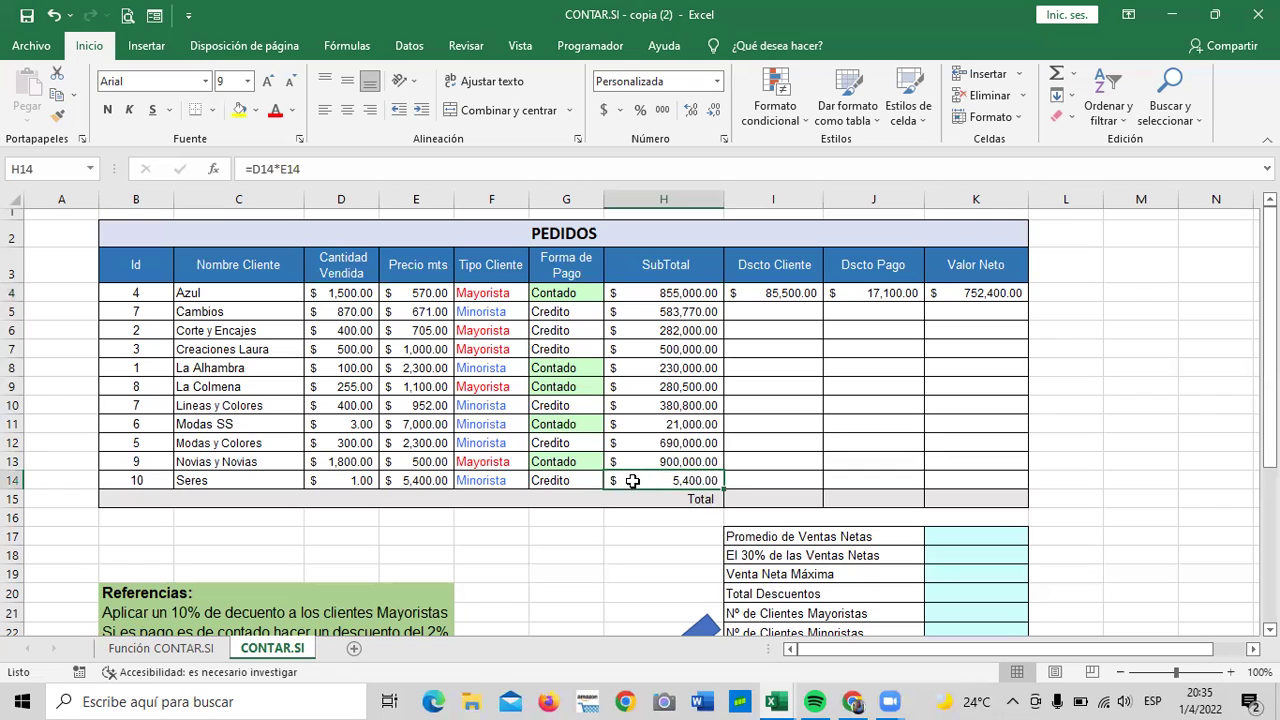
{"action": "left_click", "coordinate": [765, 296]}
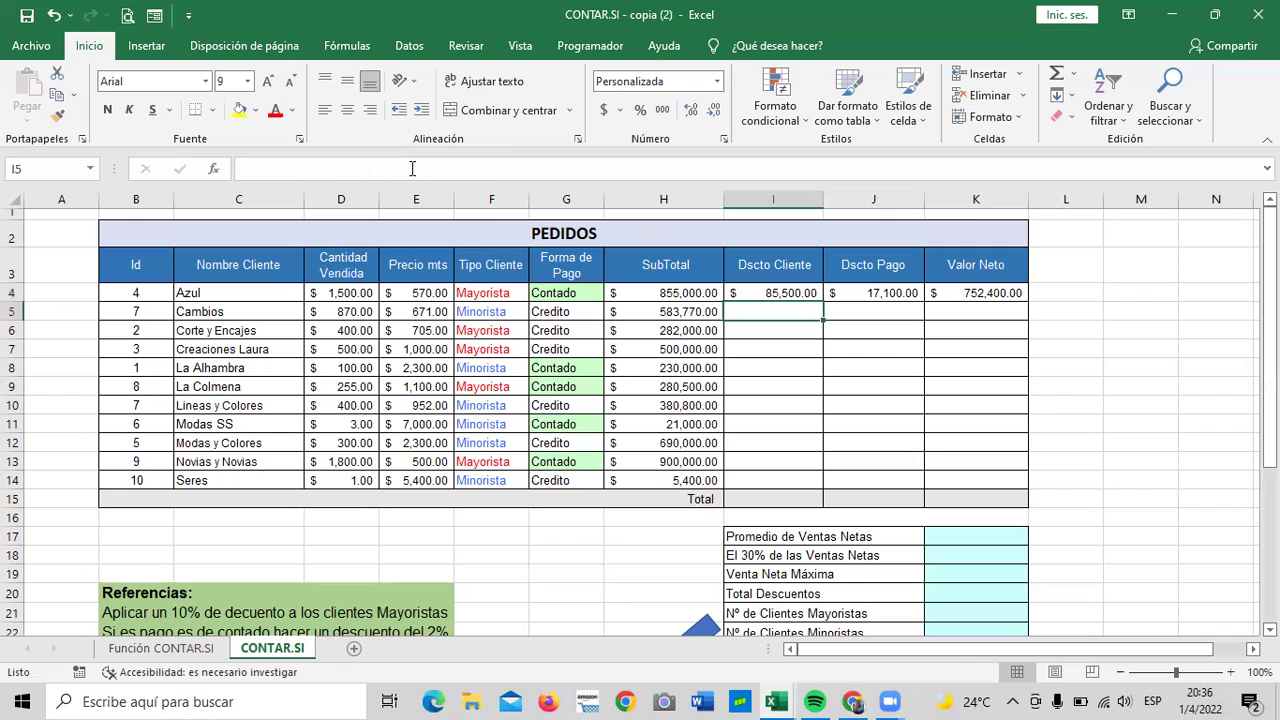
Step: Fill the I4 Dscto Cliente formula down to I14 and spot-check the copied discounts
{"action": "left_click", "coordinate": [773, 290]}
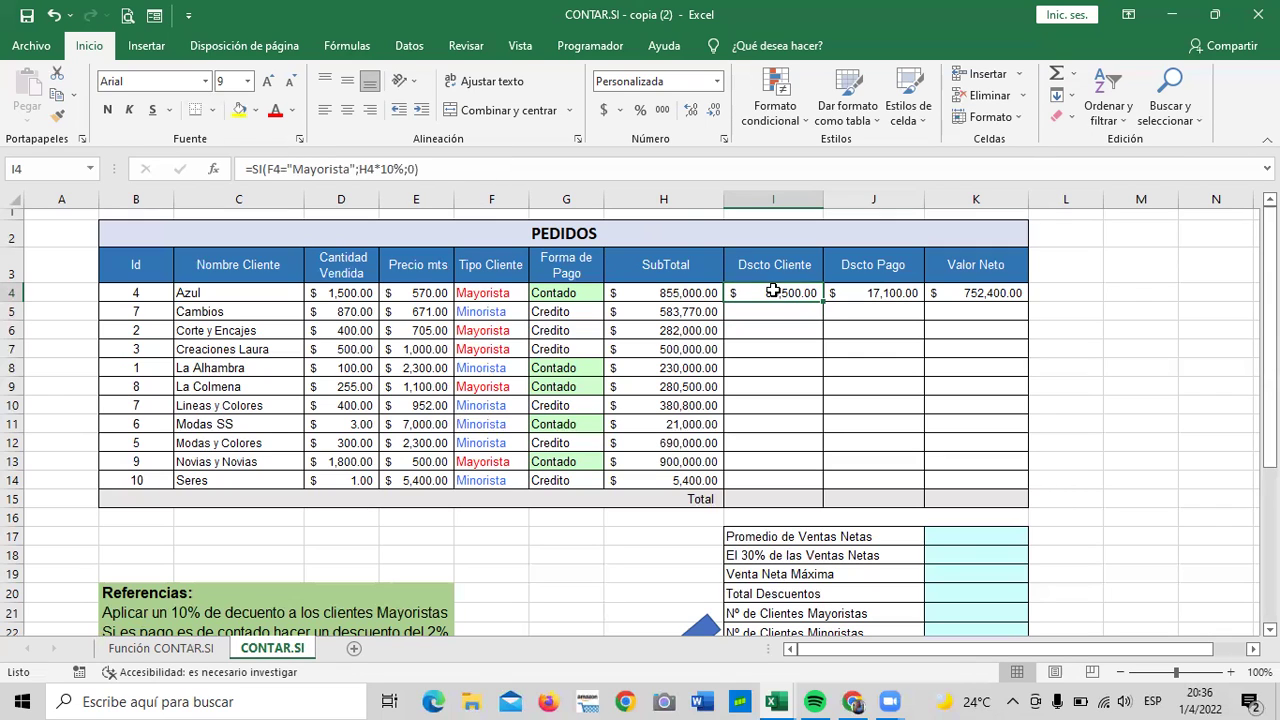
{"action": "mouse_move", "coordinate": [823, 301]}
{"action": "left_mouse_down"}
{"action": "mouse_move", "coordinate": [834, 512]}
{"action": "mouse_move", "coordinate": [834, 498]}
{"action": "left_mouse_up"}
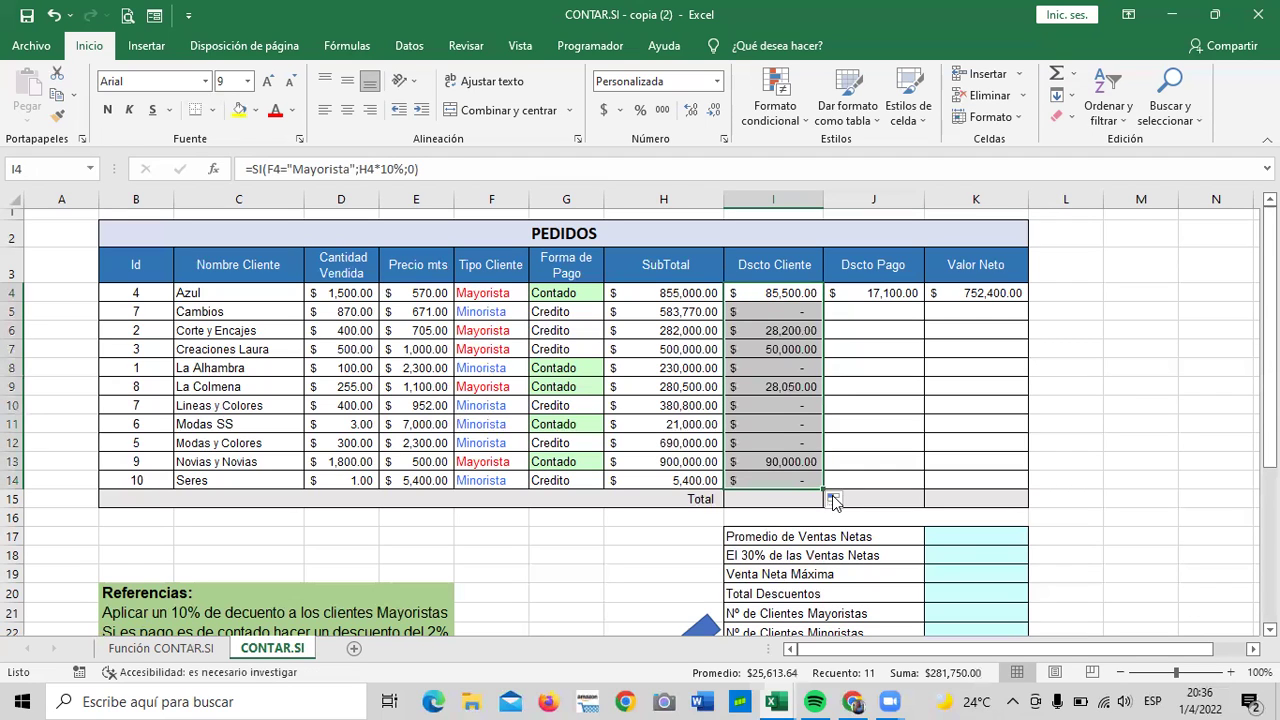
{"action": "left_click", "coordinate": [780, 313]}
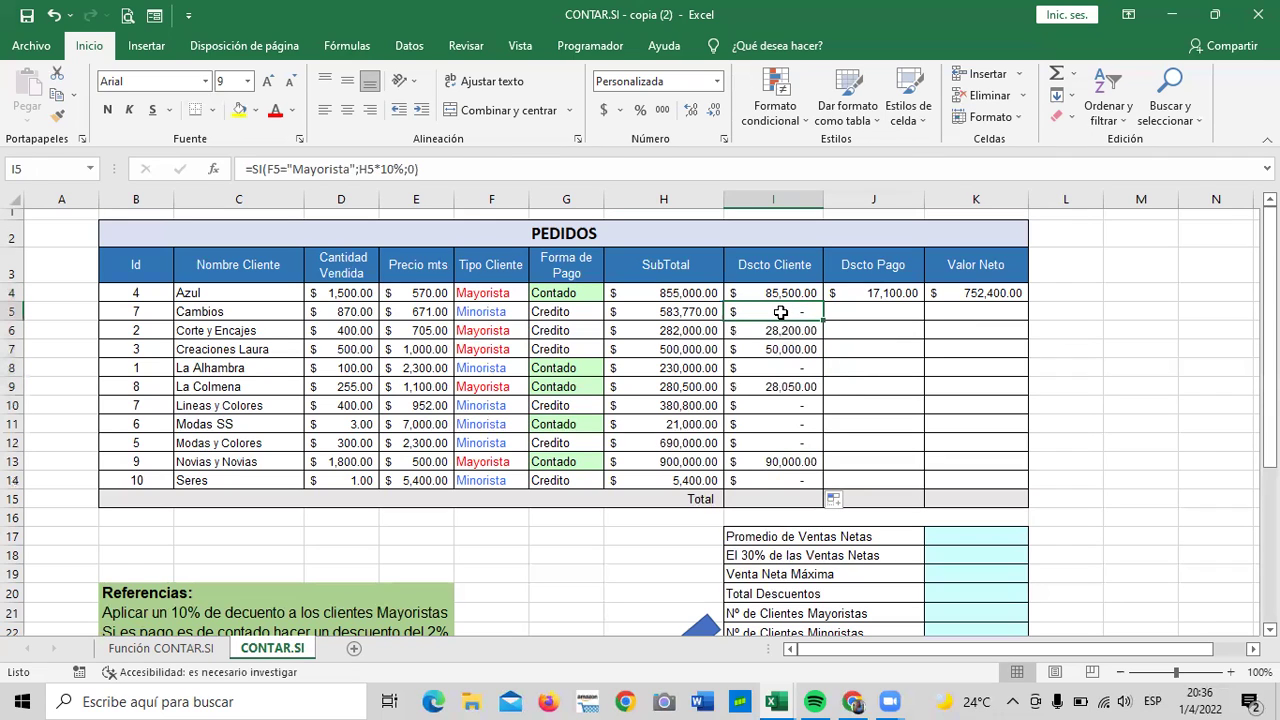
{"action": "left_click", "coordinate": [785, 369]}
{"action": "left_click", "coordinate": [766, 406]}
{"action": "left_click", "coordinate": [758, 421]}
{"action": "left_click", "coordinate": [756, 442]}
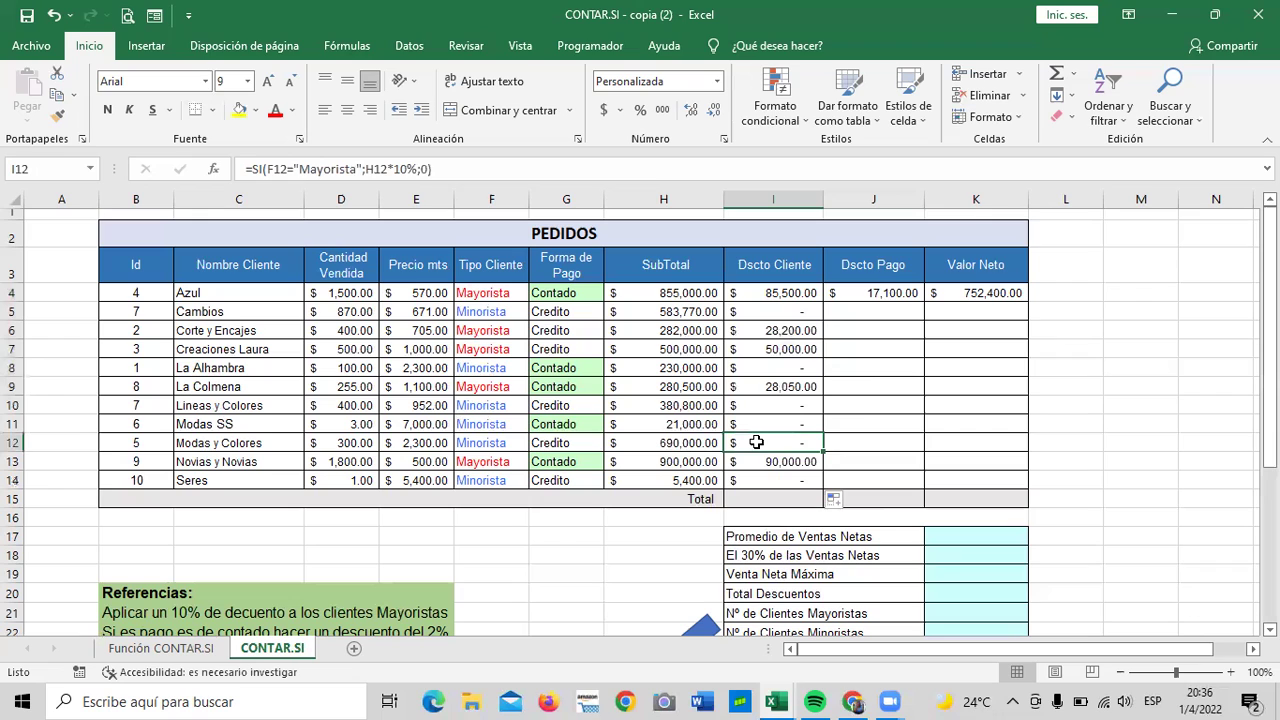
{"action": "left_click", "coordinate": [740, 479]}
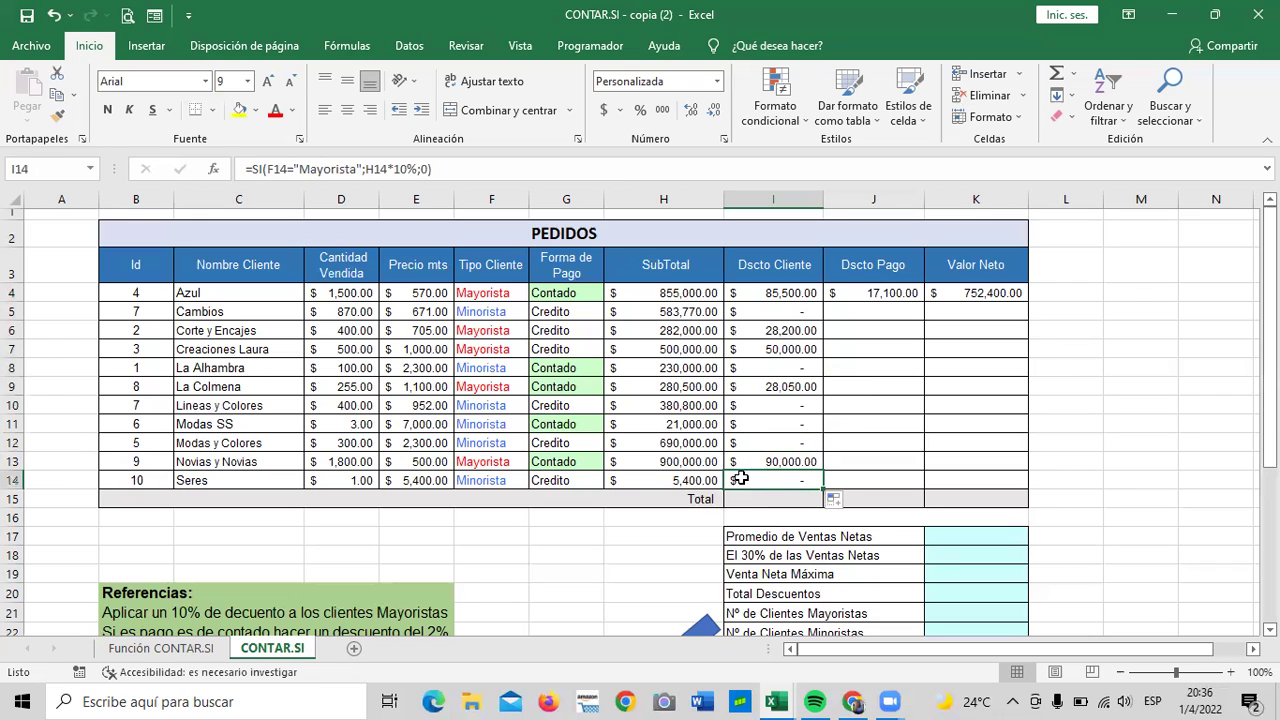
{"action": "left_click", "coordinate": [888, 272]}
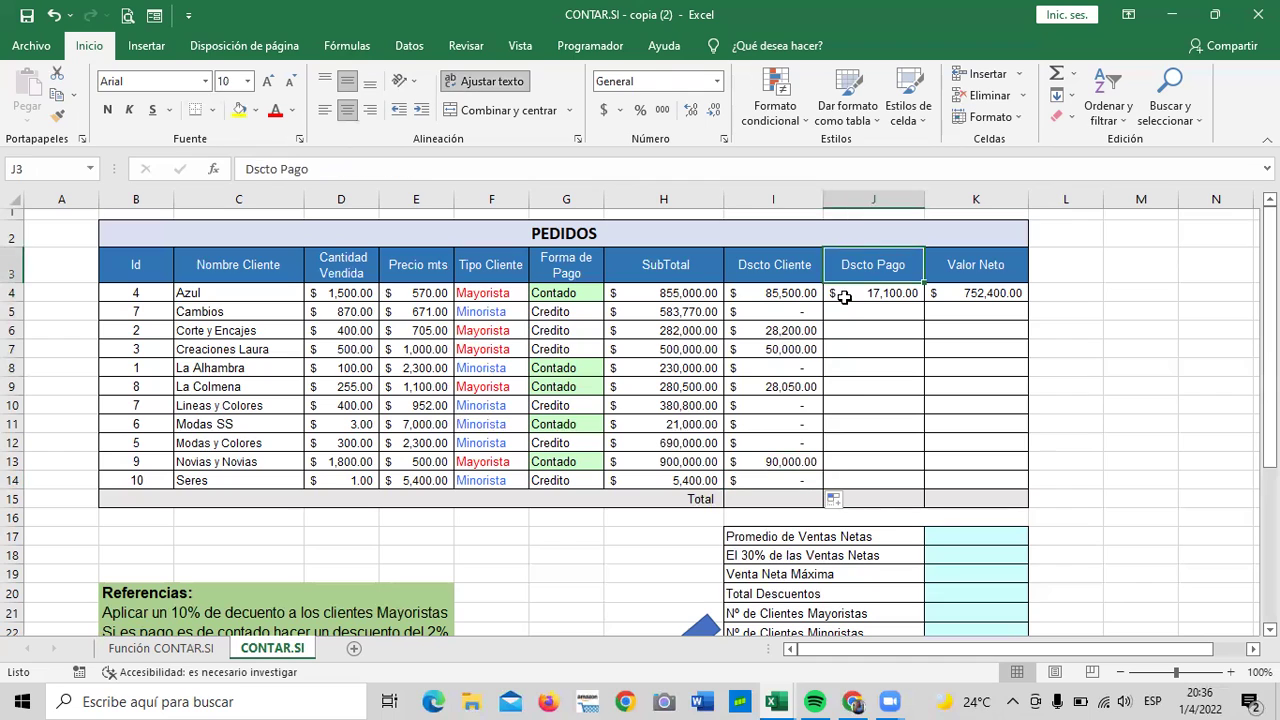
Step: Fill the J4 Dscto Pago formula down to J14 and spot-check the copied payment discounts
{"action": "left_click", "coordinate": [844, 295]}
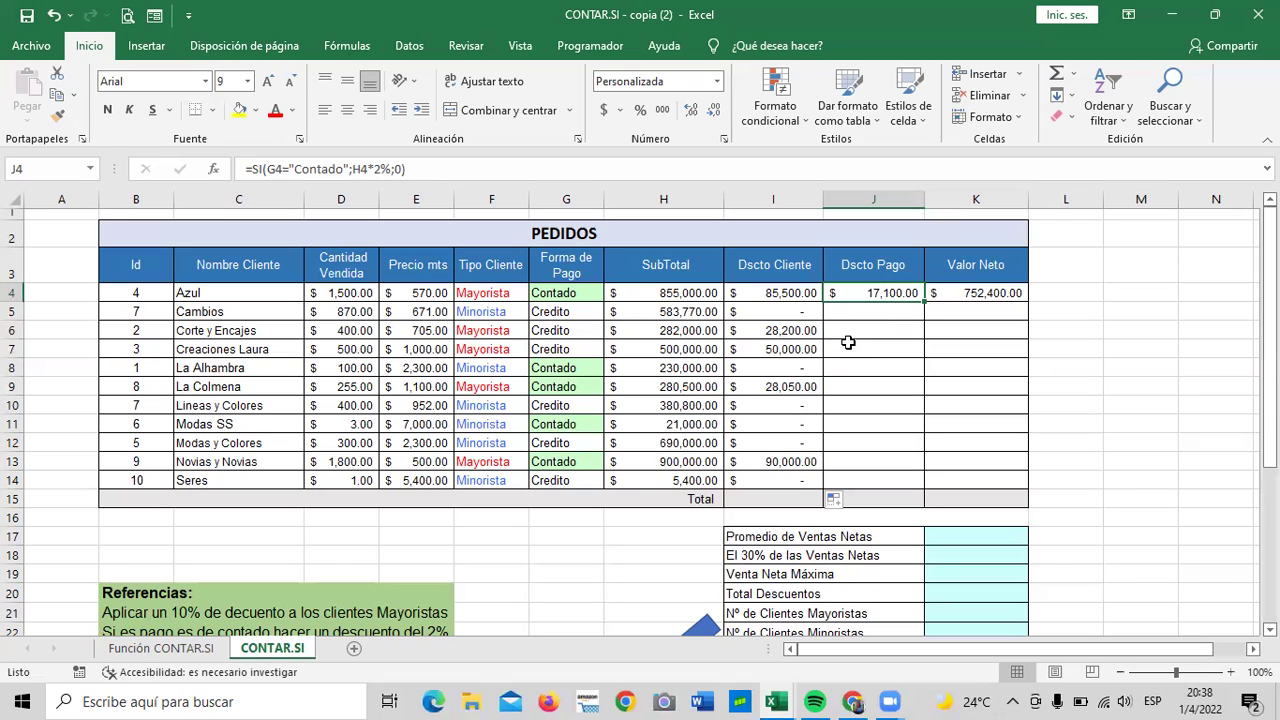
{"action": "left_click_drag", "start_coordinate": [925, 301], "coordinate": [910, 487]}
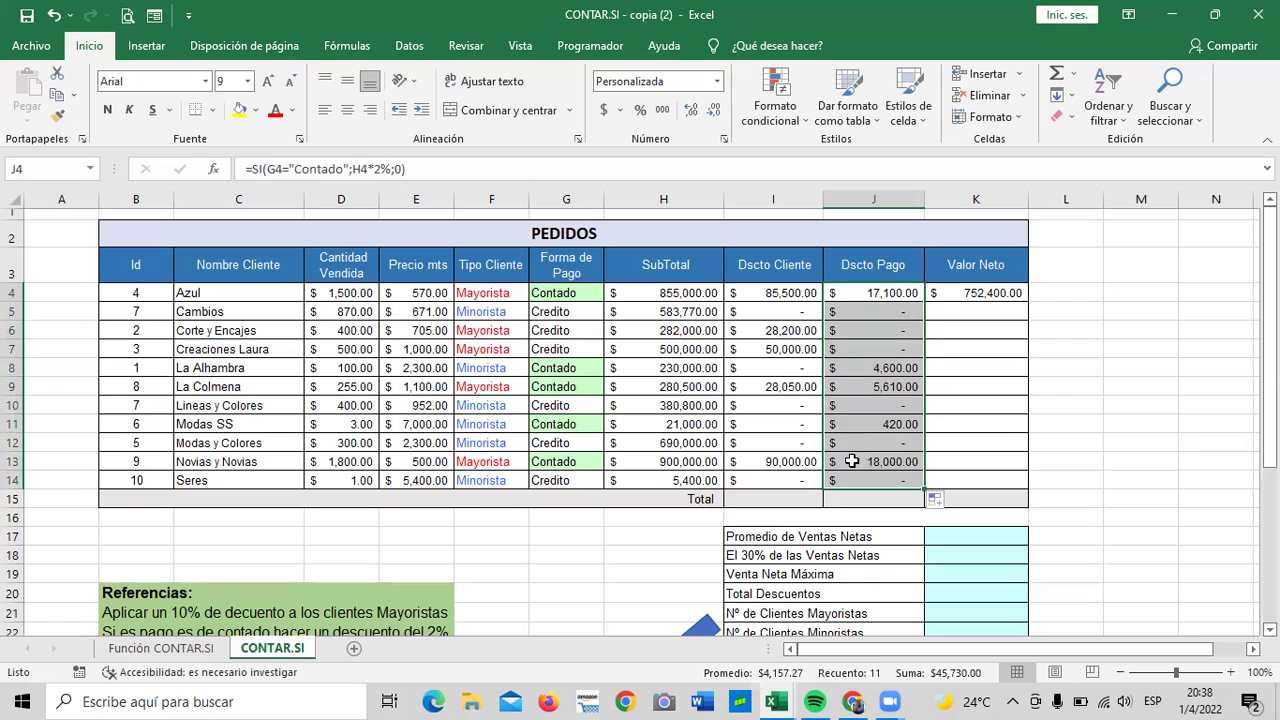
{"action": "left_click", "coordinate": [858, 443]}
{"action": "left_click", "coordinate": [867, 404]}
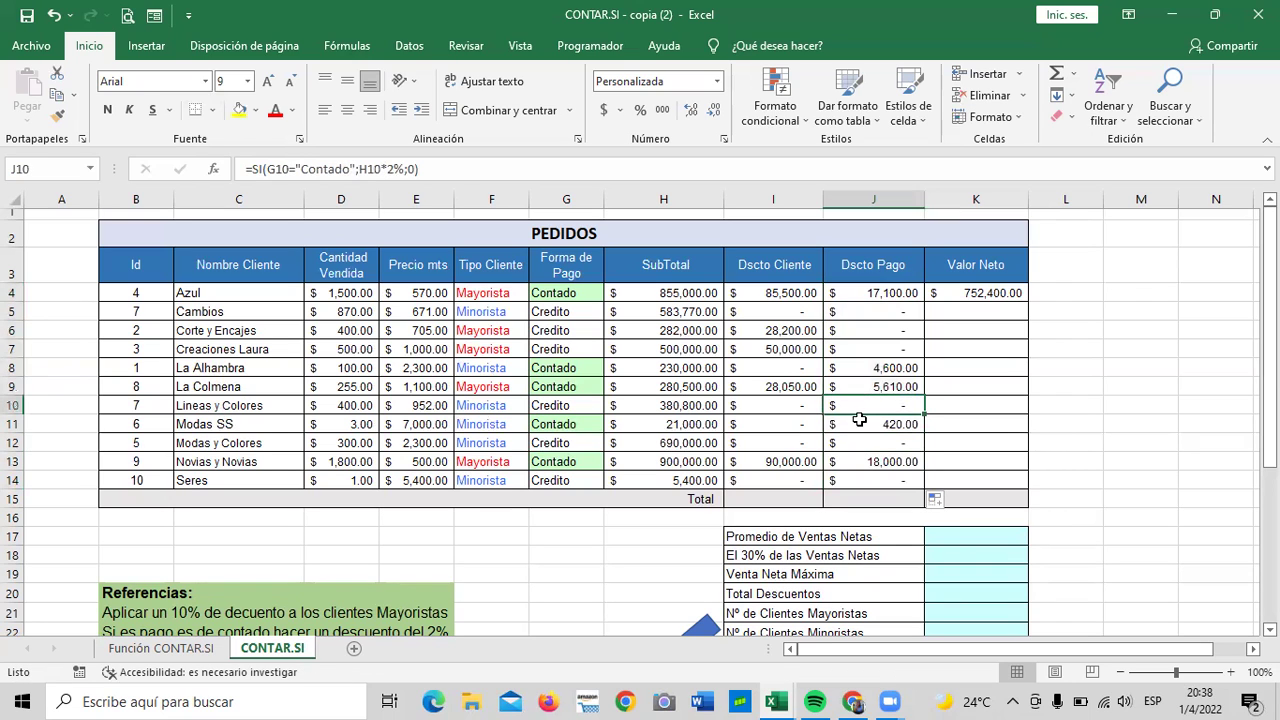
{"action": "left_click", "coordinate": [858, 447]}
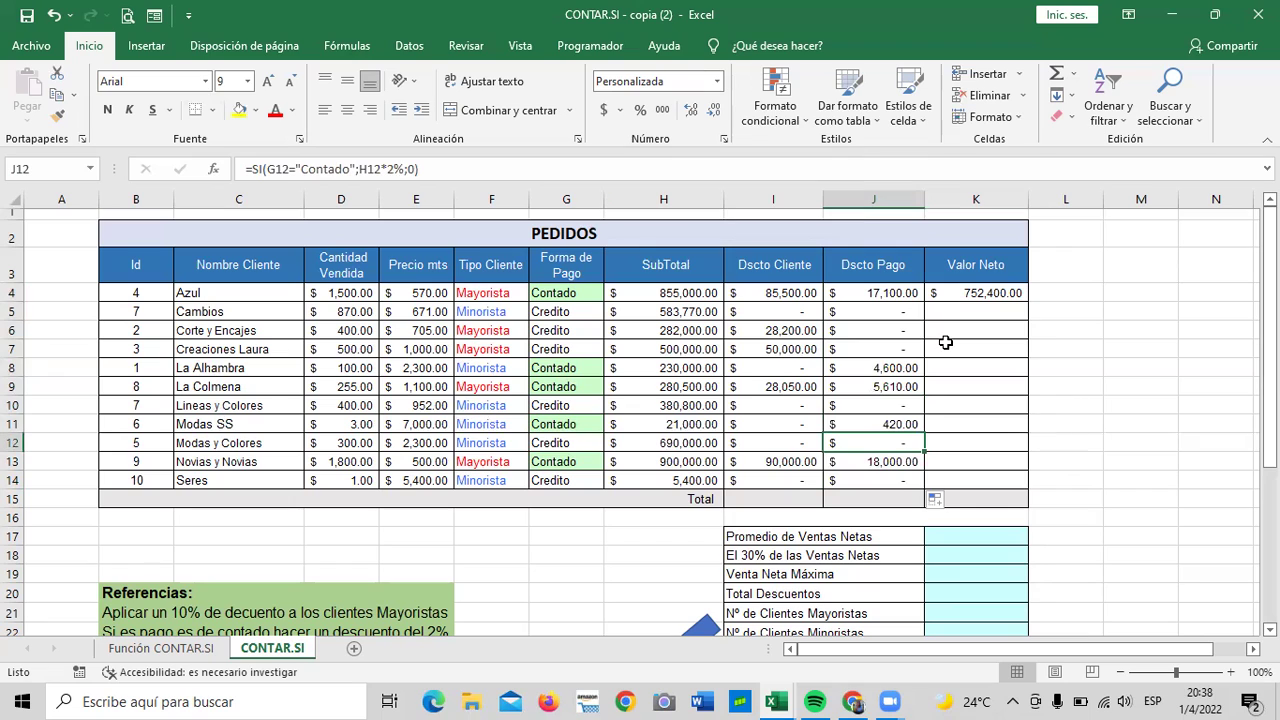
{"action": "left_click", "coordinate": [861, 313]}
{"action": "left_click", "coordinate": [863, 330]}
{"action": "left_click", "coordinate": [864, 352]}
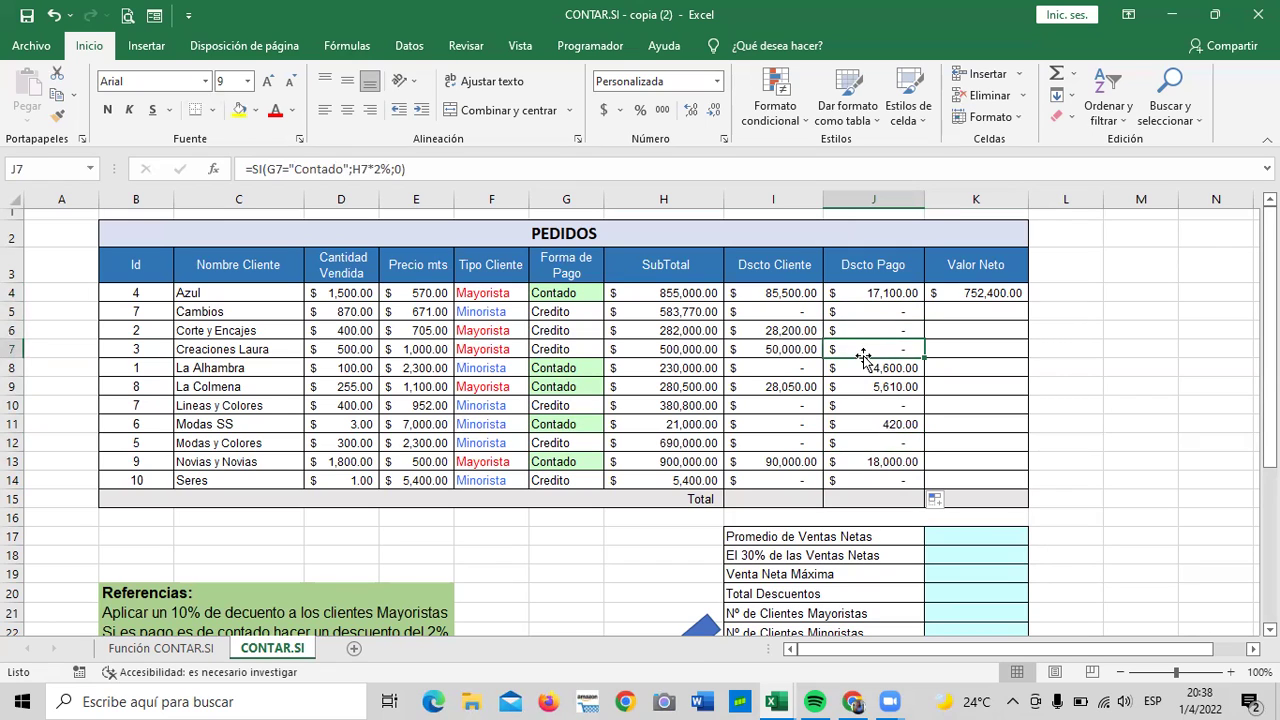
Step: Recheck the Dscto Cliente formulas from row 5 down to the last order
{"action": "left_click", "coordinate": [785, 311]}
{"action": "left_click", "coordinate": [768, 368]}
{"action": "left_click", "coordinate": [758, 406]}
{"action": "left_click", "coordinate": [766, 441]}
{"action": "left_click", "coordinate": [764, 479]}
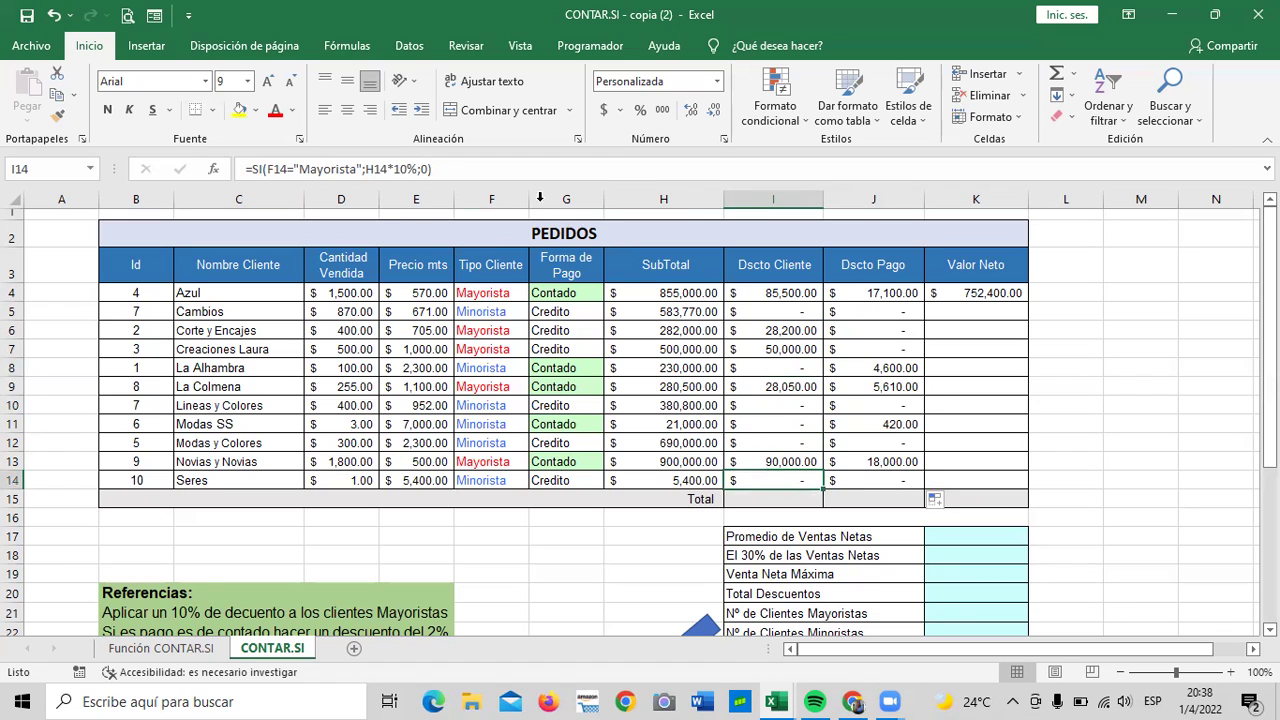
Step: Replace I14's zero fallback with H4*5%, giving the last order a 42,750.00 discount
{"action": "left_click", "coordinate": [427, 168]}
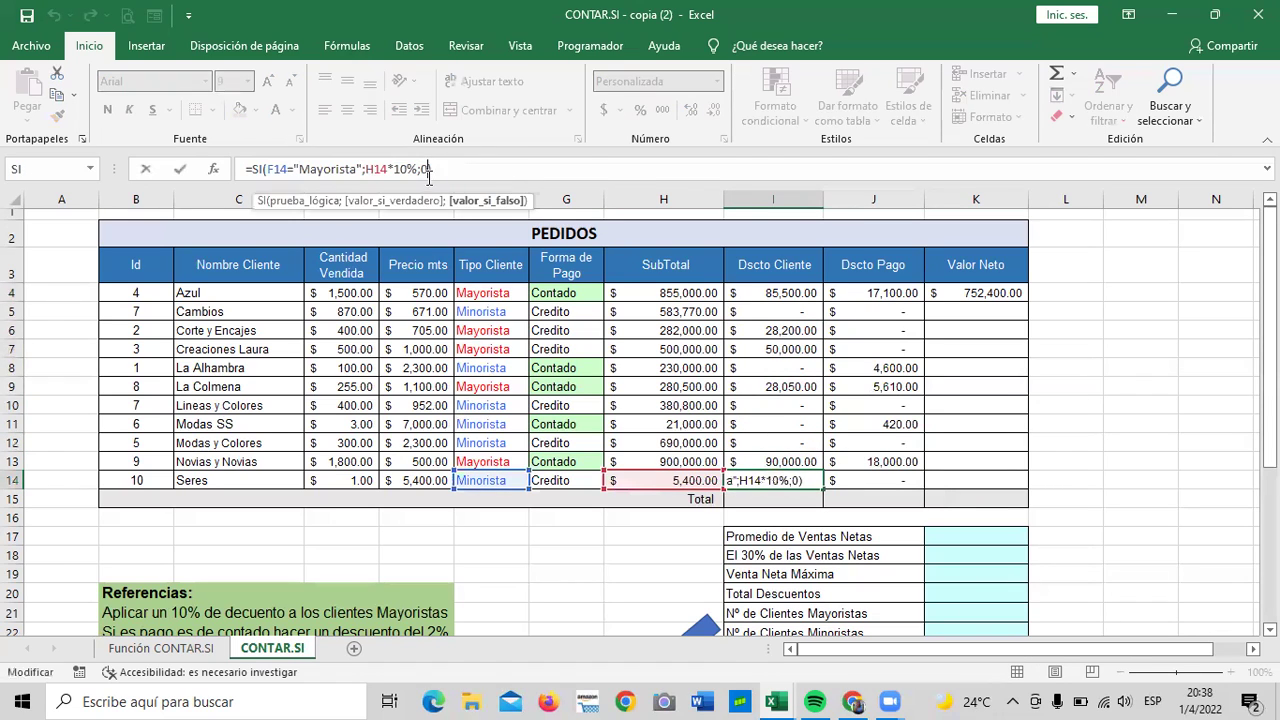
{"action": "key", "text": "BackSpace"}
{"action": "left_click", "coordinate": [655, 293]}
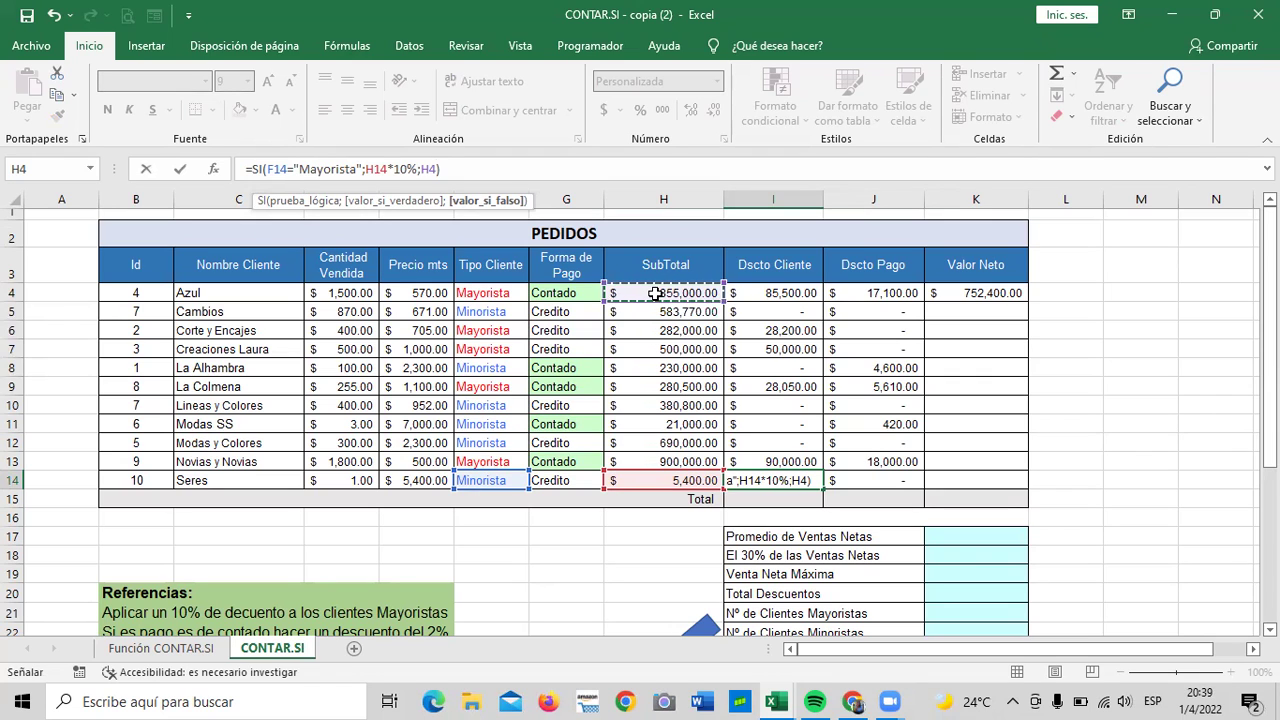
{"action": "type", "text": "*"}
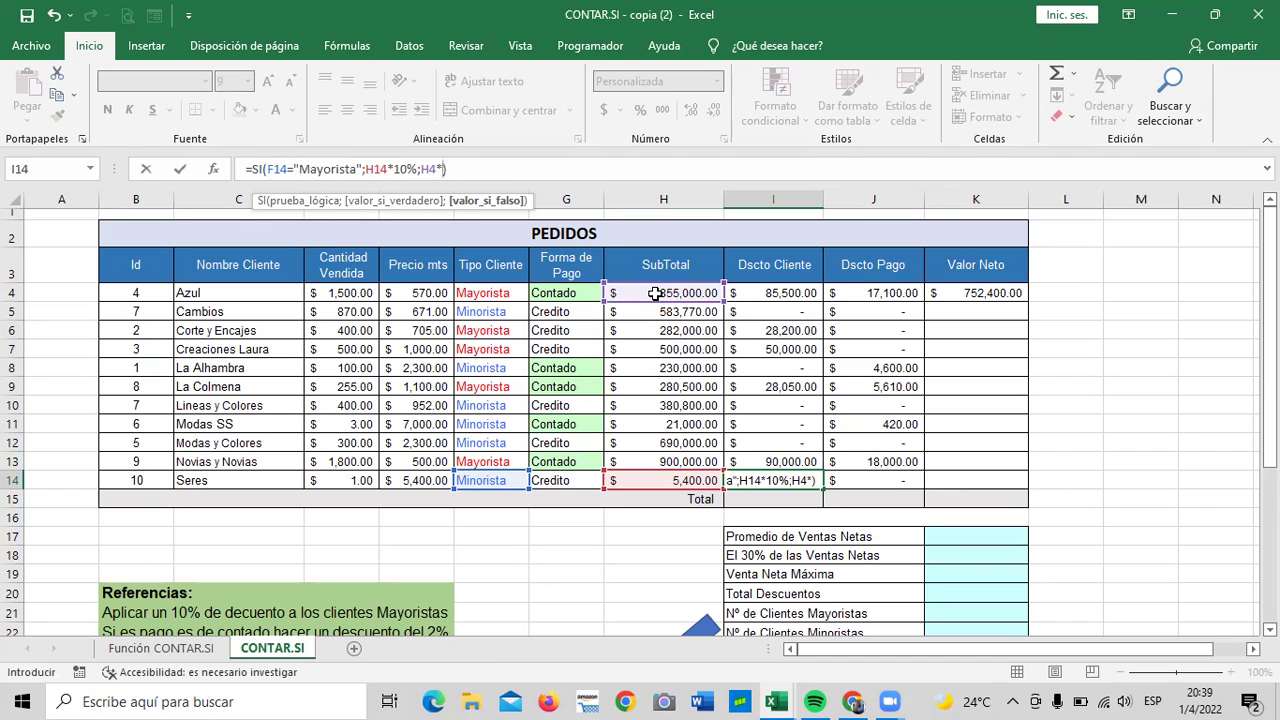
{"action": "type", "text": "5"}
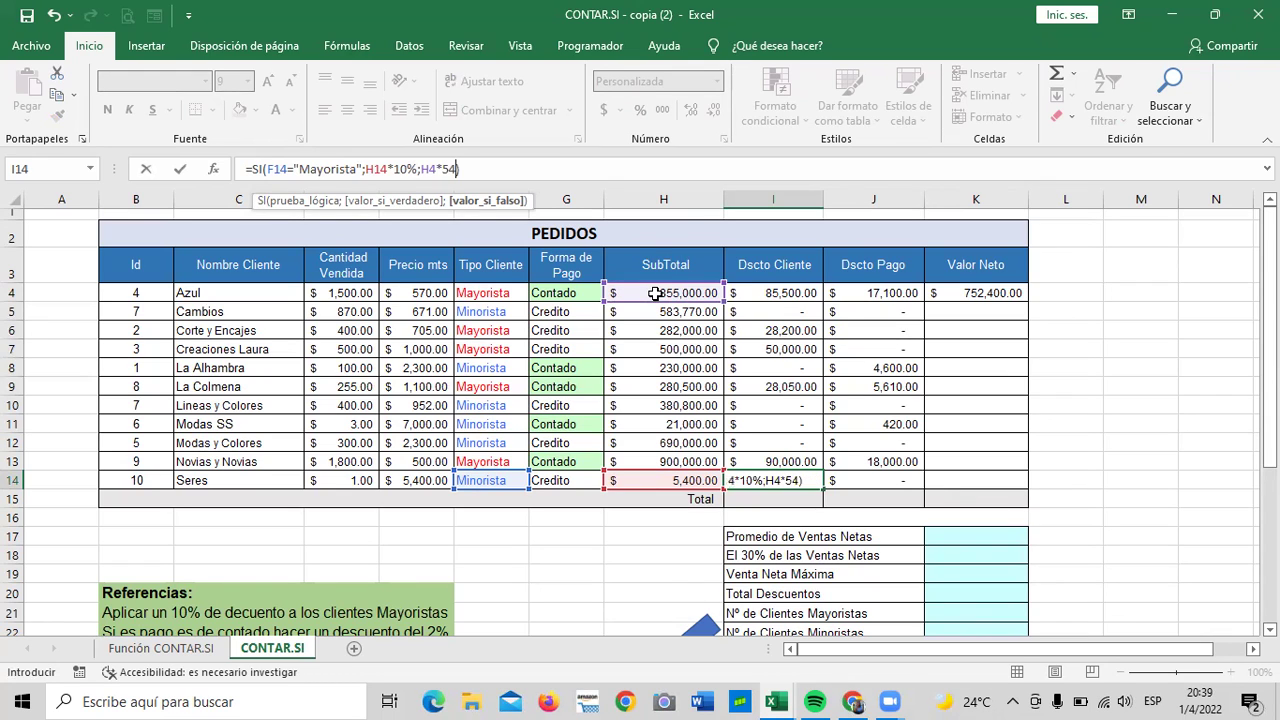
{"action": "type", "text": "%"}
{"action": "key", "text": "Return"}
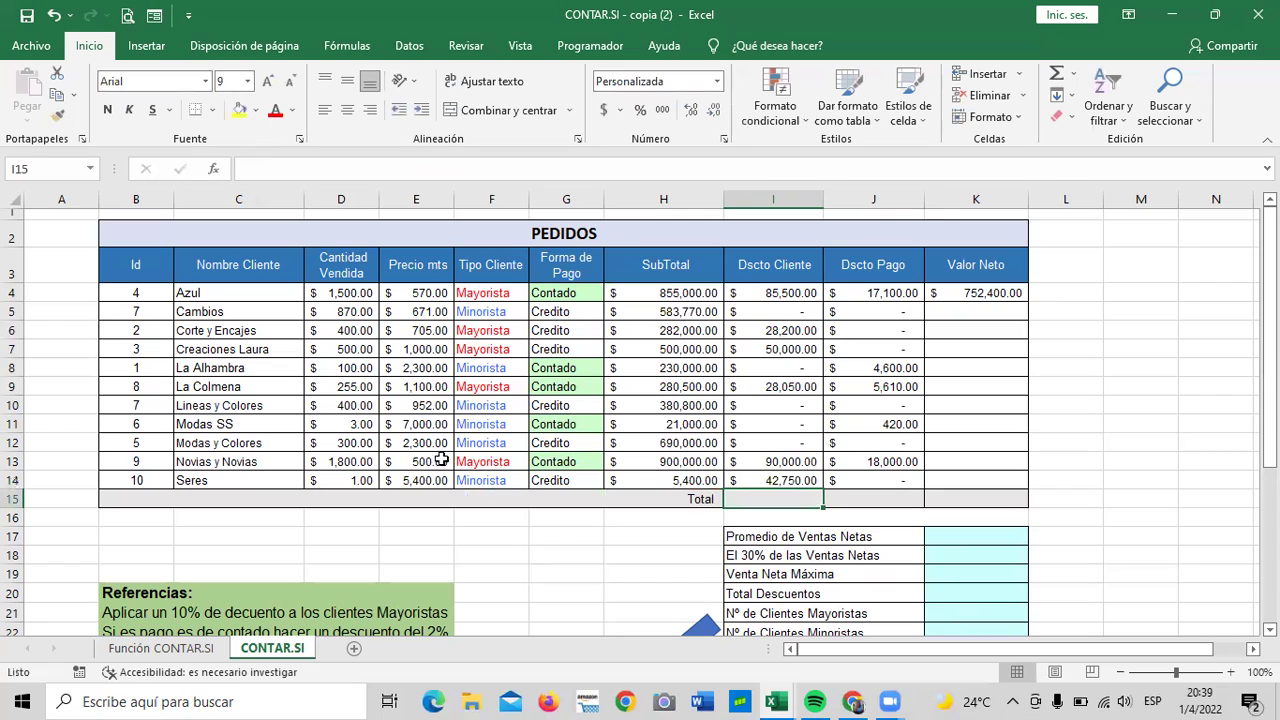
Step: Copy the edited client-discount formula from I14 and paste it into I4
{"action": "left_click", "coordinate": [771, 300]}
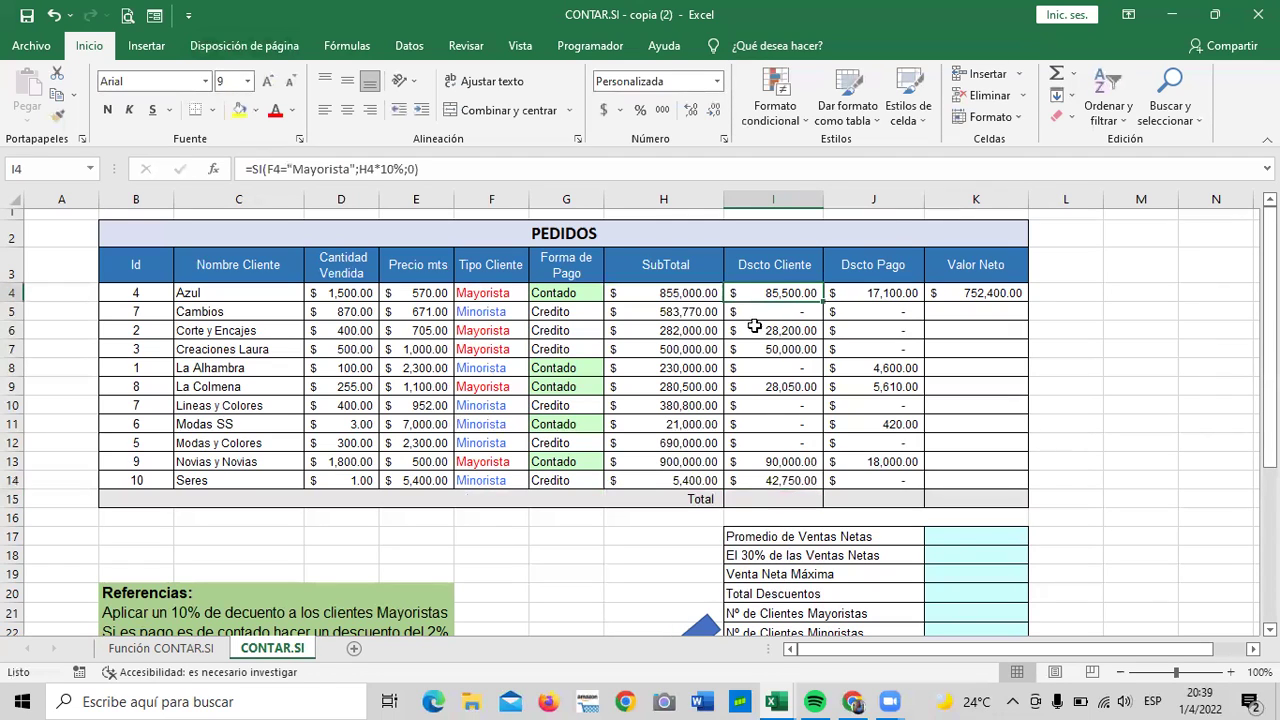
{"action": "left_click", "coordinate": [748, 481]}
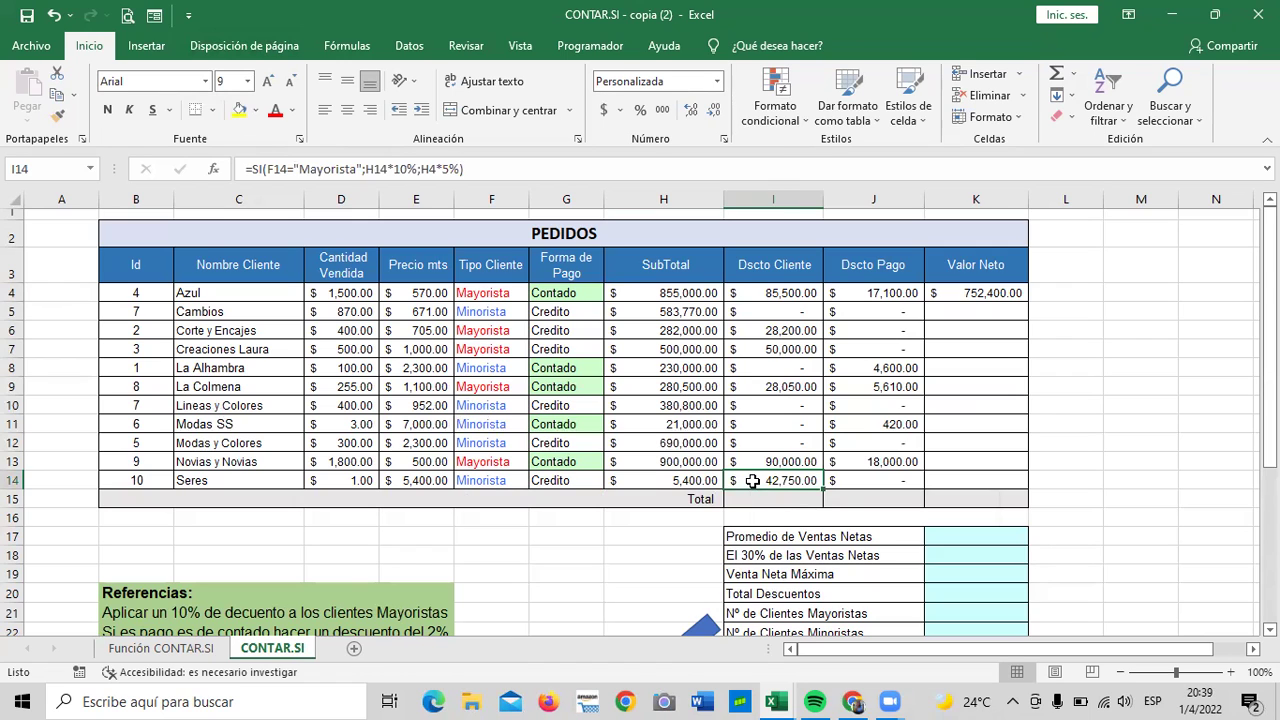
{"action": "right_click", "coordinate": [752, 481]}
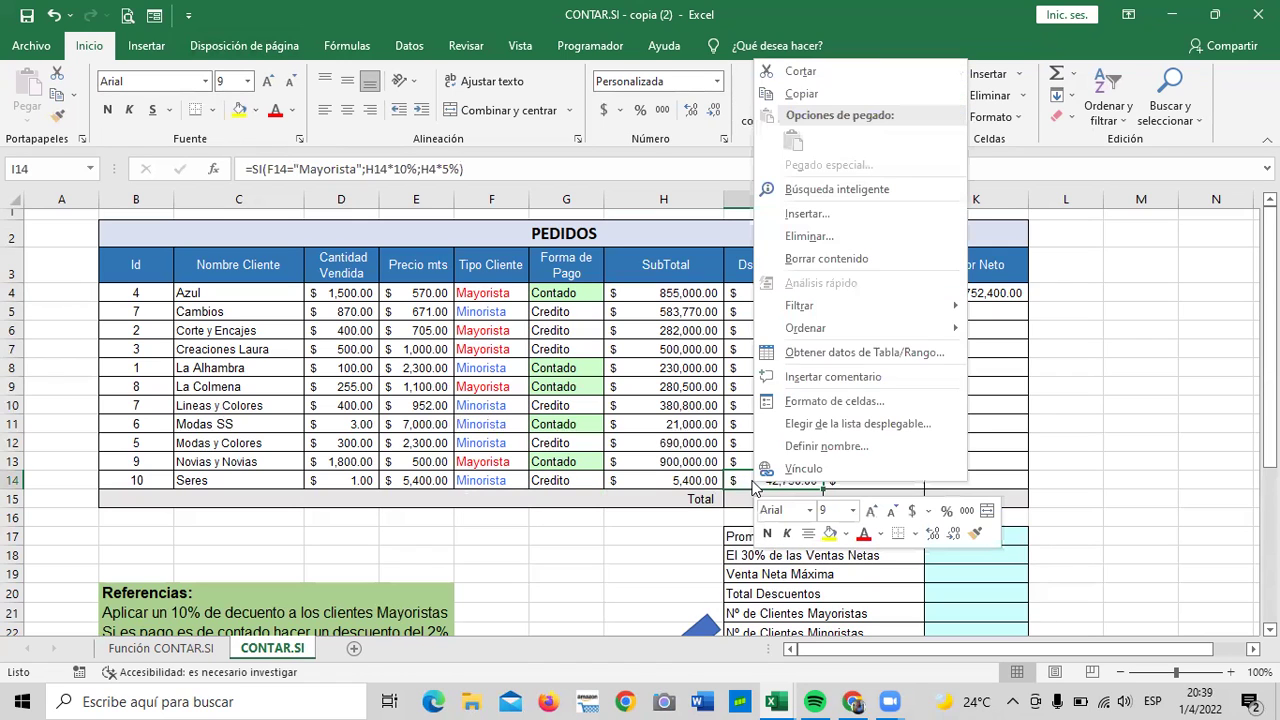
{"action": "left_click", "coordinate": [840, 92]}
{"action": "left_click", "coordinate": [773, 292]}
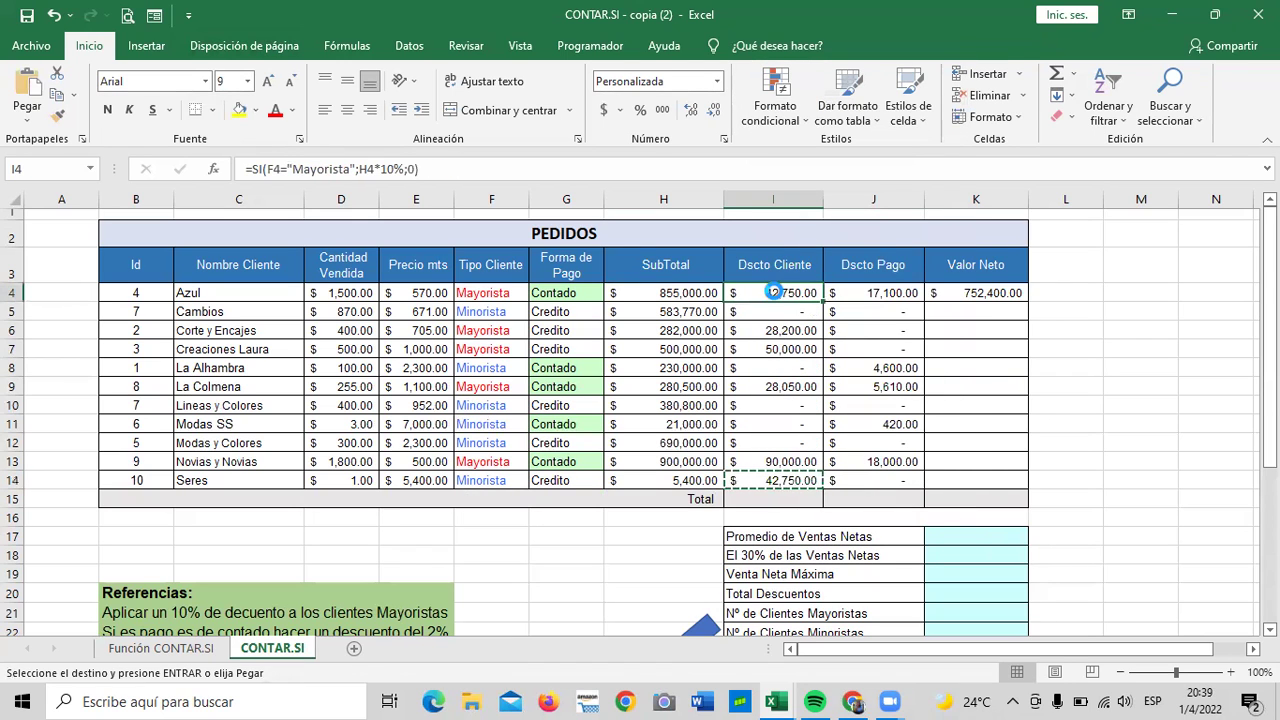
{"action": "key", "text": "ctrl+v"}
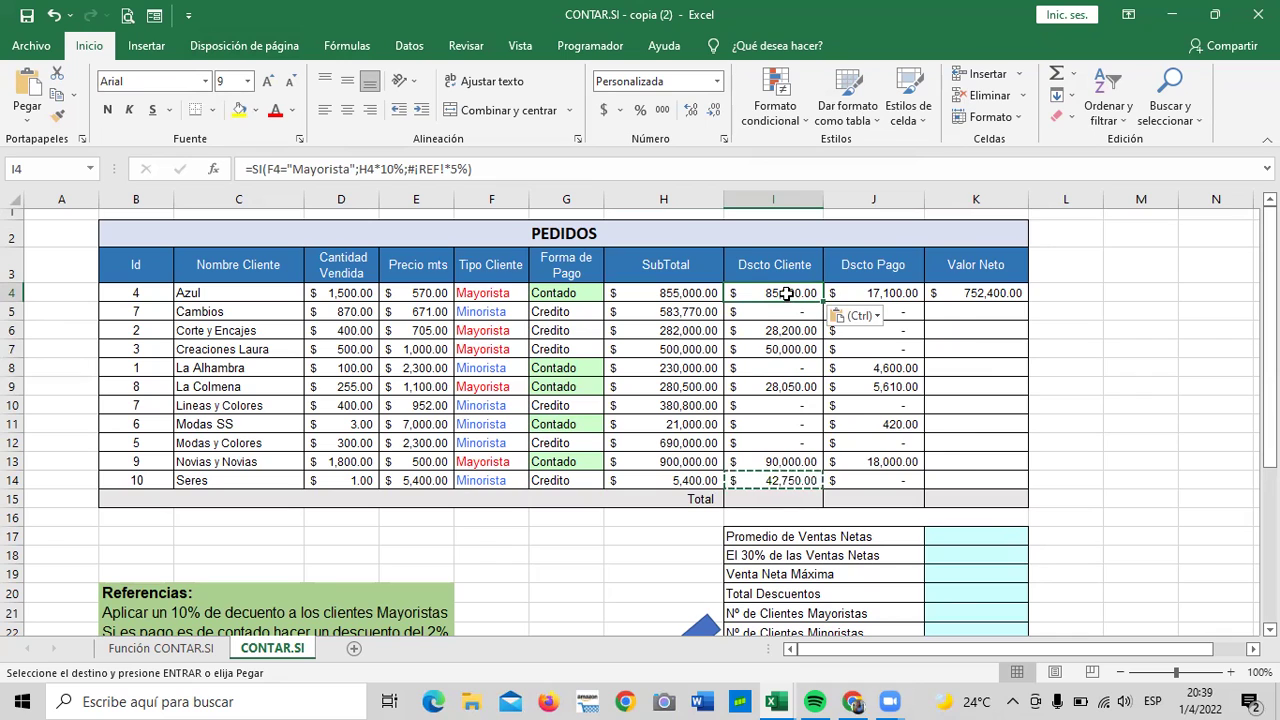
{"action": "right_click", "coordinate": [787, 293]}
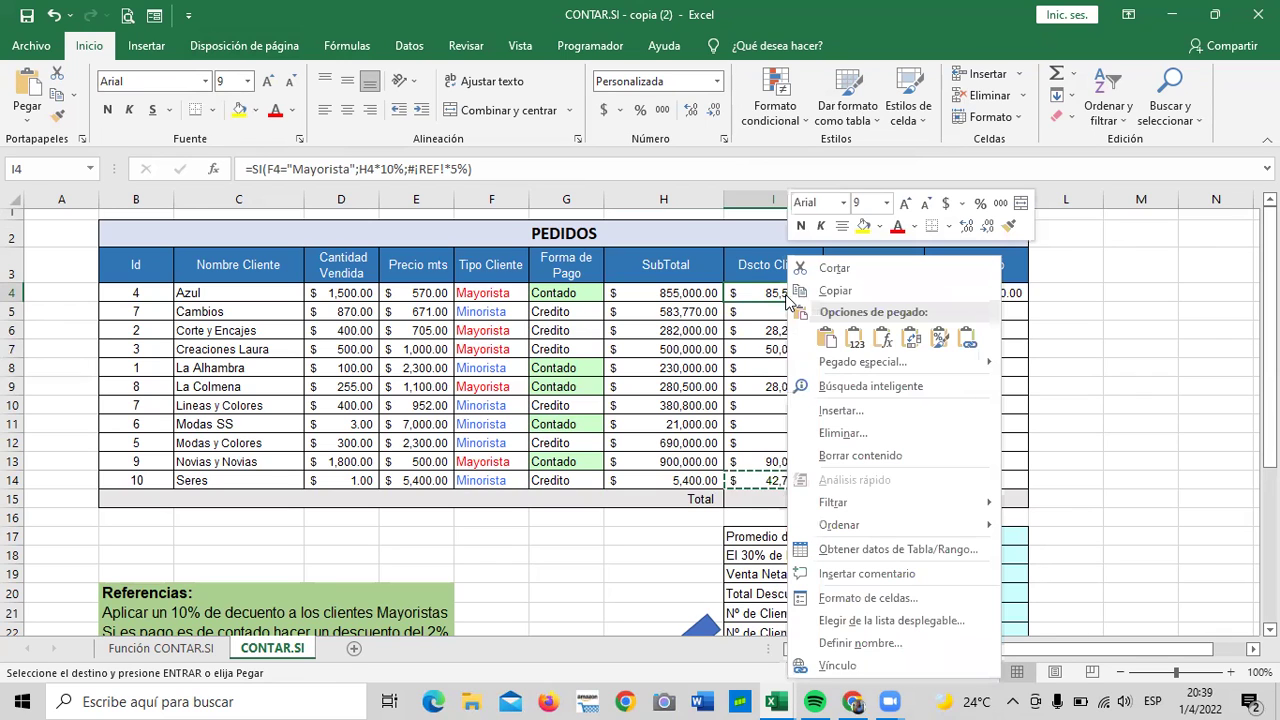
{"action": "left_click", "coordinate": [879, 341]}
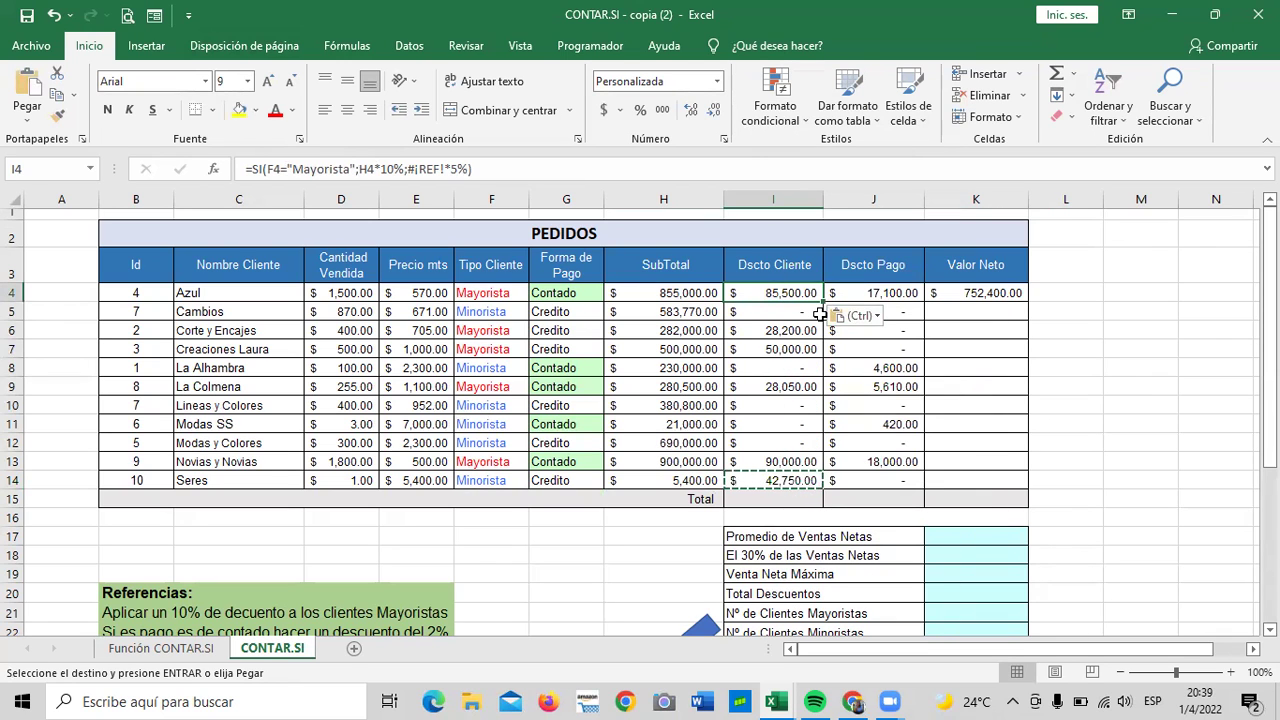
Step: Repair I4's broken reference so the 5% branch uses SubTotal H4
{"action": "left_click_drag", "start_coordinate": [822, 301], "coordinate": [821, 480]}
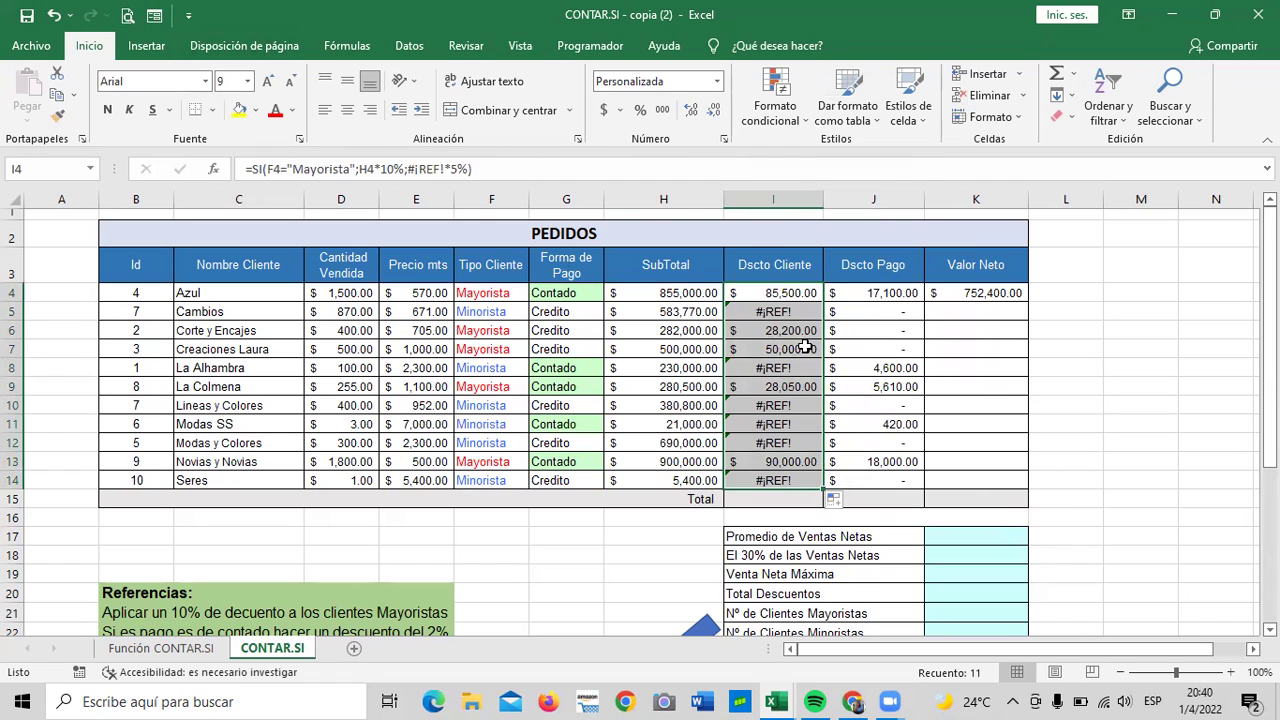
{"action": "left_click", "coordinate": [916, 344]}
{"action": "left_click", "coordinate": [787, 293]}
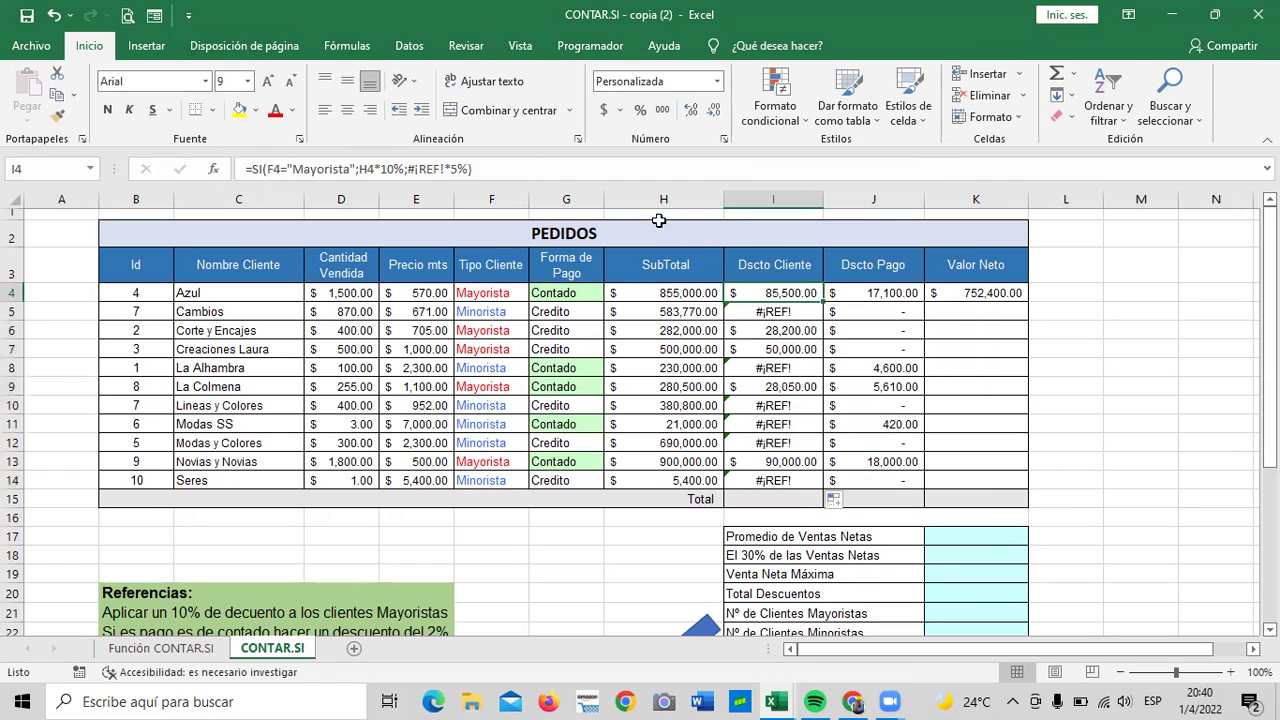
{"action": "left_click", "coordinate": [444, 169]}
{"action": "key", "text": "BackSpace"}
{"action": "key", "text": "BackSpace"}
{"action": "key", "text": "BackSpace"}
{"action": "key", "text": "BackSpace"}
{"action": "key", "text": "BackSpace"}
{"action": "key", "text": "BackSpace"}
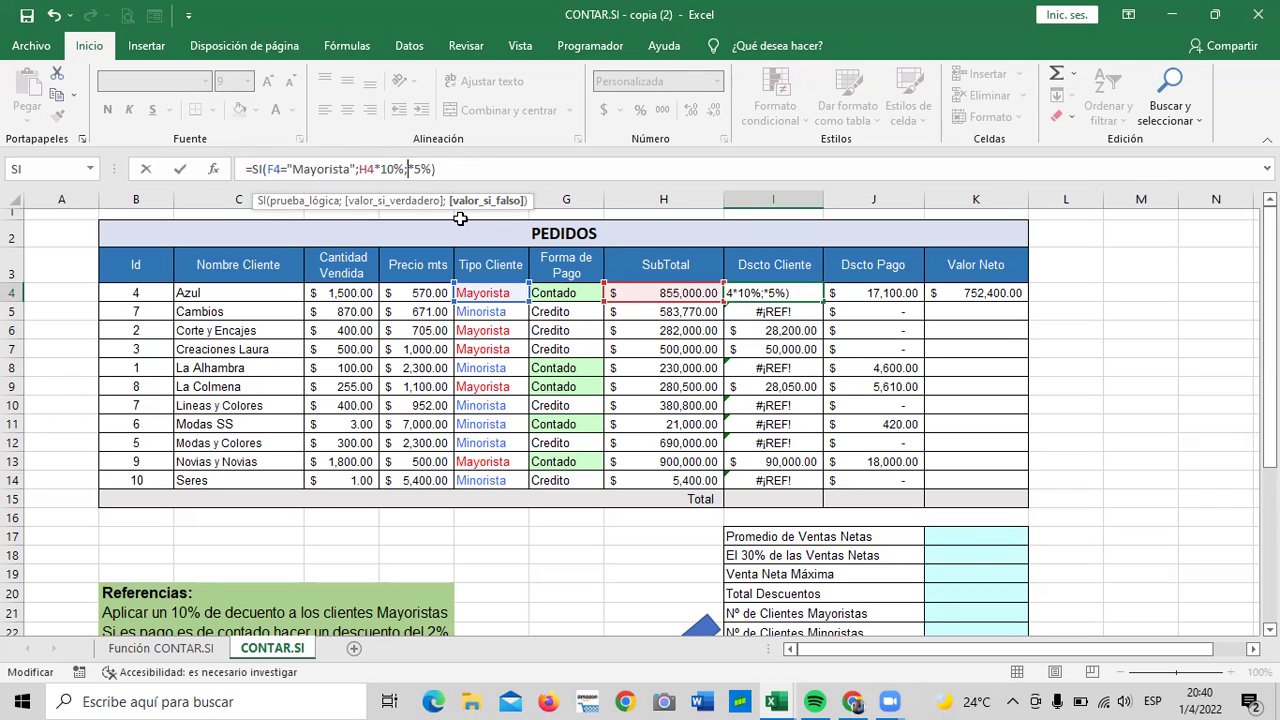
{"action": "left_click", "coordinate": [659, 293]}
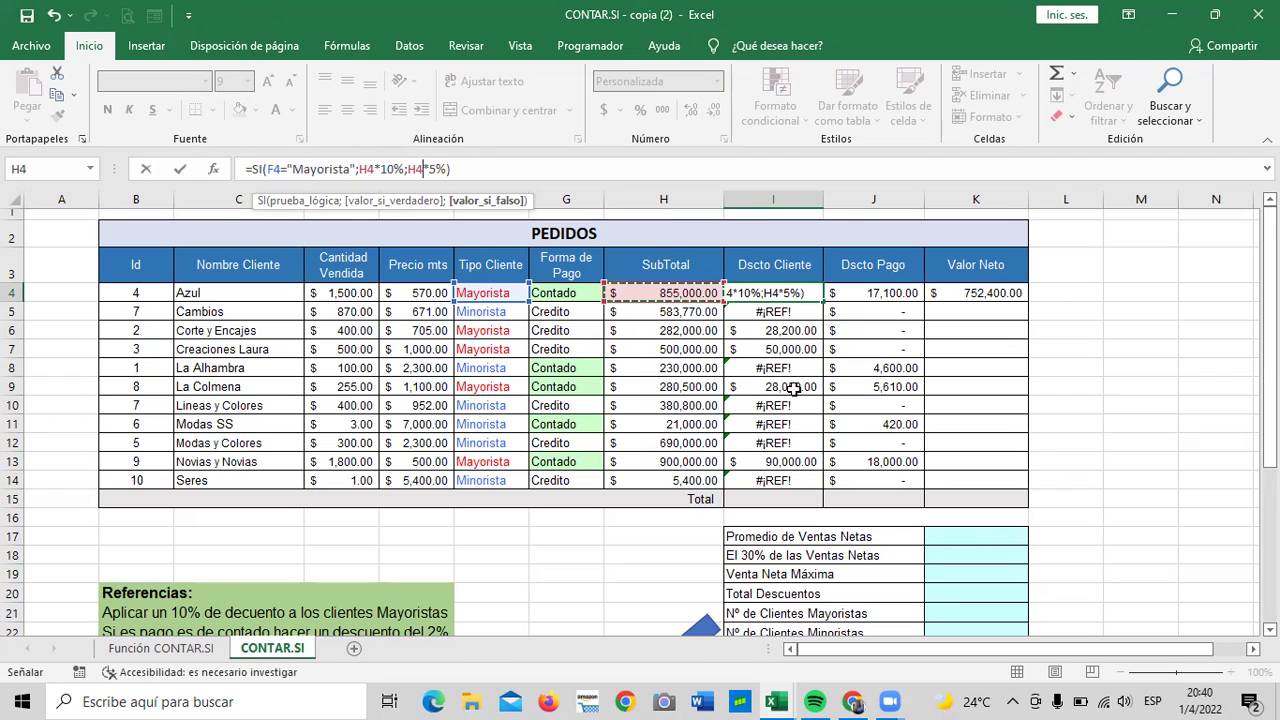
{"action": "key", "text": "Return"}
Step: Fill I4's =SI(F4="Mayorista";H4*10%;H4*5%) down to I14 and verify rows 5 and 14
{"action": "left_click", "coordinate": [801, 290]}
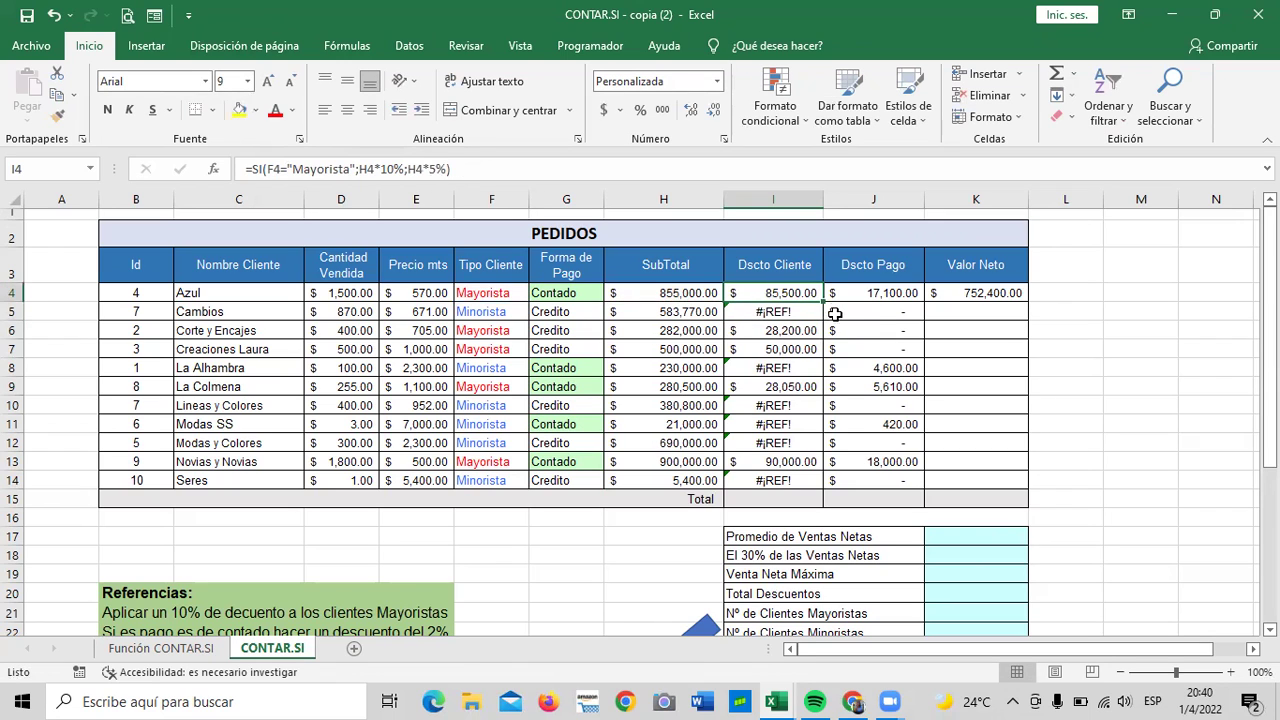
{"action": "left_click_drag", "start_coordinate": [823, 301], "coordinate": [820, 482]}
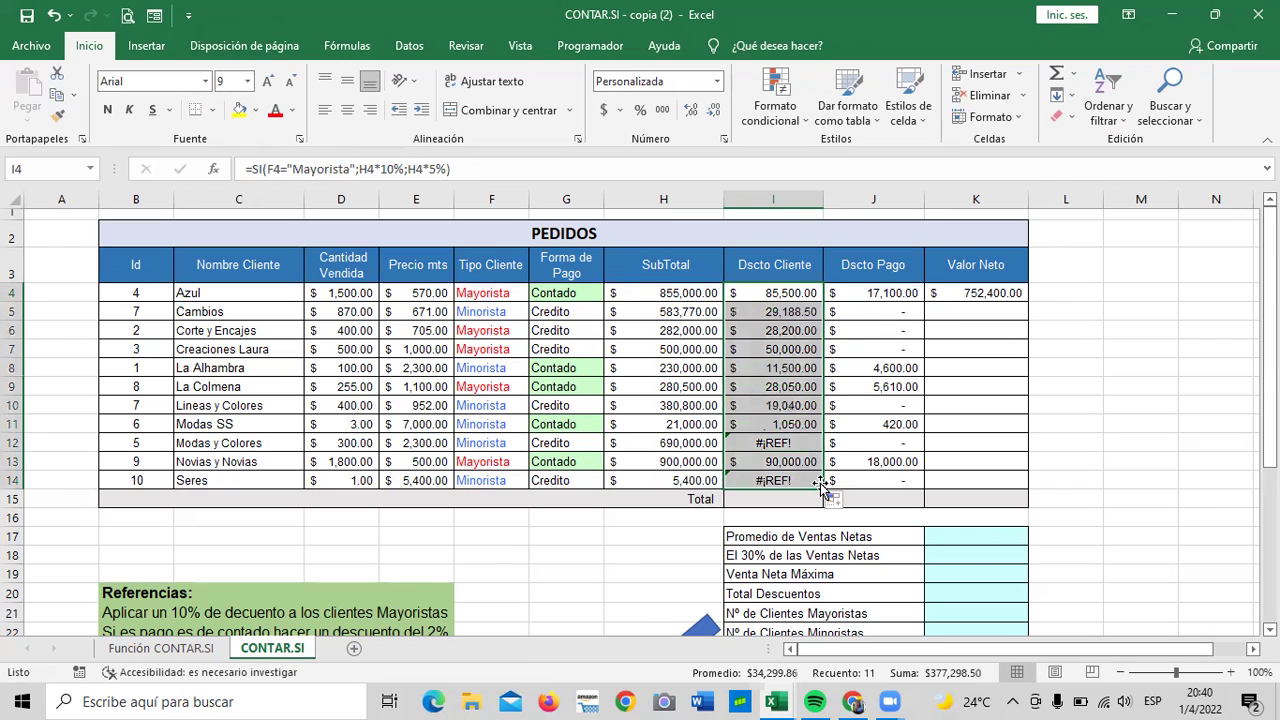
{"action": "left_click", "coordinate": [1094, 484]}
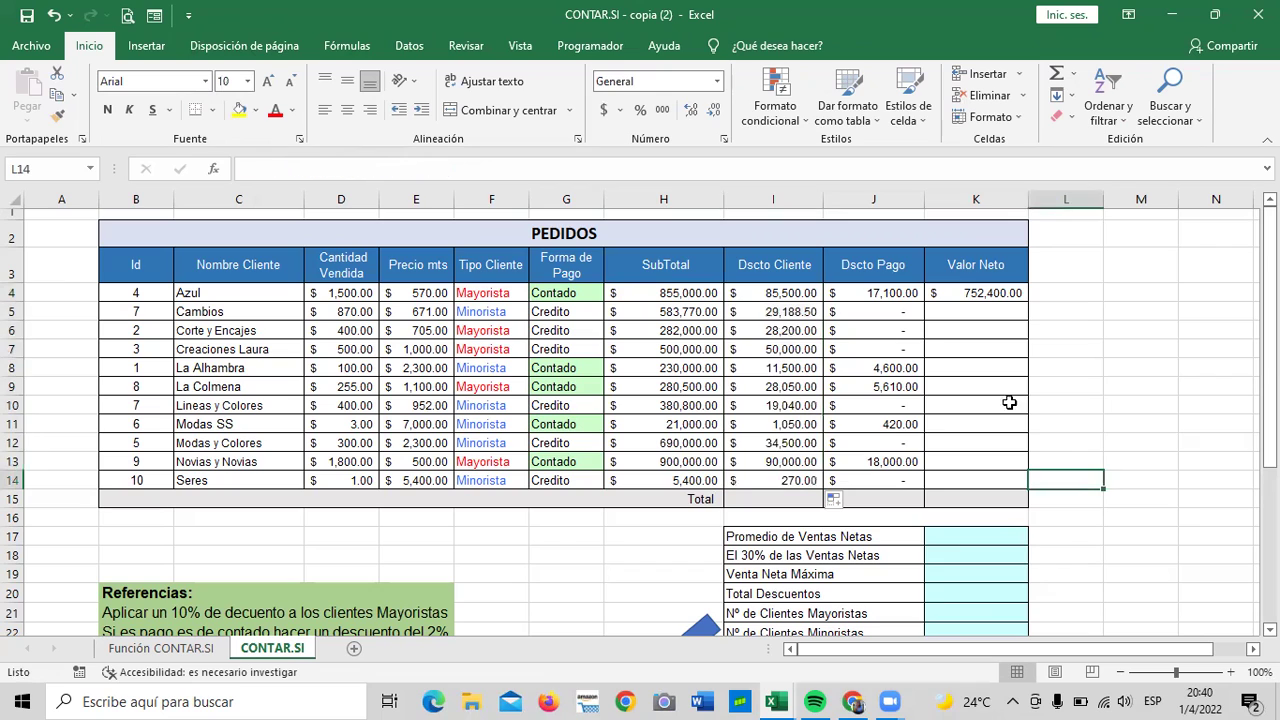
{"action": "left_click", "coordinate": [771, 305]}
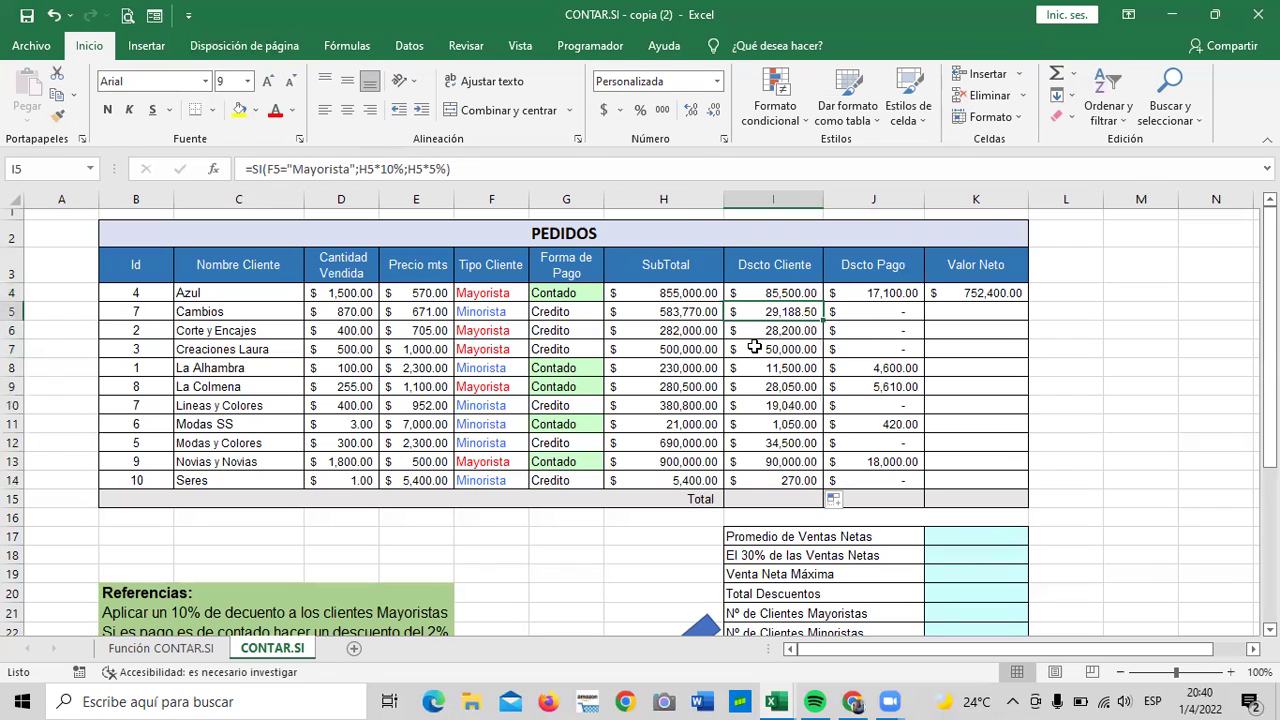
{"action": "left_click", "coordinate": [777, 481]}
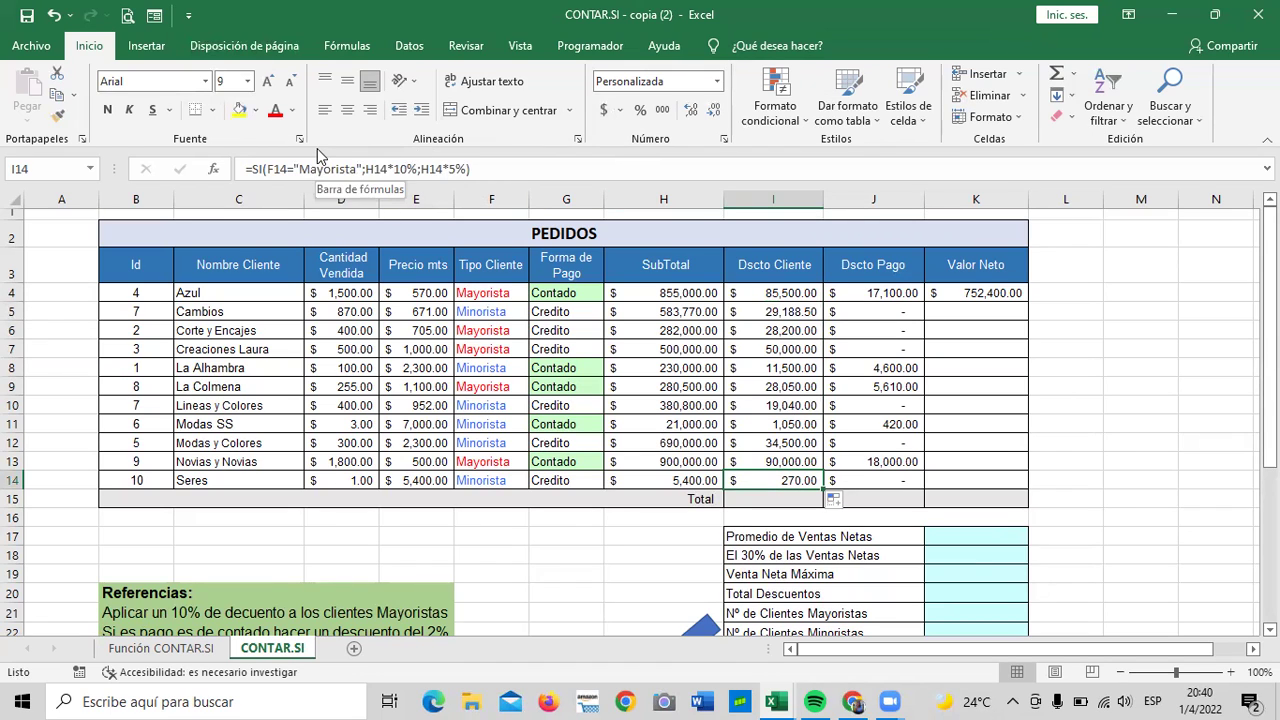
{"action": "left_click", "coordinate": [856, 416]}
Step: Change J4 to =SI(G4="Contado";H4*2%;H4*1%) so non-cash orders get 1%
{"action": "left_click", "coordinate": [875, 293]}
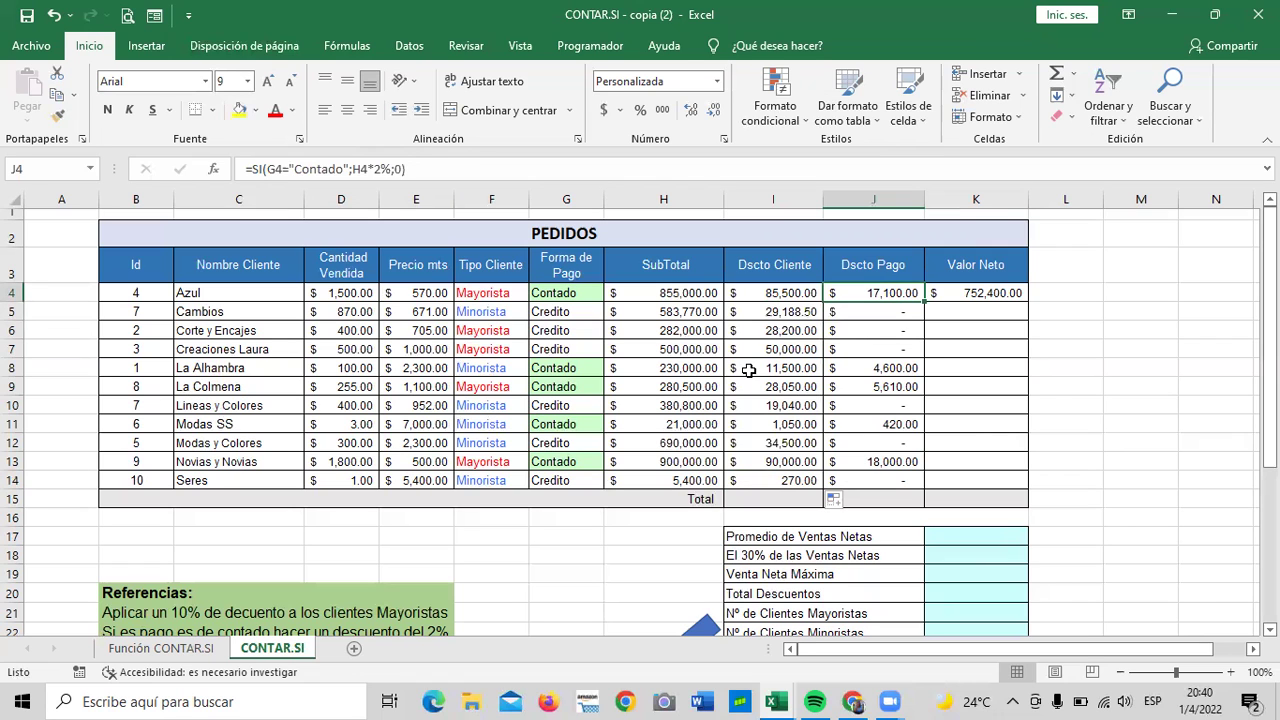
{"action": "scroll", "coordinate": [946, 391], "scroll_direction": "down", "scroll_amount": 2}
{"action": "scroll", "coordinate": [946, 391], "scroll_direction": "up", "scroll_amount": 2}
{"action": "left_click", "coordinate": [399, 168]}
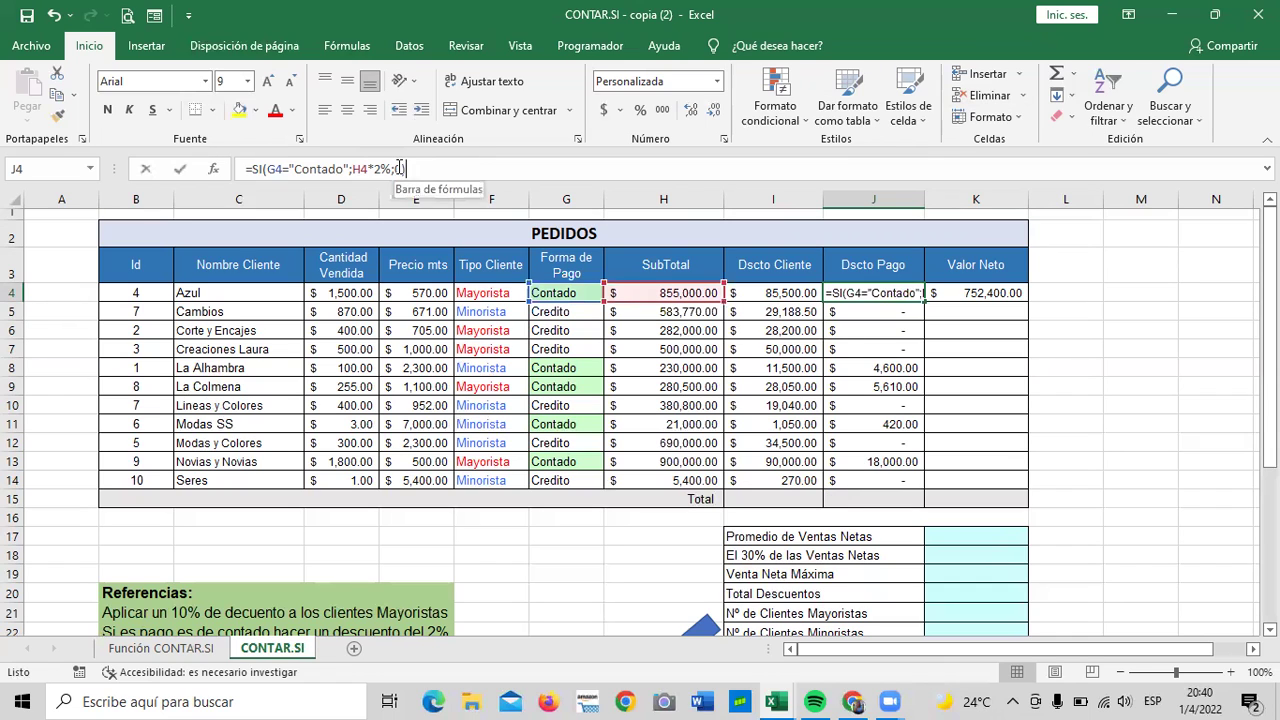
{"action": "left_click", "coordinate": [409, 170]}
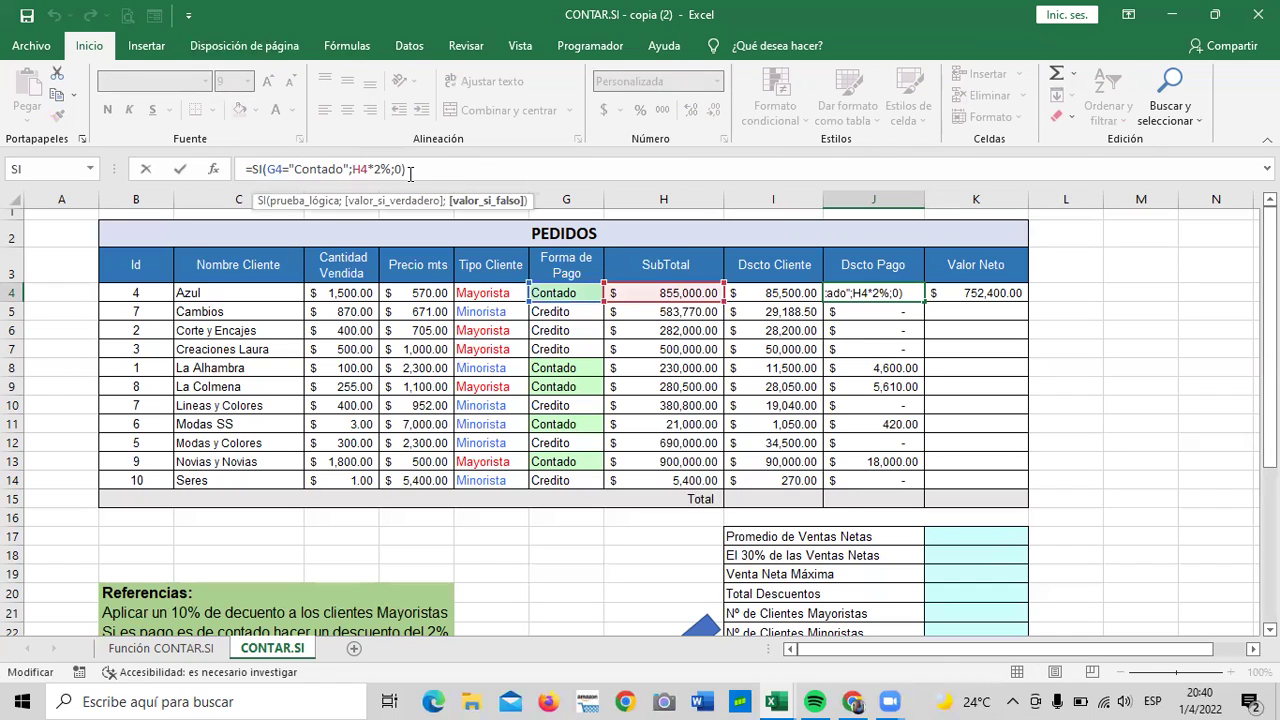
{"action": "key", "text": "BackSpace"}
{"action": "left_click", "coordinate": [645, 292]}
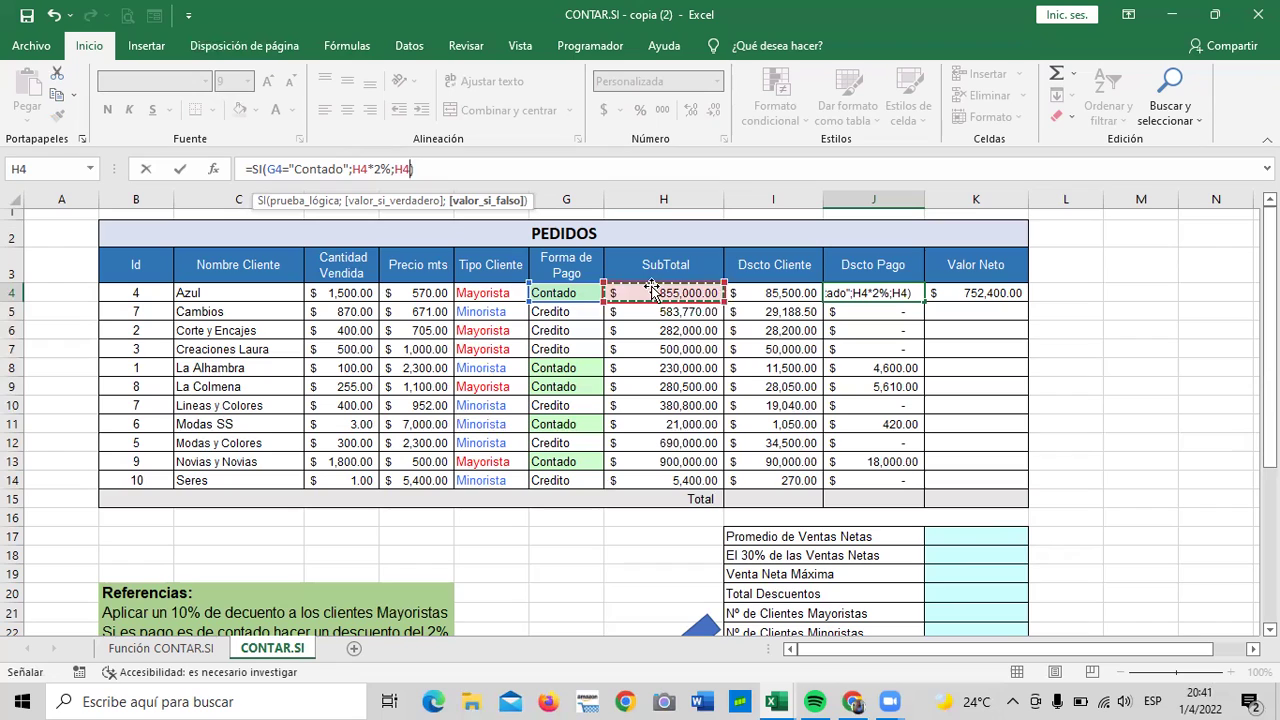
{"action": "type", "text": "*1"}
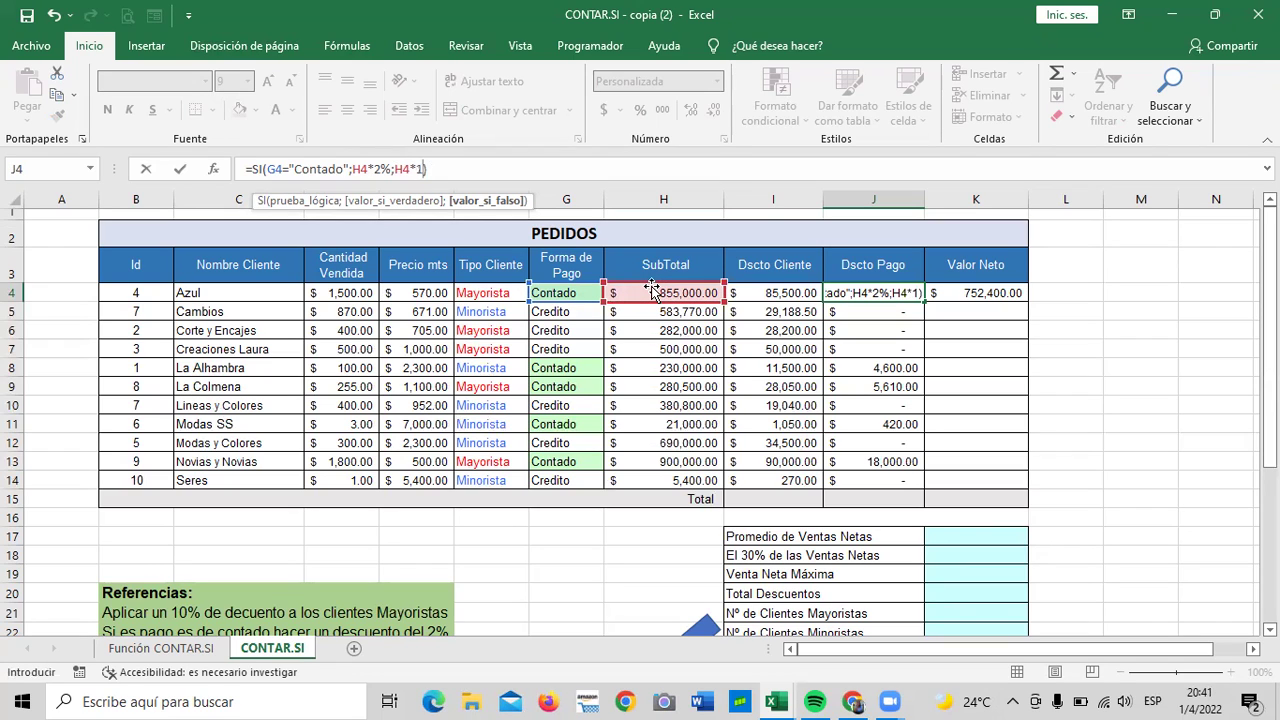
{"action": "type", "text": "%"}
{"action": "key", "text": "Return"}
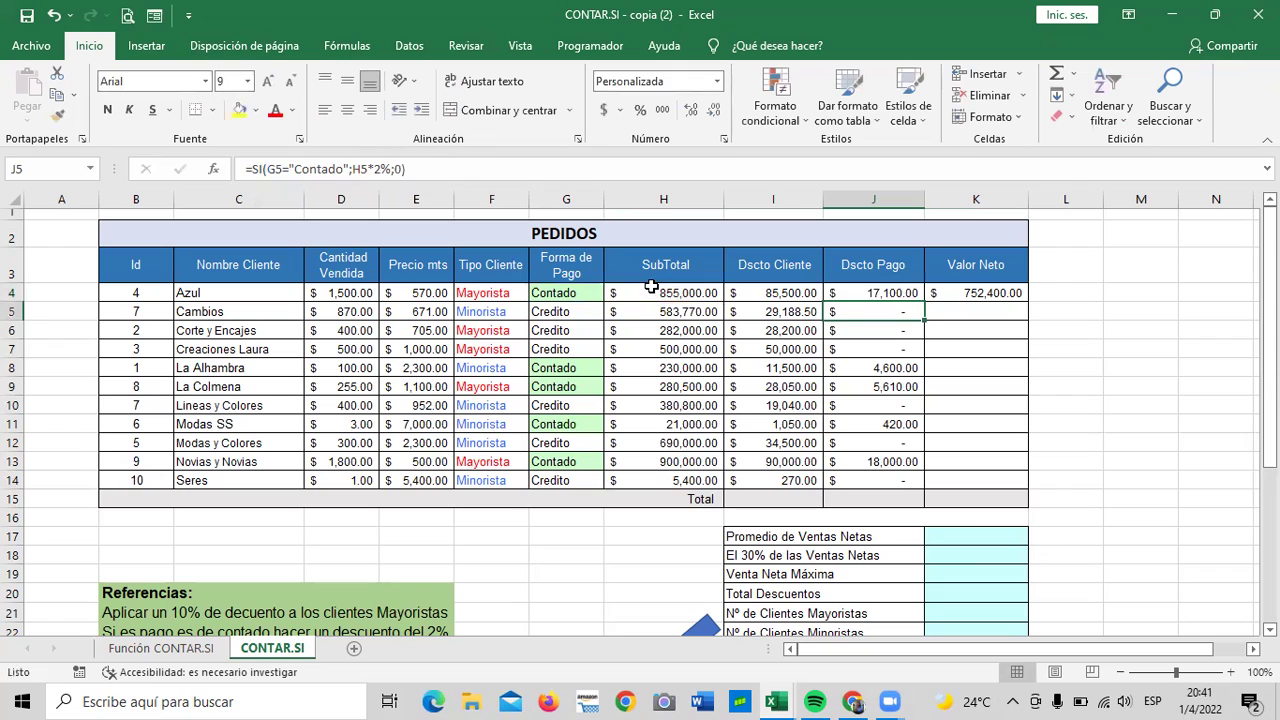
Step: Copy J4's payment-discount formula down to J14 and check row 14's values
{"action": "left_click", "coordinate": [880, 293]}
{"action": "left_click_drag", "start_coordinate": [925, 302], "coordinate": [926, 486]}
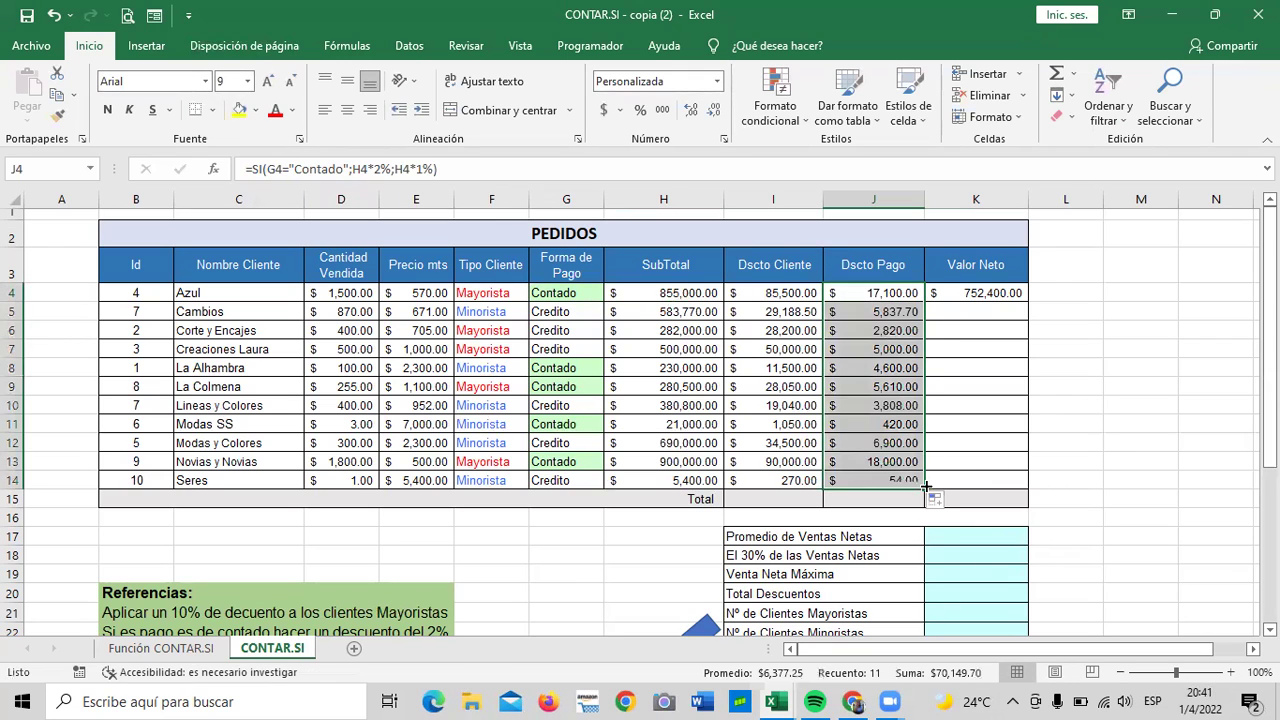
{"action": "left_click", "coordinate": [1136, 472]}
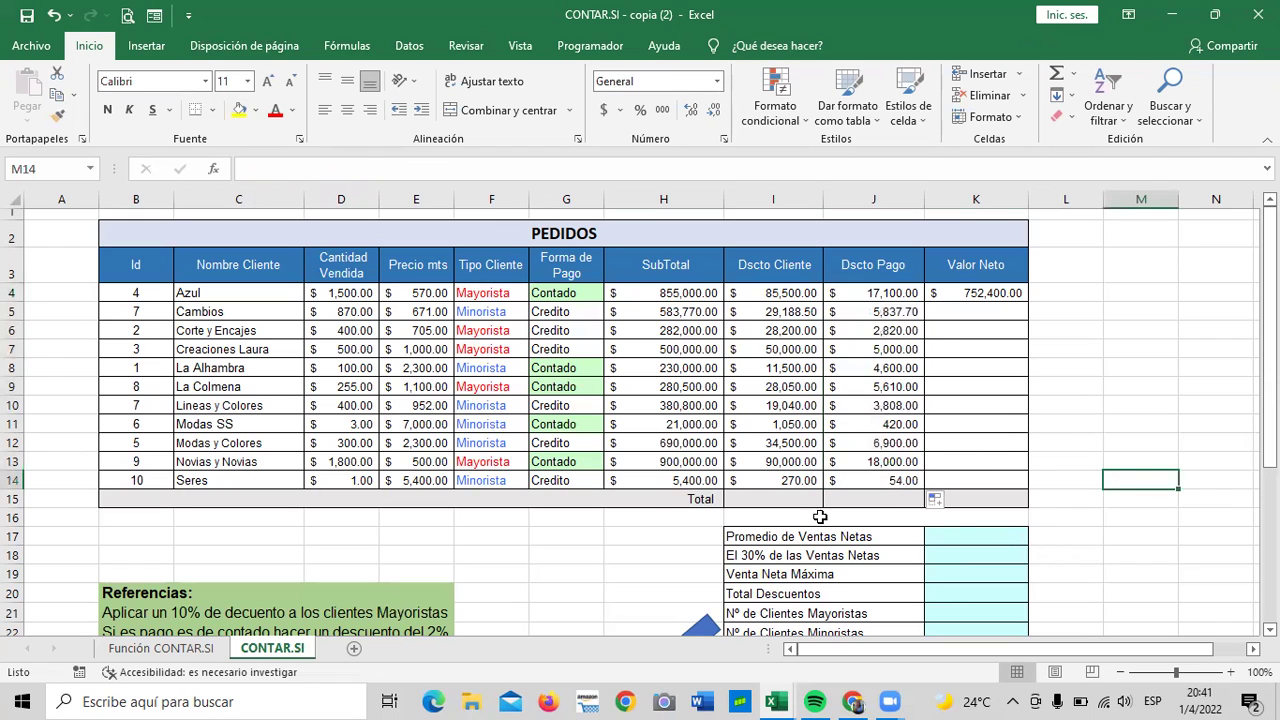
{"action": "left_click", "coordinate": [661, 483]}
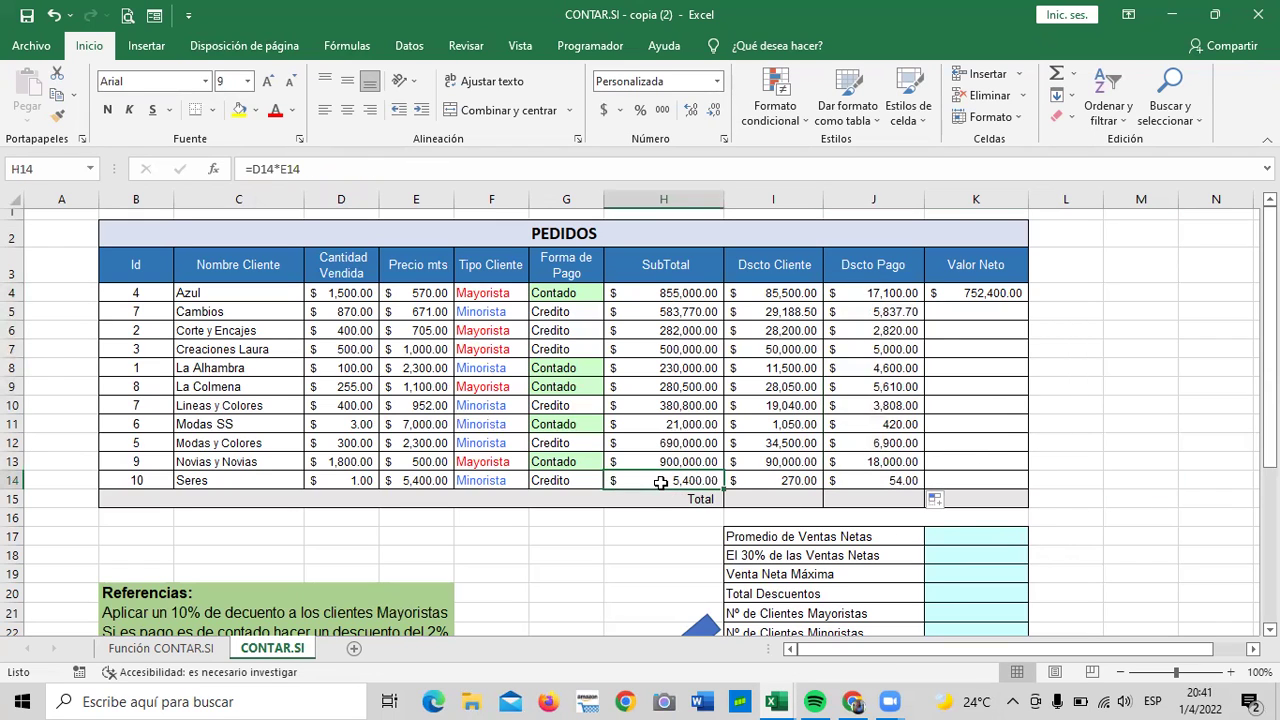
{"action": "left_click", "coordinate": [890, 486]}
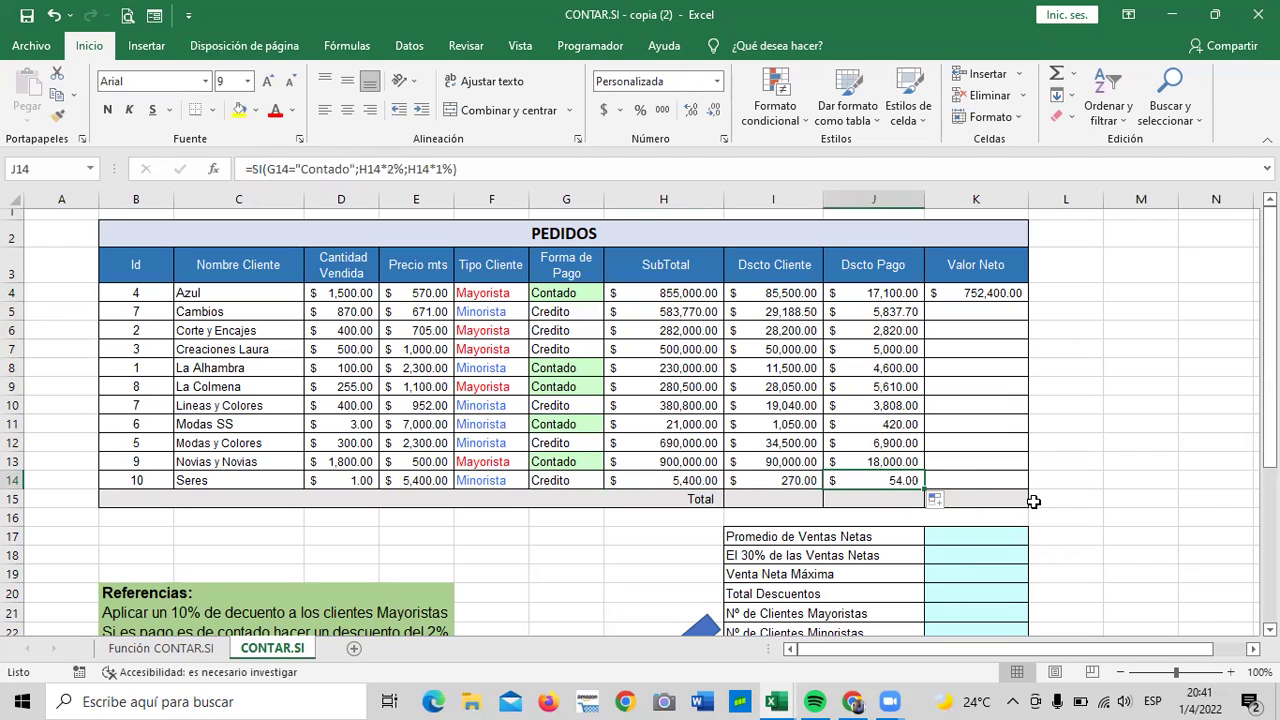
{"action": "left_click", "coordinate": [1094, 449]}
{"action": "left_click", "coordinate": [869, 479]}
{"action": "scroll", "coordinate": [754, 479], "scroll_direction": "down", "scroll_amount": 2}
{"action": "scroll", "coordinate": [754, 479], "scroll_direction": "up", "scroll_amount": 2}
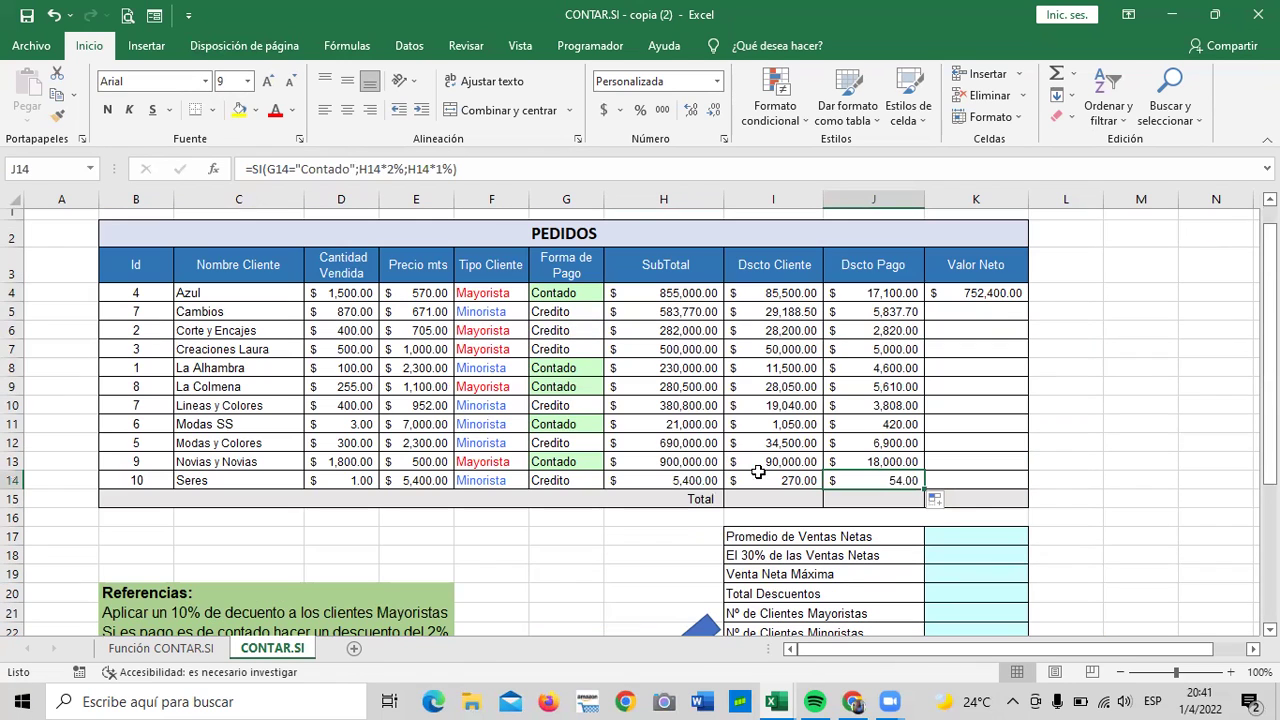
Step: Commit =H4-I4-J4 in K4 and copy it down through K14
{"action": "left_click", "coordinate": [970, 292]}
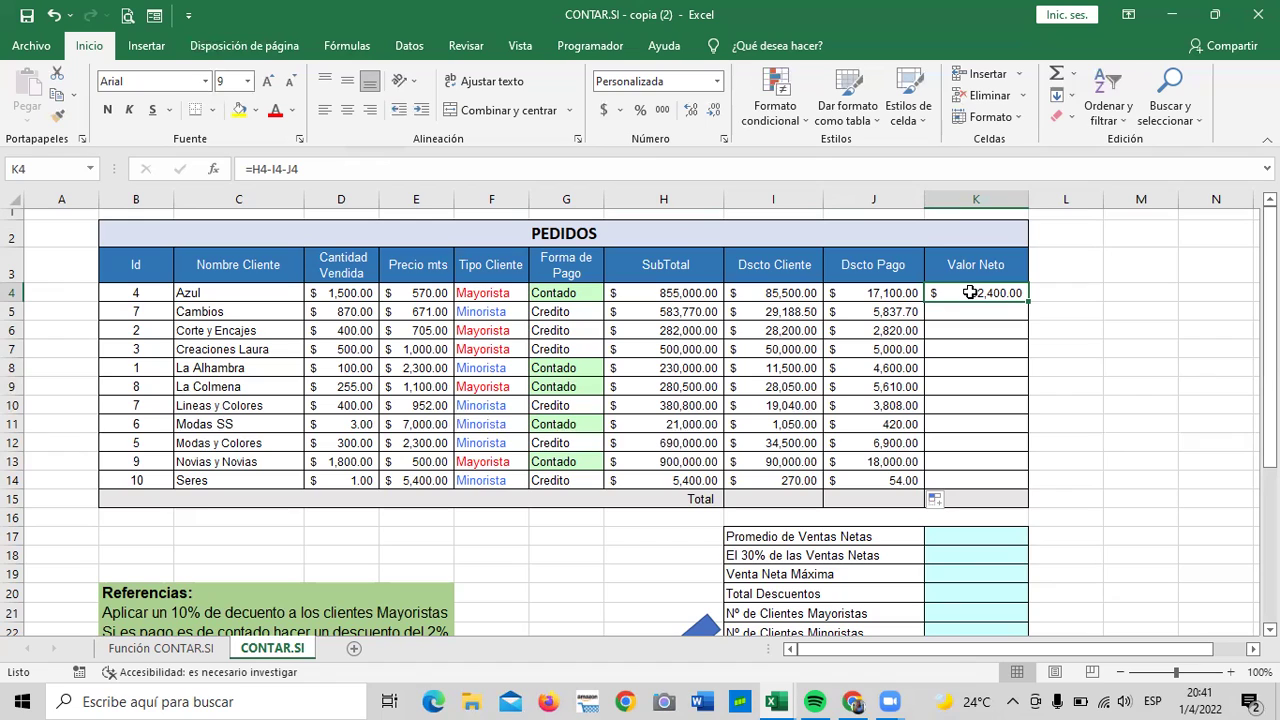
{"action": "left_click", "coordinate": [801, 168]}
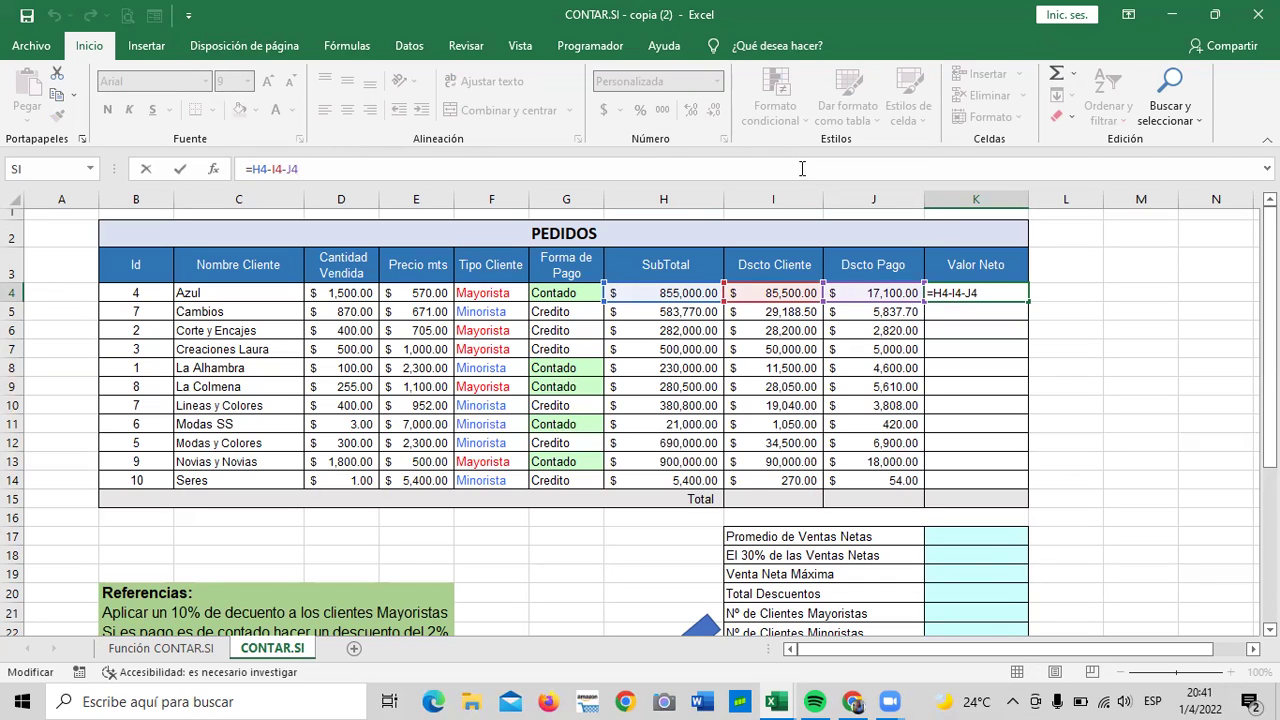
{"action": "key", "text": "Return"}
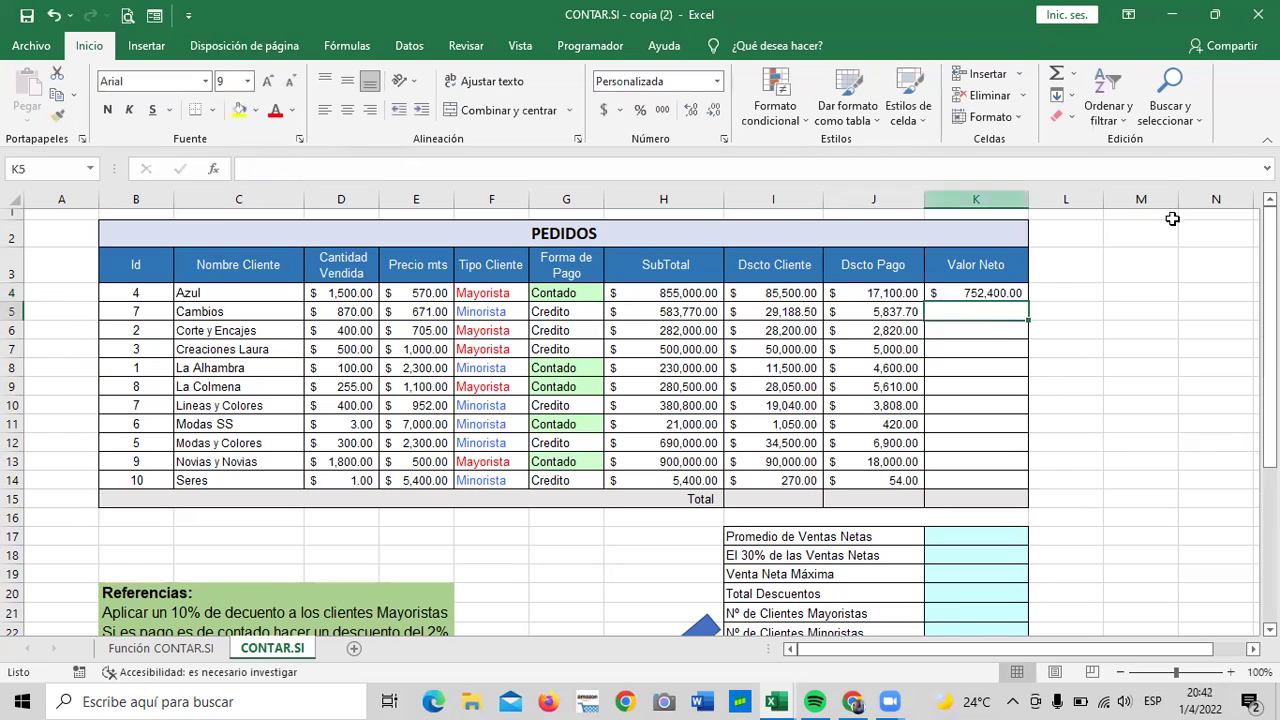
{"action": "left_click", "coordinate": [1000, 292]}
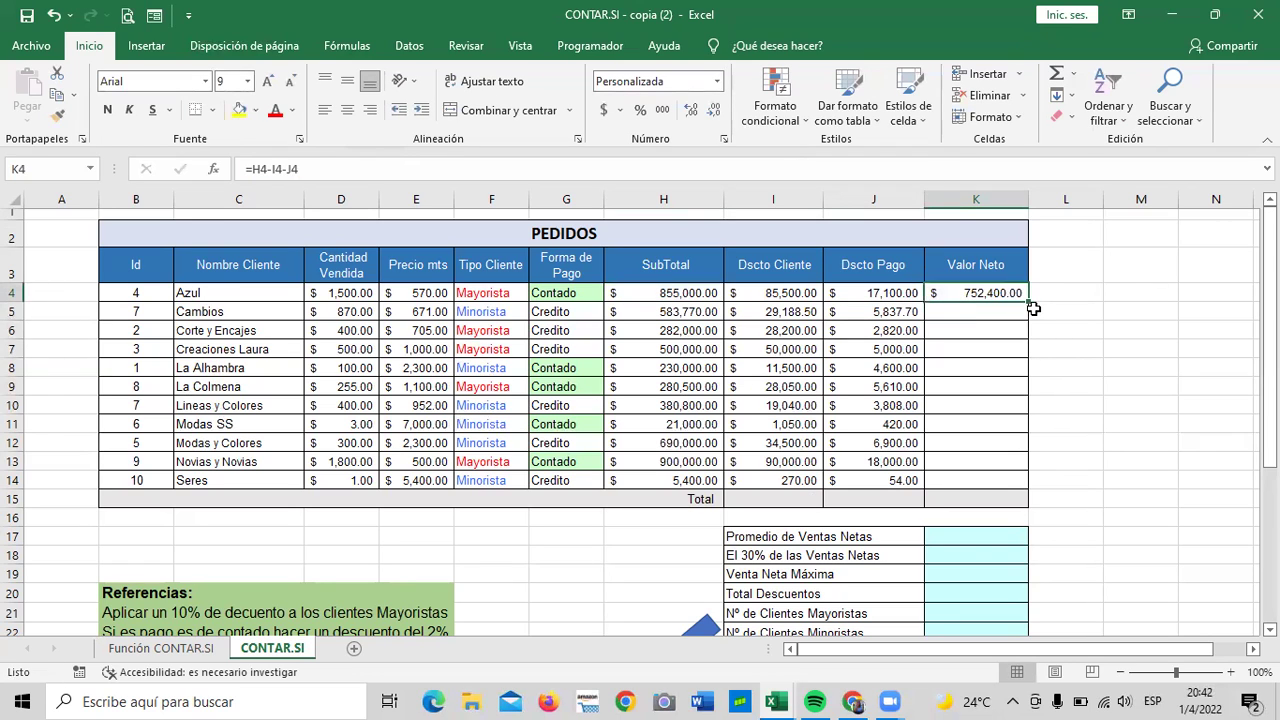
{"action": "left_click_drag", "start_coordinate": [1028, 301], "coordinate": [1025, 497]}
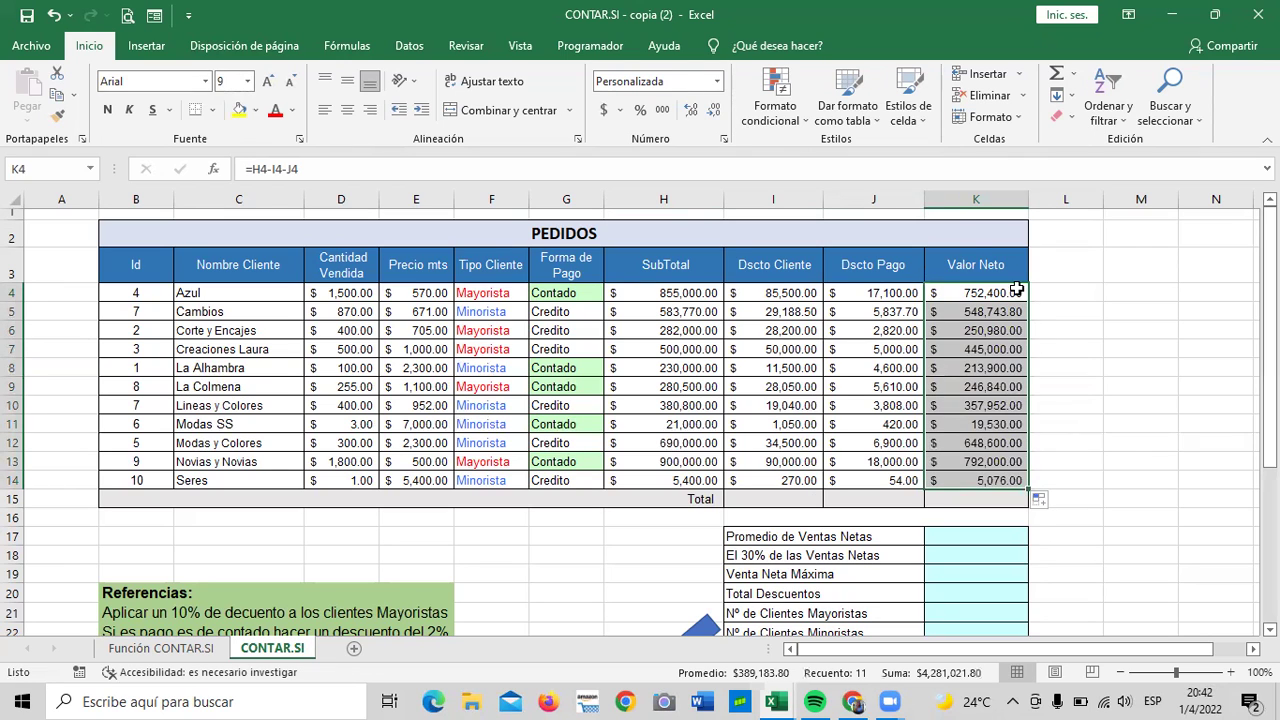
{"action": "left_click", "coordinate": [1067, 412]}
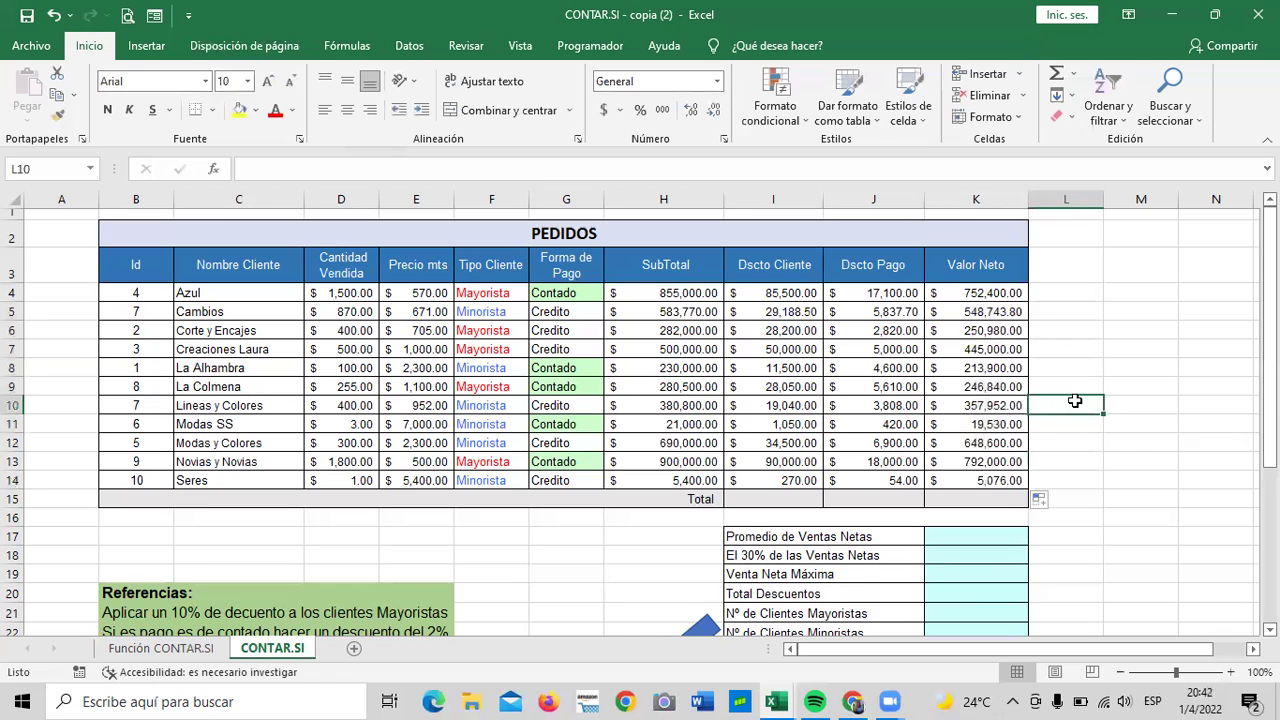
{"action": "scroll", "coordinate": [1071, 400], "scroll_direction": "down", "scroll_amount": 1}
{"action": "scroll", "coordinate": [1074, 399], "scroll_direction": "up", "scroll_amount": 1}
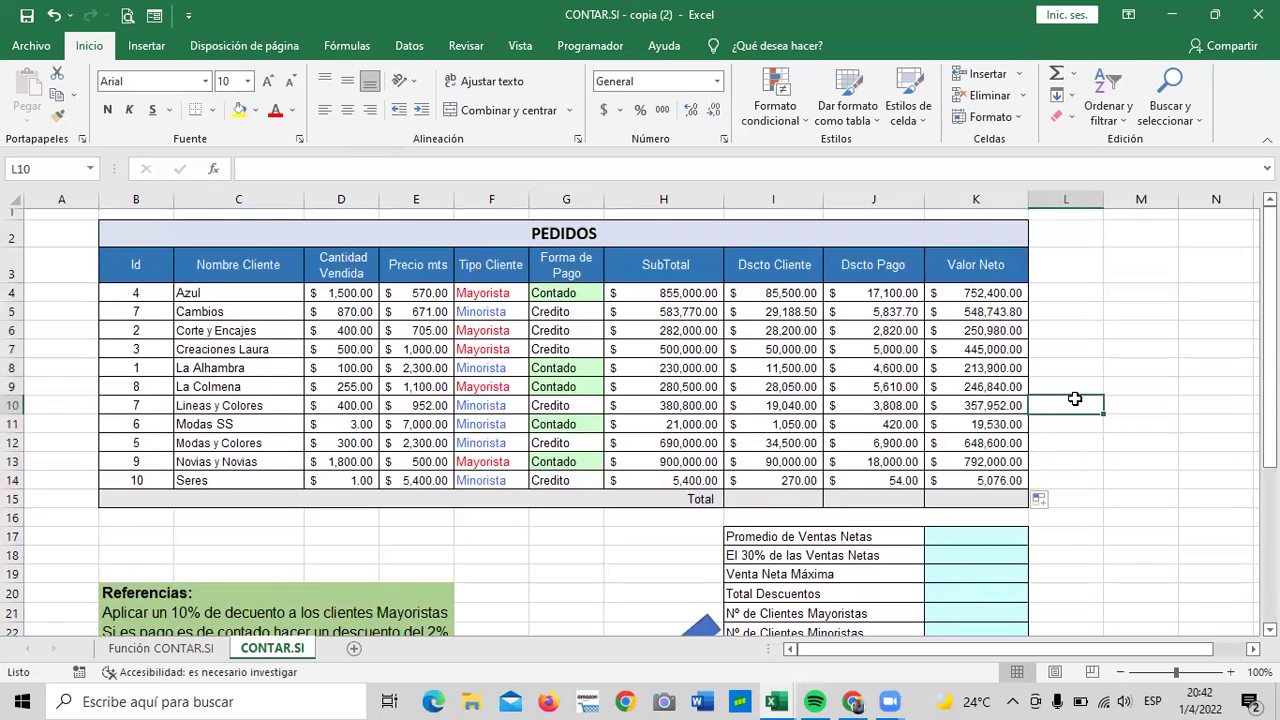
Step: AutoSum I15, J15 and K15: 377,298.50, 70,149.70 and 4,281,021.80
{"action": "left_click", "coordinate": [780, 497]}
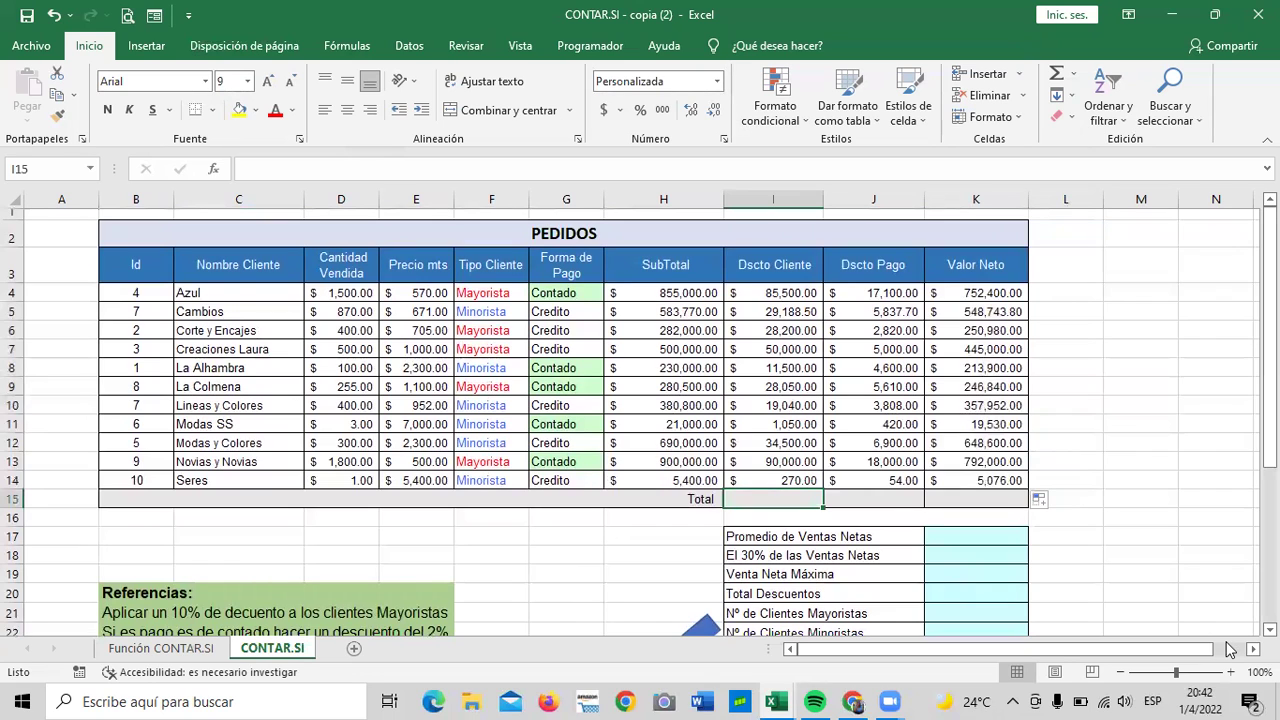
{"action": "key", "text": "alt+equal"}
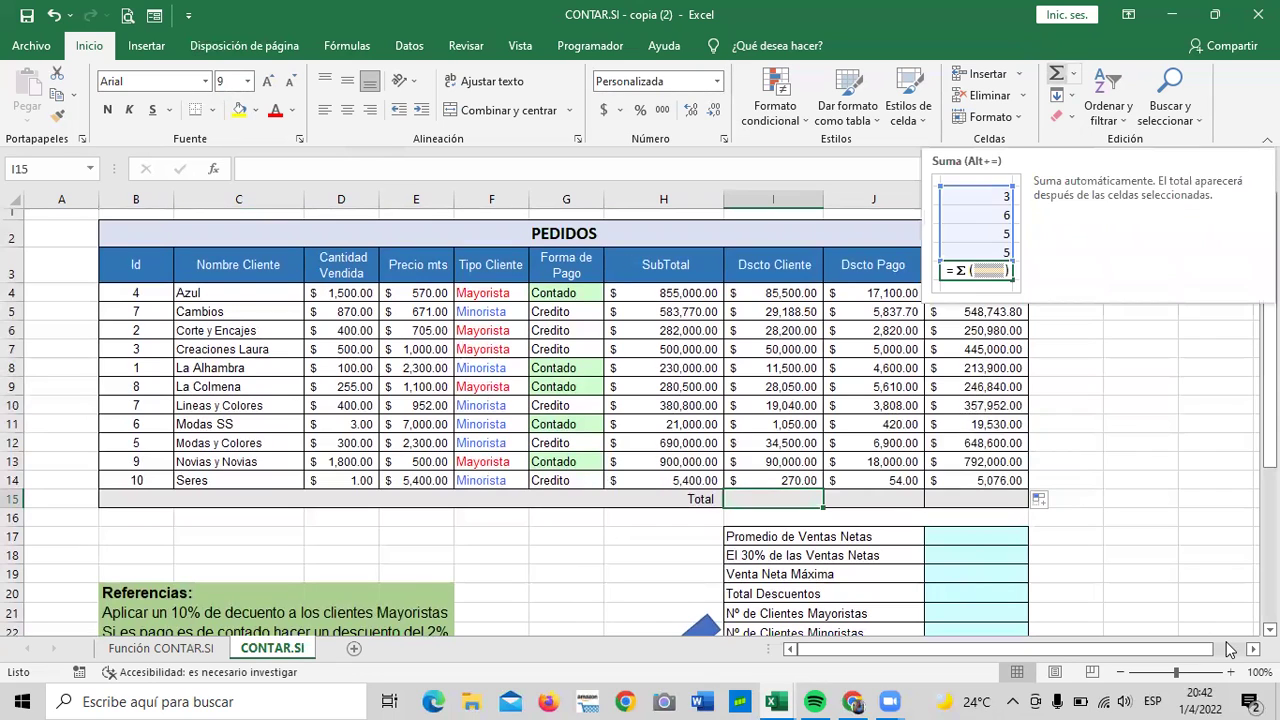
{"action": "key", "text": "alt+equal"}
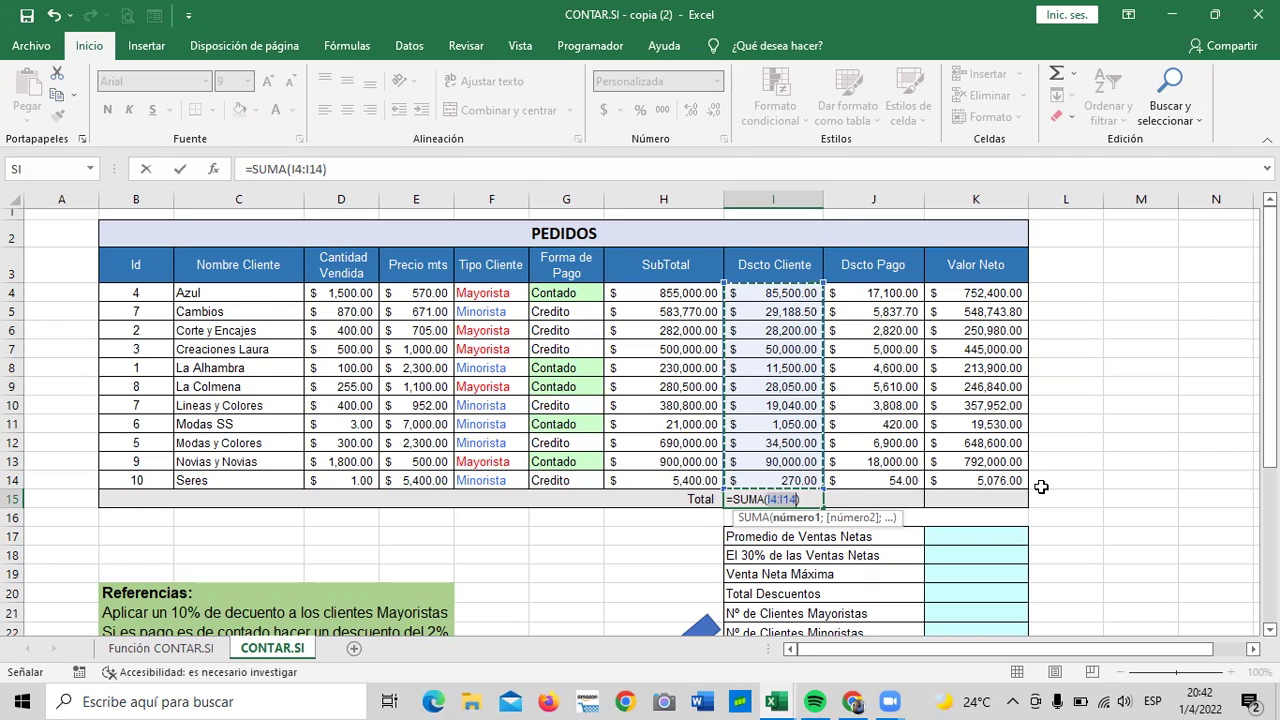
{"action": "key", "text": "Return"}
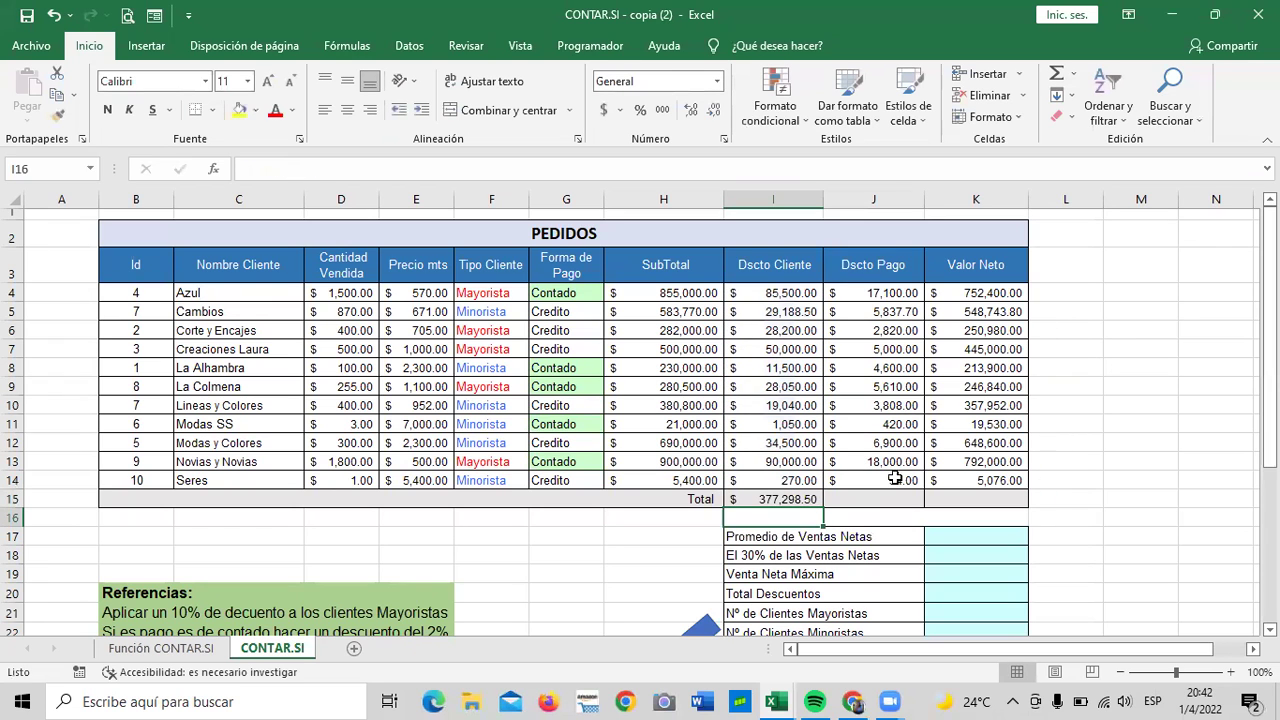
{"action": "left_click", "coordinate": [875, 498]}
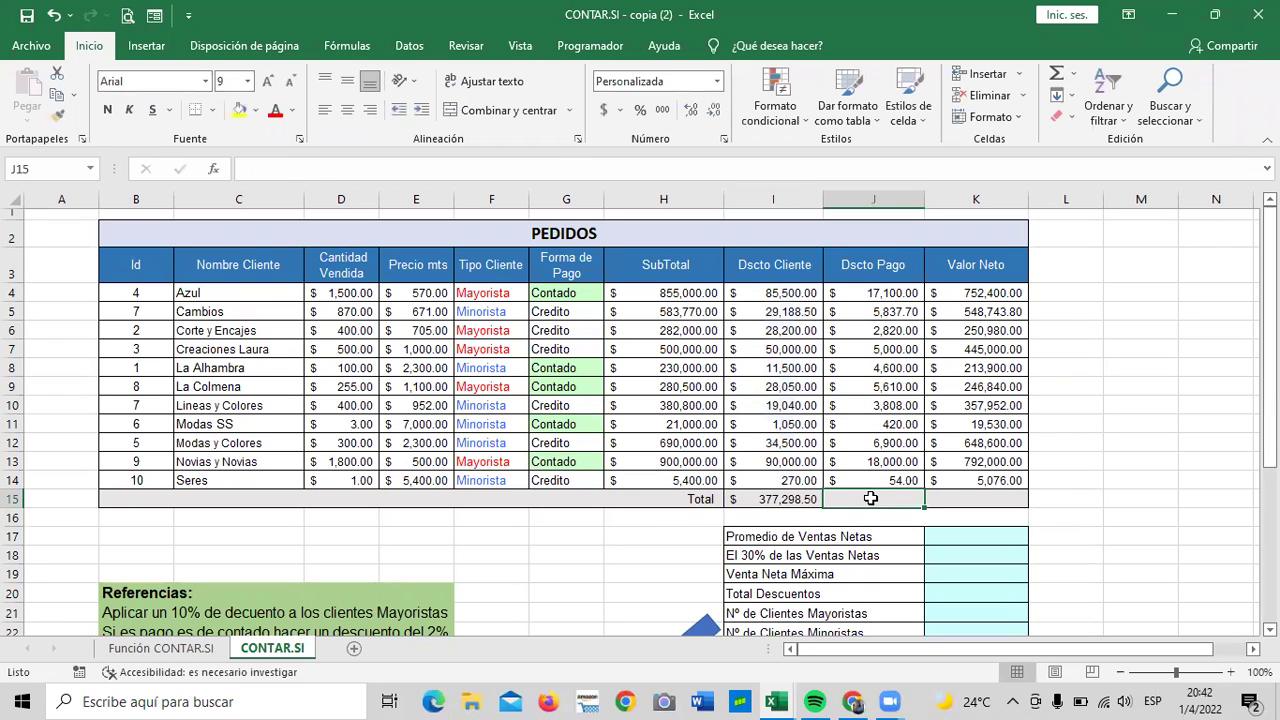
{"action": "left_click", "coordinate": [1057, 74]}
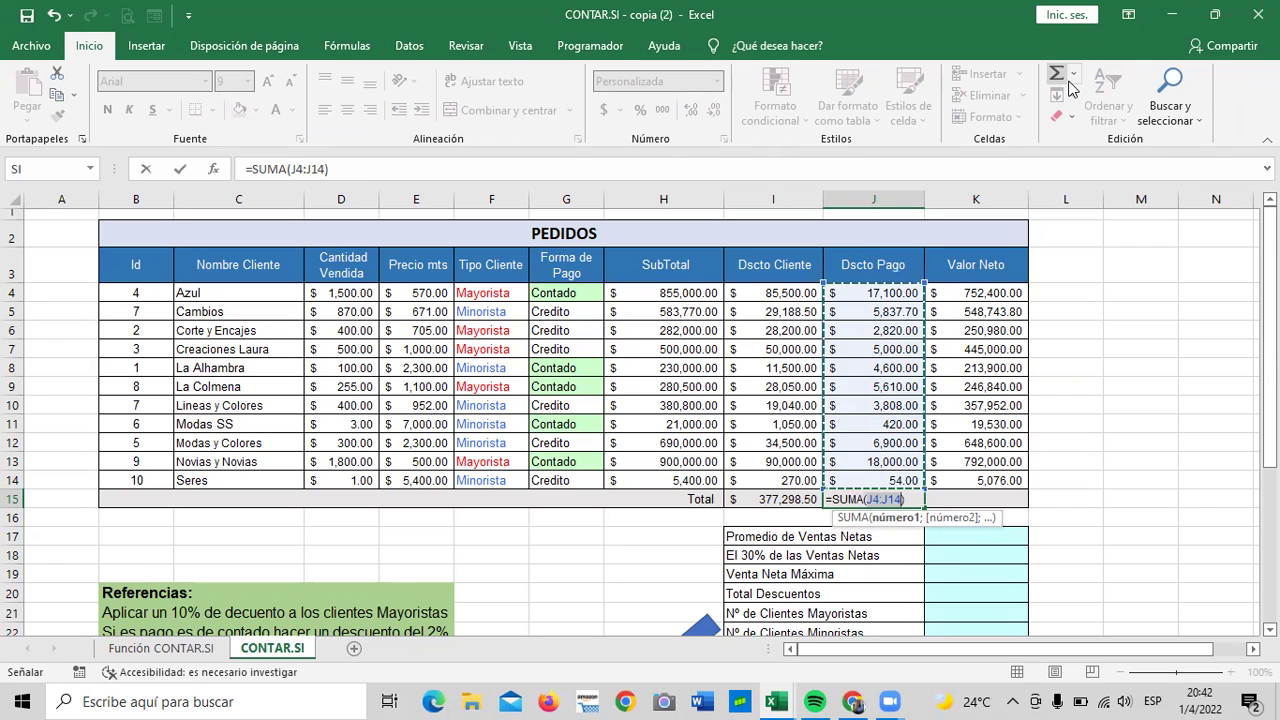
{"action": "key", "text": "Return"}
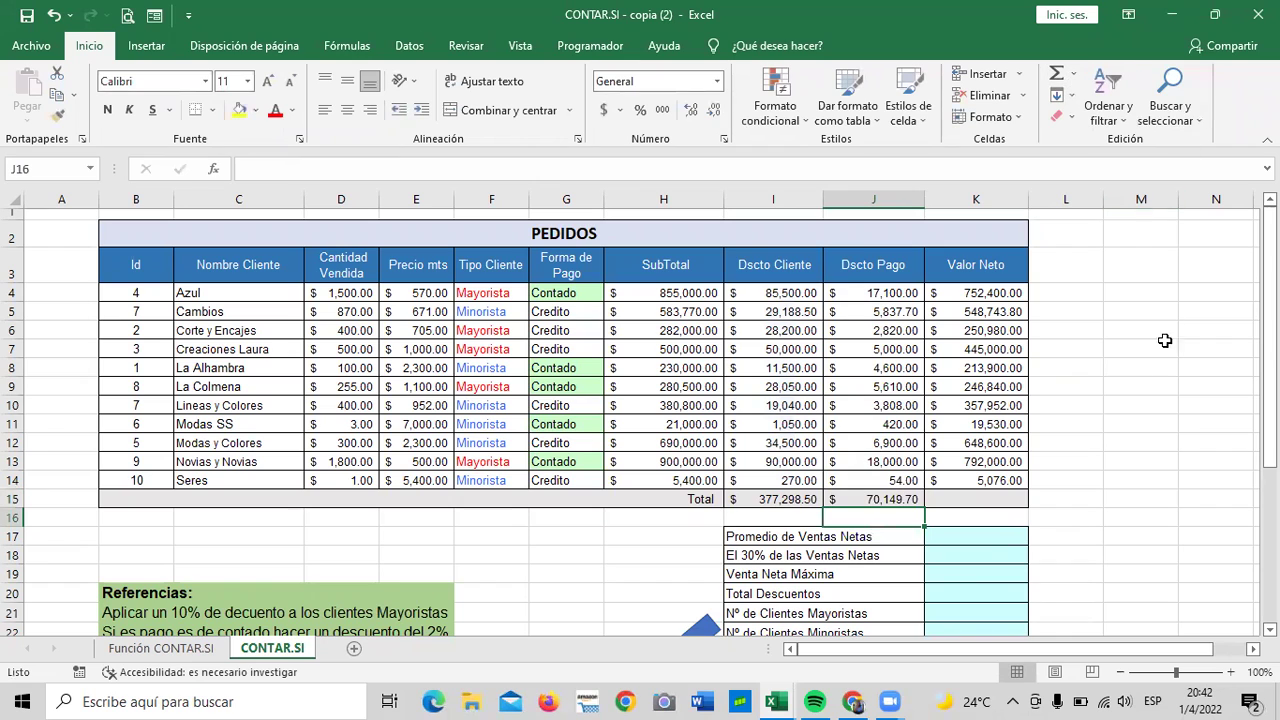
{"action": "left_click", "coordinate": [983, 505]}
{"action": "left_click", "coordinate": [1057, 73]}
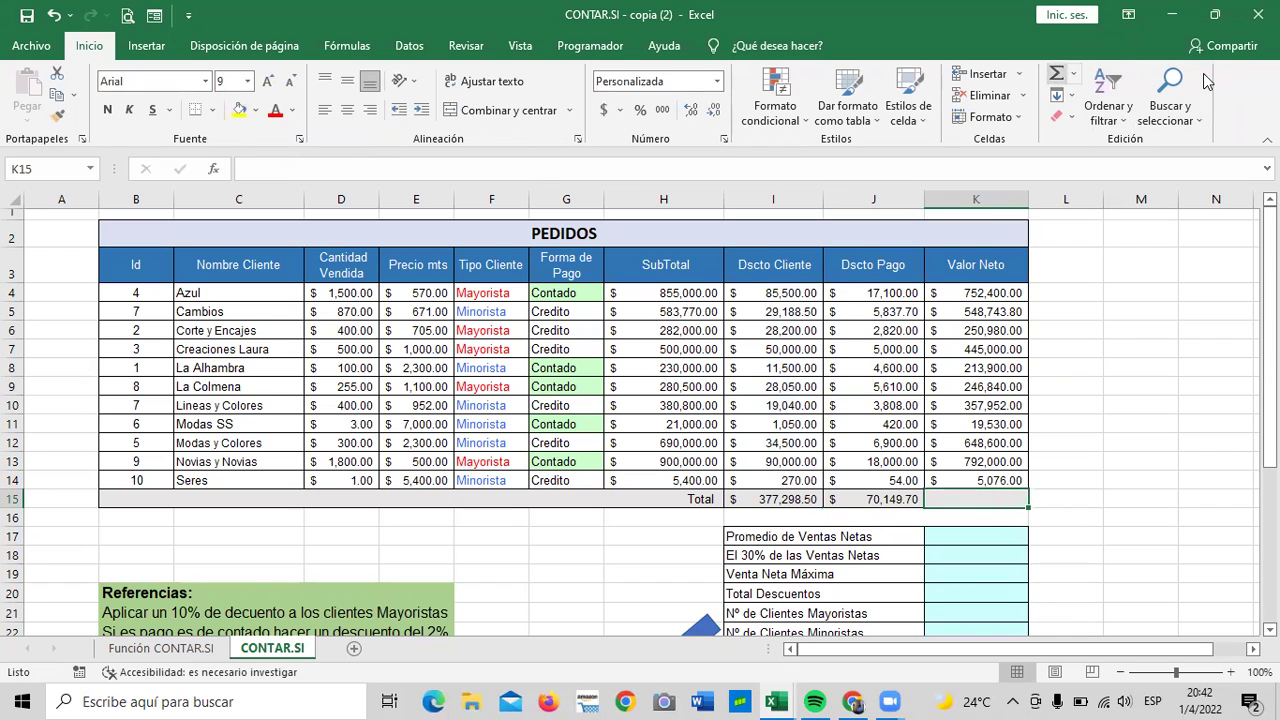
{"action": "key", "text": "Return"}
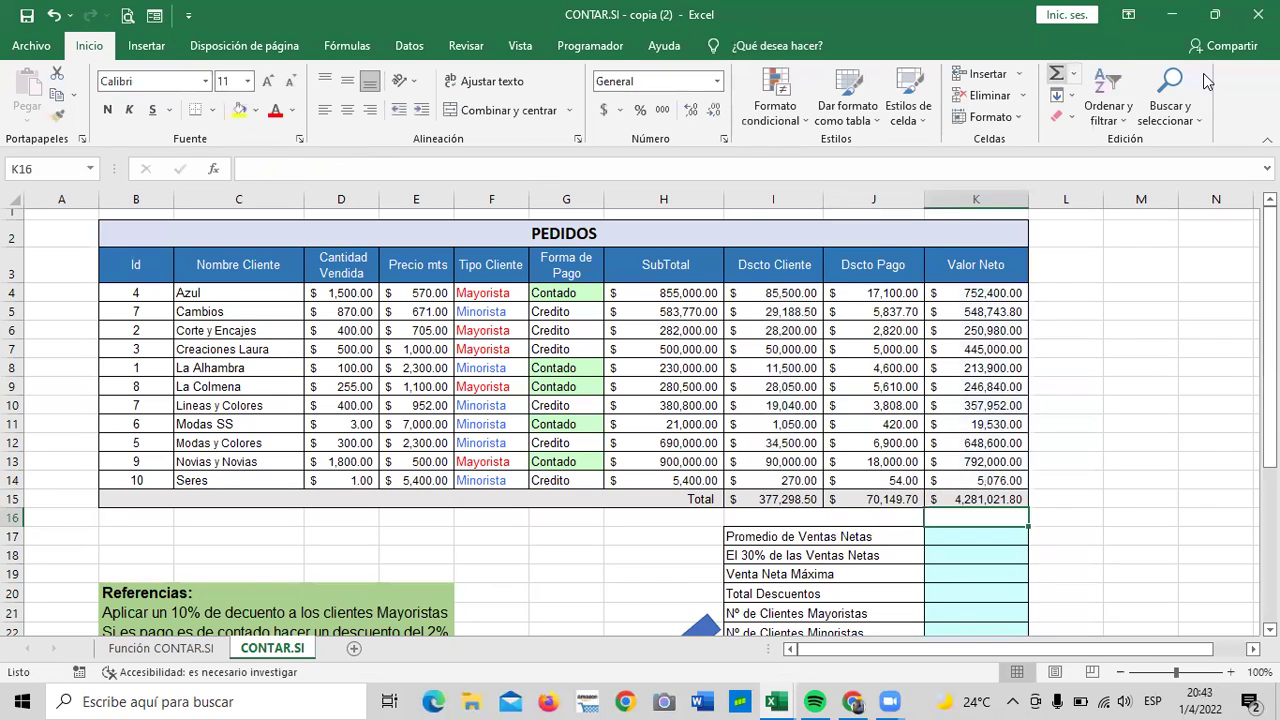
{"action": "left_click", "coordinate": [1118, 365]}
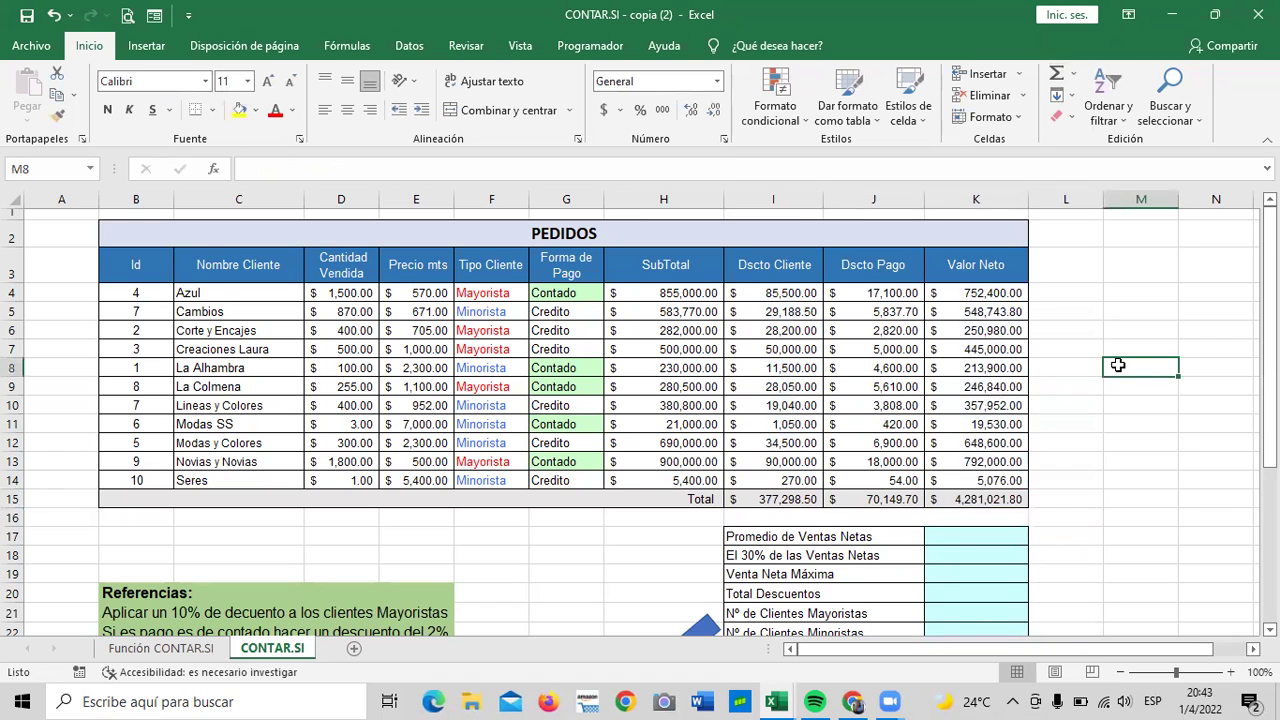
{"action": "scroll", "coordinate": [1116, 360], "scroll_direction": "down", "scroll_amount": 1}
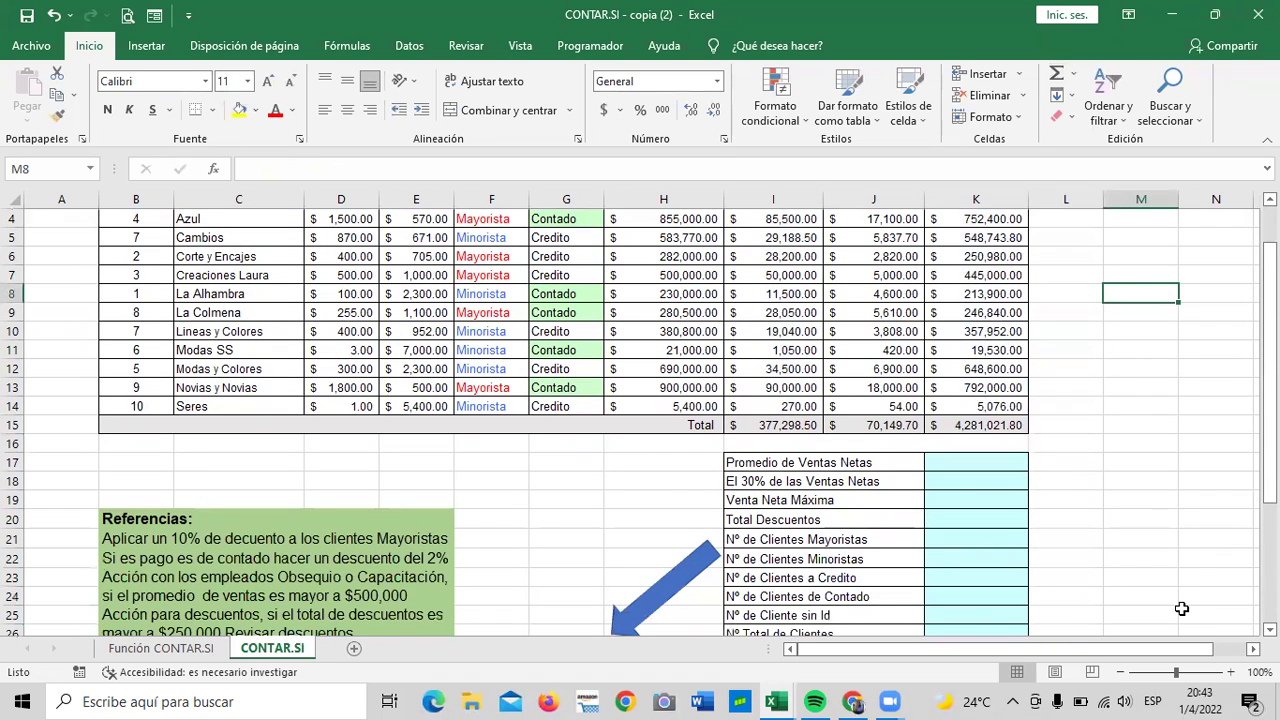
{"action": "mouse_move", "coordinate": [1268, 330]}
{"action": "left_mouse_down"}
{"action": "mouse_move", "coordinate": [1268, 316]}
{"action": "mouse_move", "coordinate": [1268, 386]}
{"action": "left_mouse_up"}
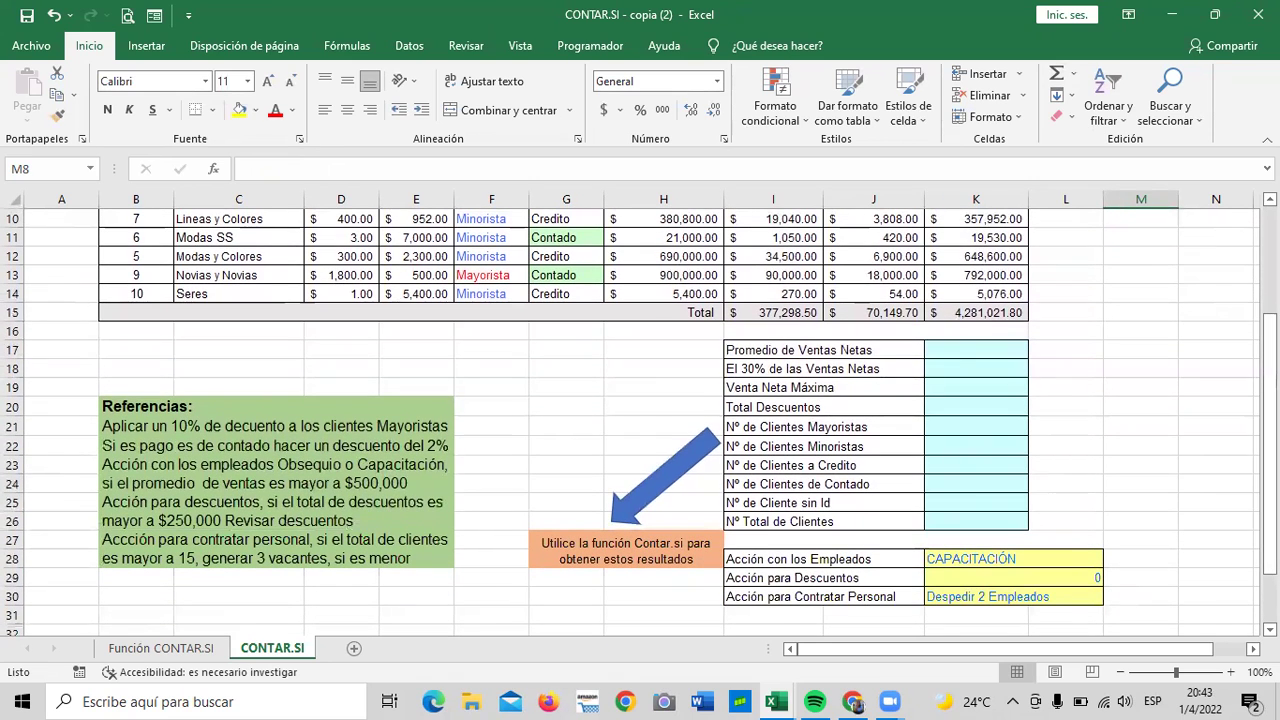
{"action": "left_click", "coordinate": [982, 312]}
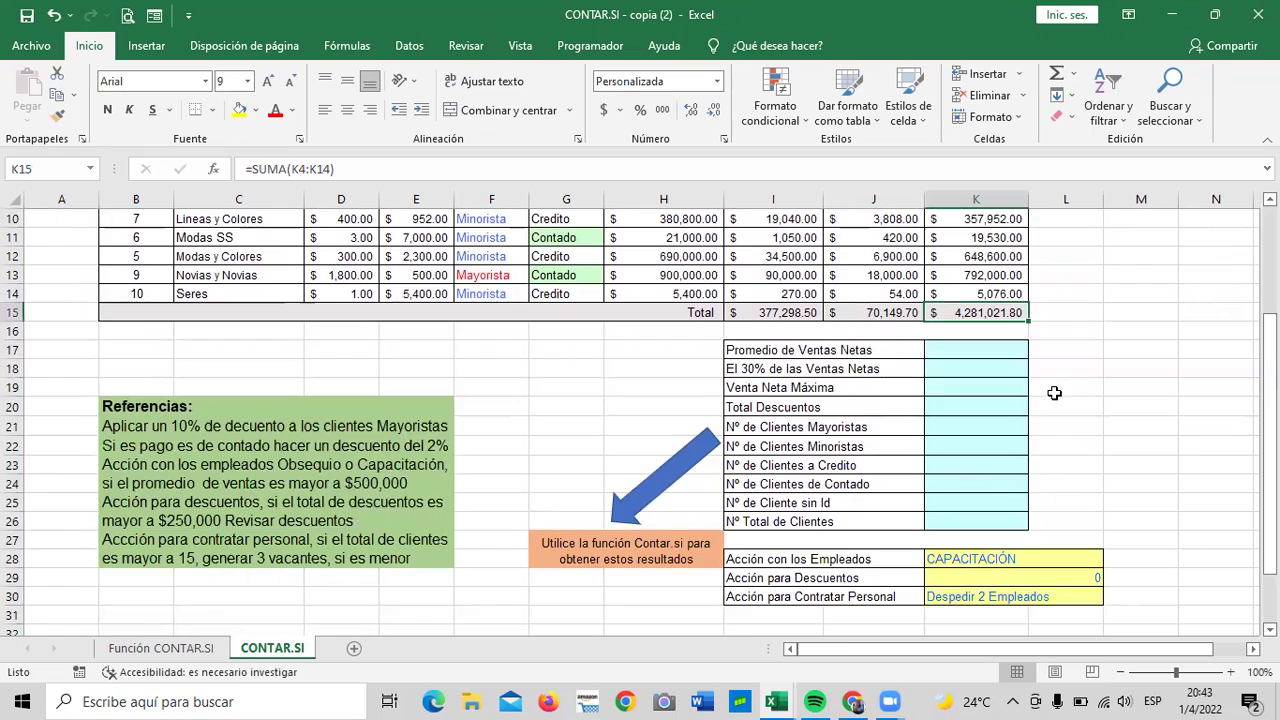
{"action": "scroll", "coordinate": [1054, 393], "scroll_direction": "up", "scroll_amount": 3}
{"action": "scroll", "coordinate": [1037, 421], "scroll_direction": "down", "scroll_amount": 2}
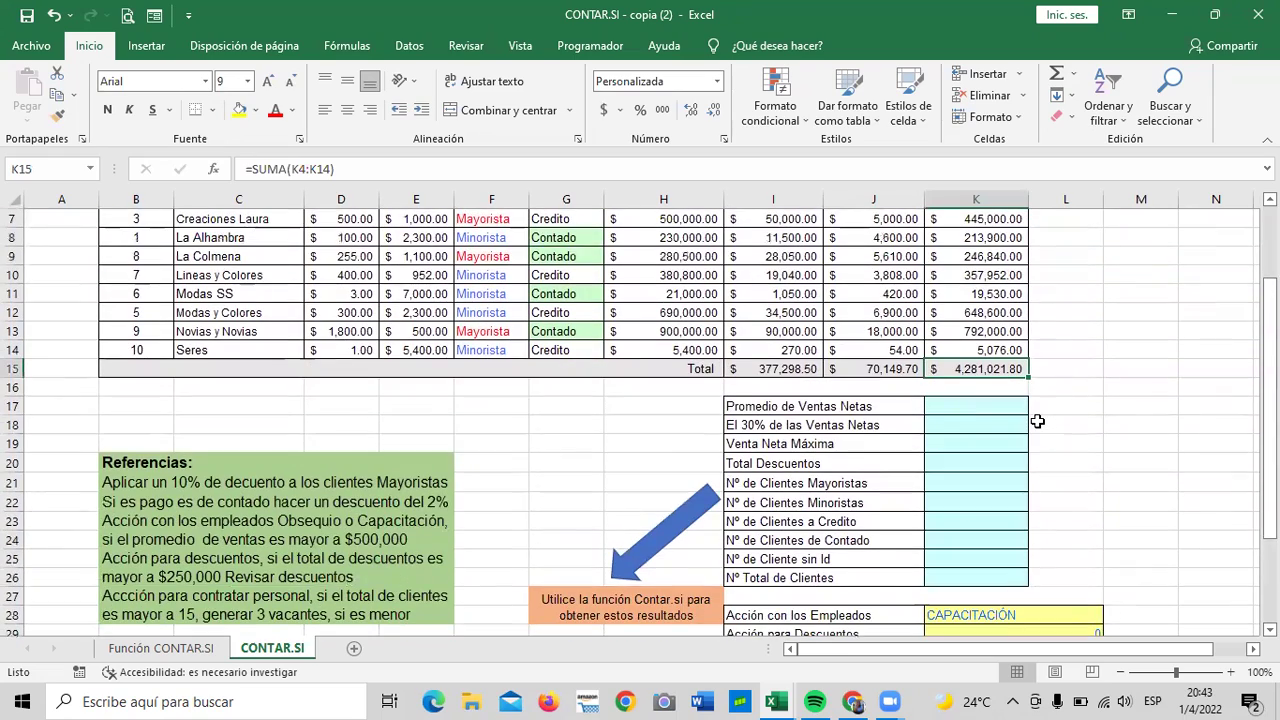
{"action": "scroll", "coordinate": [1037, 421], "scroll_direction": "up", "scroll_amount": 2}
{"action": "scroll", "coordinate": [1037, 421], "scroll_direction": "down", "scroll_amount": 1}
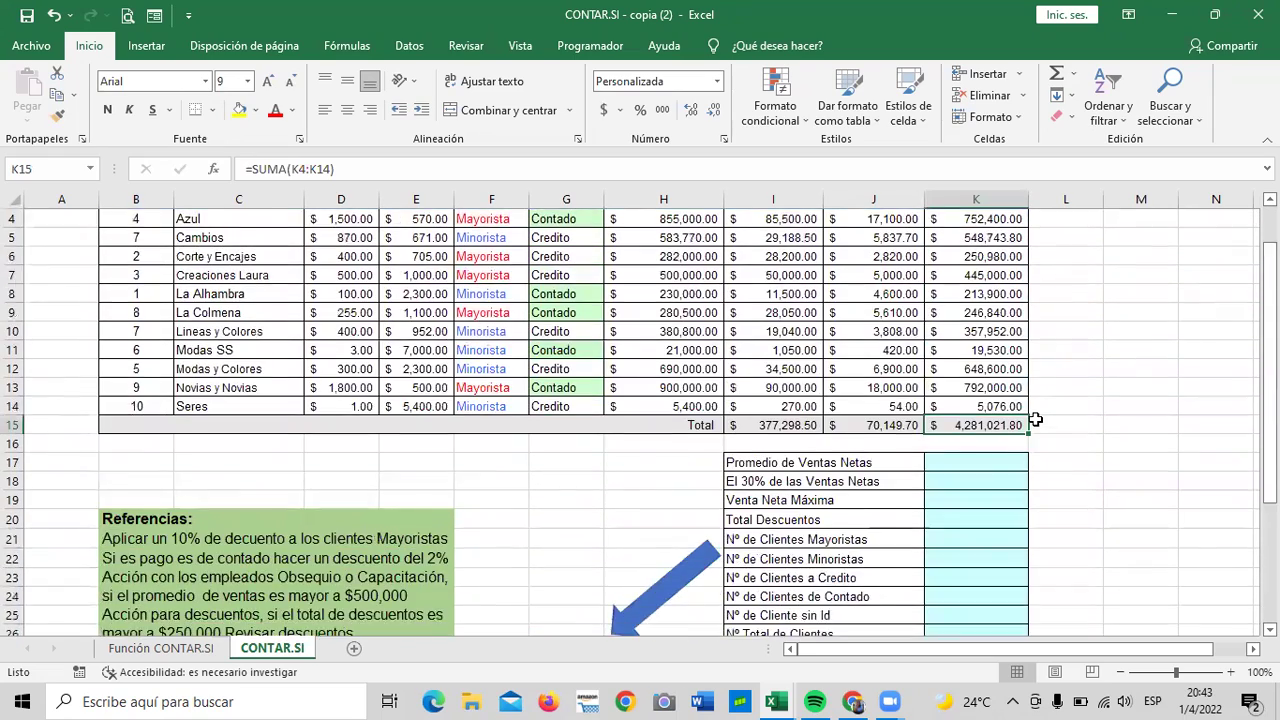
{"action": "scroll", "coordinate": [1037, 421], "scroll_direction": "down", "scroll_amount": 2}
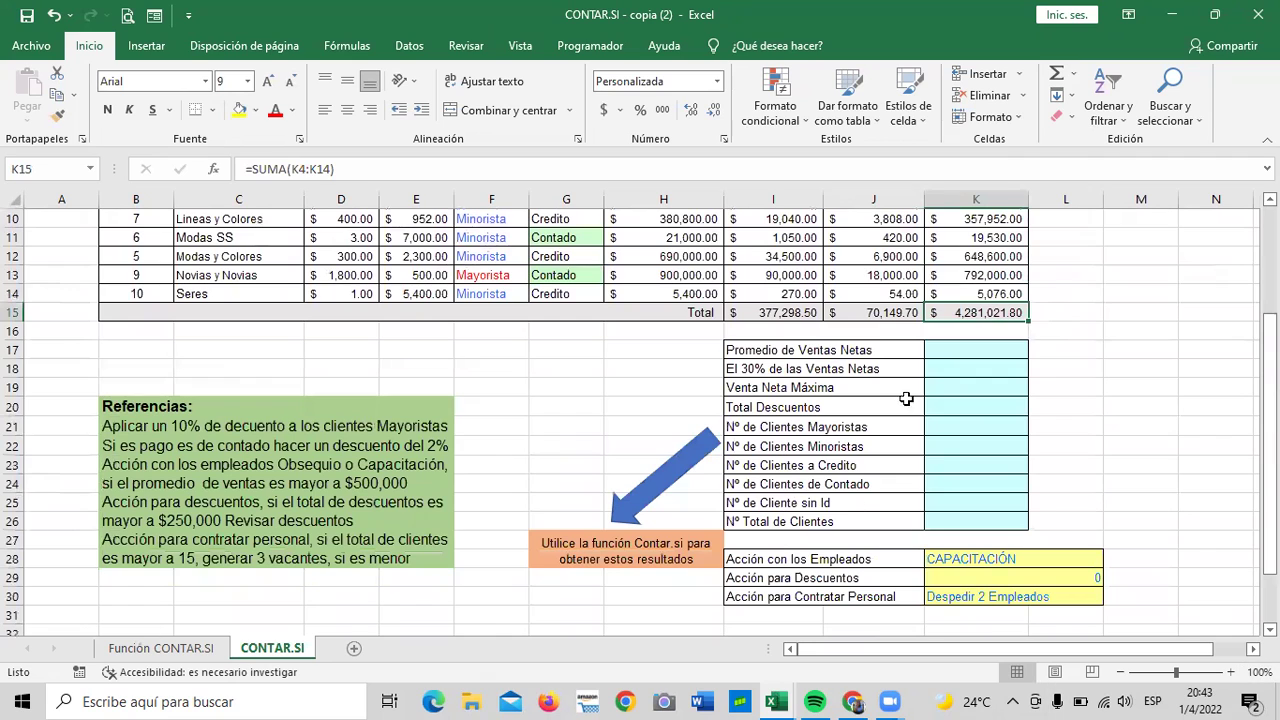
{"action": "left_click", "coordinate": [297, 476]}
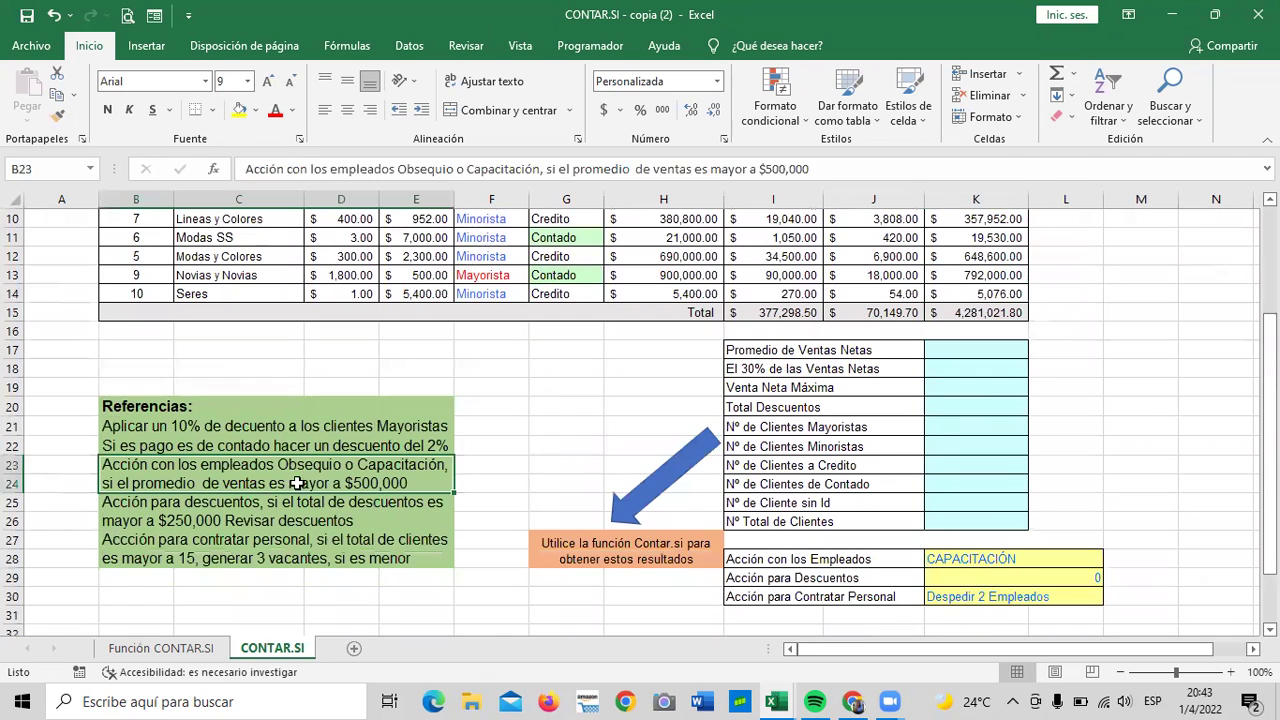
{"action": "left_click", "coordinate": [372, 541]}
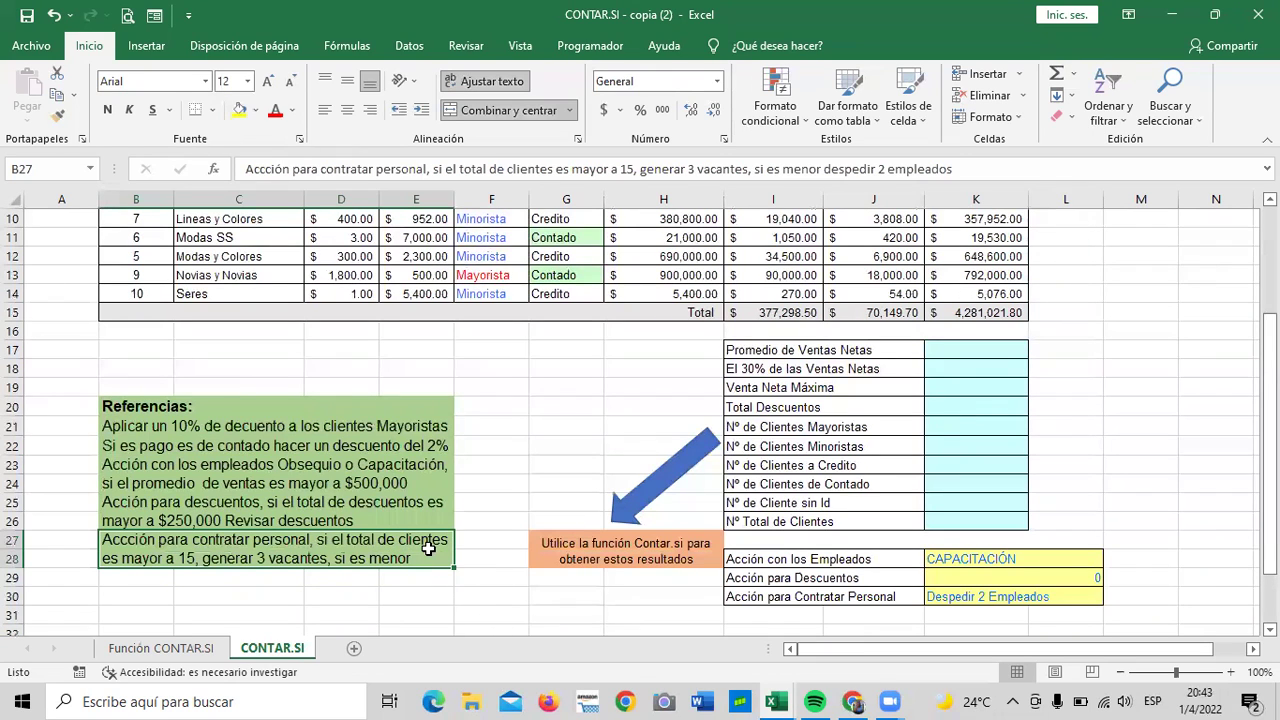
{"action": "left_click_drag", "start_coordinate": [455, 568], "coordinate": [430, 519]}
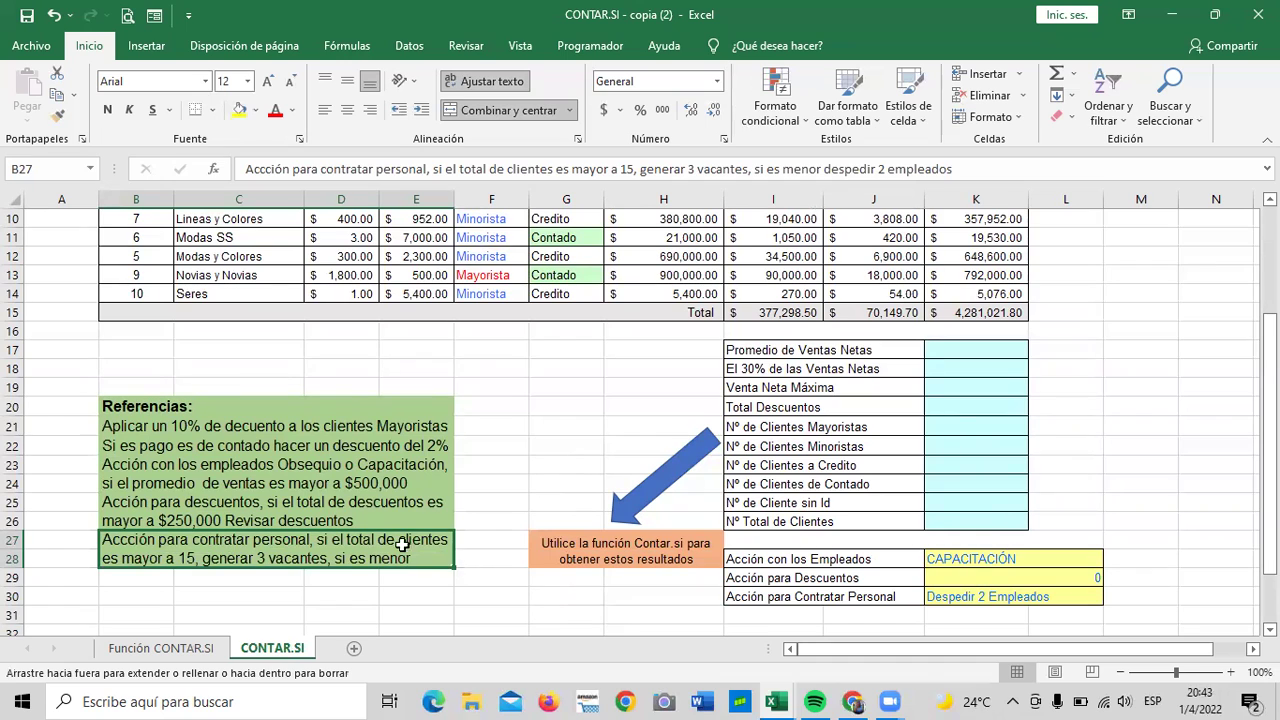
{"action": "left_click", "coordinate": [415, 426]}
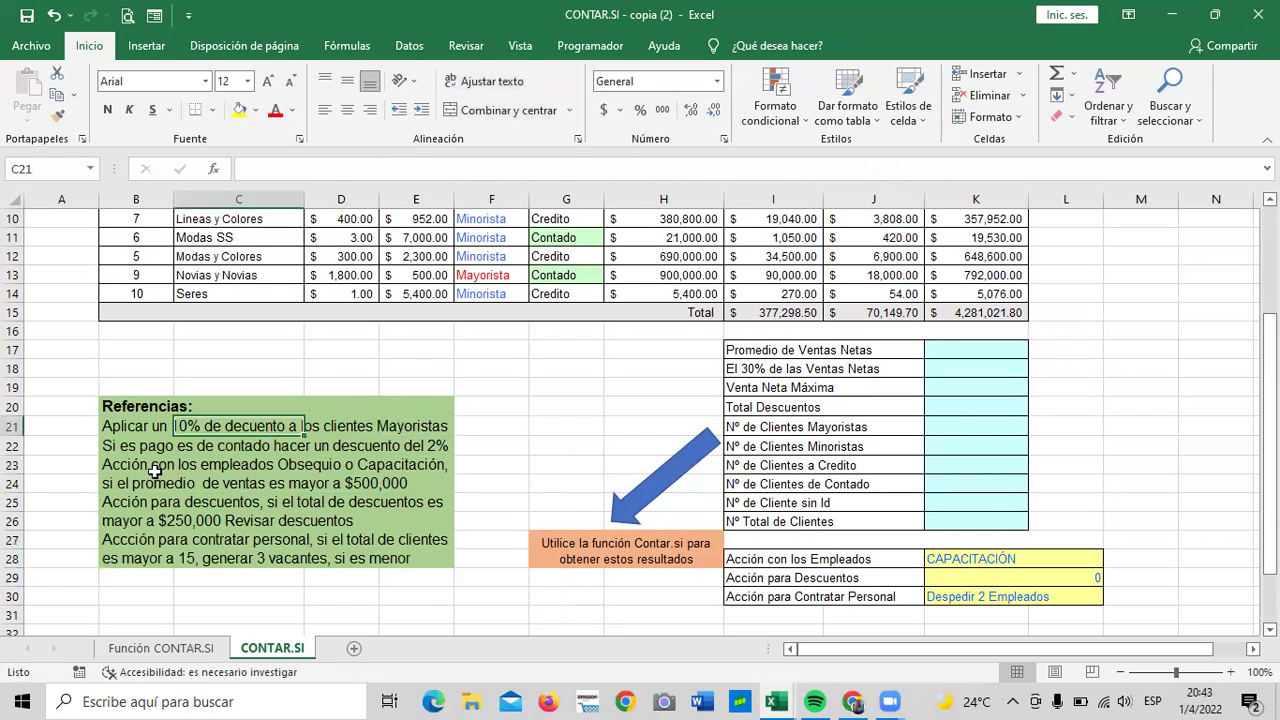
{"action": "left_click", "coordinate": [566, 367]}
{"action": "scroll", "coordinate": [917, 430], "scroll_direction": "up", "scroll_amount": 1}
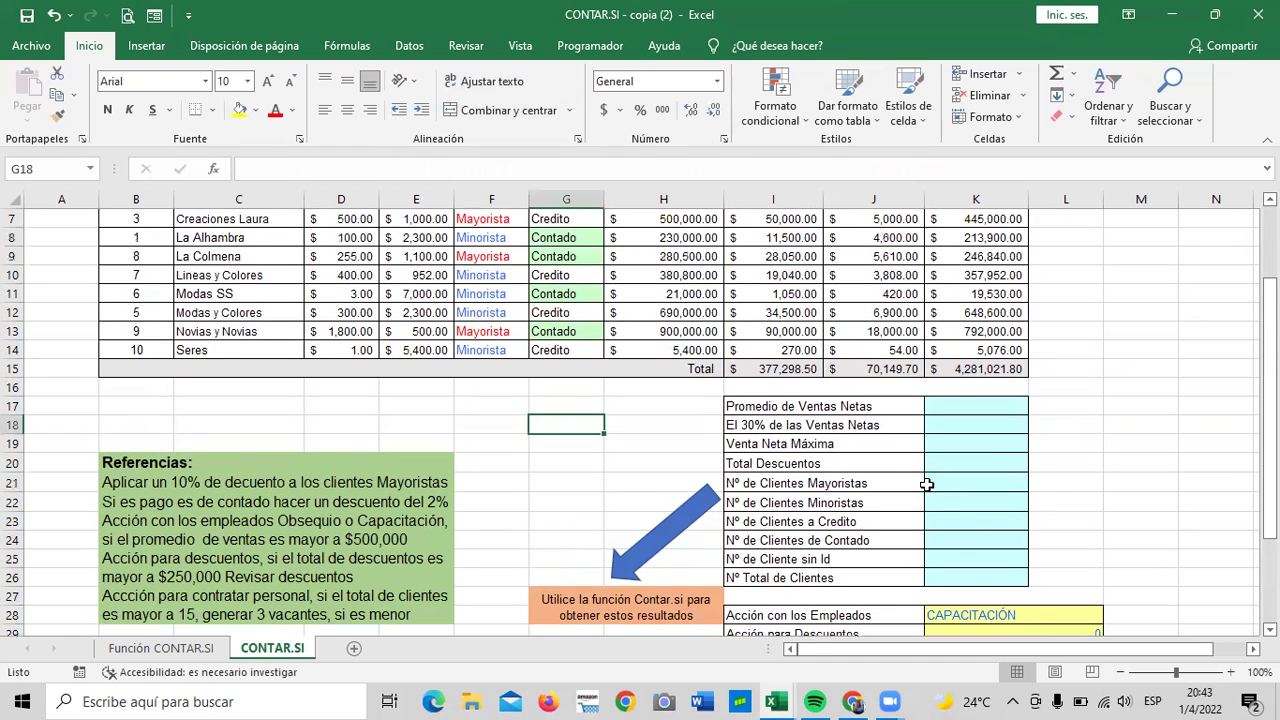
{"action": "scroll", "coordinate": [932, 486], "scroll_direction": "down", "scroll_amount": 1}
Step: Enter =PROMEDIO(K4:K14) in K17 to average the net values
{"action": "left_click", "coordinate": [966, 350]}
{"action": "left_click", "coordinate": [962, 310]}
{"action": "left_click", "coordinate": [957, 351]}
{"action": "type", "text": "=prm--"}
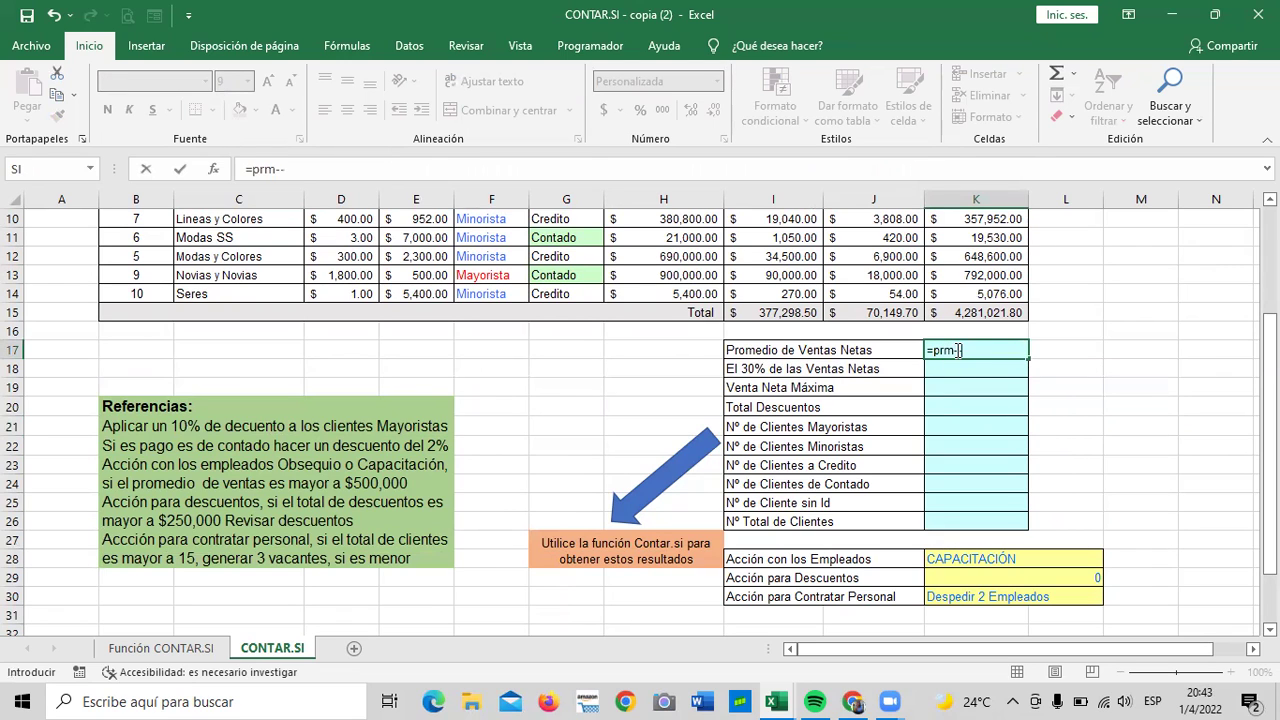
{"action": "key", "text": "BackSpace"}
{"action": "key", "text": "BackSpace"}
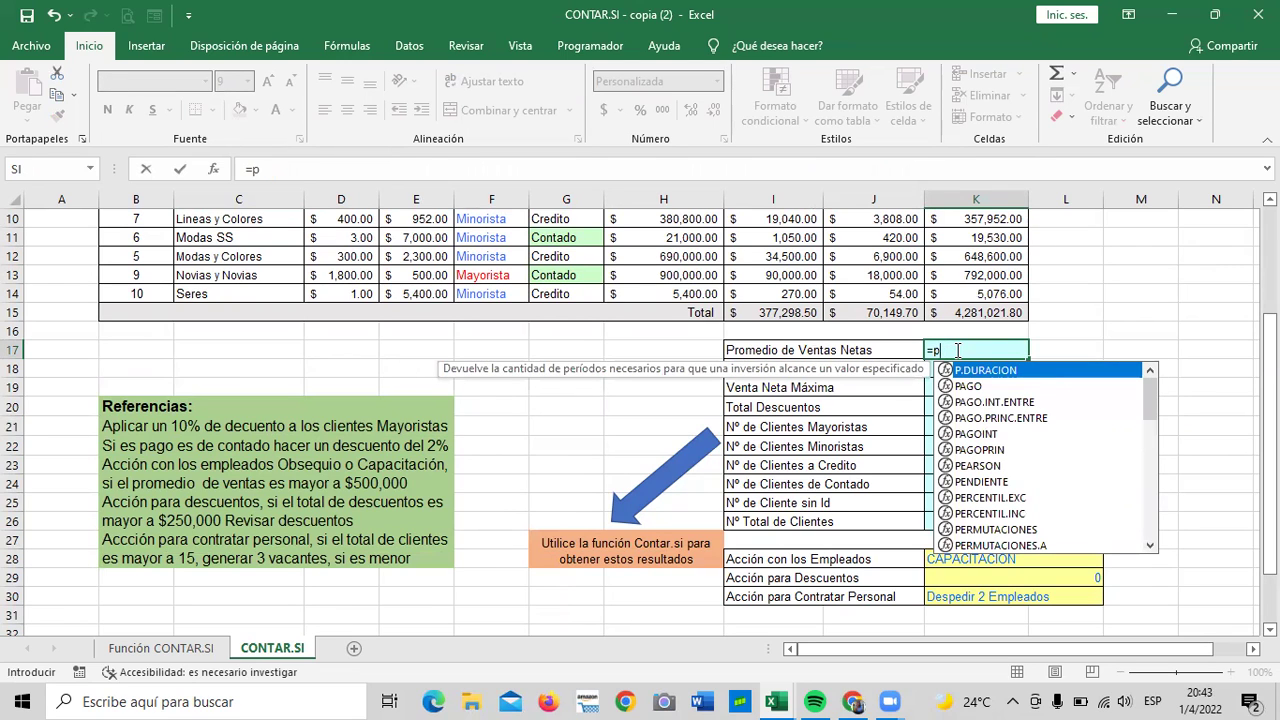
{"action": "type", "text": "rome"}
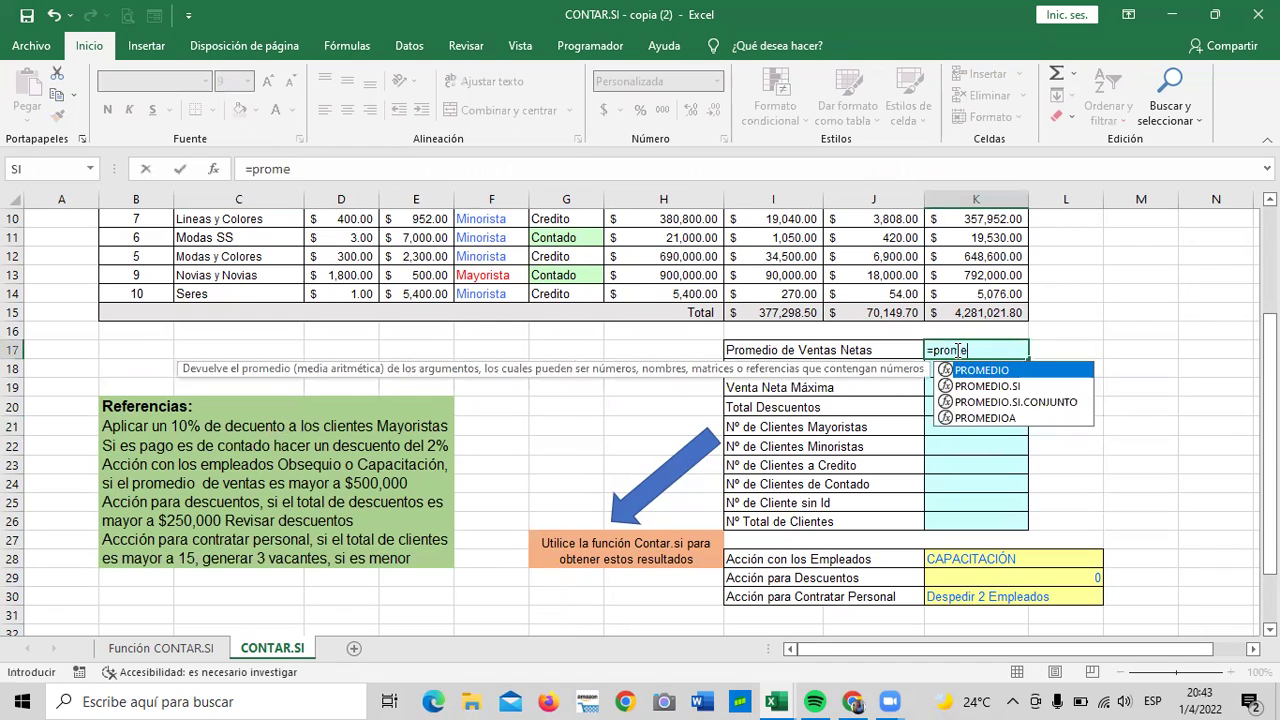
{"action": "double_click", "coordinate": [1013, 372]}
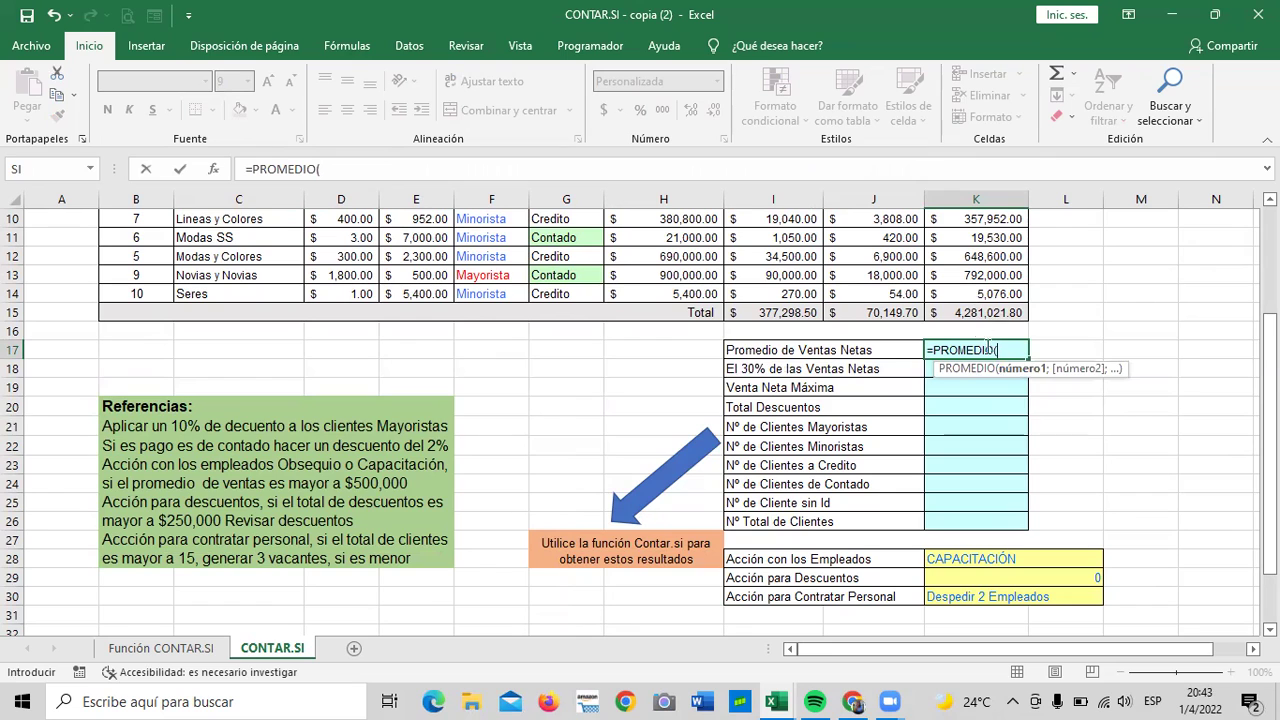
{"action": "scroll", "coordinate": [1055, 372], "scroll_direction": "up", "scroll_amount": 3}
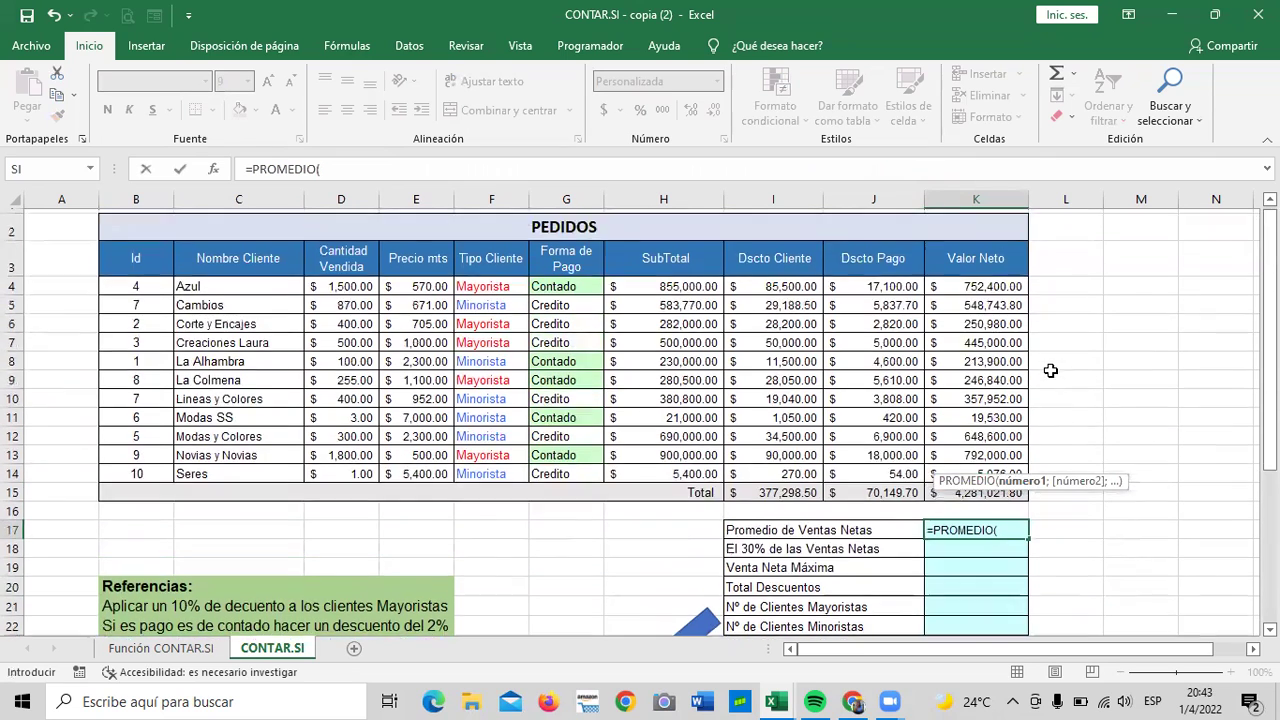
{"action": "left_click_drag", "start_coordinate": [975, 292], "coordinate": [966, 481]}
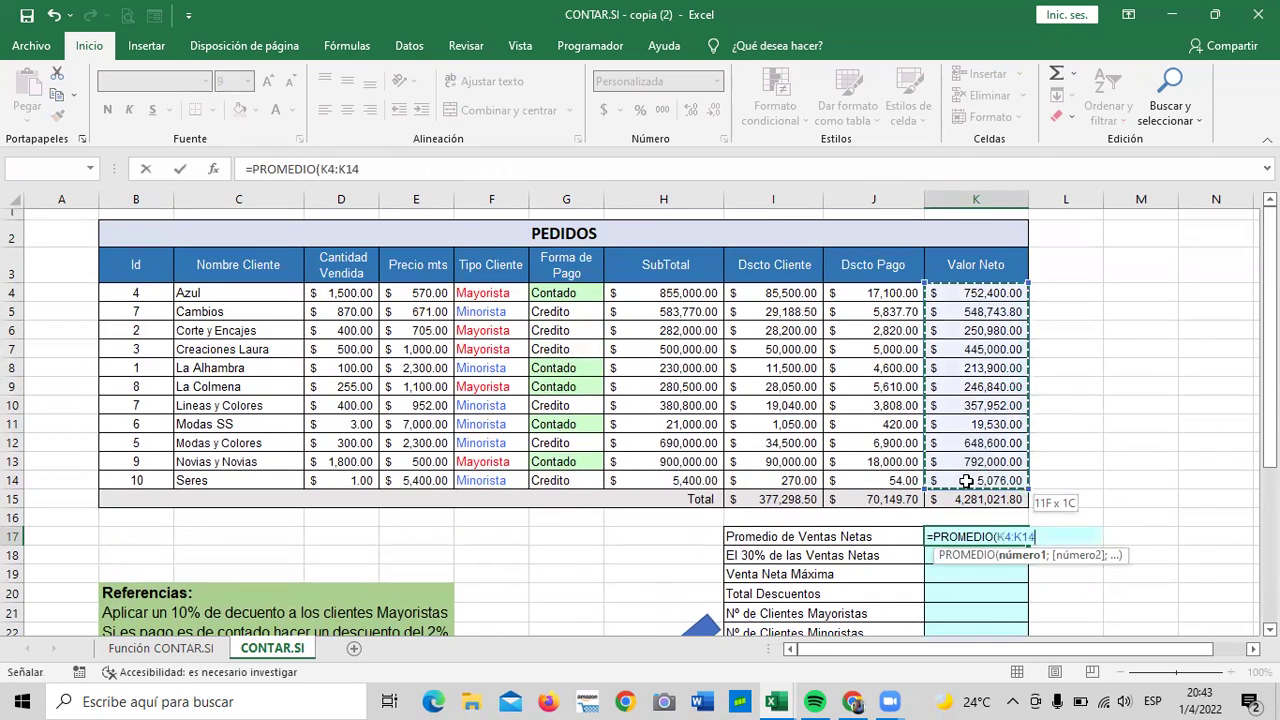
{"action": "scroll", "coordinate": [1062, 478], "scroll_direction": "down", "scroll_amount": 2}
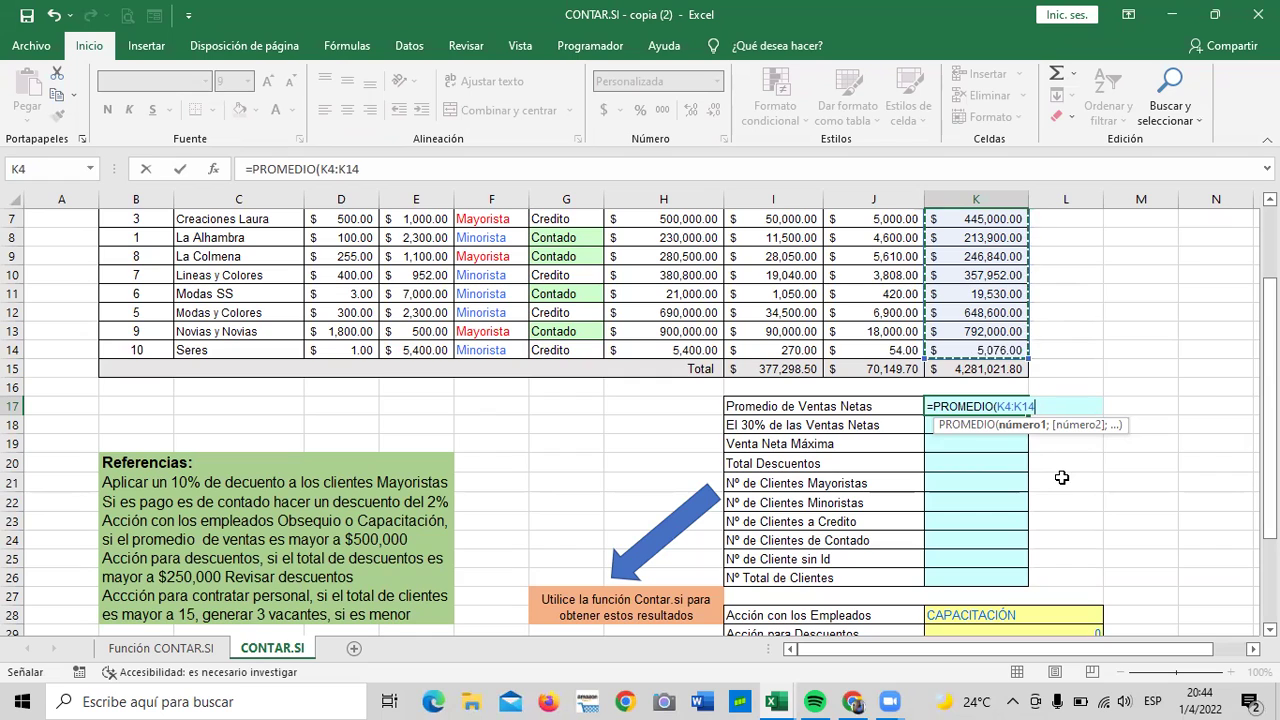
{"action": "type", "text": ")"}
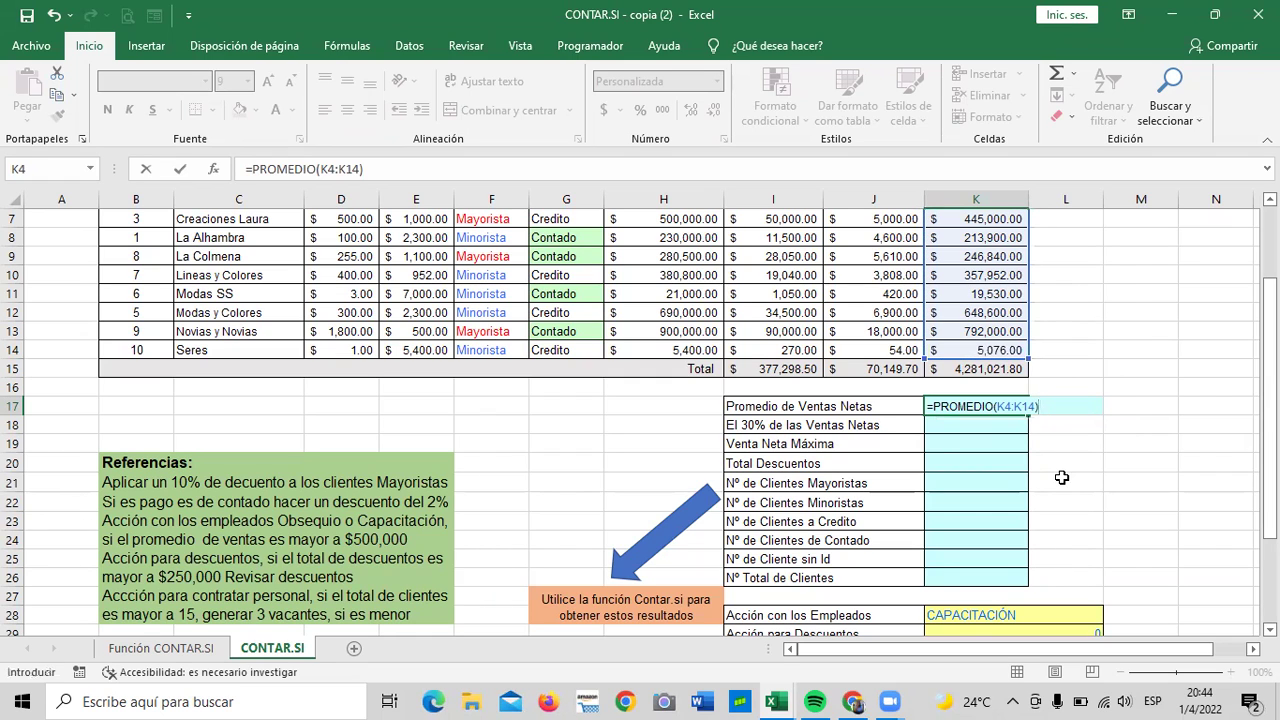
{"action": "key", "text": "Return"}
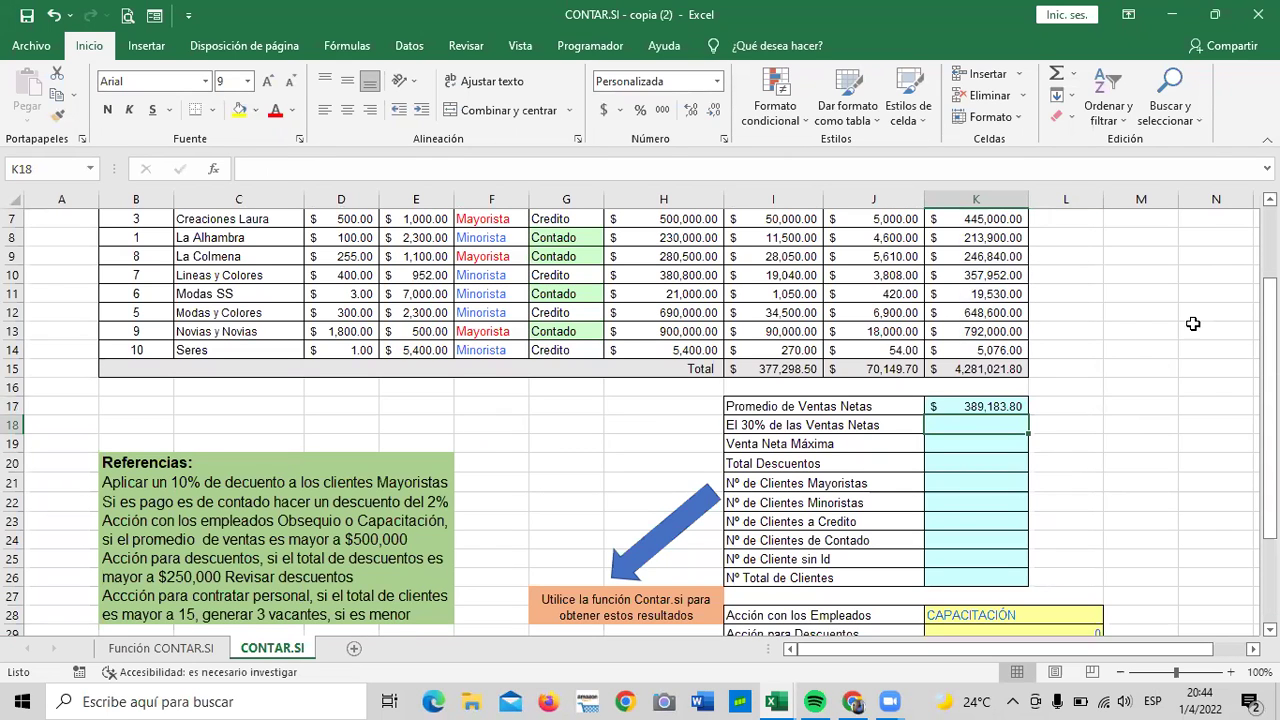
{"action": "scroll", "coordinate": [1180, 344], "scroll_direction": "up", "scroll_amount": 2}
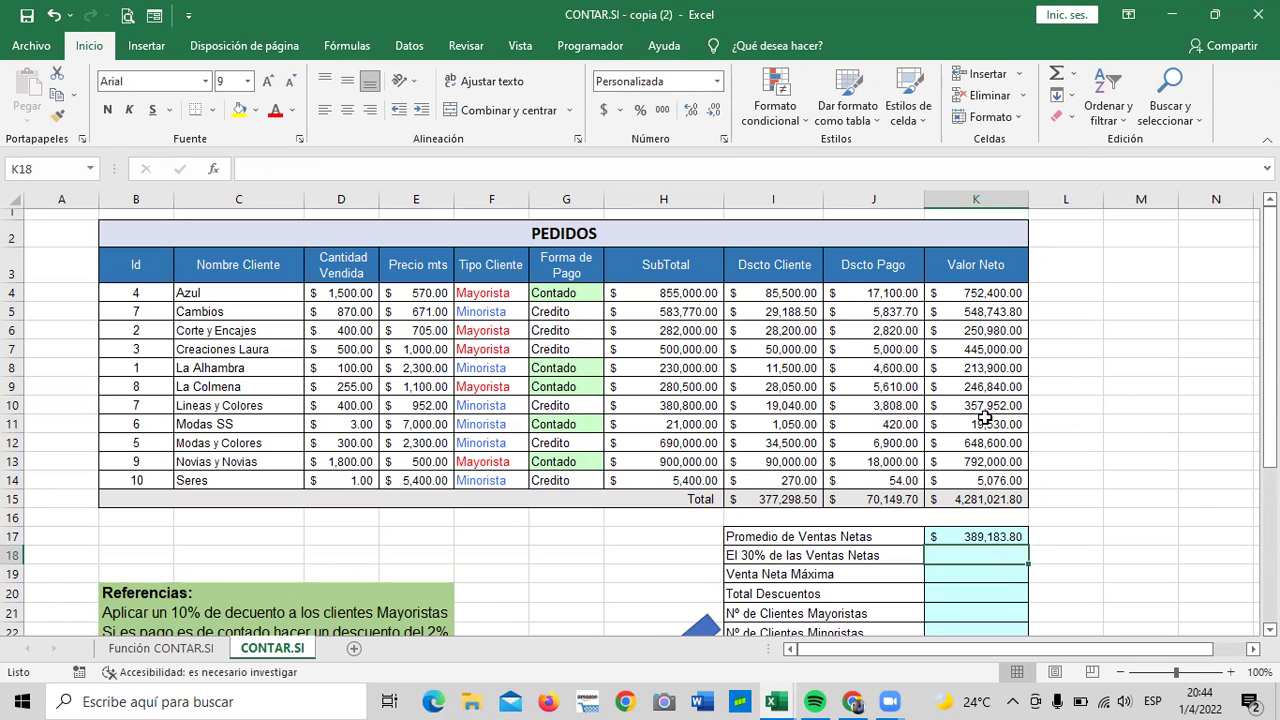
{"action": "scroll", "coordinate": [985, 418], "scroll_direction": "down", "scroll_amount": 1}
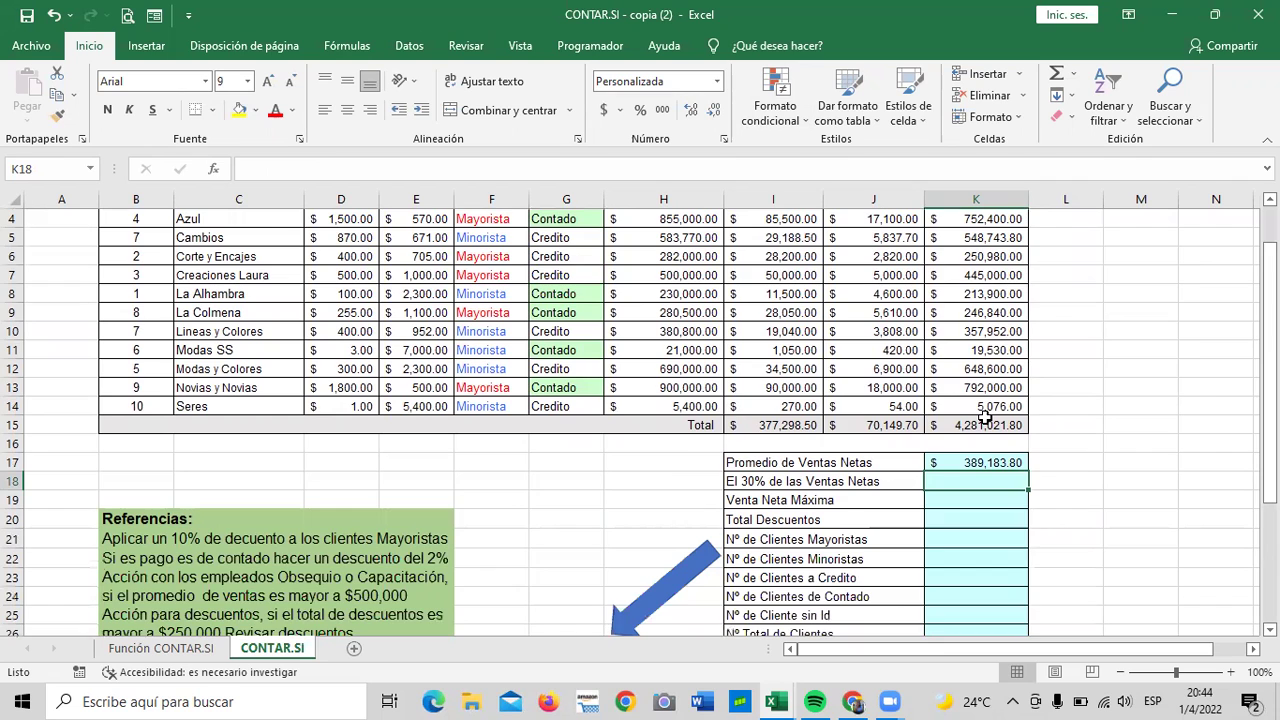
{"action": "scroll", "coordinate": [985, 418], "scroll_direction": "down", "scroll_amount": 1}
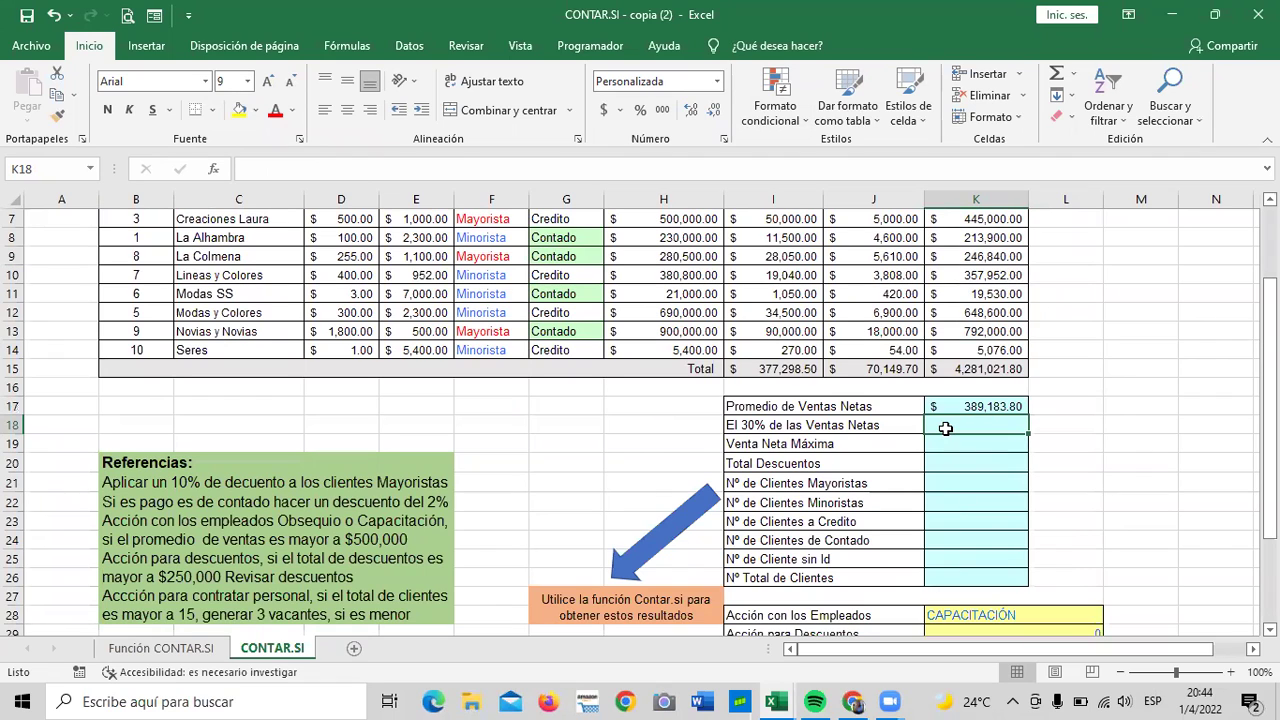
{"action": "left_click", "coordinate": [954, 520]}
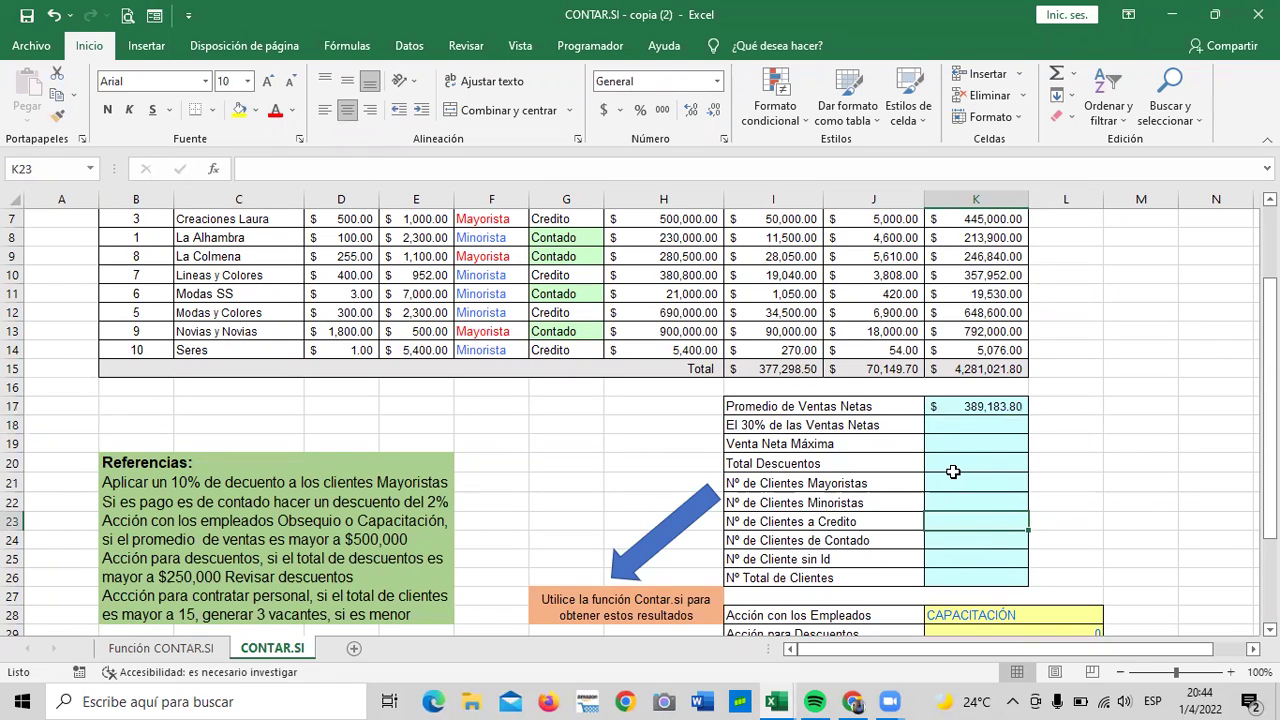
{"action": "left_click", "coordinate": [957, 366]}
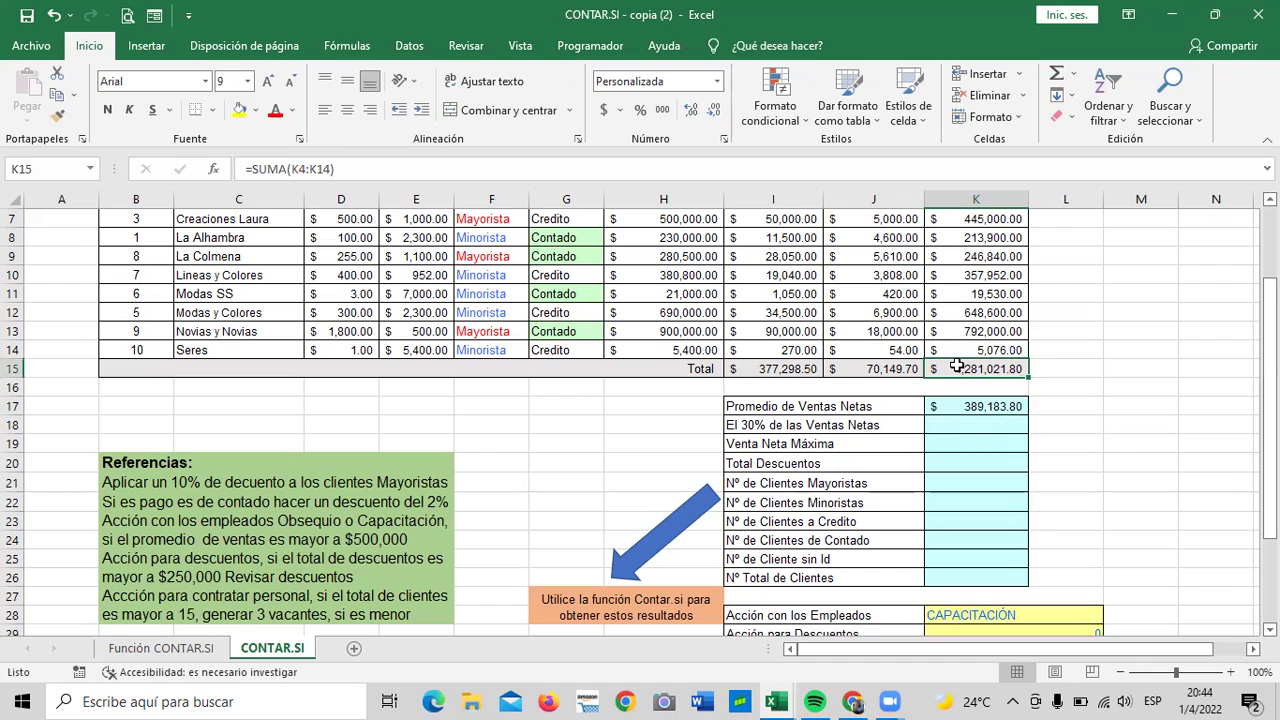
{"action": "left_click", "coordinate": [972, 405]}
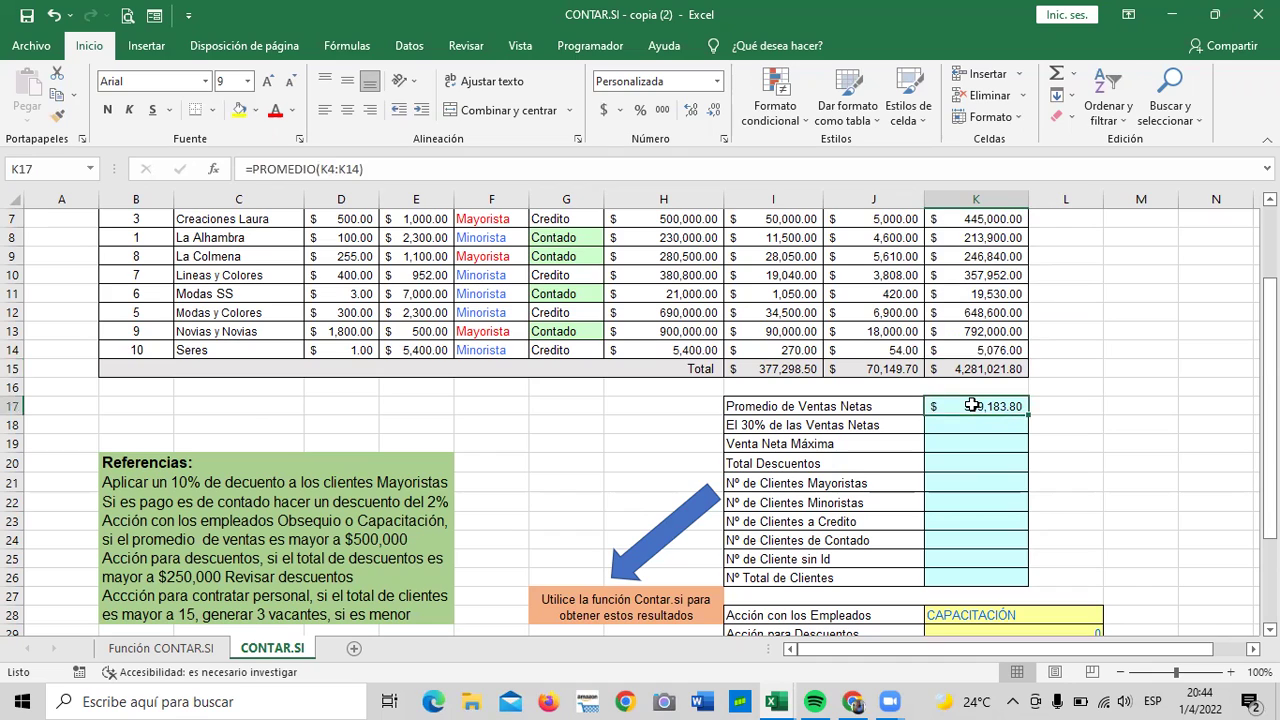
{"action": "left_click", "coordinate": [633, 163]}
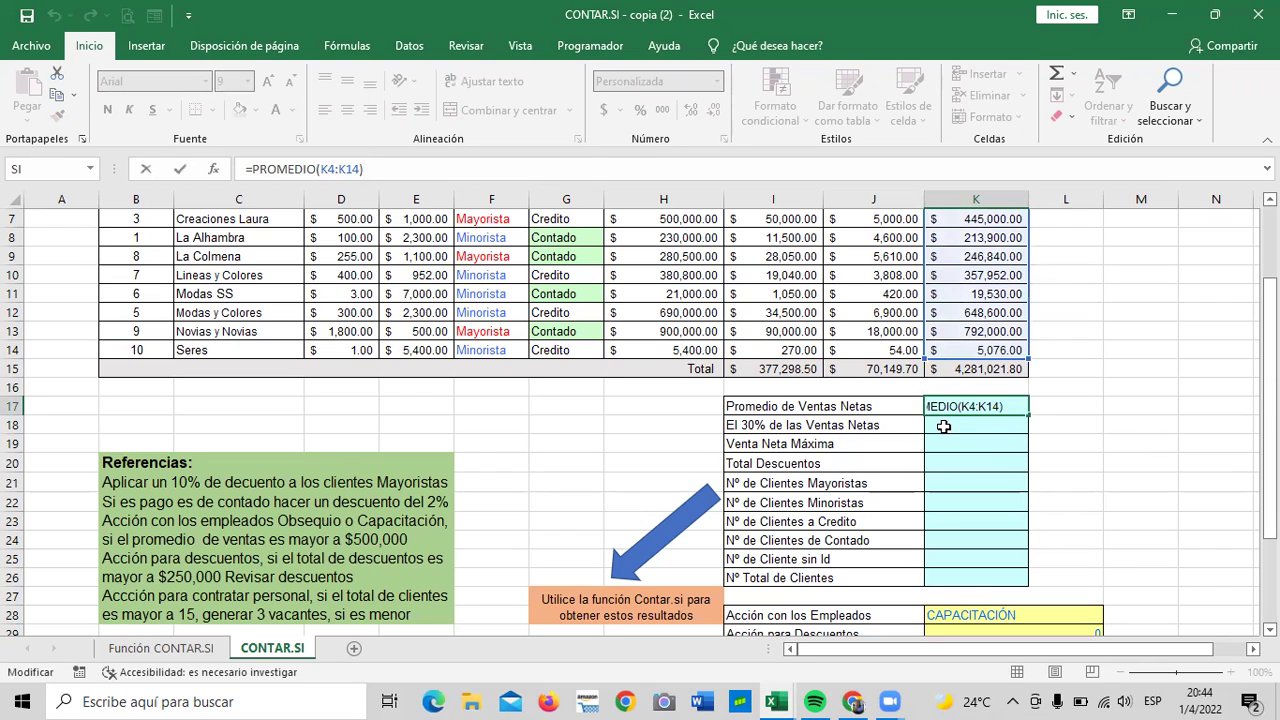
{"action": "key", "text": "Return"}
{"action": "left_click", "coordinate": [974, 369]}
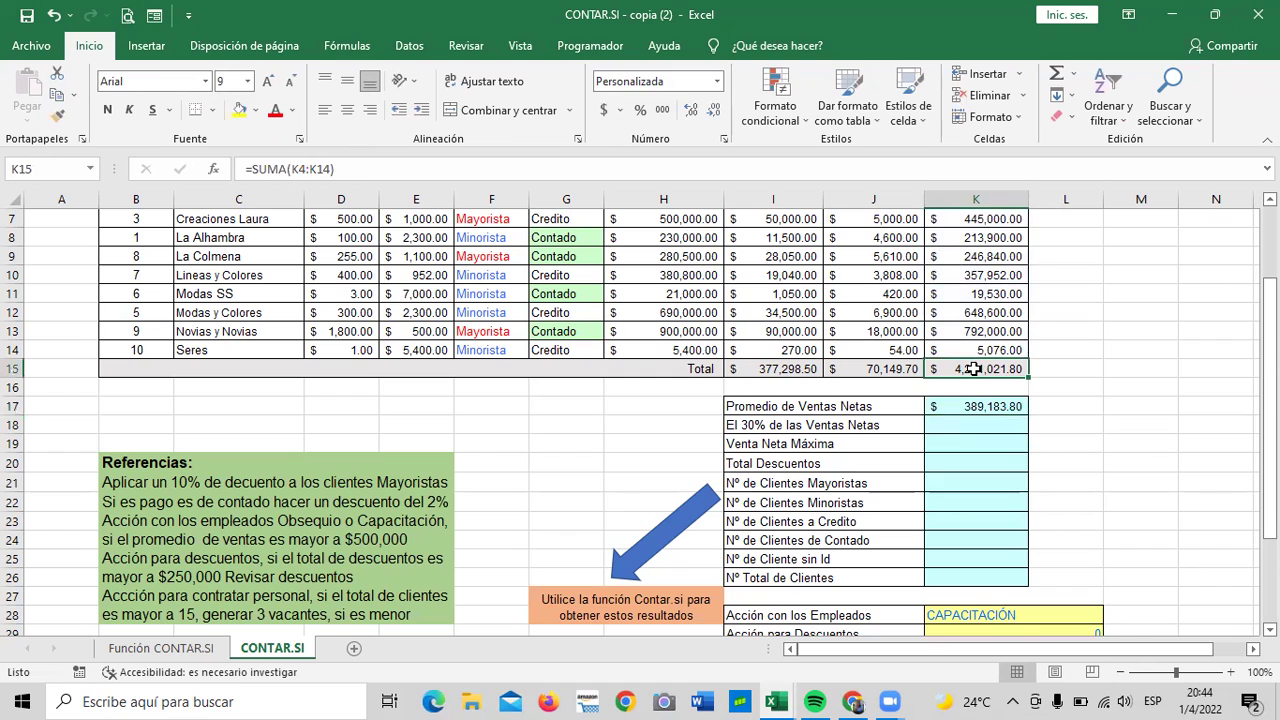
{"action": "left_click", "coordinate": [955, 432]}
{"action": "type", "text": "="}
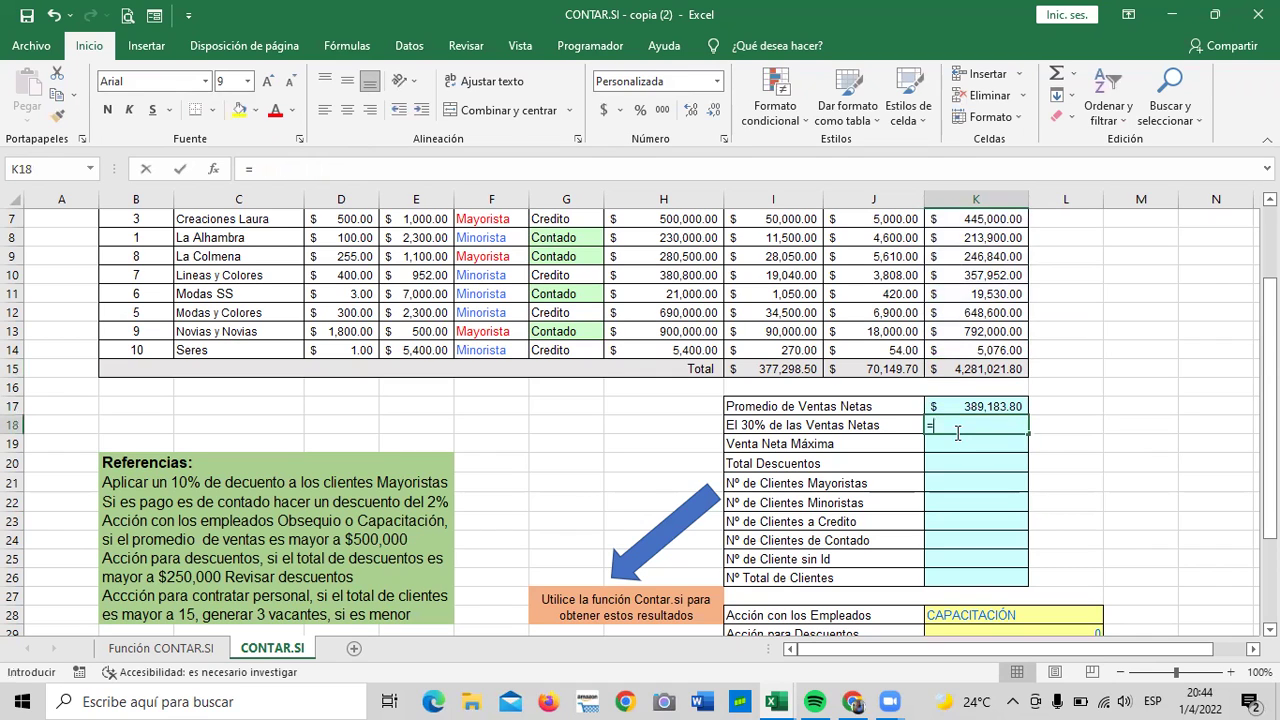
{"action": "type", "text": "pr"}
{"action": "key", "text": "BackSpace"}
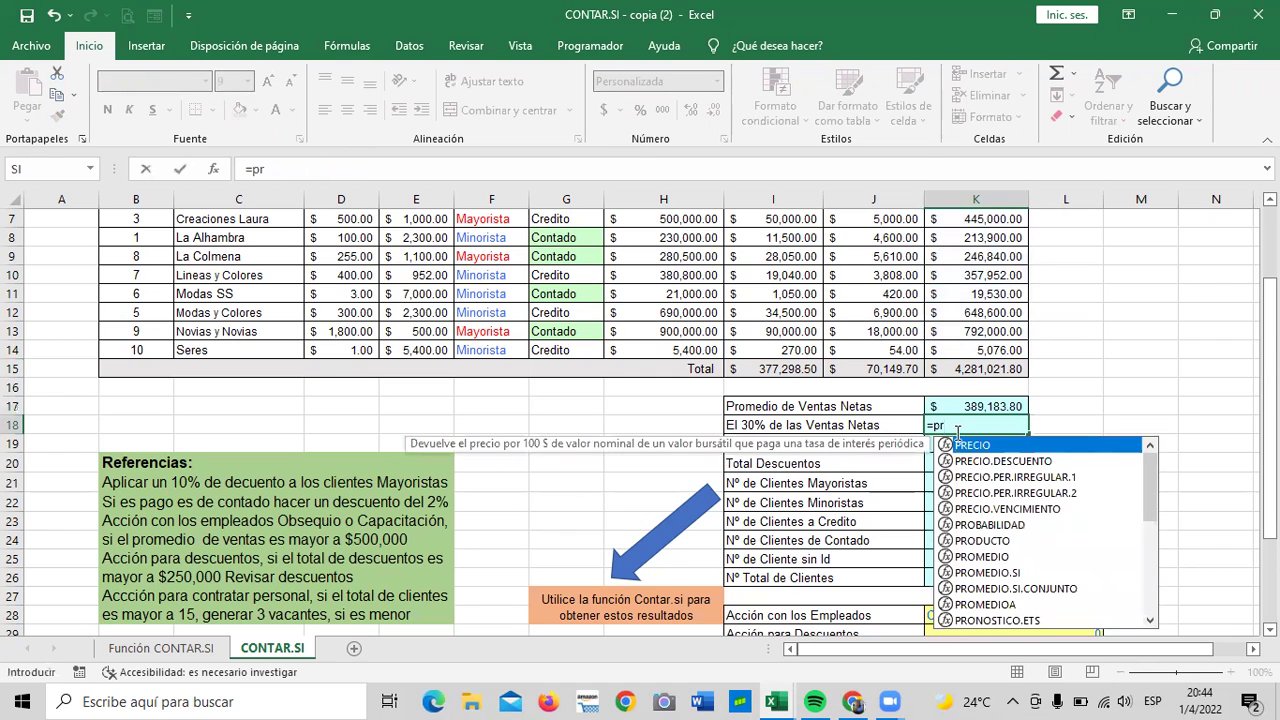
{"action": "key", "text": "BackSpace"}
{"action": "key", "text": "BackSpace"}
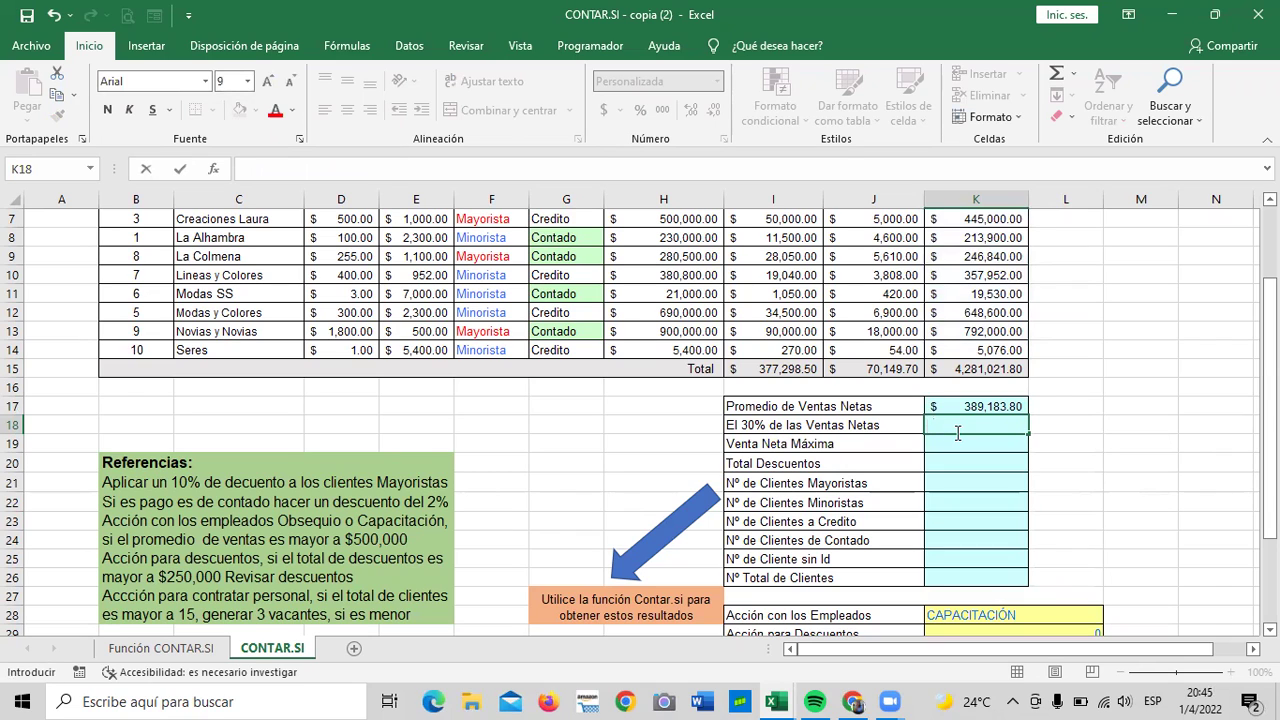
{"action": "type", "text": "="}
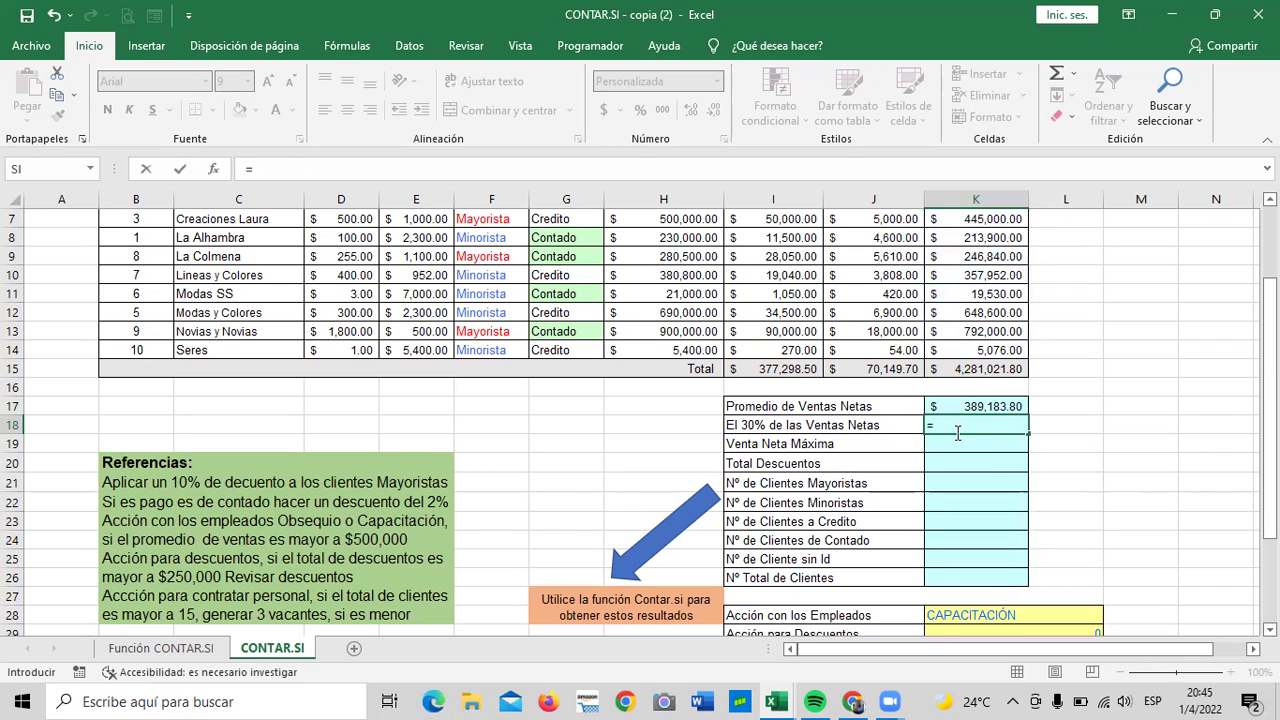
{"action": "left_click", "coordinate": [953, 370]}
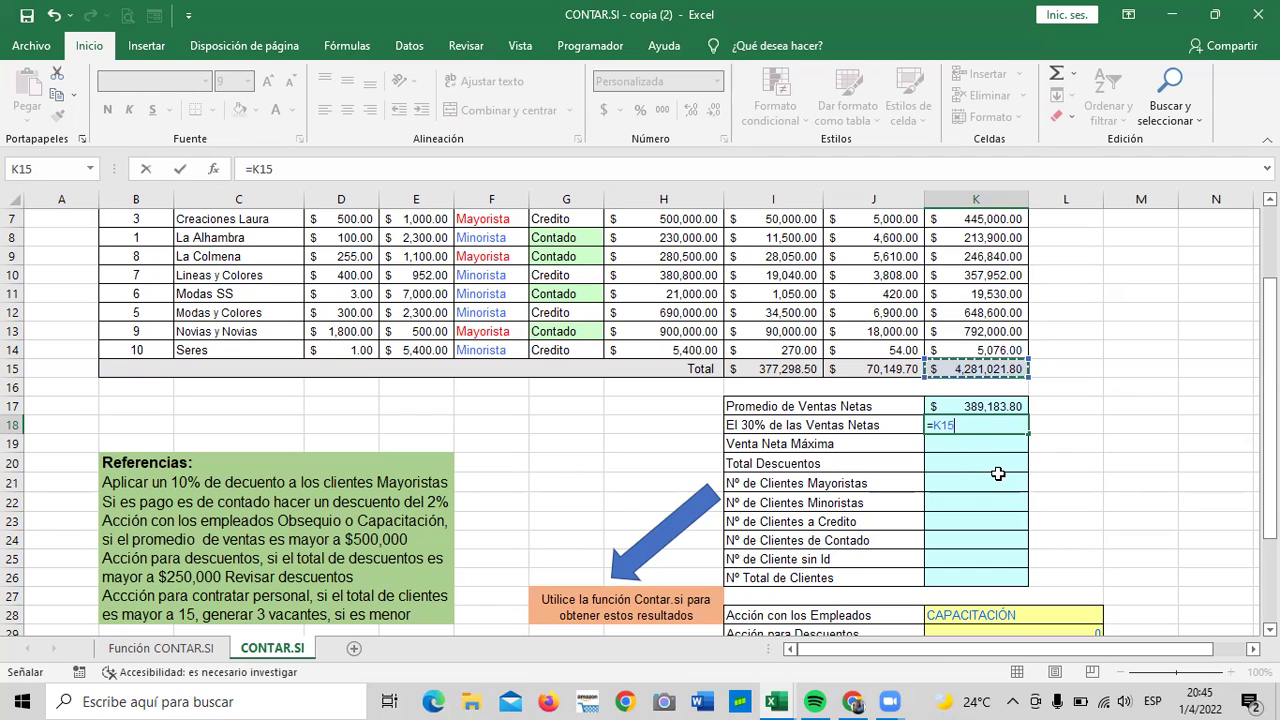
{"action": "type", "text": "*30"}
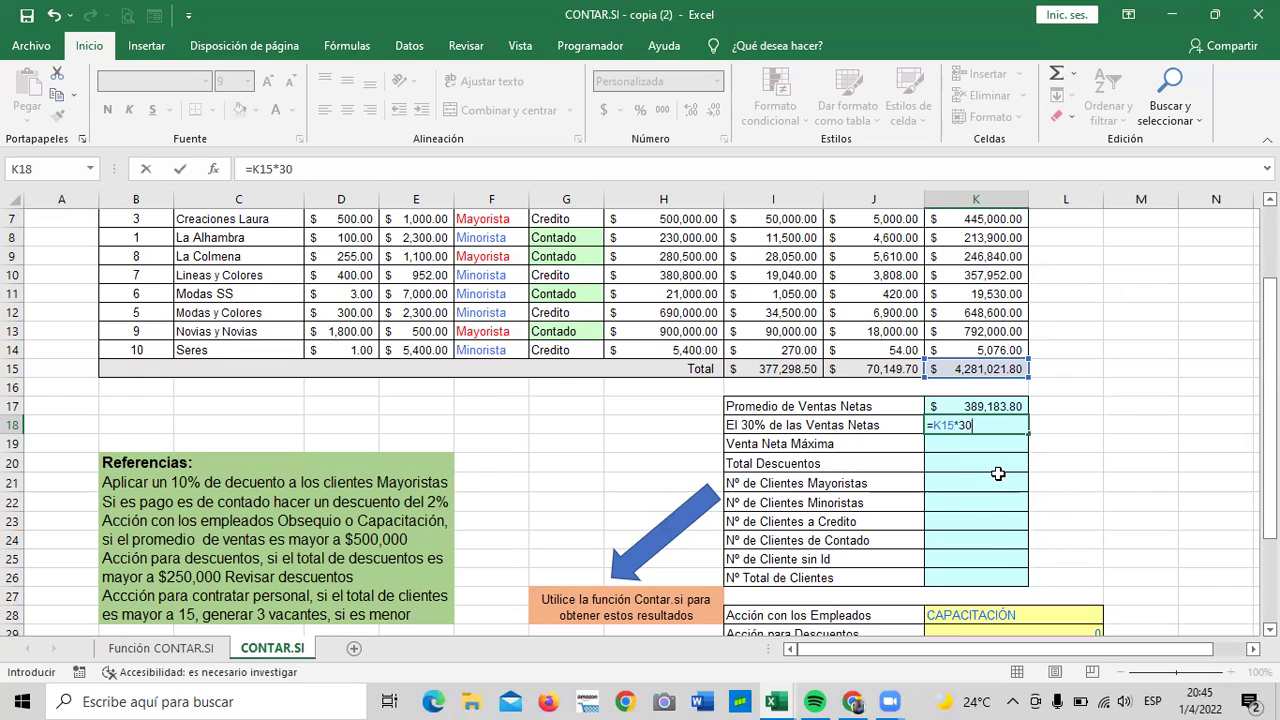
{"action": "type", "text": "%"}
{"action": "key", "text": "Return"}
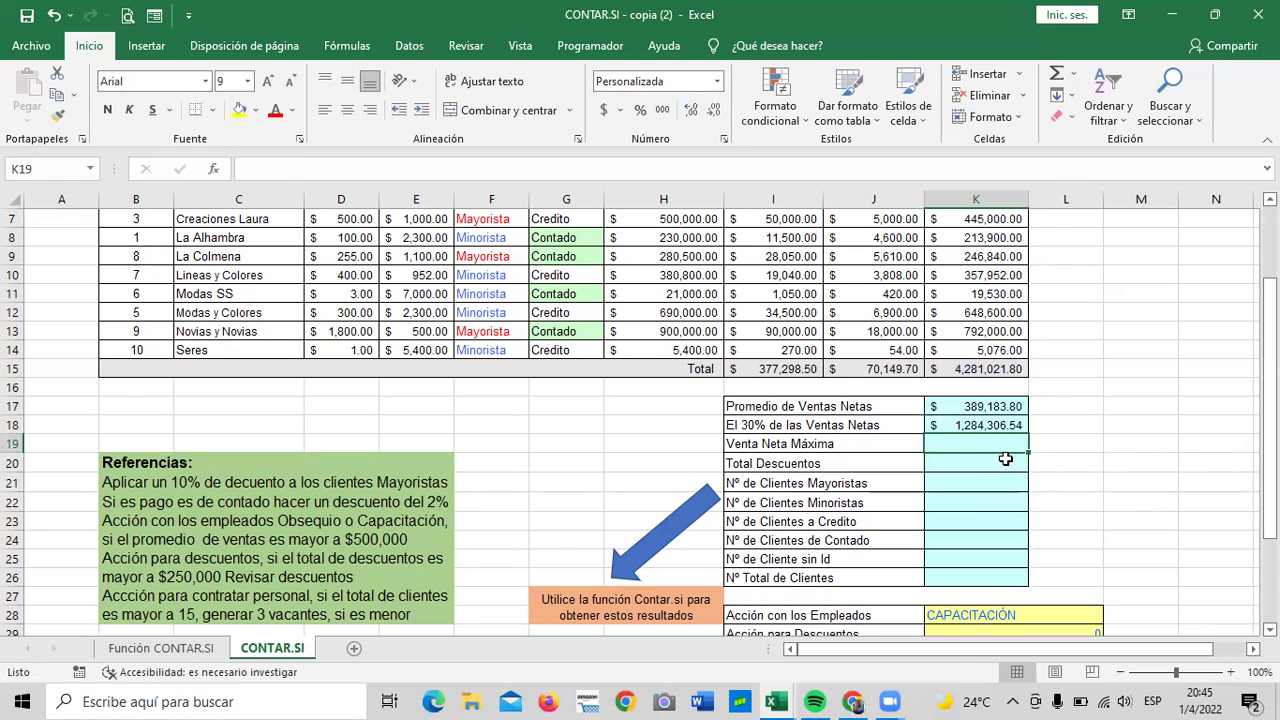
{"action": "left_click", "coordinate": [985, 424]}
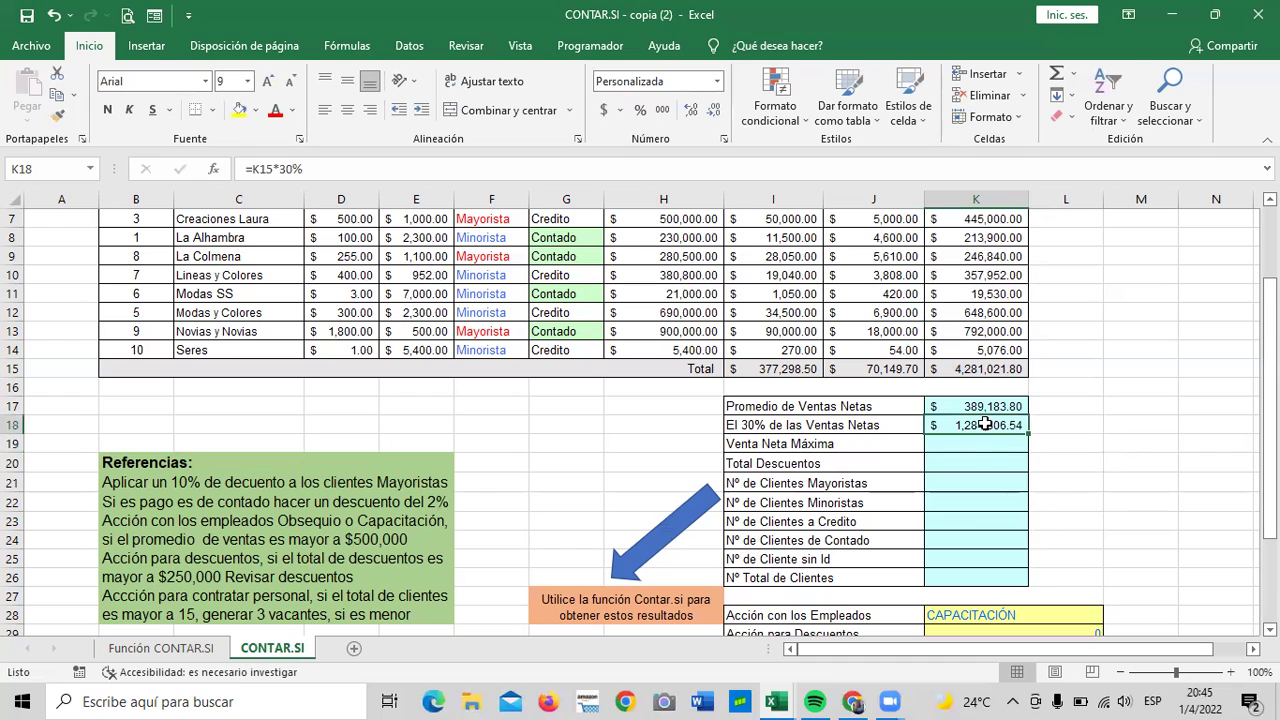
{"action": "left_click", "coordinate": [955, 405]}
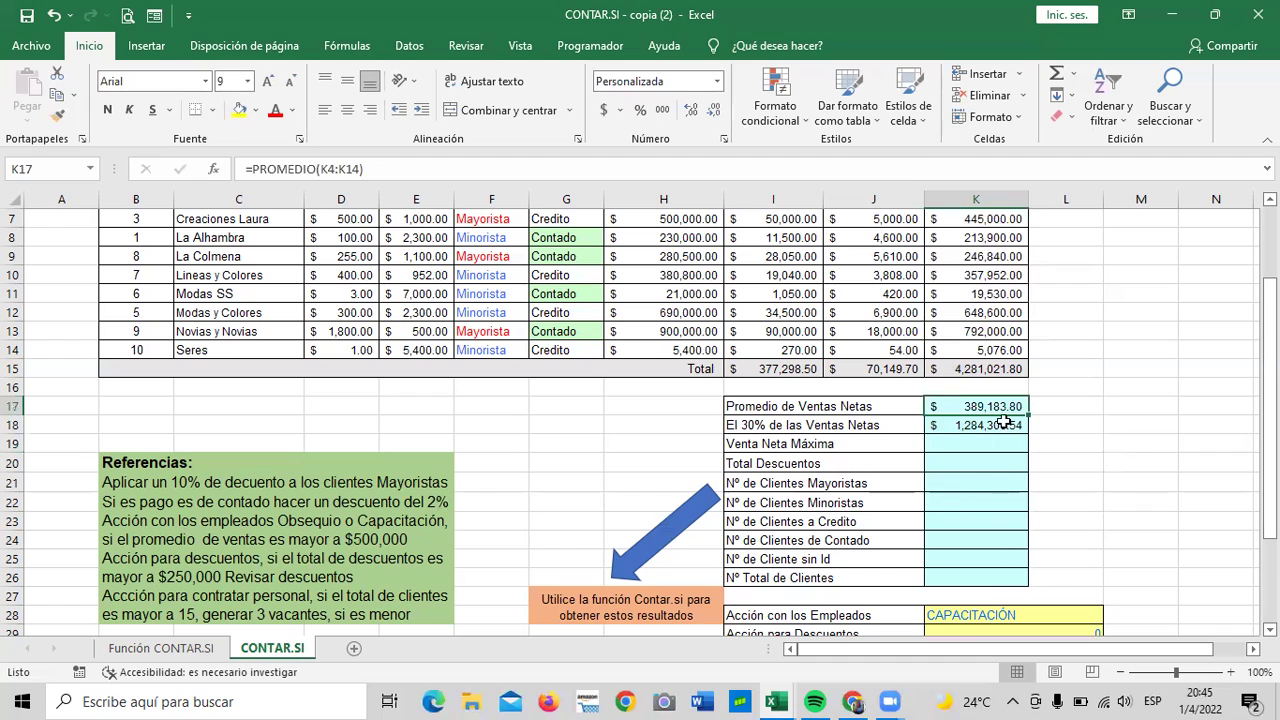
{"action": "left_click", "coordinate": [962, 426]}
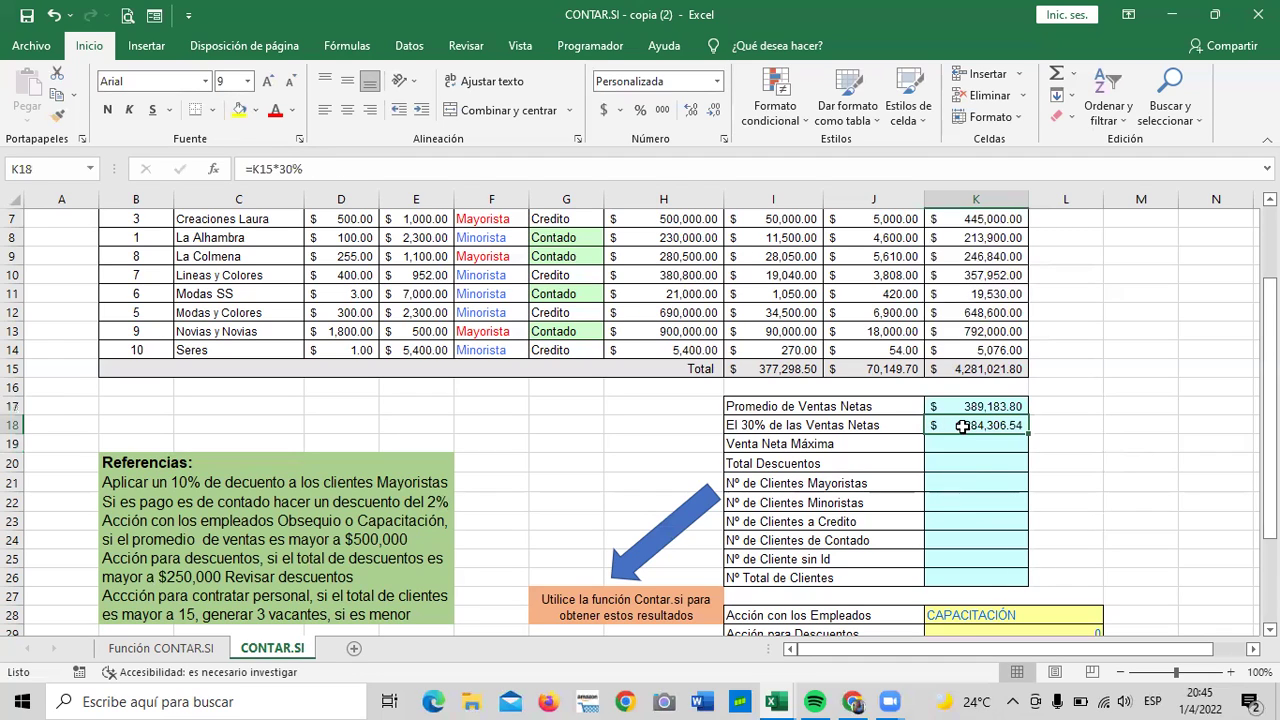
{"action": "left_click", "coordinate": [955, 370]}
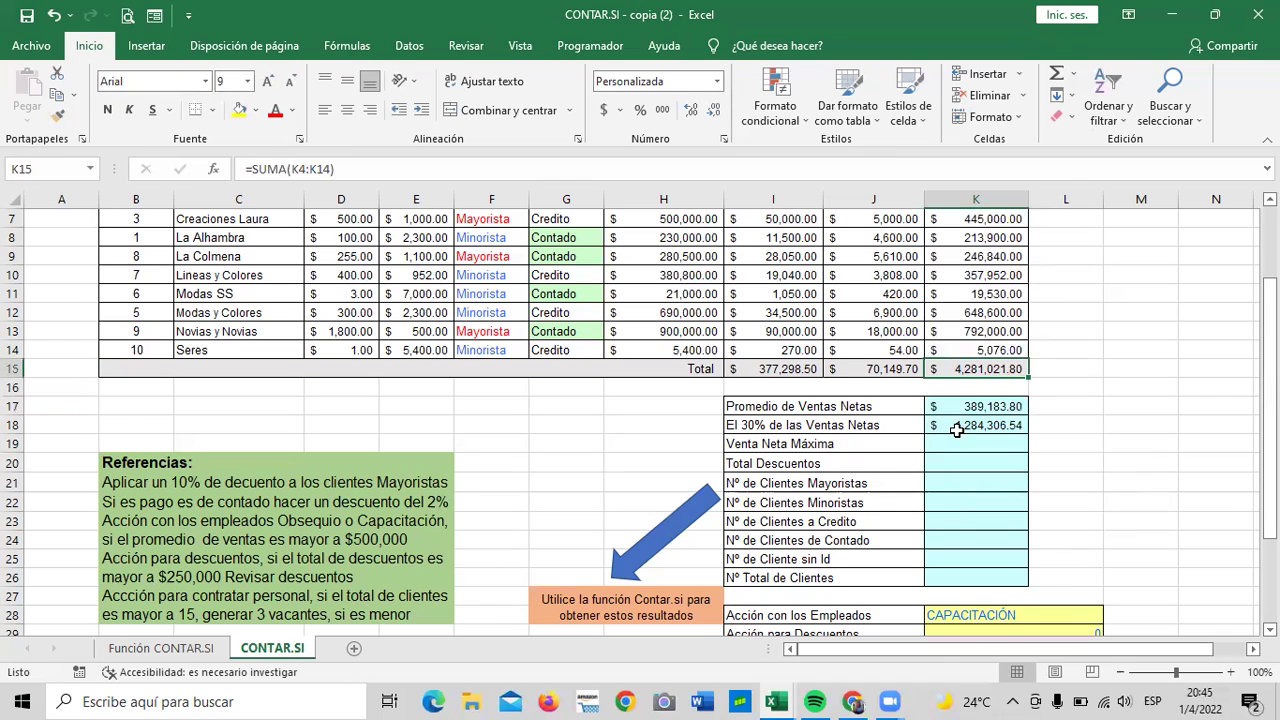
Step: Start and cancel a formula in K19, then review the Valor Neto total
{"action": "left_click", "coordinate": [1141, 472]}
{"action": "left_click", "coordinate": [973, 447]}
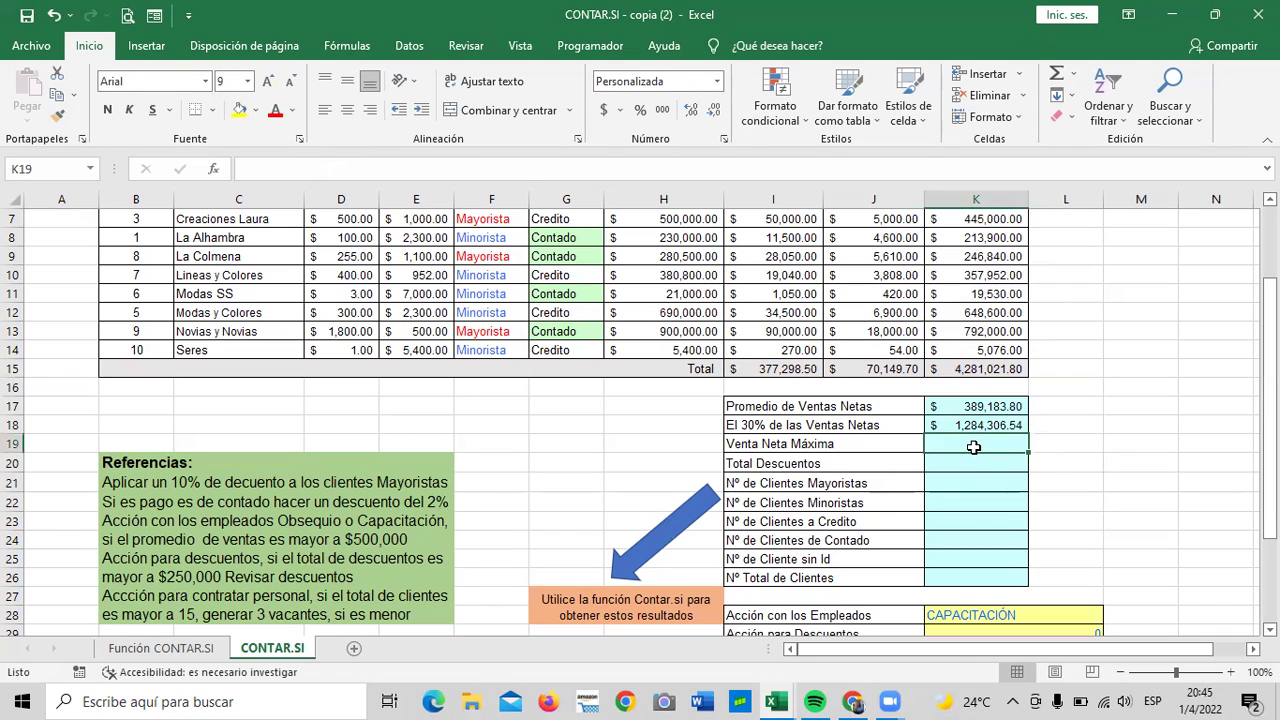
{"action": "type", "text": "=m"}
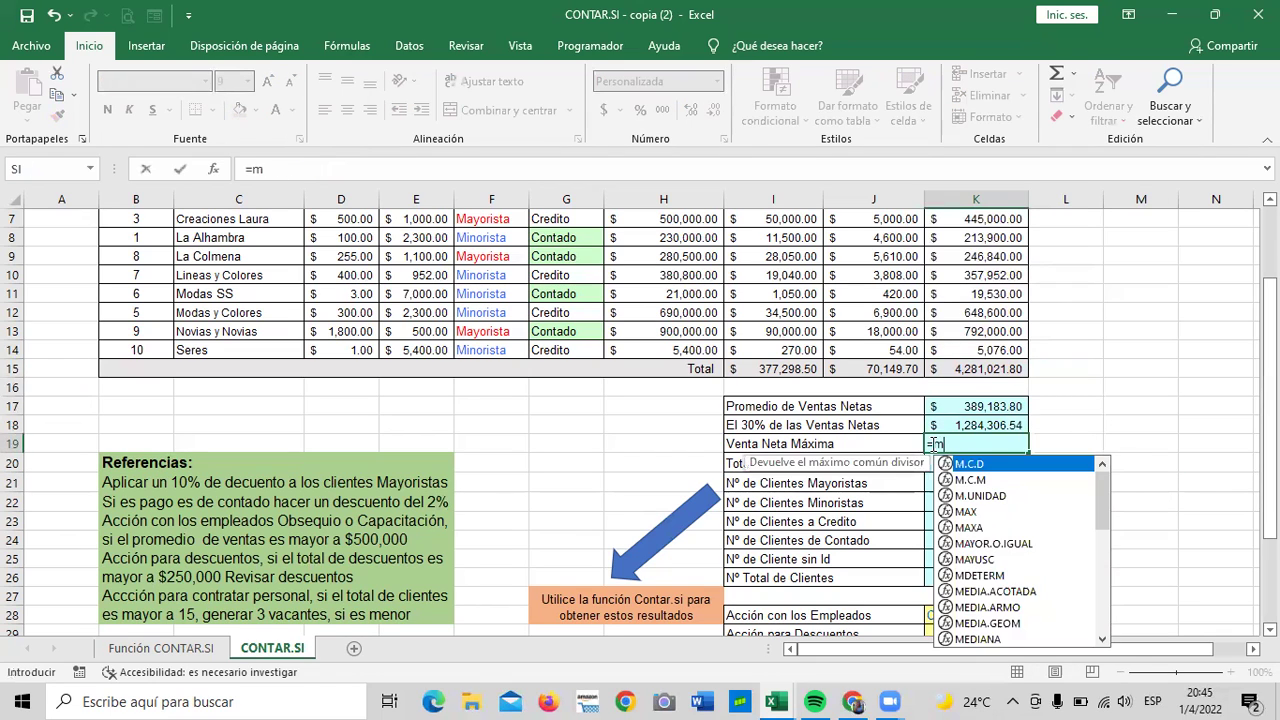
{"action": "key", "text": "Escape"}
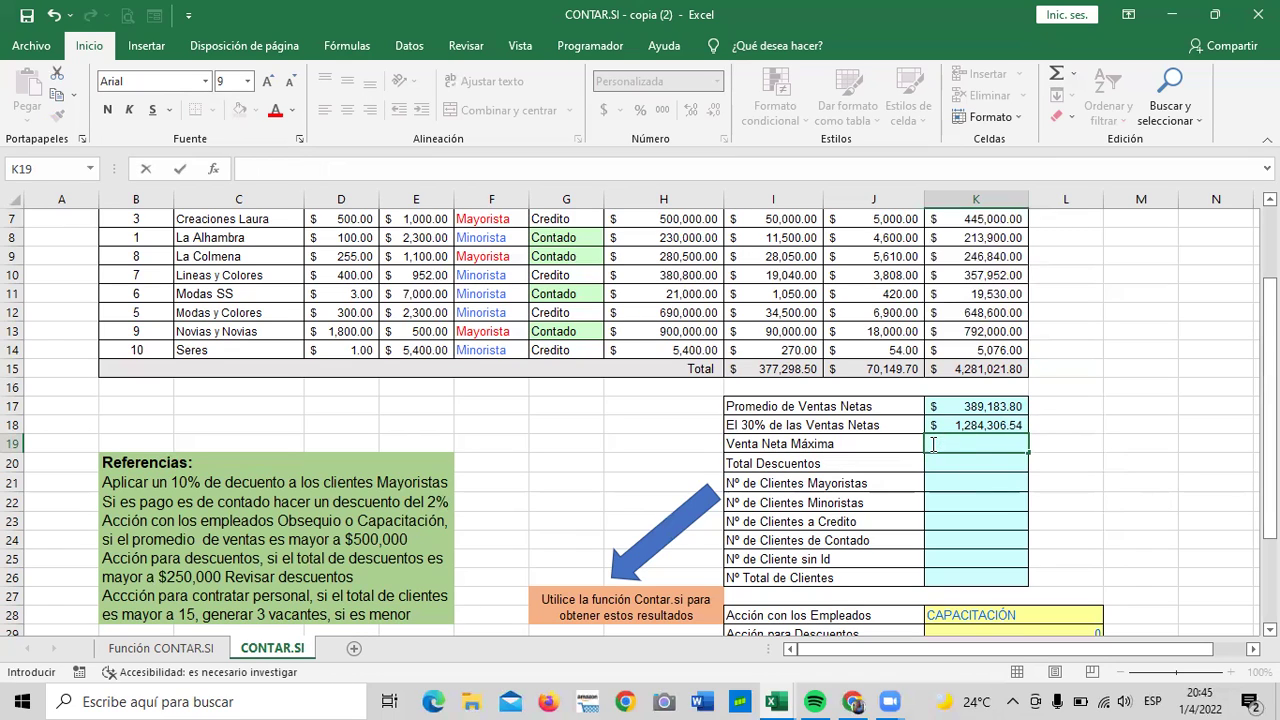
{"action": "left_click", "coordinate": [962, 366]}
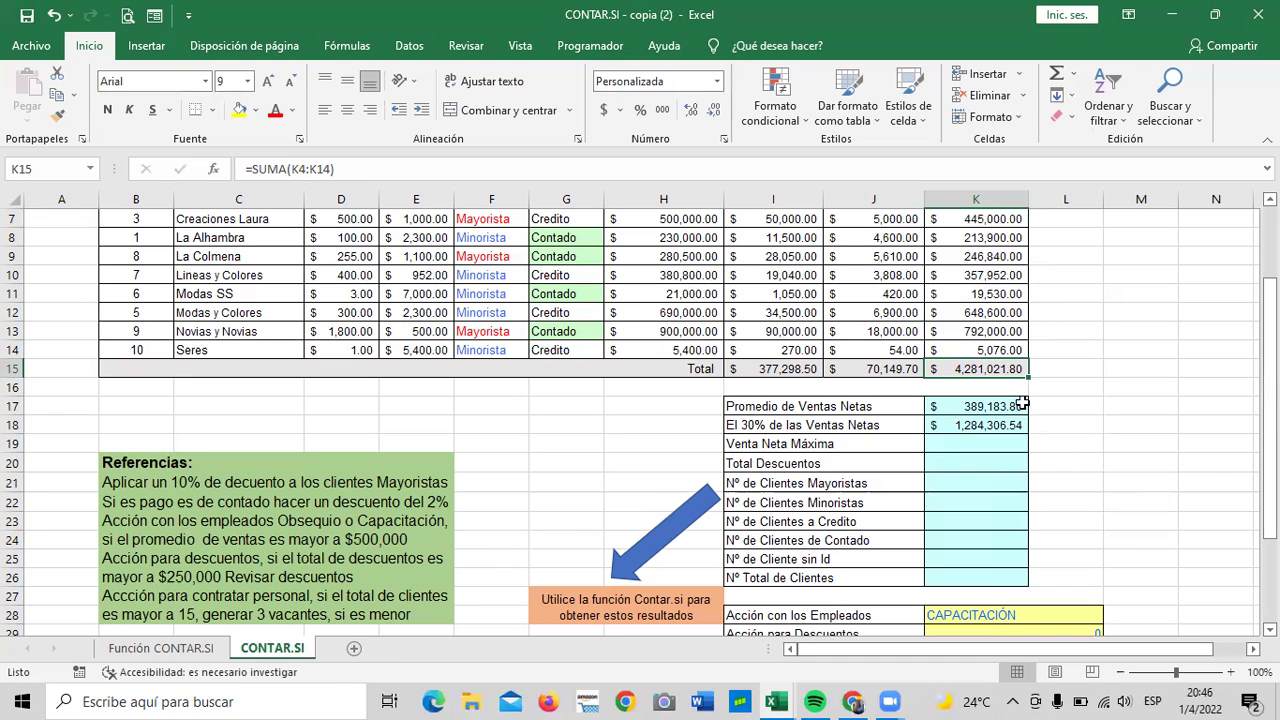
{"action": "left_click", "coordinate": [1072, 499]}
{"action": "left_click", "coordinate": [983, 446]}
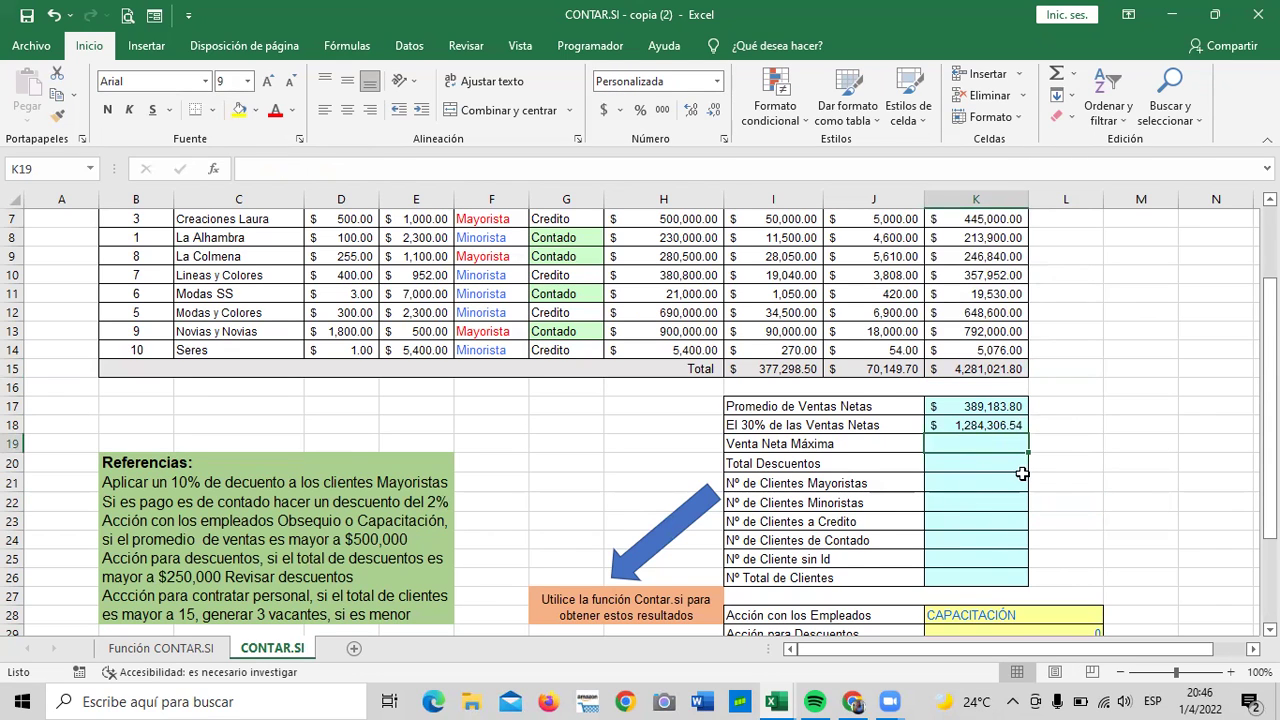
Step: Enter =MAX(K4:K14) in K19, showing 792,000.00 as Venta Neta Máxima
{"action": "scroll", "coordinate": [1000, 462], "scroll_direction": "down", "scroll_amount": 1}
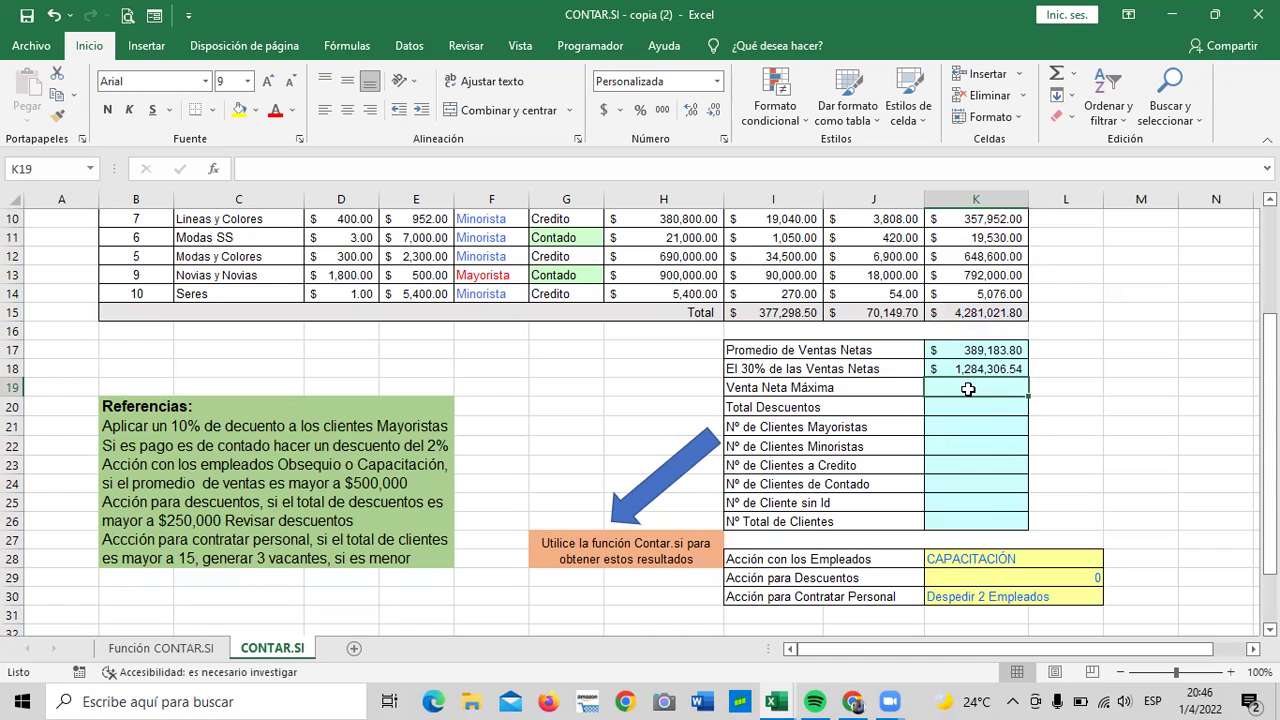
{"action": "type", "text": "=max"}
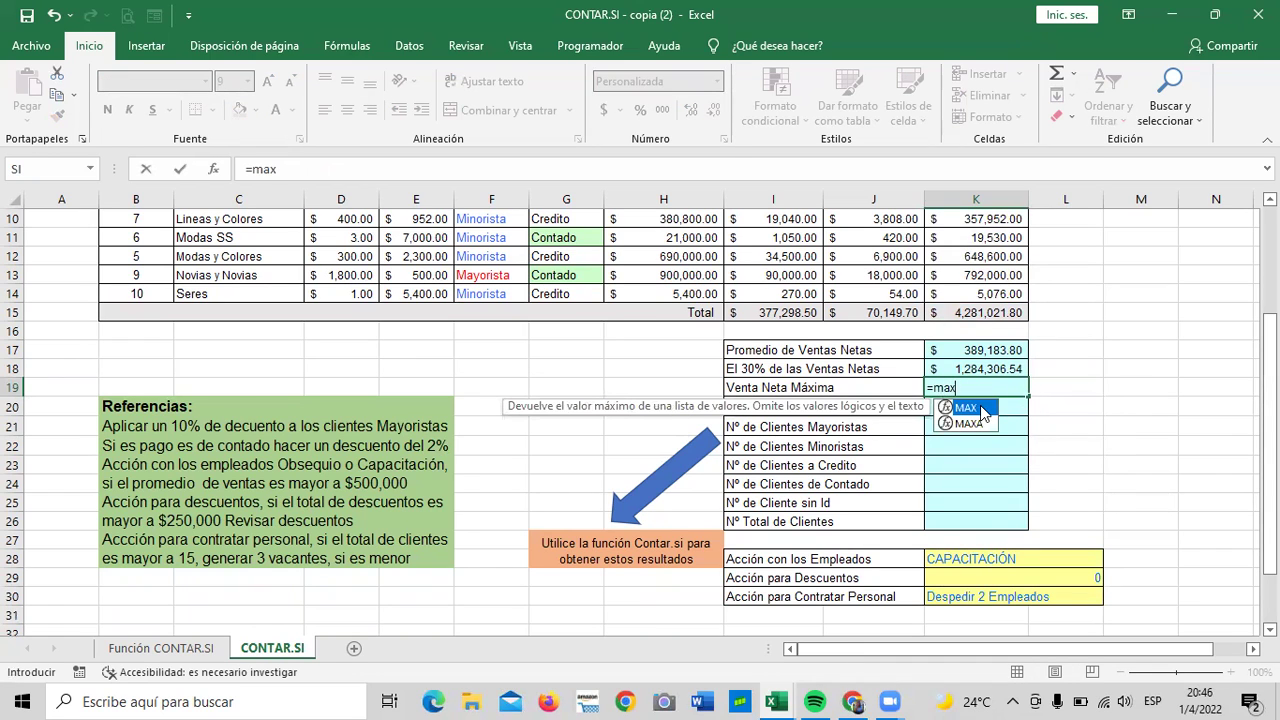
{"action": "double_click", "coordinate": [983, 410]}
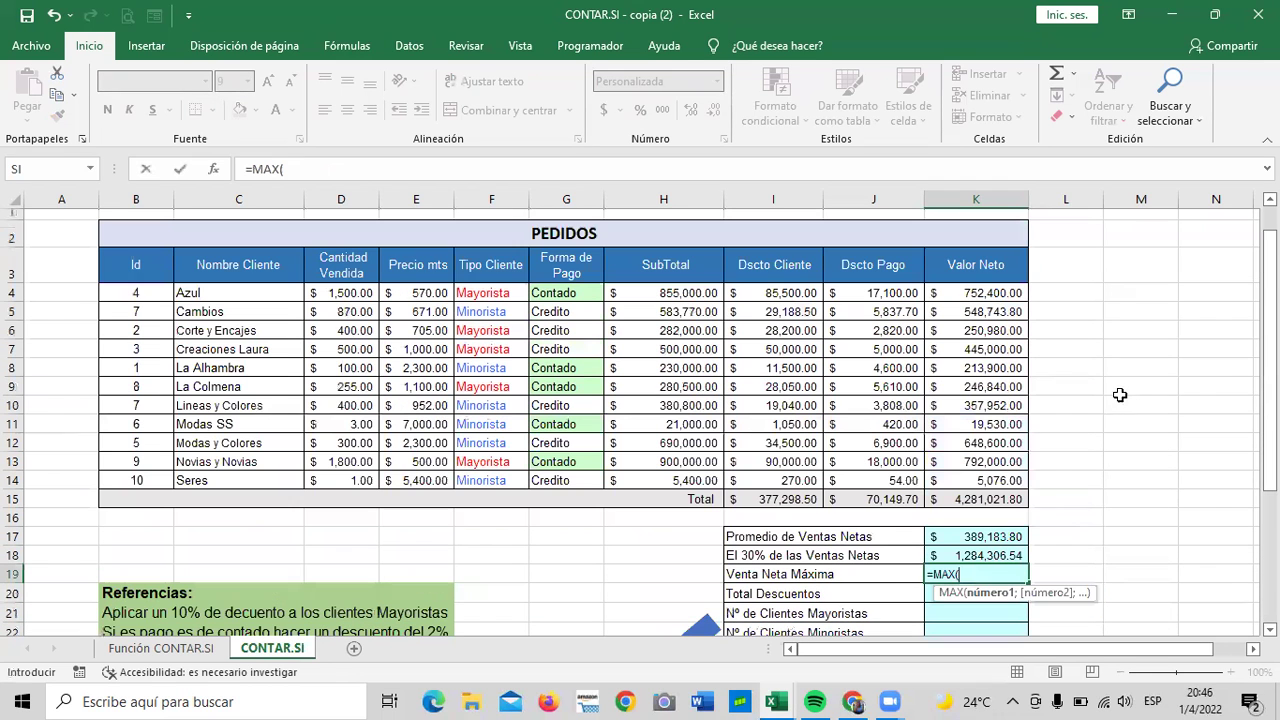
{"action": "scroll", "coordinate": [983, 413], "scroll_direction": "up", "scroll_amount": 3}
{"action": "left_click_drag", "start_coordinate": [986, 292], "coordinate": [974, 474]}
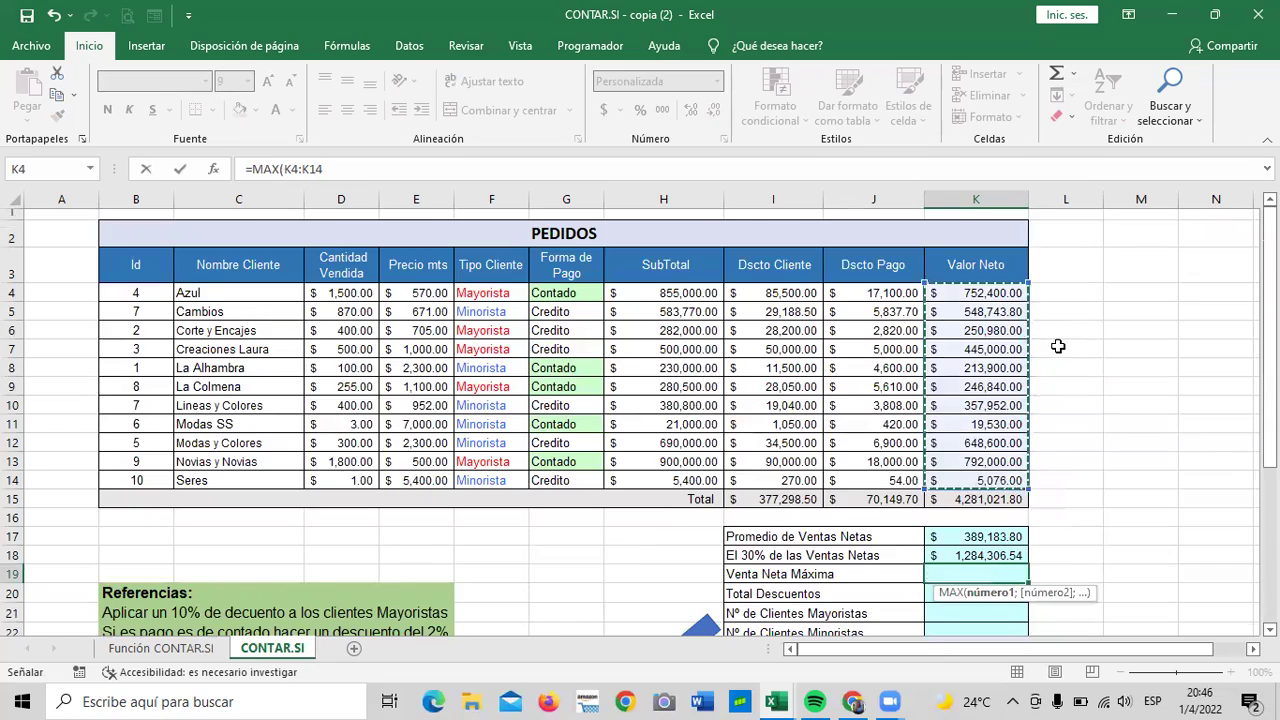
{"action": "scroll", "coordinate": [1058, 342], "scroll_direction": "down", "scroll_amount": 2}
{"action": "scroll", "coordinate": [1076, 434], "scroll_direction": "up", "scroll_amount": 1}
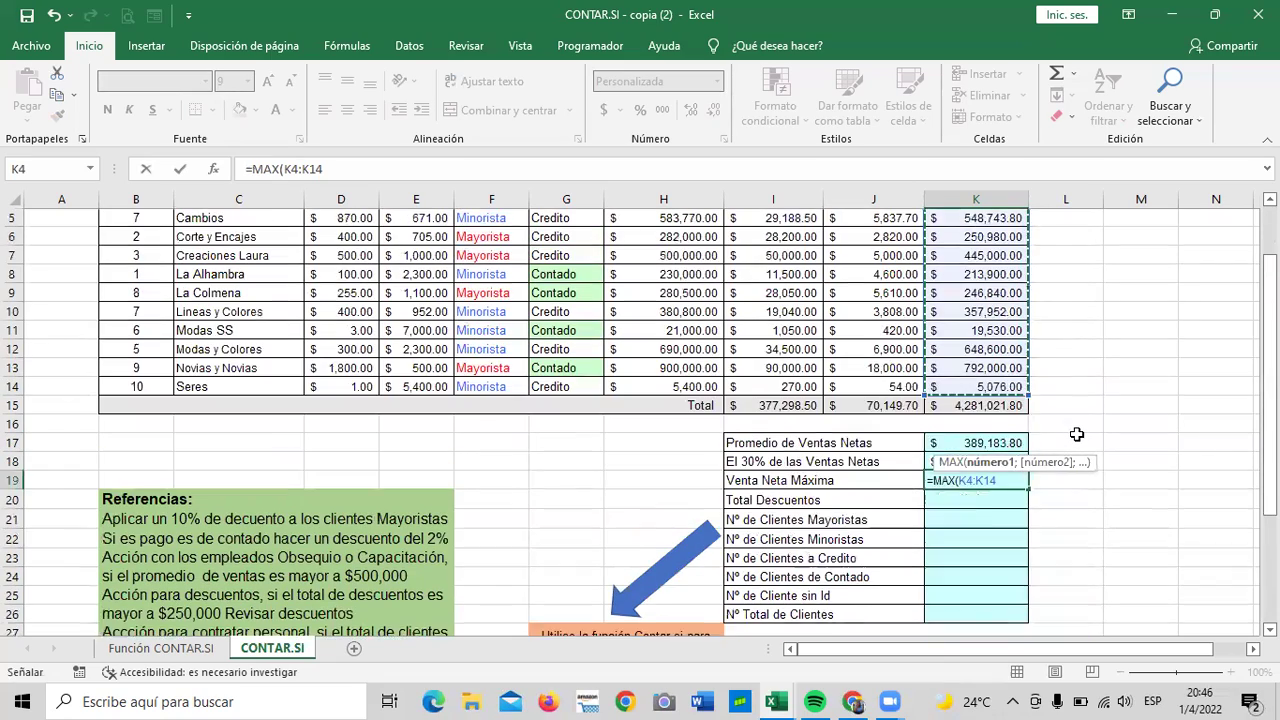
{"action": "scroll", "coordinate": [1075, 400], "scroll_direction": "up", "scroll_amount": 1}
{"action": "scroll", "coordinate": [1074, 428], "scroll_direction": "down", "scroll_amount": 1}
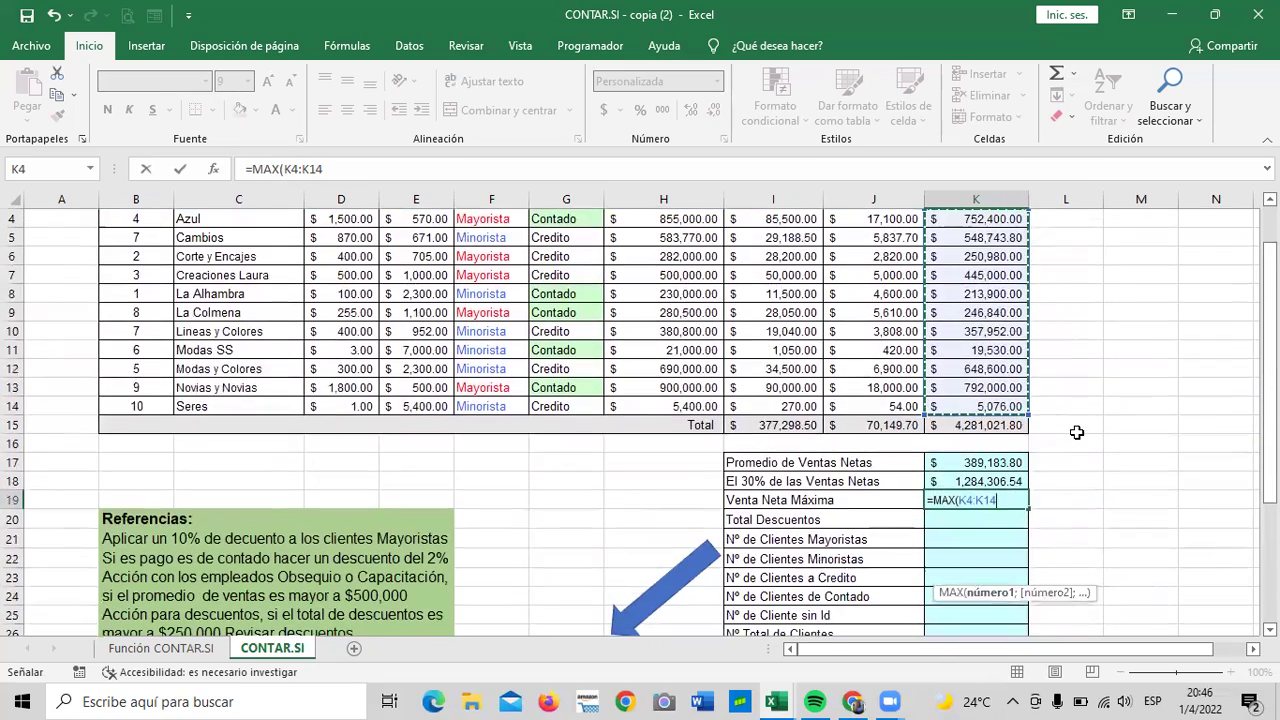
{"action": "type", "text": ")"}
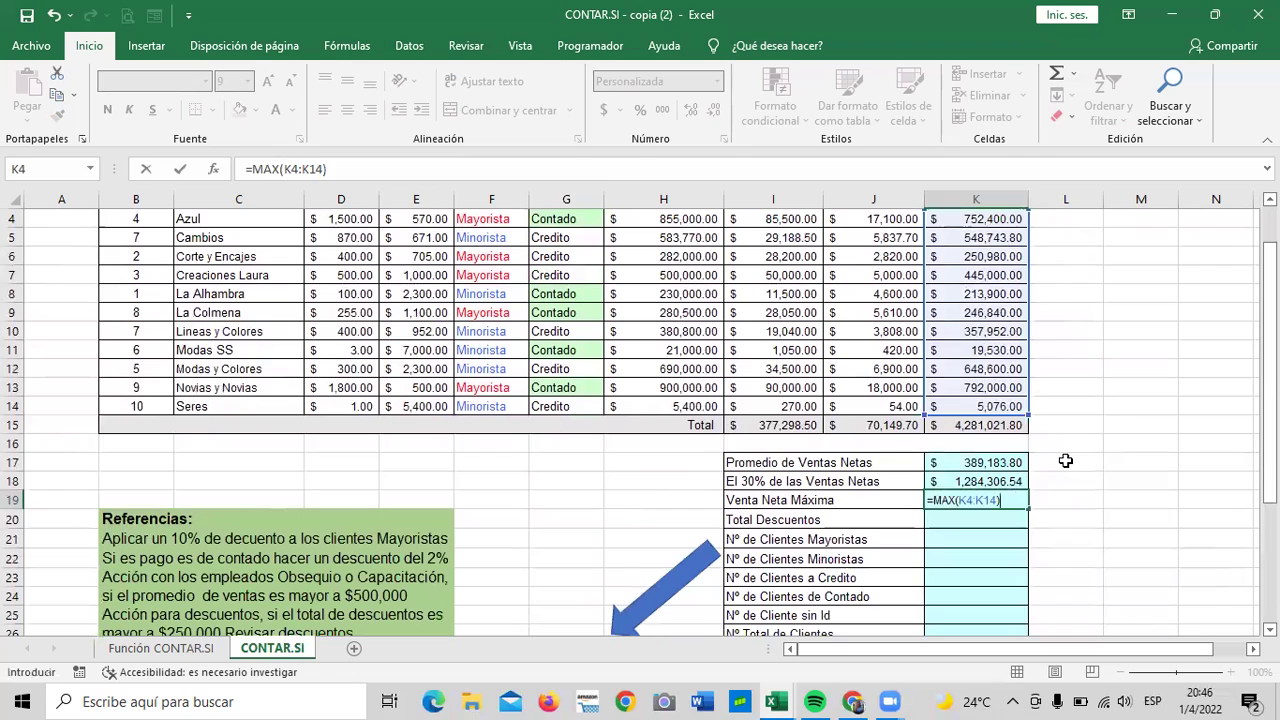
{"action": "key", "text": "Return"}
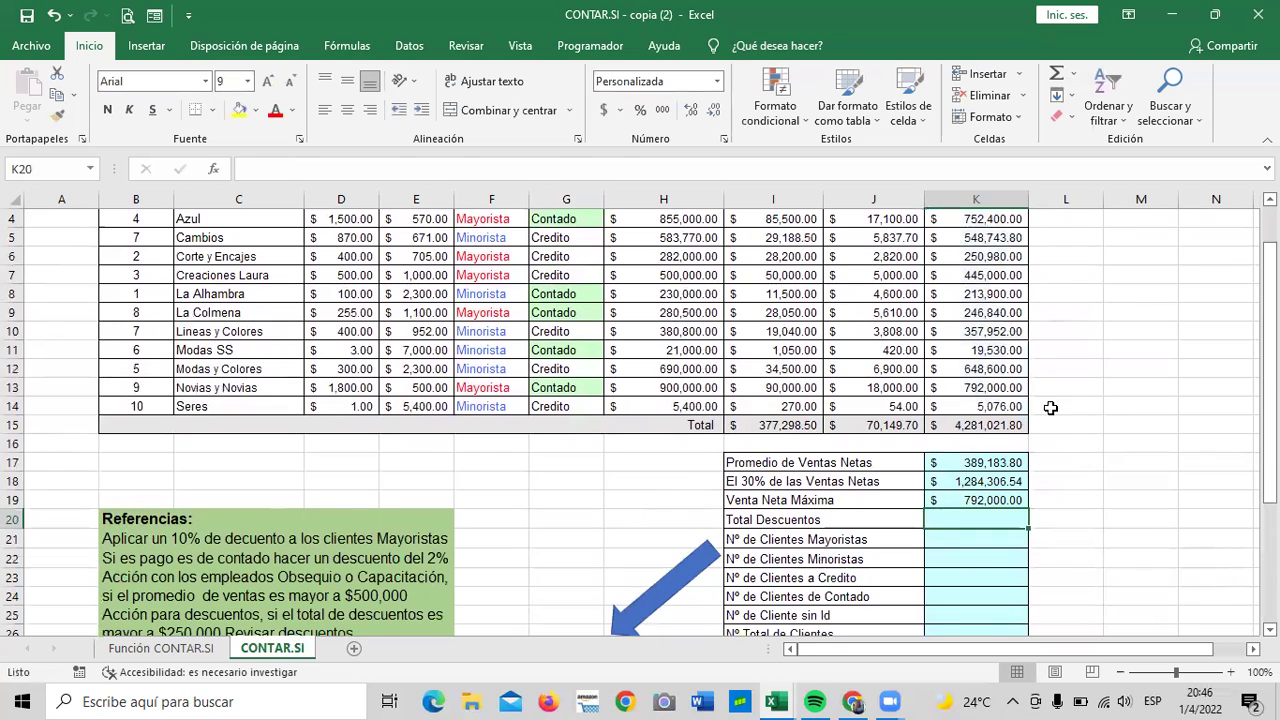
{"action": "left_click", "coordinate": [970, 387]}
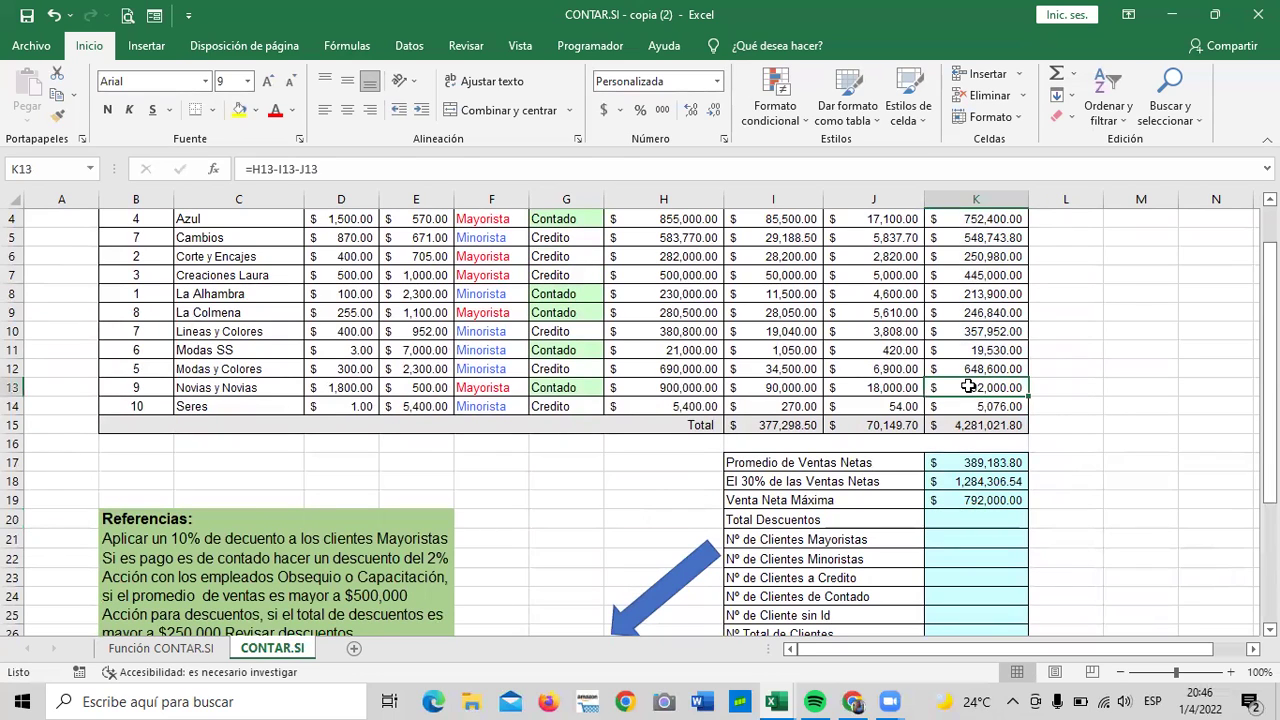
{"action": "scroll", "coordinate": [968, 387], "scroll_direction": "down", "scroll_amount": 2}
{"action": "scroll", "coordinate": [968, 390], "scroll_direction": "up", "scroll_amount": 1}
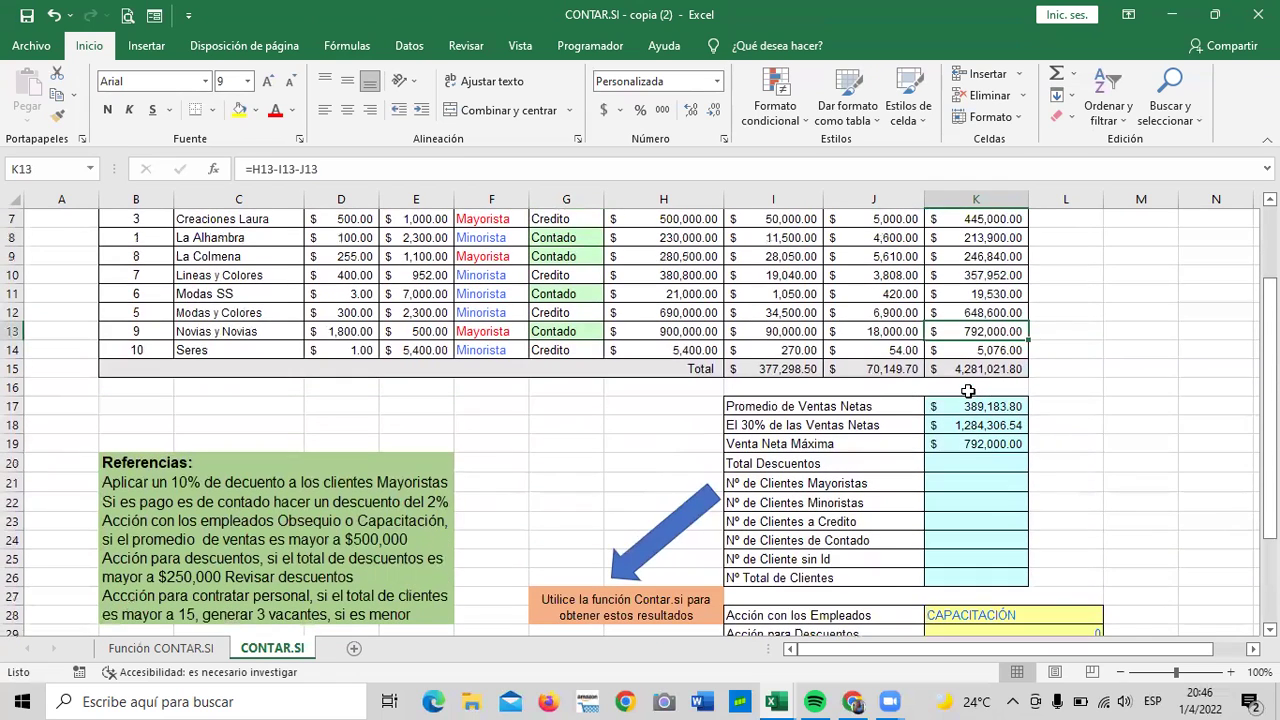
{"action": "scroll", "coordinate": [1030, 362], "scroll_direction": "down", "scroll_amount": 1}
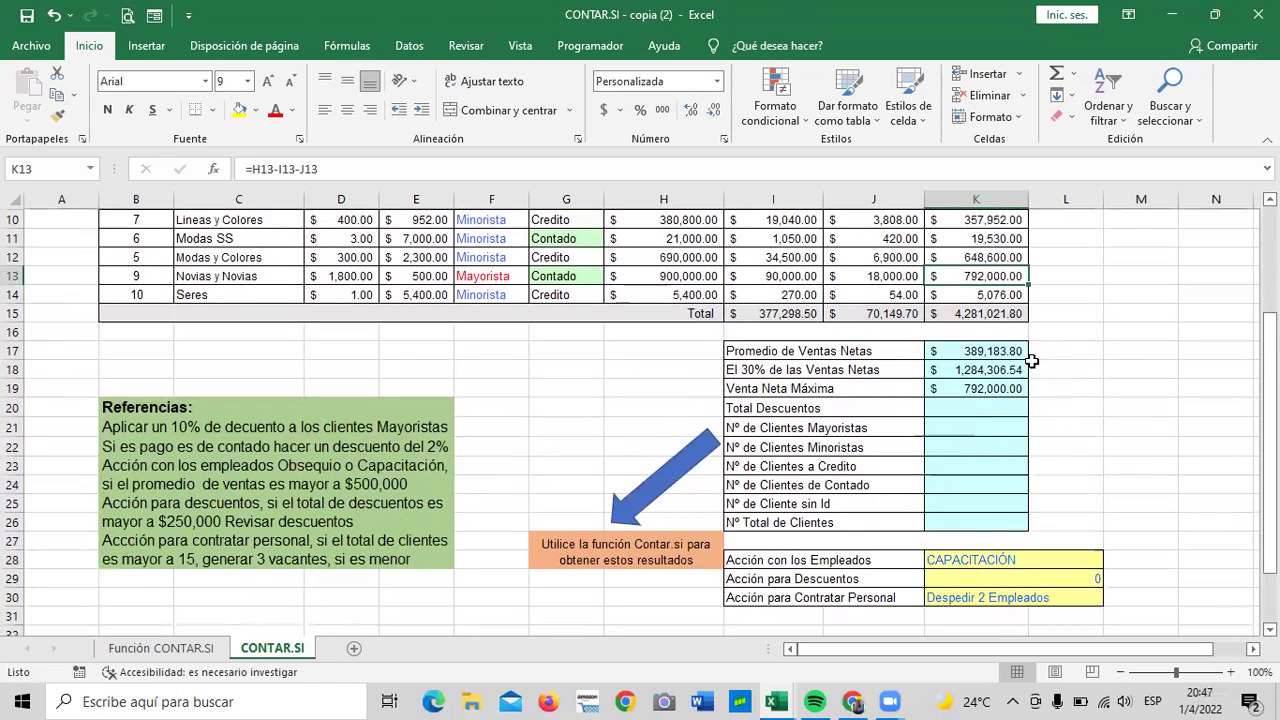
Step: Enter =I15+J15 in K20 so Total Descuentos shows 447,448.20
{"action": "left_click", "coordinate": [964, 406]}
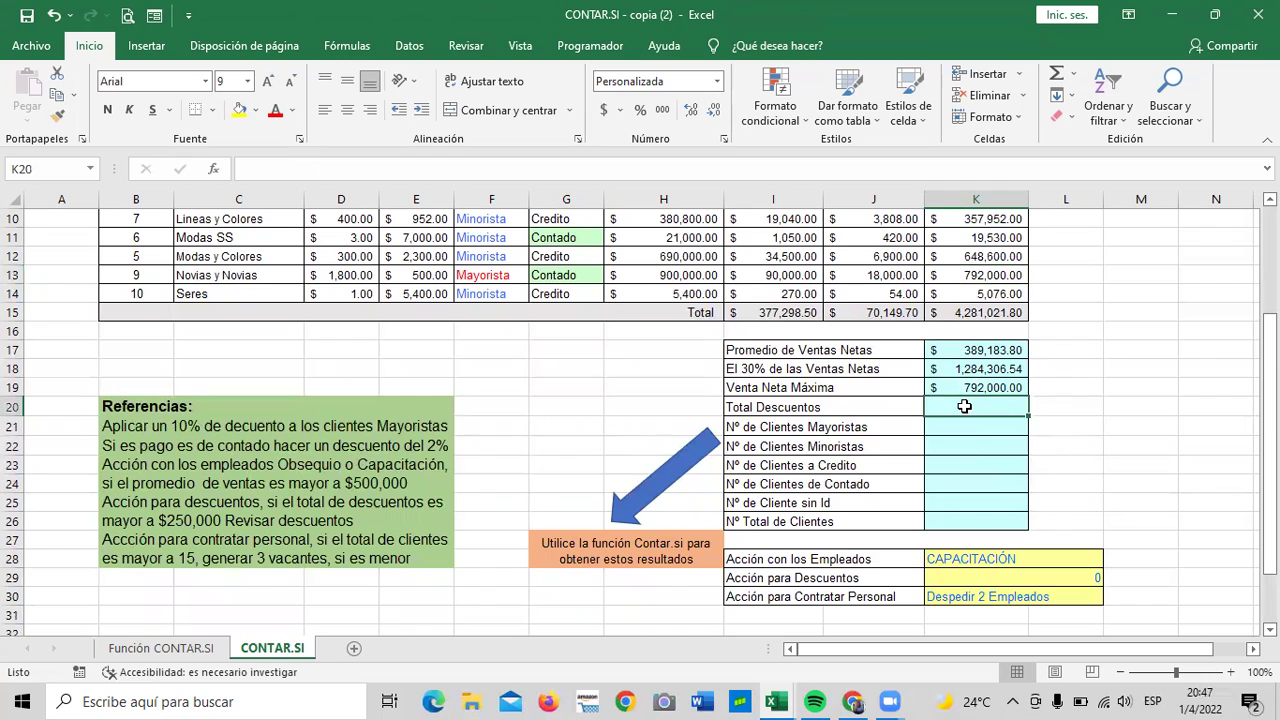
{"action": "type", "text": "="}
{"action": "scroll", "coordinate": [965, 406], "scroll_direction": "up", "scroll_amount": 1}
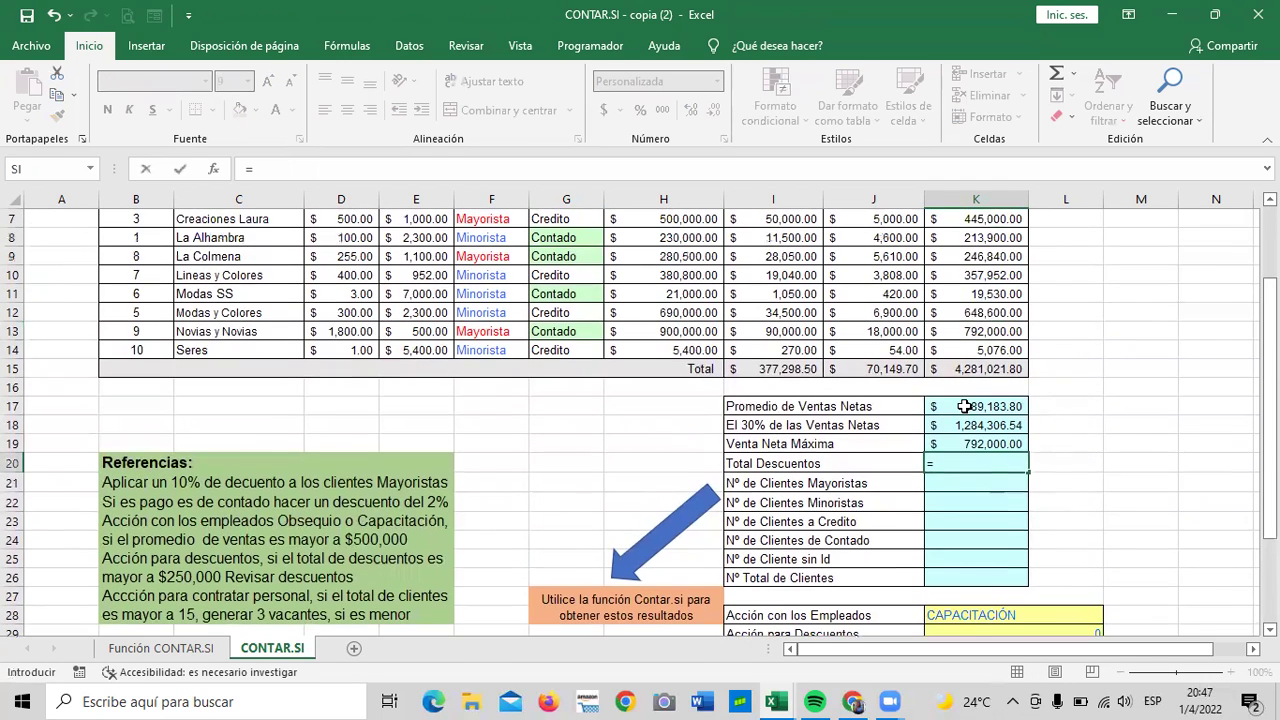
{"action": "scroll", "coordinate": [950, 423], "scroll_direction": "up", "scroll_amount": 2}
{"action": "scroll", "coordinate": [934, 305], "scroll_direction": "down", "scroll_amount": 3}
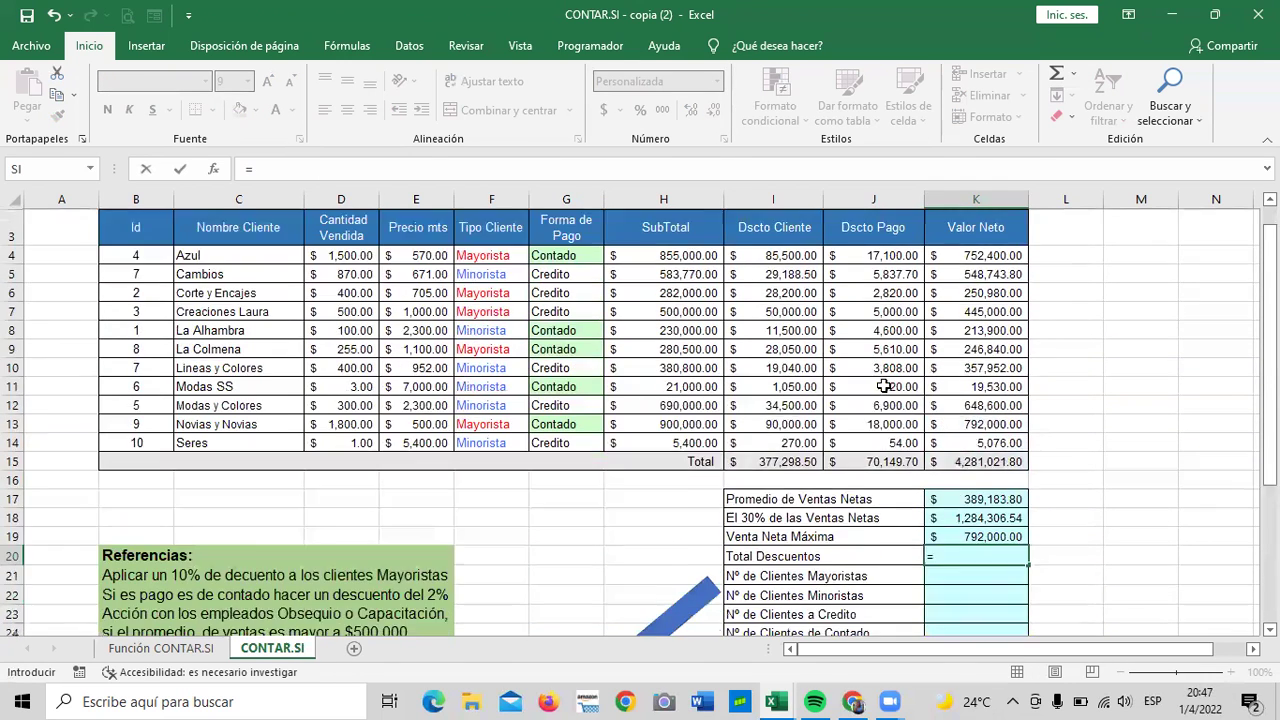
{"action": "scroll", "coordinate": [782, 425], "scroll_direction": "up", "scroll_amount": 2}
{"action": "scroll", "coordinate": [782, 425], "scroll_direction": "up", "scroll_amount": 1}
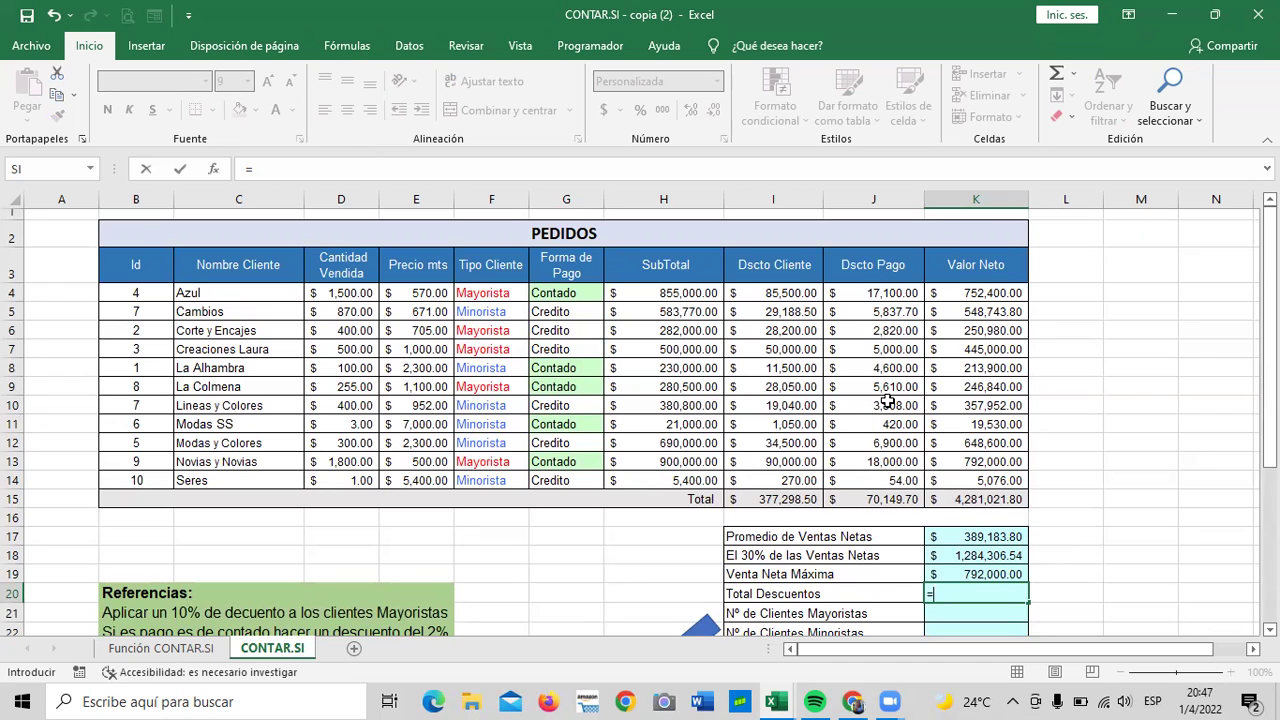
{"action": "scroll", "coordinate": [888, 402], "scroll_direction": "down", "scroll_amount": 4}
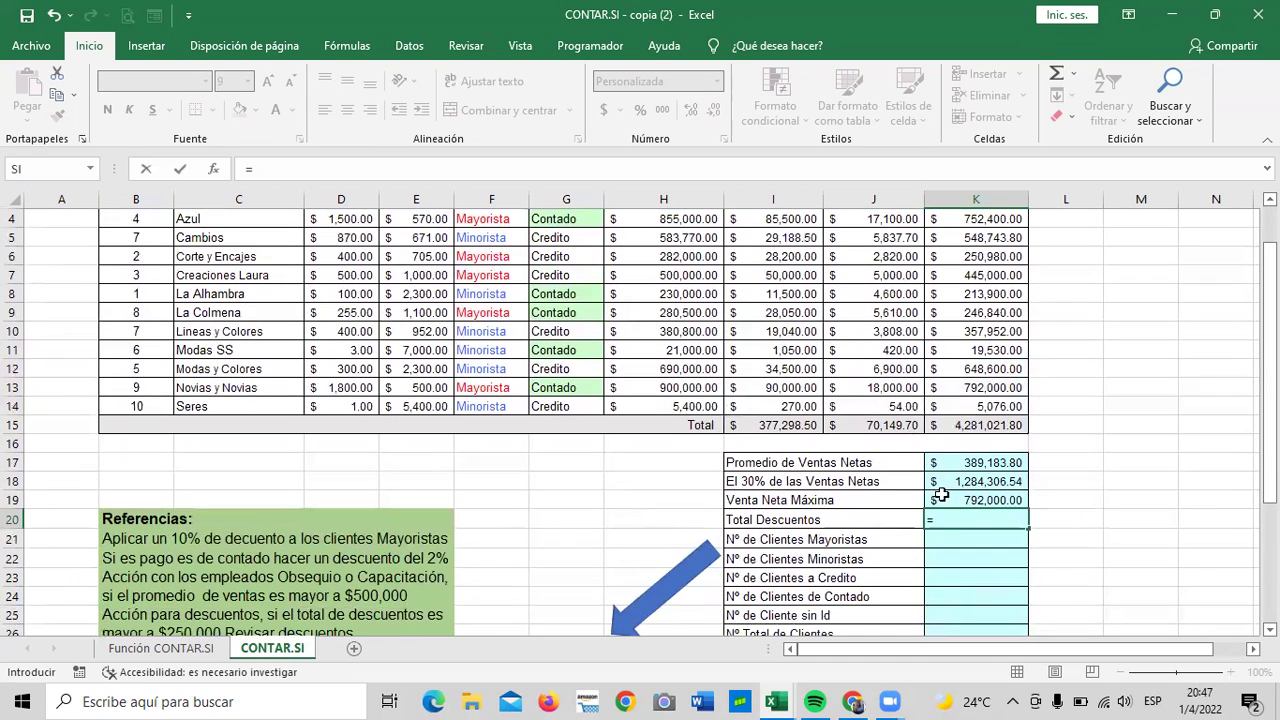
{"action": "left_click", "coordinate": [791, 424]}
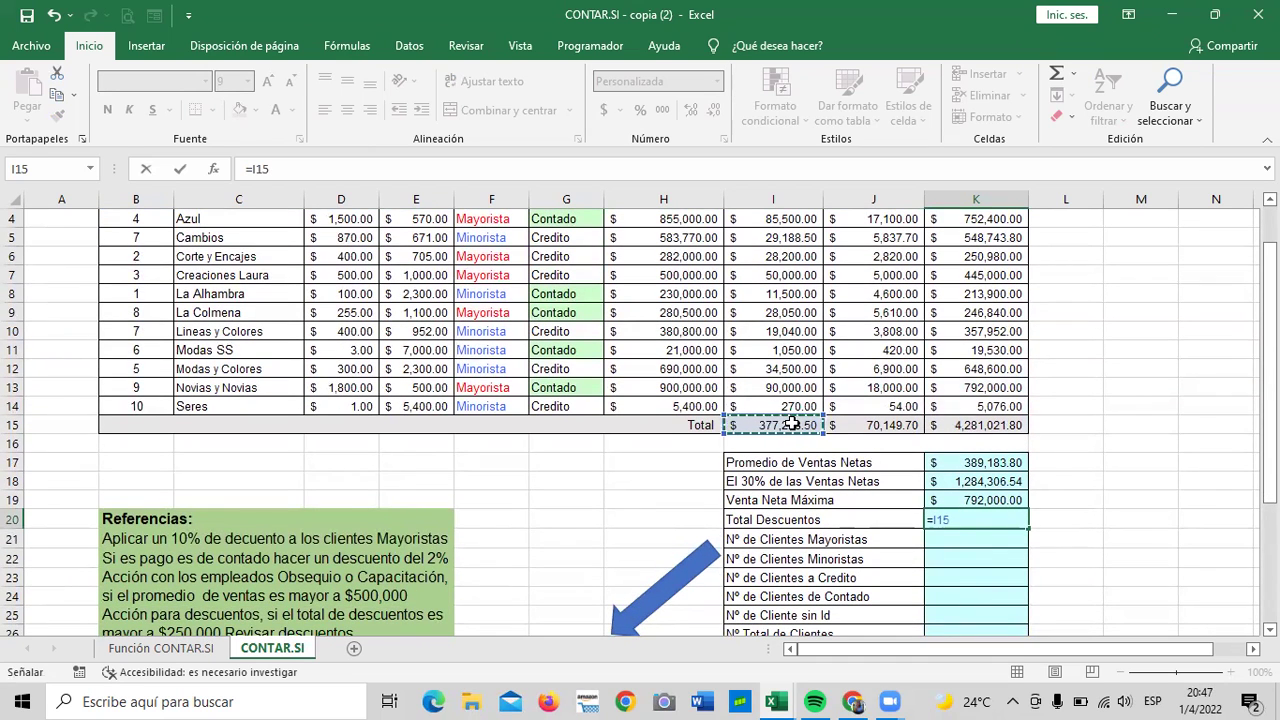
{"action": "type", "text": "+"}
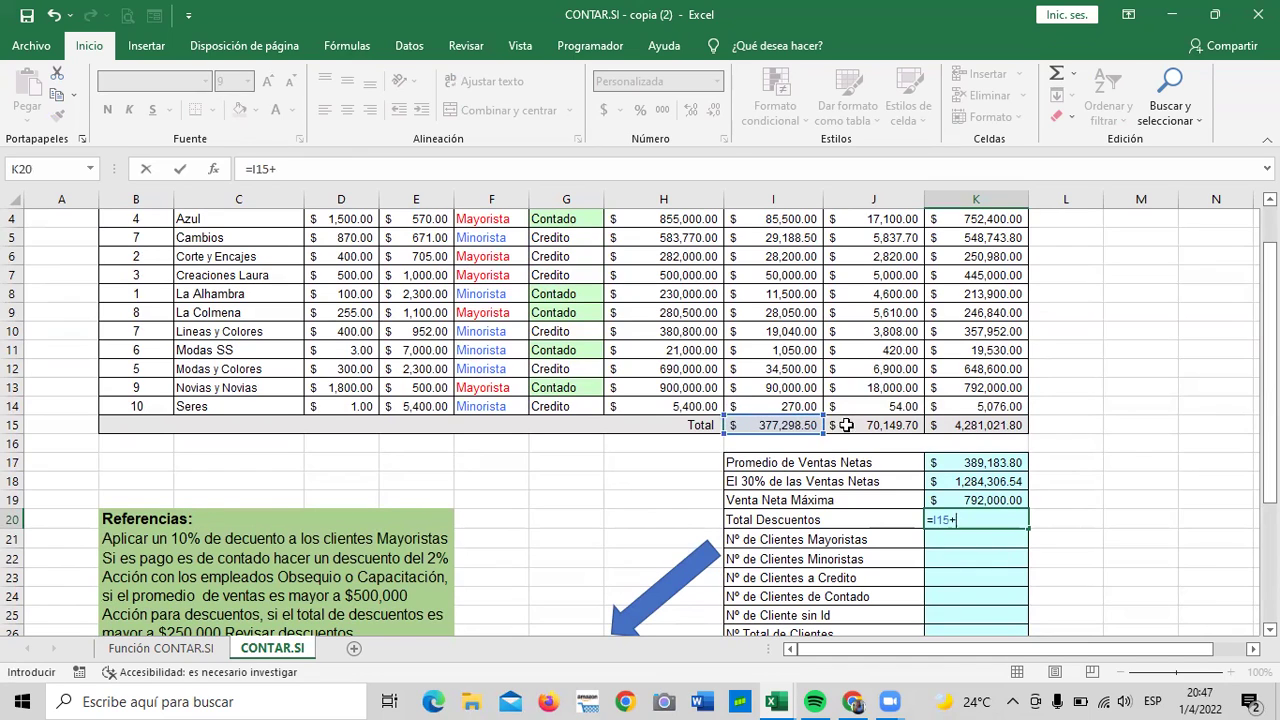
{"action": "left_click", "coordinate": [862, 425]}
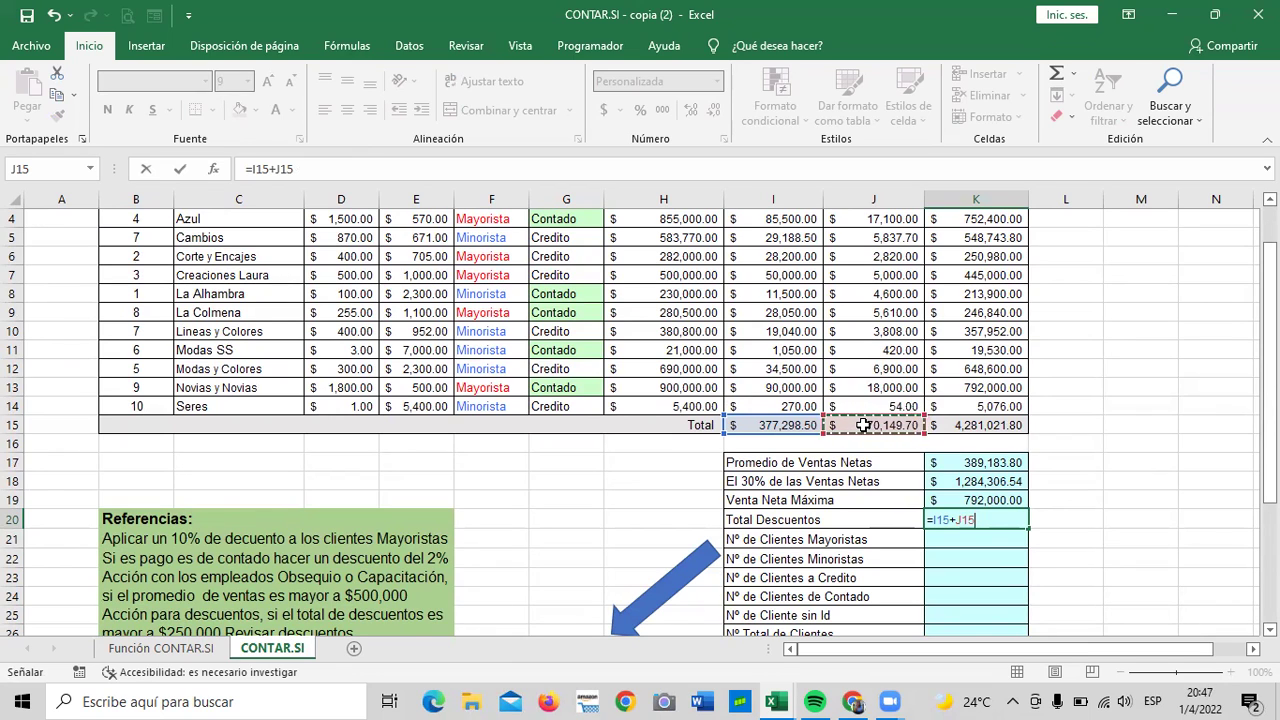
{"action": "key", "text": "Return"}
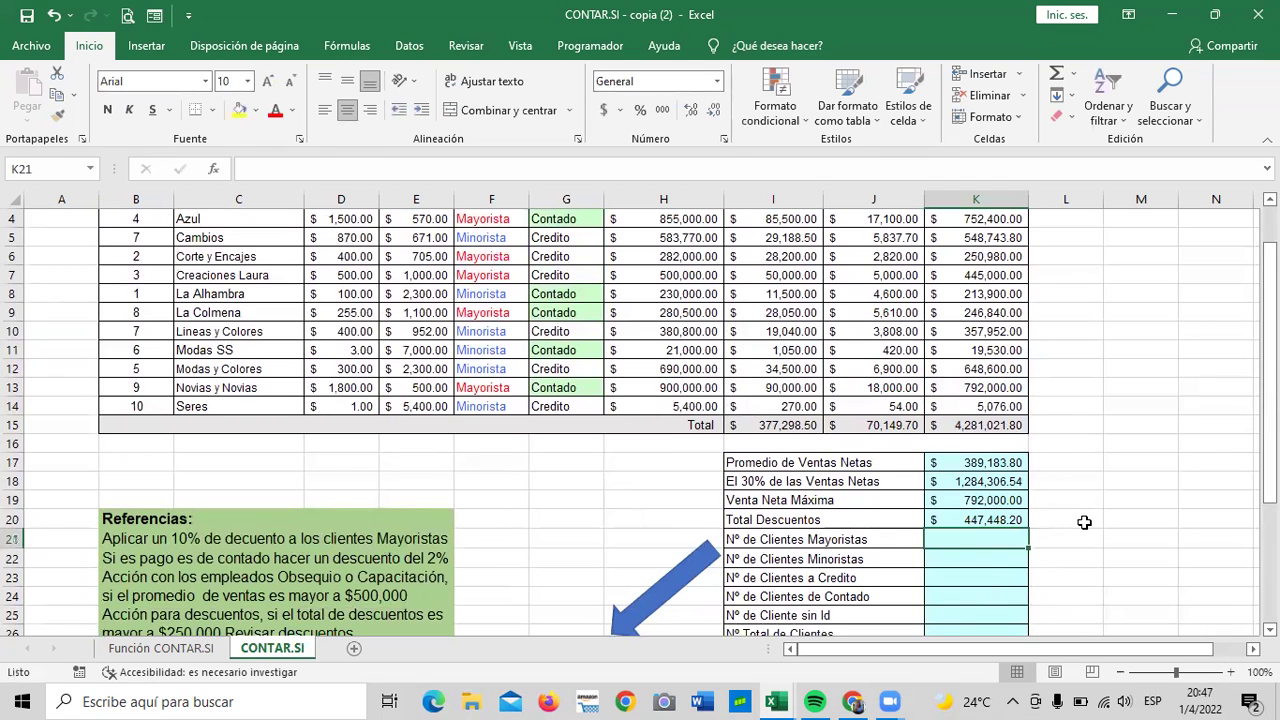
{"action": "scroll", "coordinate": [1084, 522], "scroll_direction": "down", "scroll_amount": 1}
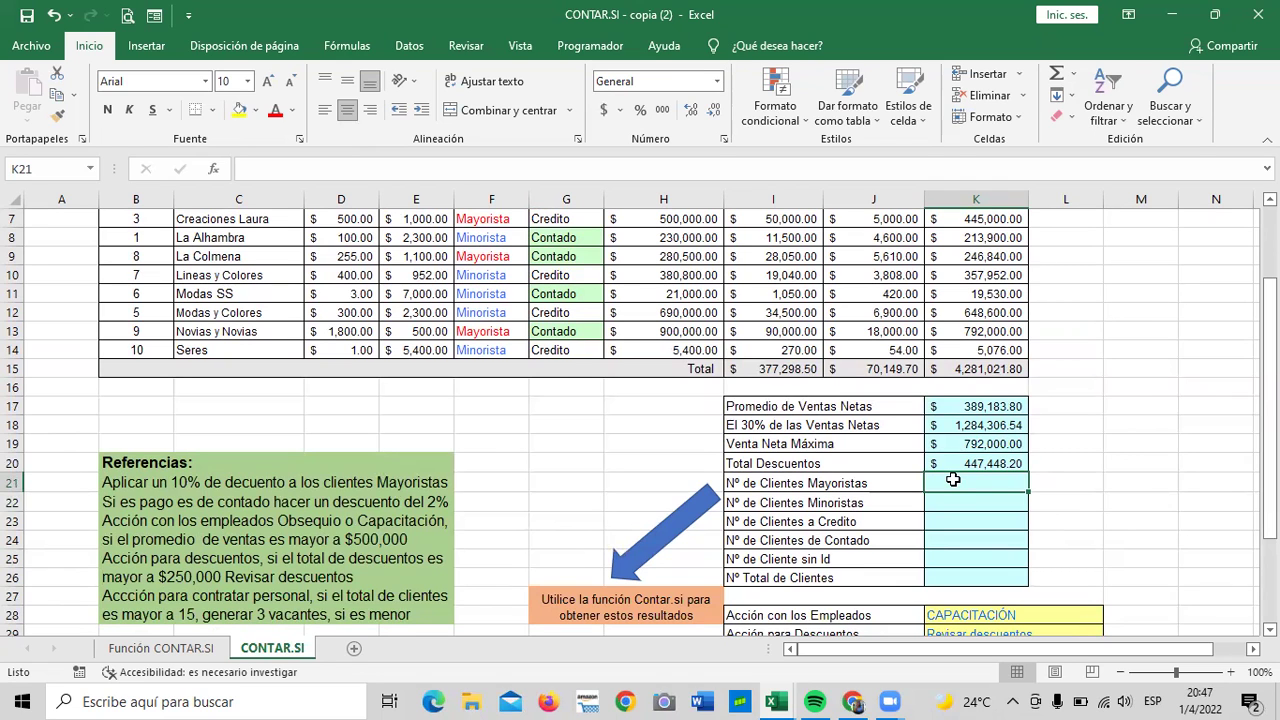
{"action": "scroll", "coordinate": [860, 527], "scroll_direction": "down", "scroll_amount": 1}
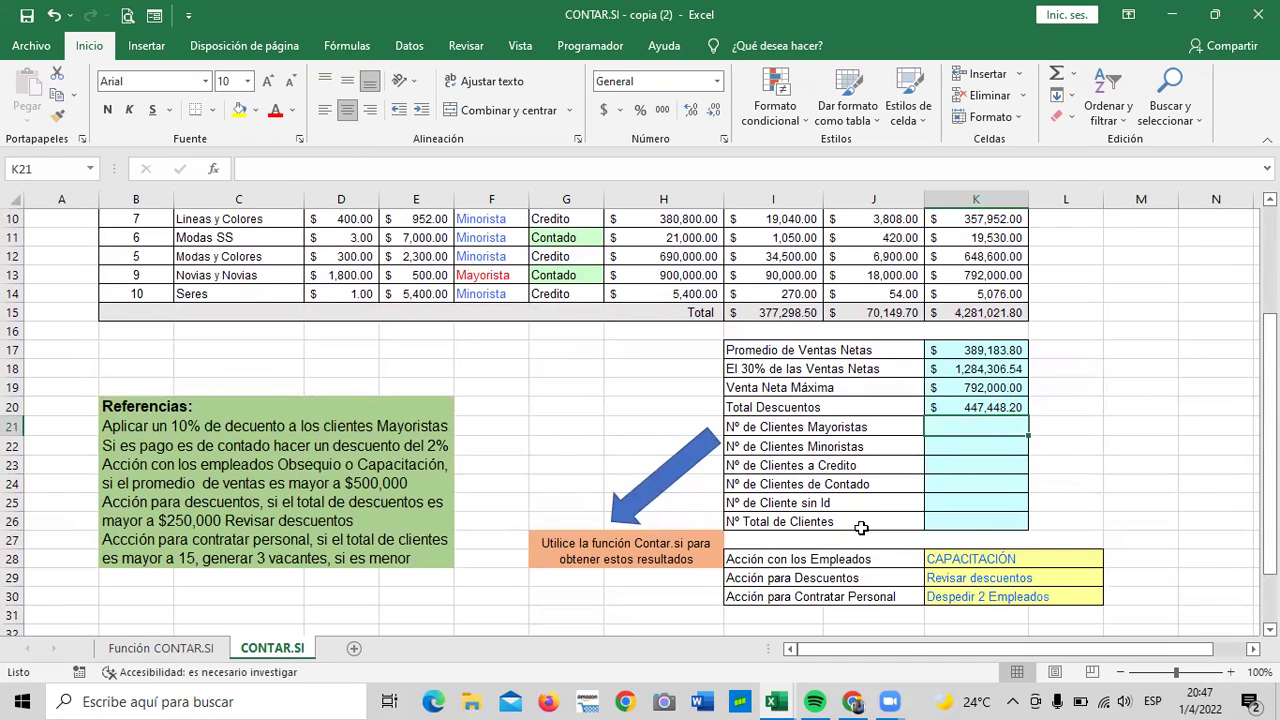
{"action": "scroll", "coordinate": [880, 520], "scroll_direction": "down", "scroll_amount": 2}
{"action": "scroll", "coordinate": [905, 500], "scroll_direction": "up", "scroll_amount": 1}
Step: Start a CONTAR.SI formula in K21 over the Tipo Cliente range F4:F14
{"action": "scroll", "coordinate": [990, 495], "scroll_direction": "up", "scroll_amount": 2}
{"action": "left_click", "coordinate": [1120, 502]}
{"action": "left_click", "coordinate": [981, 482]}
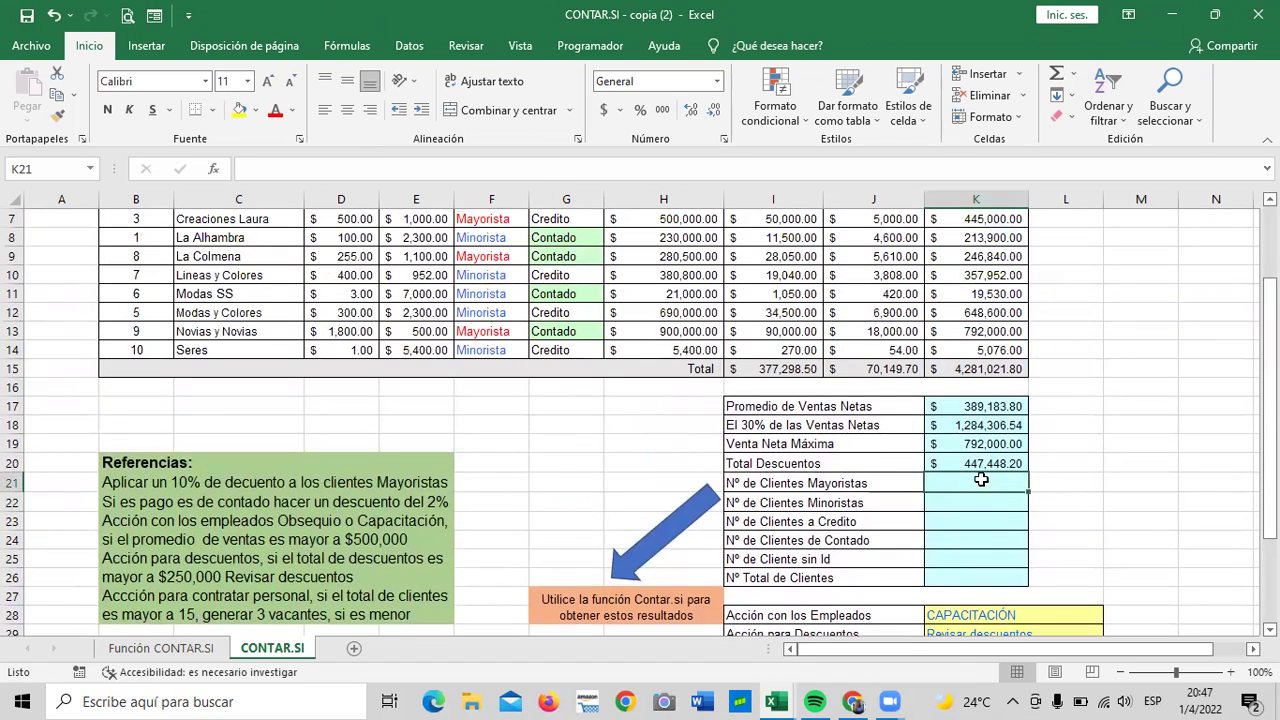
{"action": "type", "text": "="}
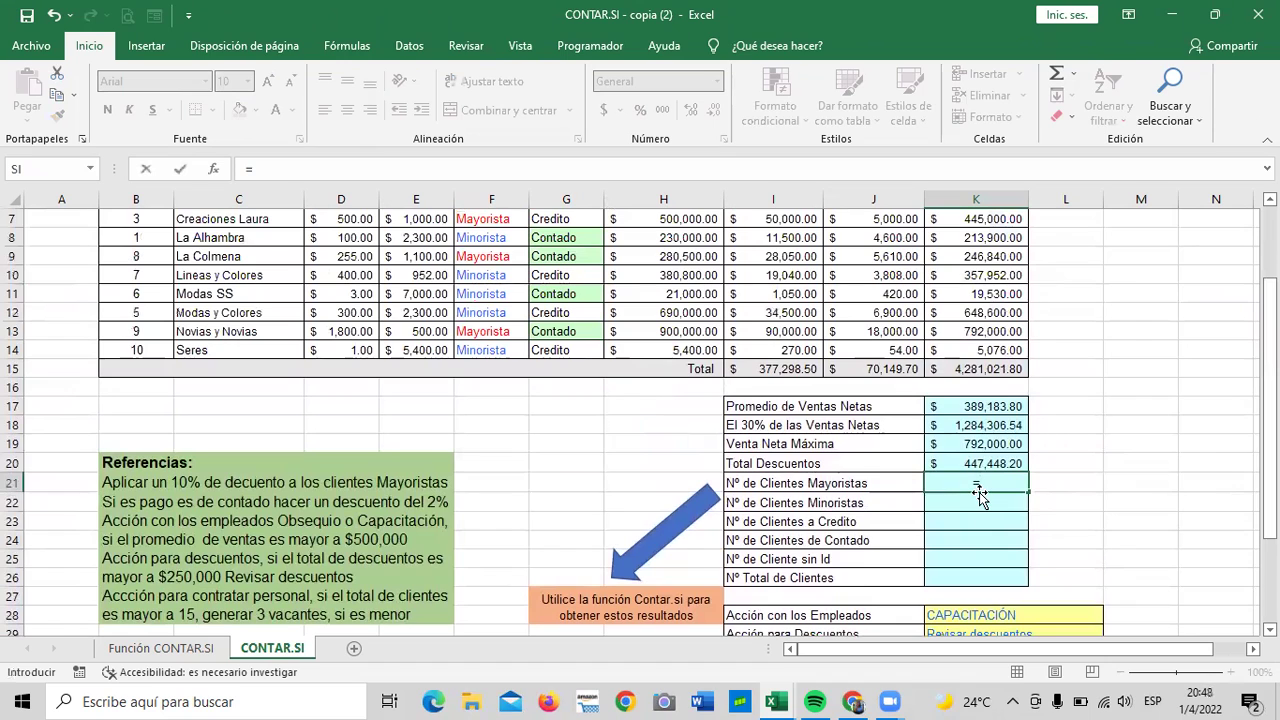
{"action": "type", "text": "c"}
{"action": "type", "text": "ontar"}
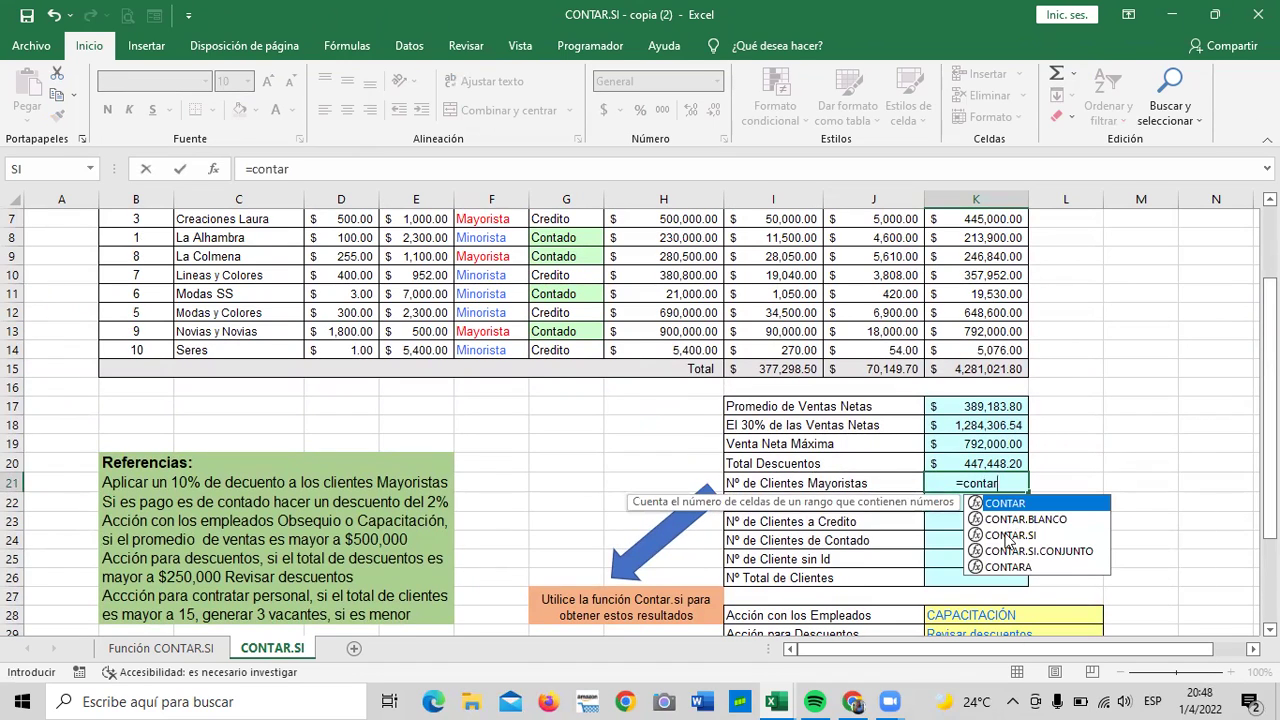
{"action": "double_click", "coordinate": [1006, 536]}
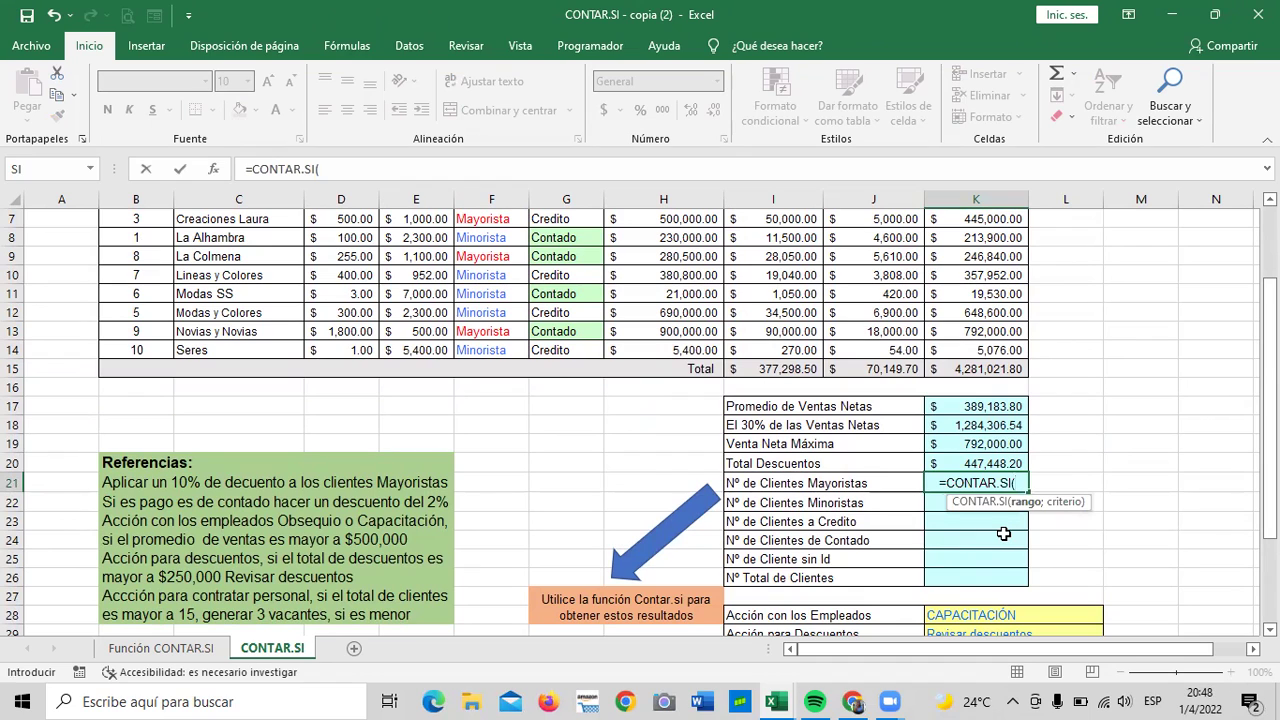
{"action": "scroll", "coordinate": [866, 539], "scroll_direction": "up", "scroll_amount": 1}
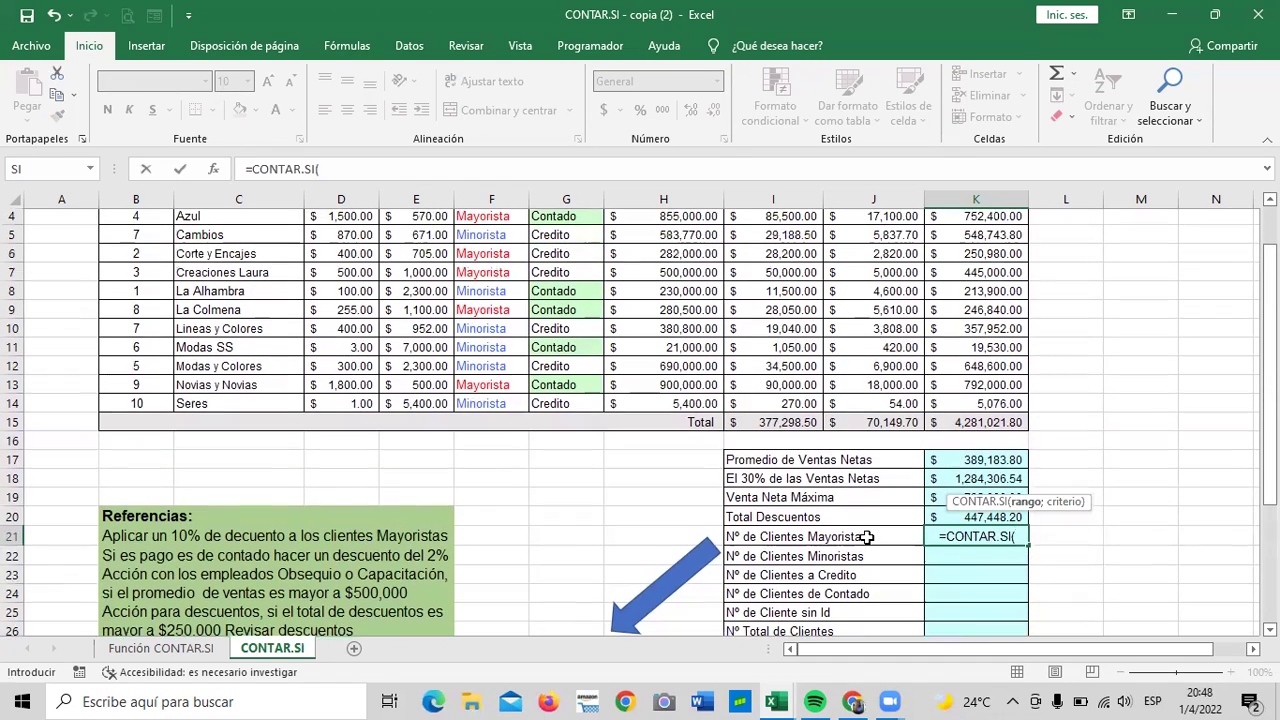
{"action": "scroll", "coordinate": [866, 539], "scroll_direction": "down", "scroll_amount": 1}
{"action": "scroll", "coordinate": [866, 539], "scroll_direction": "up", "scroll_amount": 2}
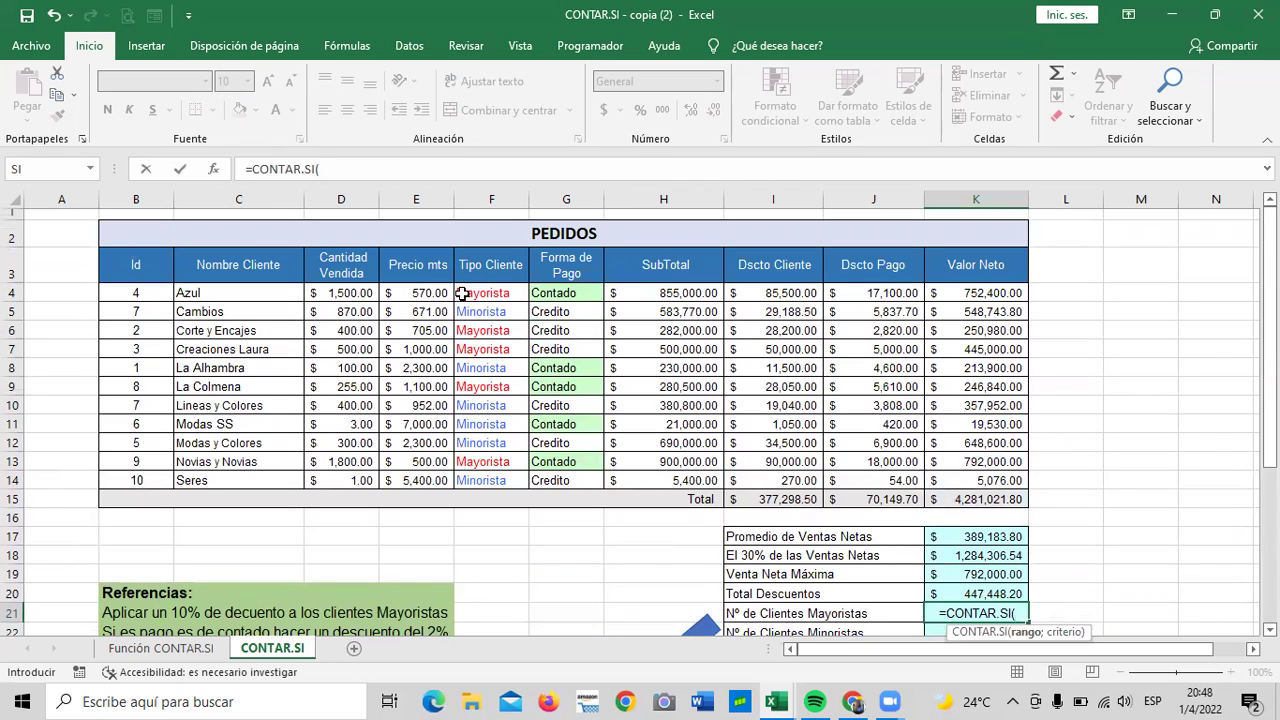
{"action": "left_click_drag", "start_coordinate": [468, 292], "coordinate": [490, 481]}
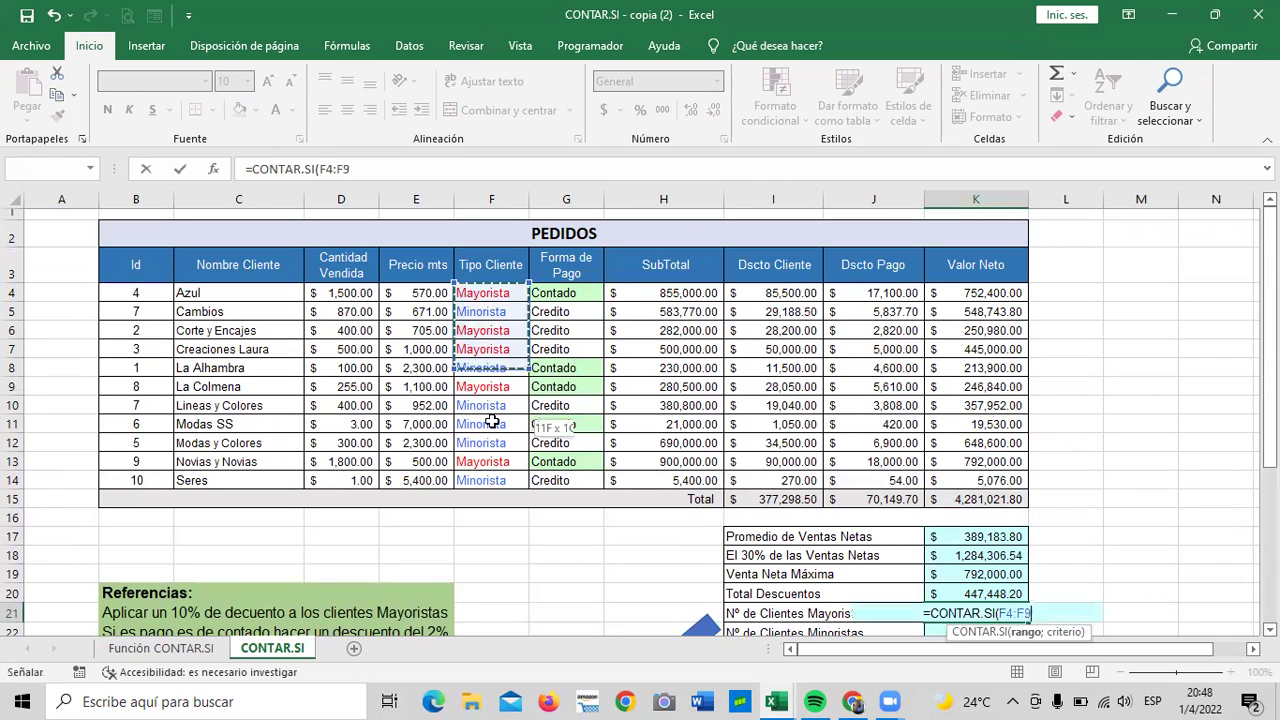
Step: Add the "Mayorista" criterion and commit, giving 5 in K21
{"action": "left_click", "coordinate": [390, 168]}
{"action": "type", "text": ";"}
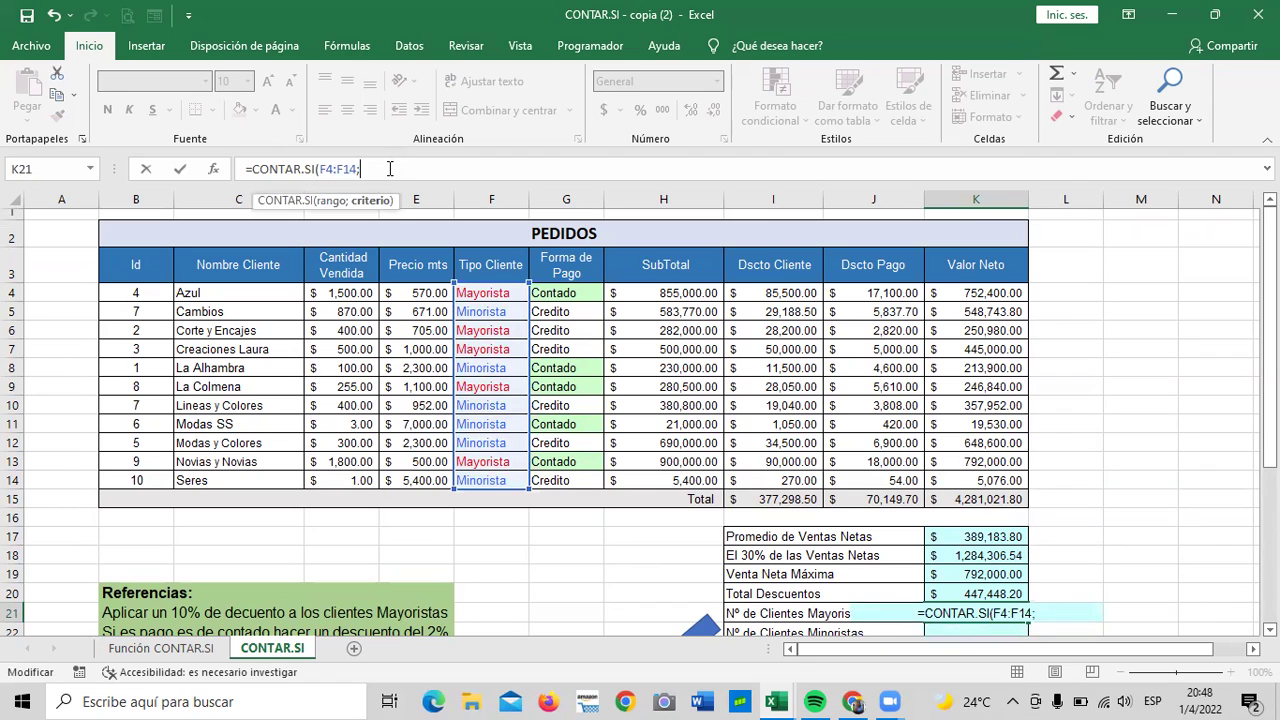
{"action": "type", "text": "\""}
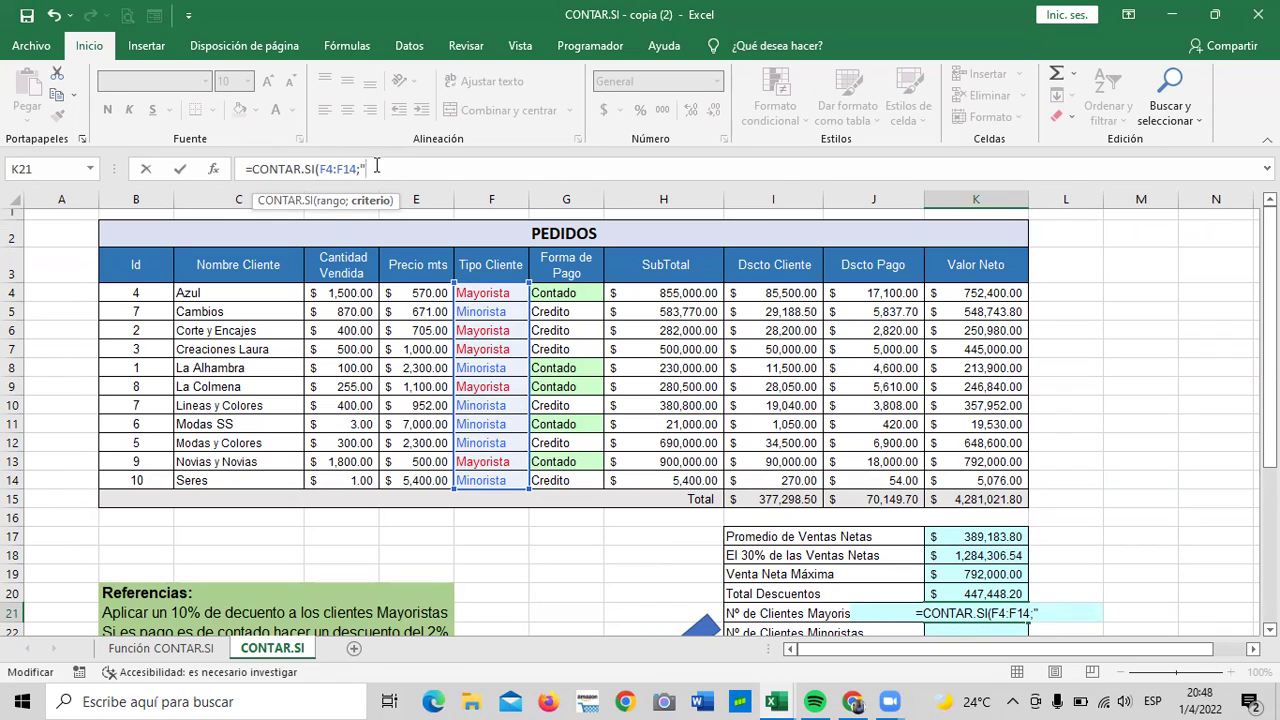
{"action": "type", "text": "Mayos"}
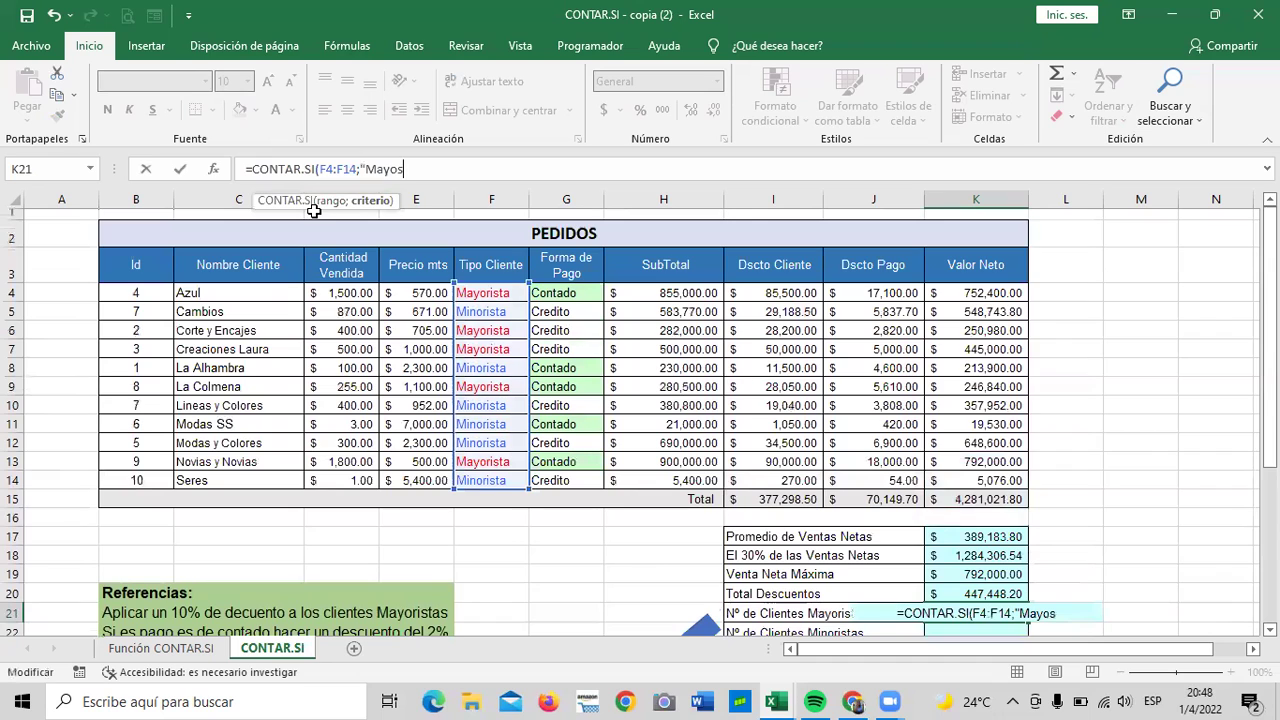
{"action": "key", "text": "BackSpace"}
{"action": "key", "text": "BackSpace"}
{"action": "type", "text": "orista"}
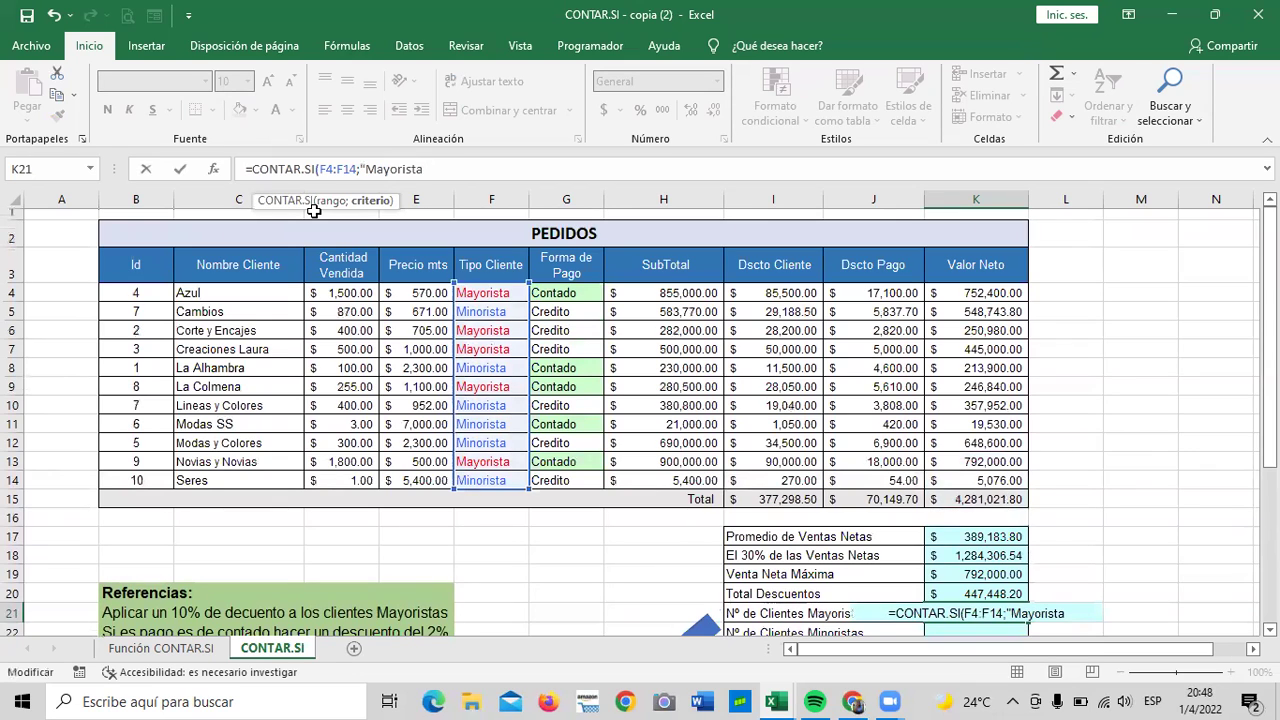
{"action": "type", "text": "\")"}
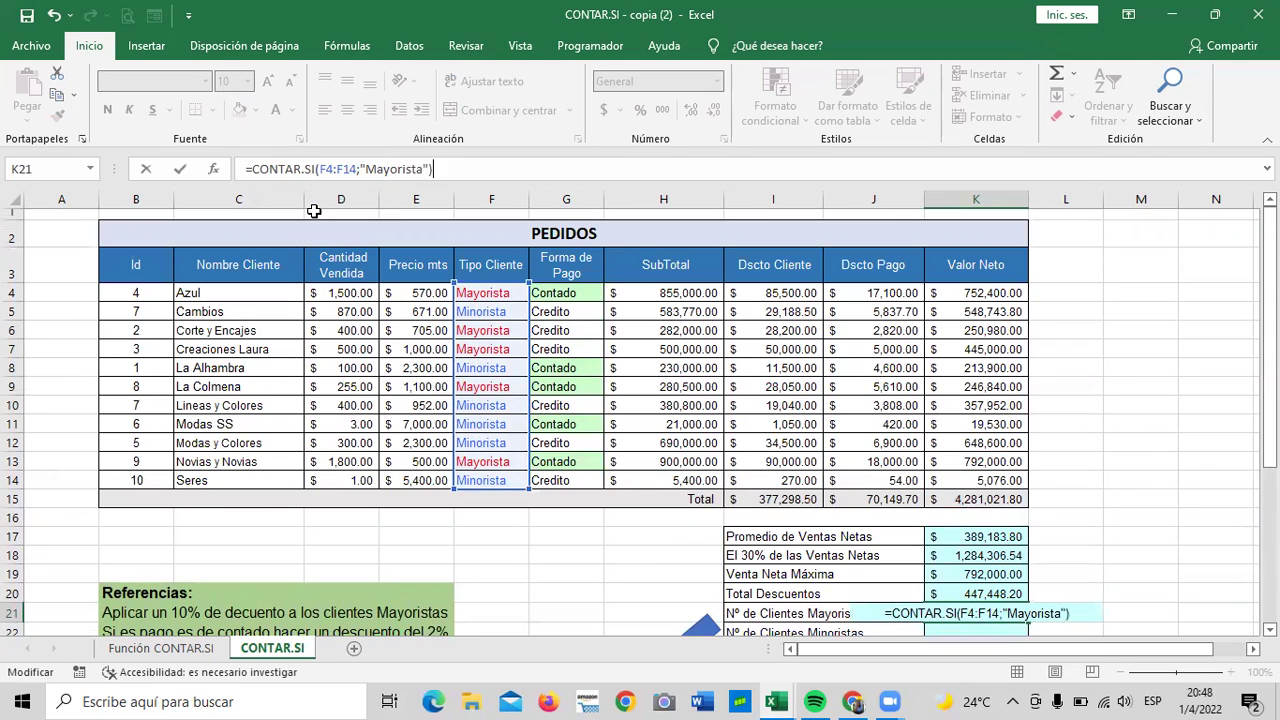
{"action": "key", "text": "Return"}
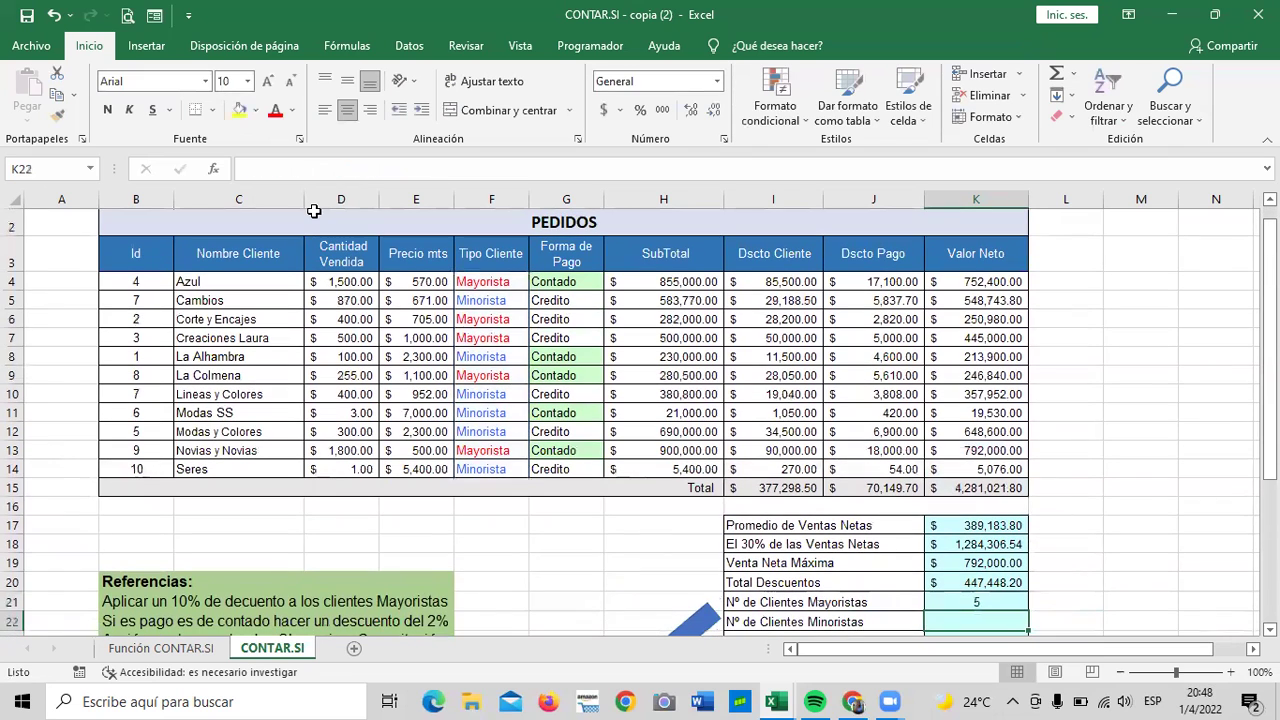
{"action": "scroll", "coordinate": [958, 619], "scroll_direction": "down", "scroll_amount": 2}
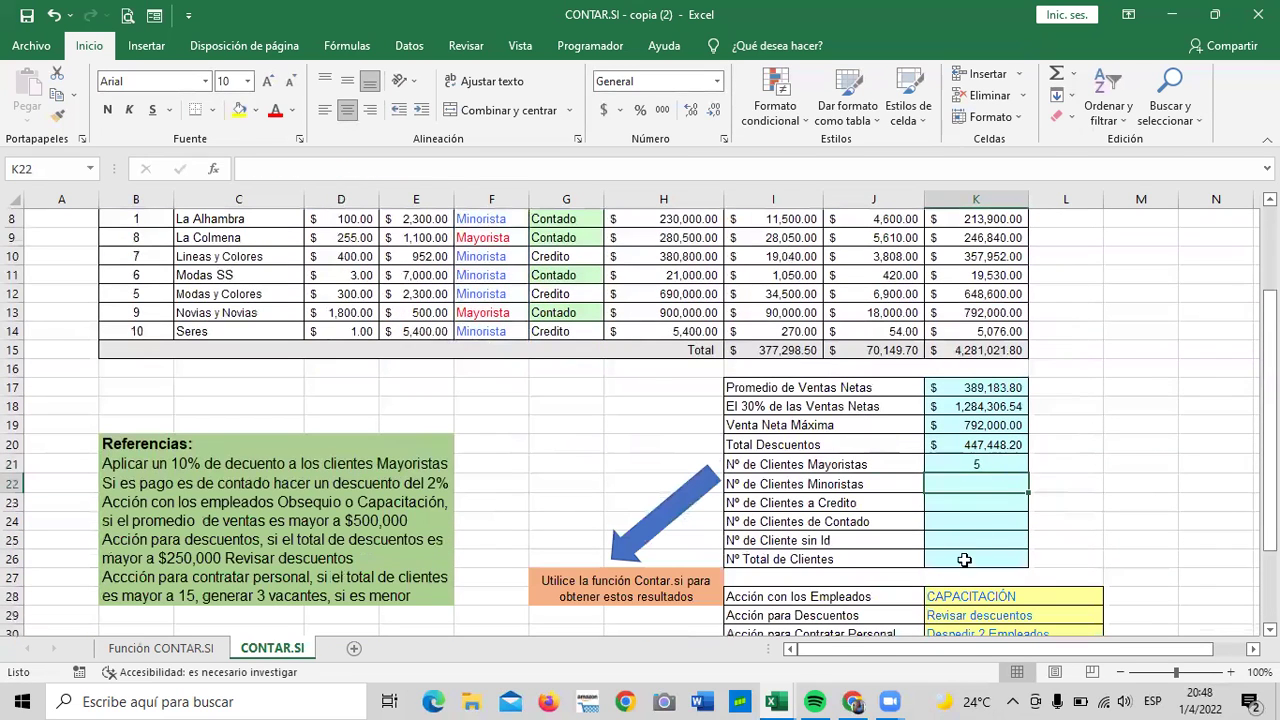
{"action": "left_click", "coordinate": [977, 462]}
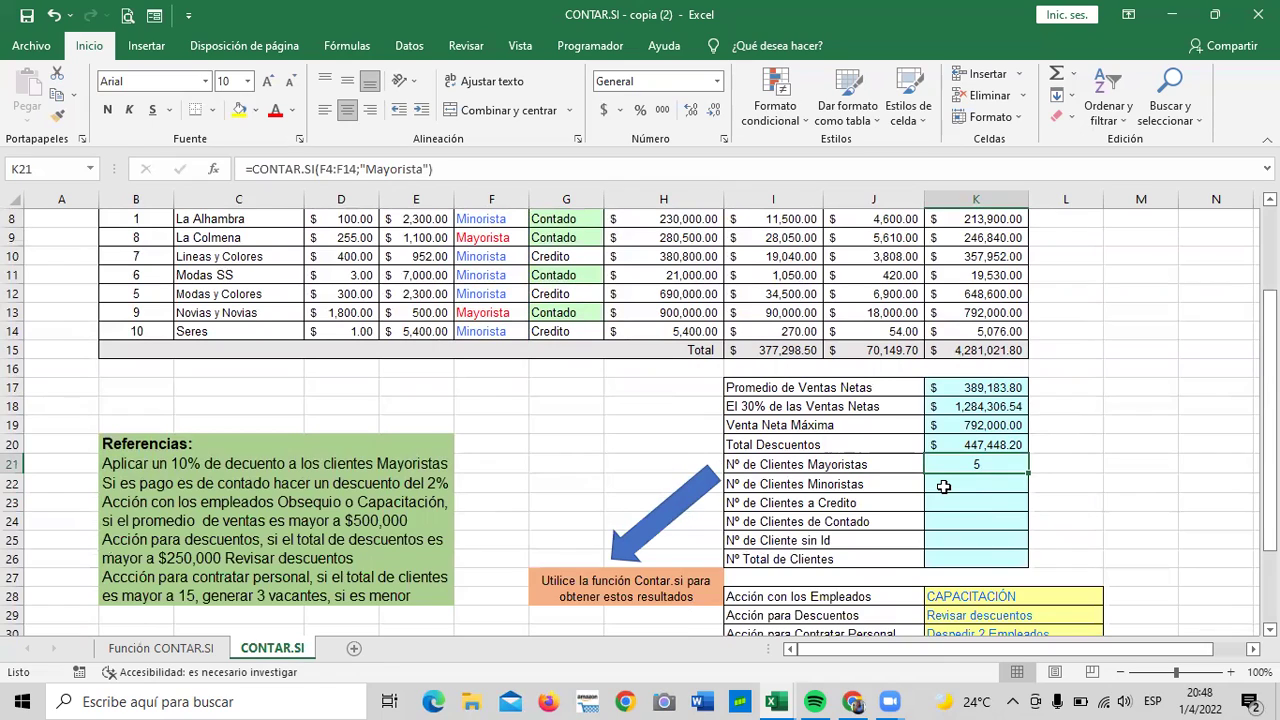
{"action": "scroll", "coordinate": [943, 486], "scroll_direction": "up", "scroll_amount": 2}
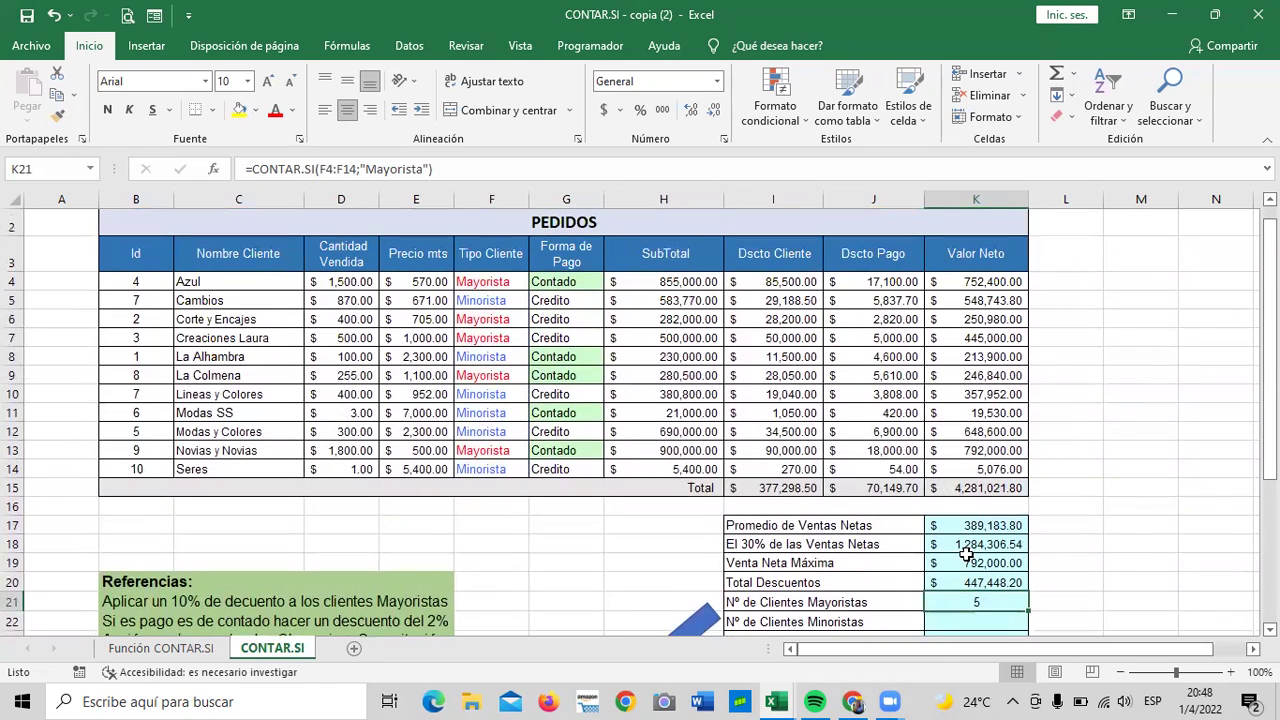
{"action": "scroll", "coordinate": [966, 553], "scroll_direction": "down", "scroll_amount": 1}
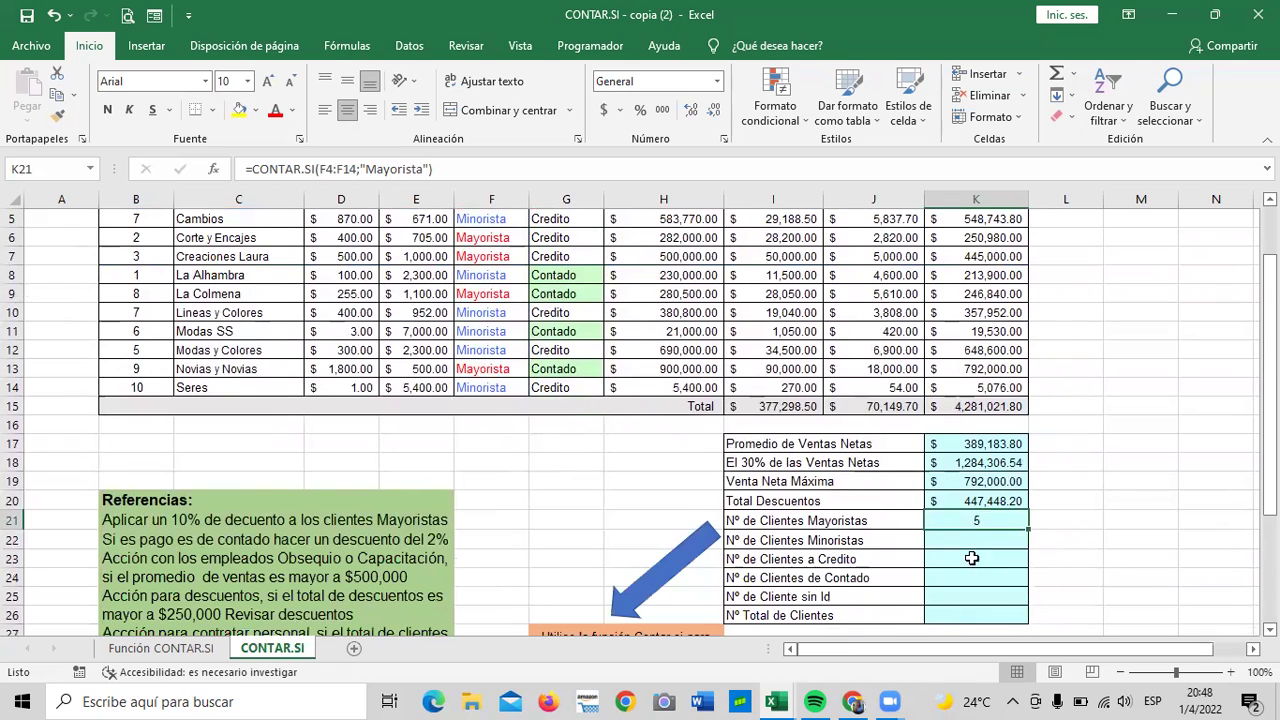
Step: Enter =CONTAR.SI(F4:F14;"Minorista") in K22
{"action": "left_click", "coordinate": [953, 540]}
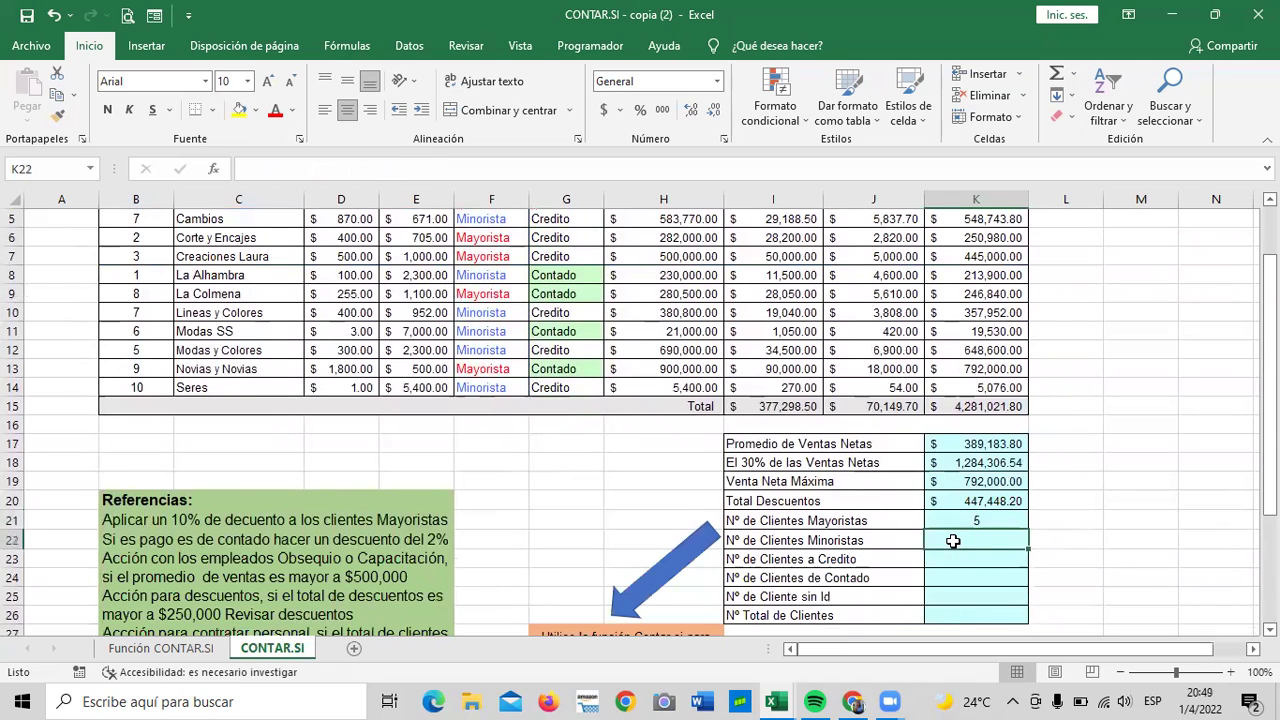
{"action": "type", "text": "=contar"}
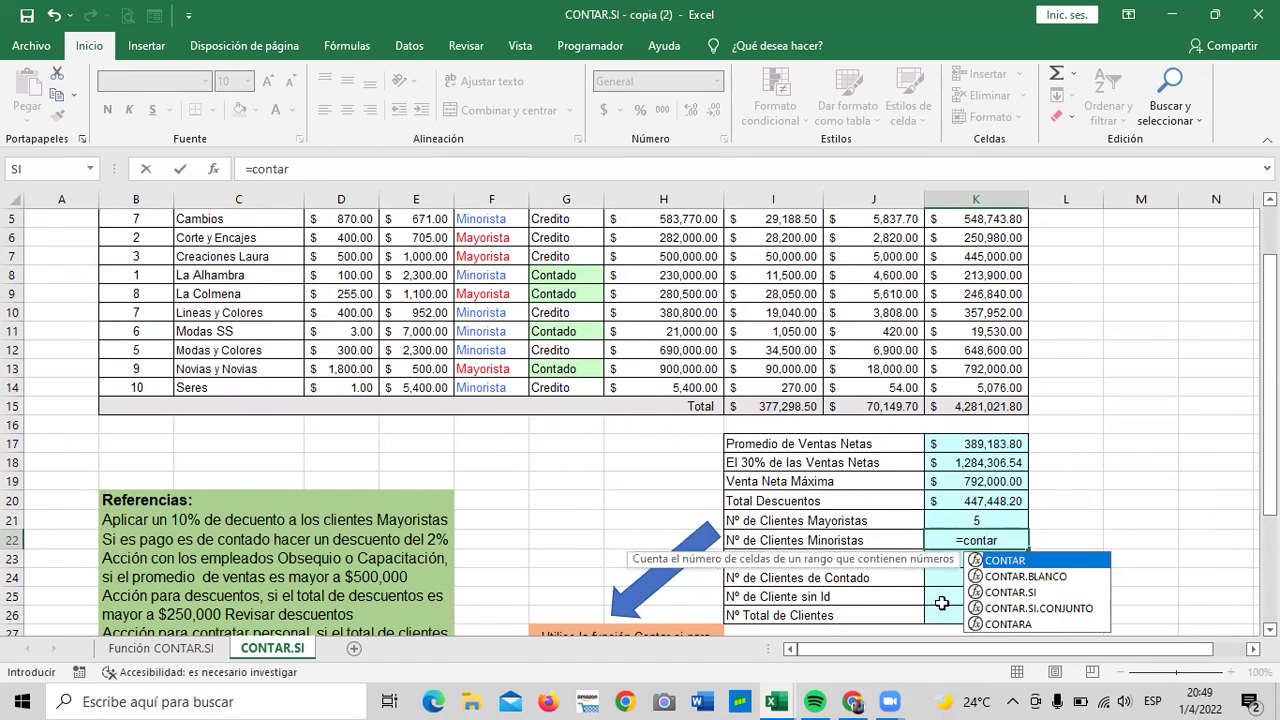
{"action": "double_click", "coordinate": [1006, 592]}
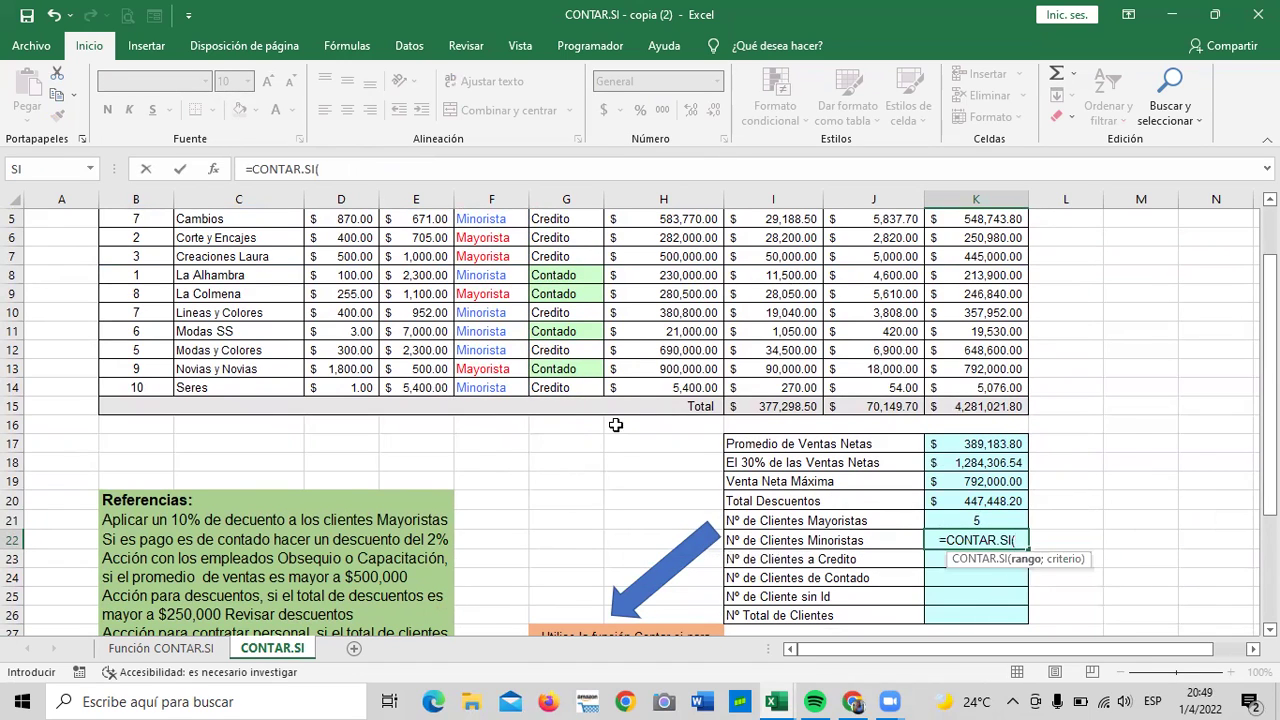
{"action": "scroll", "coordinate": [616, 425], "scroll_direction": "up", "scroll_amount": 2}
{"action": "left_click_drag", "start_coordinate": [492, 292], "coordinate": [492, 474]}
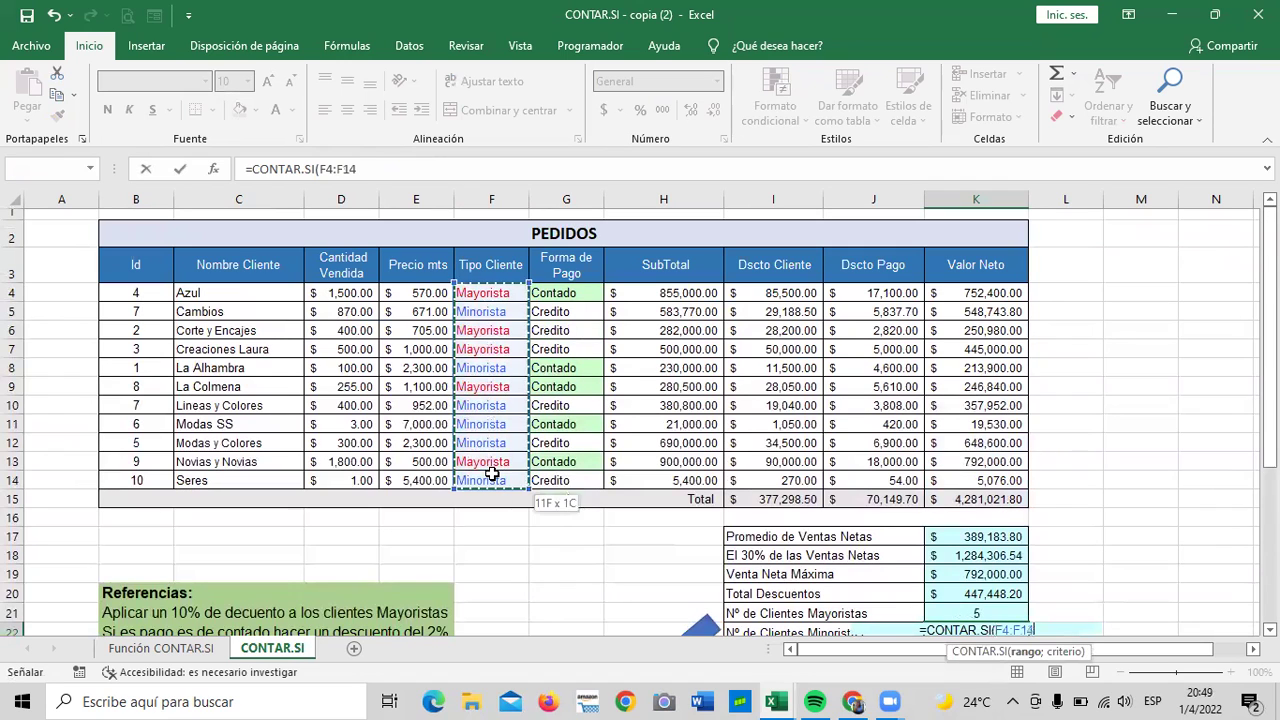
{"action": "left_click", "coordinate": [459, 169]}
{"action": "type", "text": ";"}
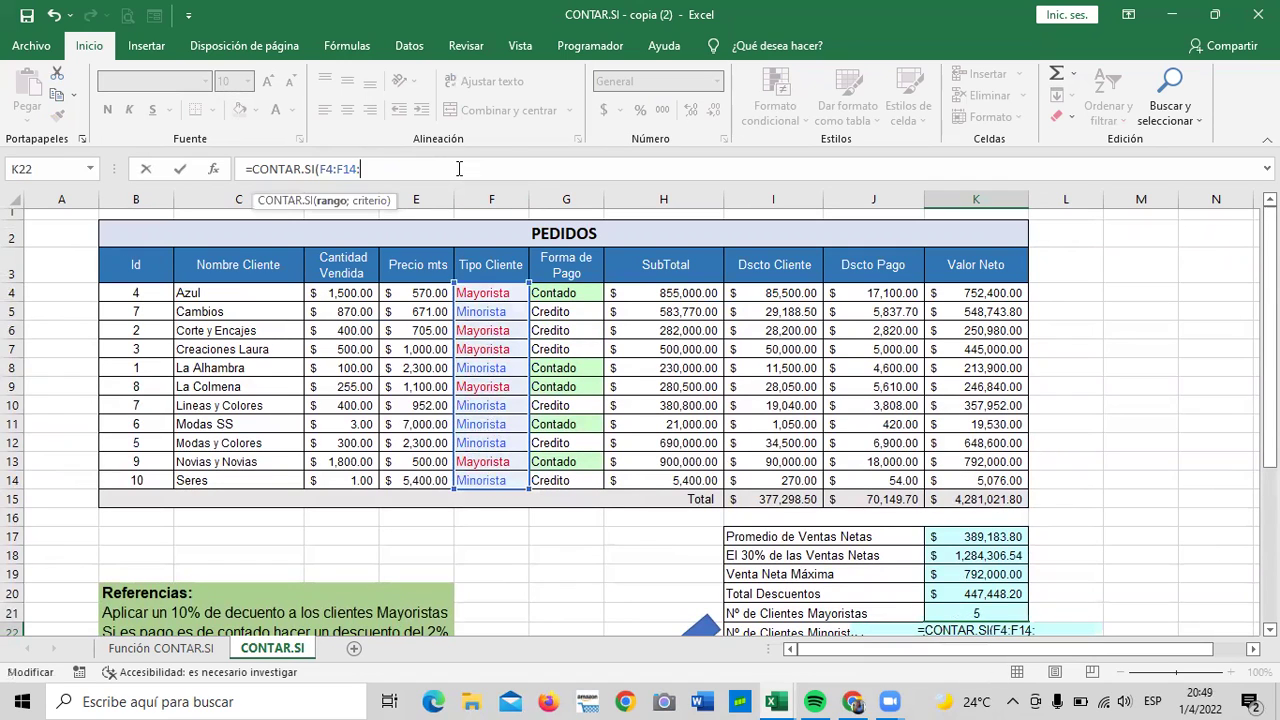
{"action": "key", "text": "BackSpace"}
{"action": "type", "text": ";\""}
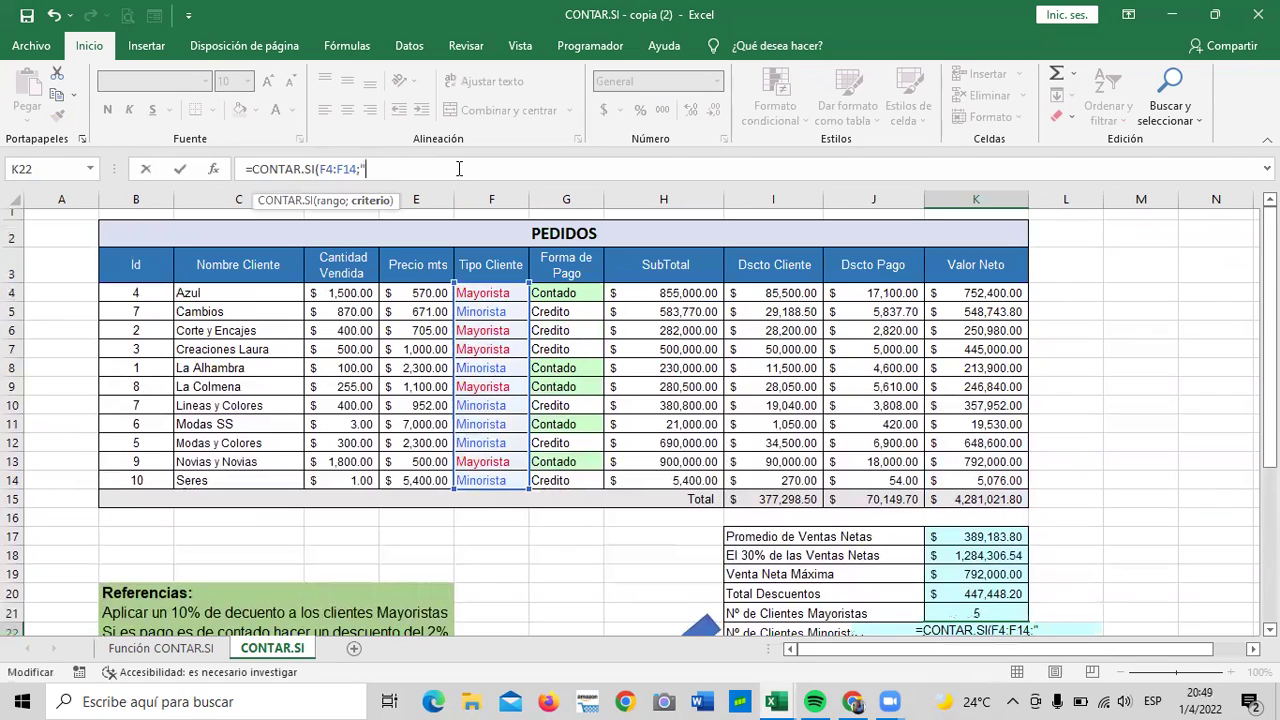
{"action": "type", "text": "Minoristas"}
{"action": "key", "text": "BackSpace"}
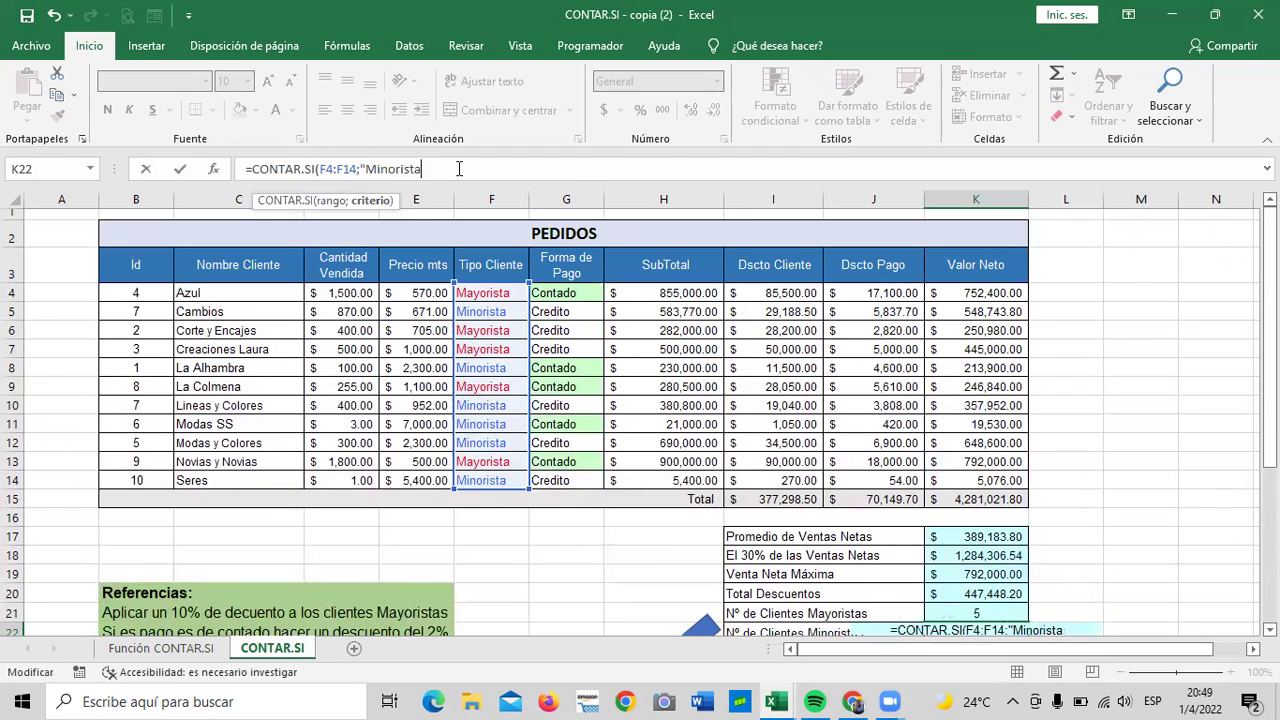
{"action": "type", "text": "\""}
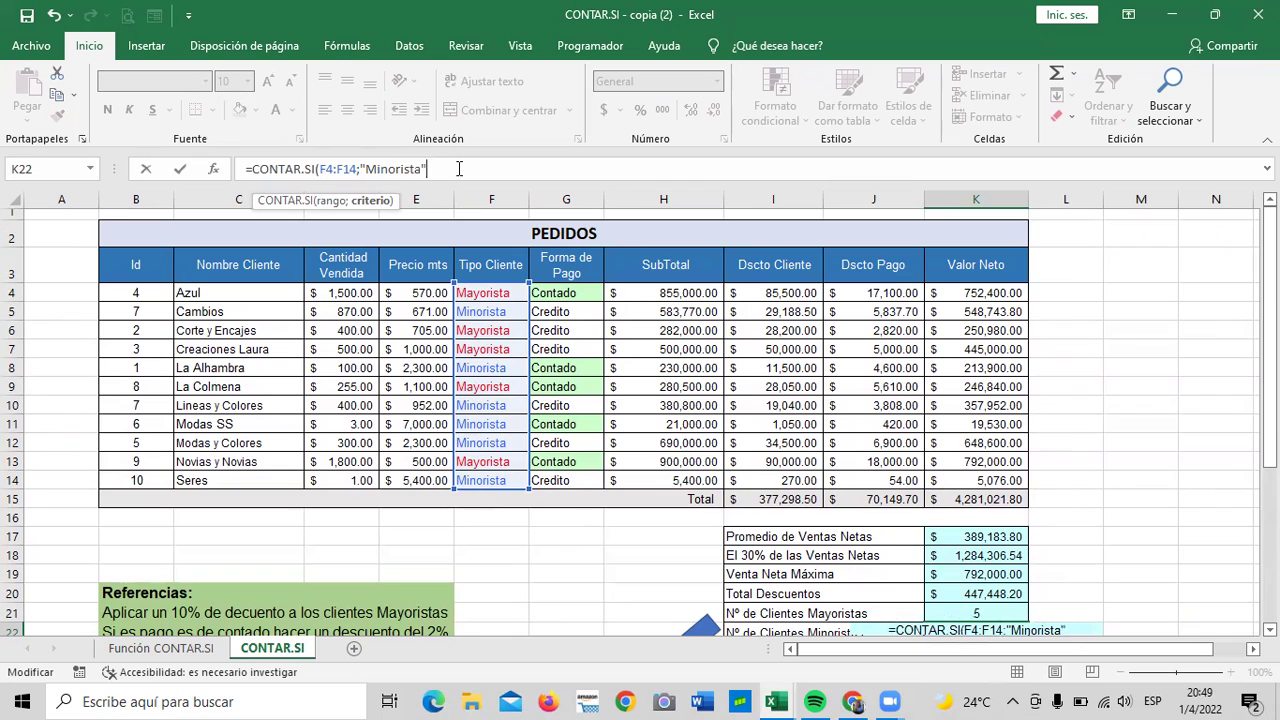
{"action": "type", "text": ")"}
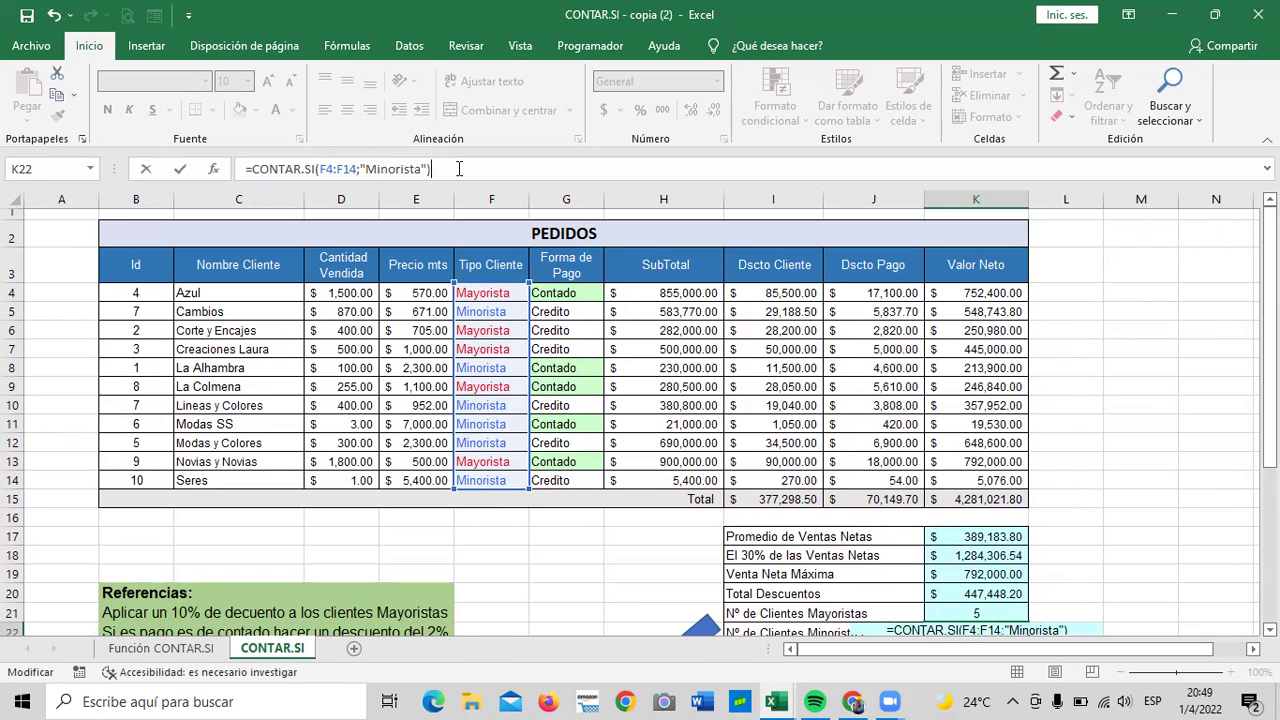
{"action": "key", "text": "Return"}
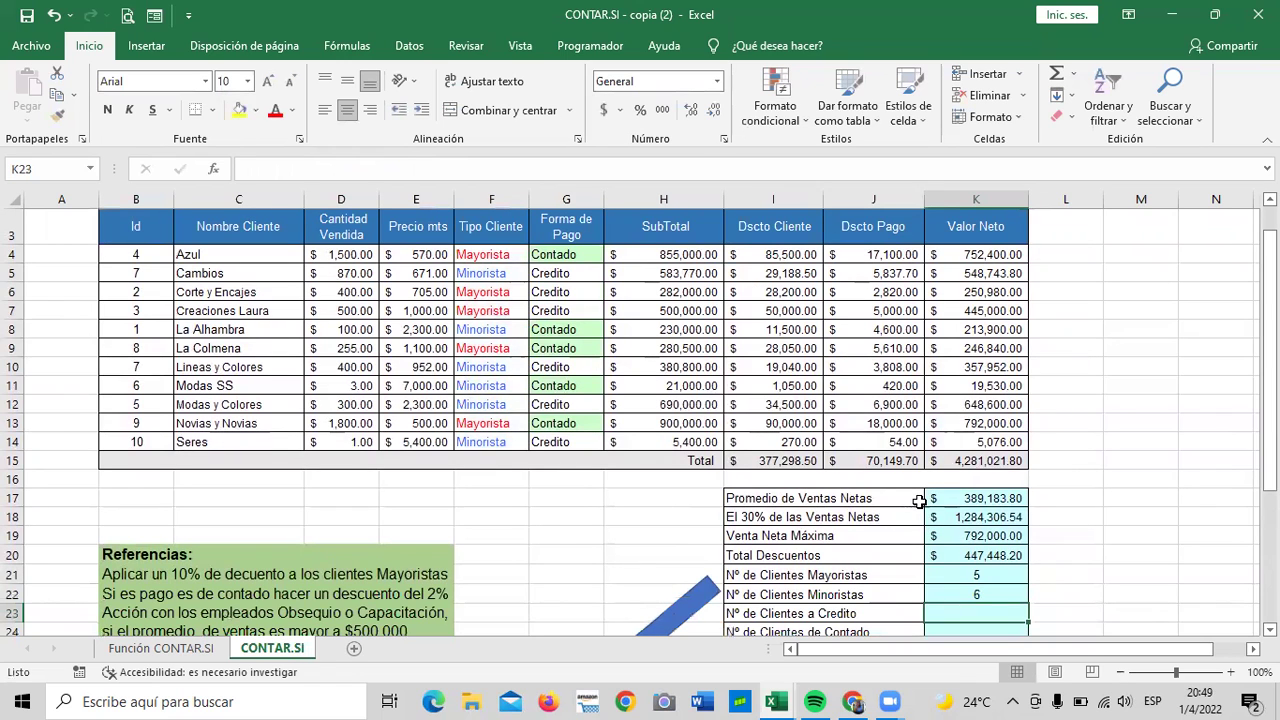
Step: Start a CONTAR.SI formula in K23 over the Forma de Pago range G4:G14
{"action": "scroll", "coordinate": [918, 501], "scroll_direction": "down", "scroll_amount": 2}
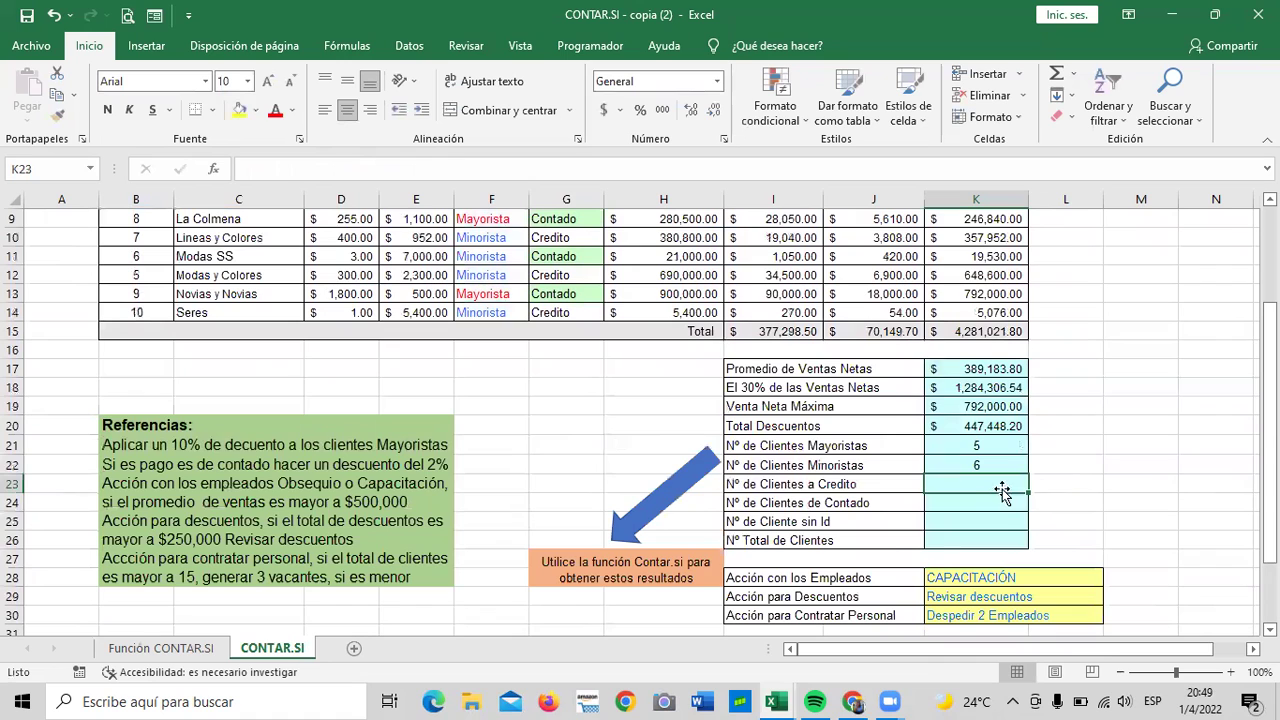
{"action": "type", "text": "=contar"}
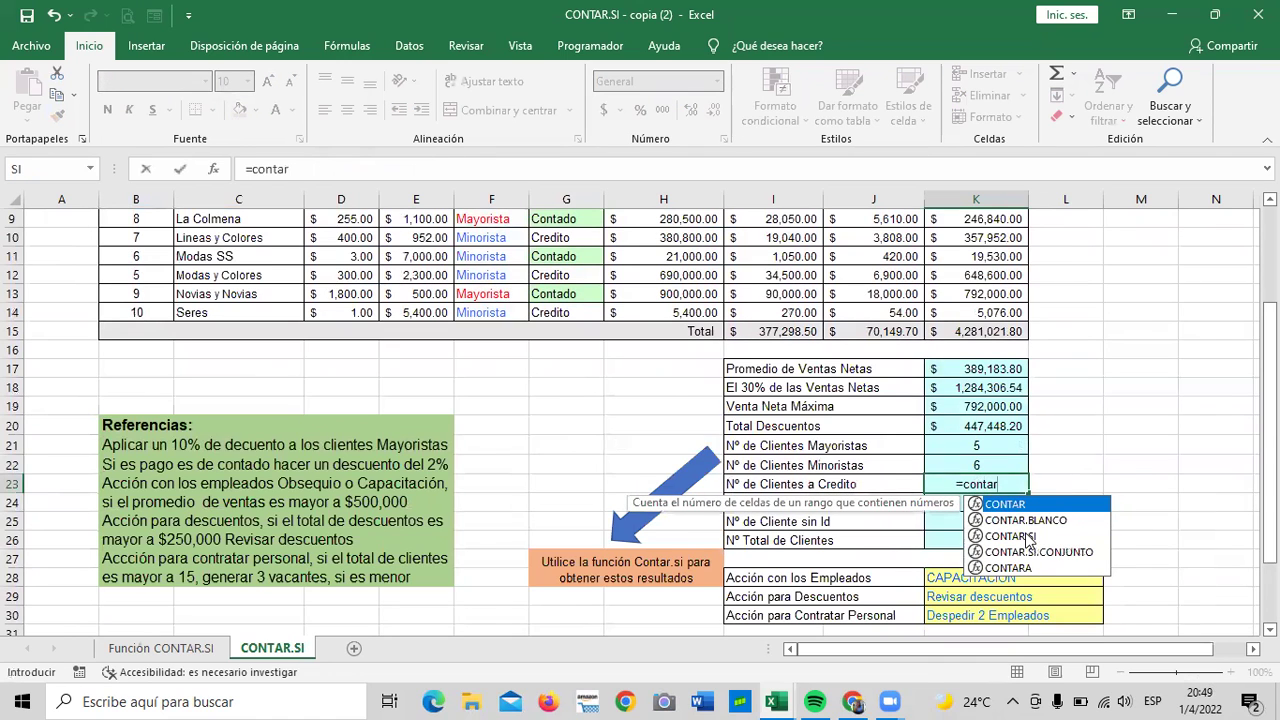
{"action": "double_click", "coordinate": [1022, 534]}
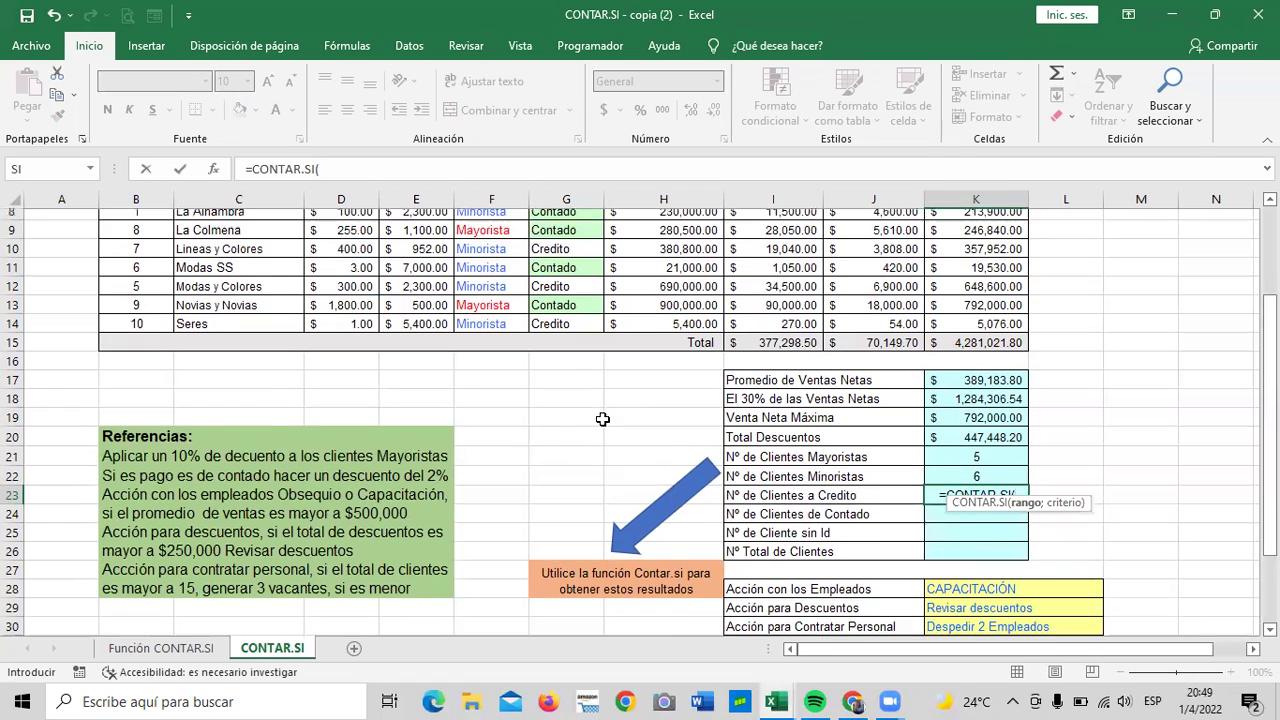
{"action": "scroll", "coordinate": [630, 416], "scroll_direction": "up", "scroll_amount": 1}
{"action": "scroll", "coordinate": [590, 315], "scroll_direction": "up", "scroll_amount": 2}
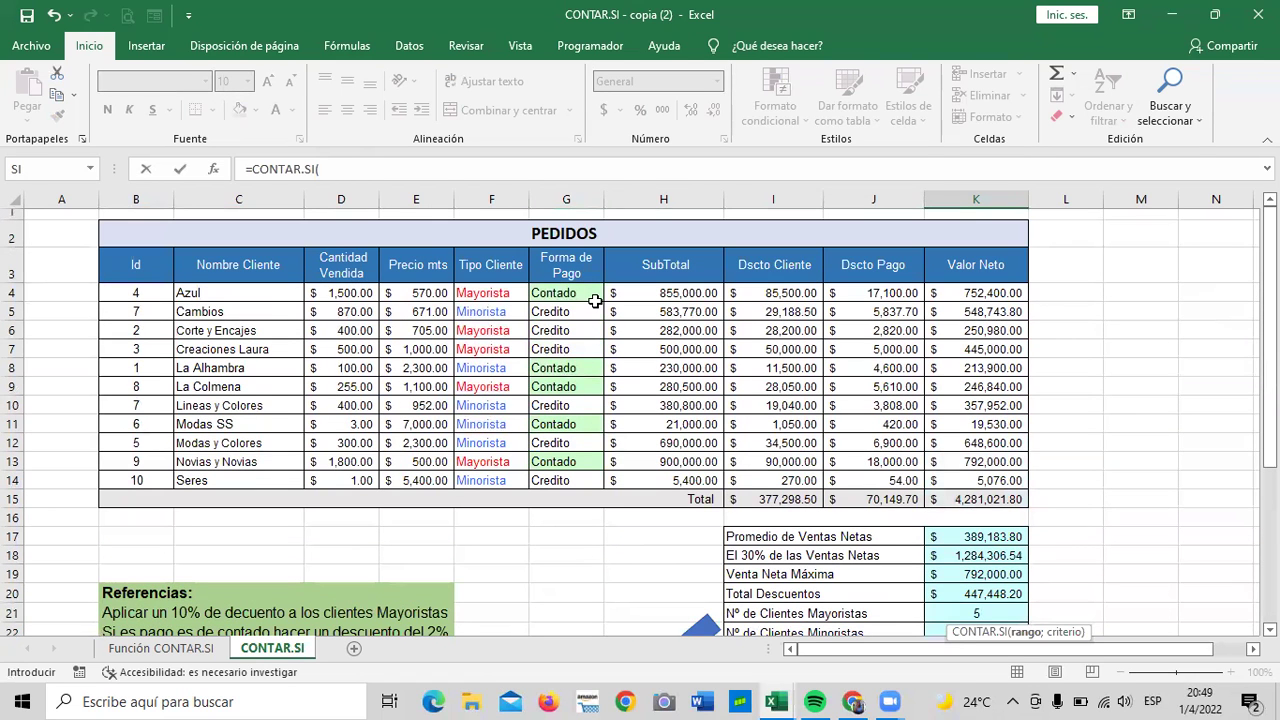
{"action": "scroll", "coordinate": [595, 301], "scroll_direction": "down", "scroll_amount": 2}
{"action": "scroll", "coordinate": [596, 298], "scroll_direction": "up", "scroll_amount": 1}
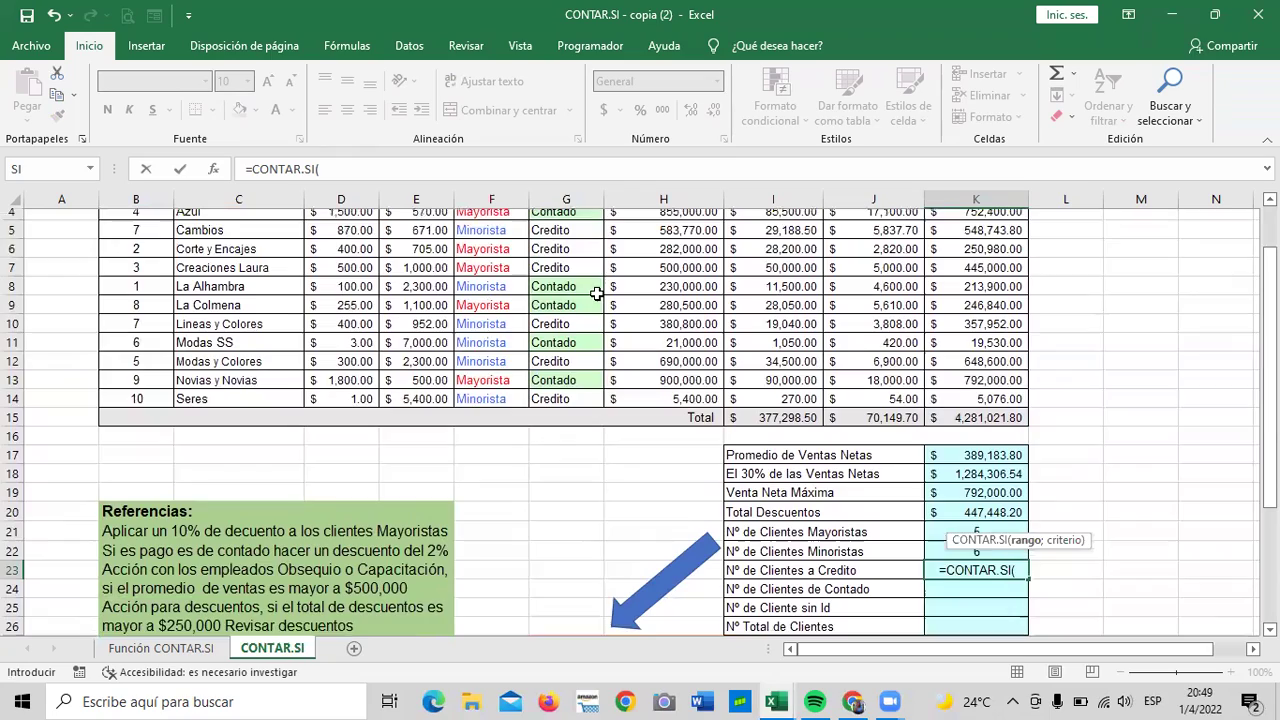
{"action": "scroll", "coordinate": [585, 294], "scroll_direction": "up", "scroll_amount": 1}
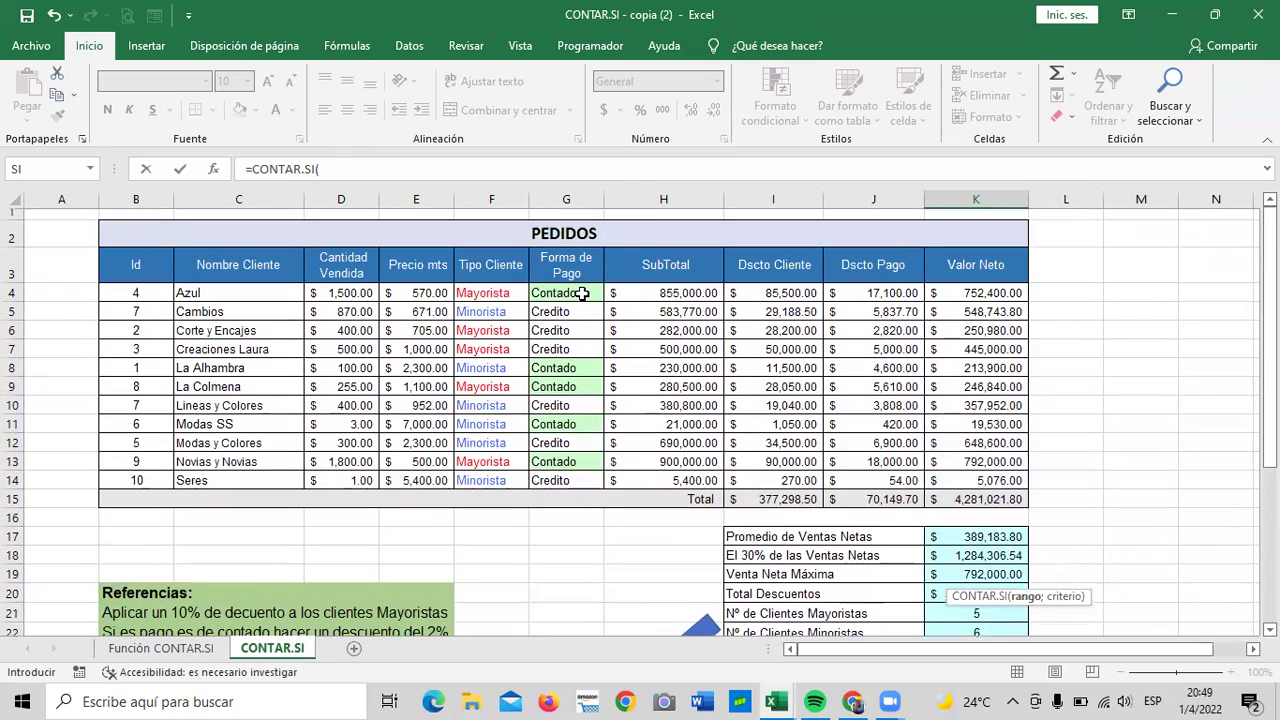
{"action": "scroll", "coordinate": [623, 318], "scroll_direction": "down", "scroll_amount": 1}
{"action": "scroll", "coordinate": [615, 370], "scroll_direction": "up", "scroll_amount": 1}
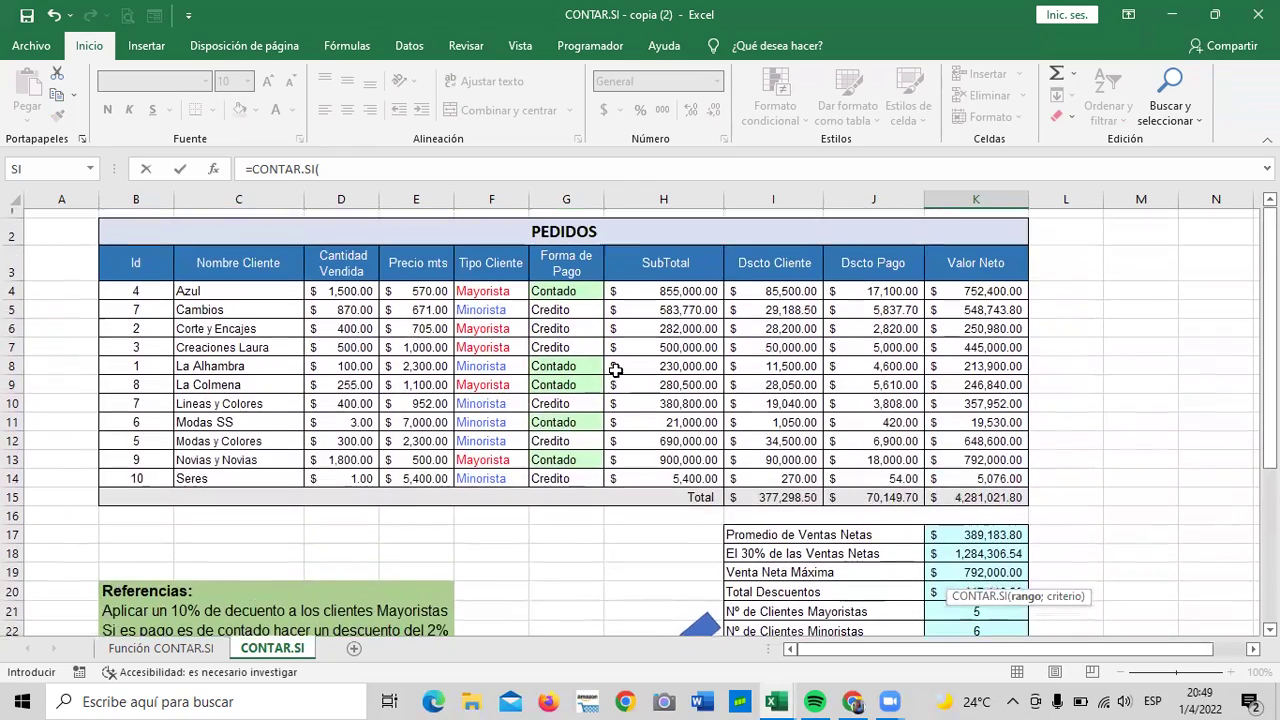
{"action": "left_click_drag", "start_coordinate": [574, 292], "coordinate": [566, 480]}
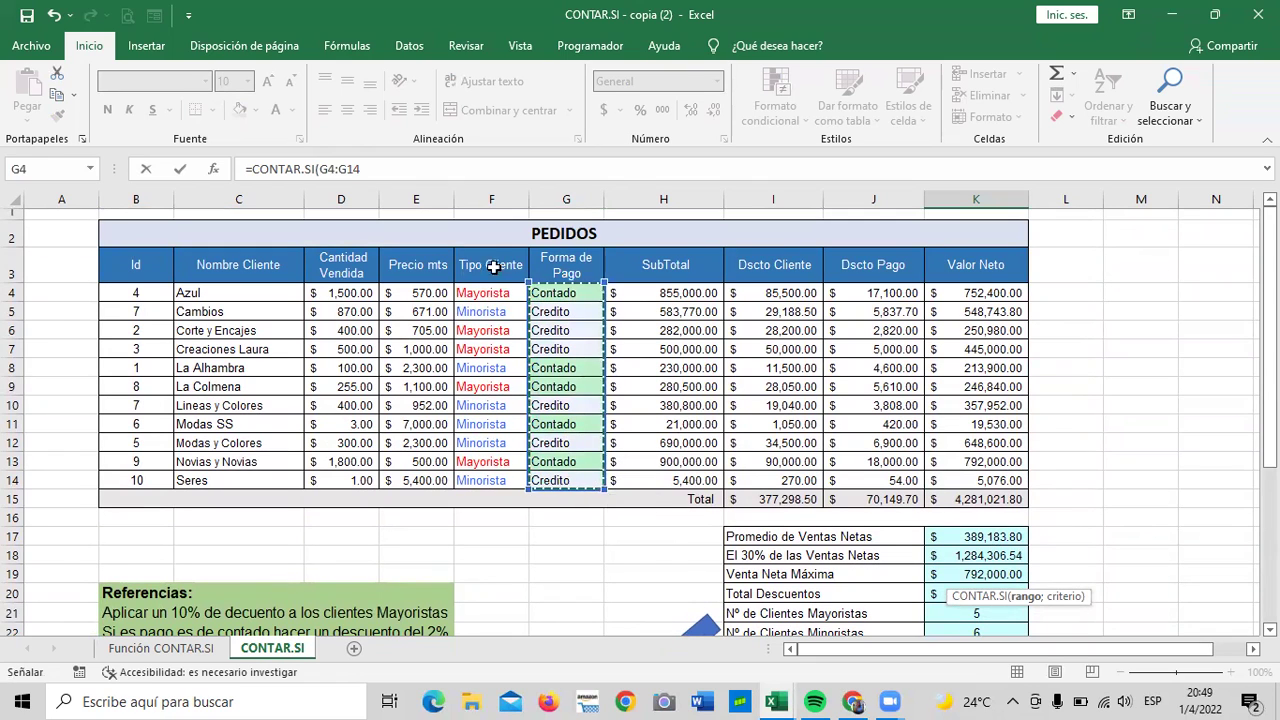
Step: Add the "Contado" criterion, fix its capitalisation, and commit so K23 shows 5
{"action": "left_click", "coordinate": [470, 169]}
{"action": "type", "text": ";"}
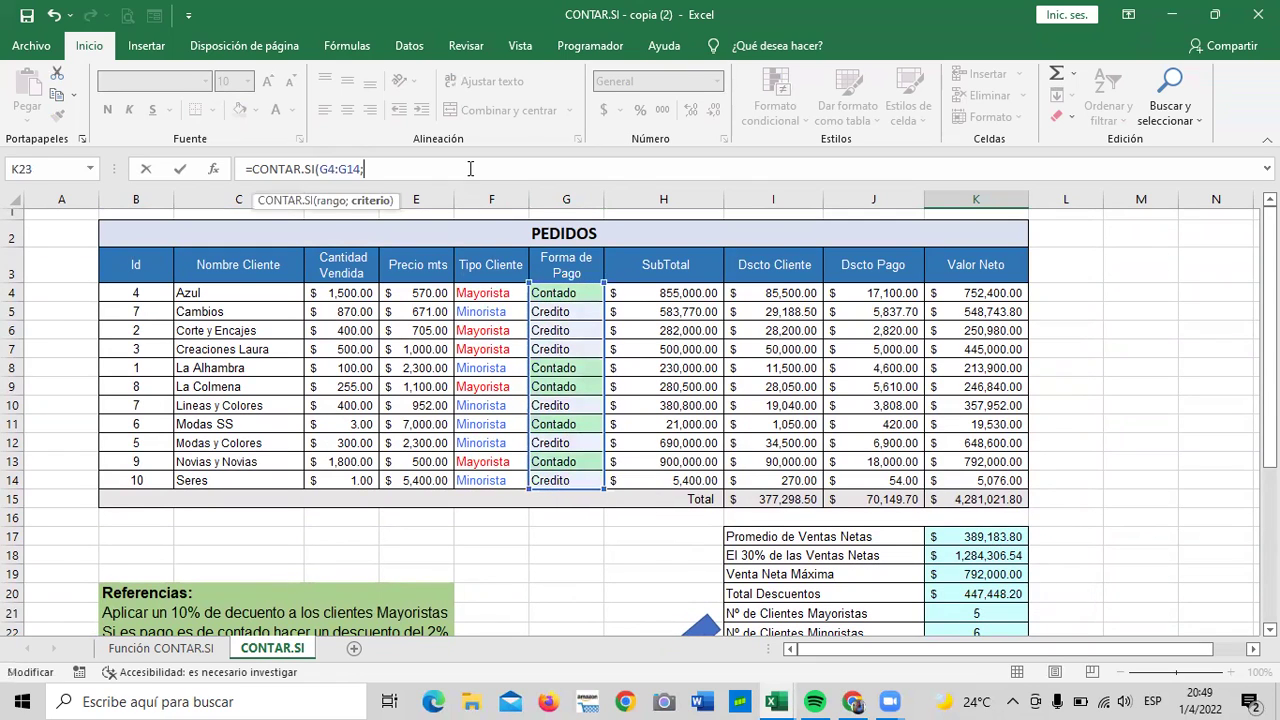
{"action": "type", "text": "\""}
{"action": "scroll", "coordinate": [744, 453], "scroll_direction": "down", "scroll_amount": 2}
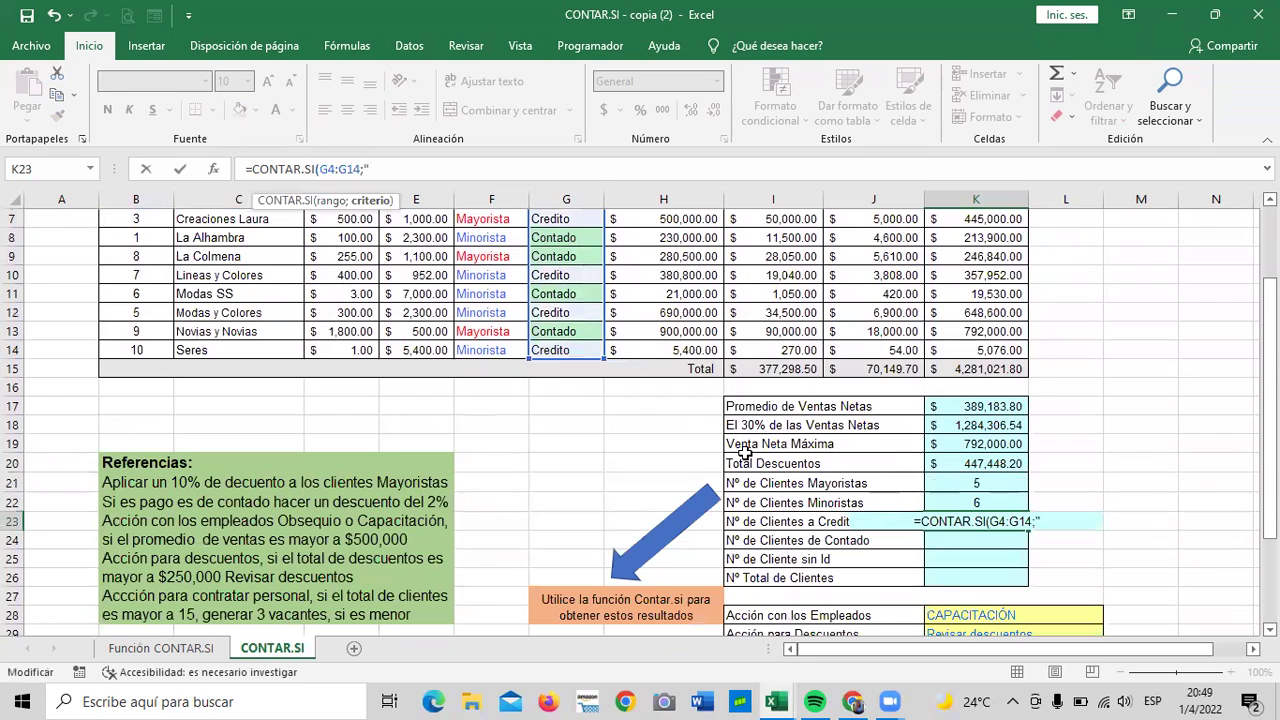
{"action": "scroll", "coordinate": [743, 443], "scroll_direction": "up", "scroll_amount": 1}
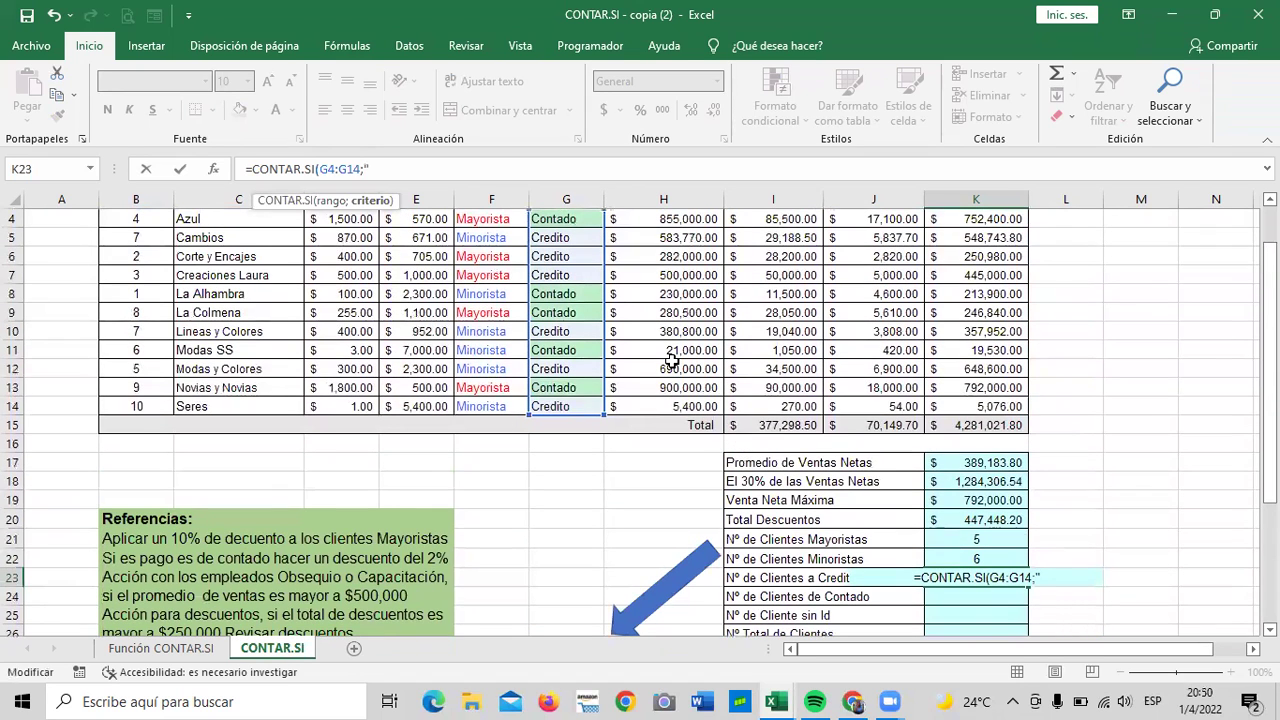
{"action": "type", "text": "COntado"}
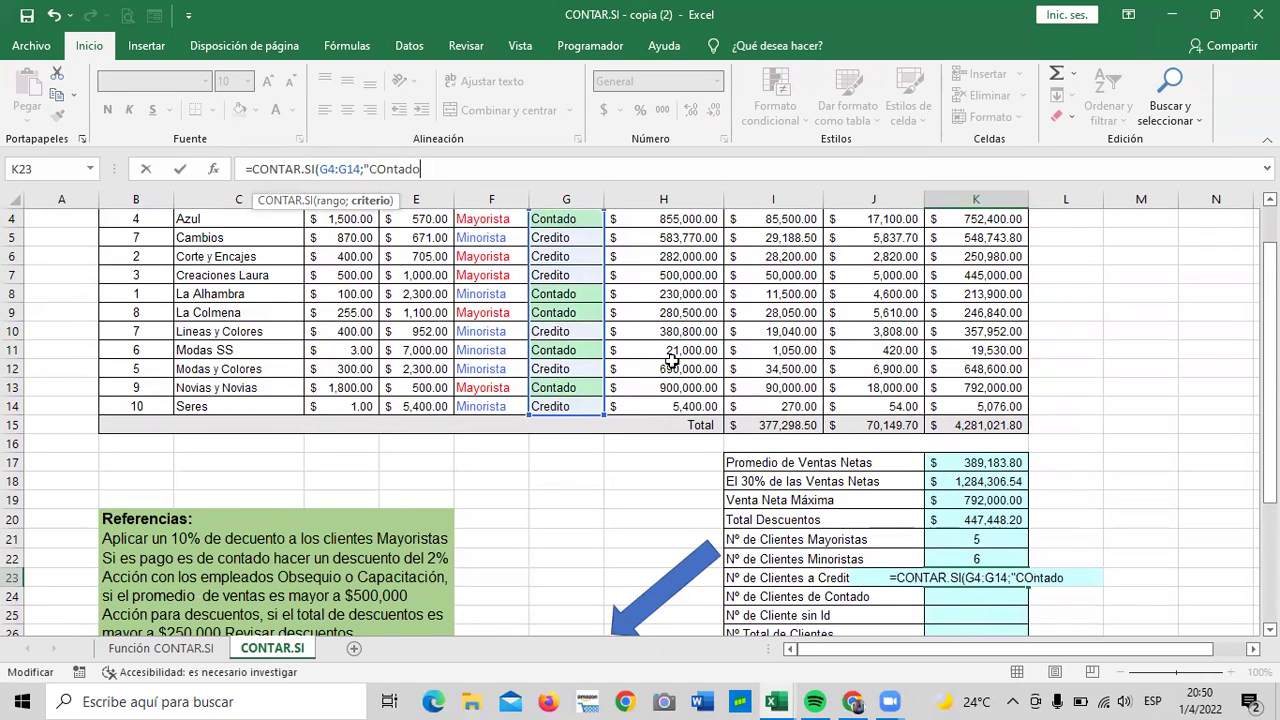
{"action": "key", "text": "BackSpace"}
{"action": "key", "text": "BackSpace"}
{"action": "key", "text": "BackSpace"}
{"action": "key", "text": "BackSpace"}
{"action": "key", "text": "BackSpace"}
{"action": "key", "text": "BackSpace"}
{"action": "type", "text": "ontado"}
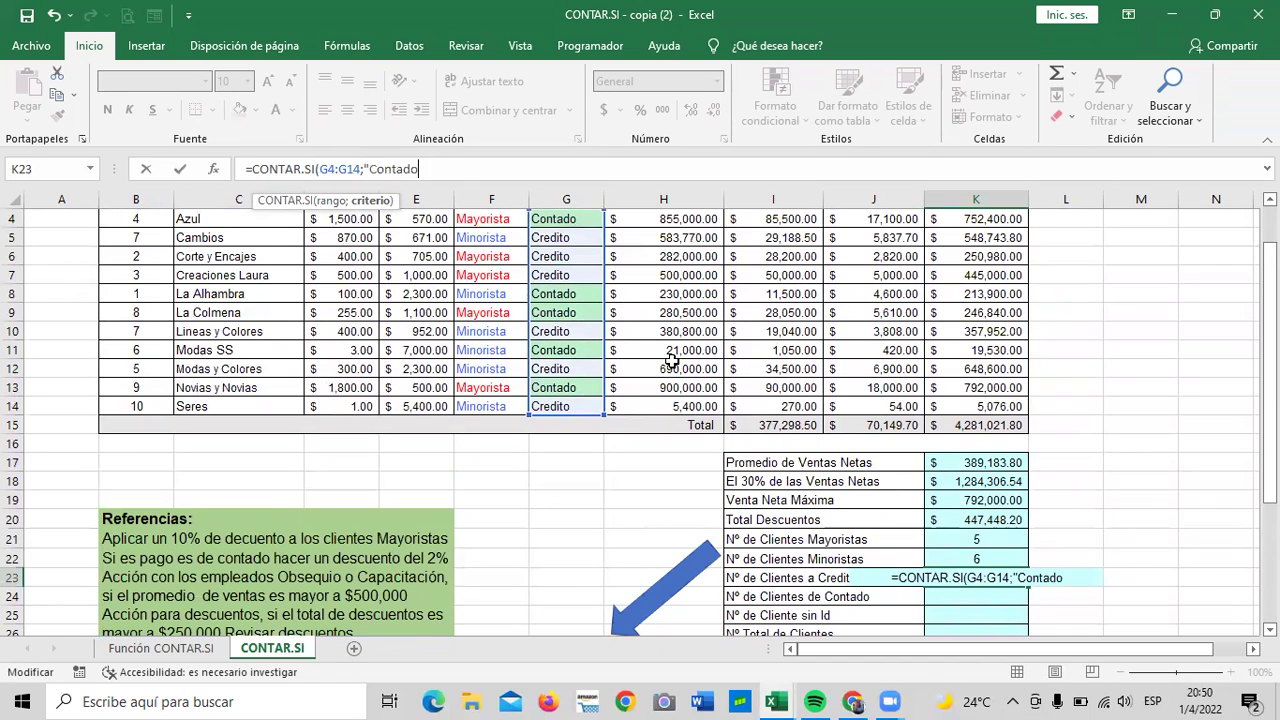
{"action": "type", "text": "\")"}
{"action": "key", "text": "Return"}
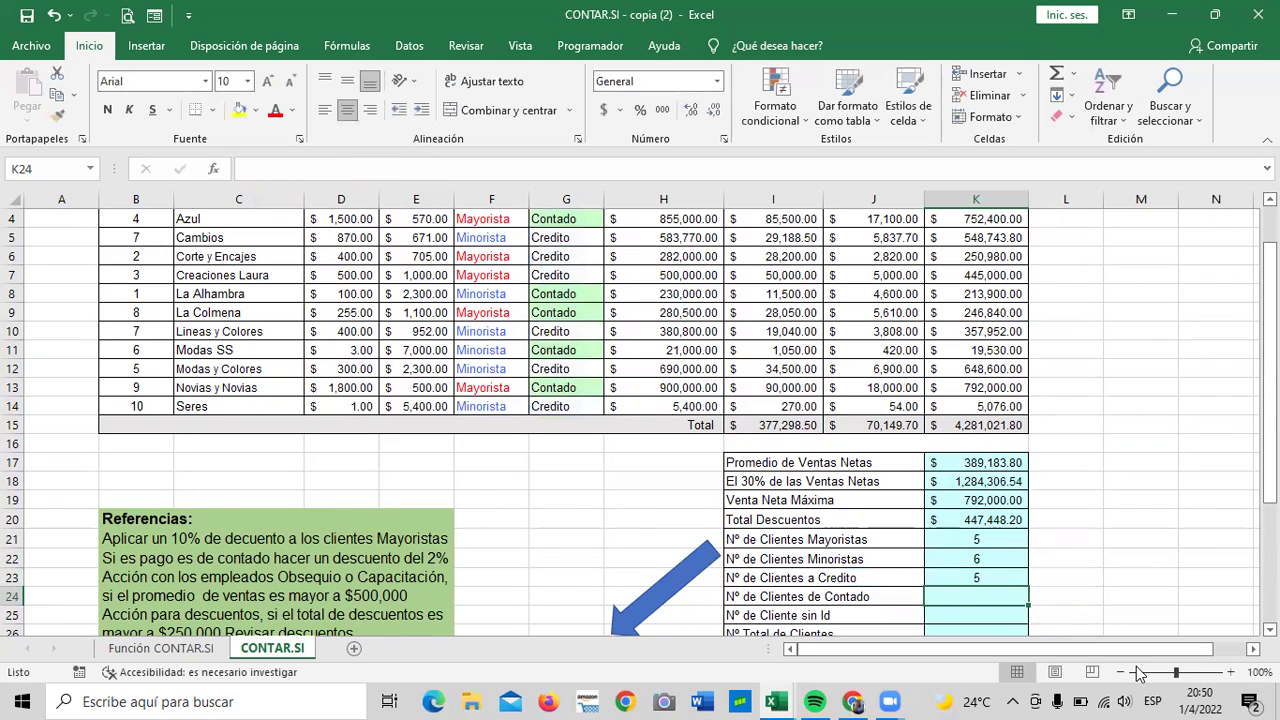
Step: Change K23's criterion from "Contado" to "Credito" so the count becomes 6
{"action": "left_click", "coordinate": [992, 579]}
{"action": "left_click", "coordinate": [418, 169]}
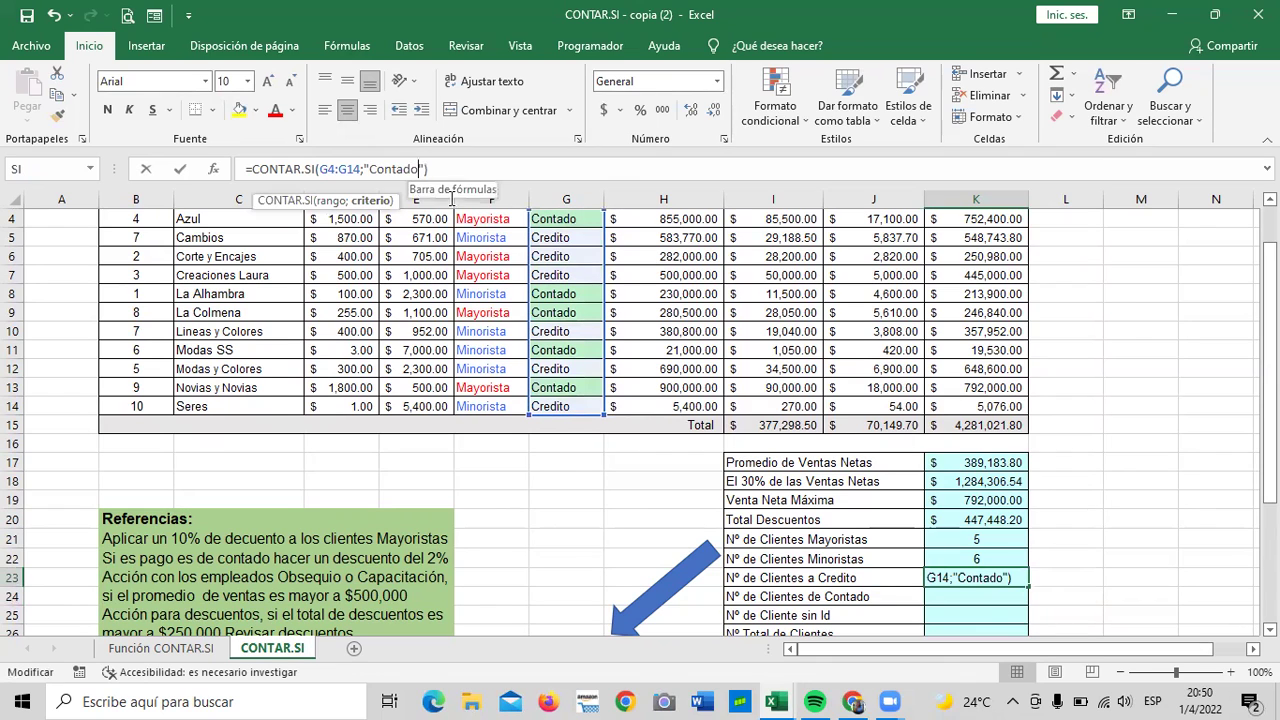
{"action": "key", "text": "BackSpace"}
{"action": "key", "text": "BackSpace"}
{"action": "key", "text": "BackSpace"}
{"action": "key", "text": "BackSpace"}
{"action": "key", "text": "BackSpace"}
{"action": "key", "text": "BackSpace"}
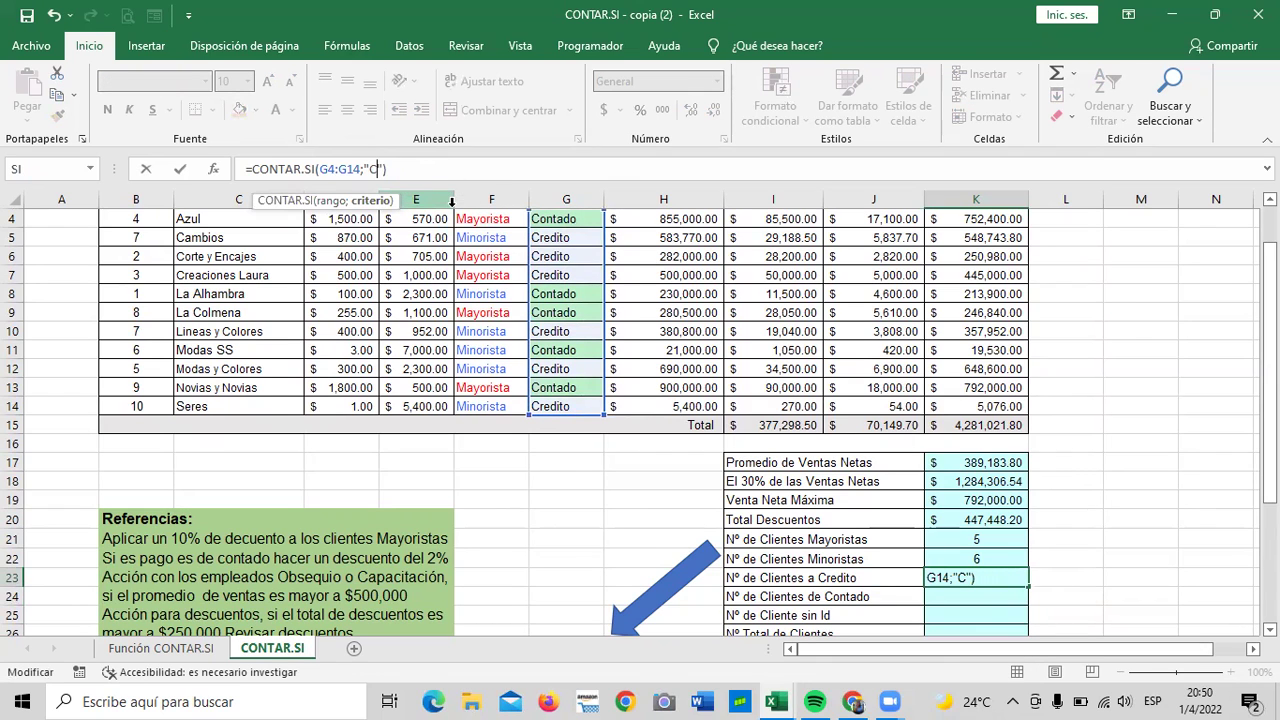
{"action": "type", "text": "redito"}
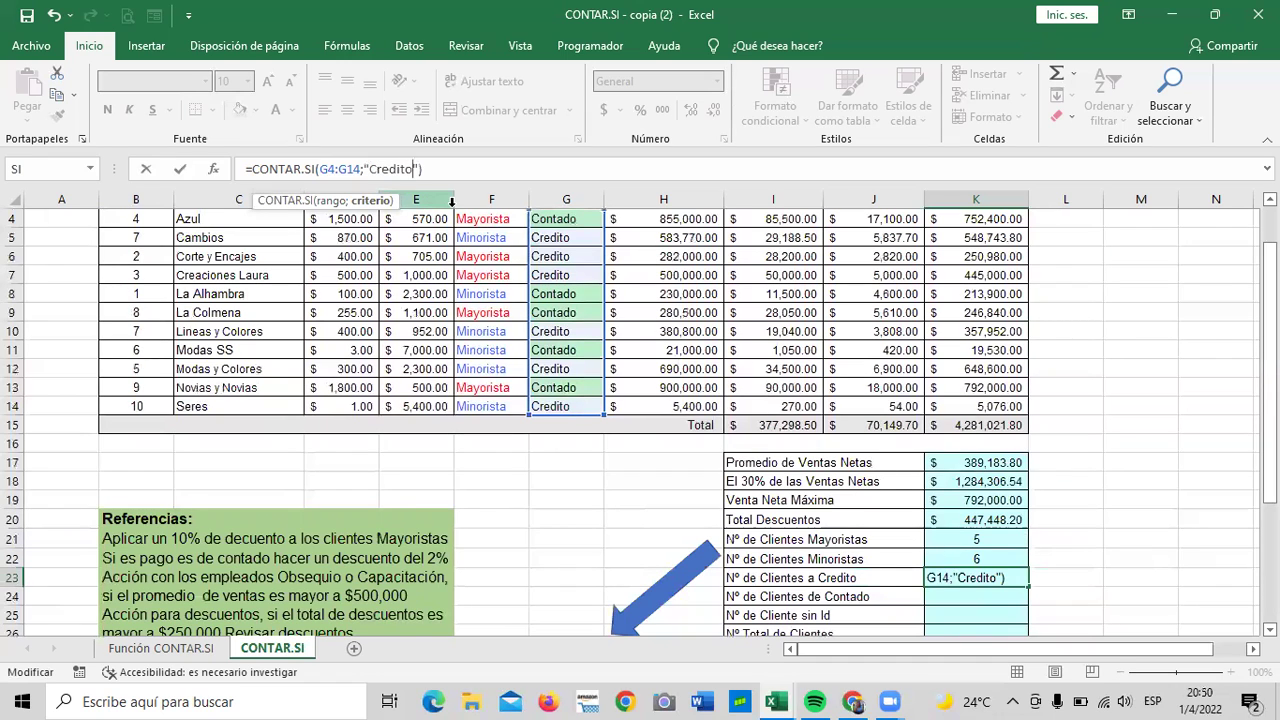
{"action": "key", "text": "Return"}
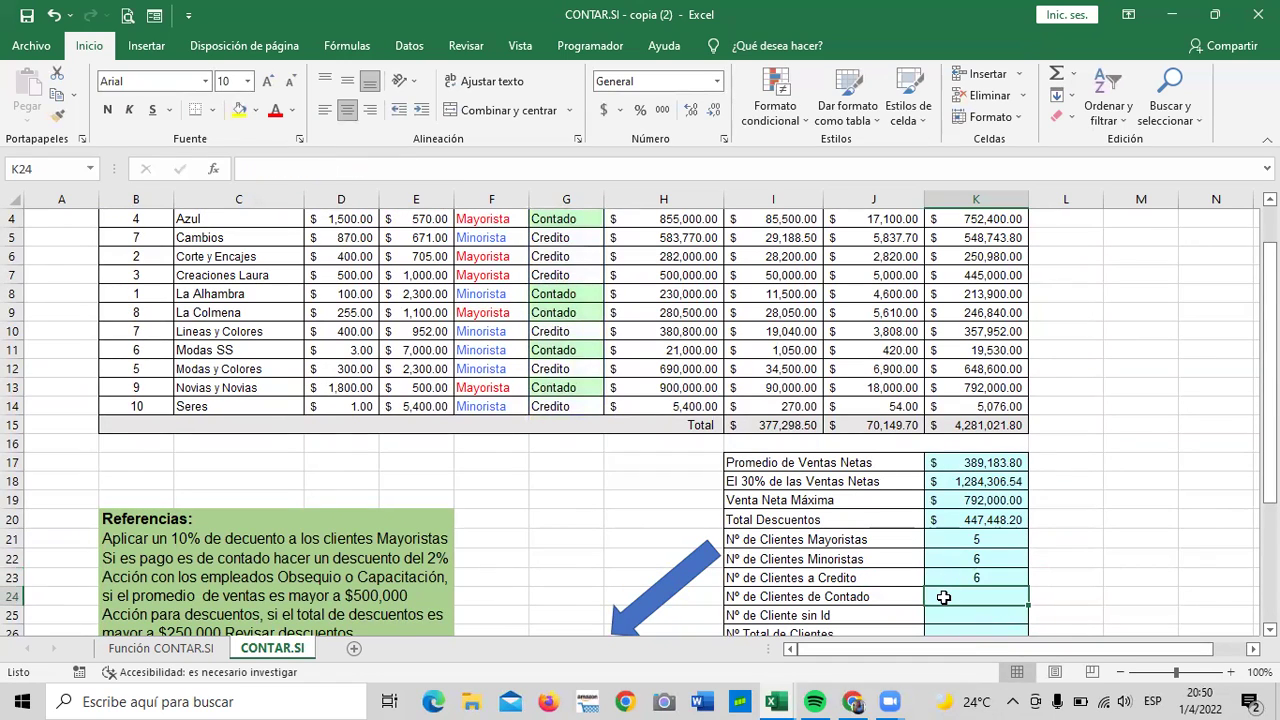
Step: Enter =CONTAR.SI(G4:G14;"Contado") in K24 to count the cash-paying clients
{"action": "type", "text": "="}
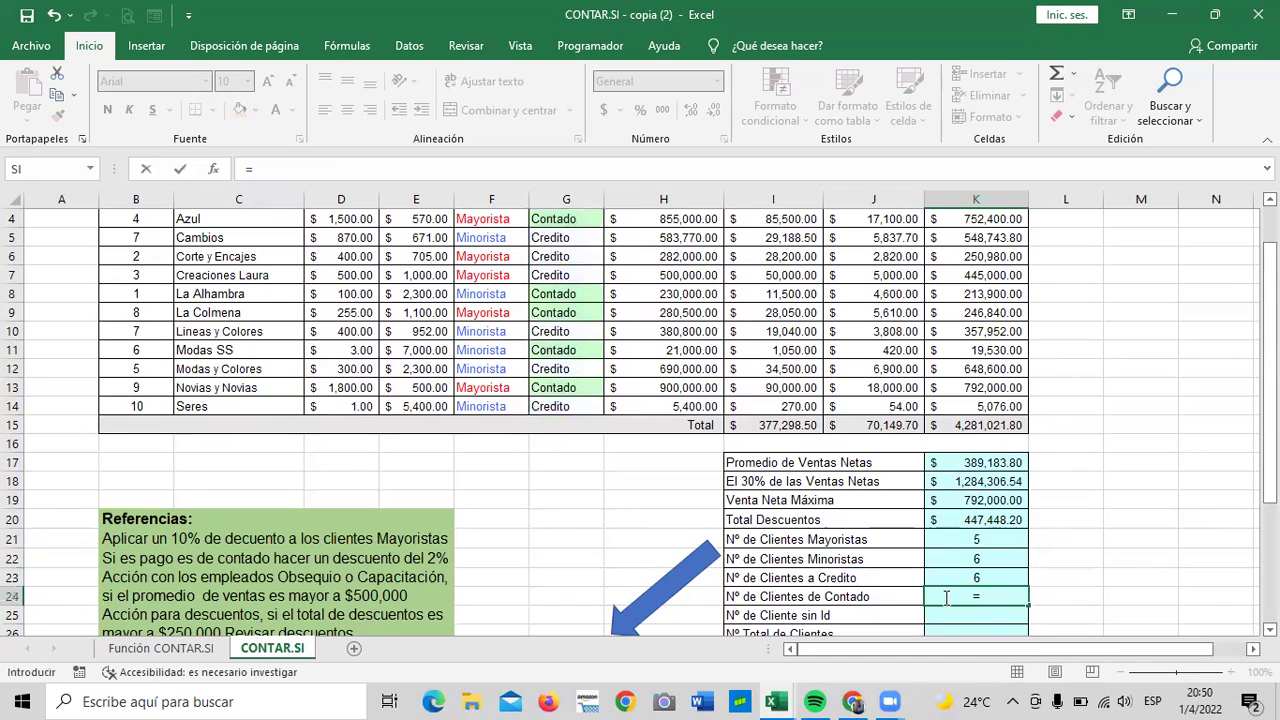
{"action": "type", "text": "contar"}
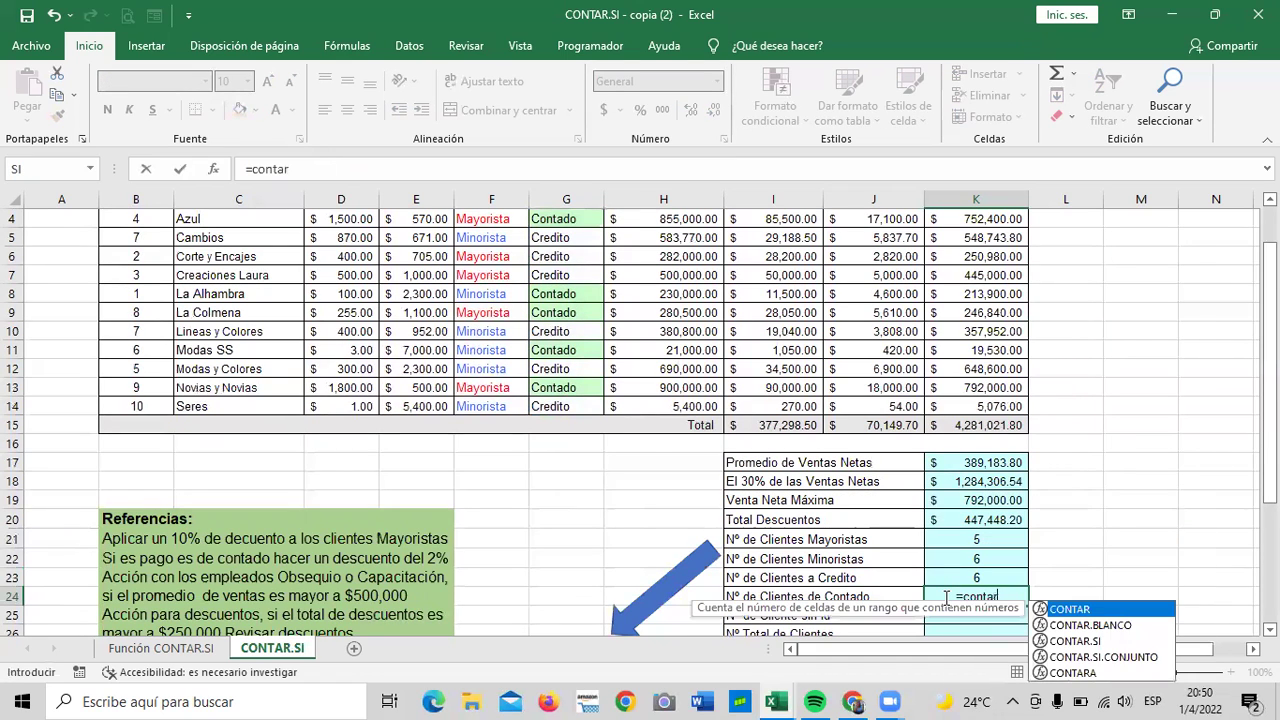
{"action": "double_click", "coordinate": [1084, 641]}
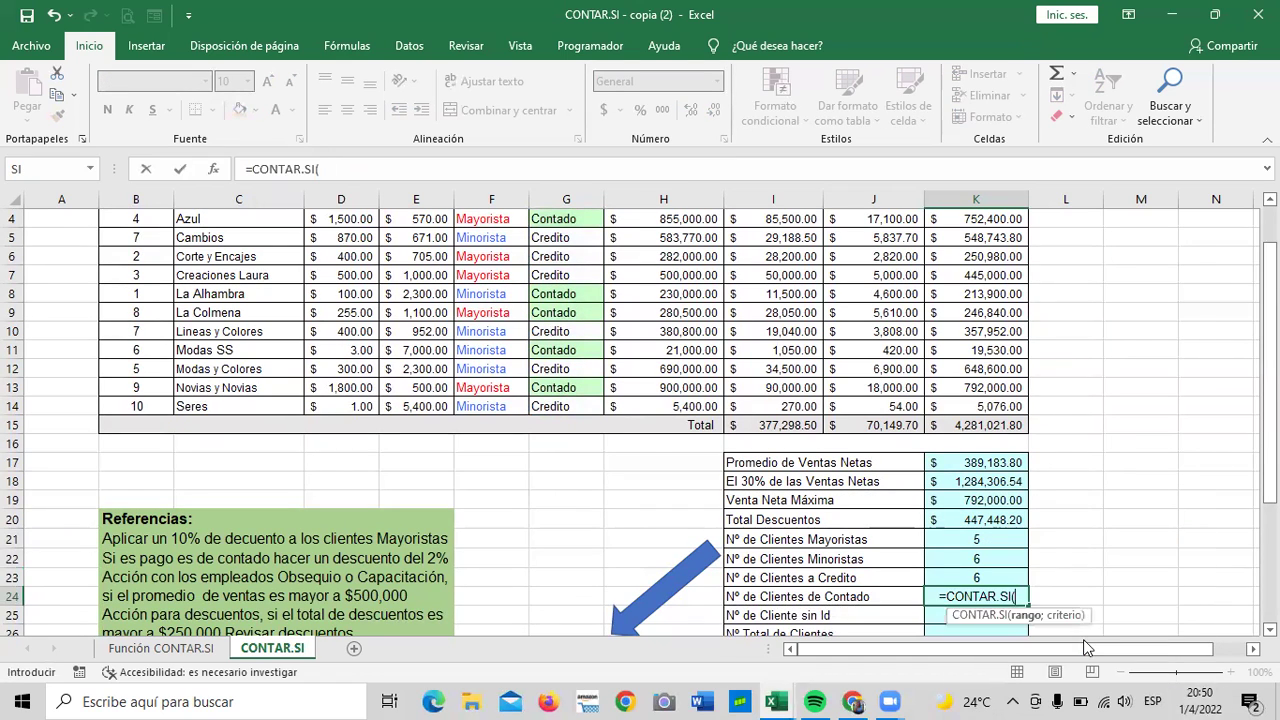
{"action": "scroll", "coordinate": [1084, 641], "scroll_direction": "down", "scroll_amount": 1}
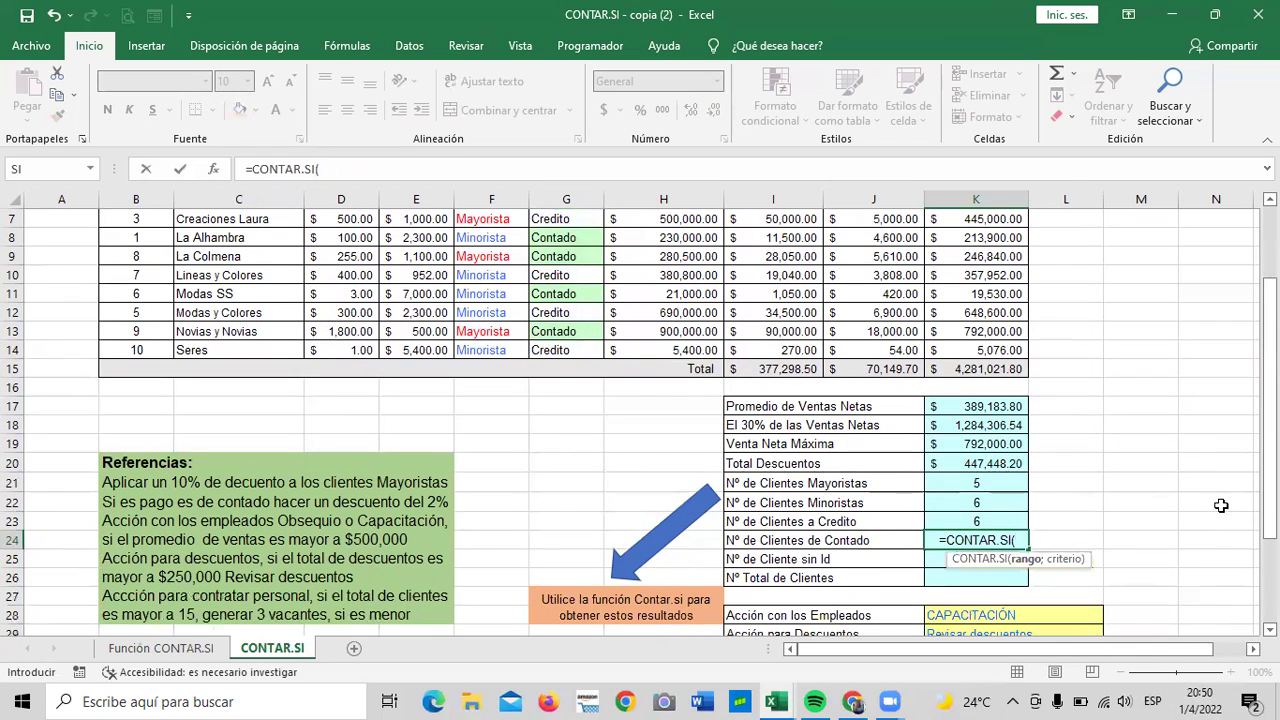
{"action": "scroll", "coordinate": [567, 407], "scroll_direction": "up", "scroll_amount": 2}
{"action": "left_click_drag", "start_coordinate": [567, 293], "coordinate": [567, 480]}
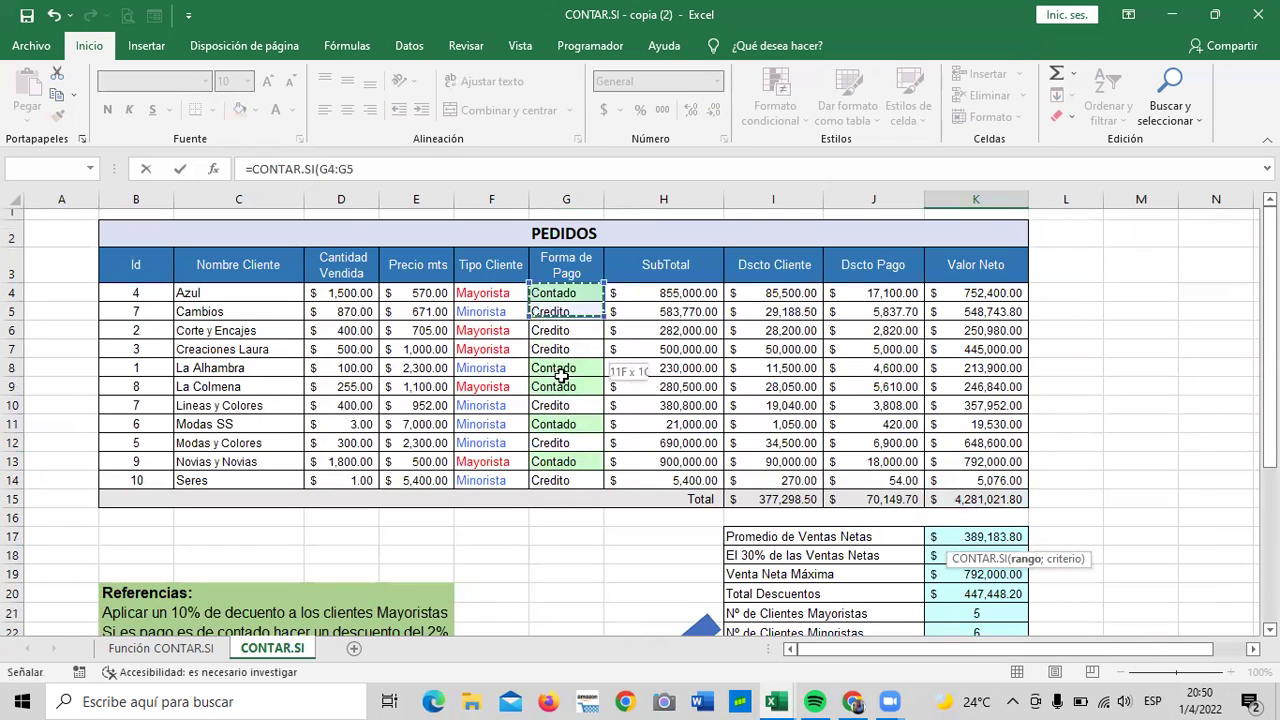
{"action": "left_click", "coordinate": [470, 176]}
{"action": "type", "text": ";"}
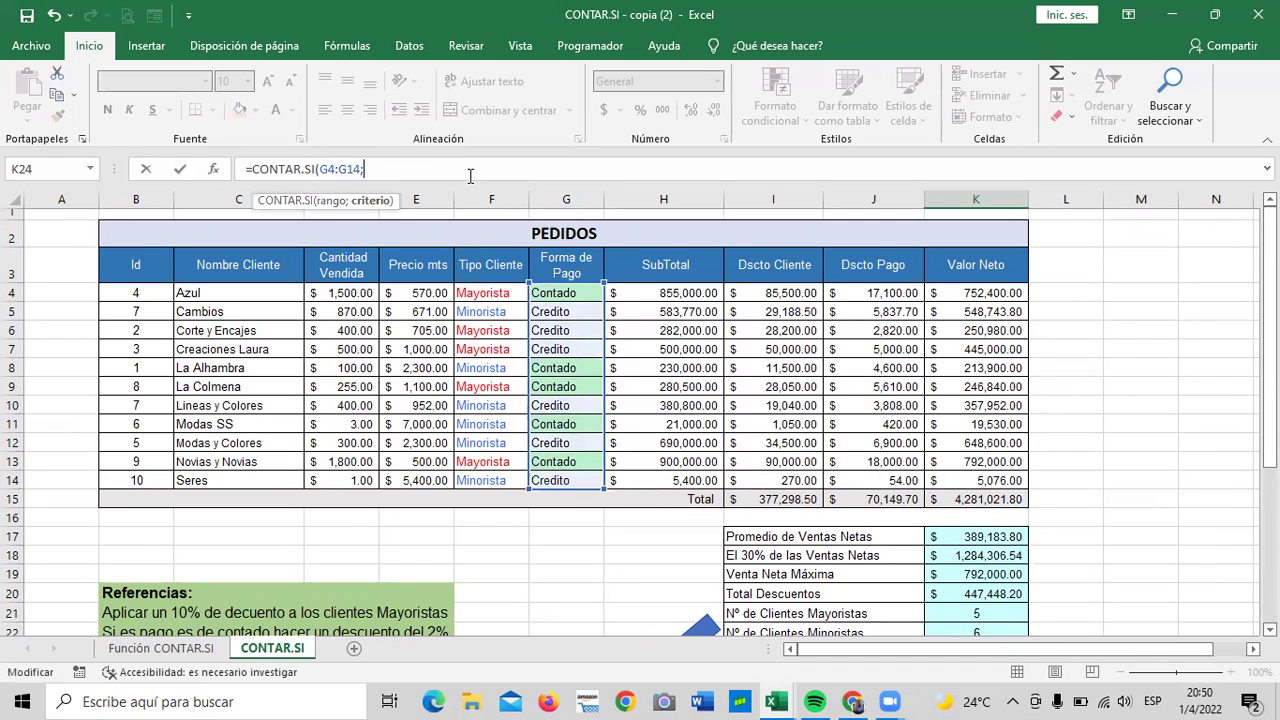
{"action": "type", "text": "\"C"}
{"action": "scroll", "coordinate": [520, 218], "scroll_direction": "down", "scroll_amount": 2}
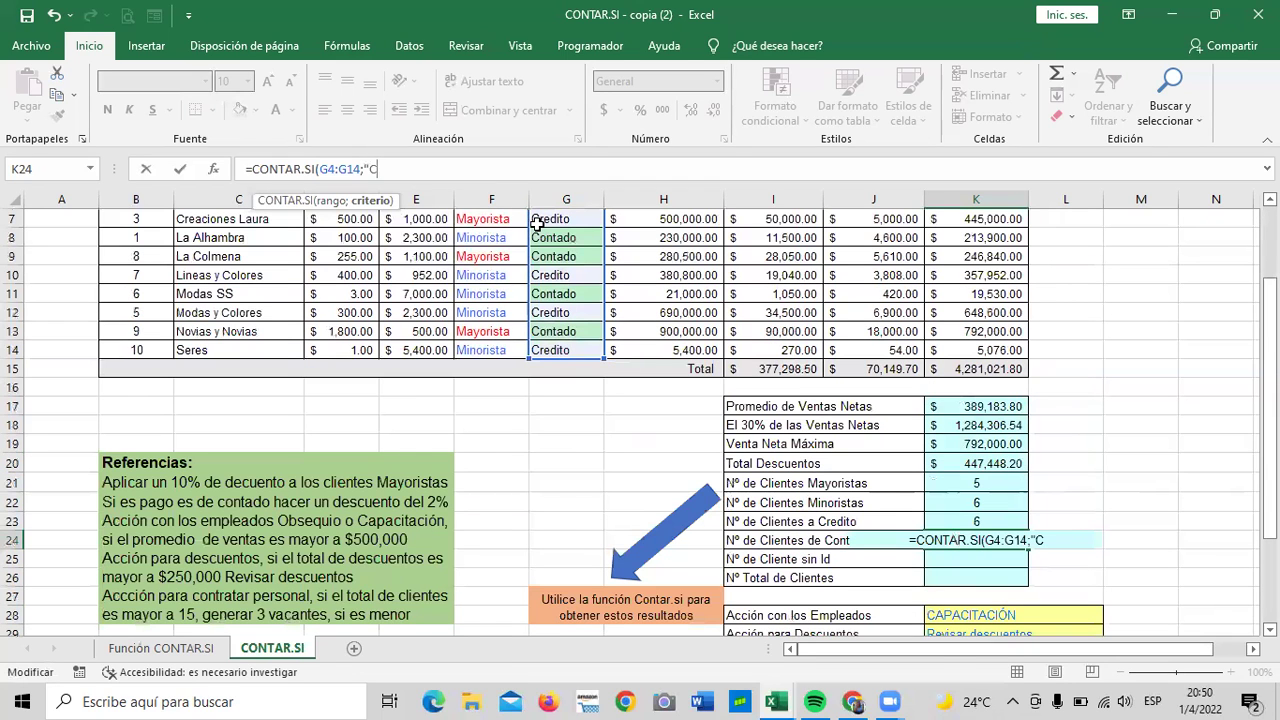
{"action": "type", "text": "ontado"}
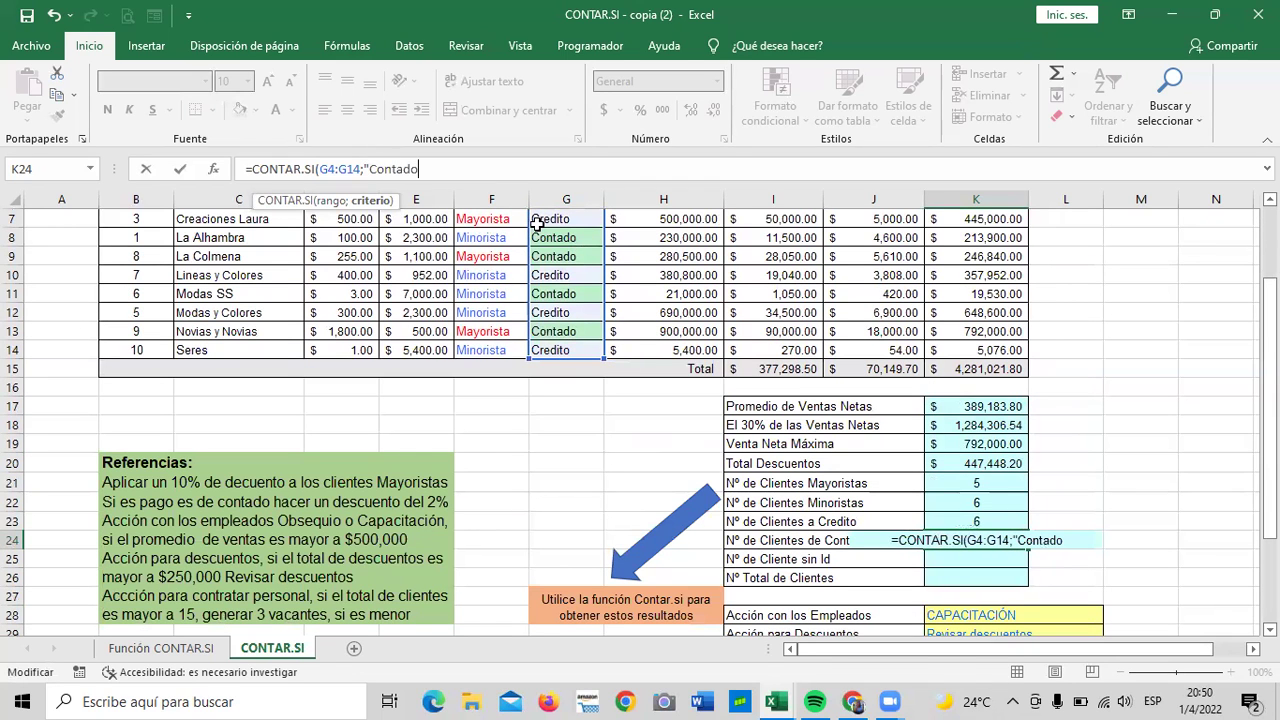
{"action": "type", "text": "\""}
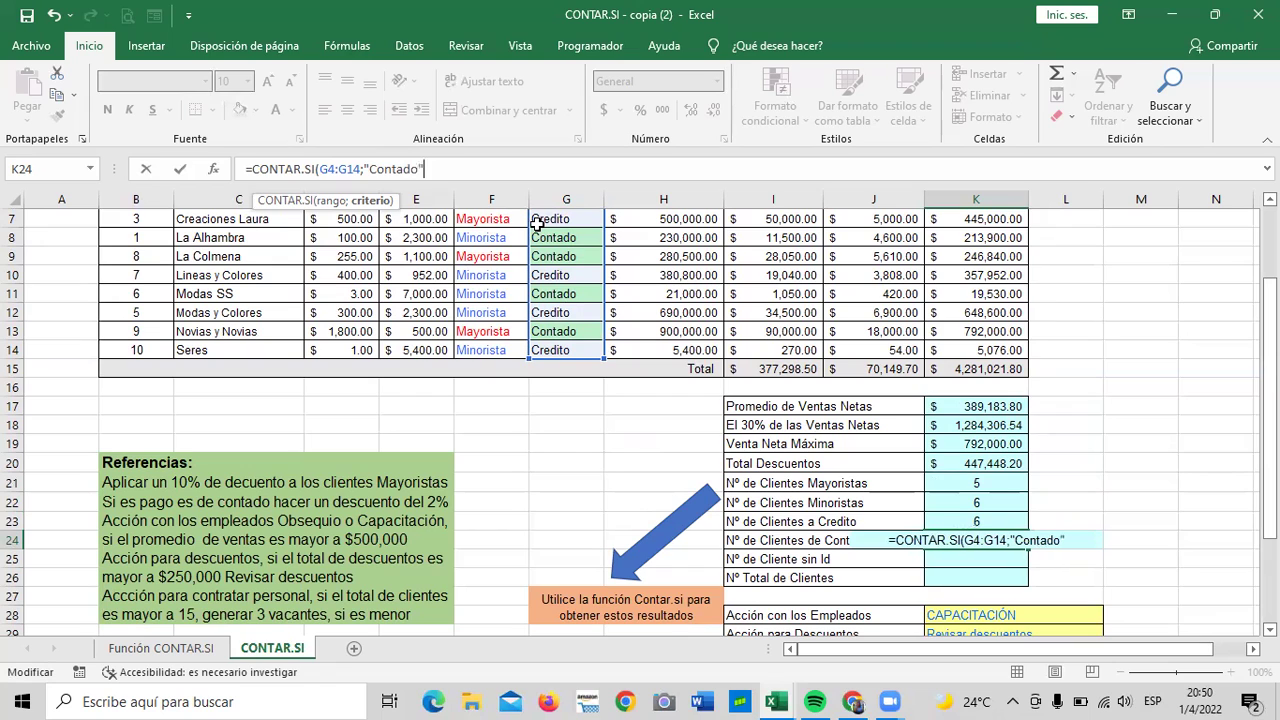
{"action": "type", "text": ")"}
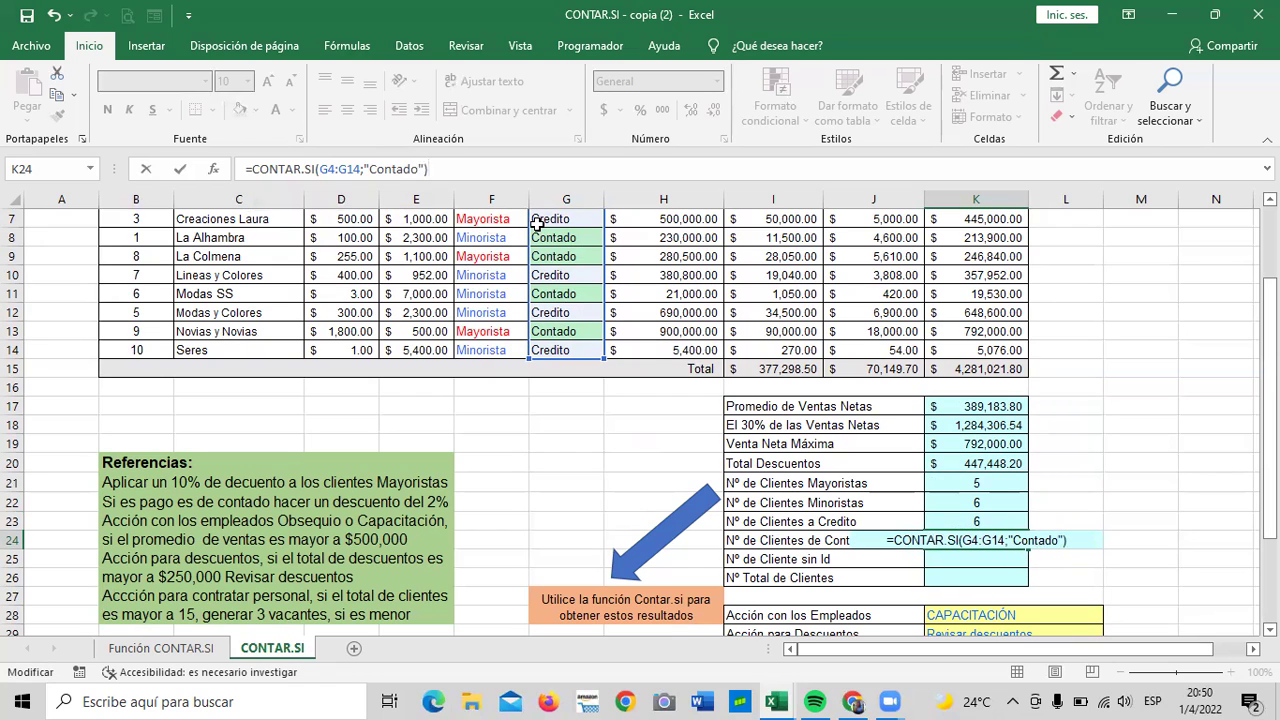
{"action": "key", "text": "Return"}
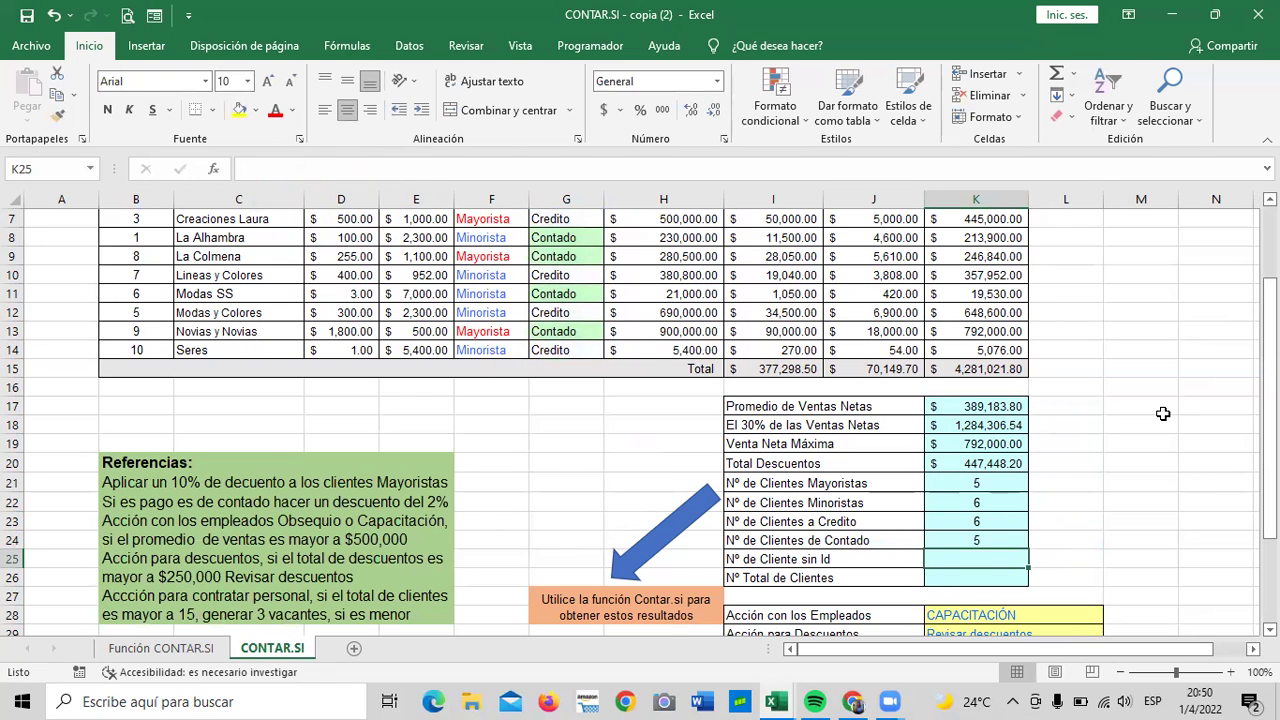
{"action": "scroll", "coordinate": [1163, 413], "scroll_direction": "down", "scroll_amount": 1}
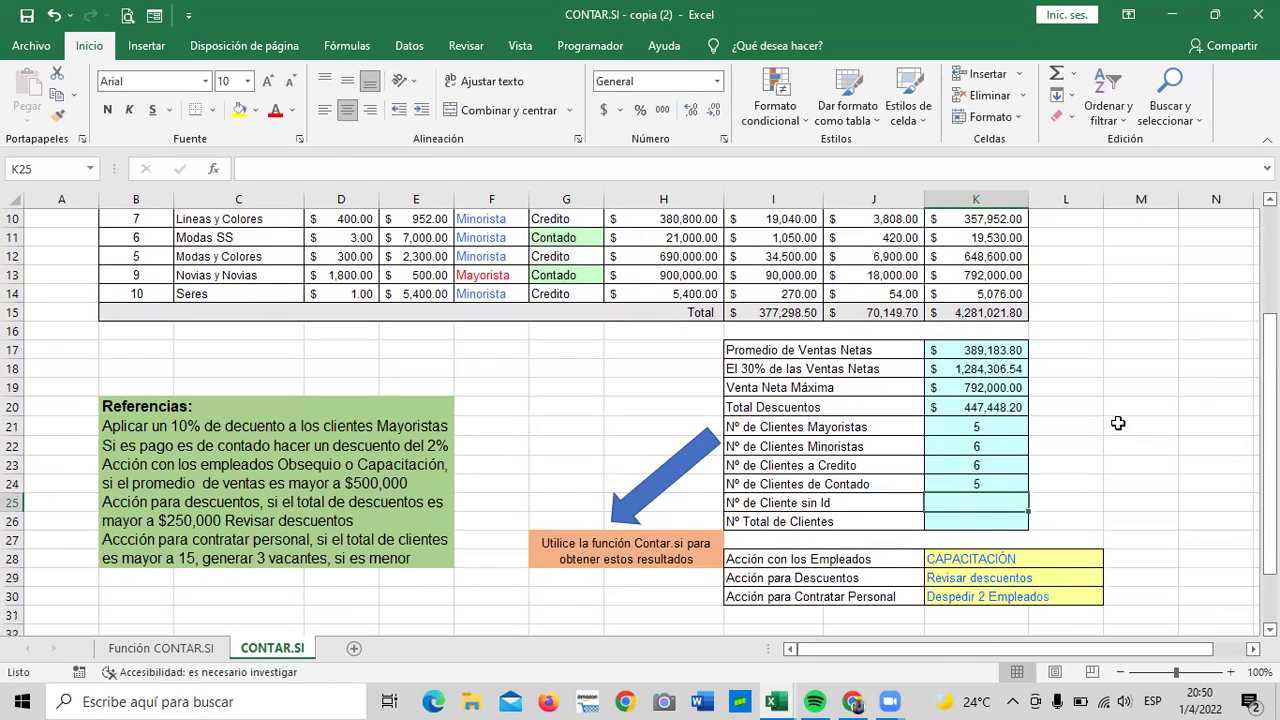
{"action": "left_click", "coordinate": [960, 520]}
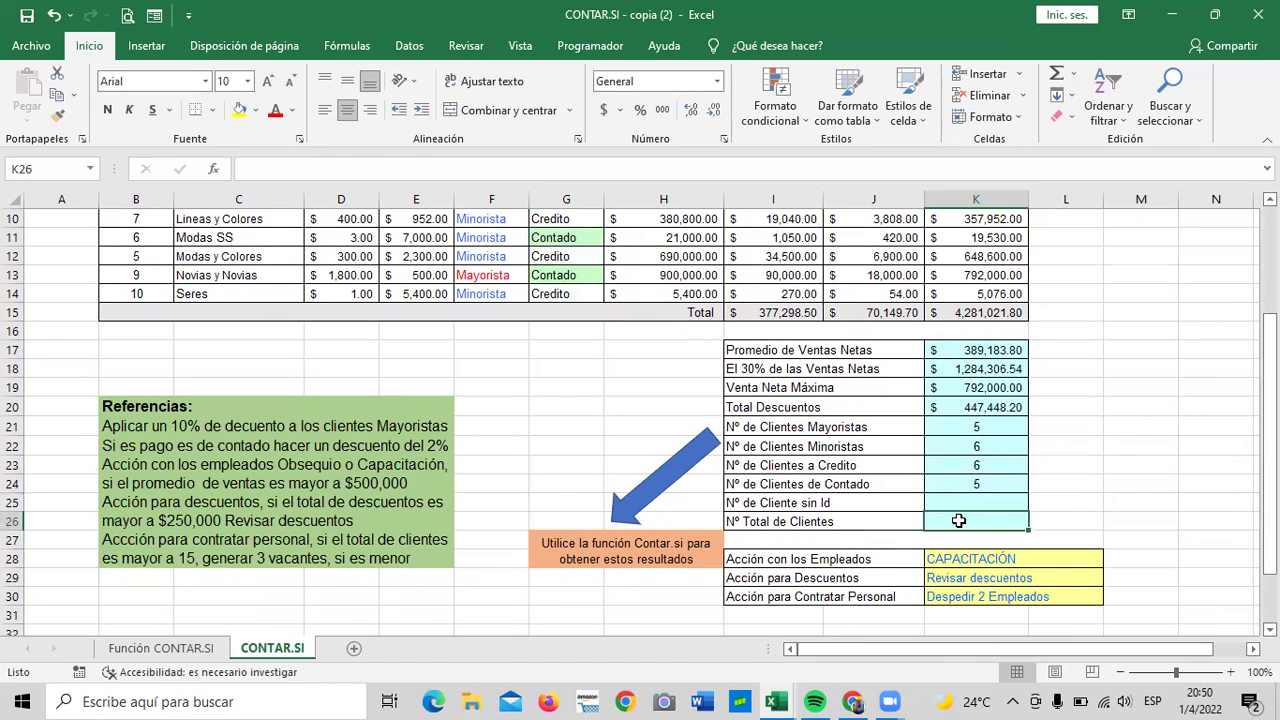
{"action": "left_click", "coordinate": [946, 502]}
{"action": "left_click", "coordinate": [951, 524]}
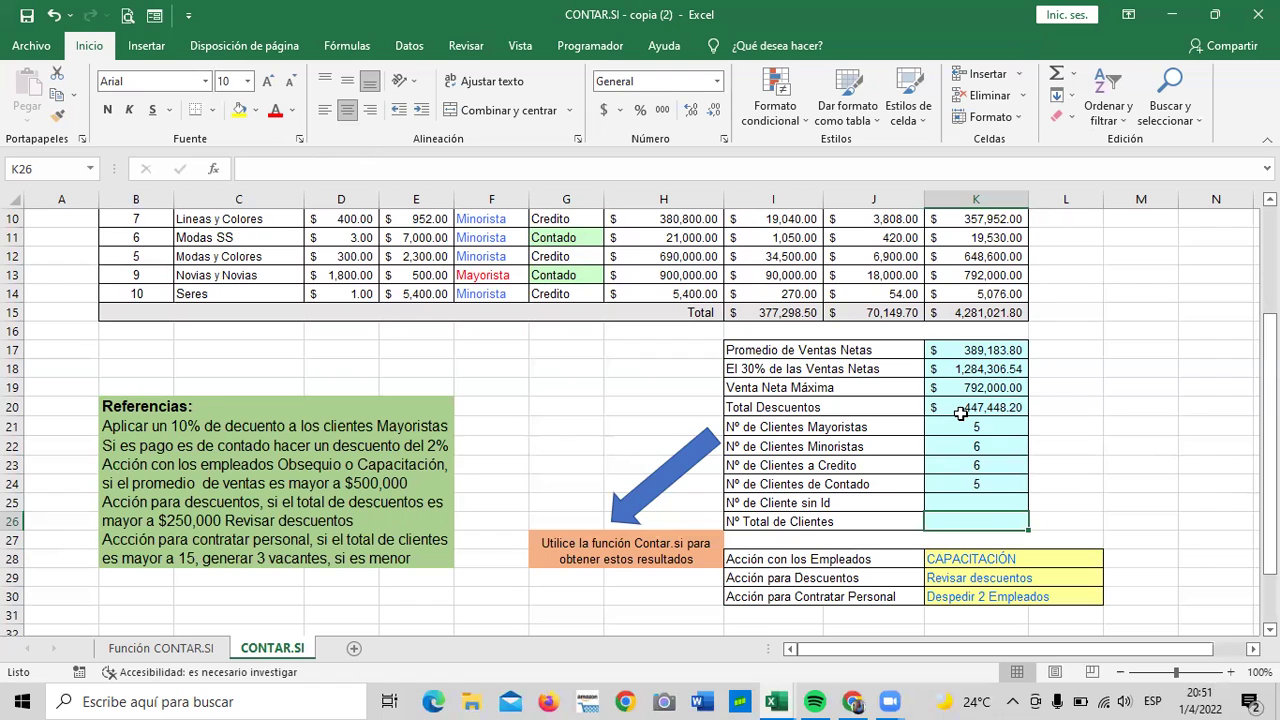
Step: Clear La Colmena's Id (B9) and Novias y Novias' Id (B13) in the PEDIDOS table
{"action": "scroll", "coordinate": [153, 424], "scroll_direction": "up", "scroll_amount": 3}
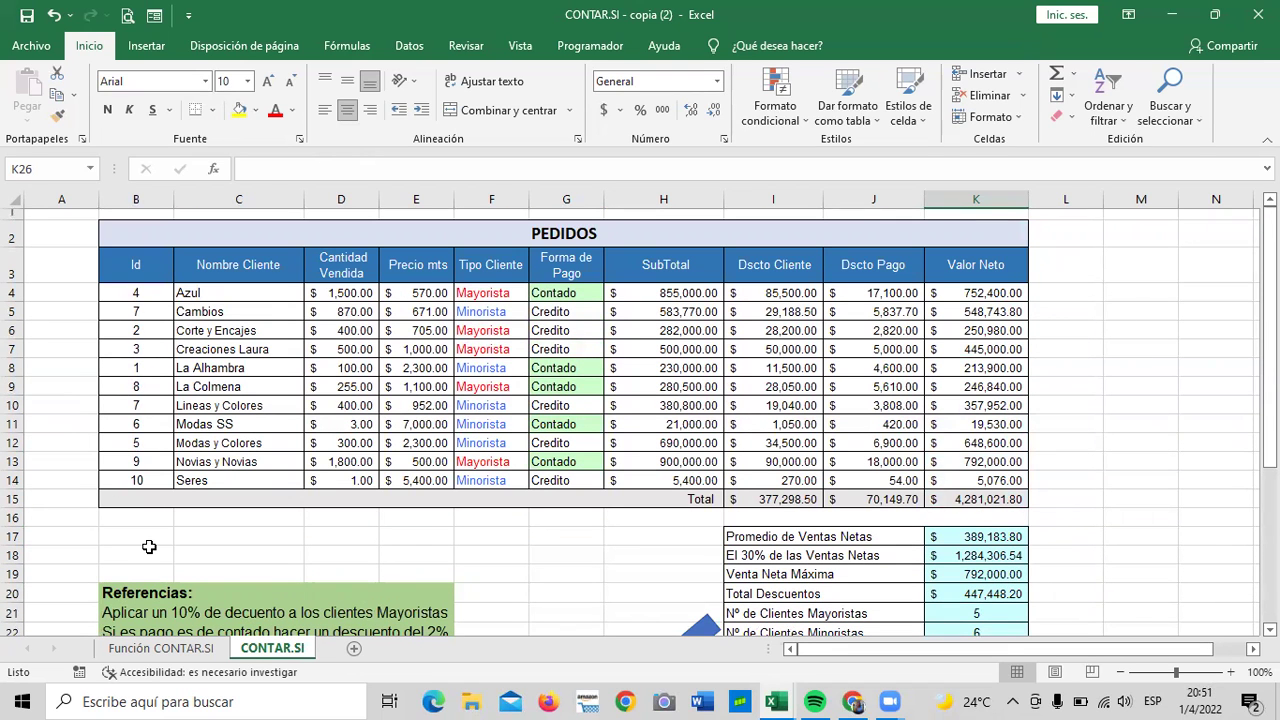
{"action": "left_click", "coordinate": [119, 386]}
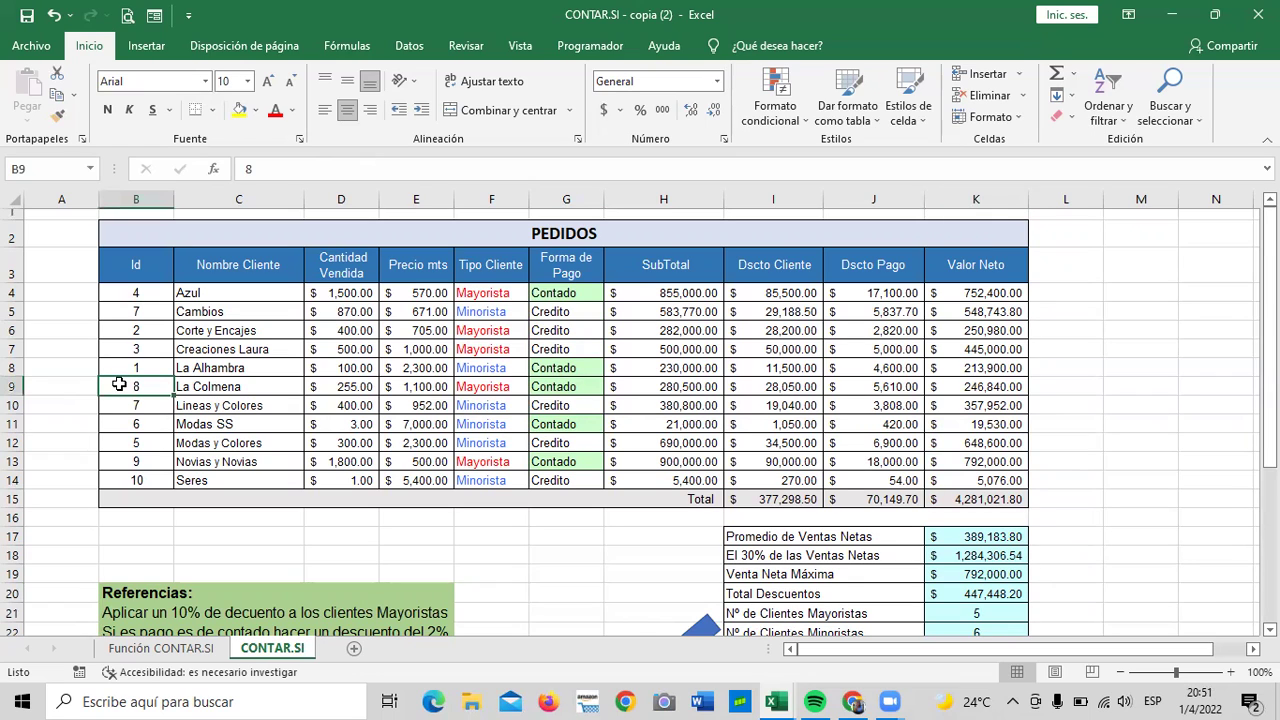
{"action": "left_click", "coordinate": [121, 461]}
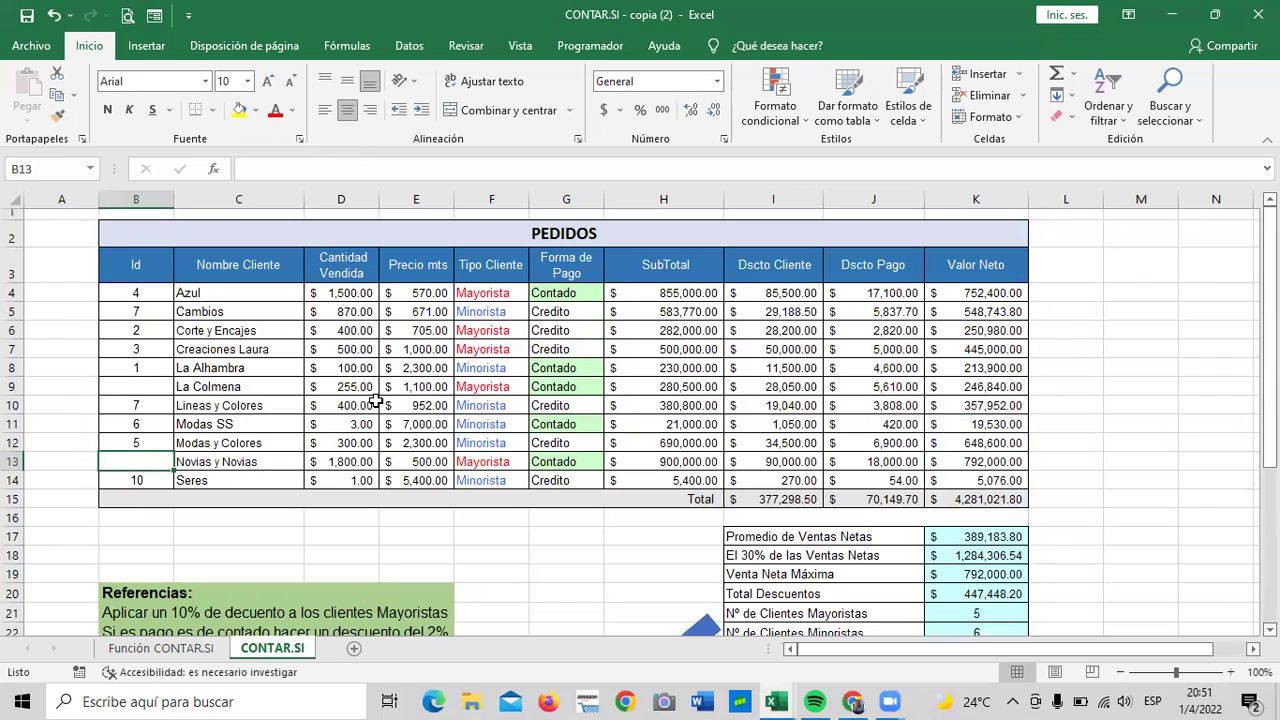
{"action": "scroll", "coordinate": [370, 402], "scroll_direction": "down", "scroll_amount": 3}
{"action": "left_click", "coordinate": [979, 502]}
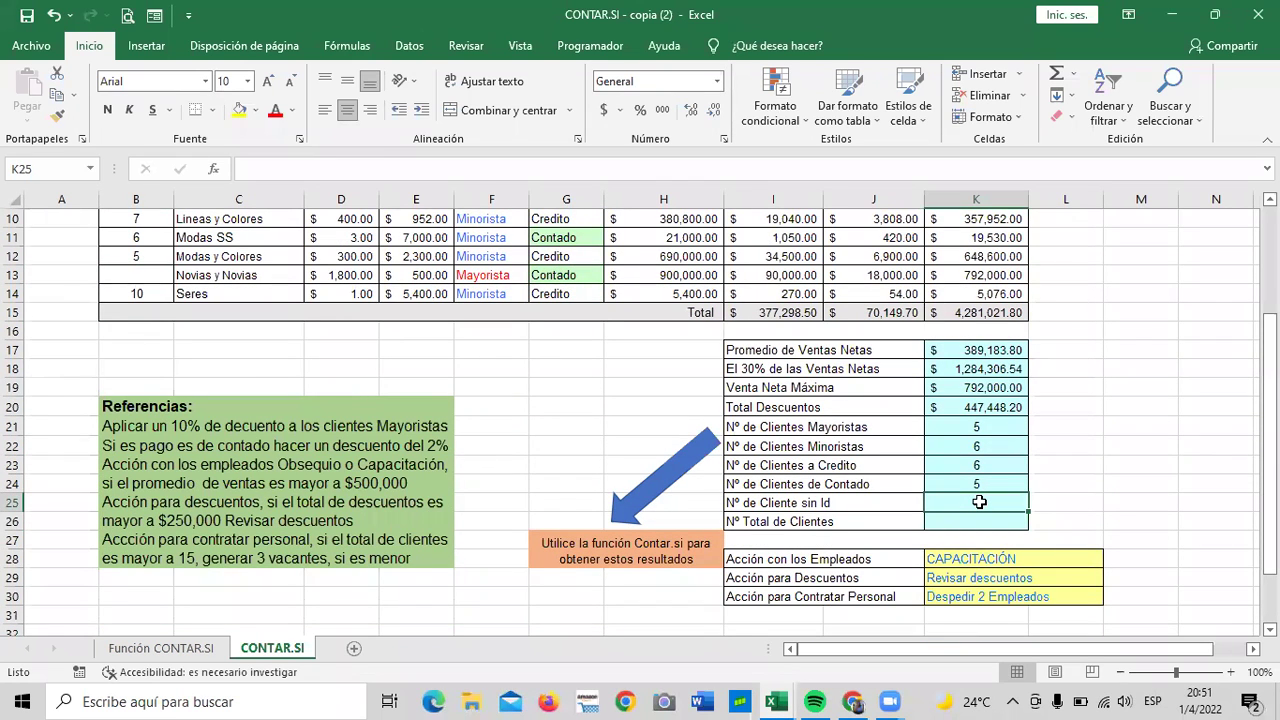
Step: Enter =CONTAR.BLANCO(B4:B14) in K25 to count the blank Ids, returning 2
{"action": "type", "text": "="}
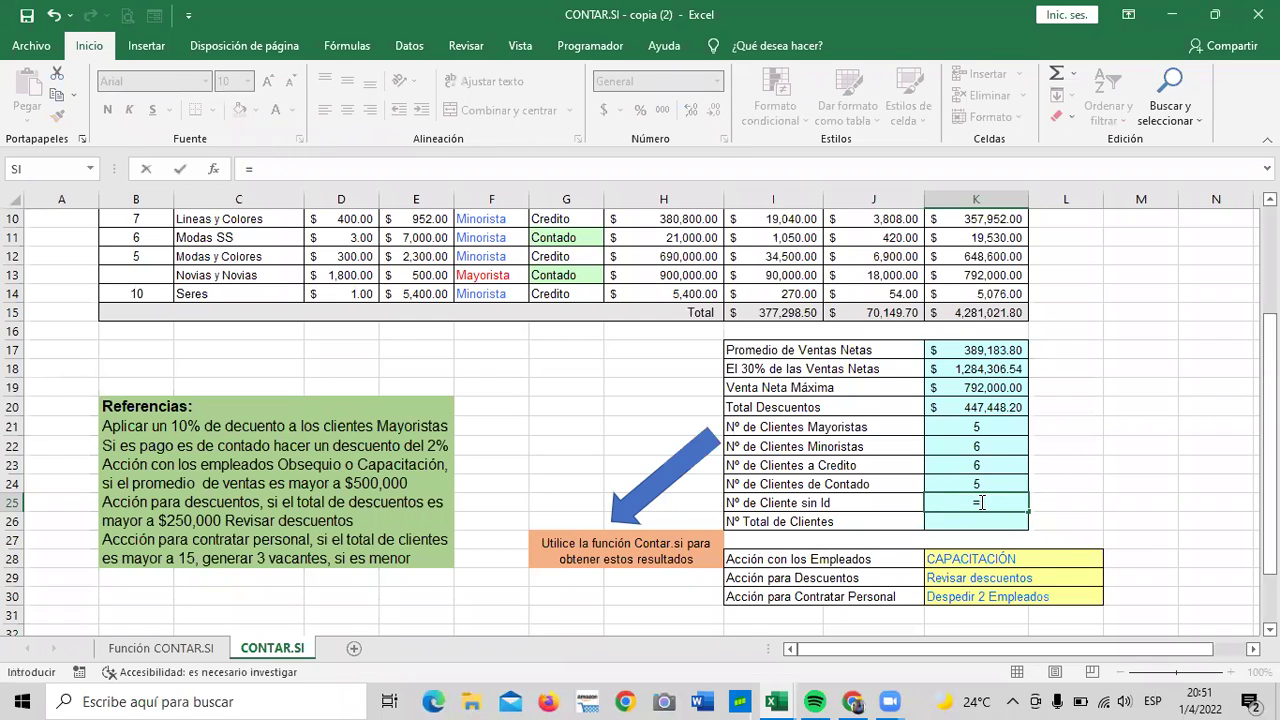
{"action": "type", "text": "contar"}
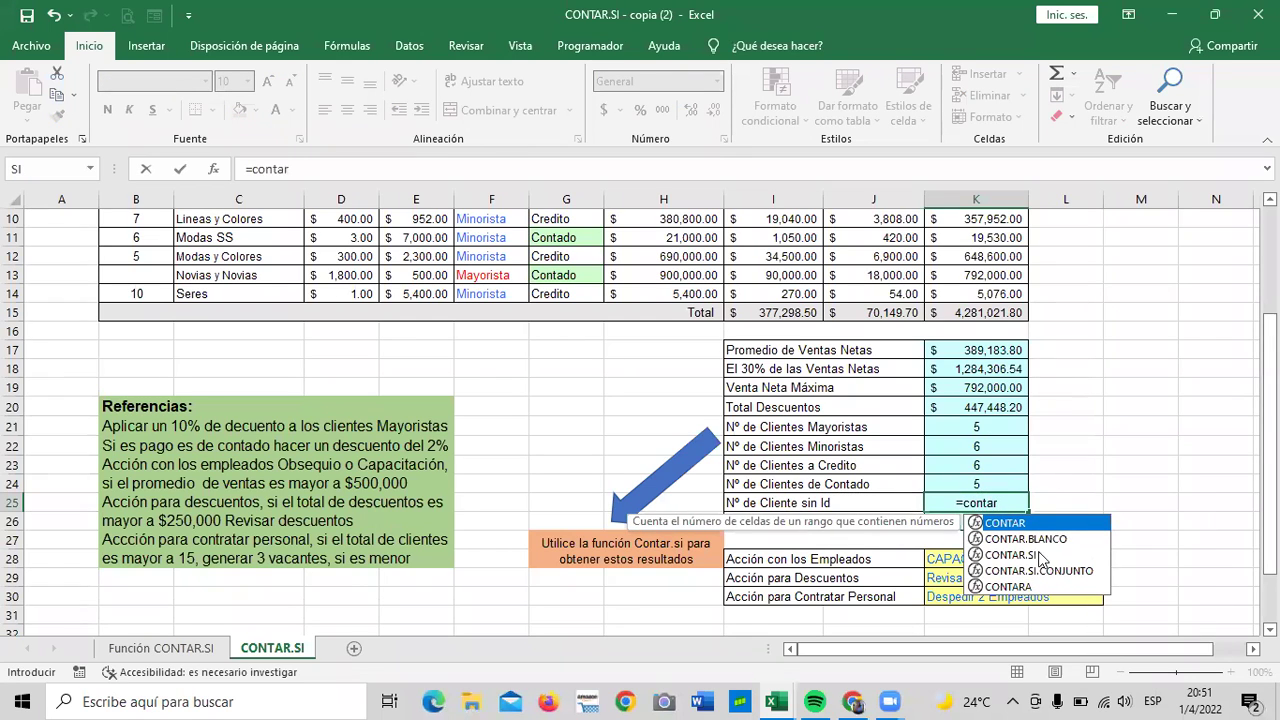
{"action": "left_click", "coordinate": [1017, 540]}
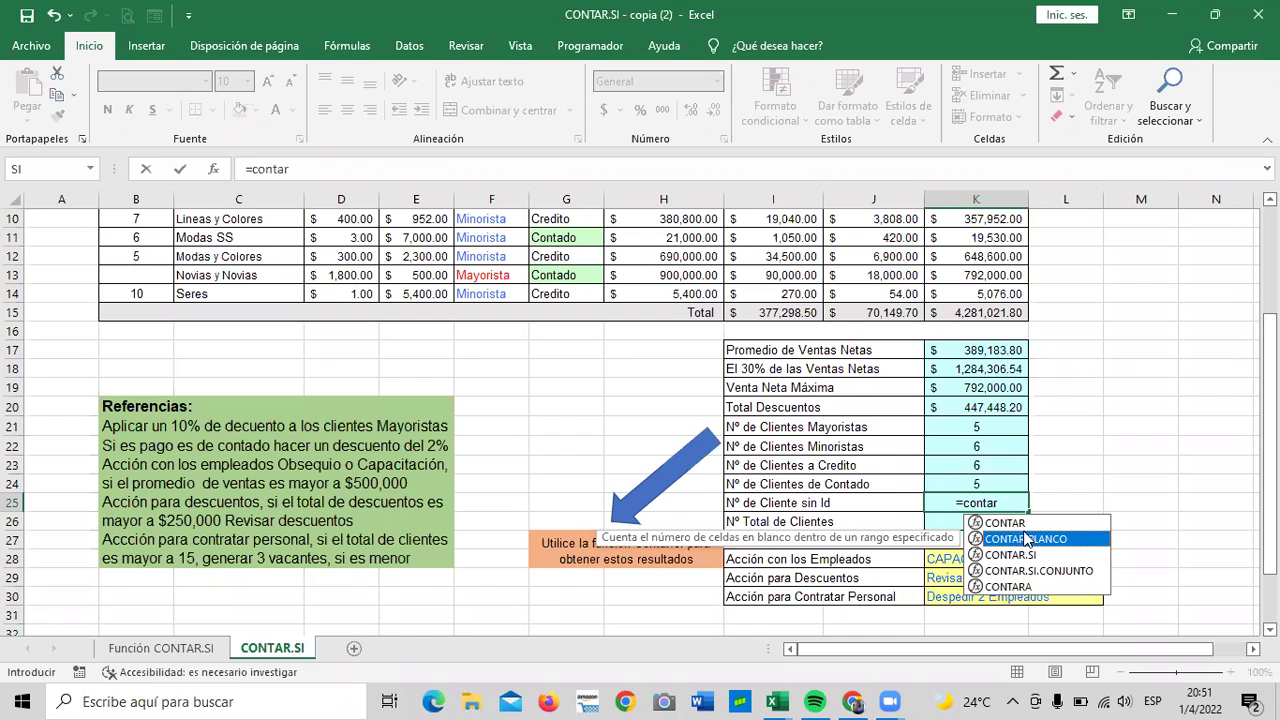
{"action": "double_click", "coordinate": [1007, 543]}
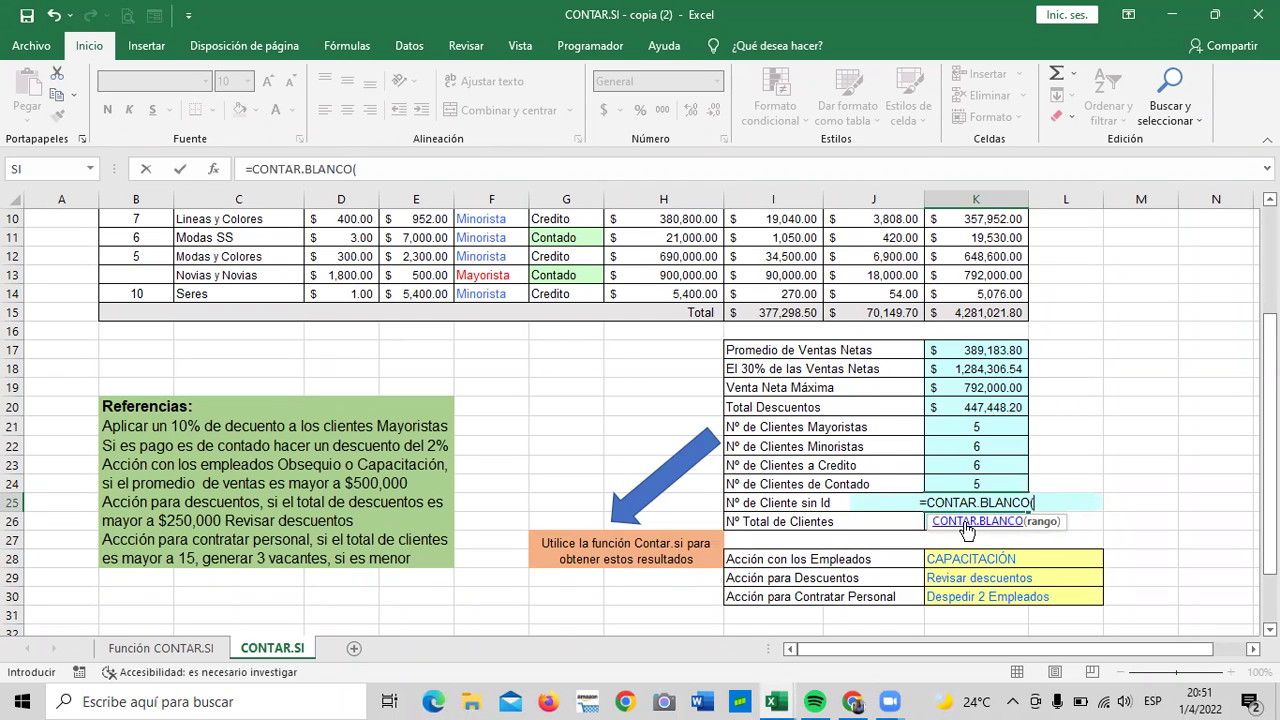
{"action": "scroll", "coordinate": [176, 373], "scroll_direction": "up", "scroll_amount": 3}
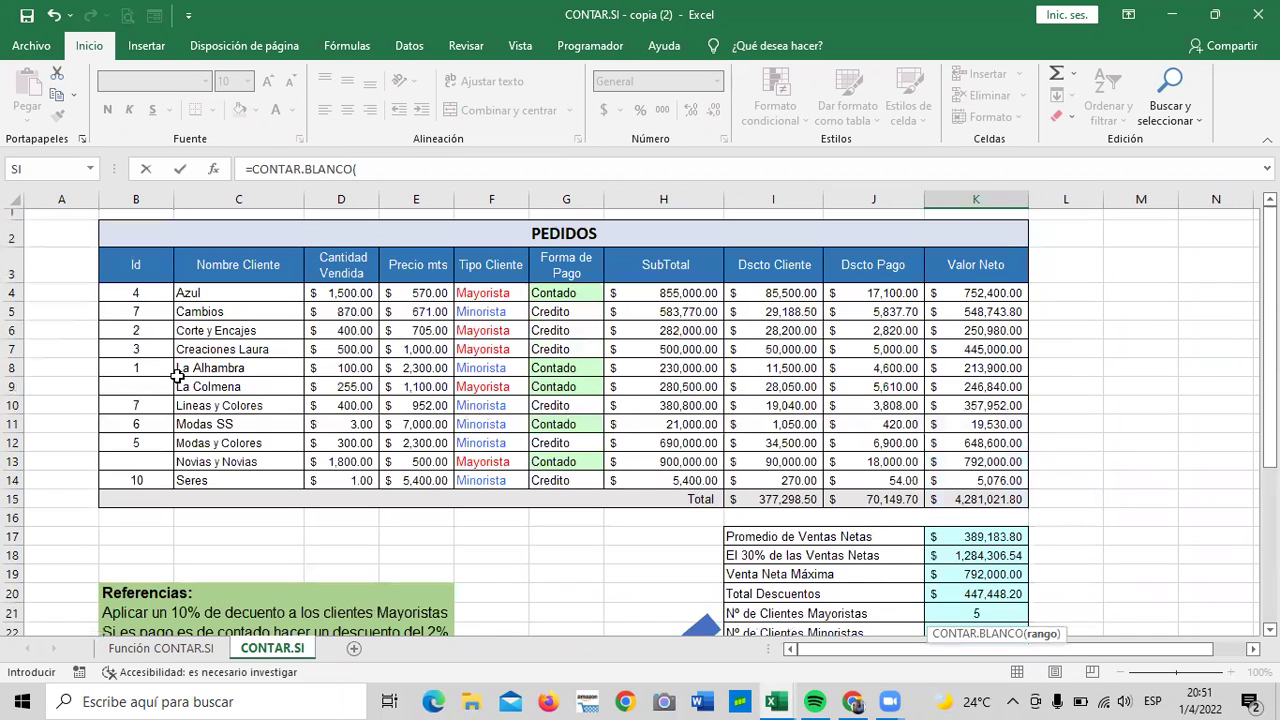
{"action": "left_click_drag", "start_coordinate": [136, 292], "coordinate": [136, 483]}
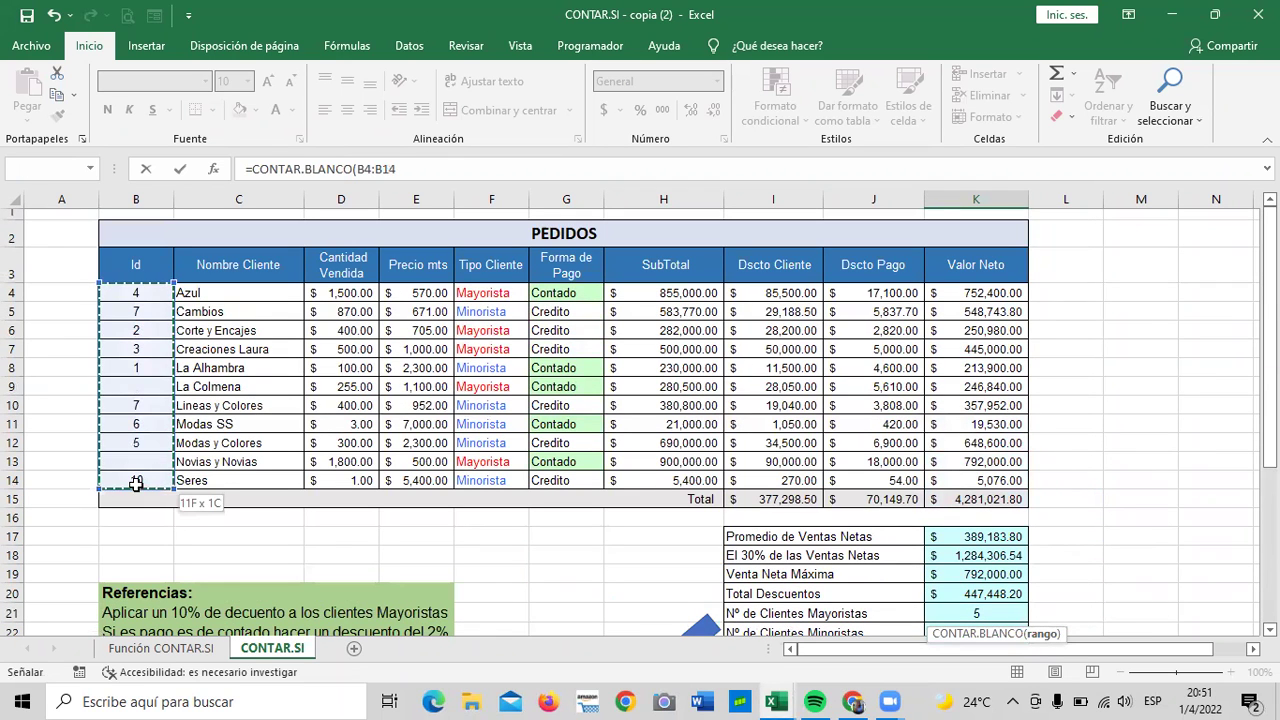
{"action": "left_click", "coordinate": [418, 168]}
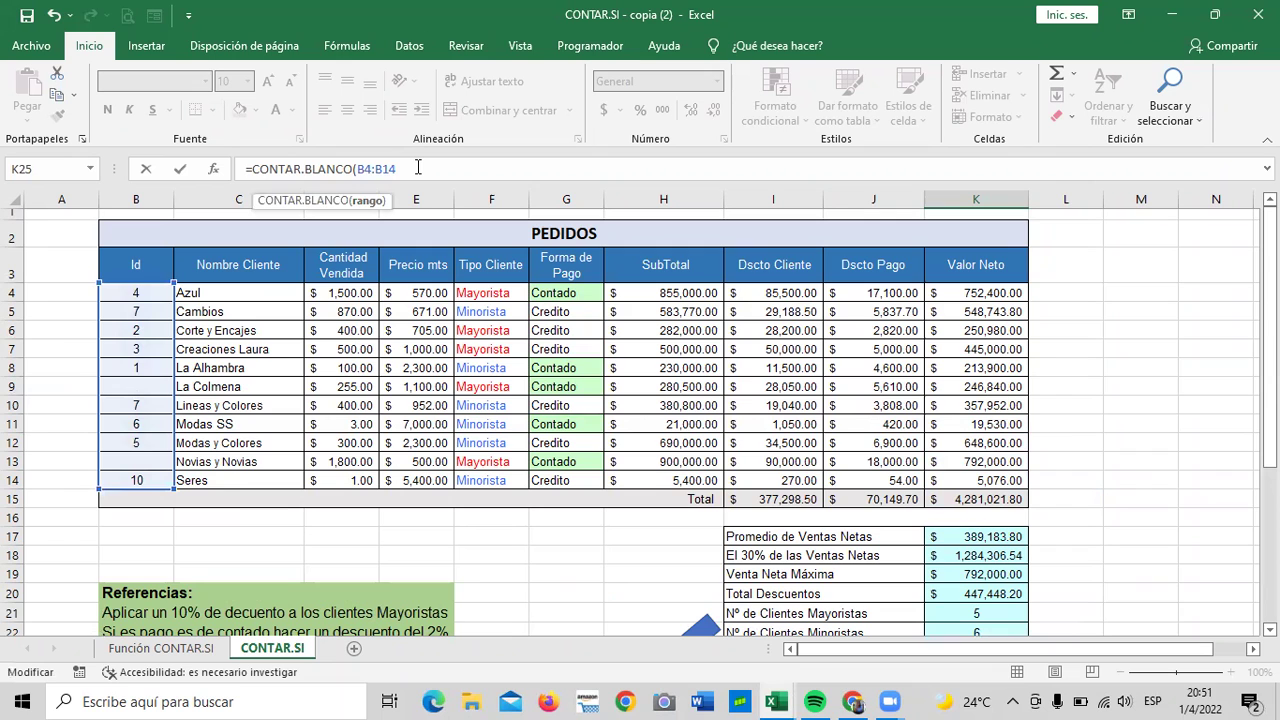
{"action": "type", "text": ")"}
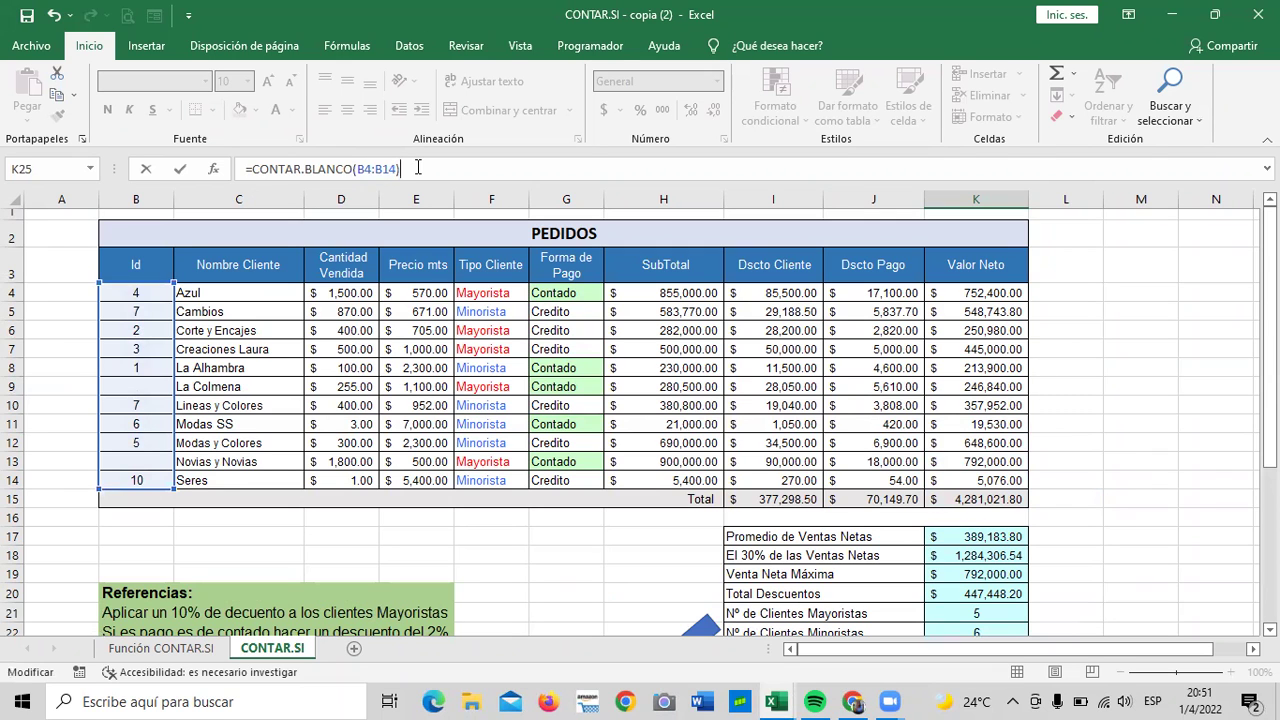
{"action": "key", "text": "Return"}
{"action": "scroll", "coordinate": [820, 315], "scroll_direction": "down", "scroll_amount": 2}
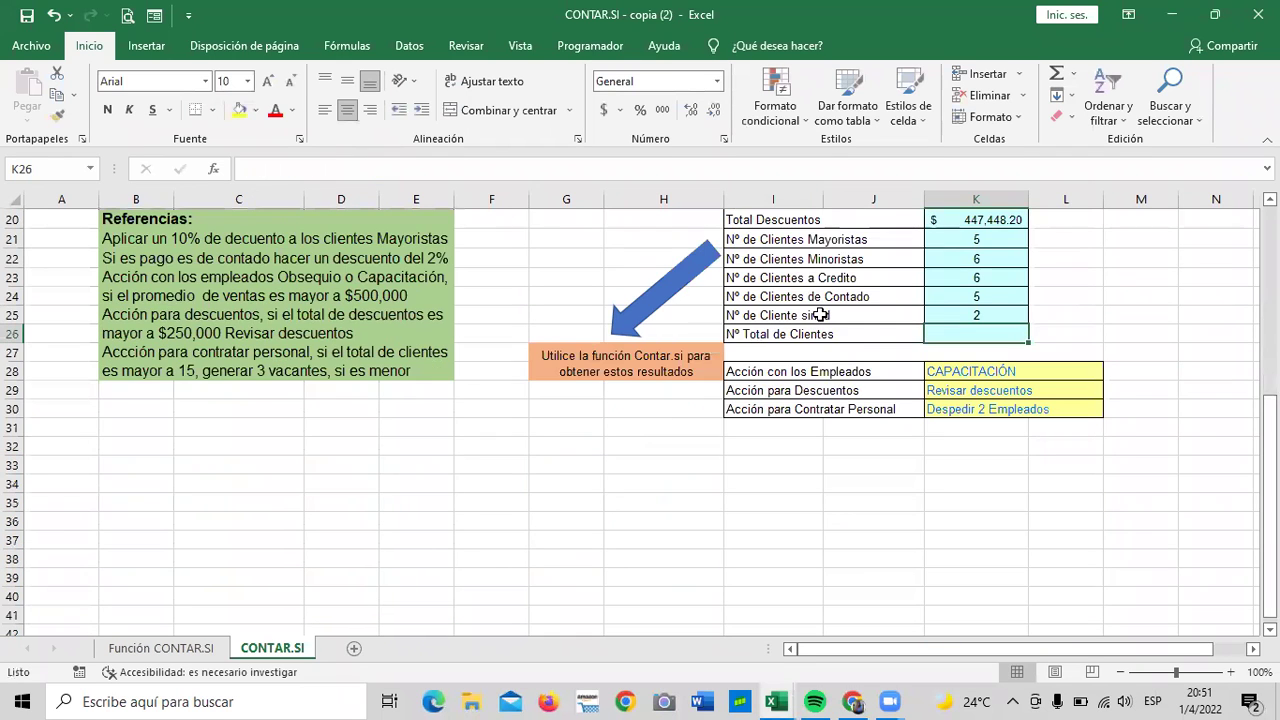
{"action": "scroll", "coordinate": [820, 315], "scroll_direction": "up", "scroll_amount": 2}
{"action": "scroll", "coordinate": [470, 355], "scroll_direction": "up", "scroll_amount": 4}
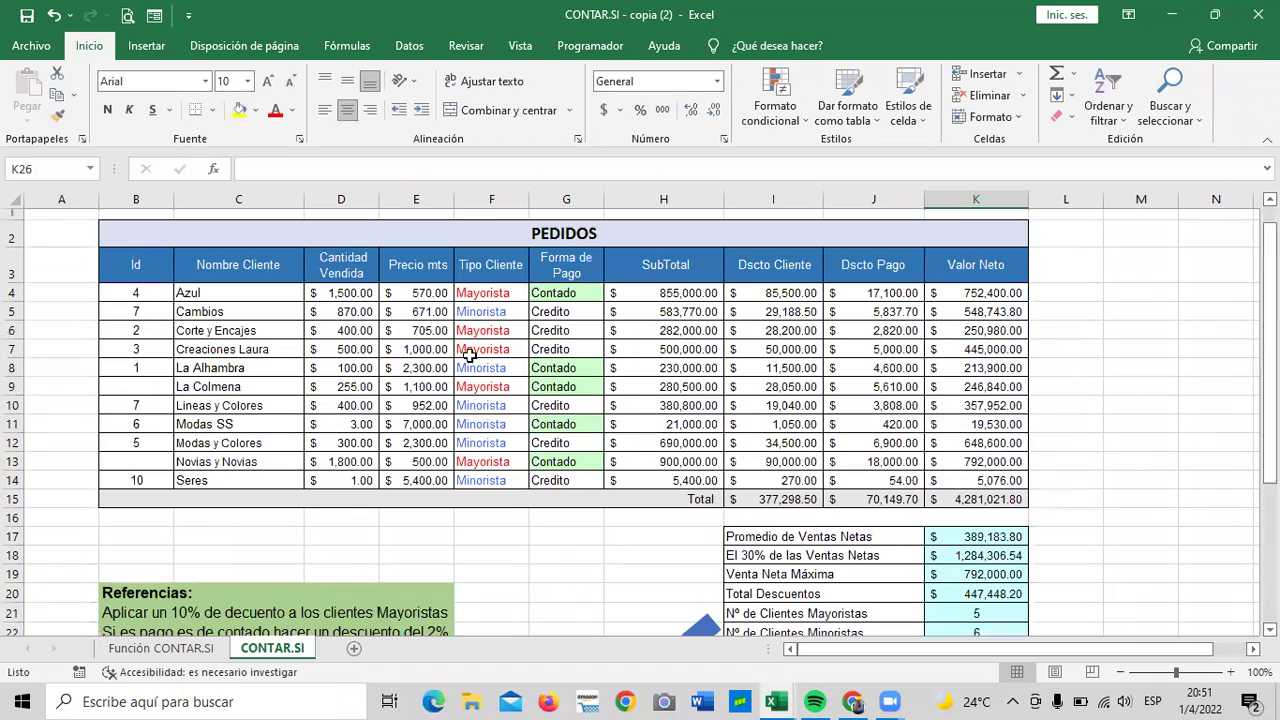
{"action": "left_click", "coordinate": [120, 386]}
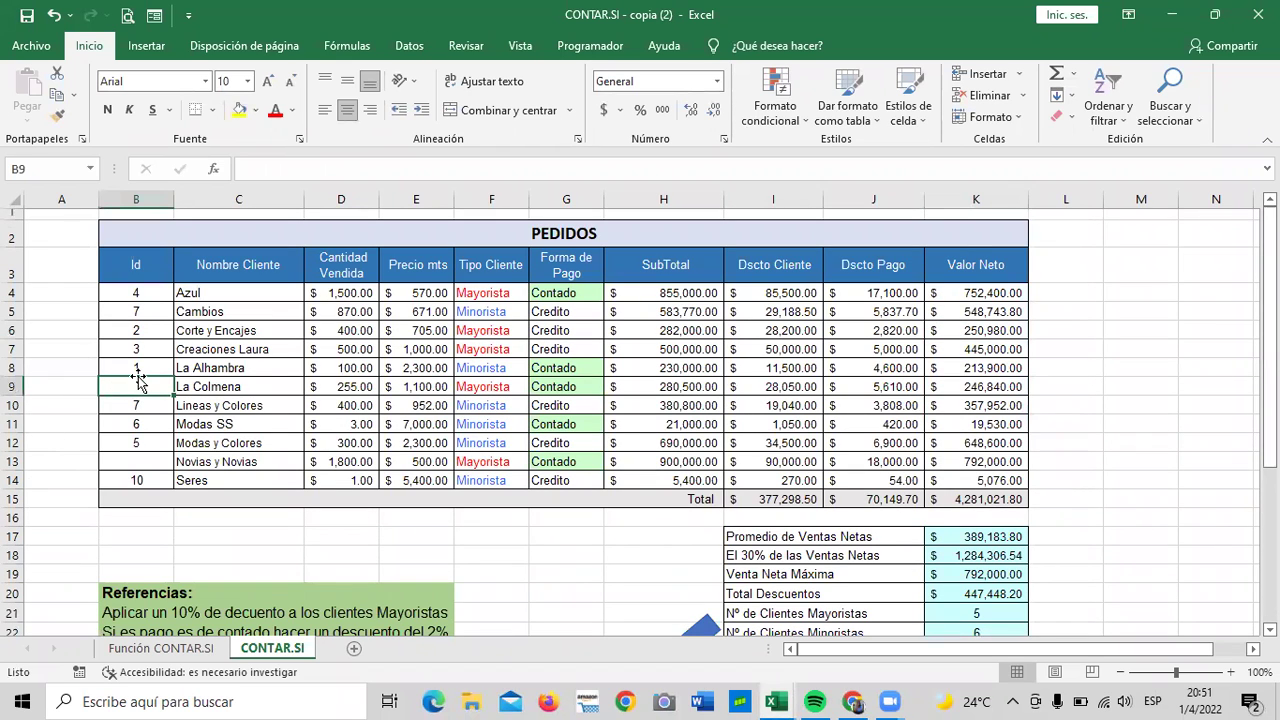
{"action": "type", "text": "8"}
{"action": "left_click", "coordinate": [143, 459]}
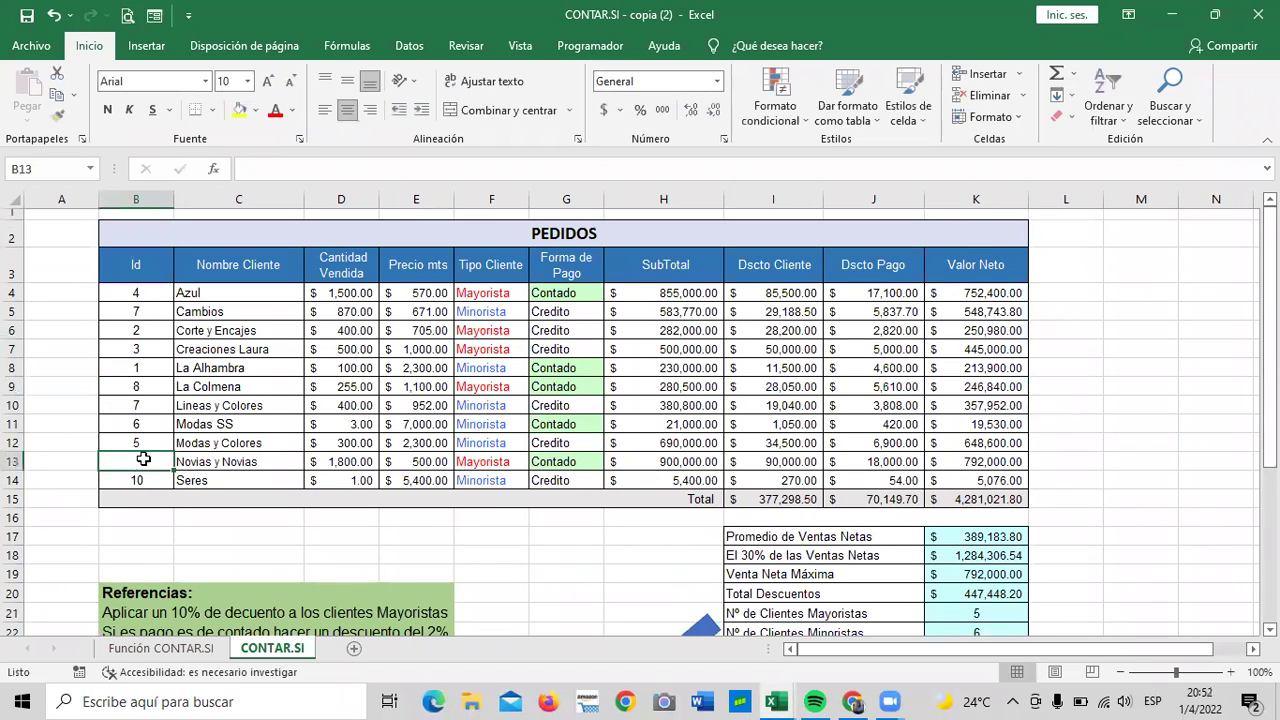
{"action": "type", "text": "9"}
{"action": "key", "text": "Return"}
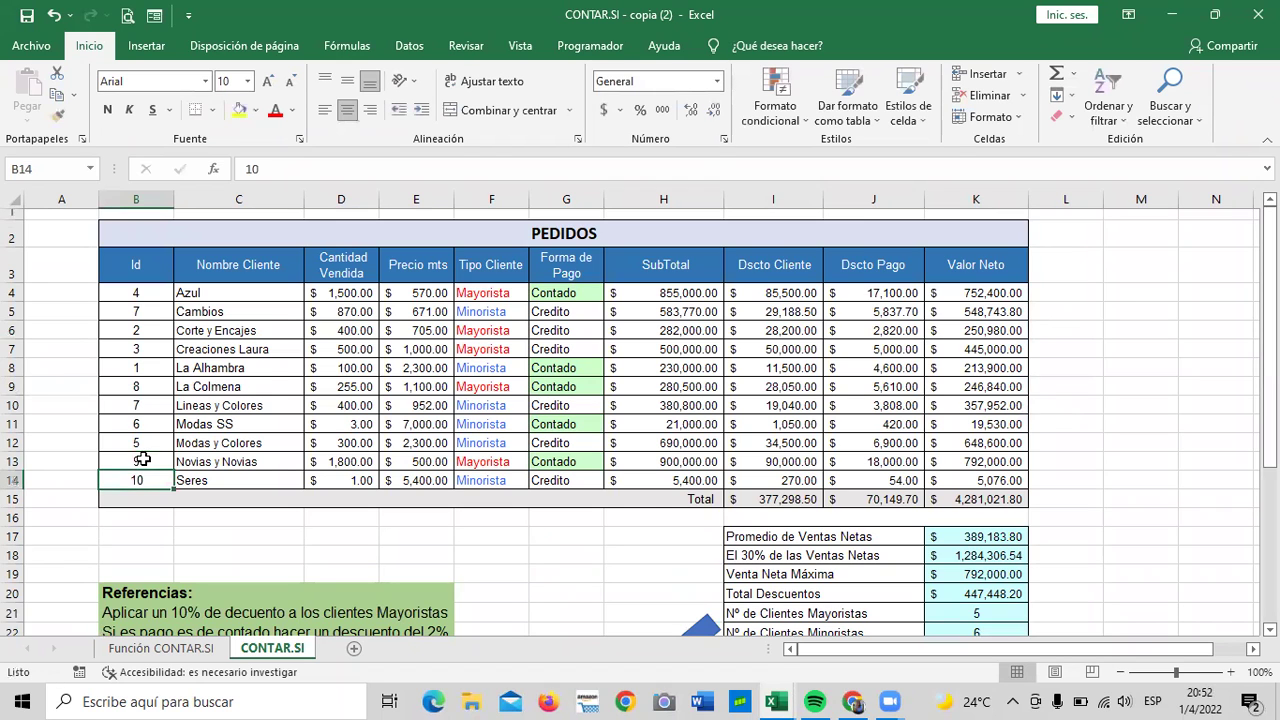
{"action": "scroll", "coordinate": [648, 500], "scroll_direction": "down", "scroll_amount": 3}
{"action": "scroll", "coordinate": [657, 503], "scroll_direction": "down", "scroll_amount": 1}
{"action": "left_click", "coordinate": [958, 446]}
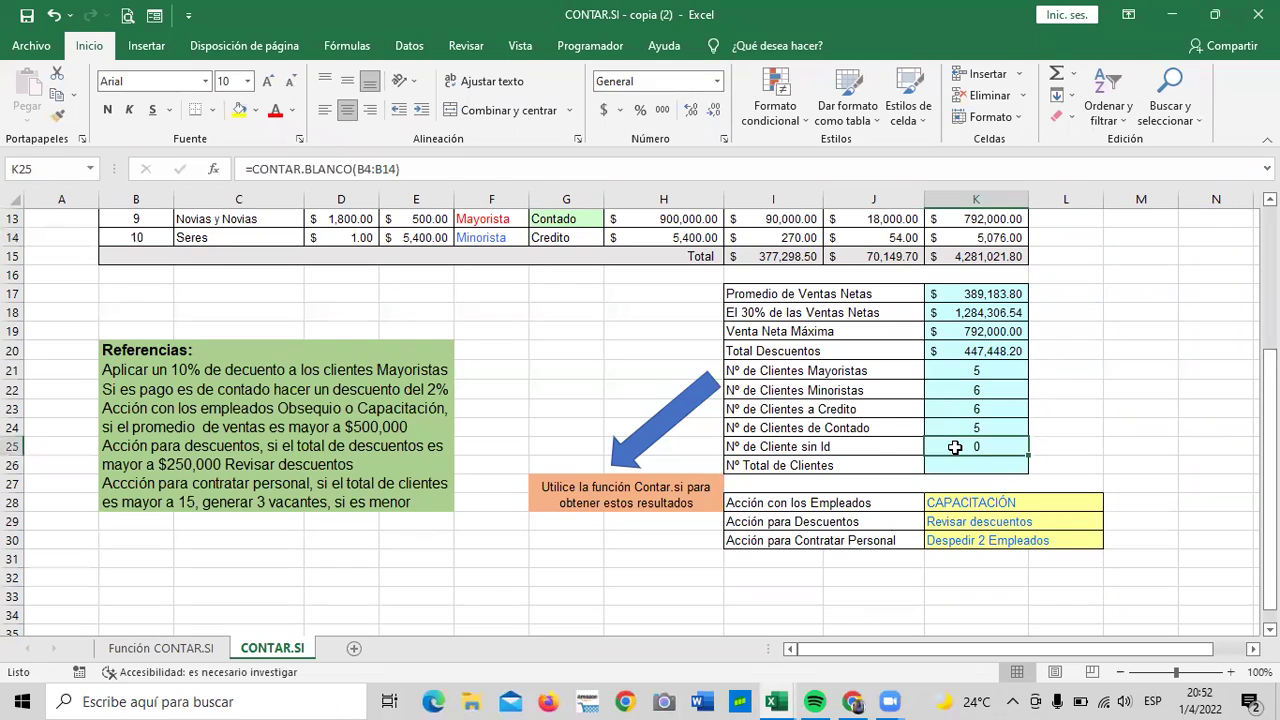
{"action": "scroll", "coordinate": [363, 397], "scroll_direction": "up", "scroll_amount": 2}
{"action": "scroll", "coordinate": [292, 380], "scroll_direction": "up", "scroll_amount": 2}
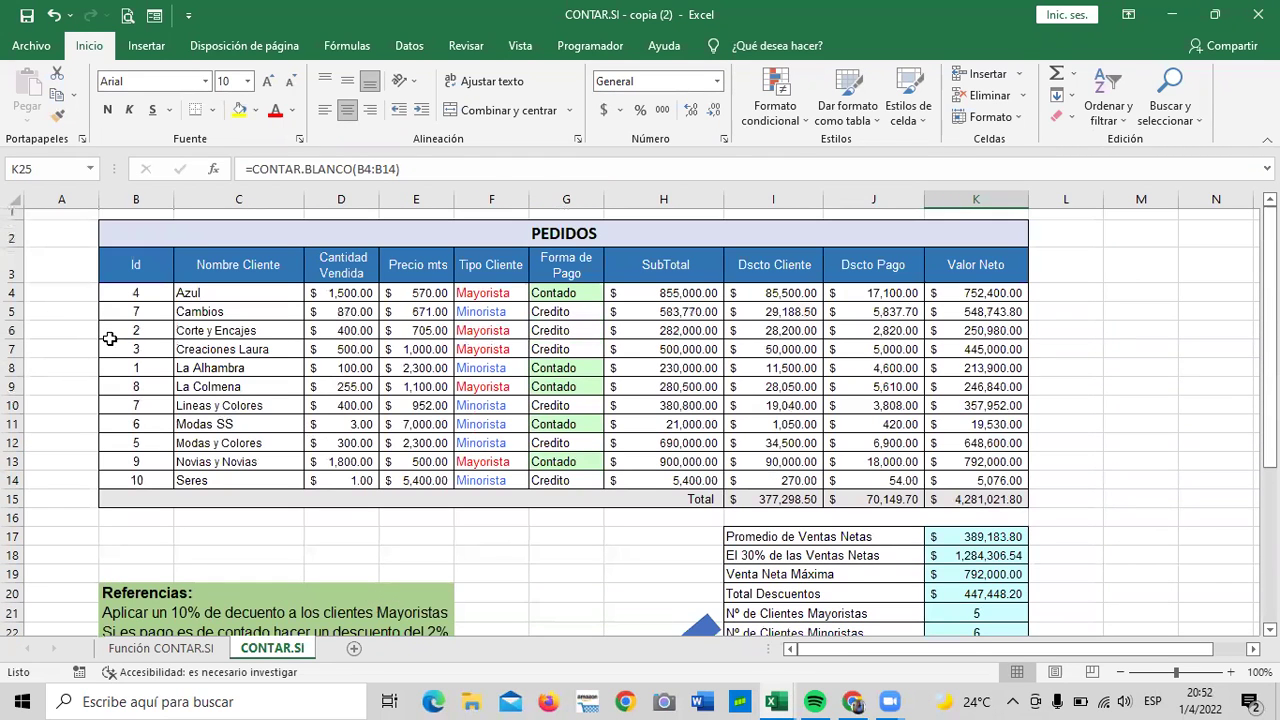
{"action": "left_click", "coordinate": [118, 389]}
{"action": "key", "text": "Delete"}
{"action": "left_click", "coordinate": [124, 464]}
{"action": "key", "text": "Delete"}
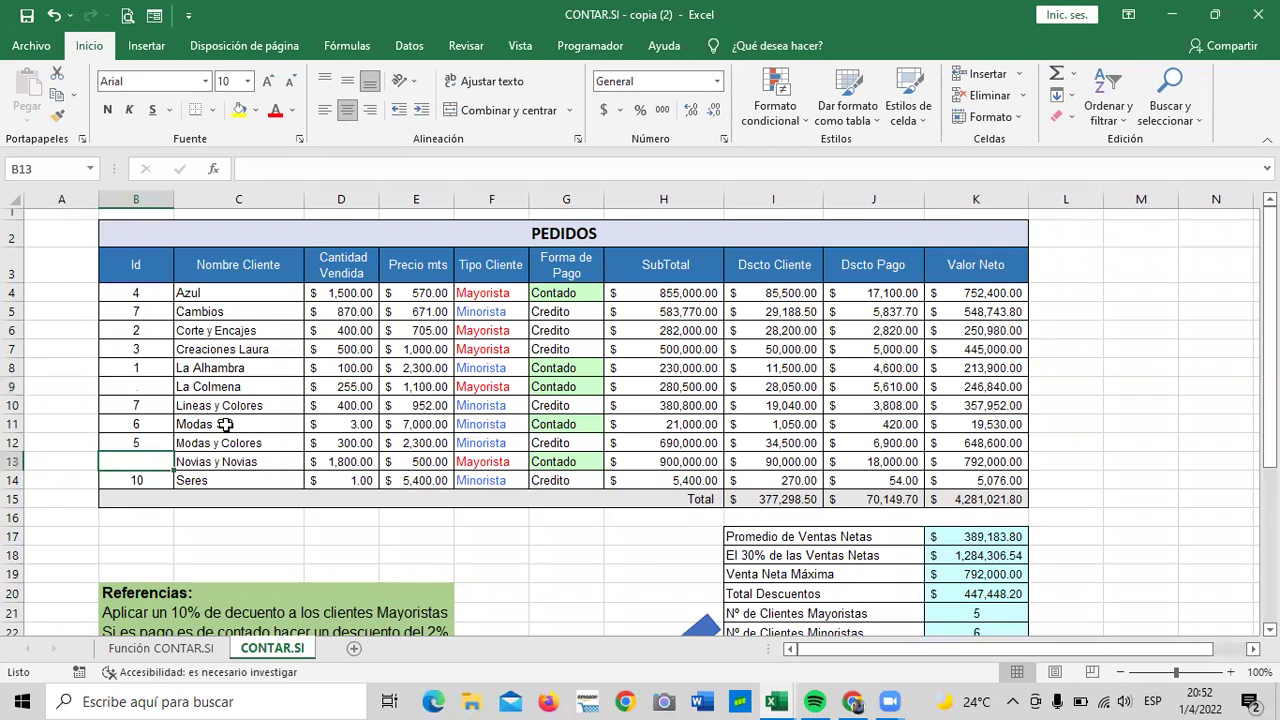
{"action": "scroll", "coordinate": [582, 389], "scroll_direction": "down", "scroll_amount": 3}
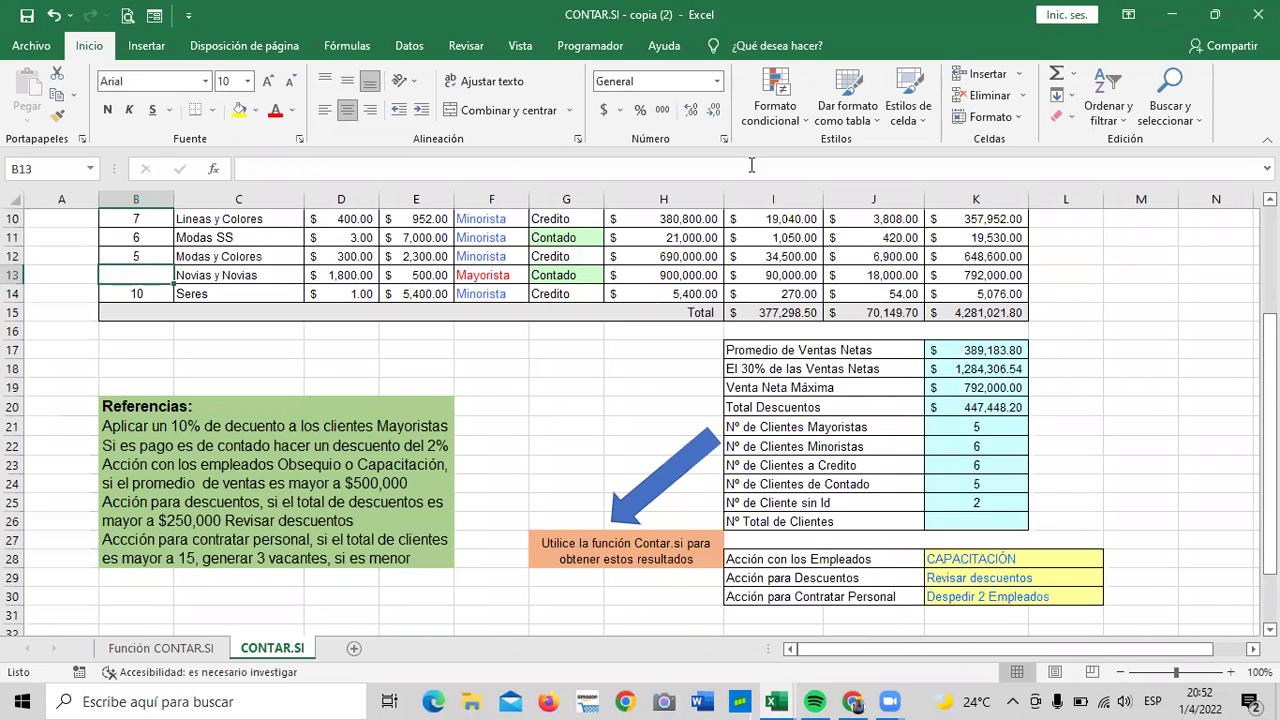
{"action": "scroll", "coordinate": [605, 374], "scroll_direction": "up", "scroll_amount": 3}
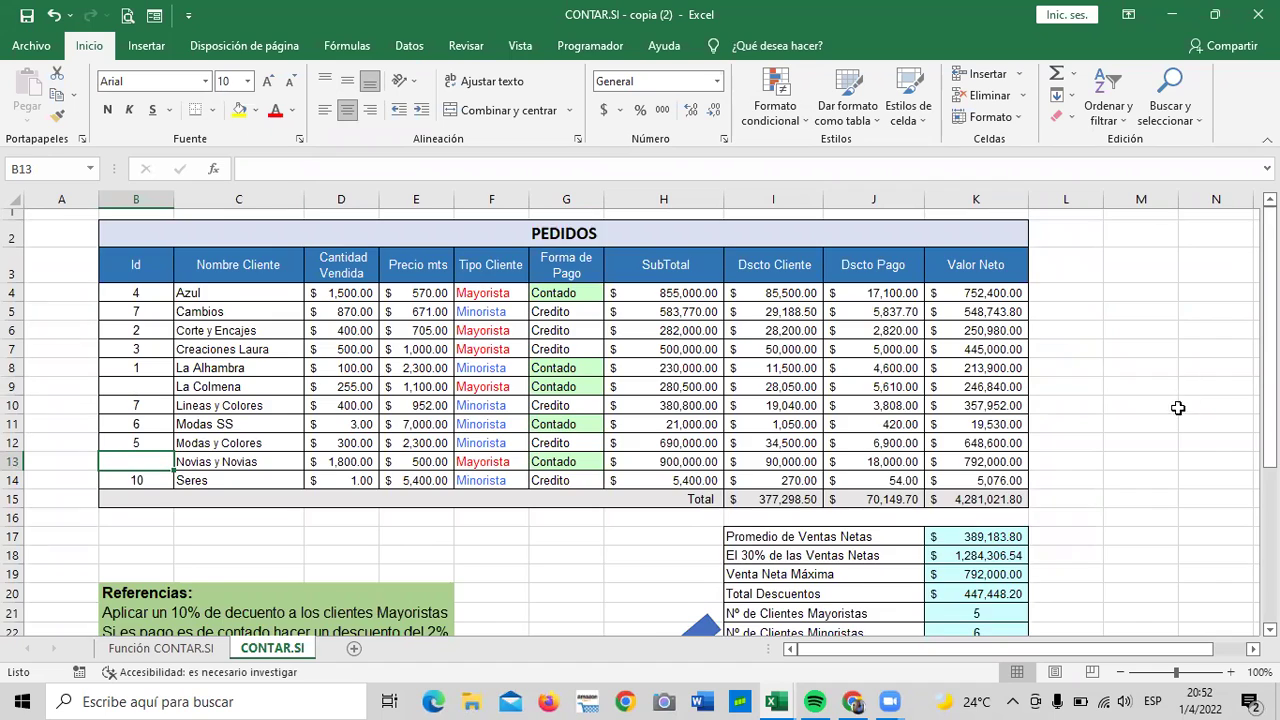
{"action": "scroll", "coordinate": [1178, 407], "scroll_direction": "down", "scroll_amount": 2}
{"action": "scroll", "coordinate": [1140, 410], "scroll_direction": "down", "scroll_amount": 3}
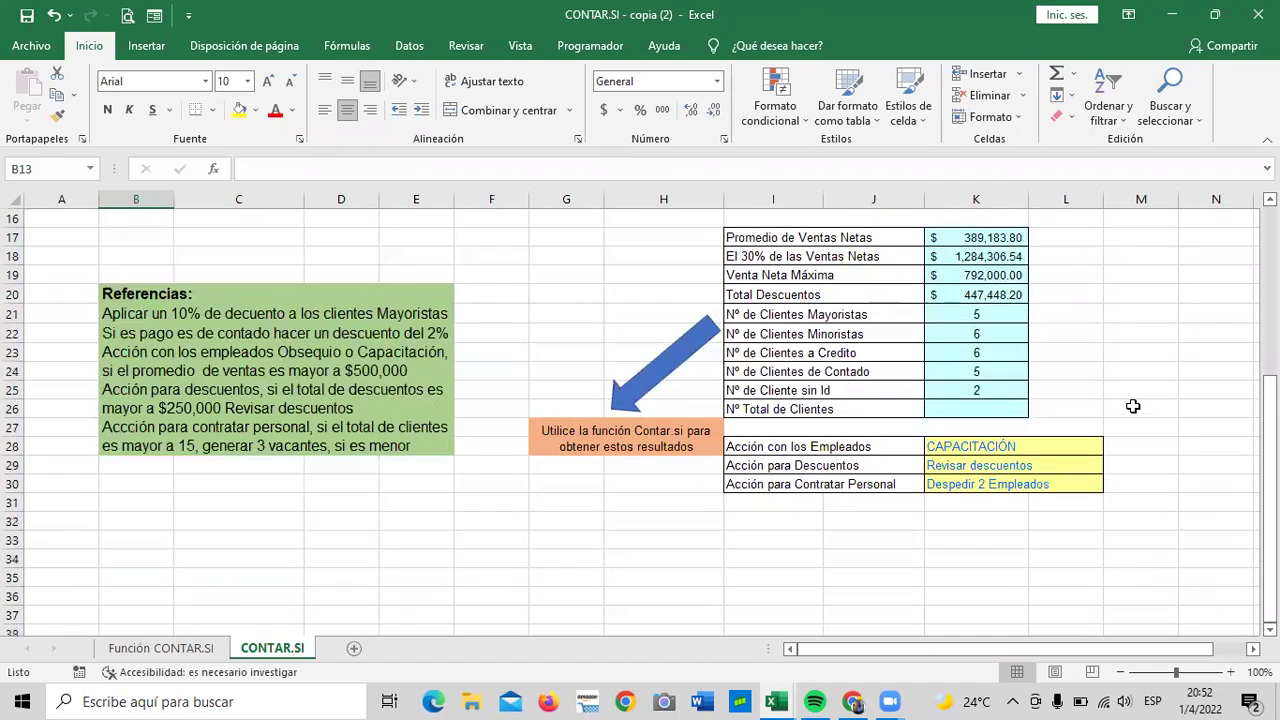
Step: Start a CONTARA formula in the Nº Total de Clientes cell K26
{"action": "left_click", "coordinate": [947, 408]}
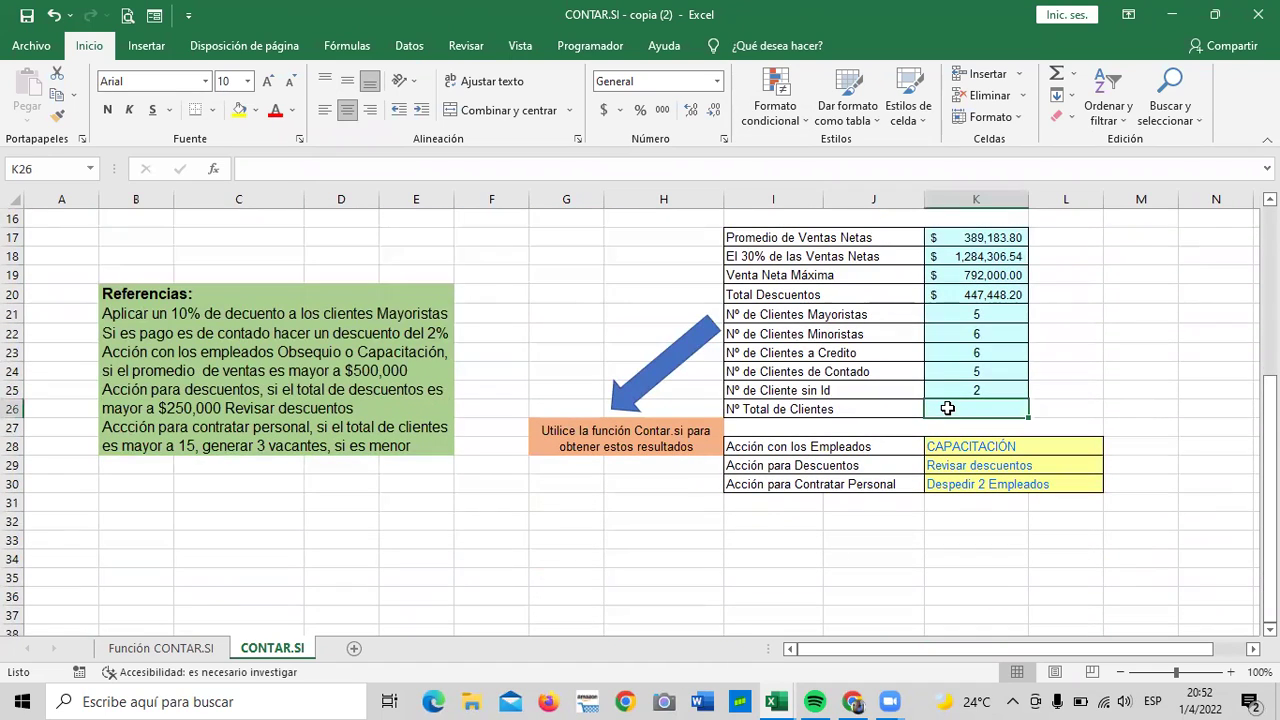
{"action": "scroll", "coordinate": [947, 408], "scroll_direction": "up", "scroll_amount": 1}
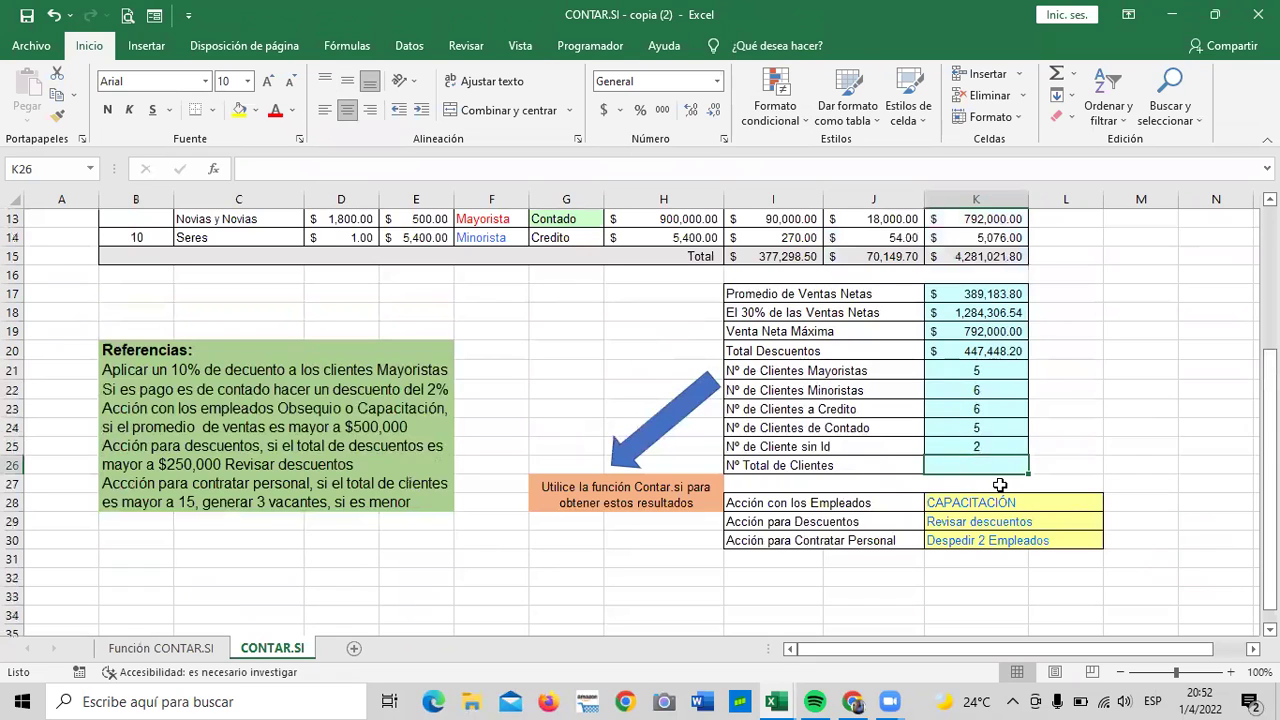
{"action": "type", "text": "="}
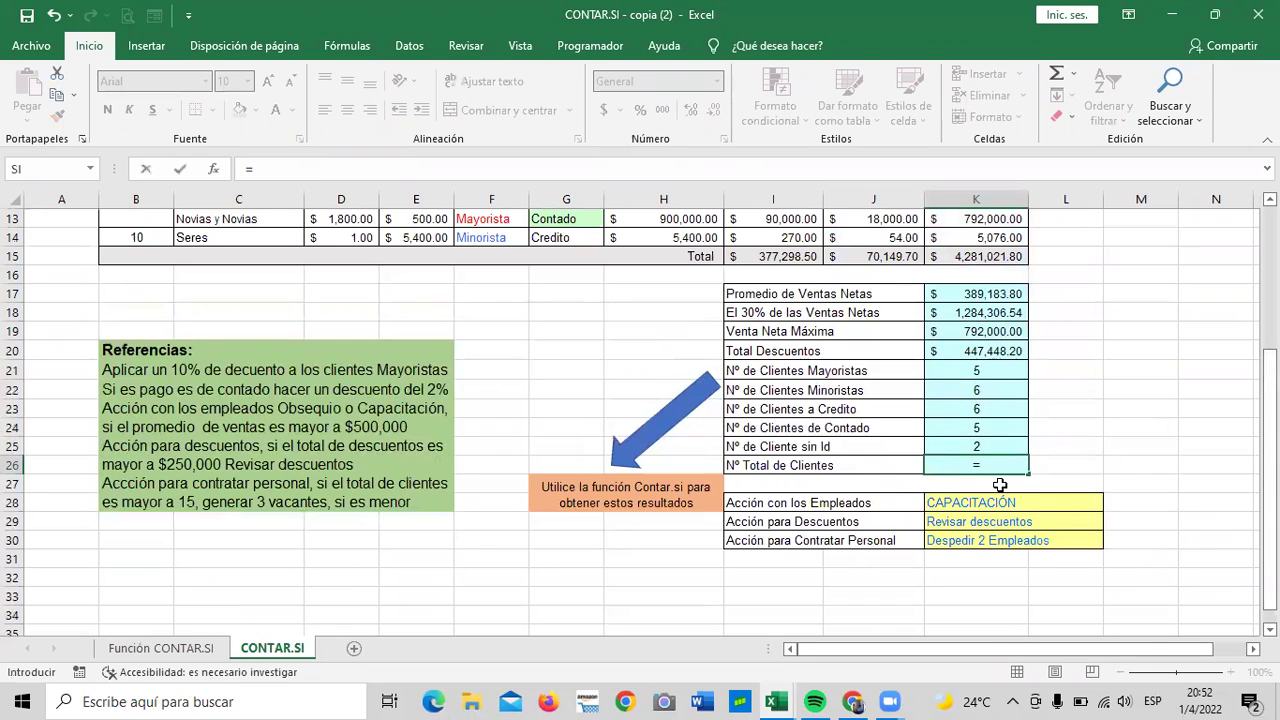
{"action": "type", "text": "contar"}
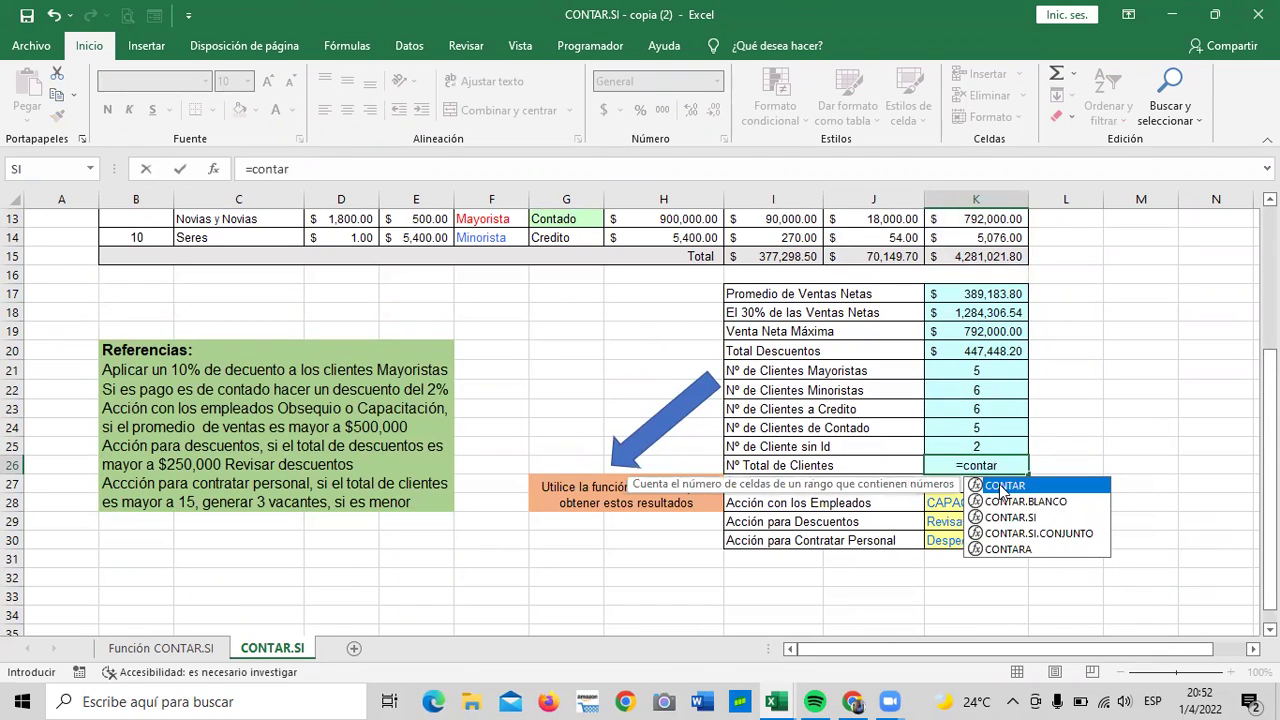
{"action": "type", "text": "a"}
{"action": "double_click", "coordinate": [1005, 485]}
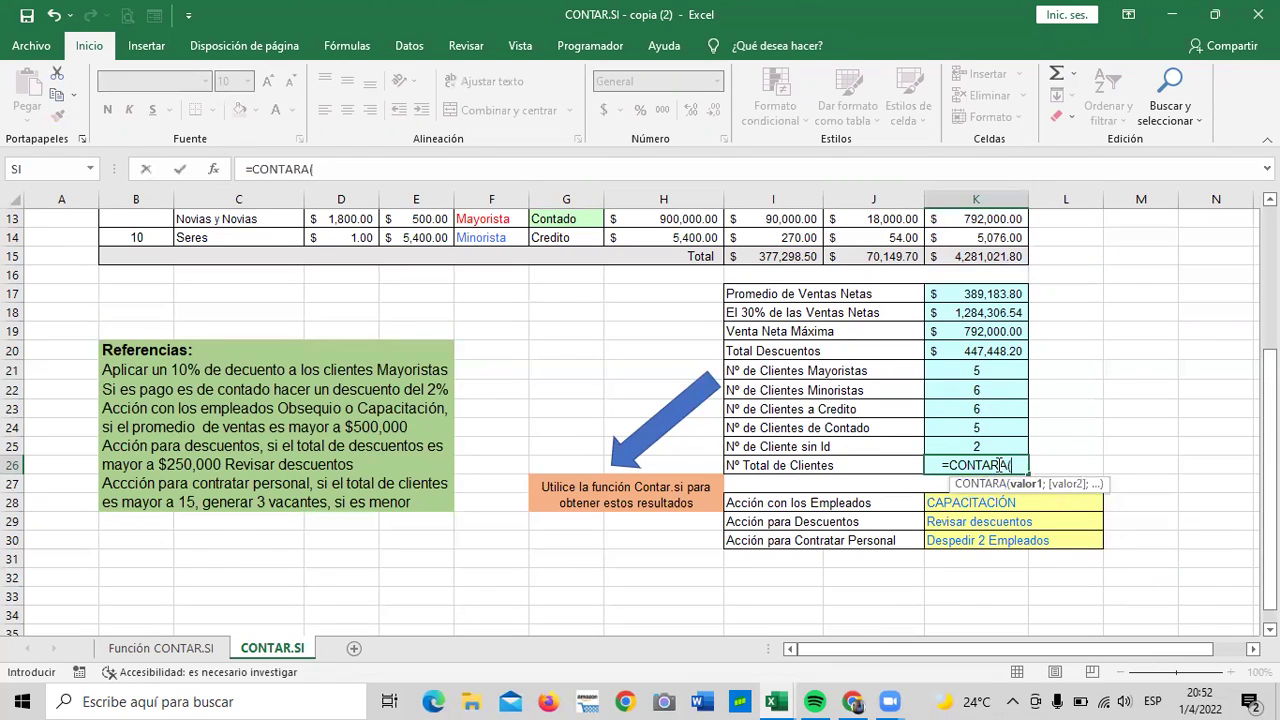
{"action": "key", "text": "BackSpace"}
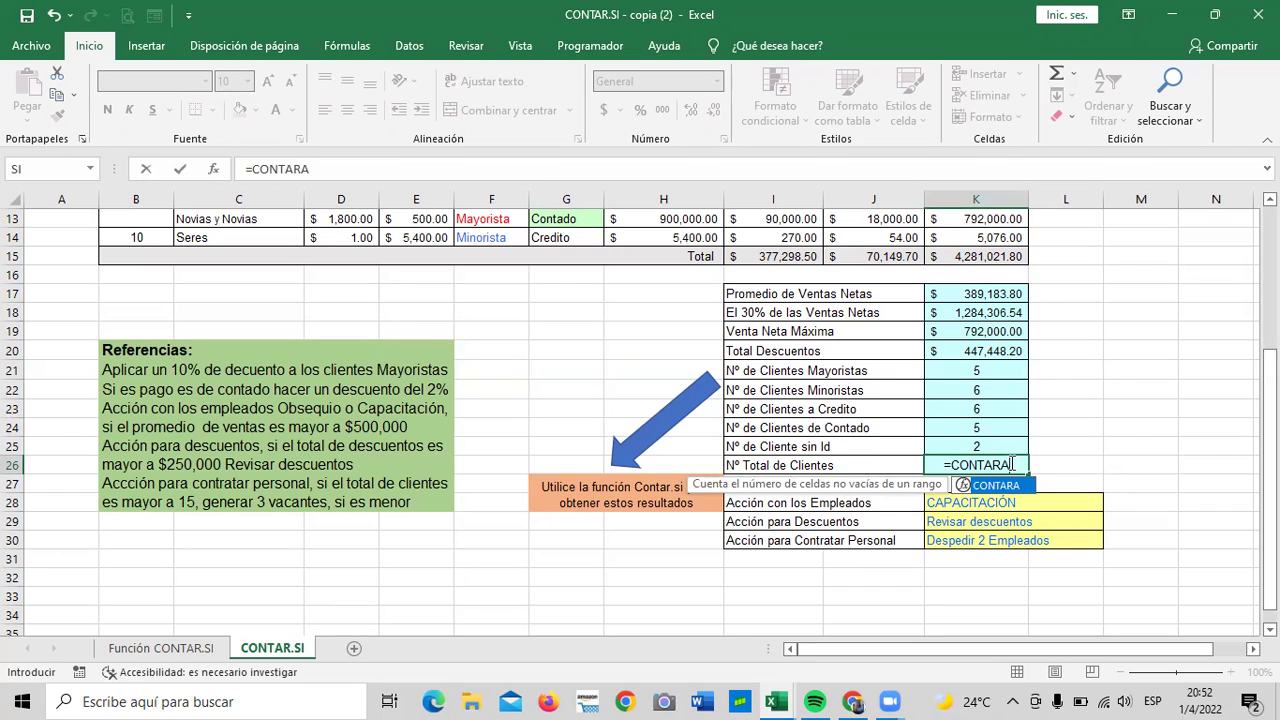
{"action": "double_click", "coordinate": [998, 487]}
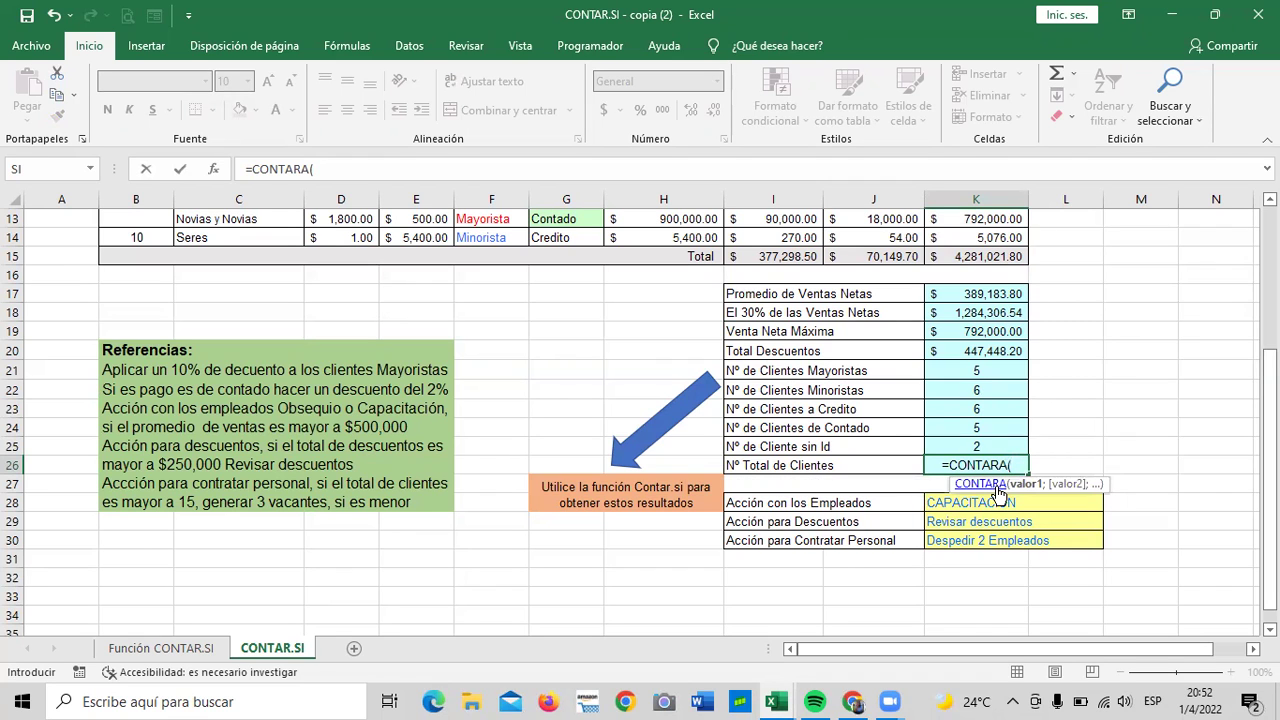
Step: Complete the formula as =CONTARA(C4:C14) over the client names, giving 11
{"action": "scroll", "coordinate": [998, 490], "scroll_direction": "up", "scroll_amount": 4}
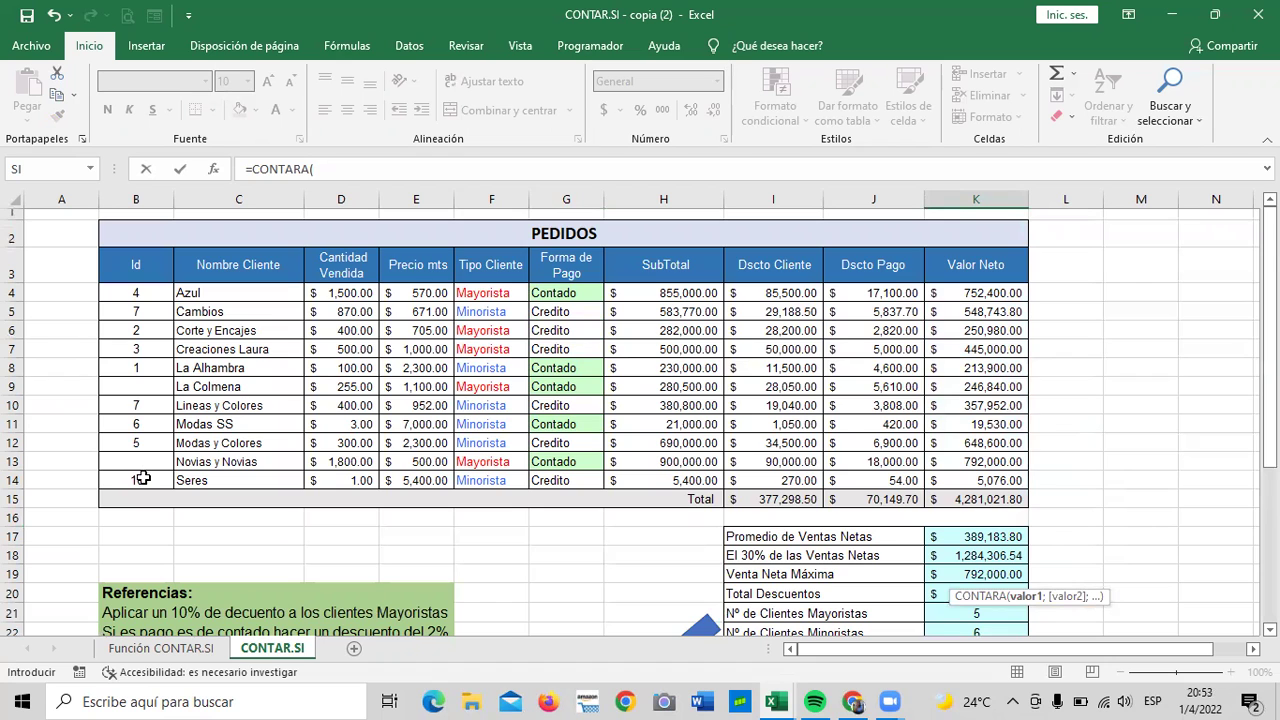
{"action": "scroll", "coordinate": [165, 430], "scroll_direction": "down", "scroll_amount": 2}
{"action": "scroll", "coordinate": [160, 428], "scroll_direction": "up", "scroll_amount": 2}
{"action": "scroll", "coordinate": [400, 528], "scroll_direction": "down", "scroll_amount": 2}
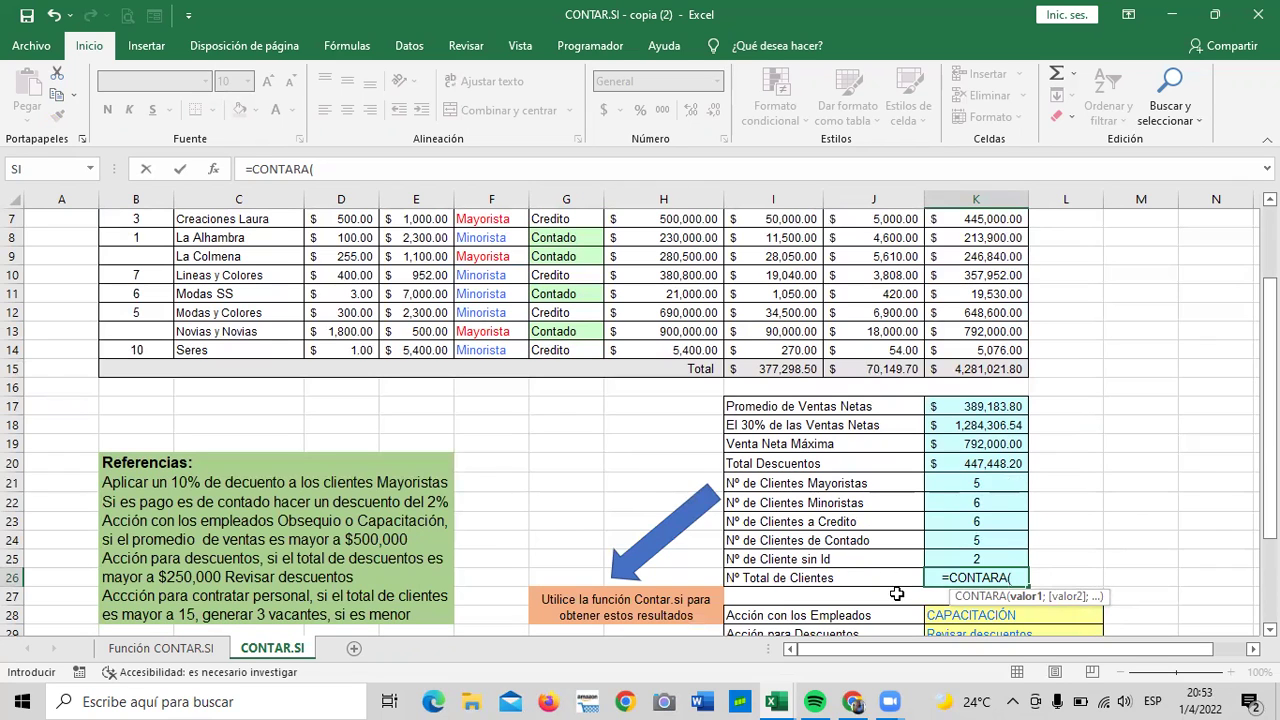
{"action": "scroll", "coordinate": [690, 602], "scroll_direction": "up", "scroll_amount": 2}
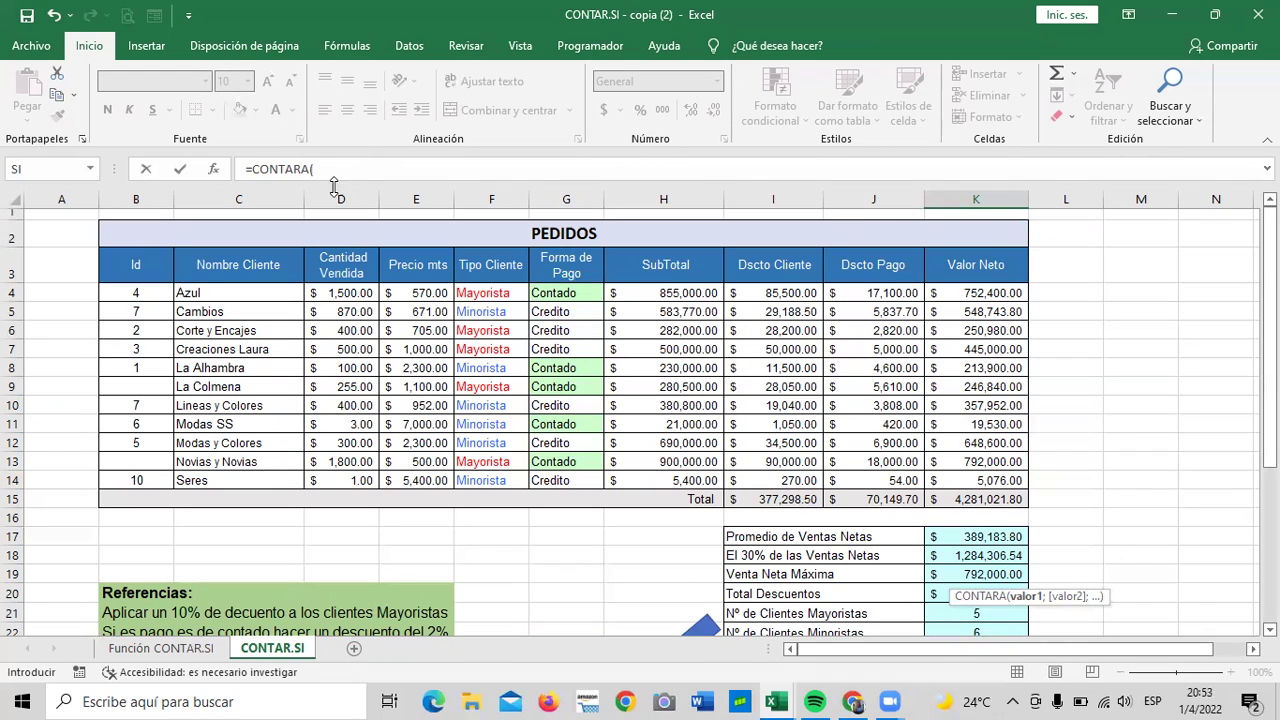
{"action": "left_click_drag", "start_coordinate": [286, 296], "coordinate": [280, 485]}
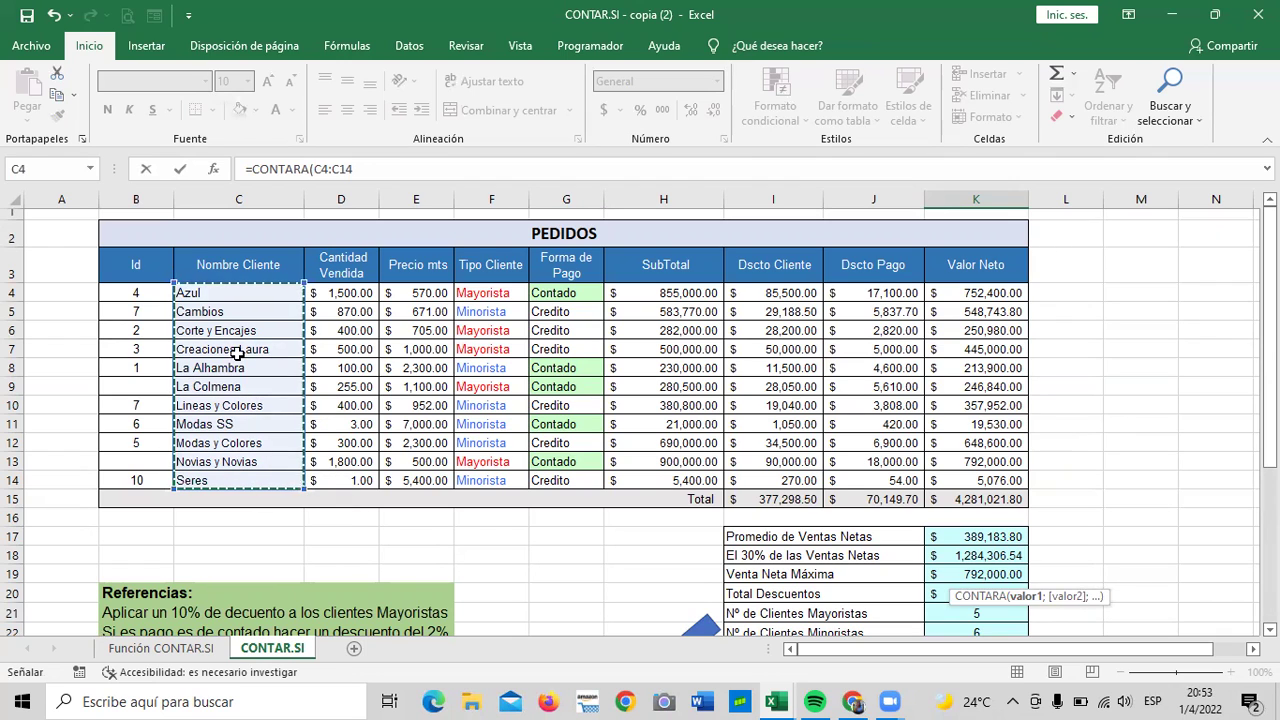
{"action": "left_click", "coordinate": [382, 170]}
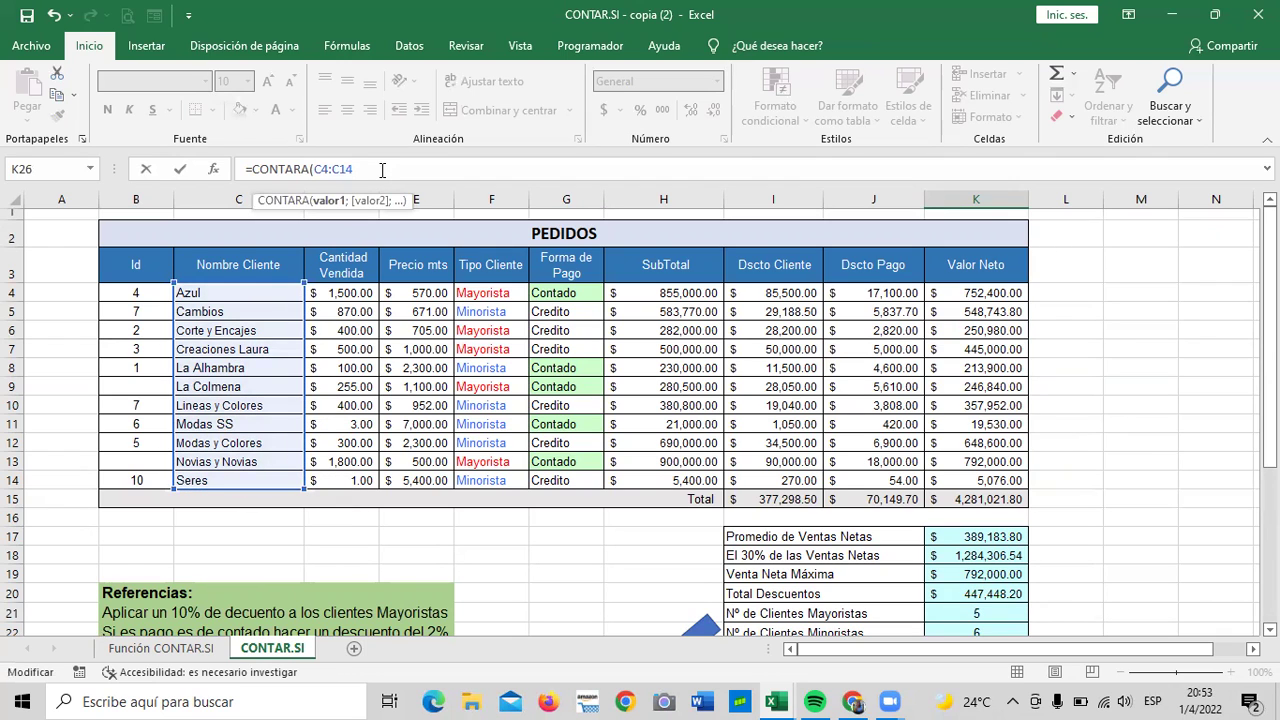
{"action": "type", "text": ")"}
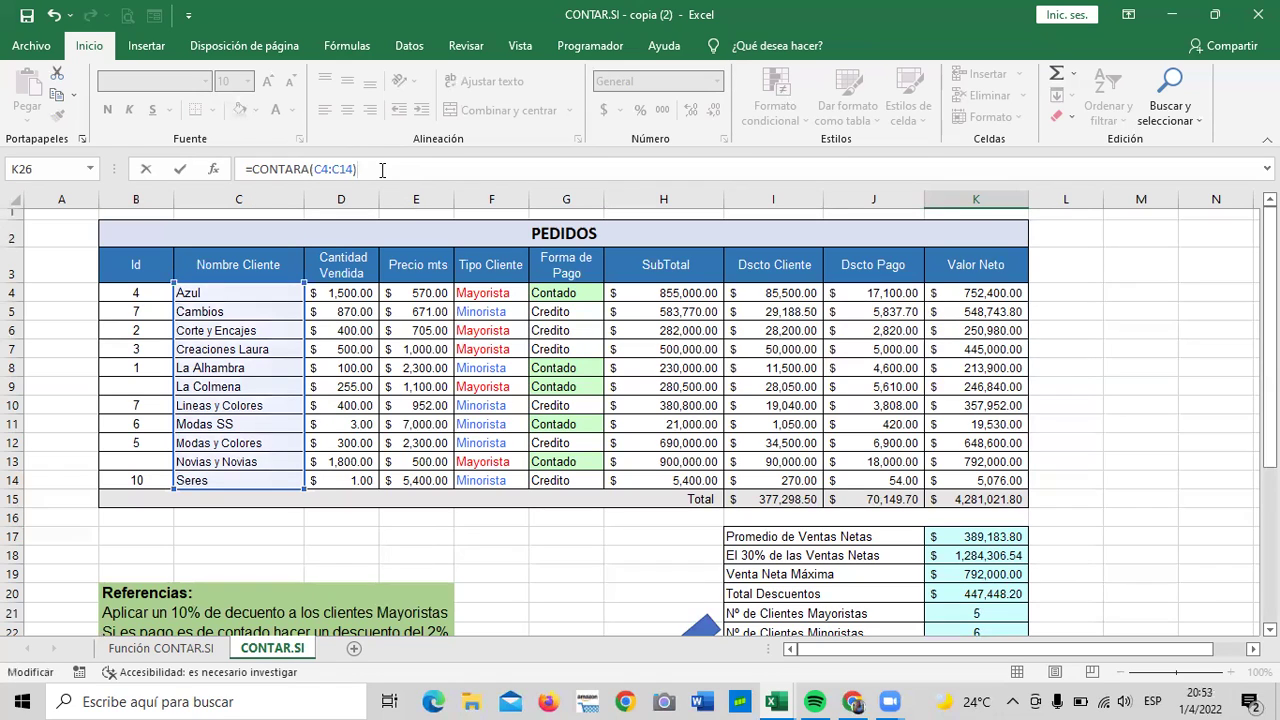
{"action": "key", "text": "Return"}
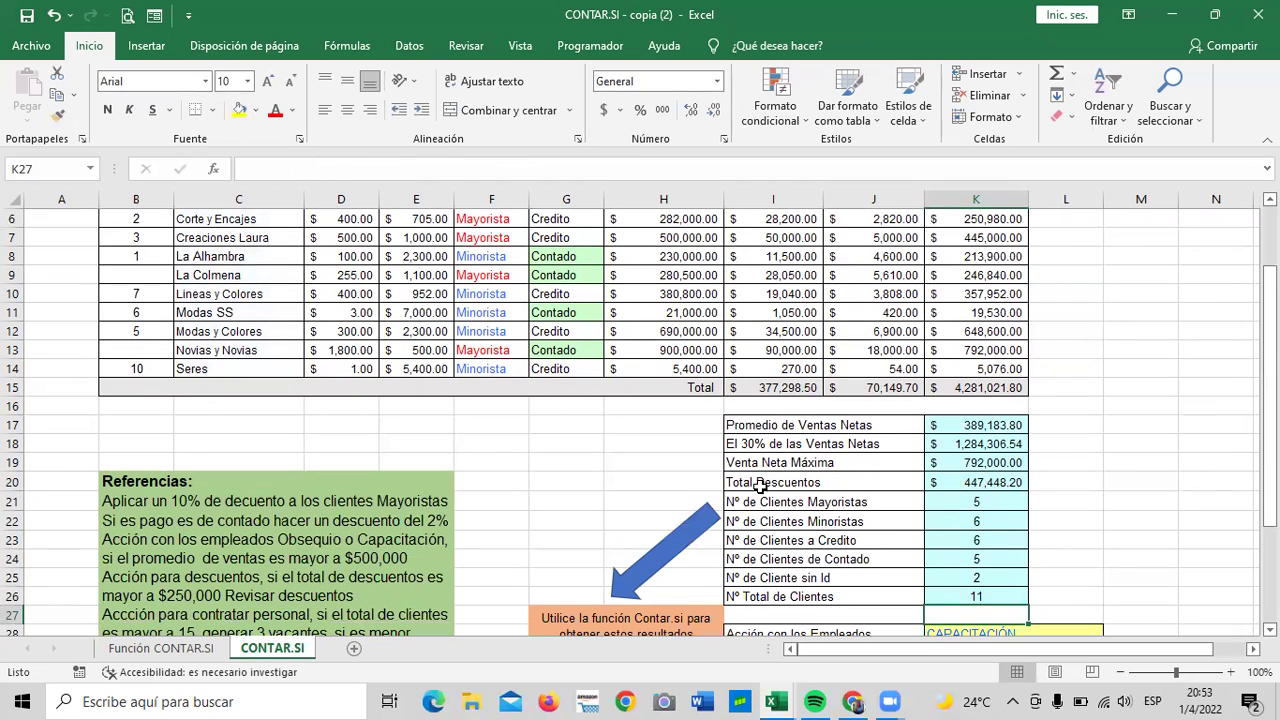
{"action": "left_click", "coordinate": [976, 597]}
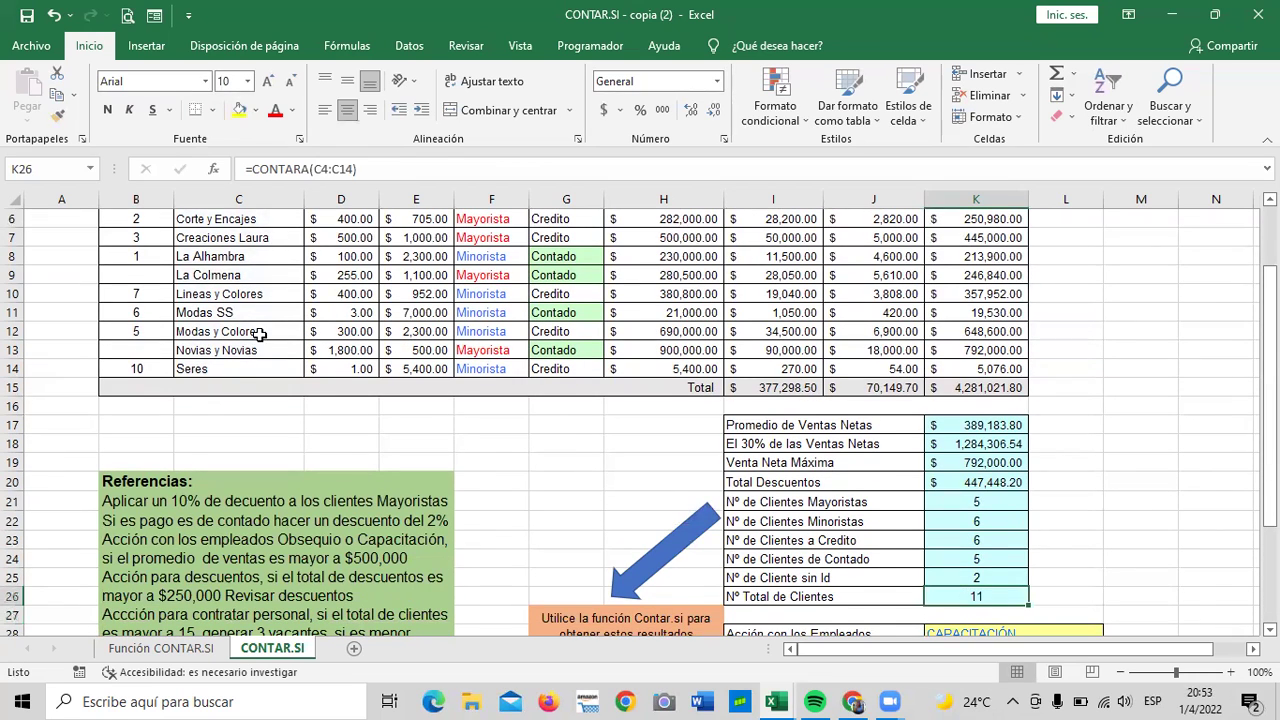
{"action": "scroll", "coordinate": [259, 334], "scroll_direction": "up", "scroll_amount": 2}
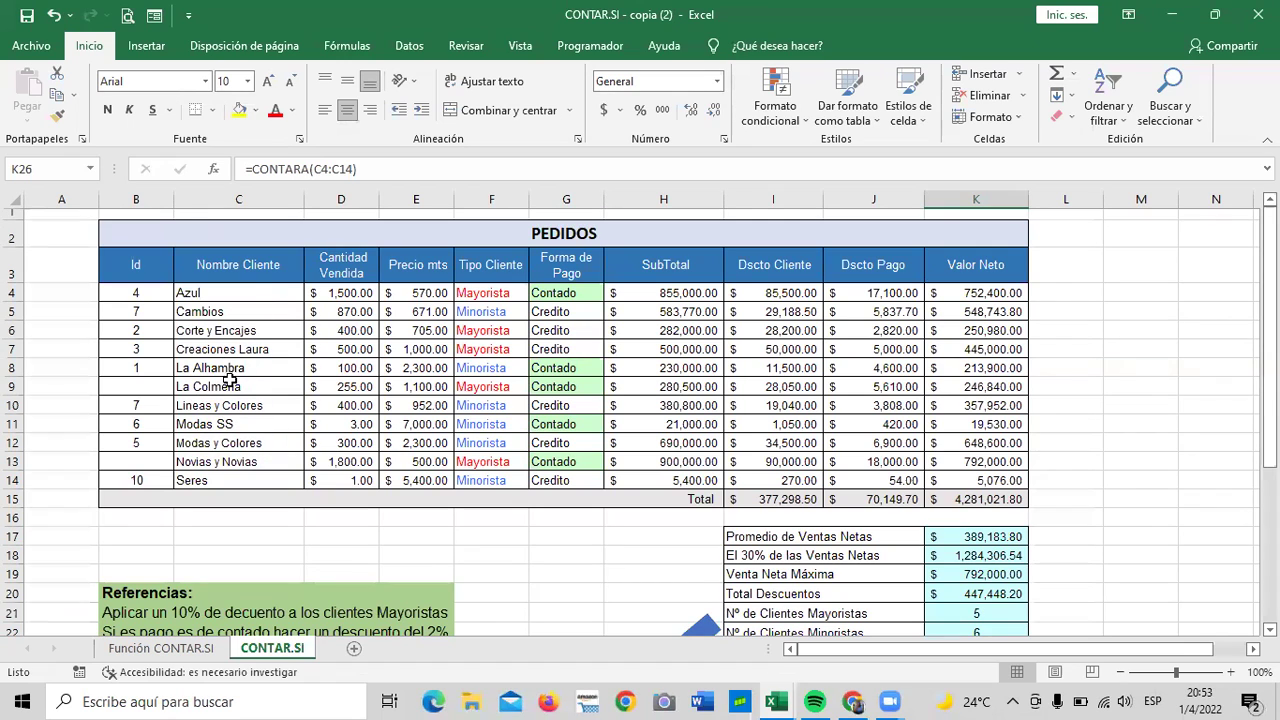
{"action": "scroll", "coordinate": [776, 500], "scroll_direction": "down", "scroll_amount": 3}
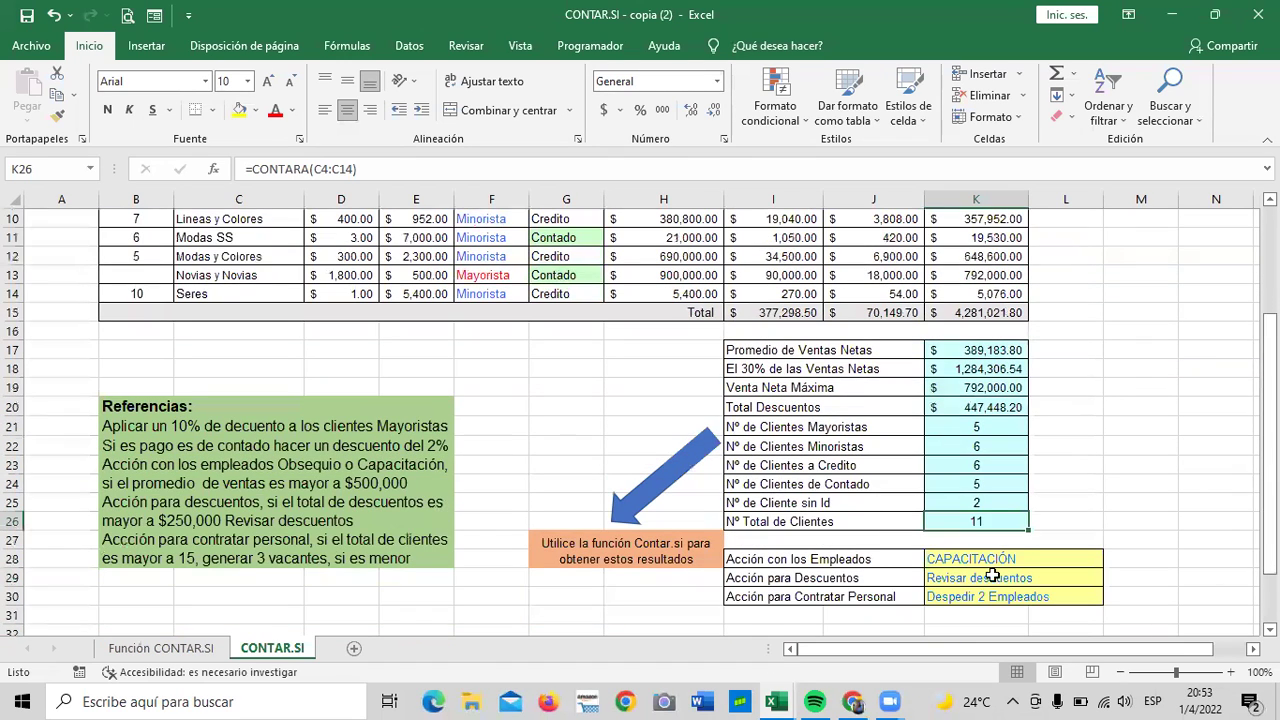
{"action": "left_click", "coordinate": [971, 500]}
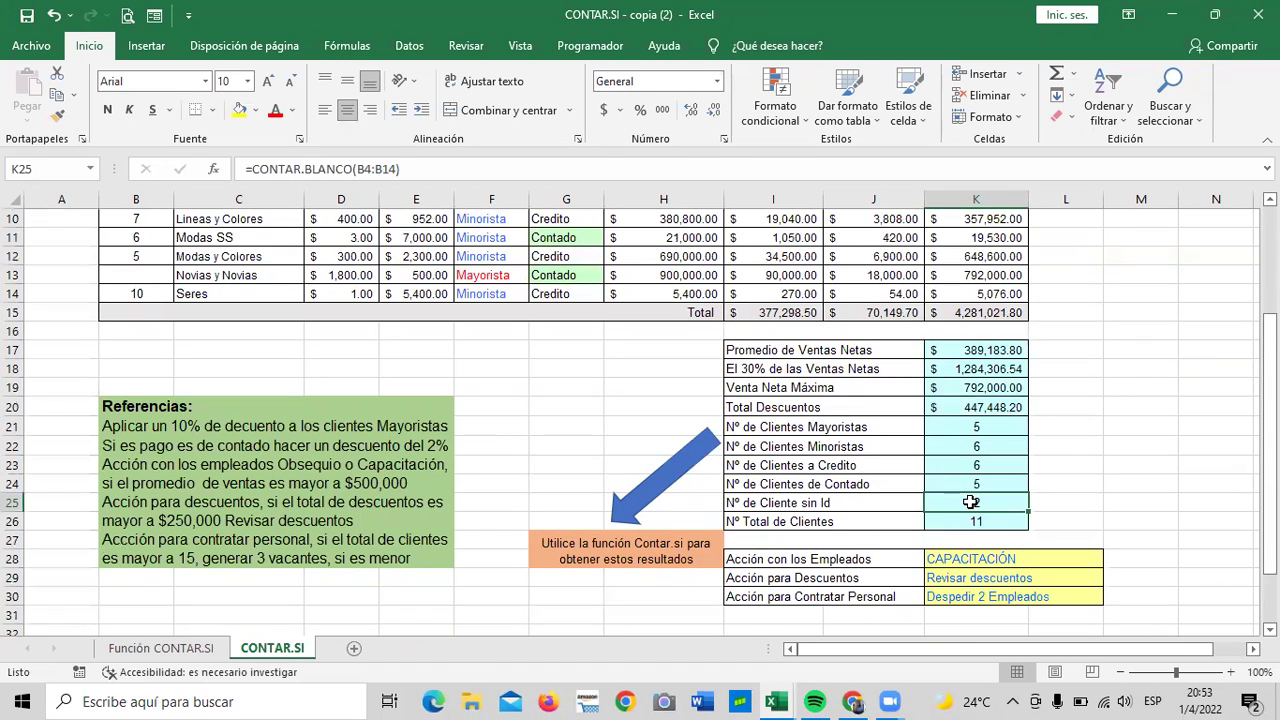
{"action": "left_click", "coordinate": [964, 519]}
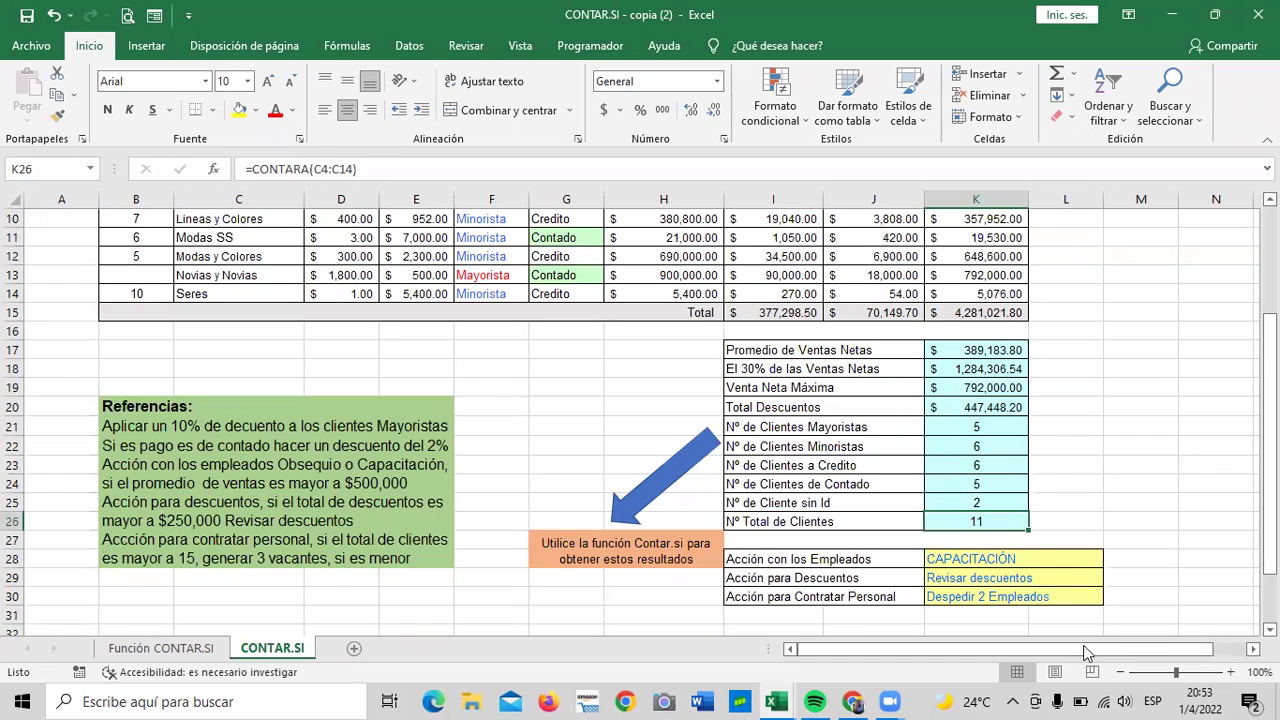
{"action": "left_click", "coordinate": [1072, 505]}
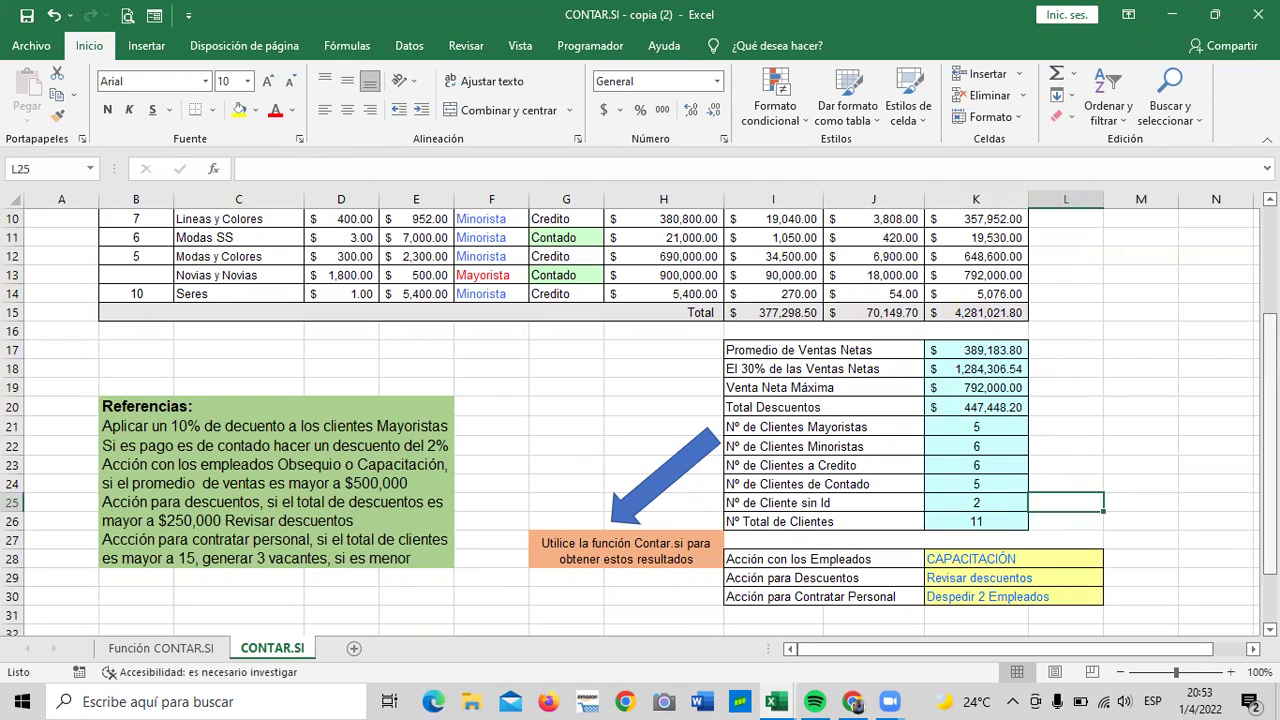
{"action": "left_click_drag", "start_coordinate": [1269, 340], "coordinate": [1269, 385]}
{"action": "scroll", "coordinate": [1010, 509], "scroll_direction": "up", "scroll_amount": 1}
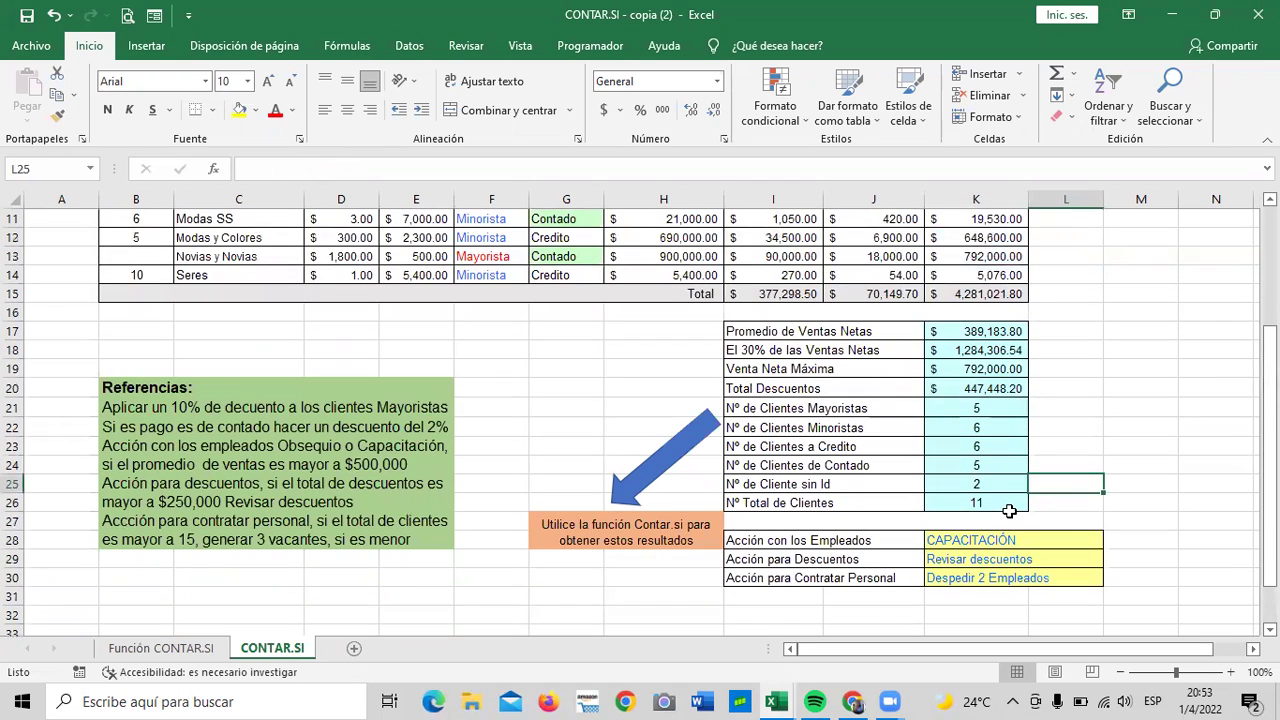
{"action": "left_click", "coordinate": [986, 540]}
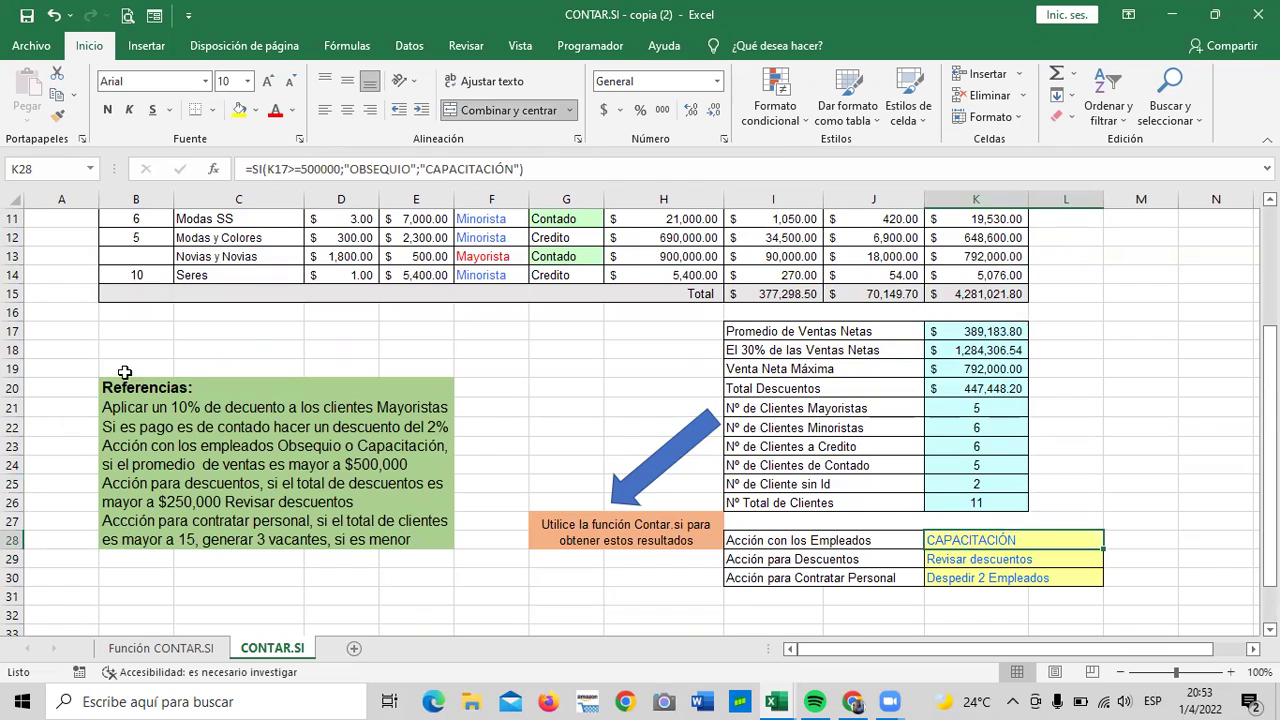
{"action": "left_click", "coordinate": [246, 484]}
{"action": "left_click", "coordinate": [172, 533]}
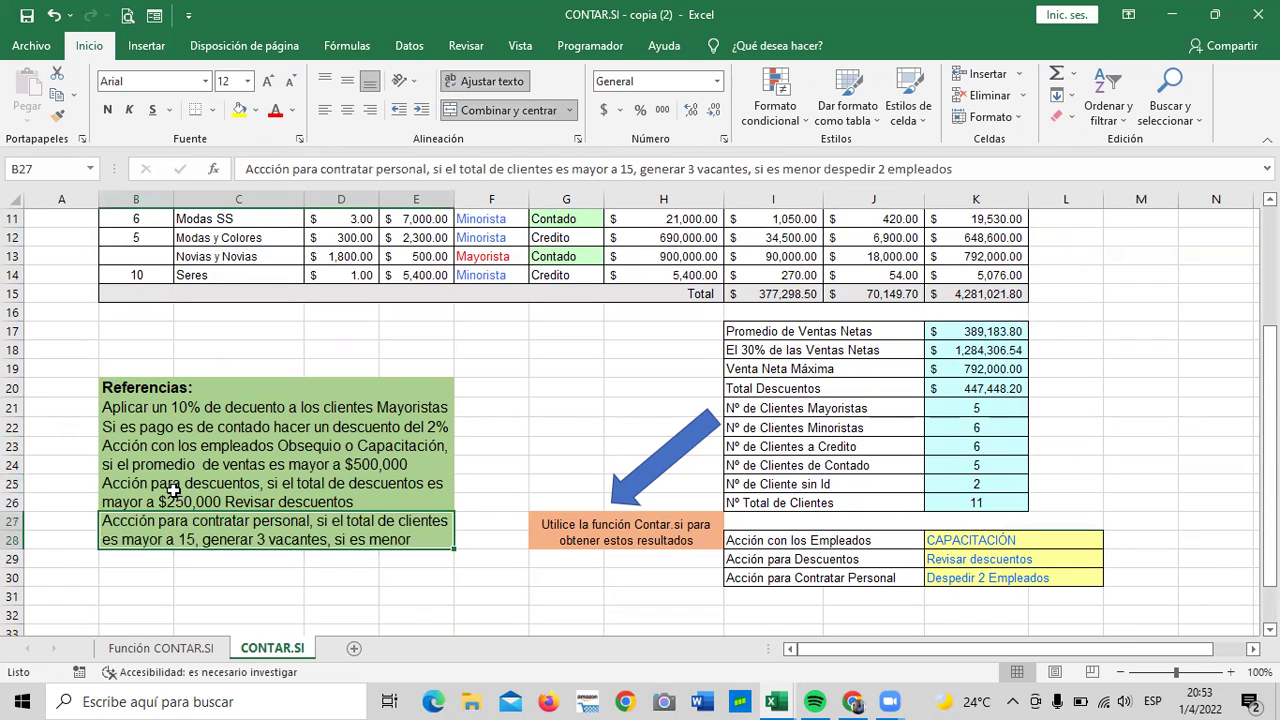
{"action": "left_click", "coordinate": [174, 489]}
{"action": "left_click", "coordinate": [158, 540]}
{"action": "scroll", "coordinate": [798, 540], "scroll_direction": "up", "scroll_amount": 2}
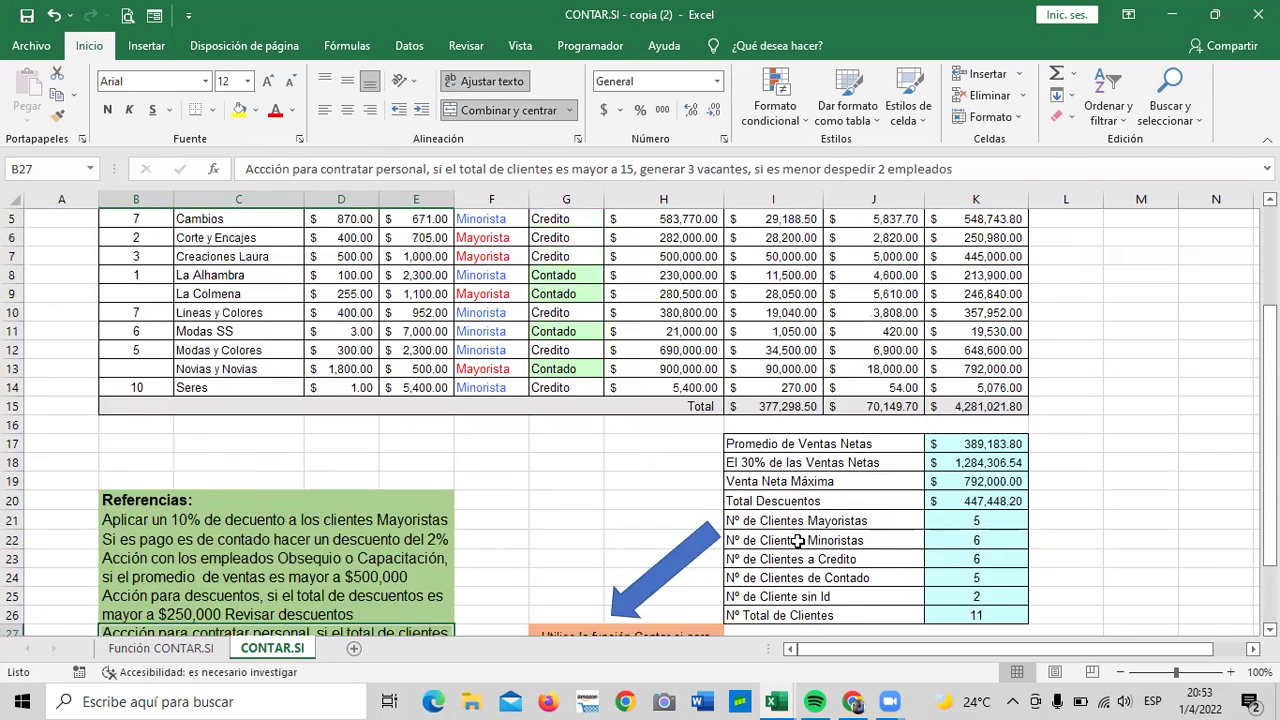
{"action": "scroll", "coordinate": [798, 540], "scroll_direction": "up", "scroll_amount": 1}
{"action": "scroll", "coordinate": [798, 540], "scroll_direction": "down", "scroll_amount": 2}
{"action": "scroll", "coordinate": [1030, 571], "scroll_direction": "down", "scroll_amount": 2}
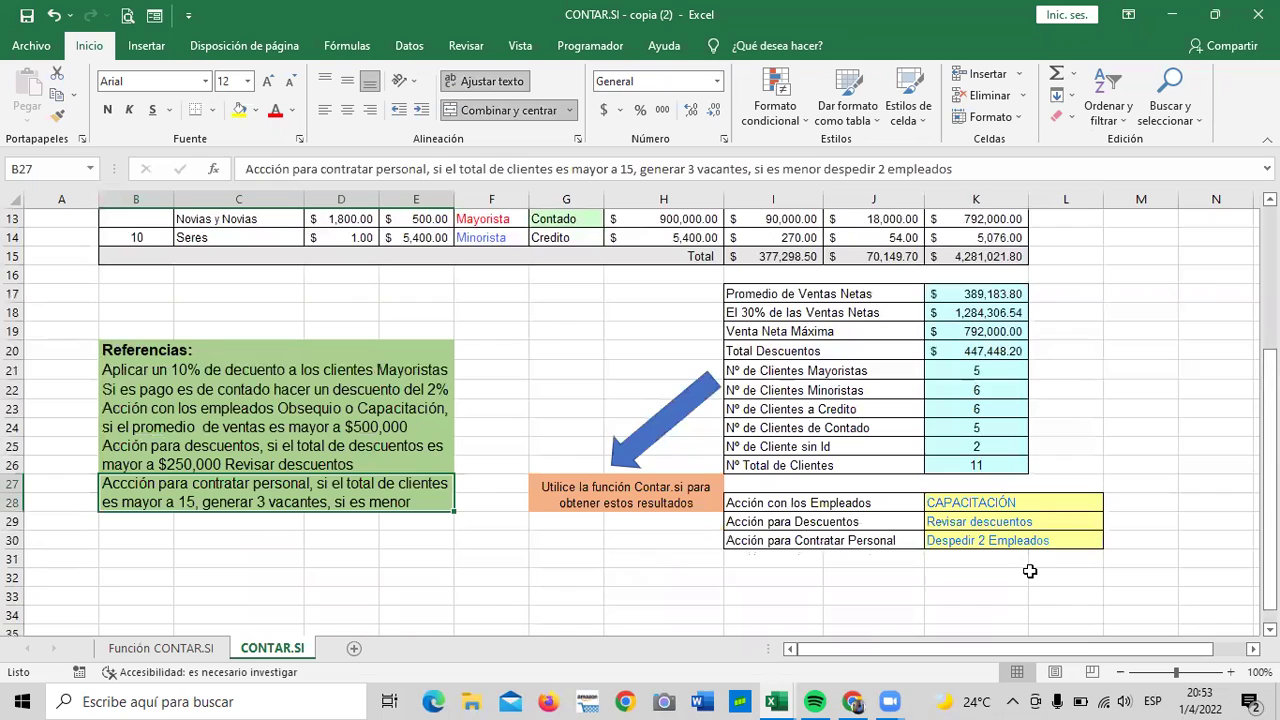
{"action": "left_click", "coordinate": [1031, 498]}
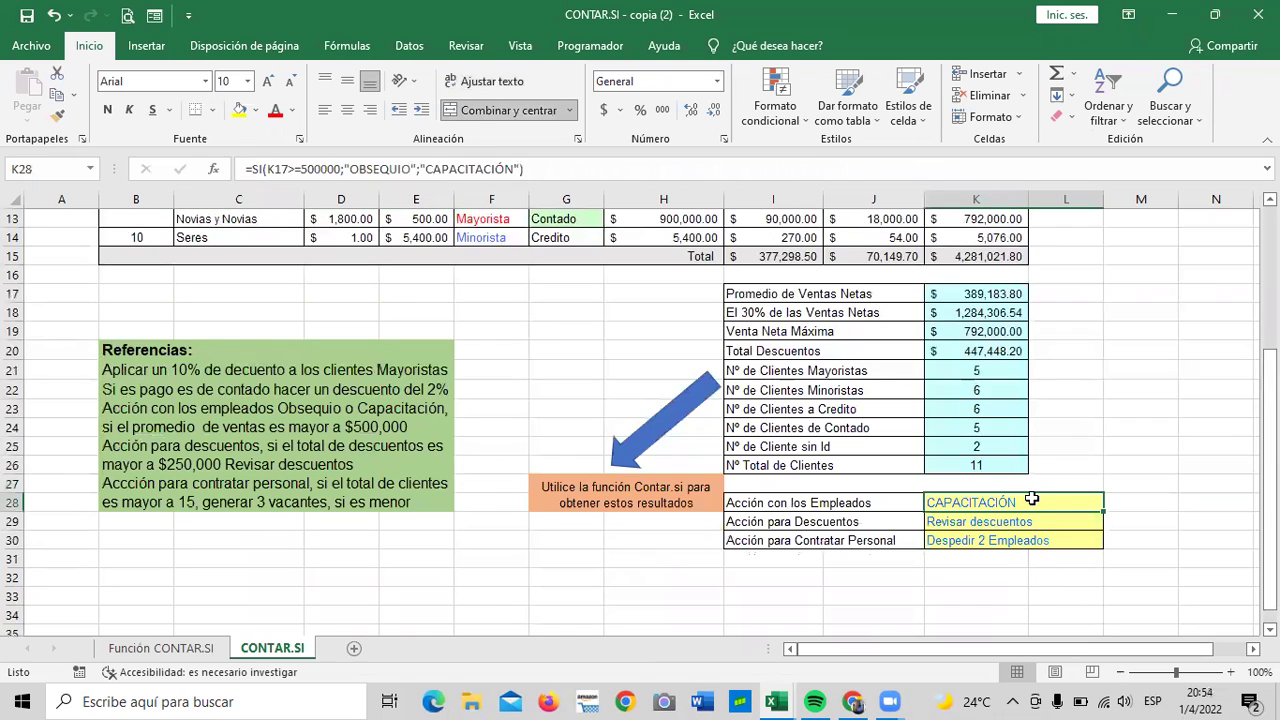
{"action": "left_click", "coordinate": [675, 166]}
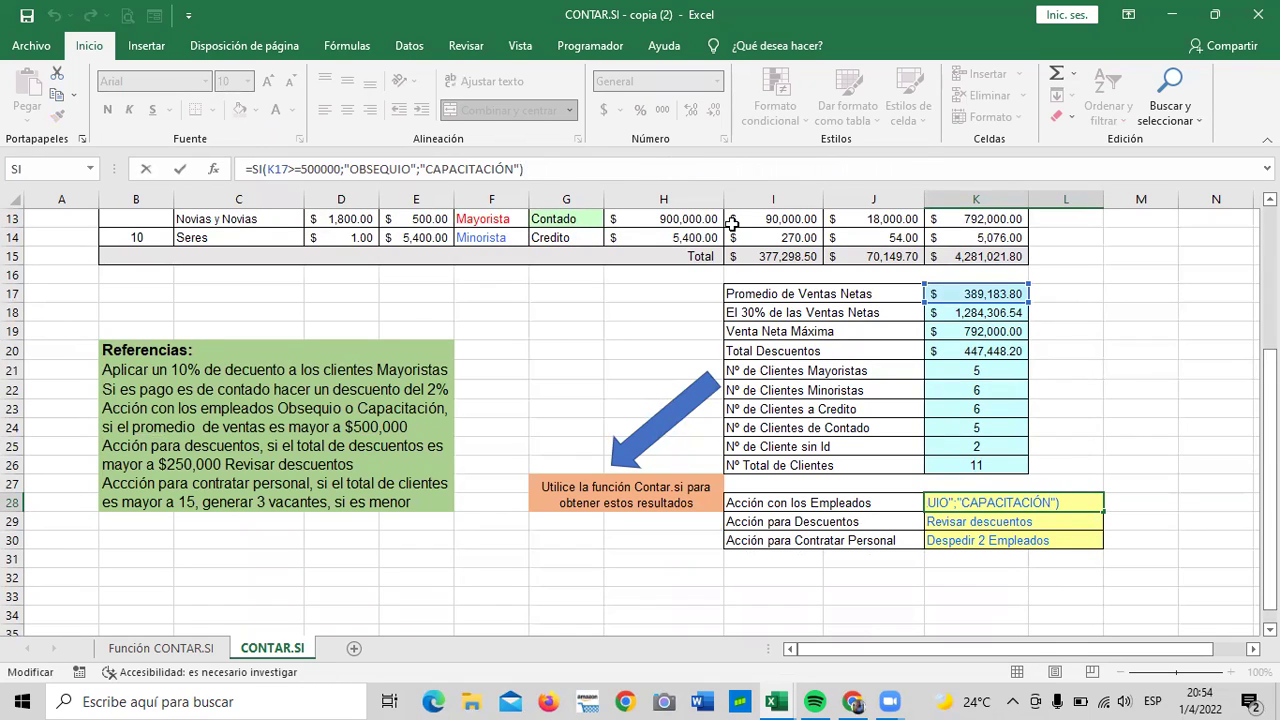
{"action": "left_click", "coordinate": [345, 427]}
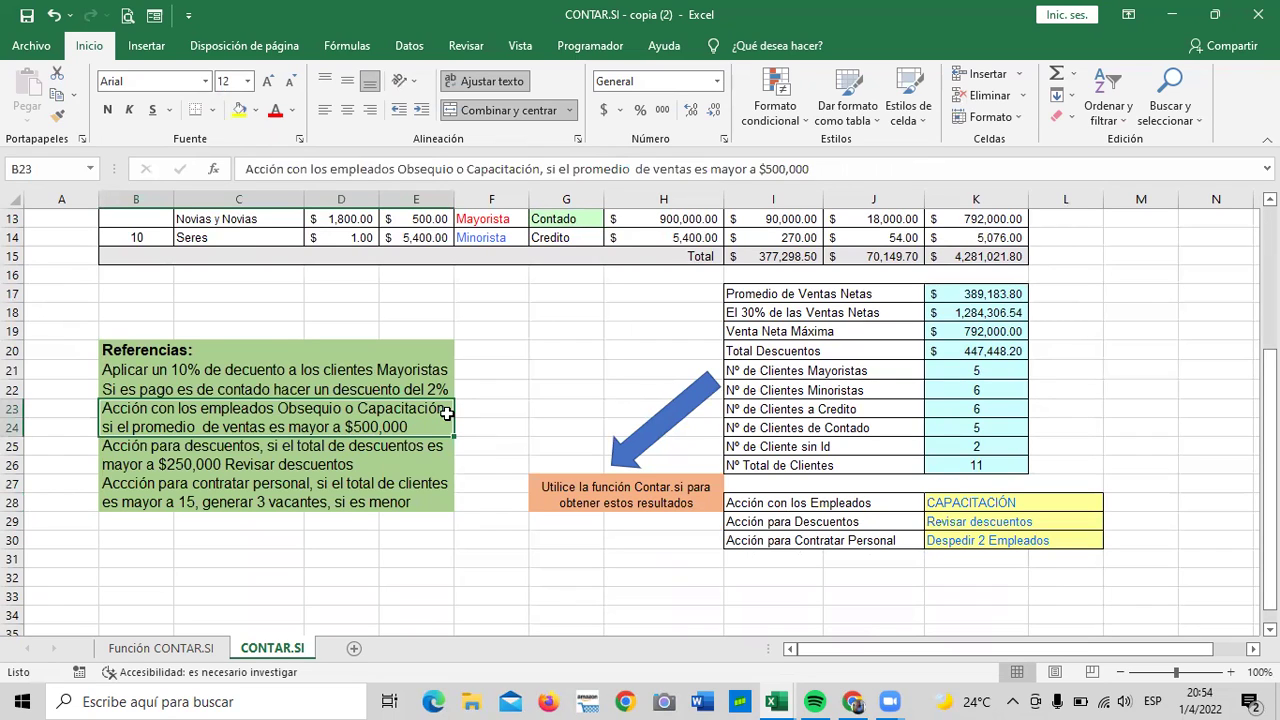
{"action": "left_click", "coordinate": [1063, 478]}
{"action": "left_click", "coordinate": [1050, 512]}
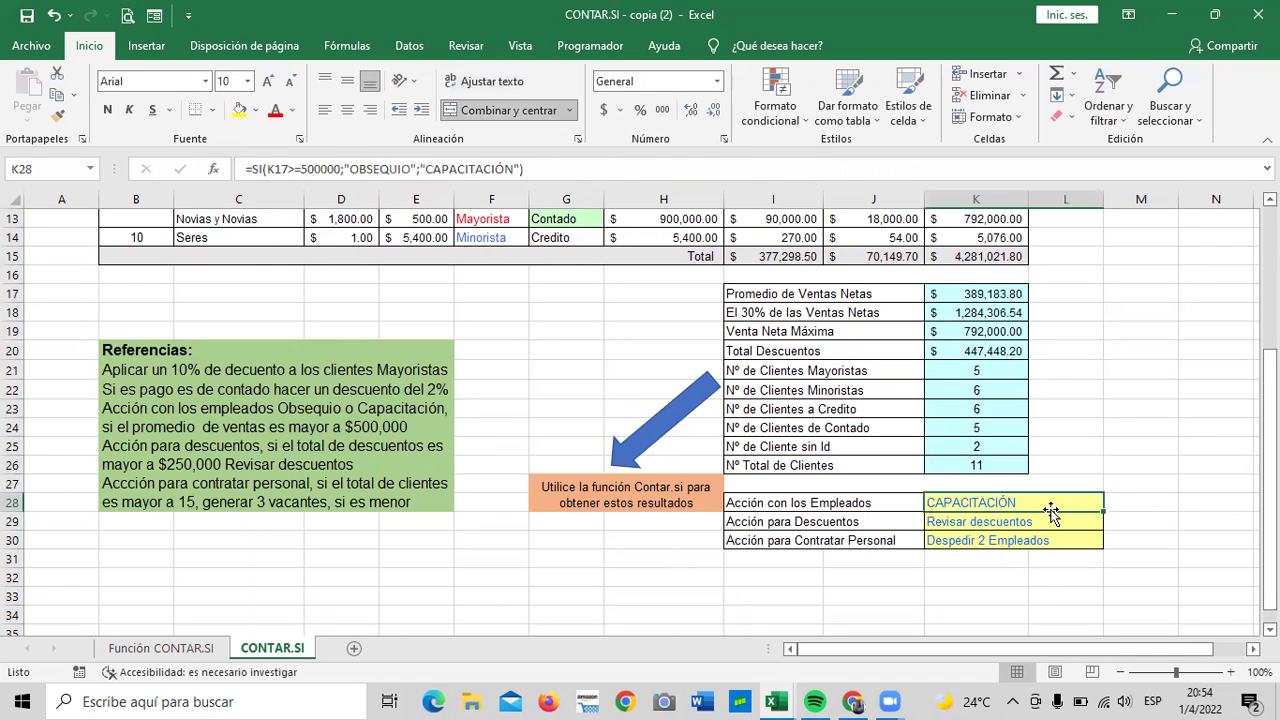
{"action": "left_click", "coordinate": [958, 295]}
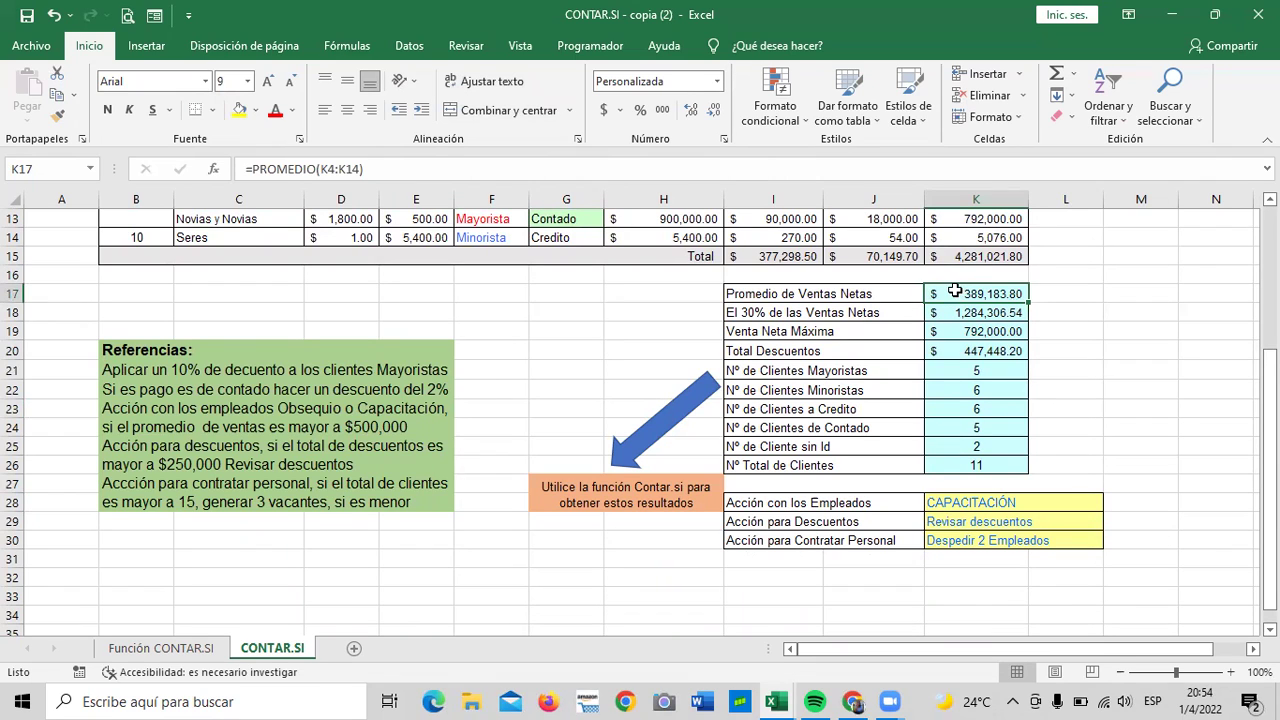
{"action": "left_click", "coordinate": [965, 505]}
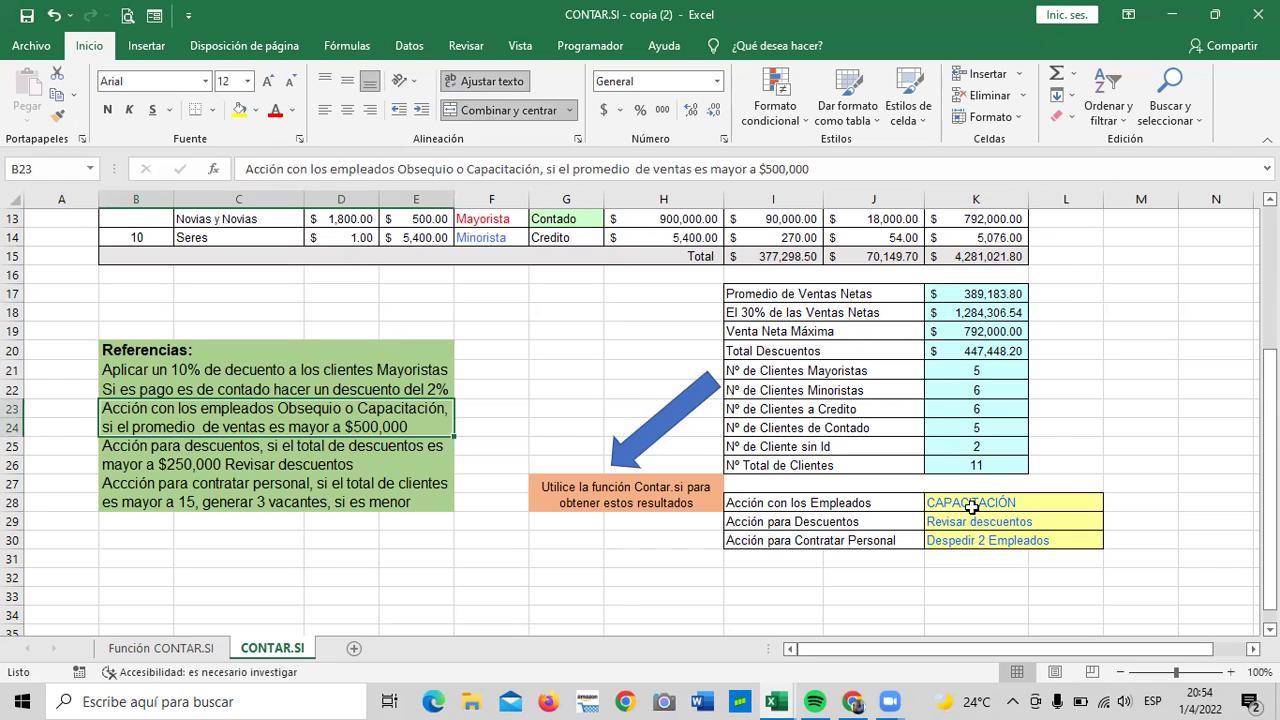
{"action": "left_click", "coordinate": [675, 168]}
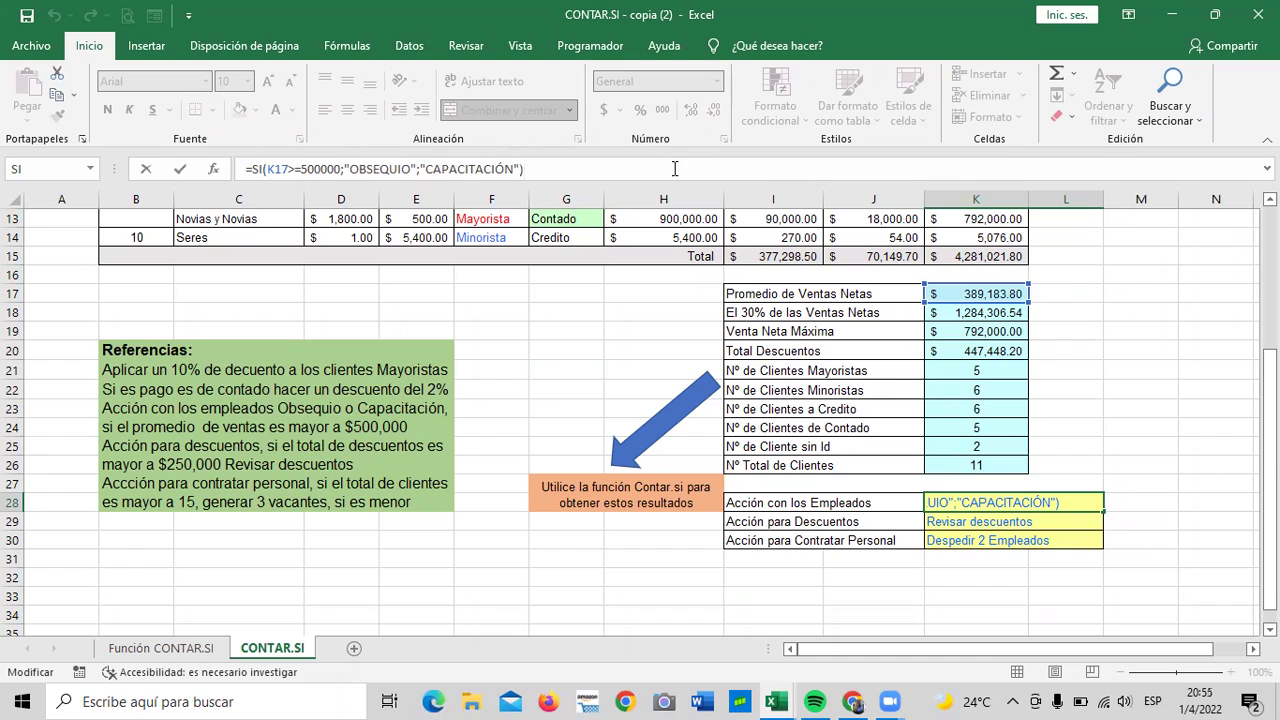
{"action": "key", "text": "Return"}
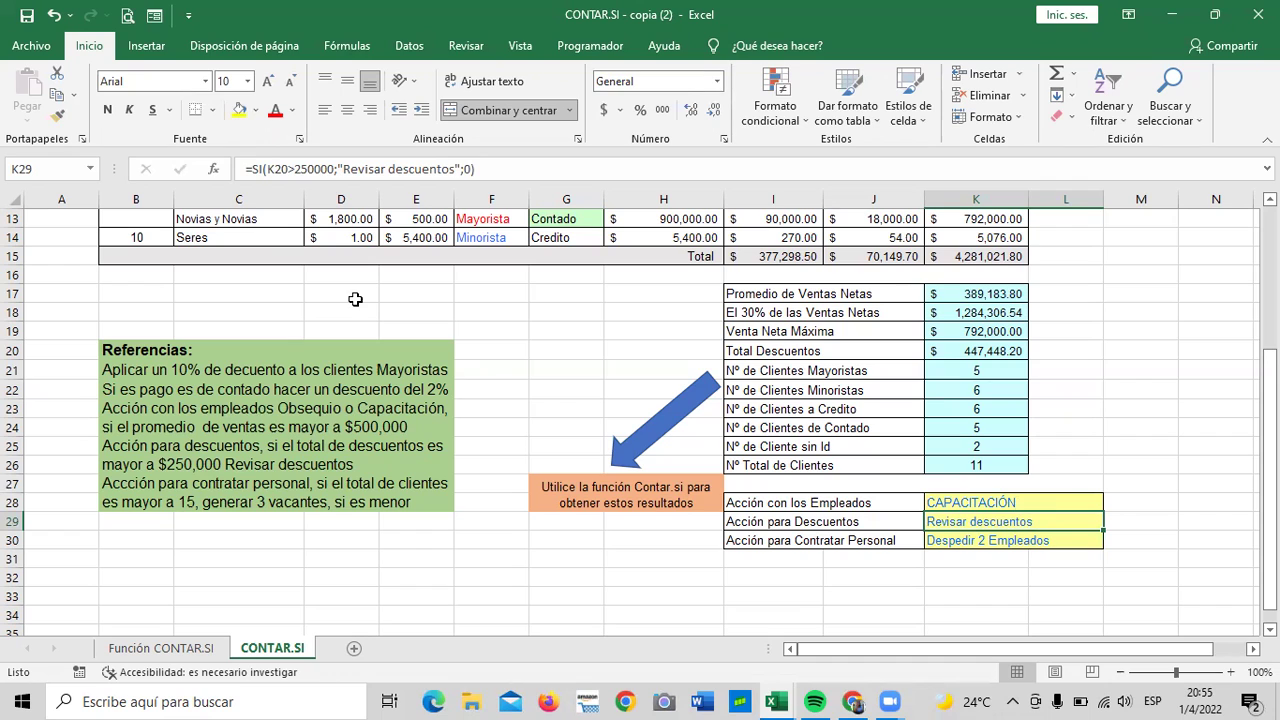
{"action": "left_click", "coordinate": [163, 493]}
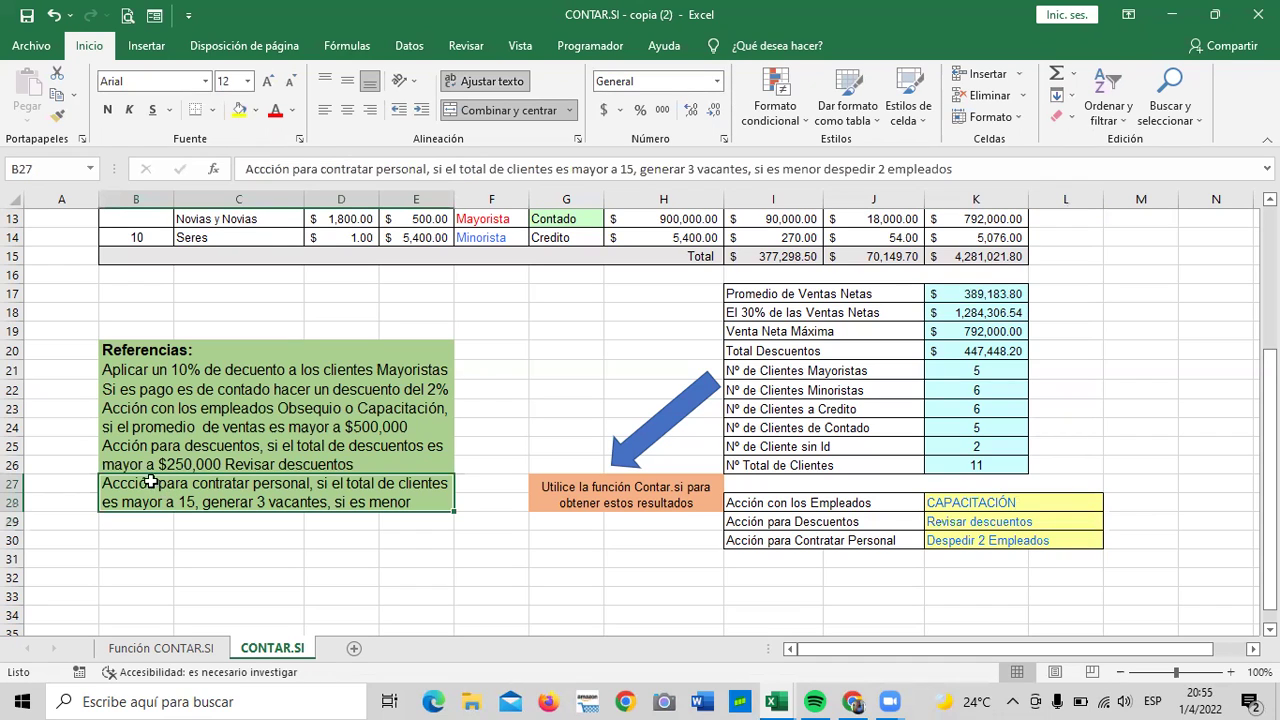
{"action": "left_click", "coordinate": [152, 461]}
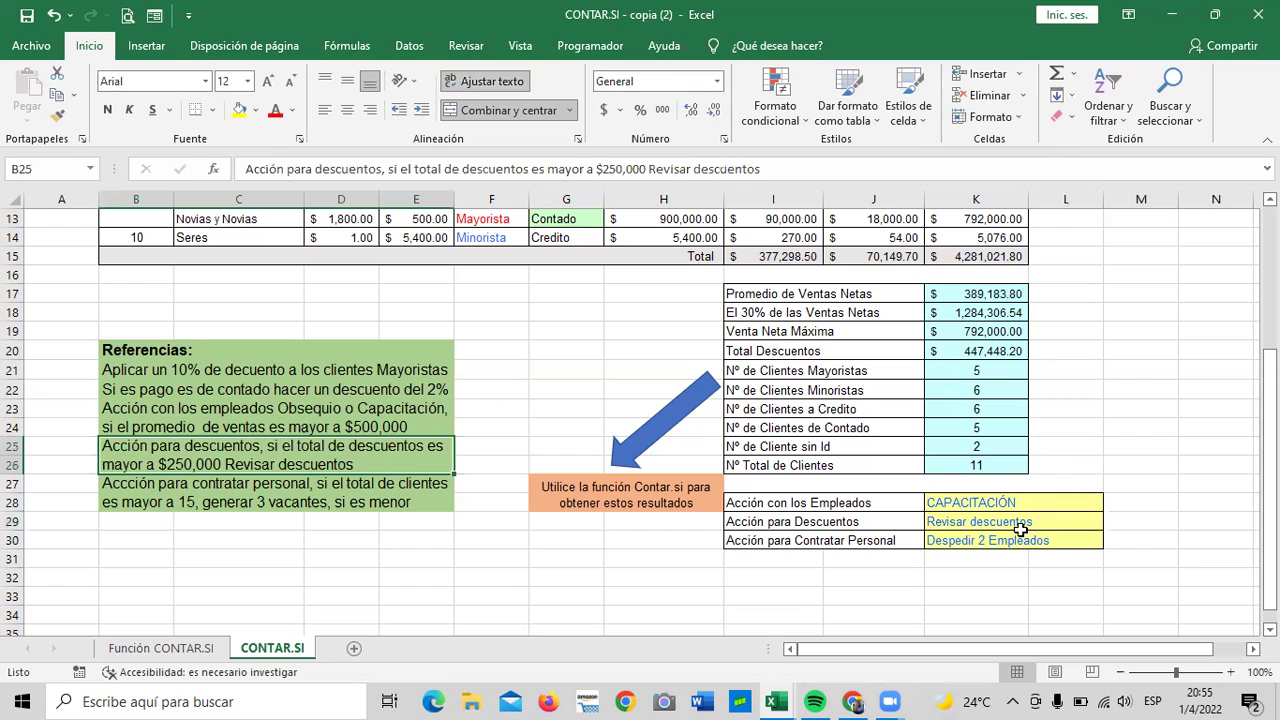
{"action": "left_click", "coordinate": [1016, 525]}
{"action": "left_click", "coordinate": [658, 167]}
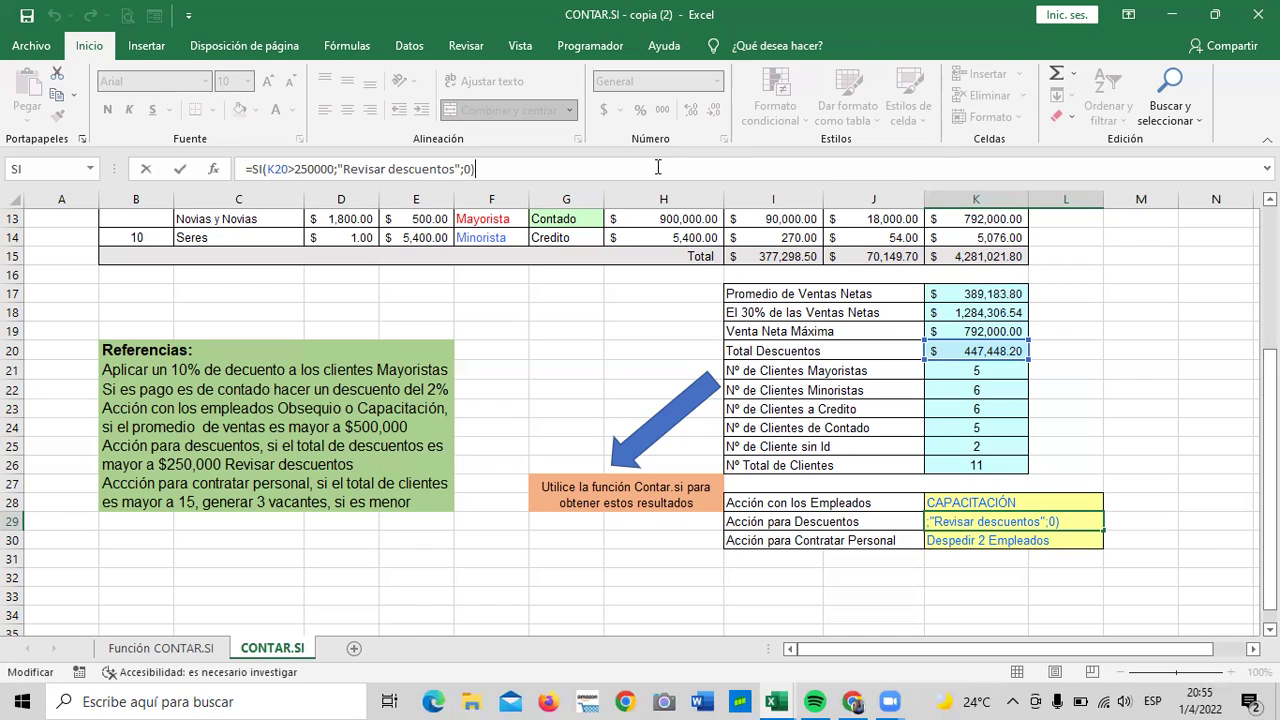
{"action": "key", "text": "Return"}
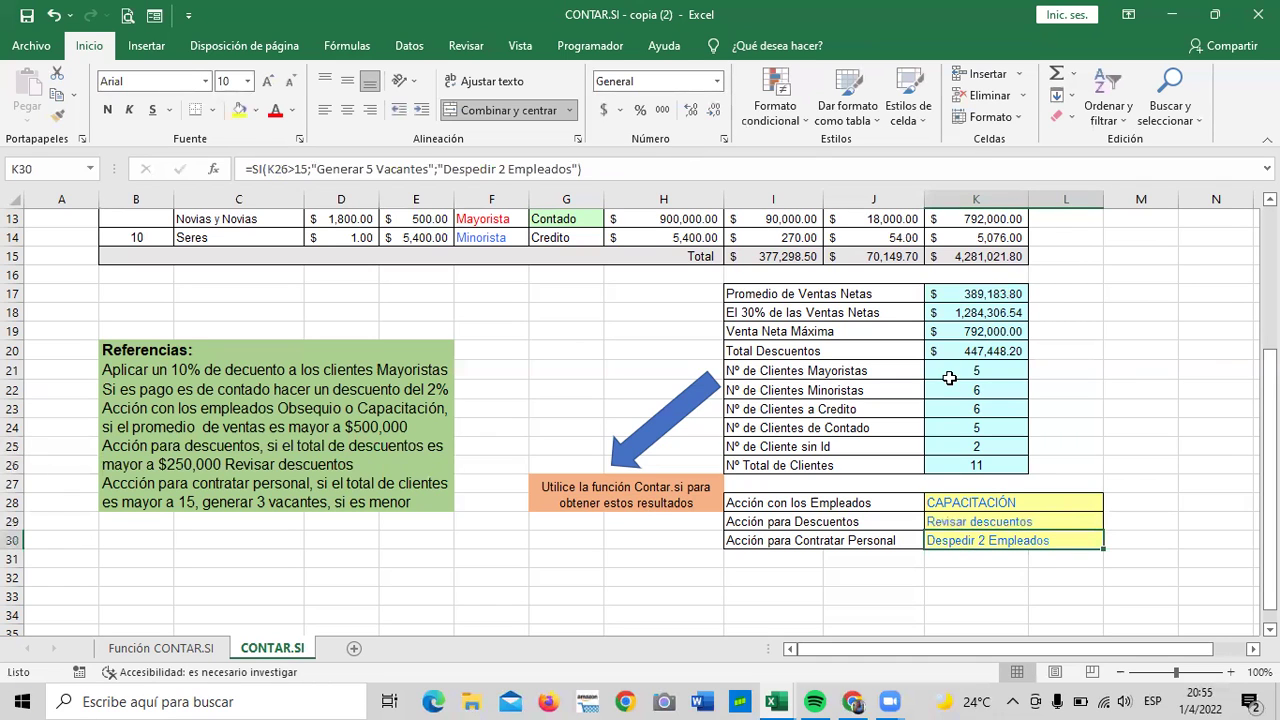
{"action": "scroll", "coordinate": [949, 377], "scroll_direction": "up", "scroll_amount": 1}
{"action": "scroll", "coordinate": [955, 380], "scroll_direction": "up", "scroll_amount": 2}
{"action": "scroll", "coordinate": [965, 385], "scroll_direction": "up", "scroll_amount": 1}
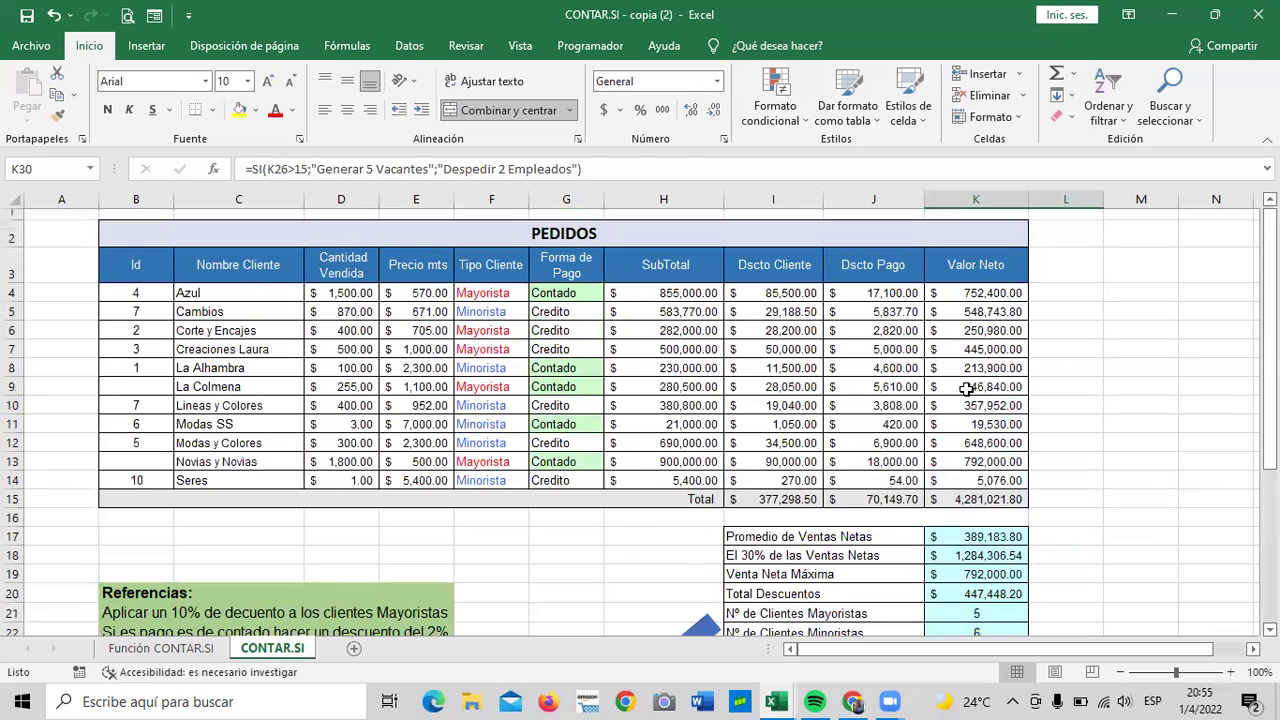
{"action": "left_click", "coordinate": [790, 293]}
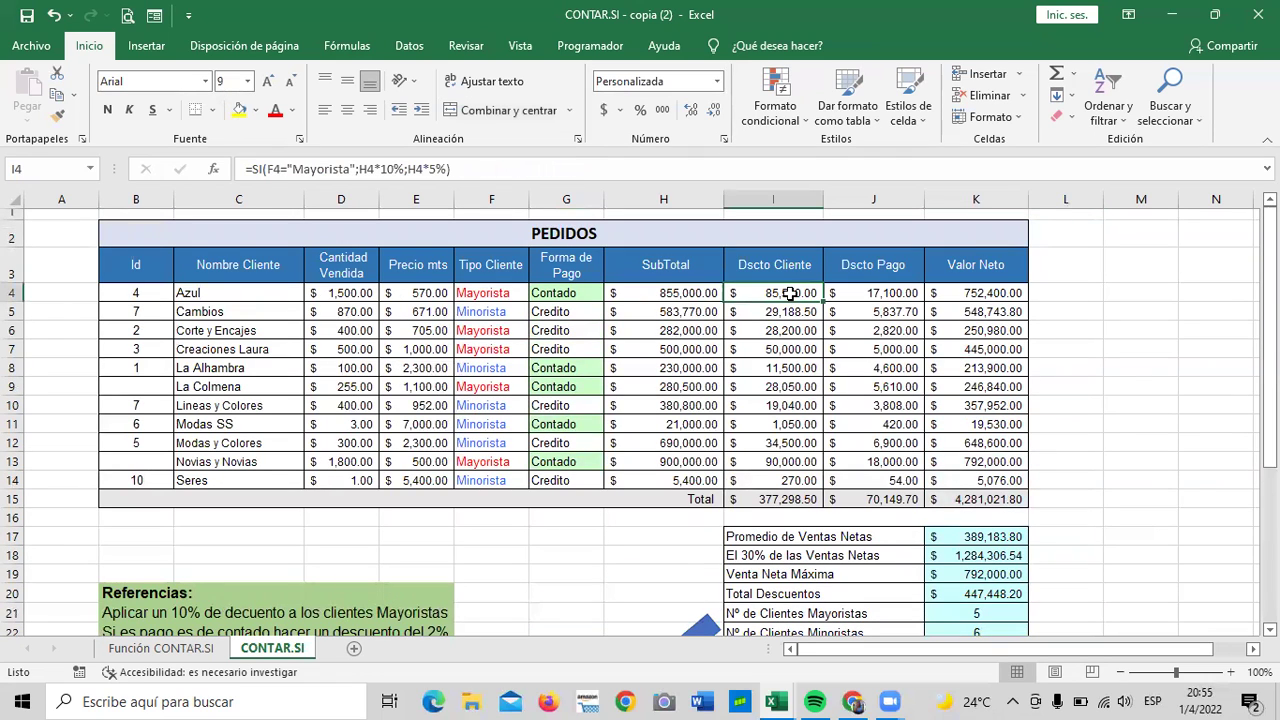
{"action": "left_click", "coordinate": [875, 294]}
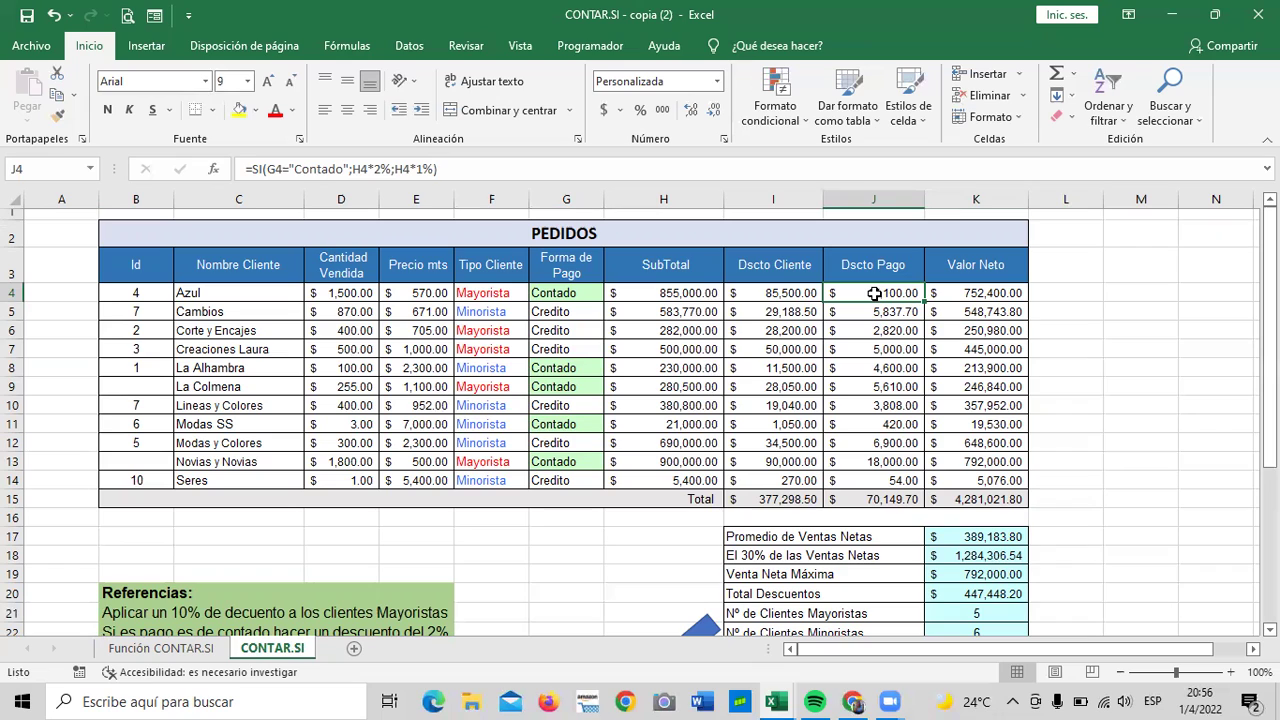
{"action": "left_click", "coordinate": [792, 292]}
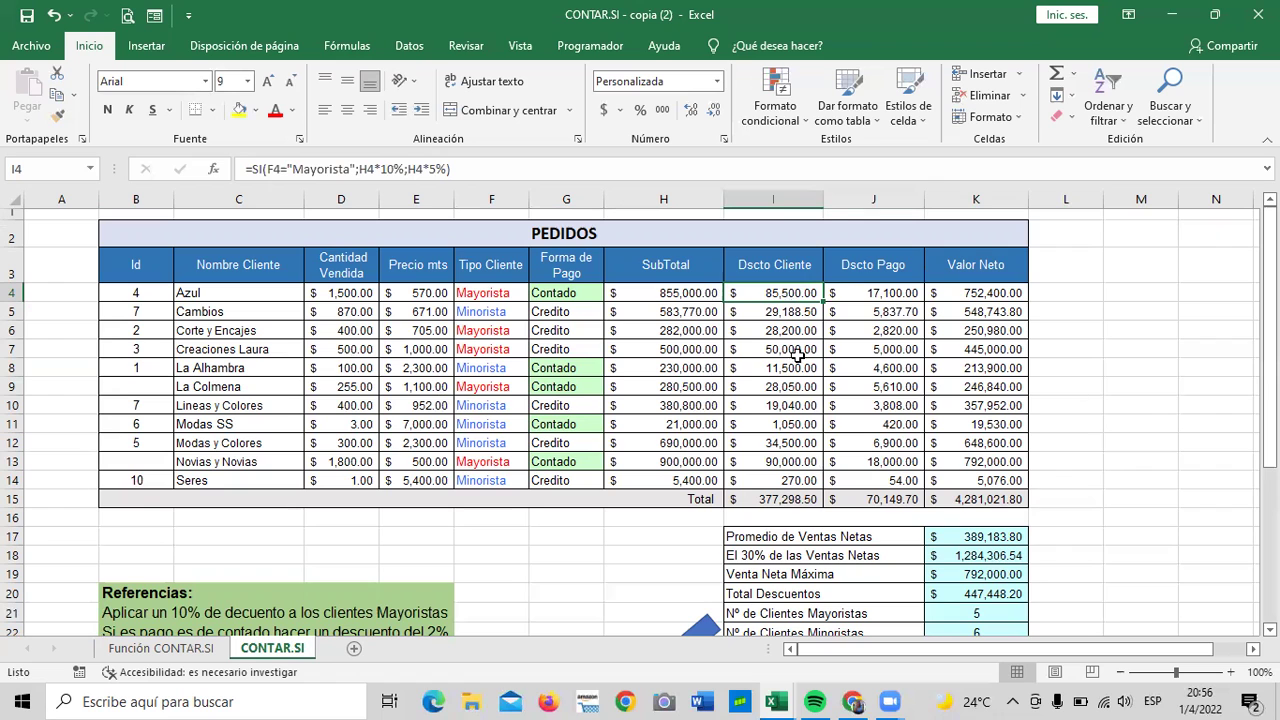
{"action": "scroll", "coordinate": [832, 212], "scroll_direction": "down", "scroll_amount": 2}
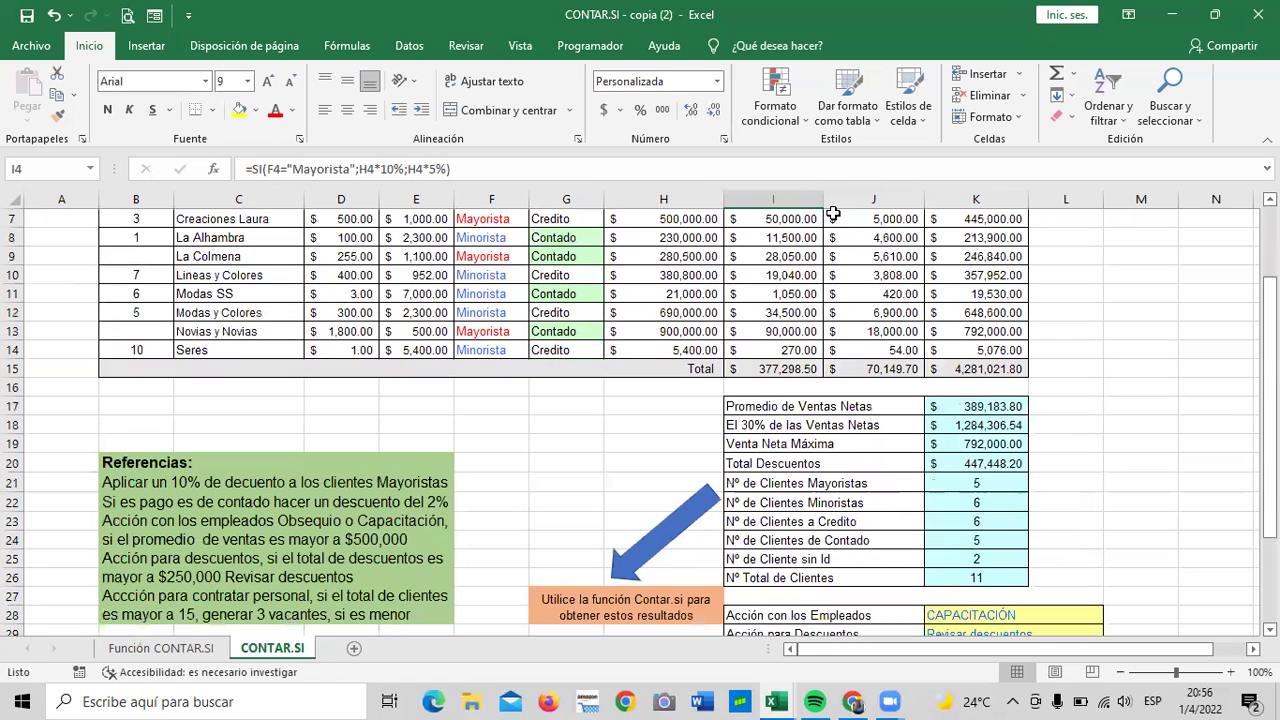
{"action": "scroll", "coordinate": [831, 221], "scroll_direction": "down", "scroll_amount": 2}
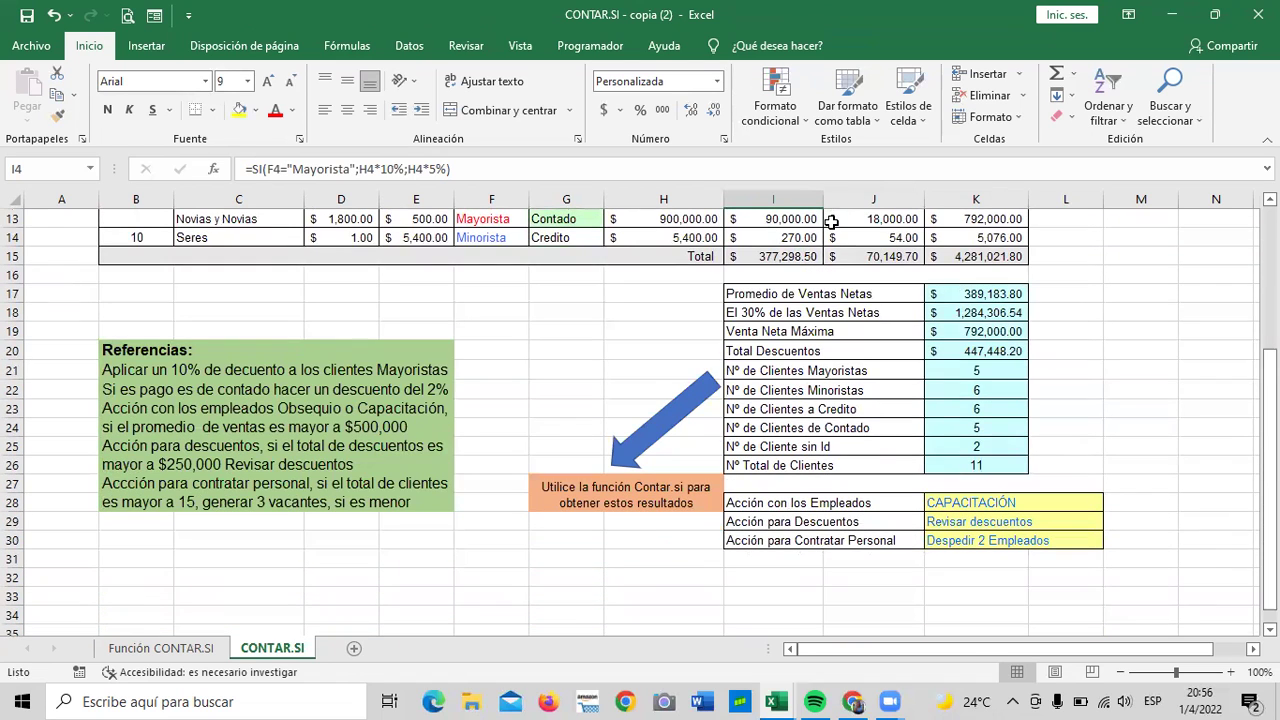
{"action": "scroll", "coordinate": [831, 221], "scroll_direction": "down", "scroll_amount": 2}
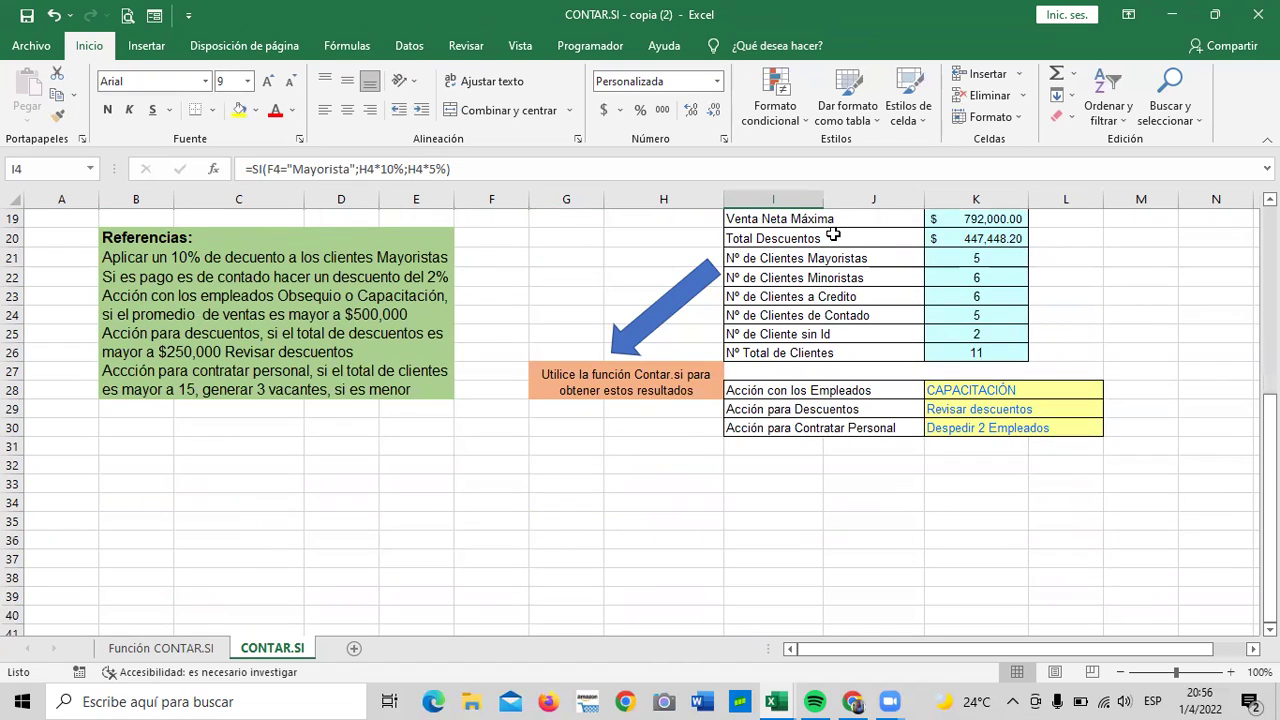
{"action": "left_click", "coordinate": [255, 373]}
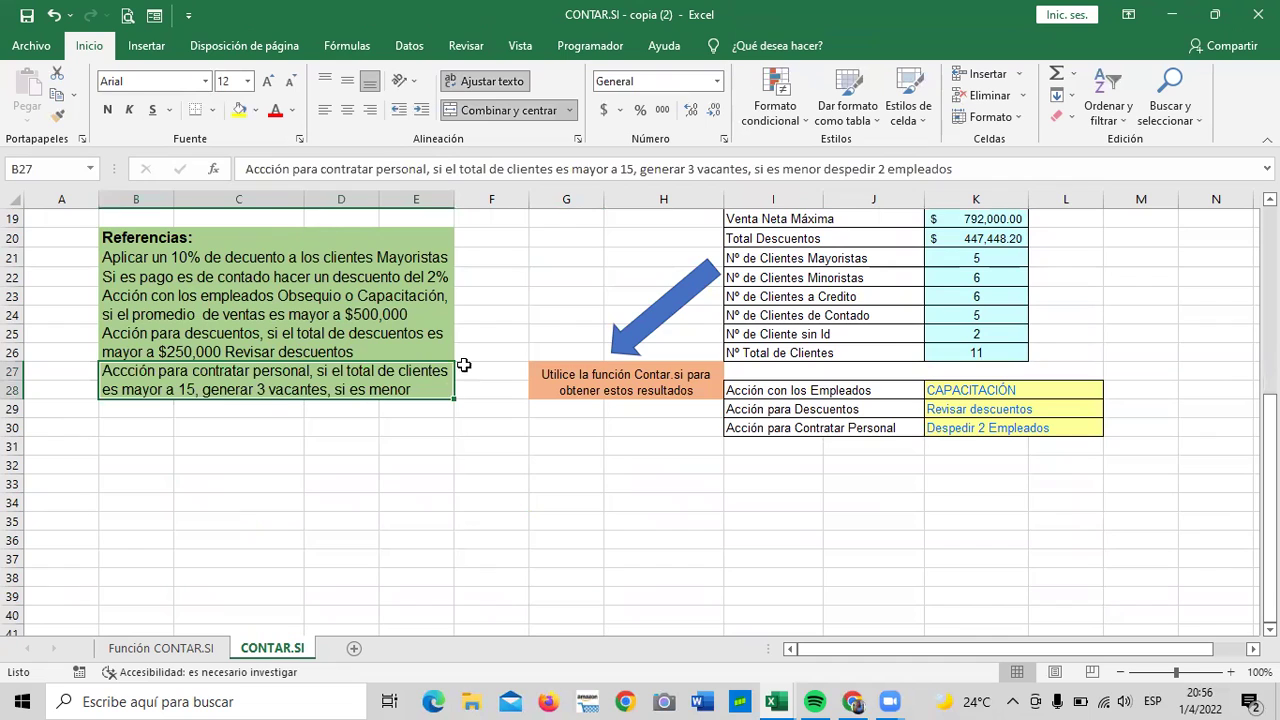
{"action": "left_click", "coordinate": [380, 452]}
{"action": "left_click", "coordinate": [364, 398]}
{"action": "left_click", "coordinate": [341, 530]}
{"action": "left_click", "coordinate": [347, 373]}
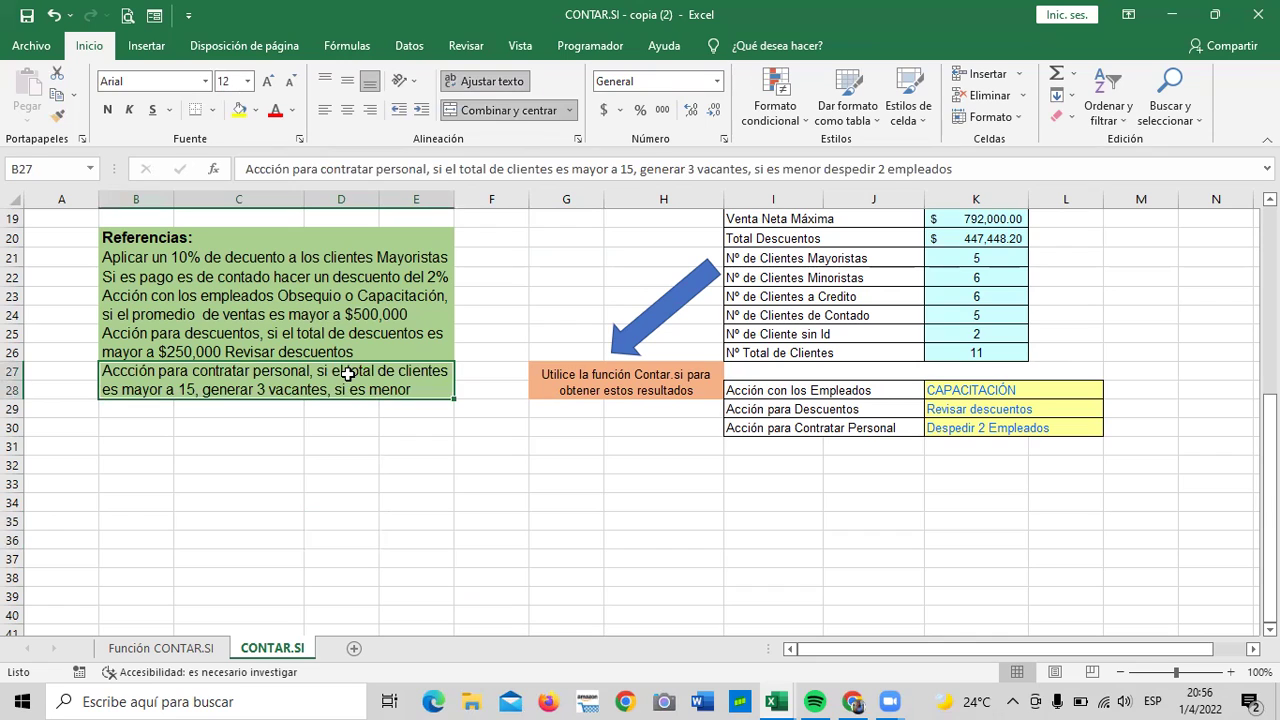
{"action": "left_click", "coordinate": [970, 170]}
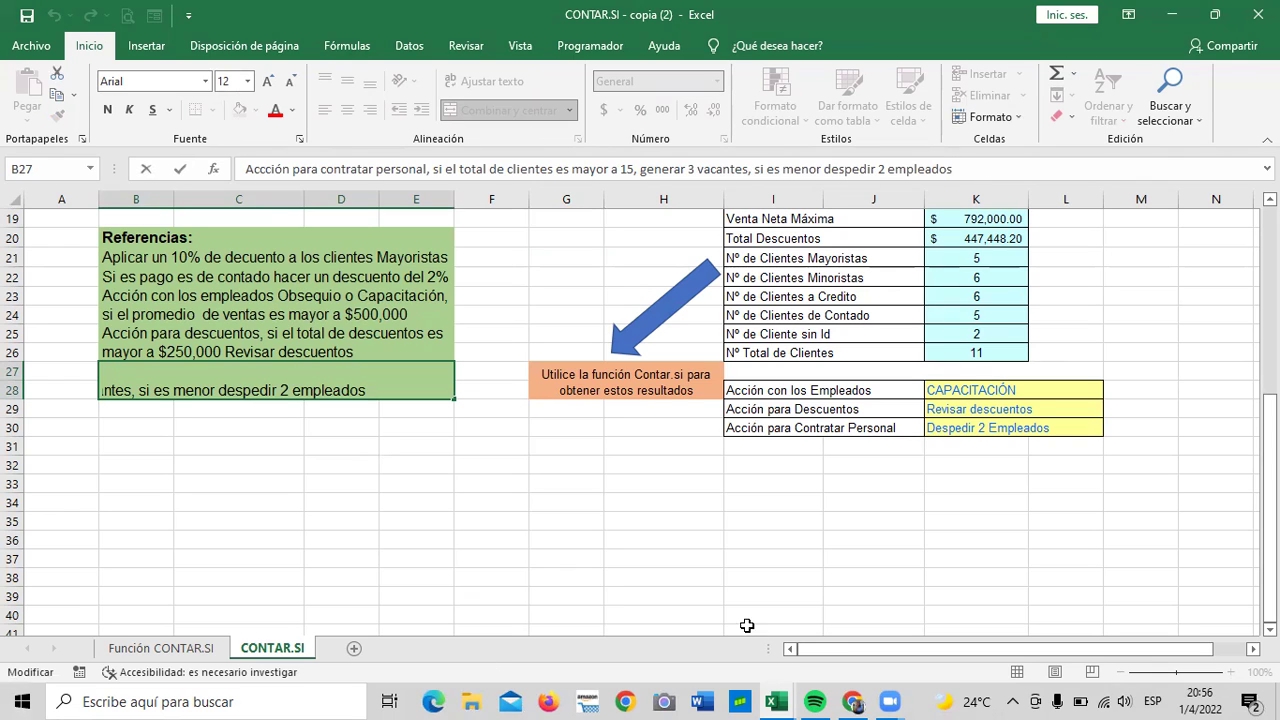
{"action": "left_click", "coordinate": [955, 485]}
{"action": "left_click", "coordinate": [958, 427]}
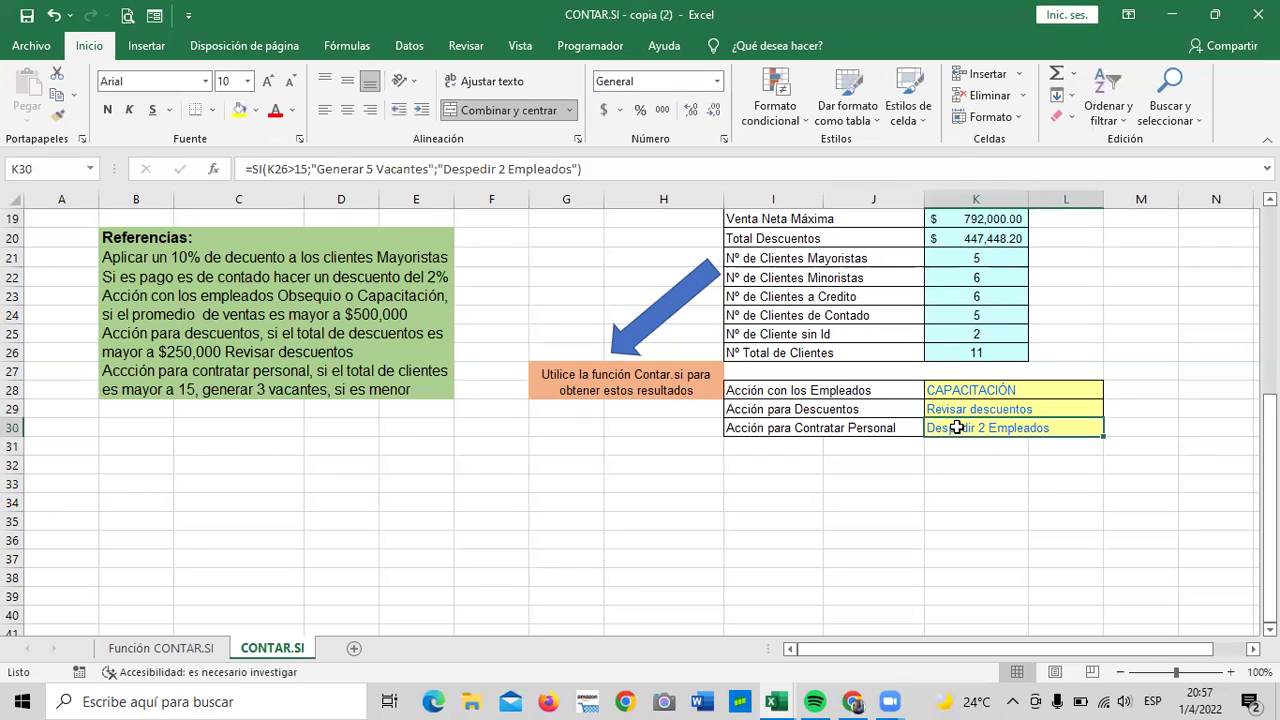
{"action": "left_click", "coordinate": [955, 352]}
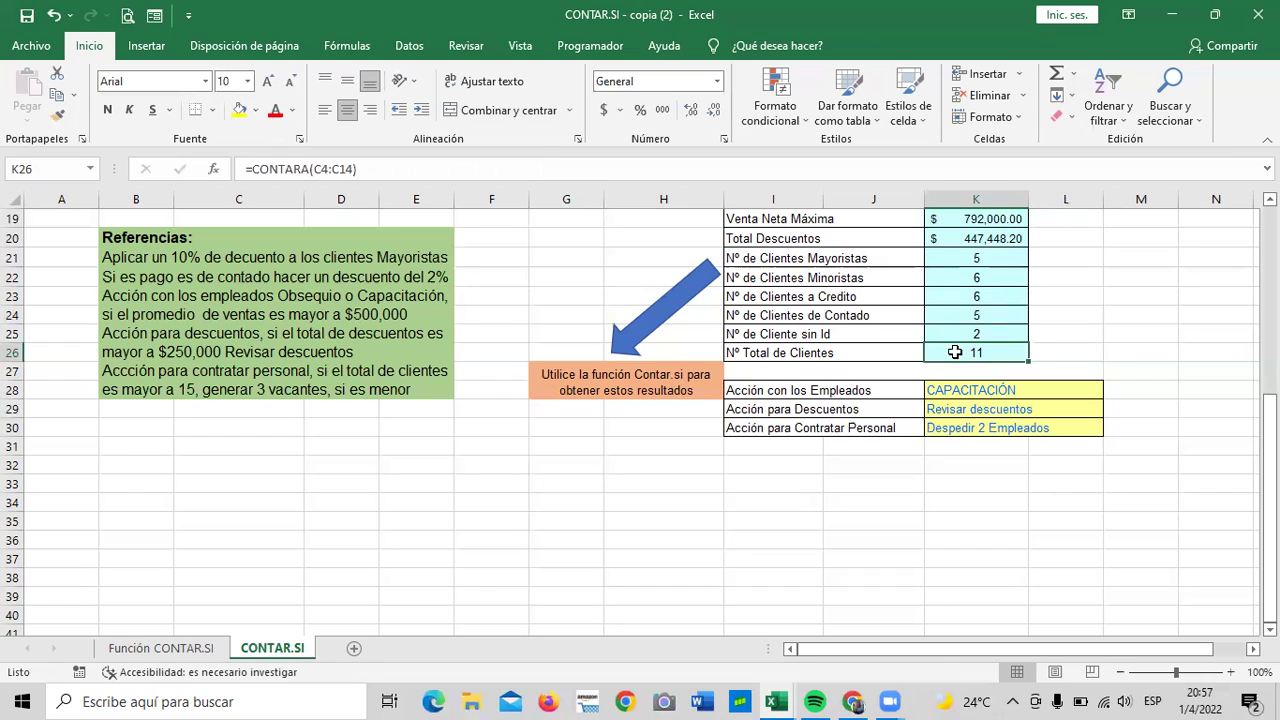
{"action": "left_click", "coordinate": [961, 426]}
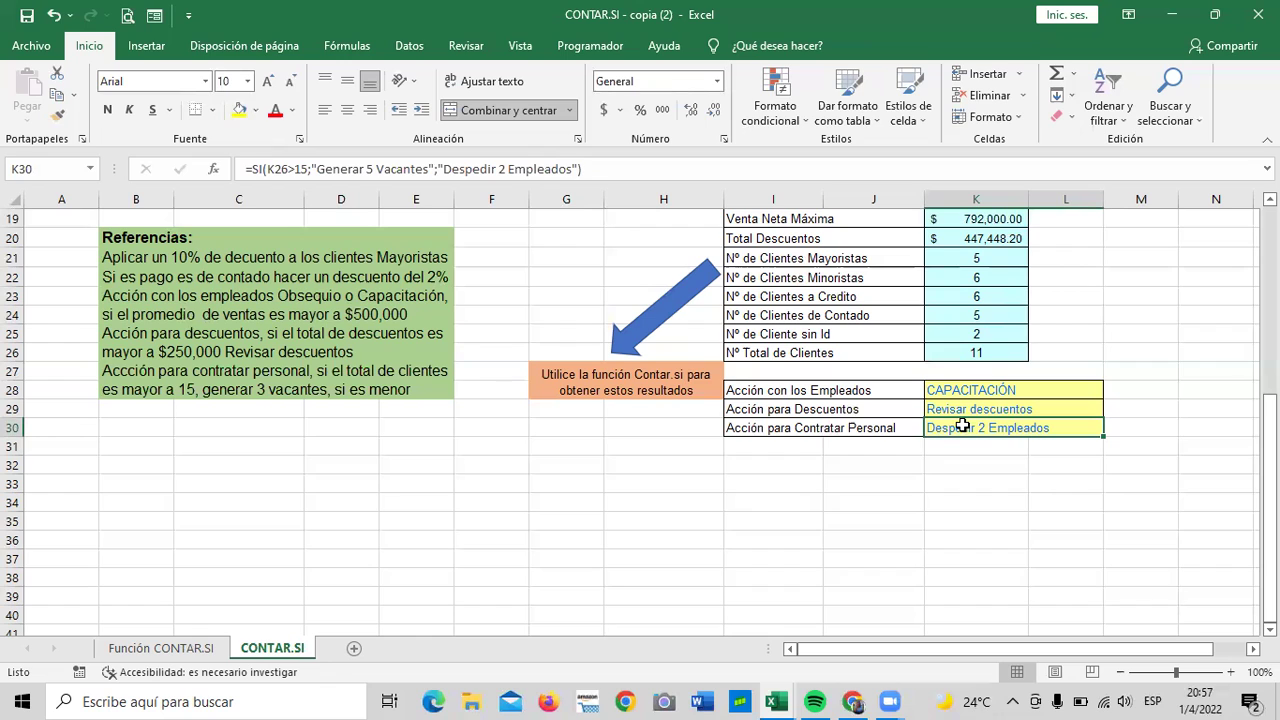
{"action": "left_click", "coordinate": [965, 390]}
{"action": "left_click", "coordinate": [957, 414]}
{"action": "left_click", "coordinate": [952, 428]}
{"action": "left_click", "coordinate": [946, 392]}
{"action": "left_click", "coordinate": [942, 409]}
{"action": "left_click", "coordinate": [938, 428]}
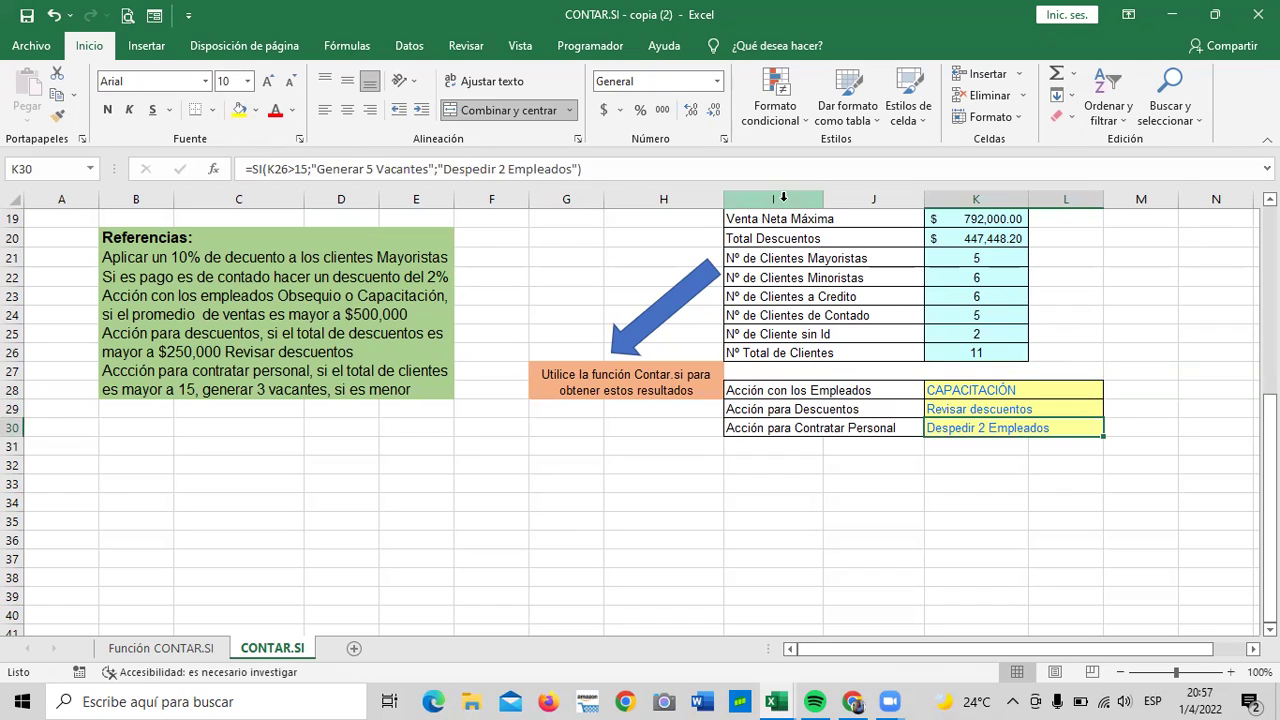
{"action": "left_click", "coordinate": [766, 174]}
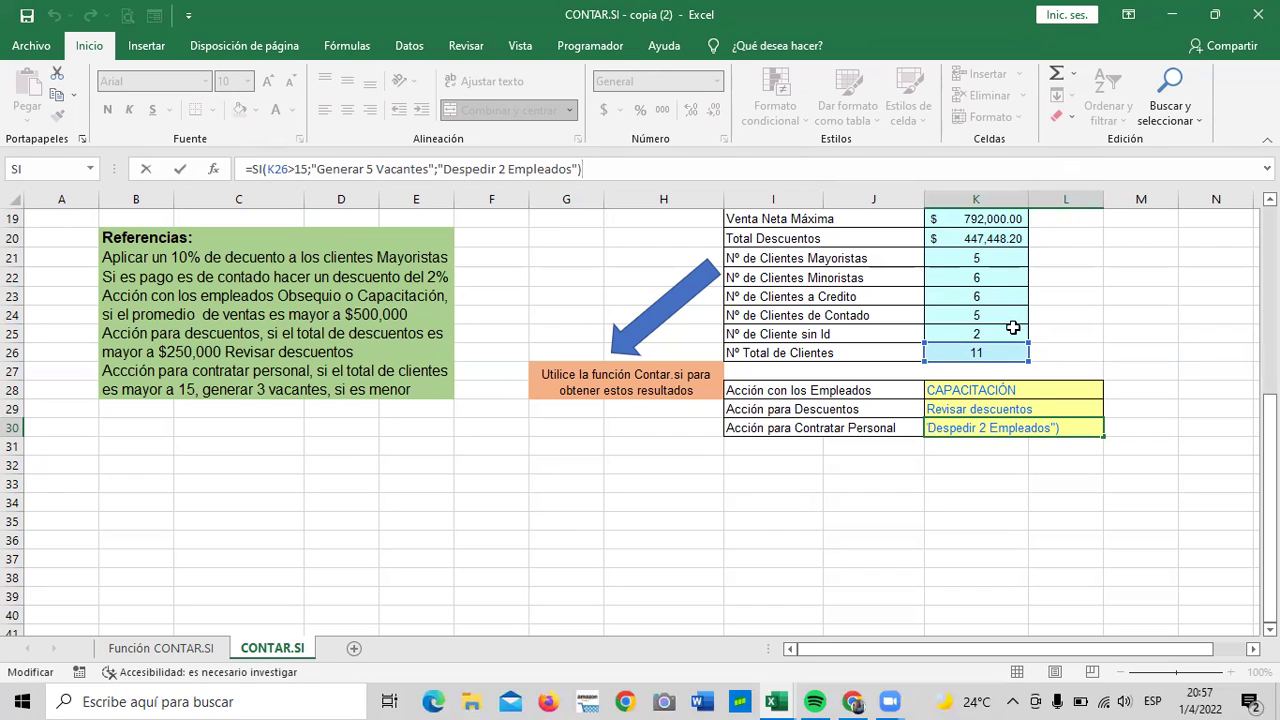
{"action": "left_click", "coordinate": [1030, 428]}
{"action": "left_click", "coordinate": [815, 169]}
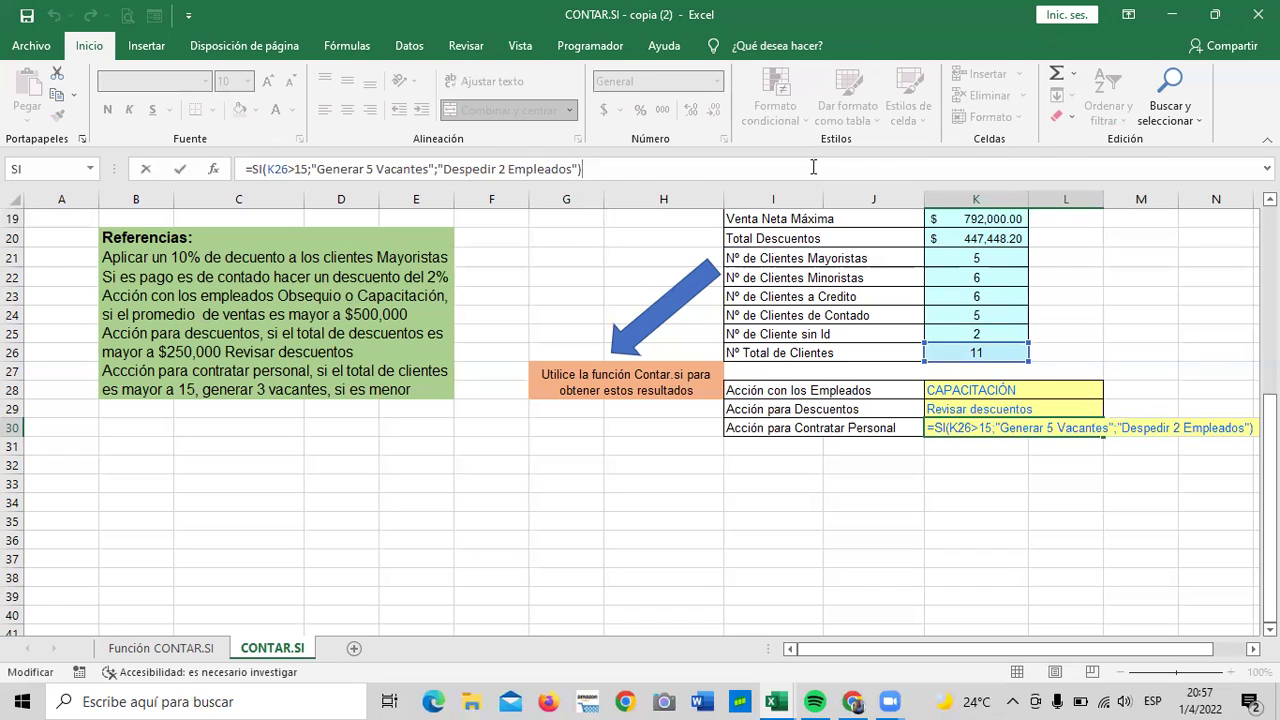
{"action": "key", "text": "Return"}
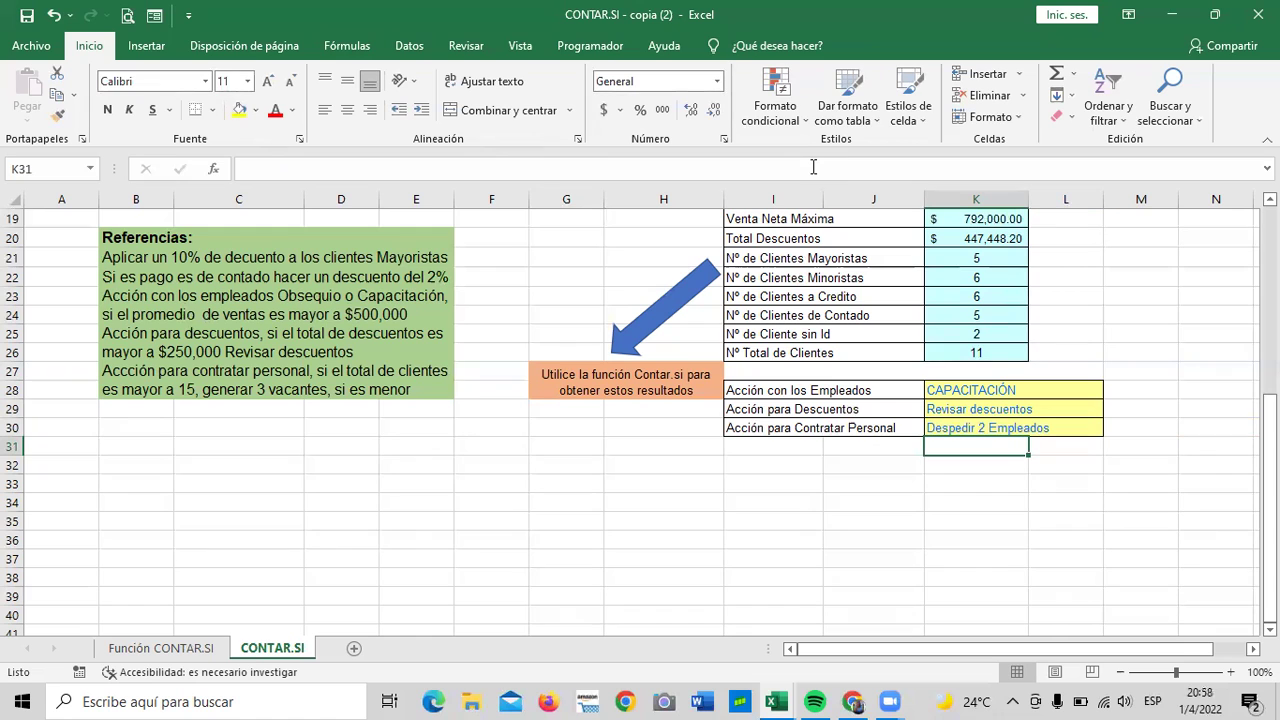
{"action": "key", "text": "Down"}
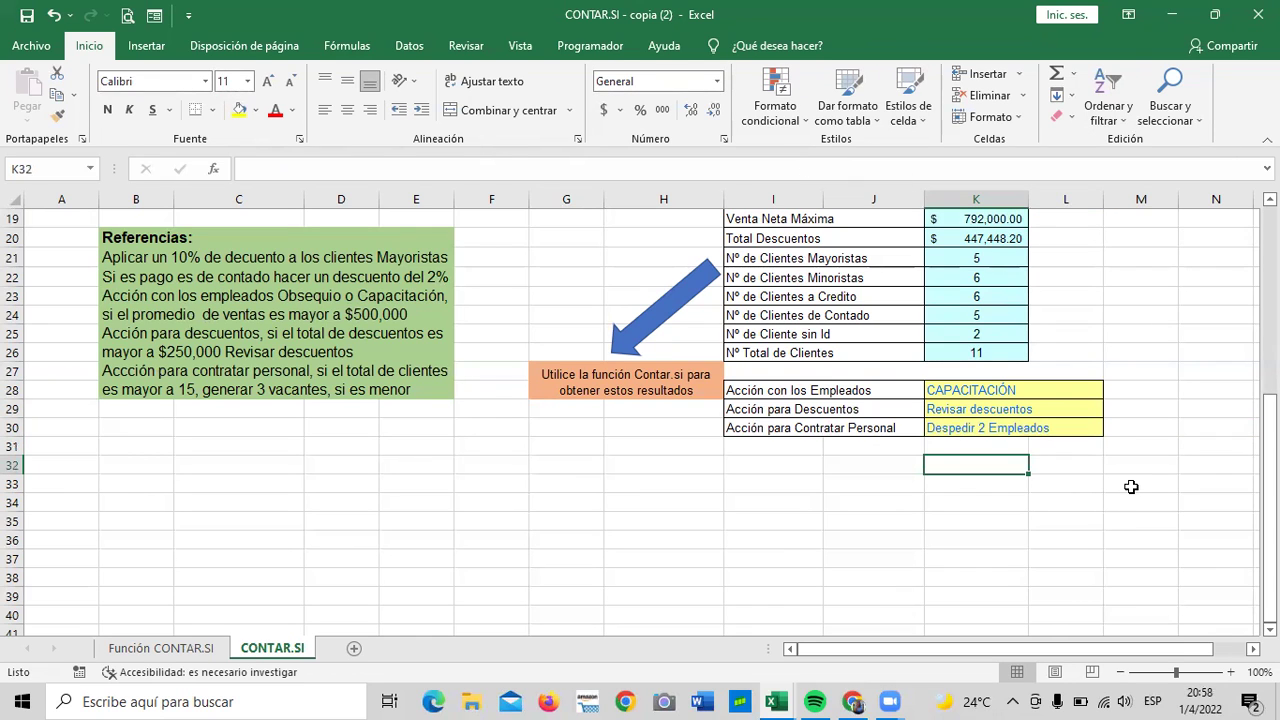
{"action": "scroll", "coordinate": [1131, 487], "scroll_direction": "up", "scroll_amount": 1}
{"action": "scroll", "coordinate": [1130, 489], "scroll_direction": "up", "scroll_amount": 4}
{"action": "scroll", "coordinate": [1129, 491], "scroll_direction": "up", "scroll_amount": 1}
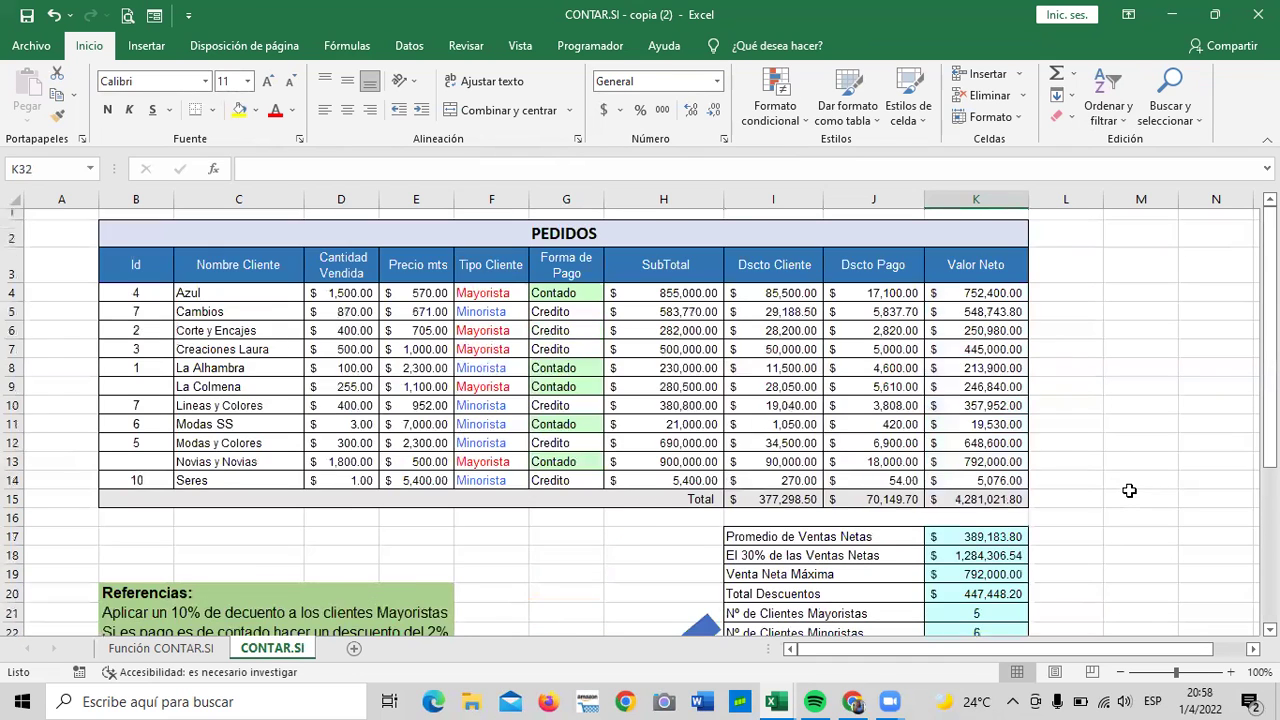
{"action": "scroll", "coordinate": [1129, 490], "scroll_direction": "down", "scroll_amount": 2}
{"action": "scroll", "coordinate": [1129, 490], "scroll_direction": "down", "scroll_amount": 3}
{"action": "scroll", "coordinate": [1129, 490], "scroll_direction": "up", "scroll_amount": 5}
{"action": "scroll", "coordinate": [845, 330], "scroll_direction": "down", "scroll_amount": 2}
{"action": "scroll", "coordinate": [845, 330], "scroll_direction": "down", "scroll_amount": 2}
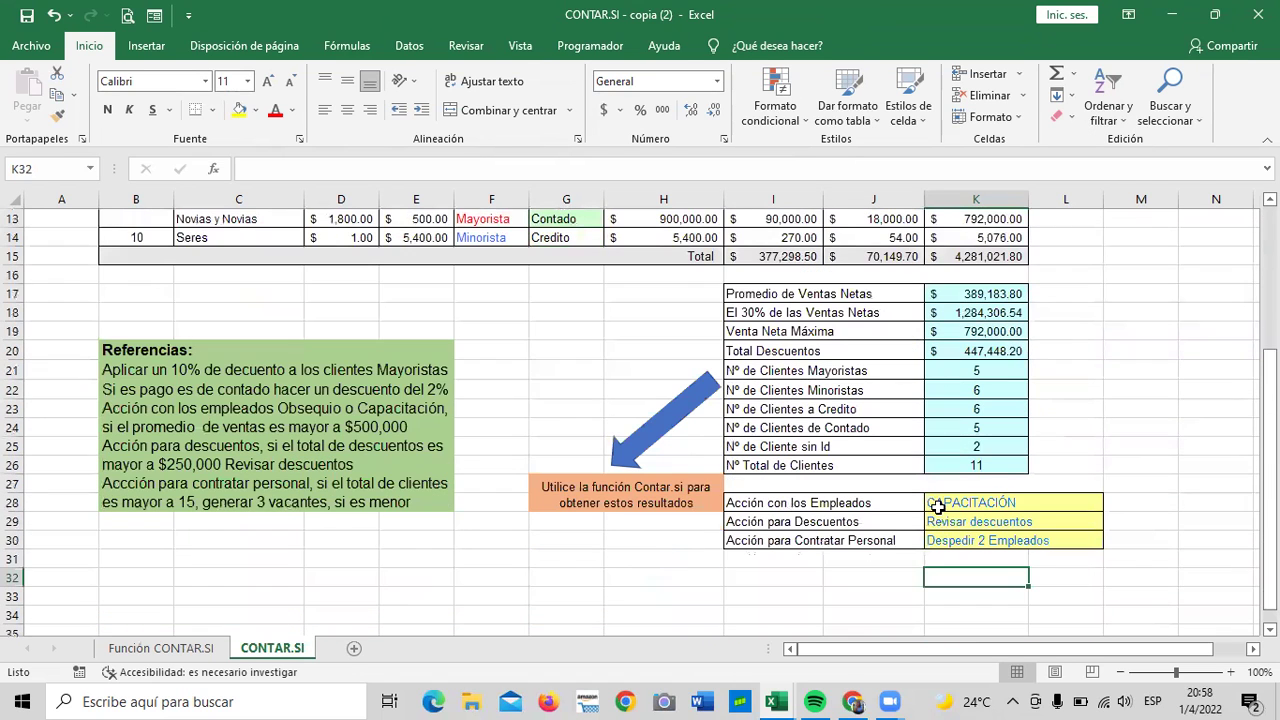
{"action": "left_click", "coordinate": [1000, 502]}
{"action": "left_click", "coordinate": [975, 522]}
{"action": "left_click", "coordinate": [950, 540]}
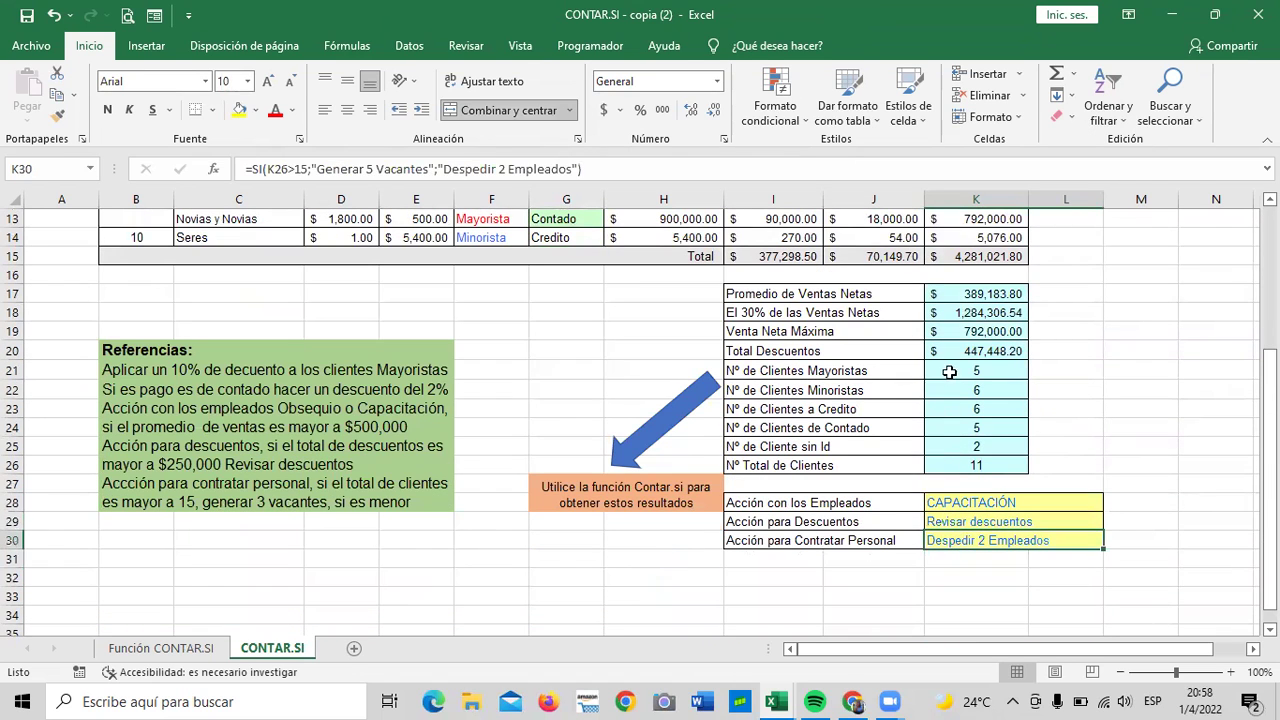
{"action": "scroll", "coordinate": [943, 480], "scroll_direction": "up", "scroll_amount": 2}
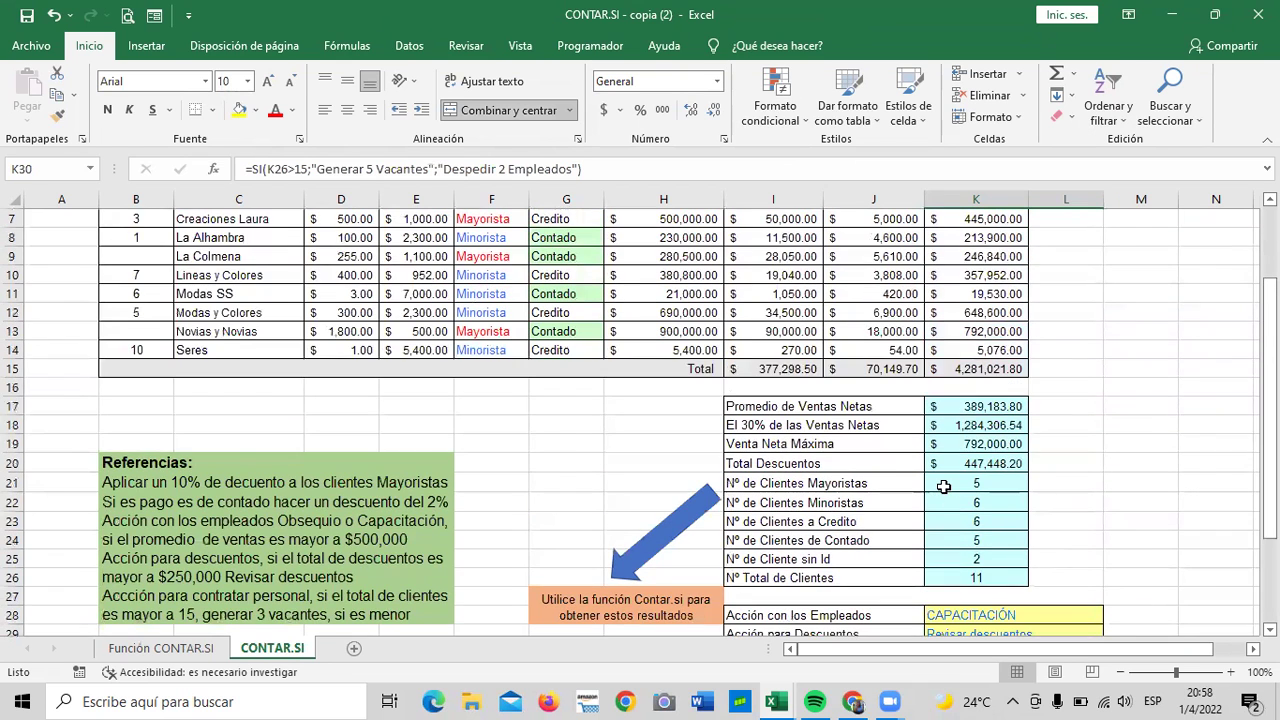
{"action": "scroll", "coordinate": [943, 487], "scroll_direction": "up", "scroll_amount": 2}
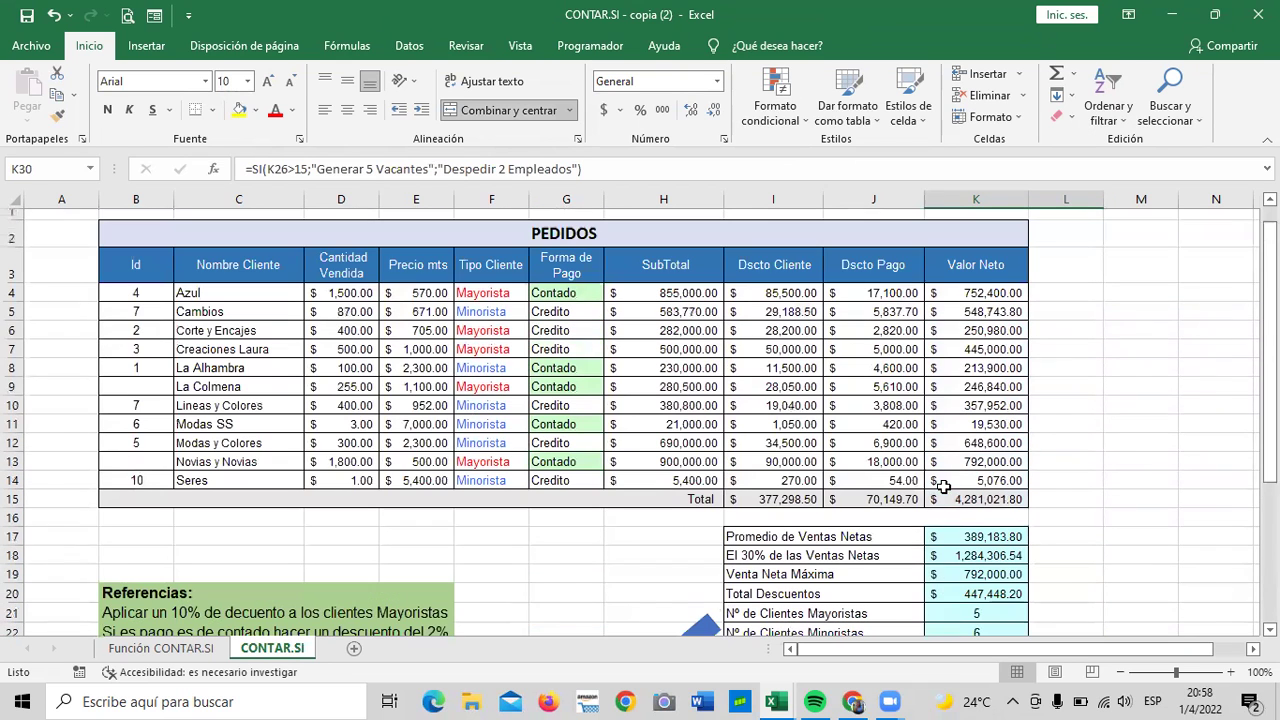
{"action": "left_click", "coordinate": [778, 298]}
{"action": "left_click", "coordinate": [866, 293]}
{"action": "left_click", "coordinate": [780, 292]}
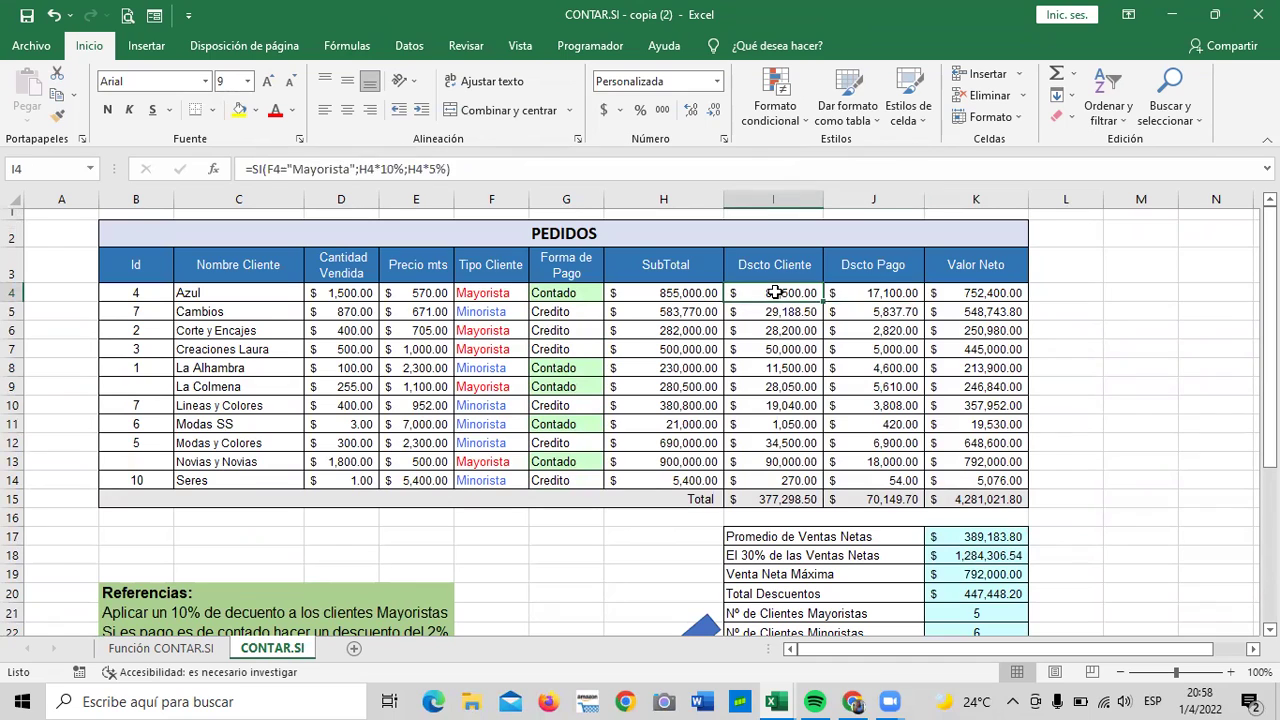
{"action": "left_click", "coordinate": [856, 293]}
{"action": "left_click", "coordinate": [801, 292]}
{"action": "left_click", "coordinate": [854, 293]}
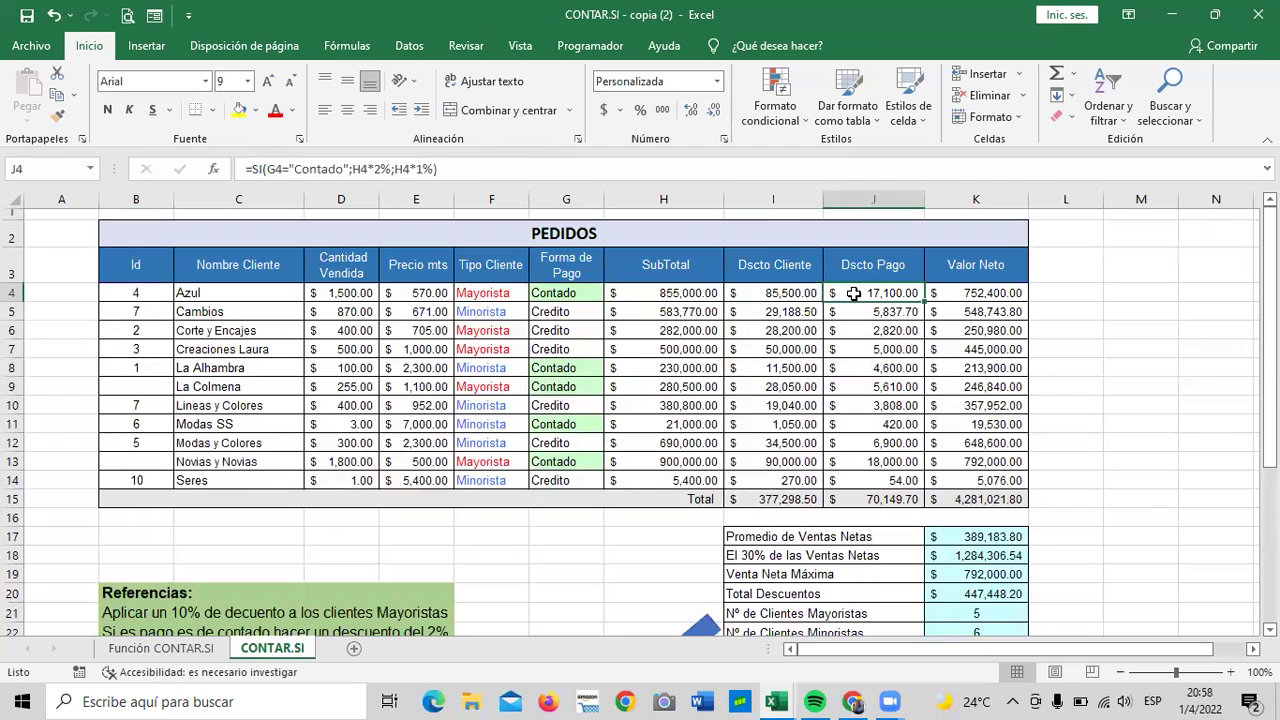
{"action": "scroll", "coordinate": [854, 293], "scroll_direction": "down", "scroll_amount": 1}
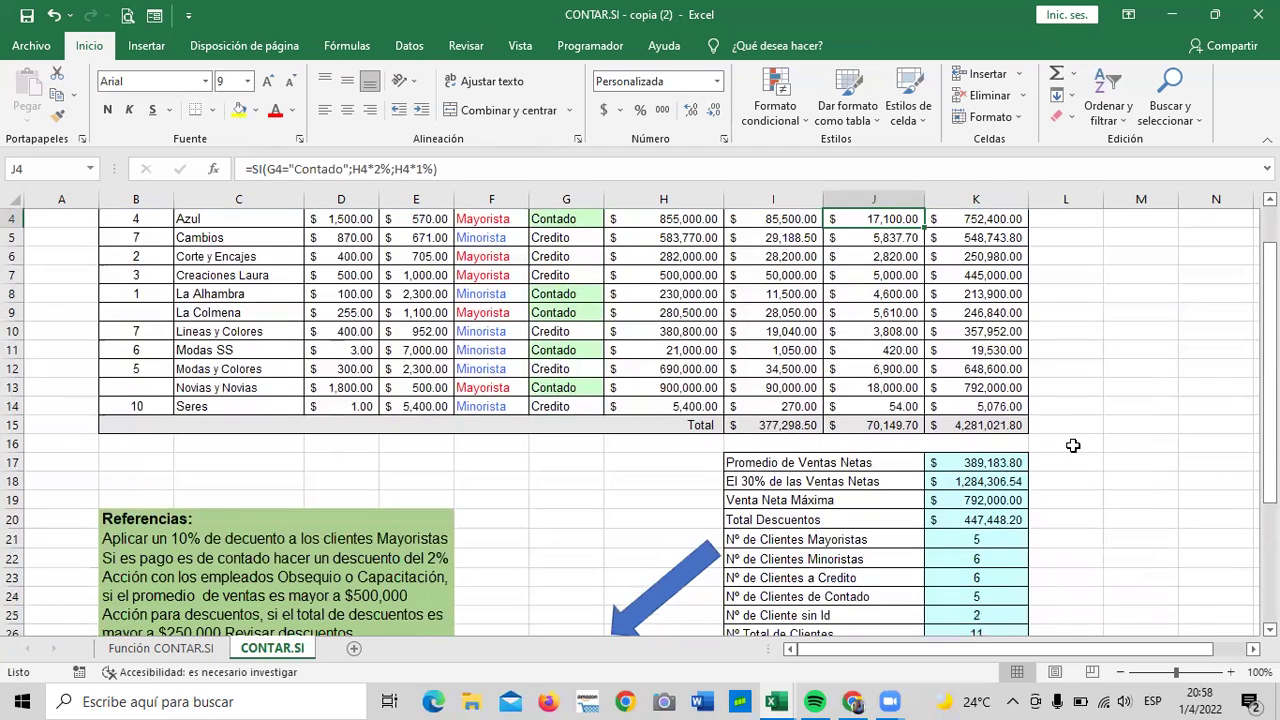
{"action": "scroll", "coordinate": [942, 448], "scroll_direction": "down", "scroll_amount": 3}
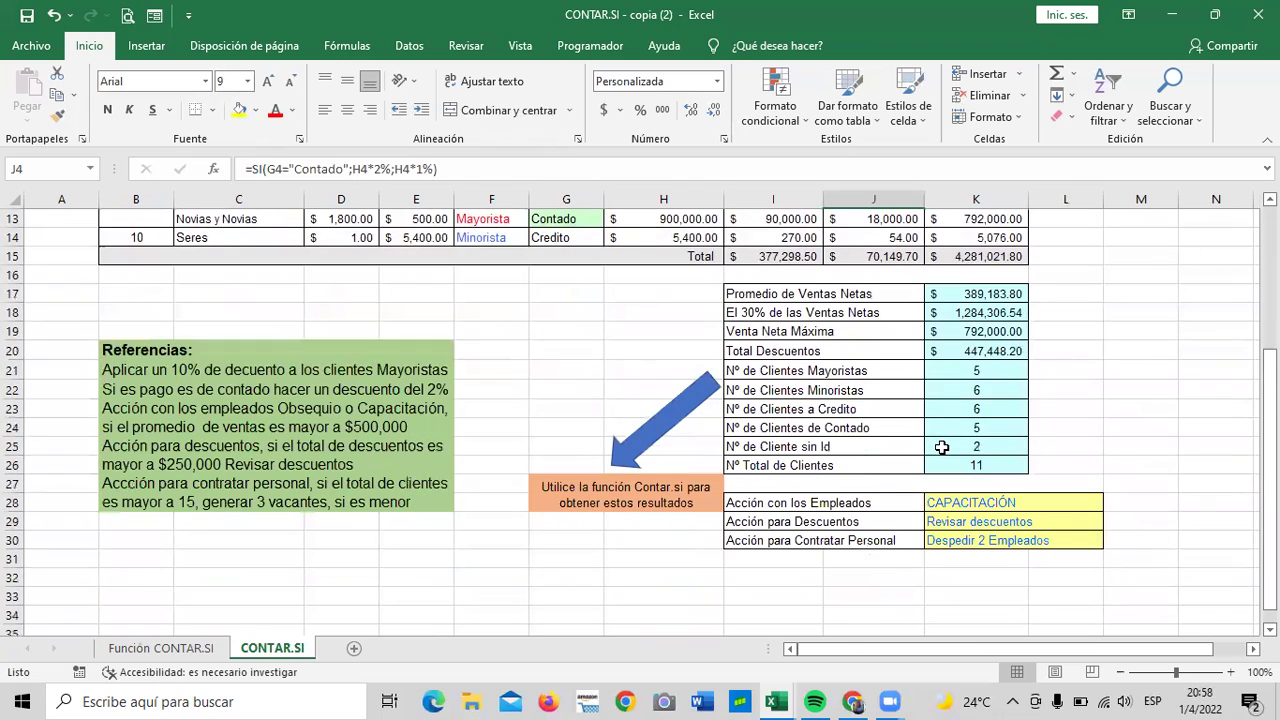
{"action": "left_click", "coordinate": [962, 297]}
{"action": "left_click", "coordinate": [960, 350]}
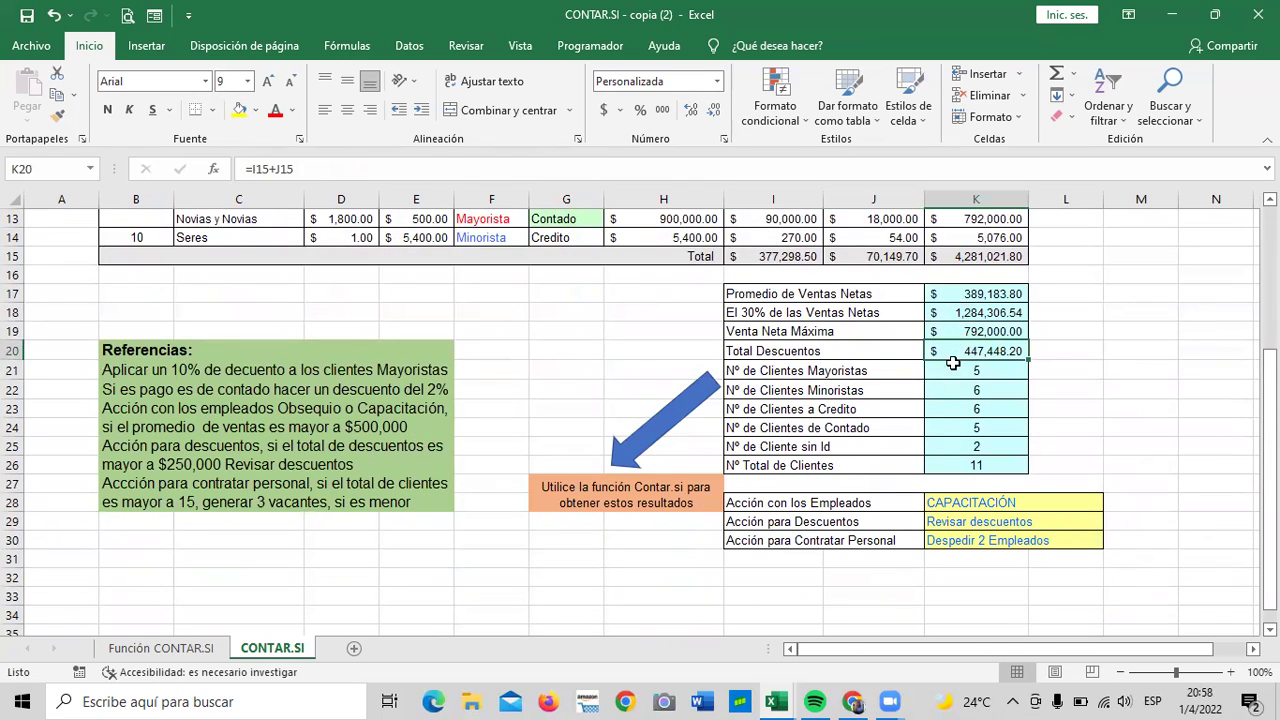
{"action": "left_click", "coordinate": [944, 428]}
{"action": "left_click", "coordinate": [938, 447]}
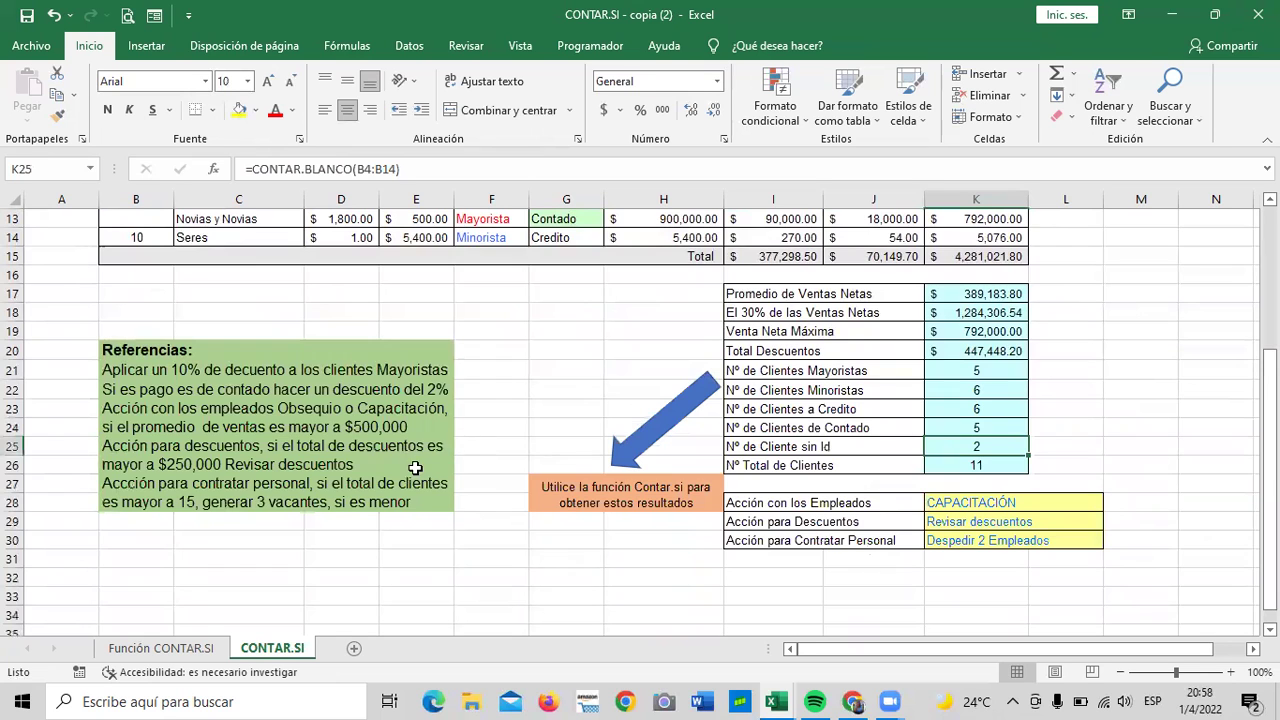
{"action": "scroll", "coordinate": [395, 485], "scroll_direction": "down", "scroll_amount": 2}
{"action": "scroll", "coordinate": [437, 391], "scroll_direction": "up", "scroll_amount": 4}
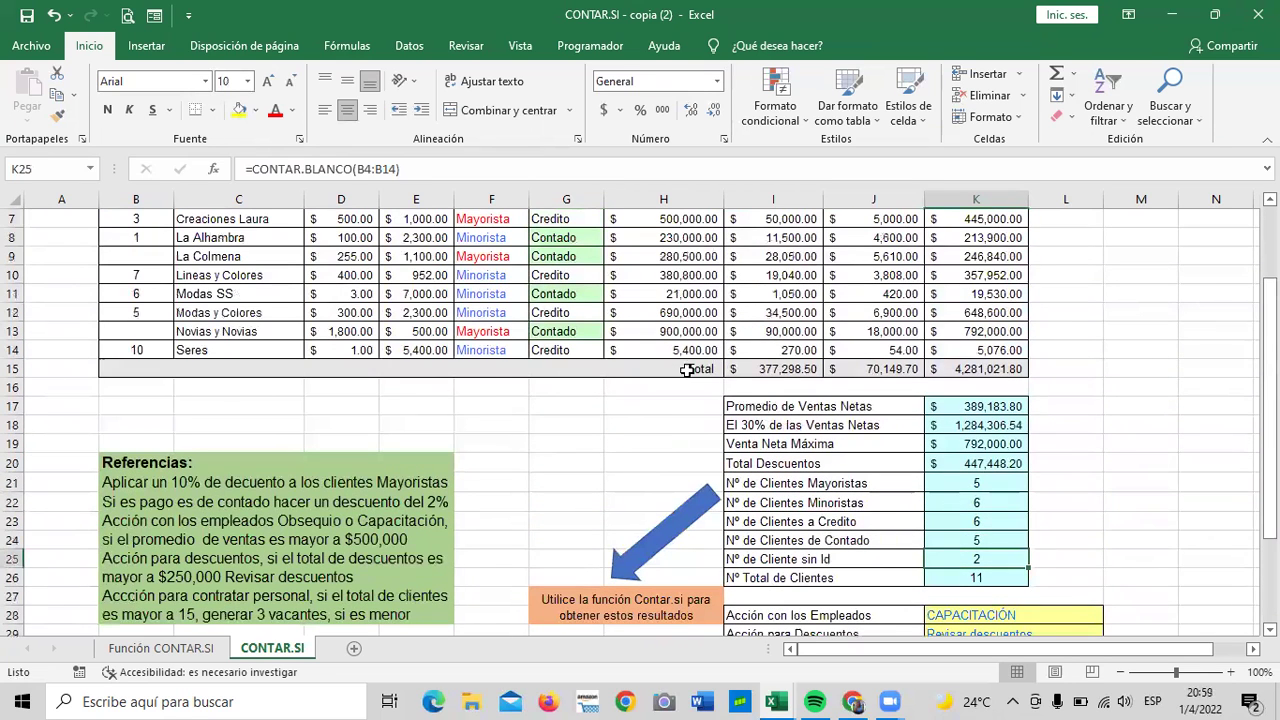
{"action": "scroll", "coordinate": [554, 443], "scroll_direction": "down", "scroll_amount": 4}
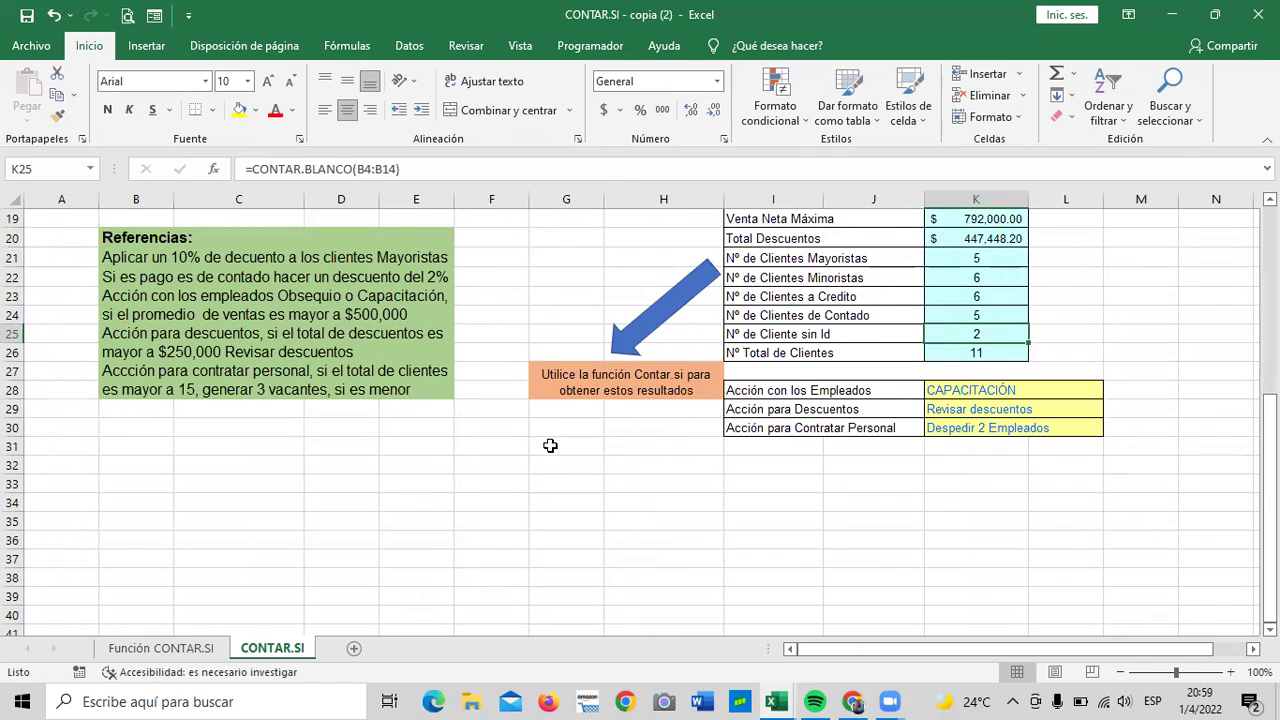
{"action": "scroll", "coordinate": [522, 464], "scroll_direction": "up", "scroll_amount": 4}
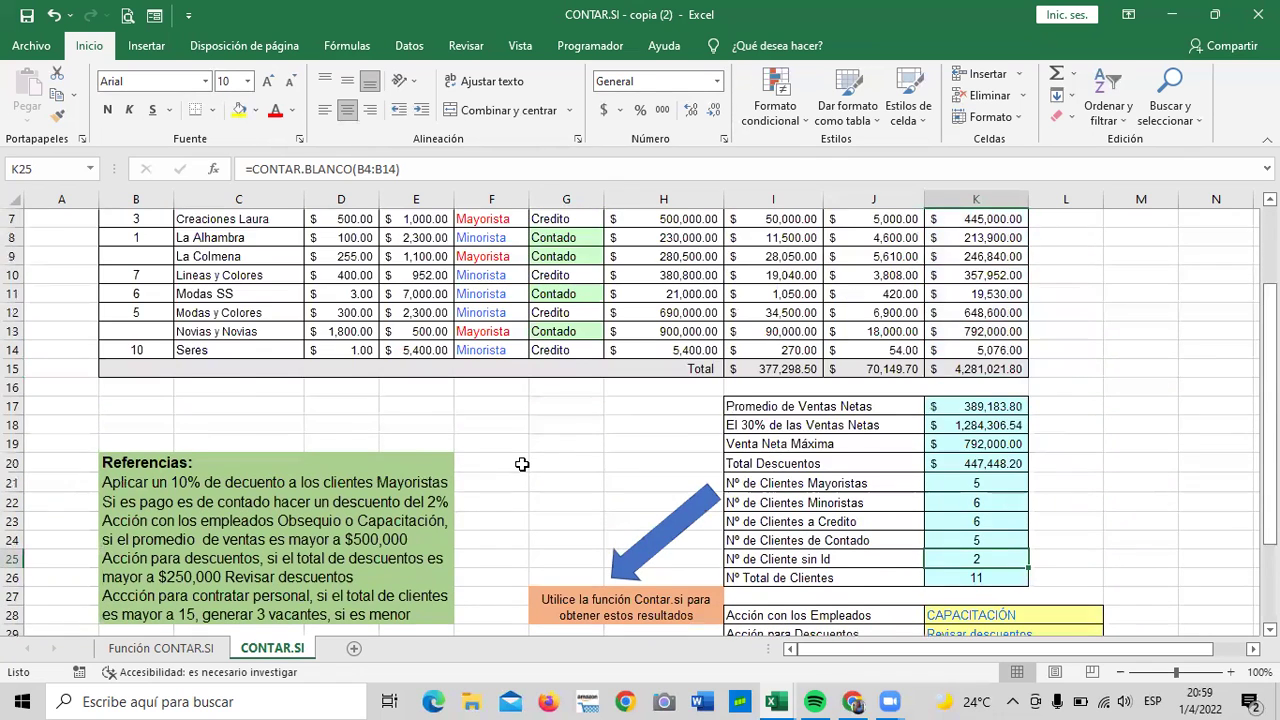
{"action": "scroll", "coordinate": [520, 464], "scroll_direction": "up", "scroll_amount": 2}
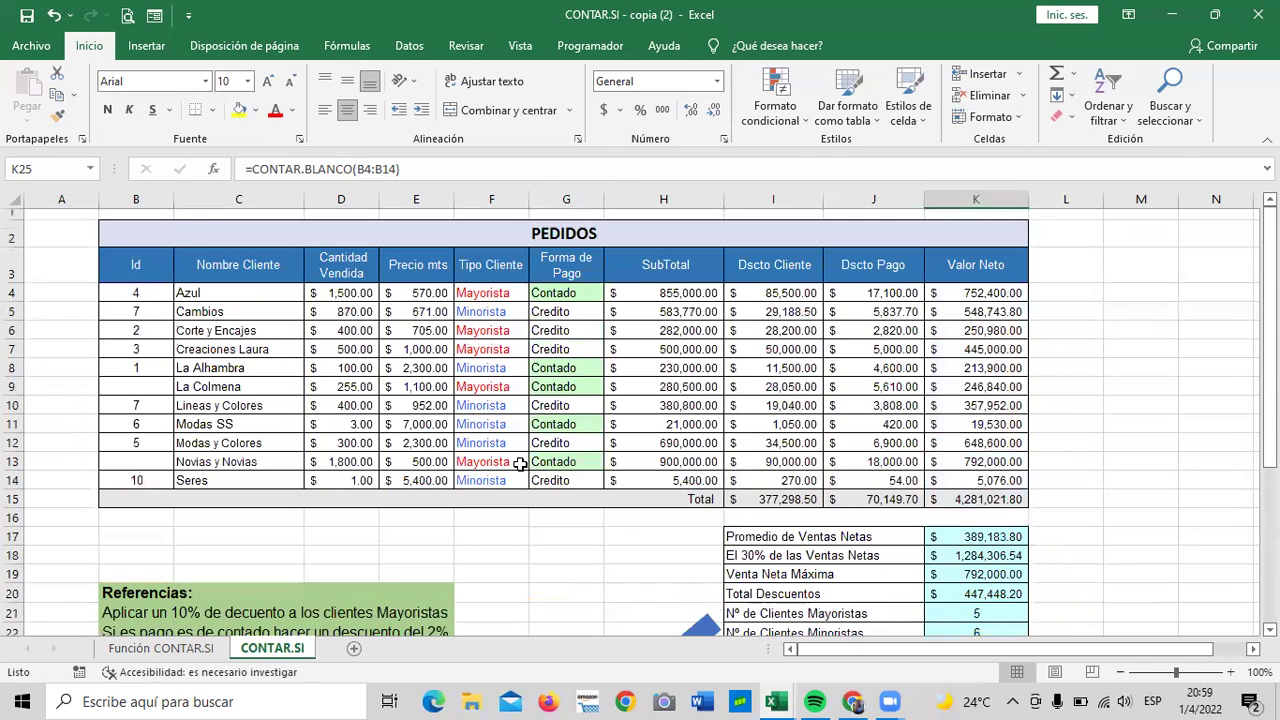
{"action": "left_click", "coordinate": [1115, 499]}
{"action": "scroll", "coordinate": [1103, 490], "scroll_direction": "down", "scroll_amount": 1}
{"action": "scroll", "coordinate": [1103, 490], "scroll_direction": "down", "scroll_amount": 4}
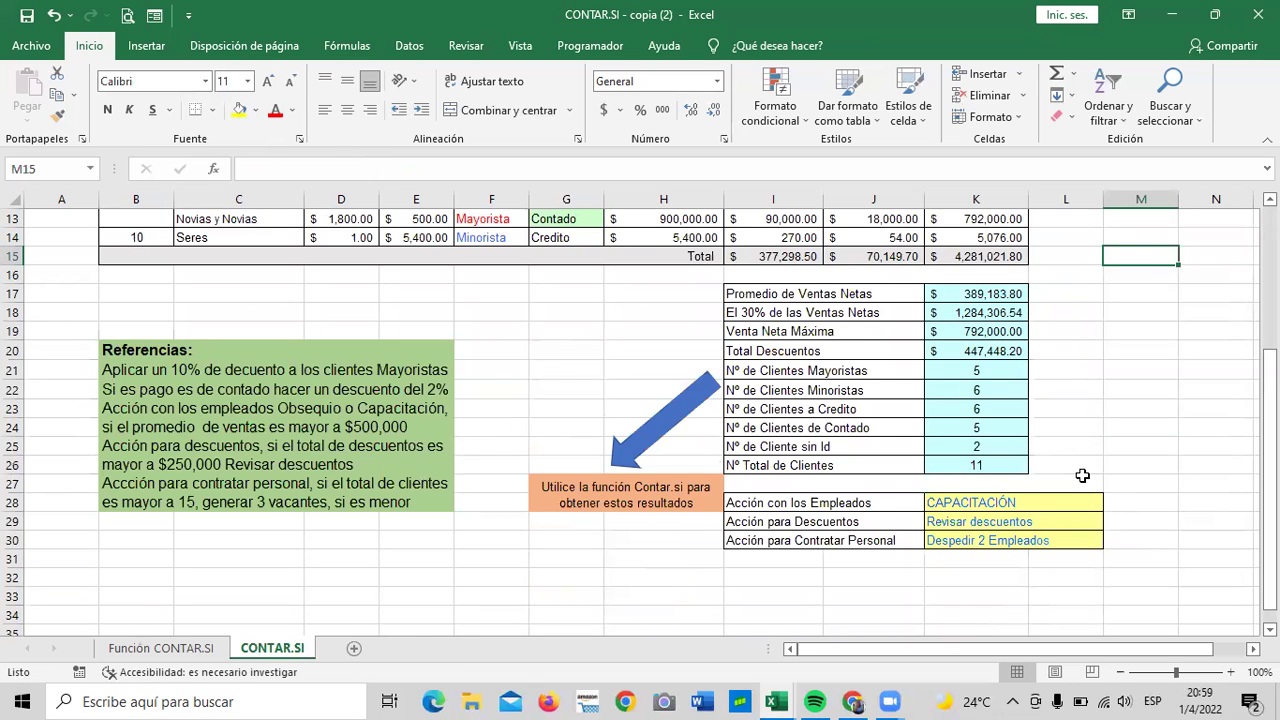
{"action": "scroll", "coordinate": [1082, 475], "scroll_direction": "down", "scroll_amount": 2}
{"action": "scroll", "coordinate": [869, 559], "scroll_direction": "up", "scroll_amount": 3}
{"action": "scroll", "coordinate": [869, 559], "scroll_direction": "up", "scroll_amount": 1}
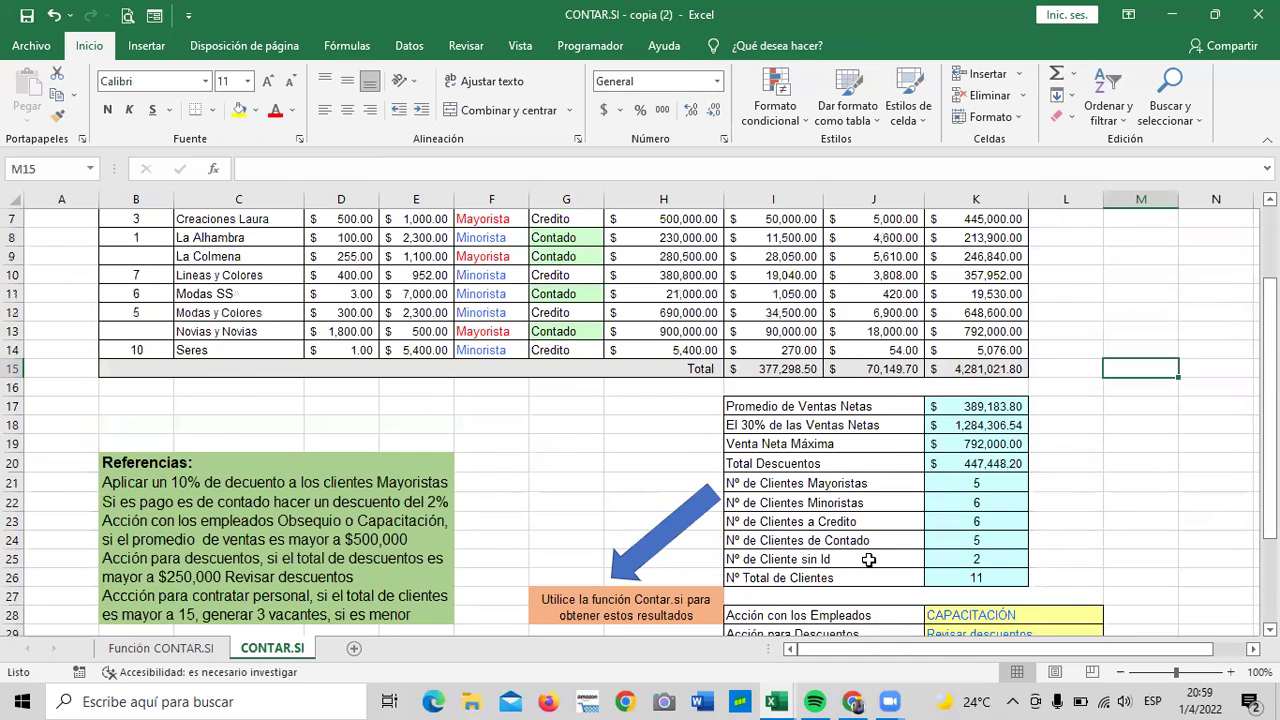
{"action": "scroll", "coordinate": [869, 559], "scroll_direction": "up", "scroll_amount": 2}
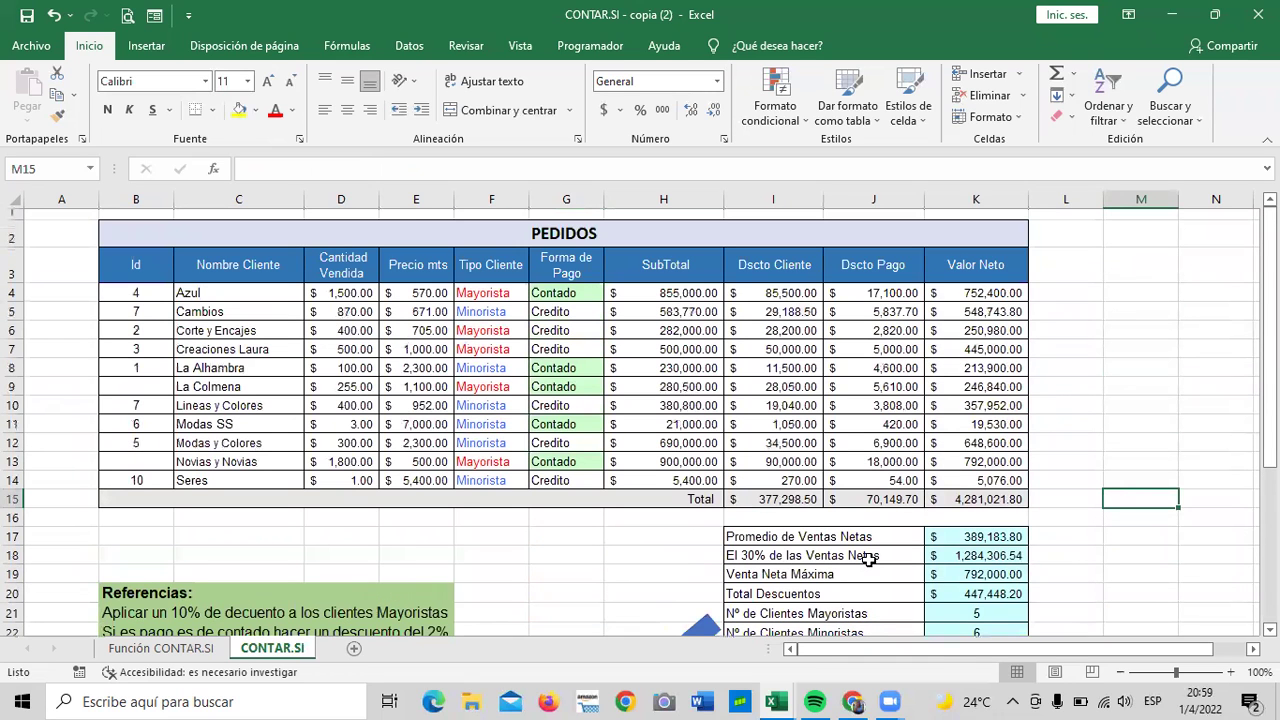
{"action": "scroll", "coordinate": [869, 559], "scroll_direction": "down", "scroll_amount": 2}
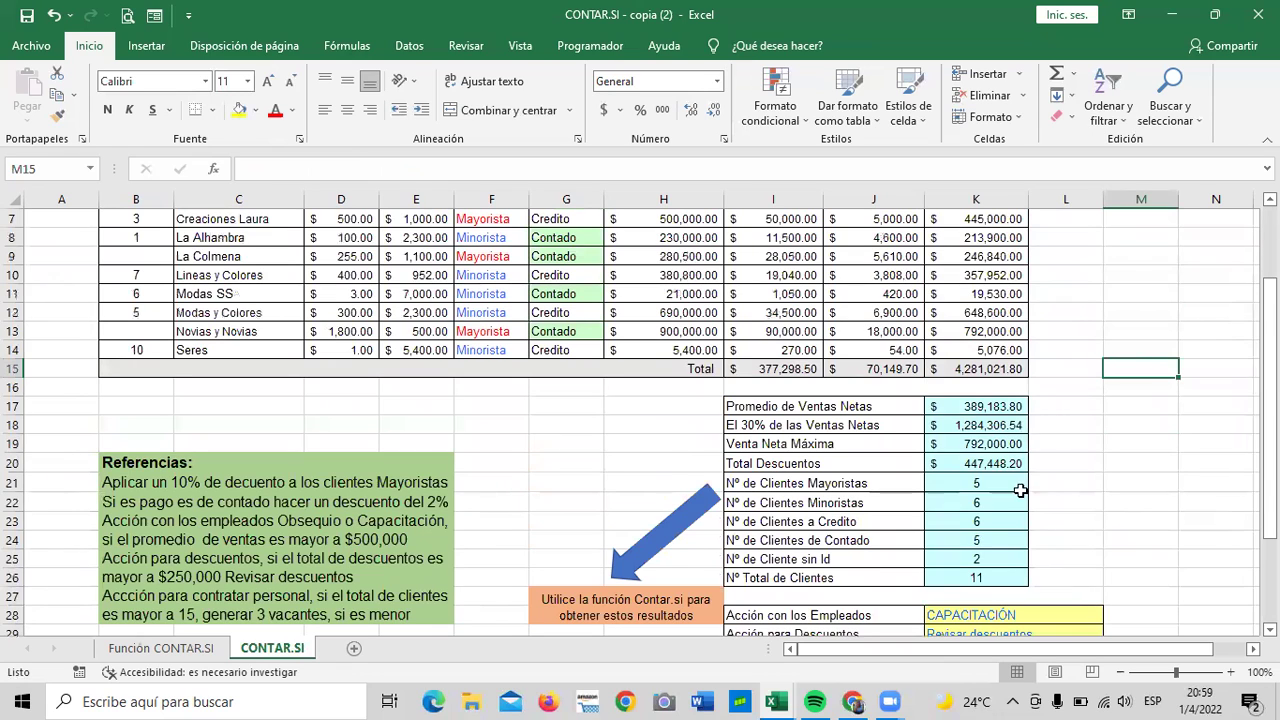
{"action": "left_click", "coordinate": [668, 443]}
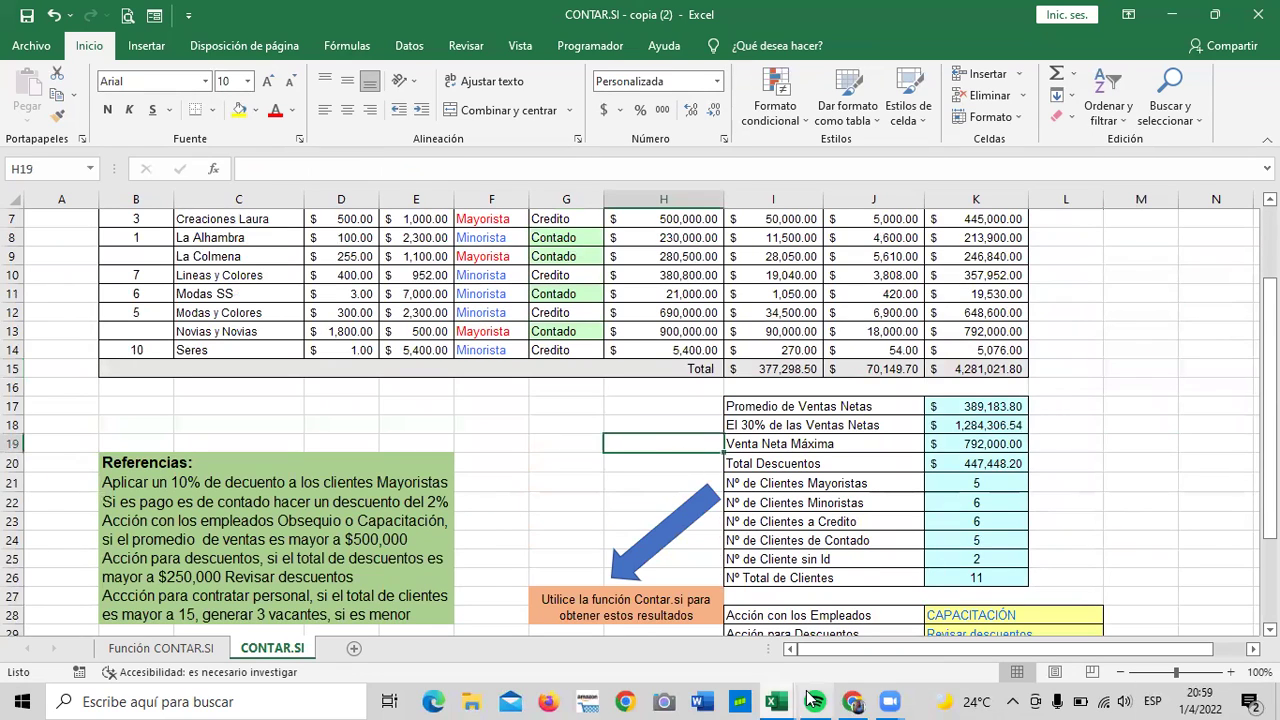
{"action": "mouse_move", "coordinate": [847, 697]}
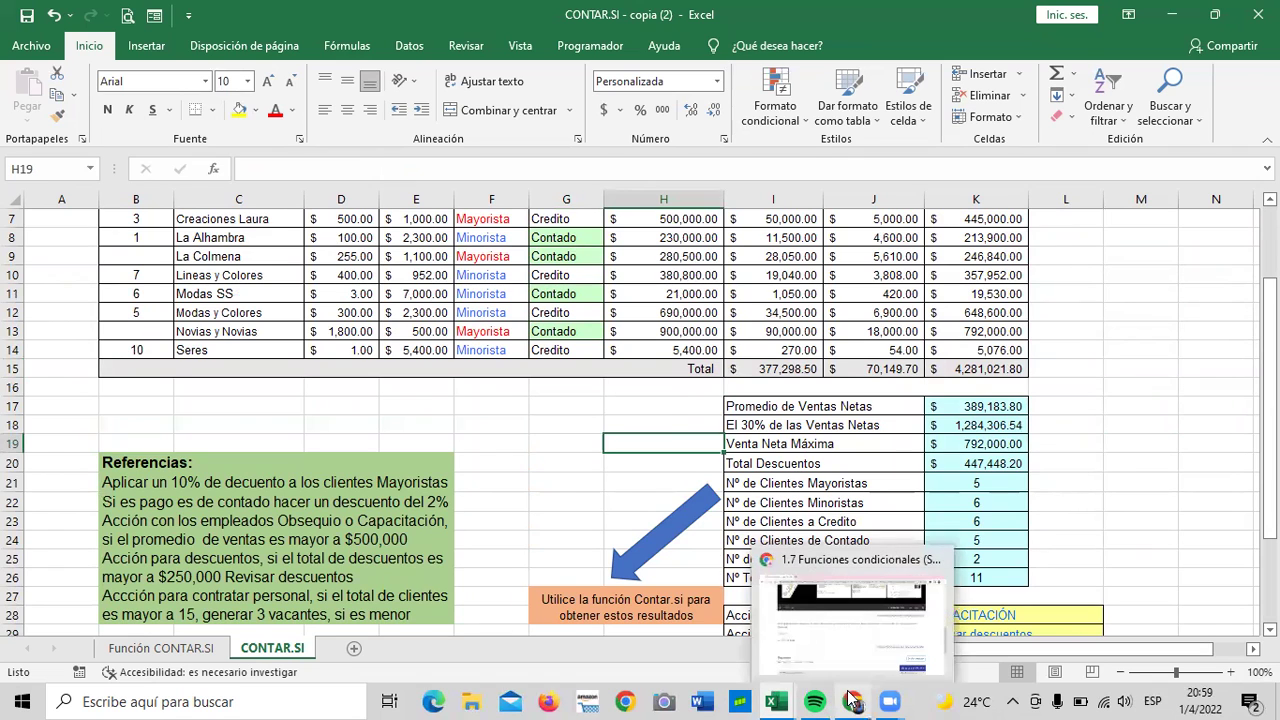
Step: Bring the Inglés Corporativo course page forward and select the 1.8 Laboratorio 3 unit
{"action": "left_click", "coordinate": [847, 628]}
{"action": "scroll", "coordinate": [903, 612], "scroll_direction": "up", "scroll_amount": 5}
{"action": "scroll", "coordinate": [1000, 560], "scroll_direction": "up", "scroll_amount": 2}
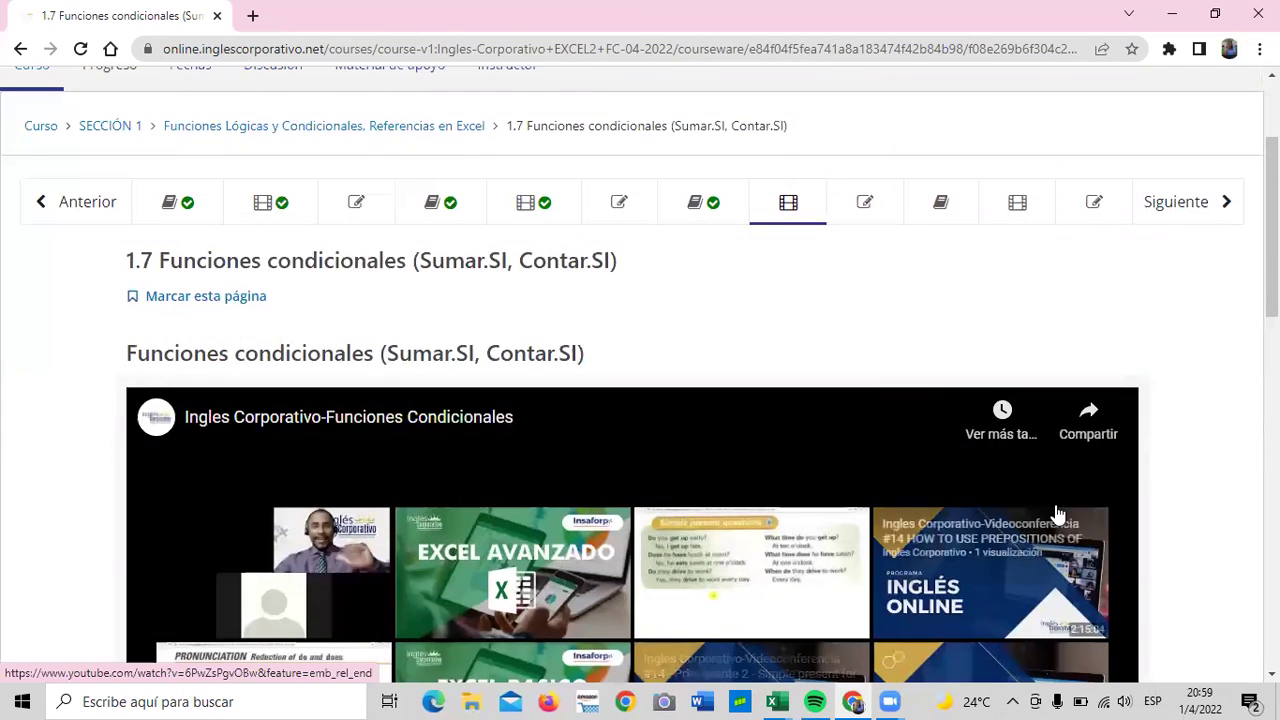
{"action": "left_click", "coordinate": [870, 200]}
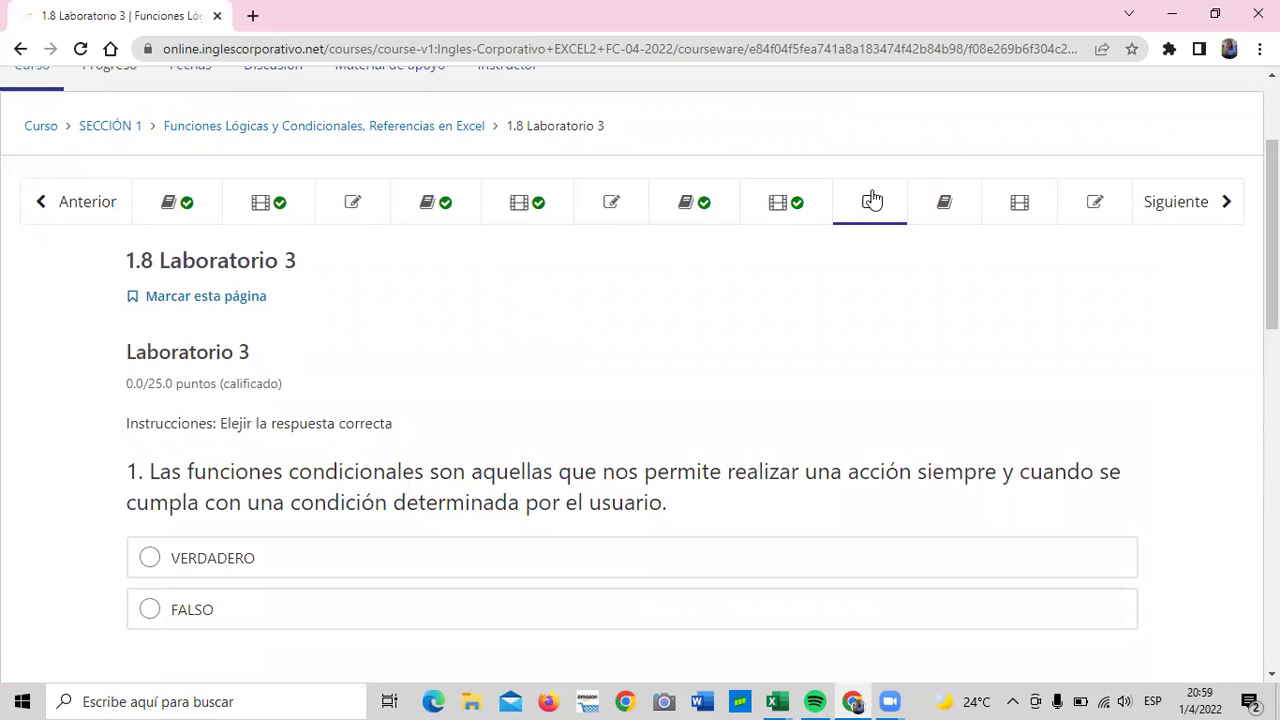
Step: Scroll through the Laboratorio 3 multiple-choice questions on conditional functions
{"action": "scroll", "coordinate": [741, 395], "scroll_direction": "down", "scroll_amount": 1}
{"action": "scroll", "coordinate": [741, 385], "scroll_direction": "down", "scroll_amount": 3}
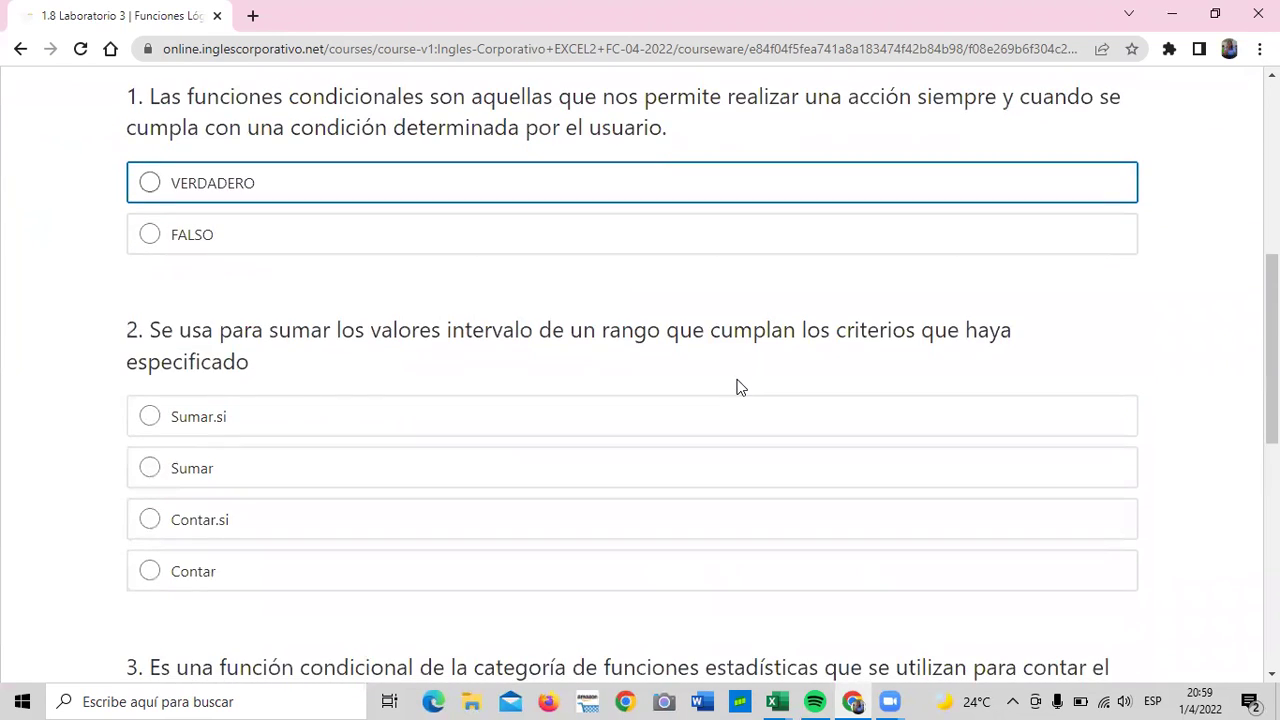
{"action": "scroll", "coordinate": [737, 386], "scroll_direction": "down", "scroll_amount": 1}
{"action": "scroll", "coordinate": [737, 386], "scroll_direction": "down", "scroll_amount": 4}
{"action": "scroll", "coordinate": [711, 443], "scroll_direction": "up", "scroll_amount": 3}
{"action": "scroll", "coordinate": [708, 445], "scroll_direction": "up", "scroll_amount": 3}
{"action": "scroll", "coordinate": [708, 445], "scroll_direction": "up", "scroll_amount": 3}
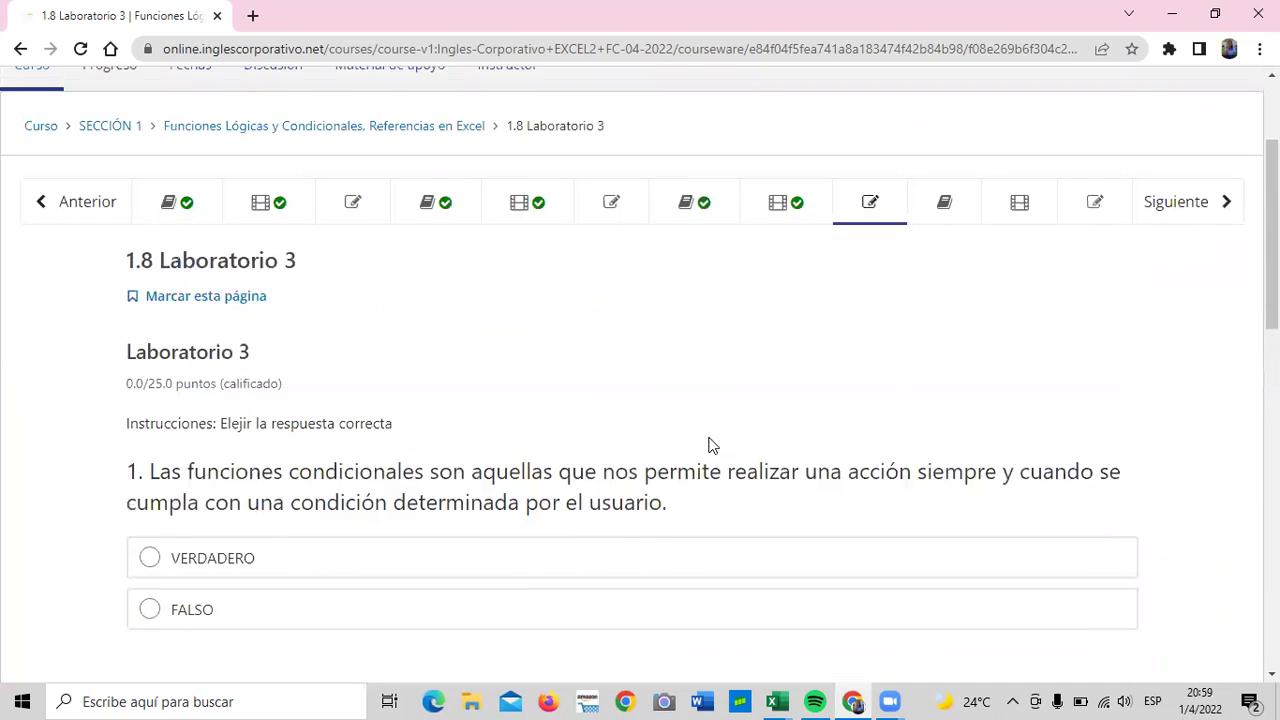
{"action": "scroll", "coordinate": [705, 445], "scroll_direction": "down", "scroll_amount": 2}
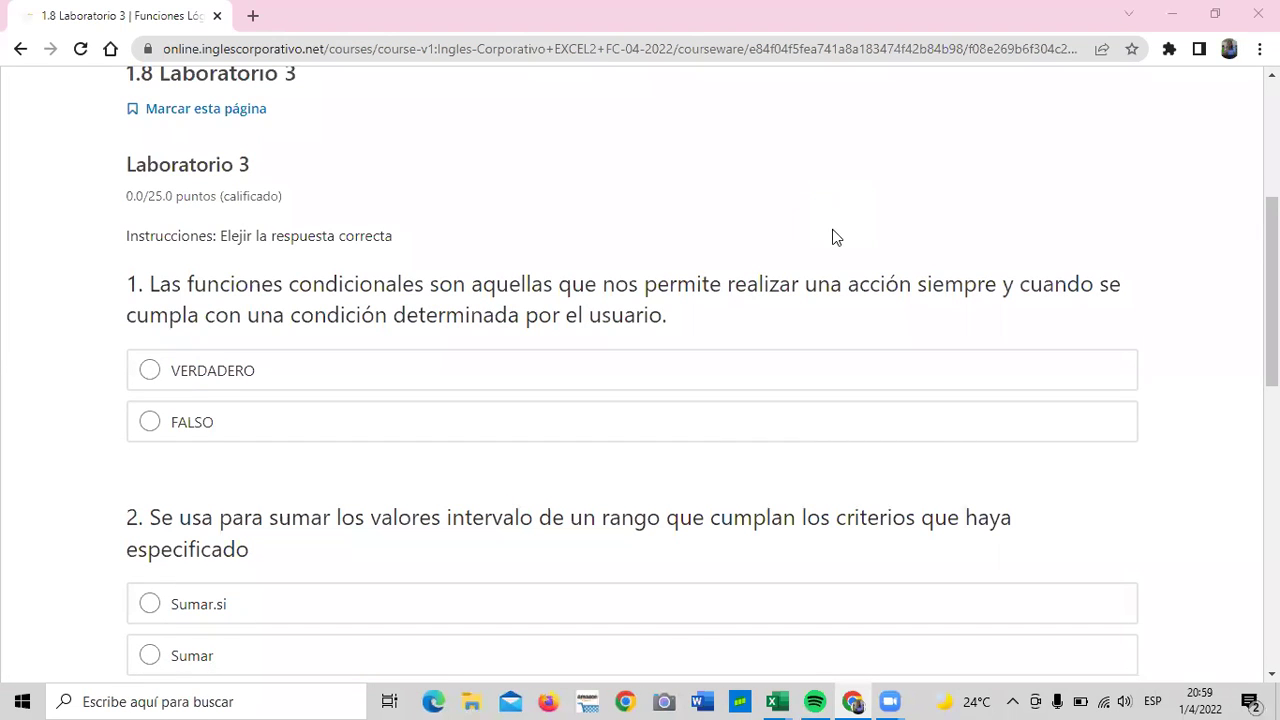
{"action": "scroll", "coordinate": [834, 229], "scroll_direction": "up", "scroll_amount": 3}
{"action": "scroll", "coordinate": [834, 236], "scroll_direction": "down", "scroll_amount": 3}
{"action": "scroll", "coordinate": [517, 213], "scroll_direction": "down", "scroll_amount": 2}
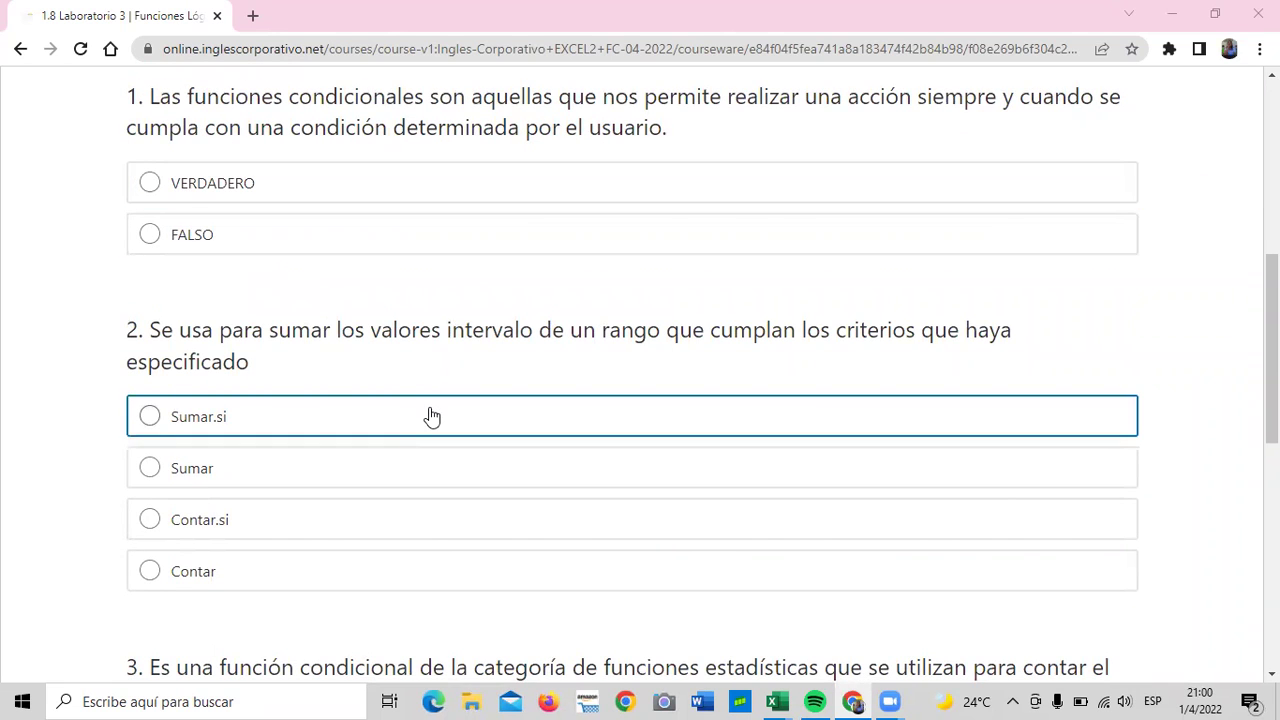
{"action": "scroll", "coordinate": [431, 416], "scroll_direction": "down", "scroll_amount": 1}
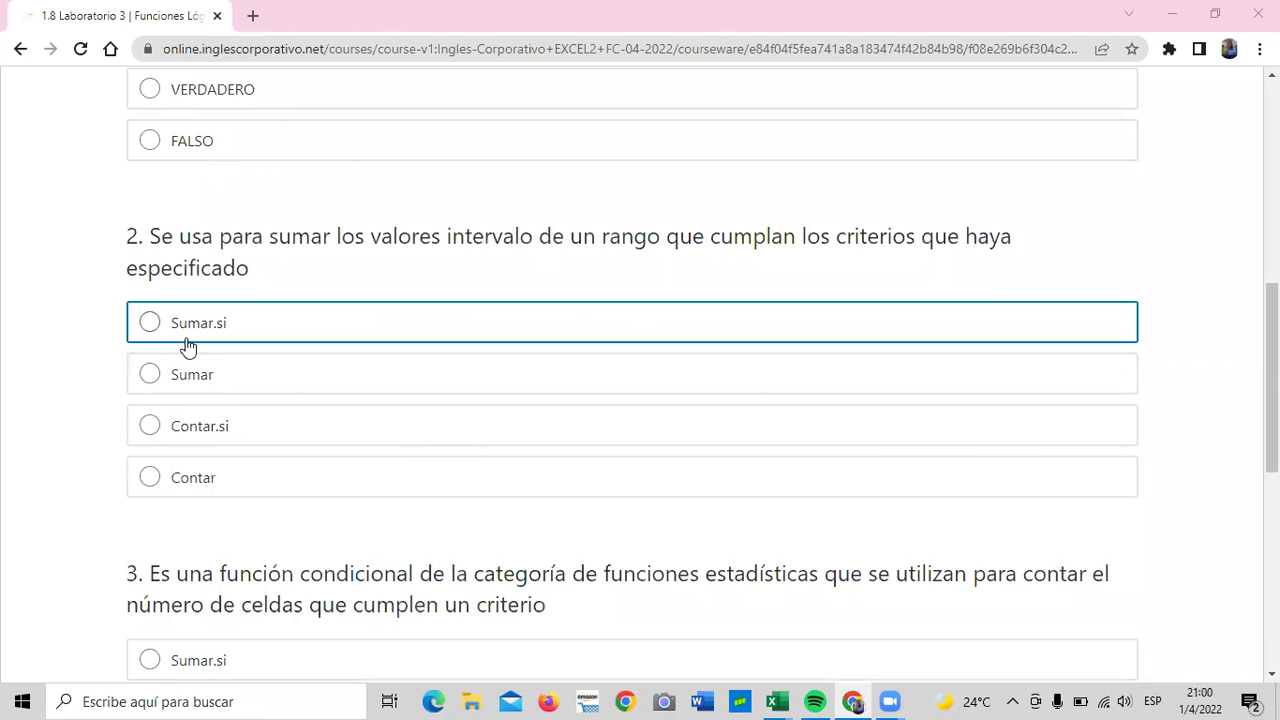
{"action": "scroll", "coordinate": [190, 350], "scroll_direction": "down", "scroll_amount": 1}
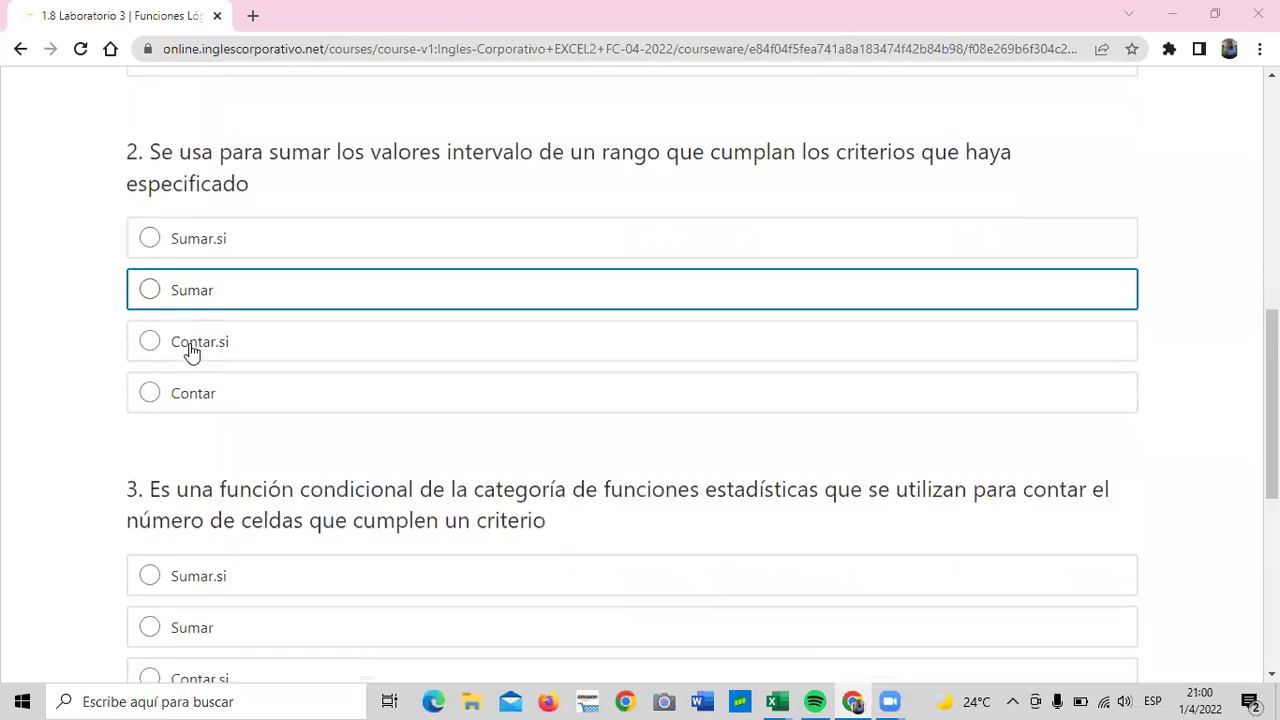
{"action": "scroll", "coordinate": [190, 355], "scroll_direction": "down", "scroll_amount": 3}
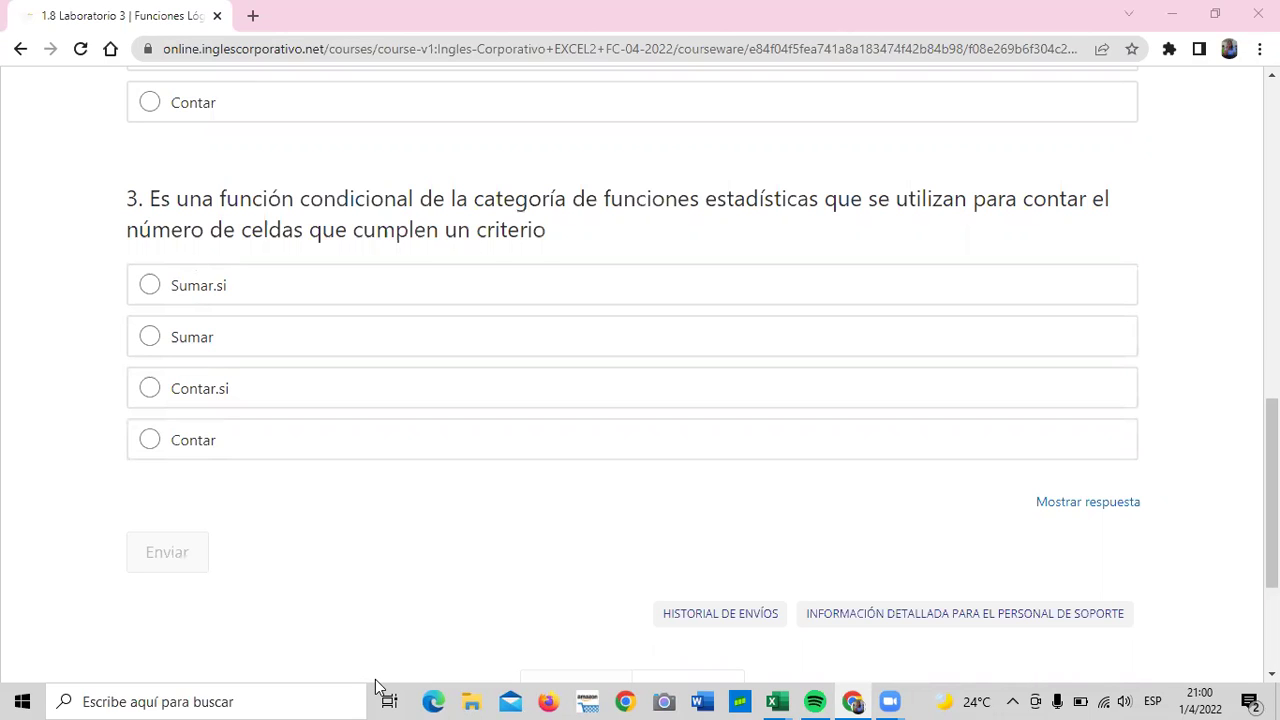
{"action": "scroll", "coordinate": [829, 611], "scroll_direction": "up", "scroll_amount": 4}
{"action": "scroll", "coordinate": [829, 611], "scroll_direction": "up", "scroll_amount": 5}
{"action": "scroll", "coordinate": [829, 611], "scroll_direction": "up", "scroll_amount": 2}
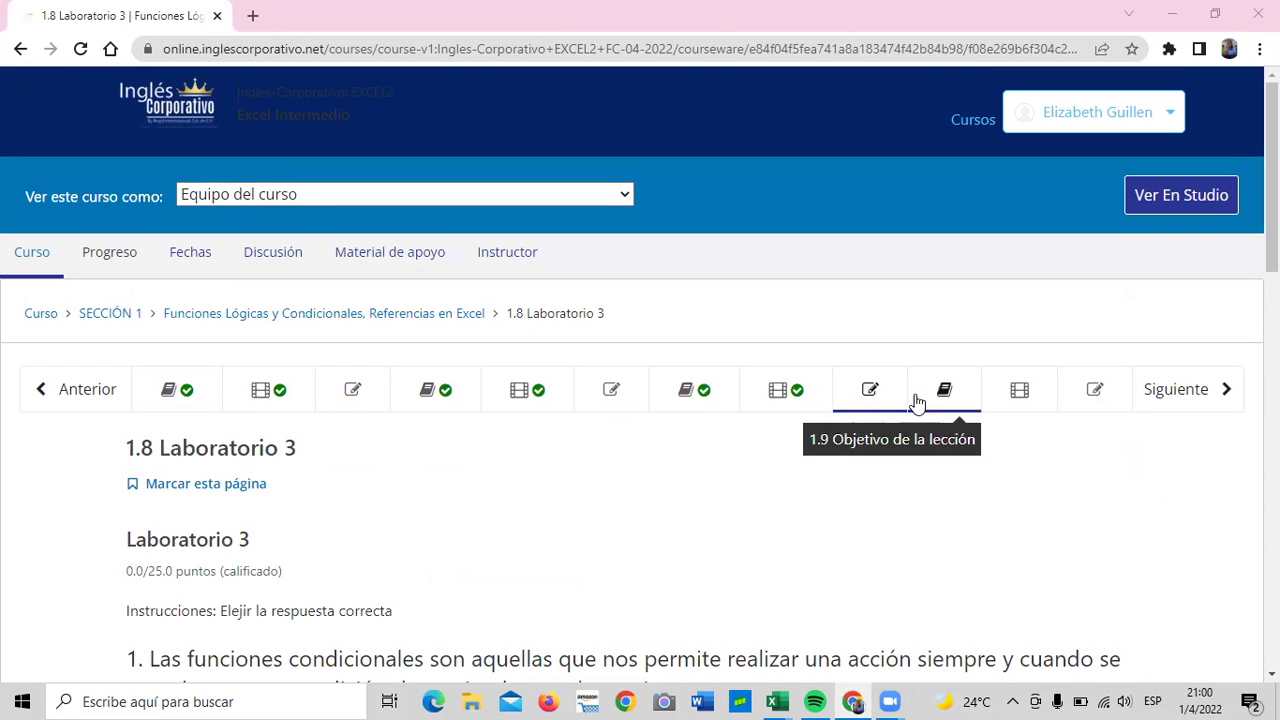
Step: Read through the 1.9 Objetivo de la lección page on relative and absolute references
{"action": "left_click", "coordinate": [947, 393]}
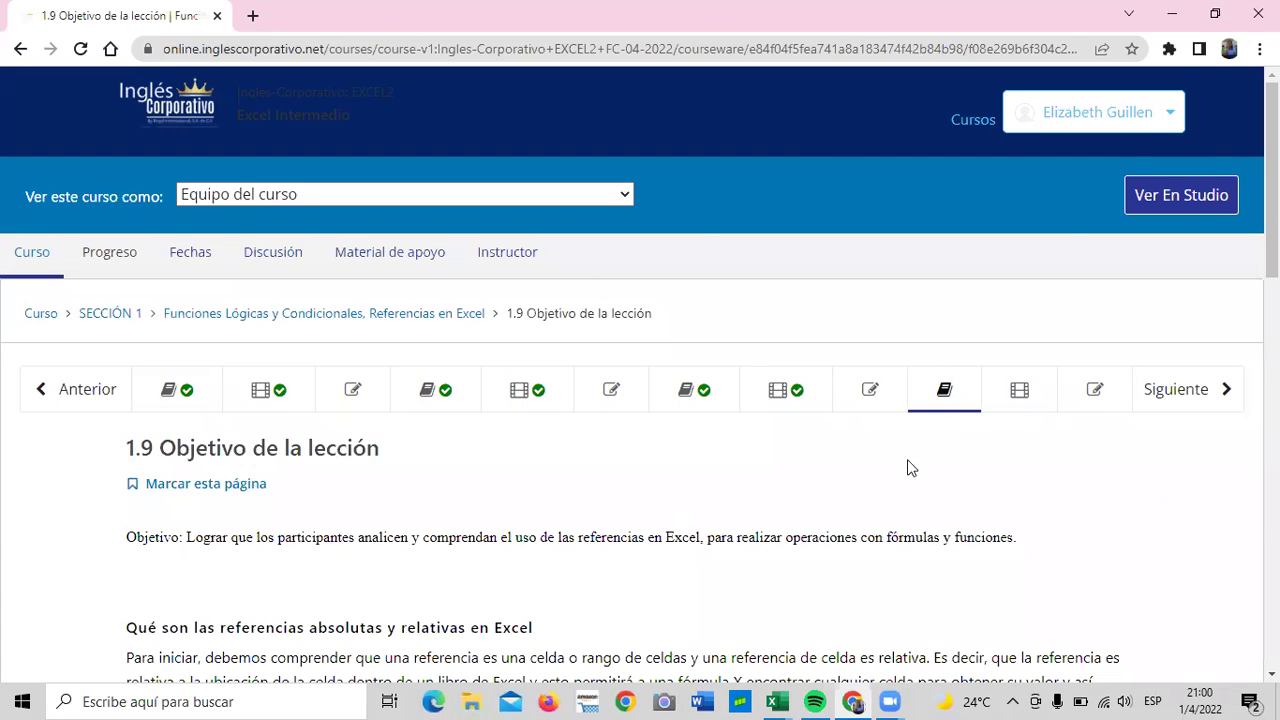
{"action": "scroll", "coordinate": [699, 419], "scroll_direction": "down", "scroll_amount": 2}
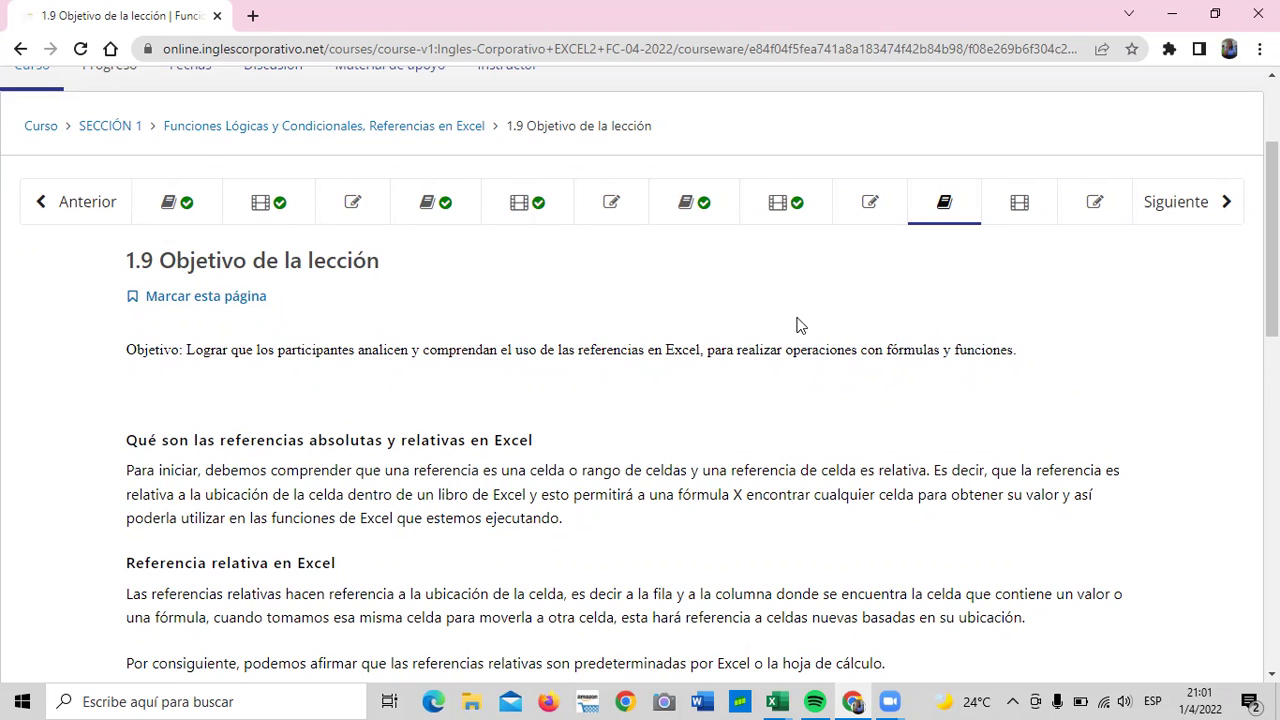
{"action": "scroll", "coordinate": [797, 325], "scroll_direction": "down", "scroll_amount": 3}
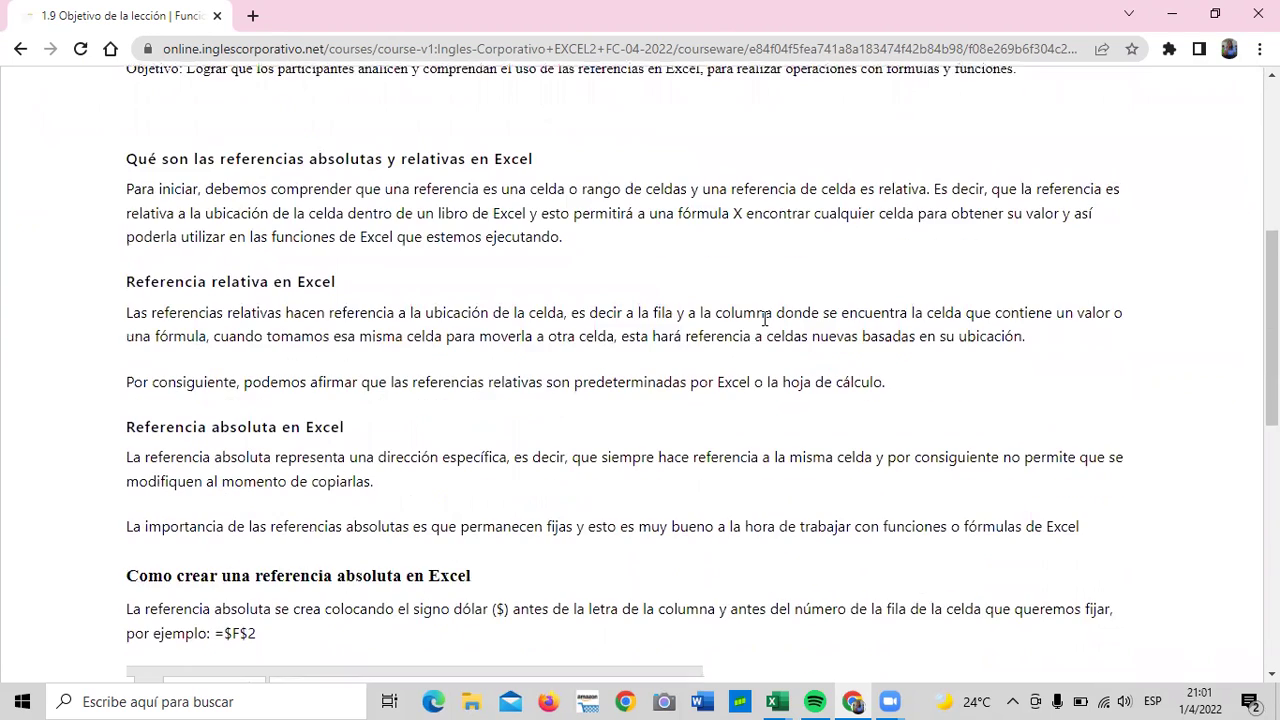
{"action": "scroll", "coordinate": [754, 329], "scroll_direction": "down", "scroll_amount": 3}
{"action": "scroll", "coordinate": [754, 329], "scroll_direction": "down", "scroll_amount": 3}
{"action": "scroll", "coordinate": [754, 329], "scroll_direction": "down", "scroll_amount": 1}
{"action": "scroll", "coordinate": [713, 430], "scroll_direction": "up", "scroll_amount": 10}
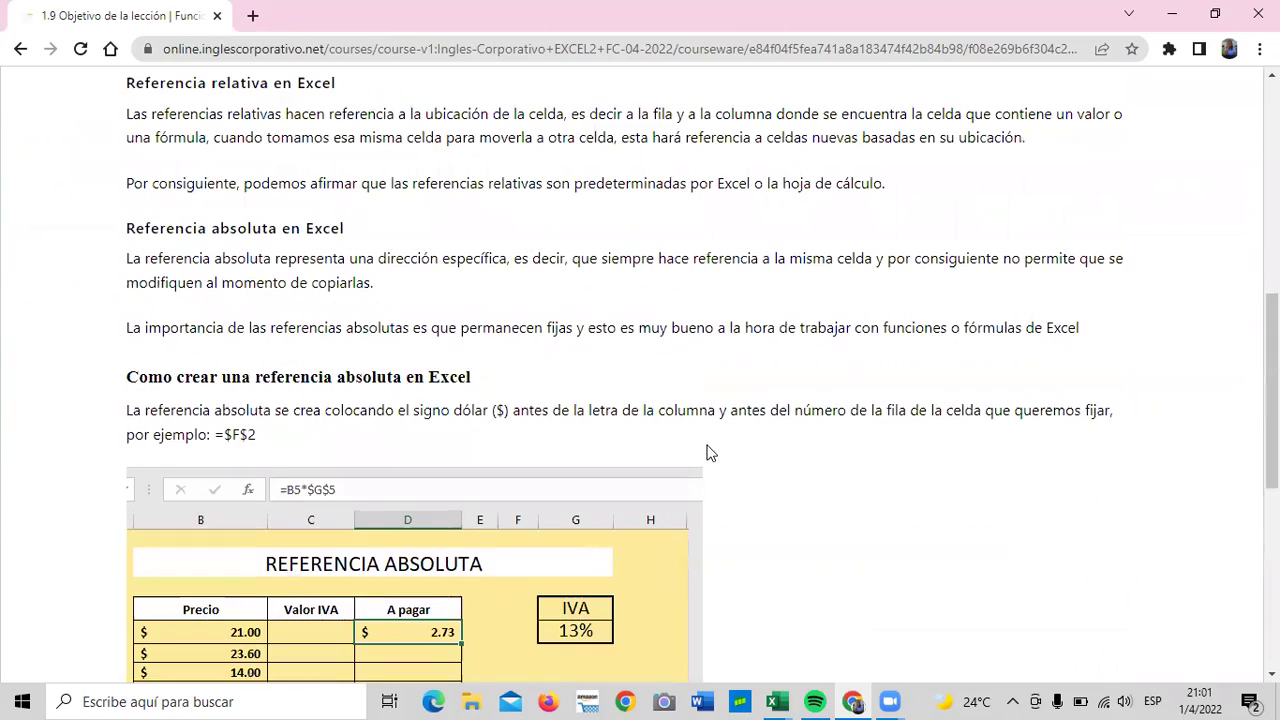